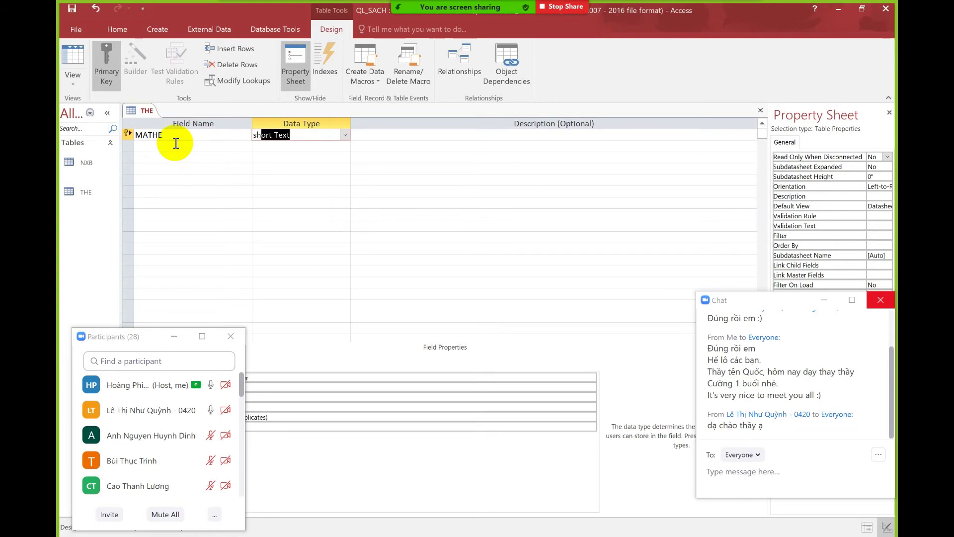
# - Make MATHE a Short Text field in the THE table
pyautogui.write('h')
pyautogui.click(256, 135)
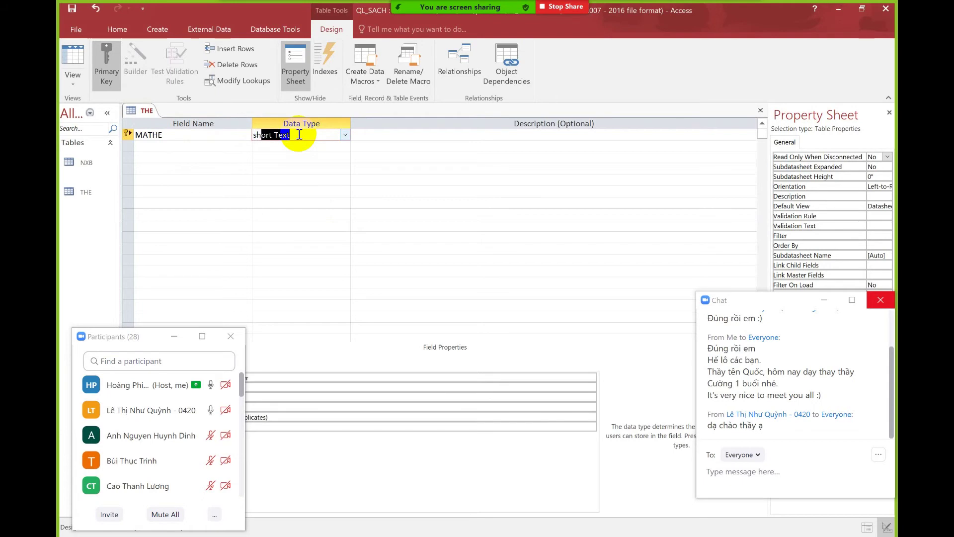
pyautogui.press('Down')
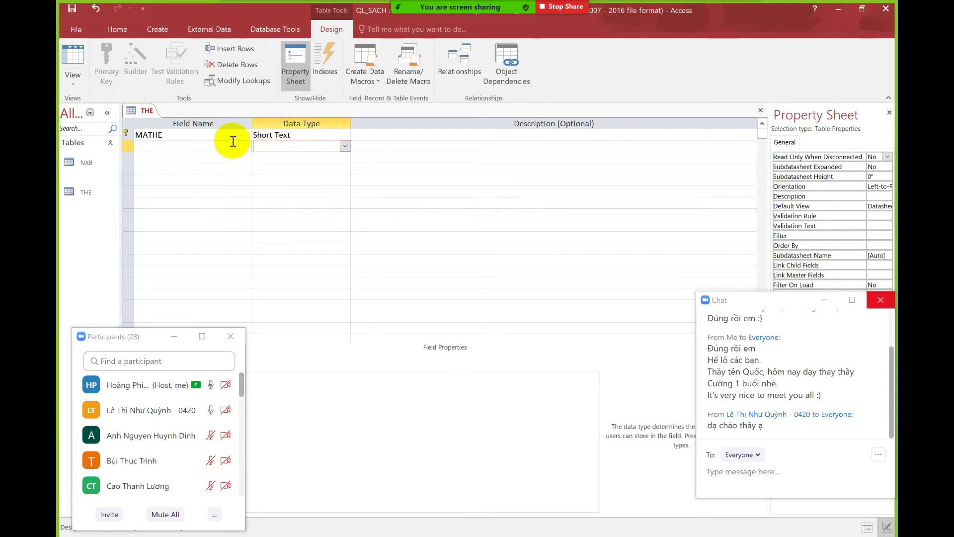
# - Name the second field HOLOT, fixing a typo along the way
pyautogui.click(226, 145)
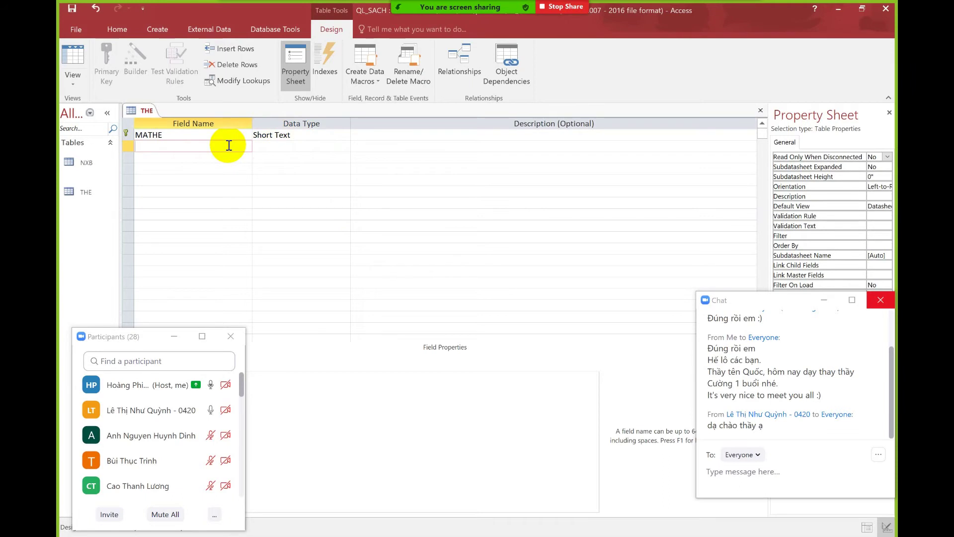
pyautogui.write('HO')
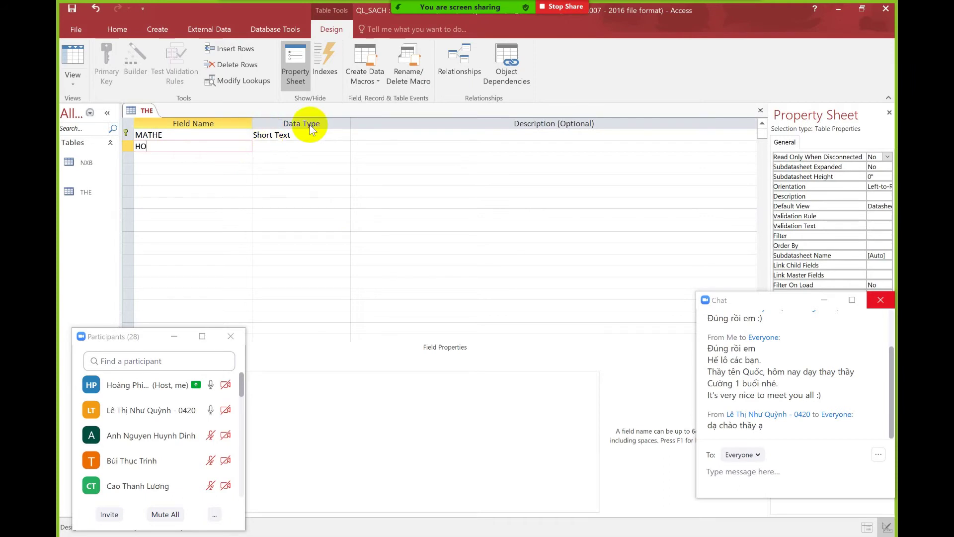
pyautogui.click(320, 134)
pyautogui.click(345, 135)
pyautogui.click(277, 146)
pyautogui.click(223, 146)
pyautogui.write('LO')
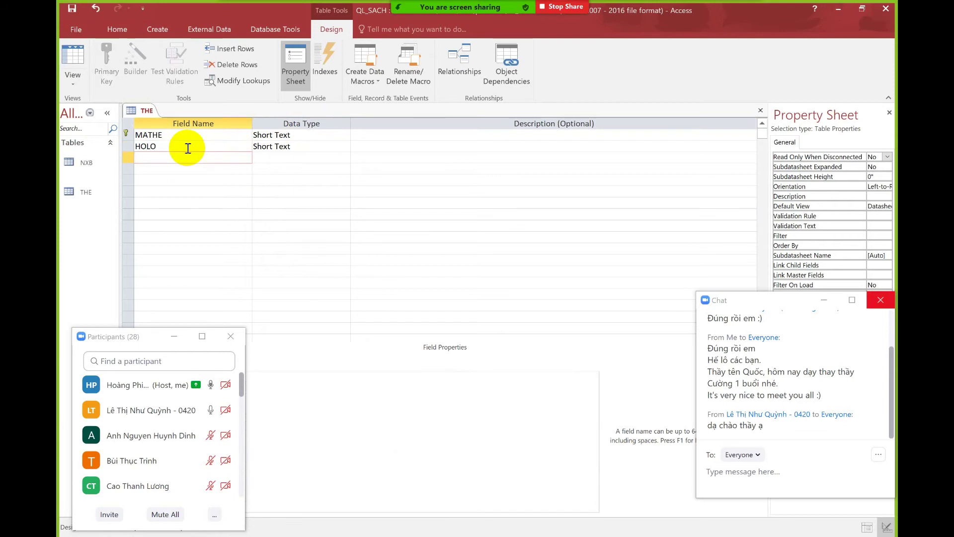
pyautogui.press('BackSpace')
pyautogui.write('OT')
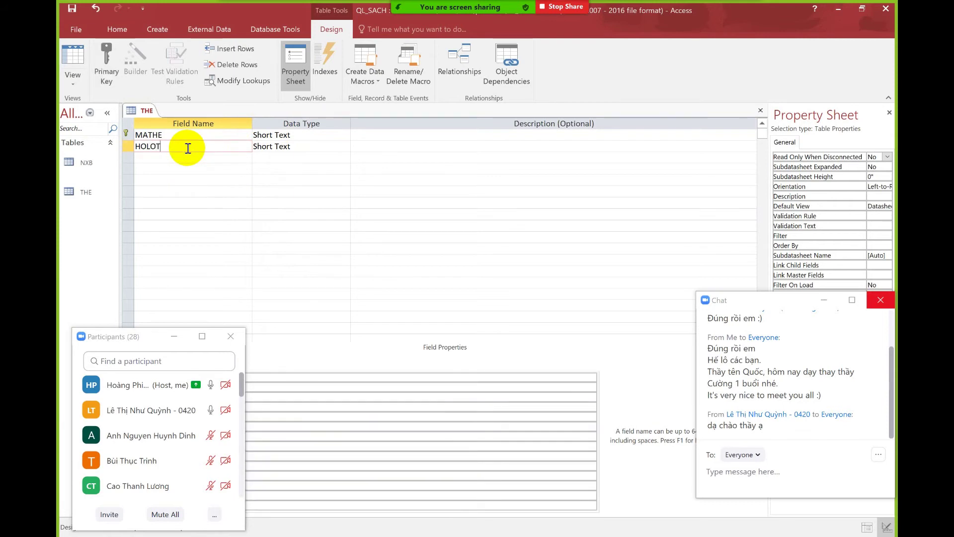
# - Add TEN and DIACHI as Short Text fields, then bring up the exercise PDF
pyautogui.click(183, 159)
pyautogui.write('TEN')
pyautogui.press('Down')
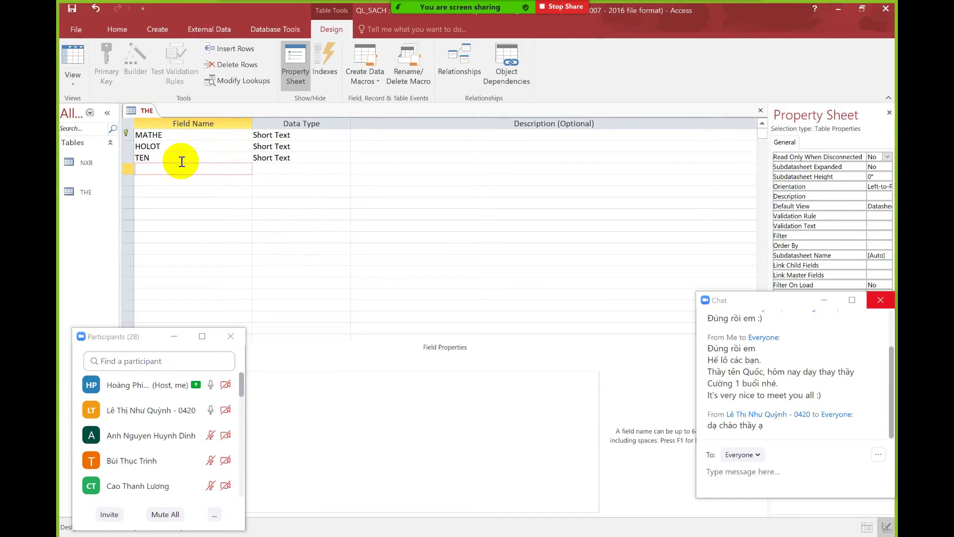
pyautogui.write('DIACHI')
pyautogui.press('Down')
pyautogui.hotkey('alt', 'Tab')
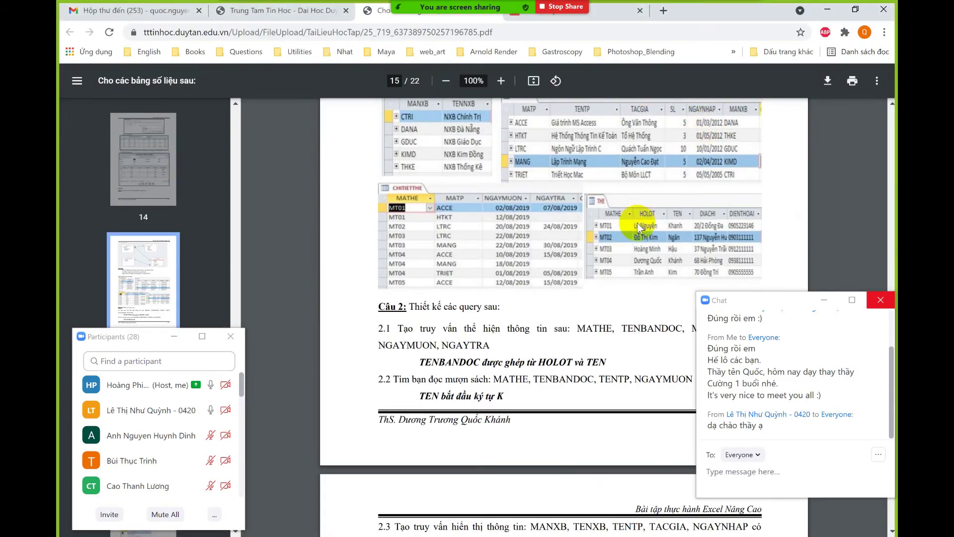
# - Add SDT as the fifth Short Text field and close the THE table design
pyautogui.hotkey('alt', 'Tab')
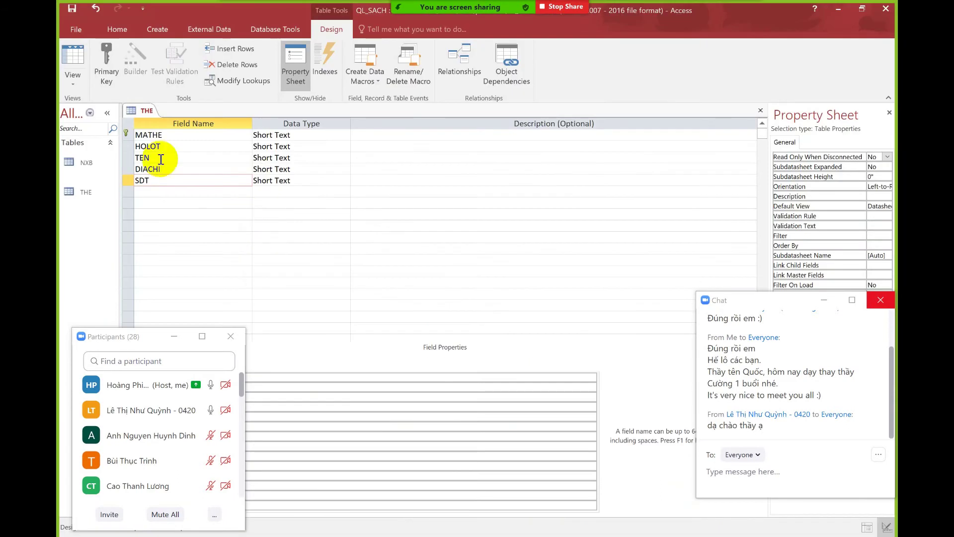
pyautogui.click(297, 183)
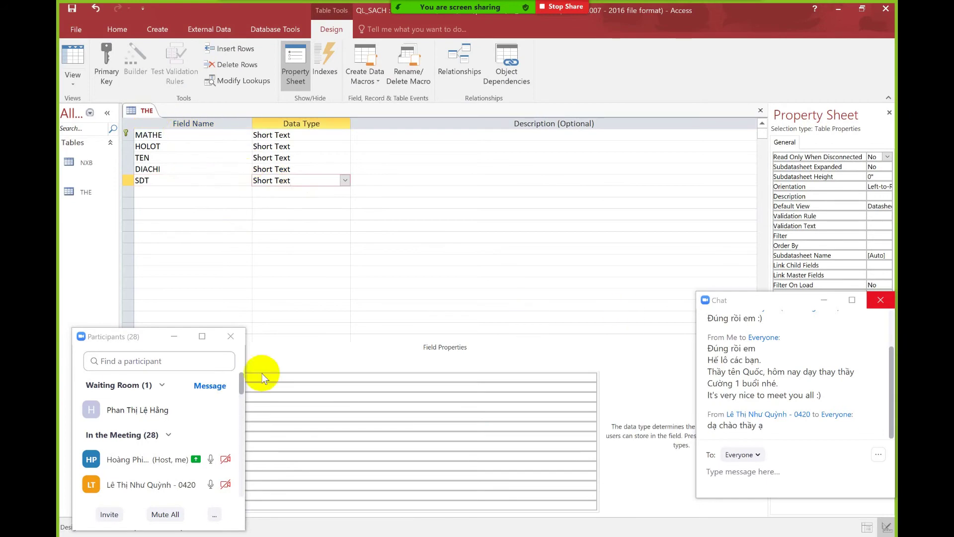
pyautogui.click(168, 411)
pyautogui.rightClick(142, 112)
pyautogui.click(142, 111)
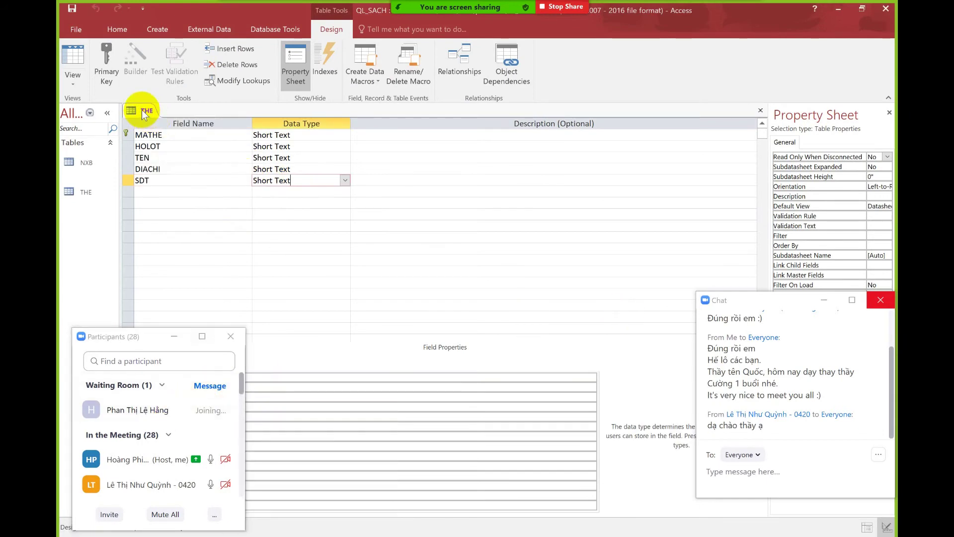
pyautogui.rightClick(143, 114)
pyautogui.click(161, 135)
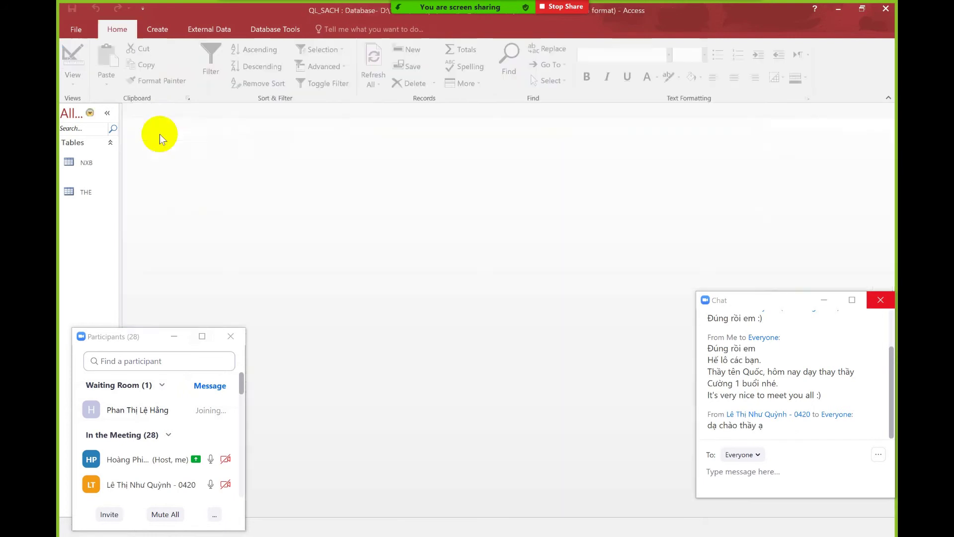
pyautogui.click(157, 29)
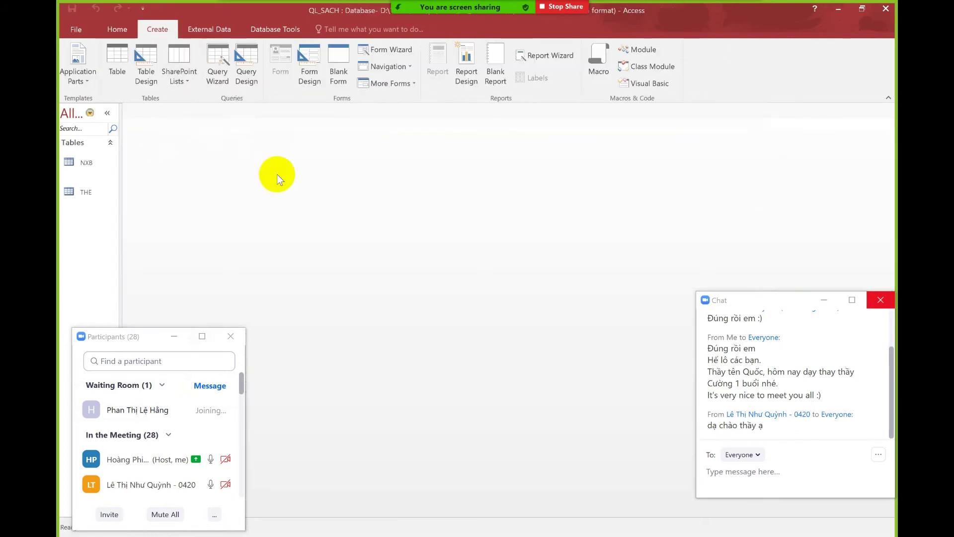
pyautogui.hotkey('alt', 'Tab')
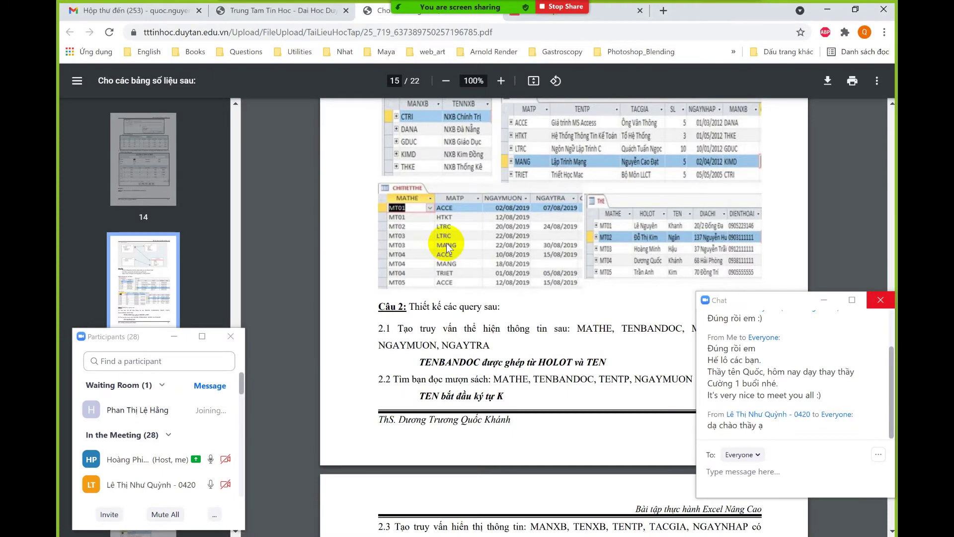
pyautogui.scroll(1, 447, 243)
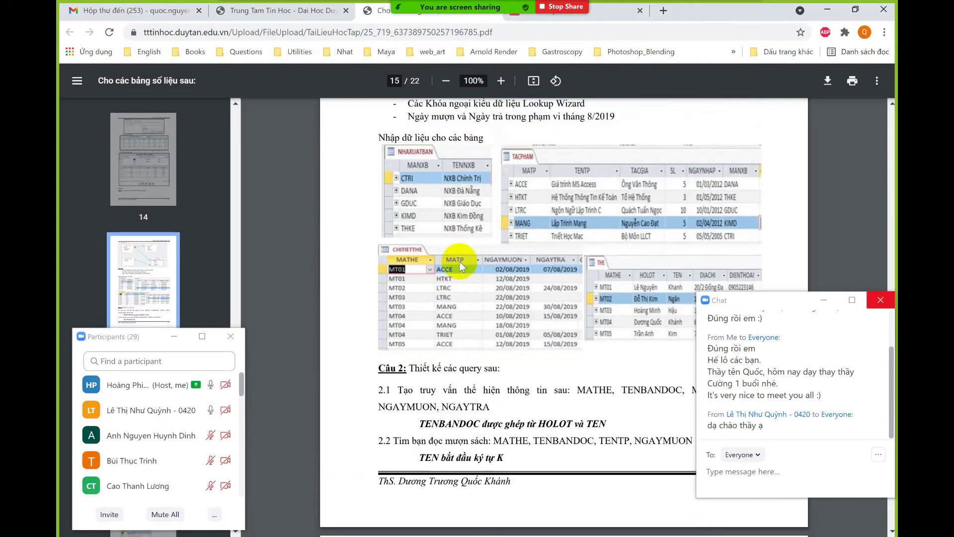
pyautogui.scroll(4, 459, 261)
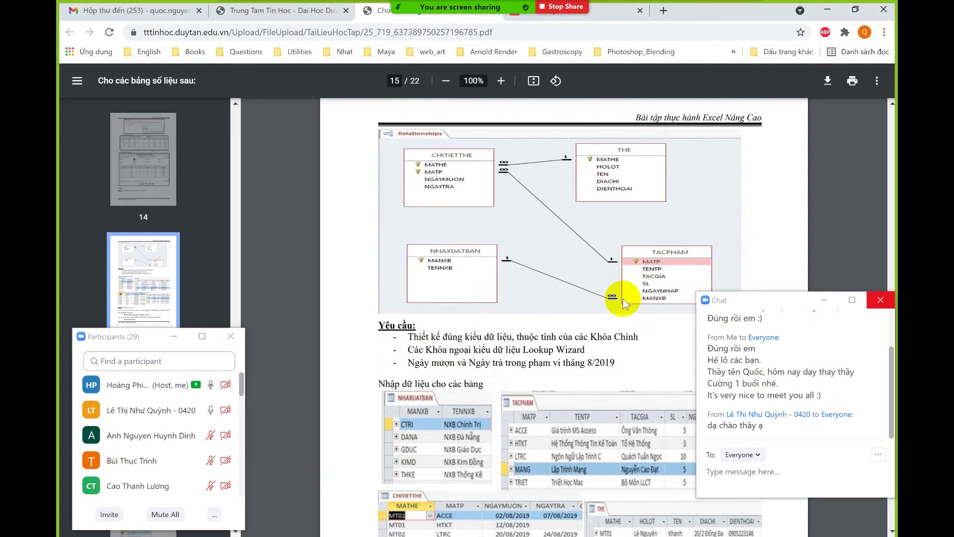
pyautogui.hotkey('alt', 'Tab')
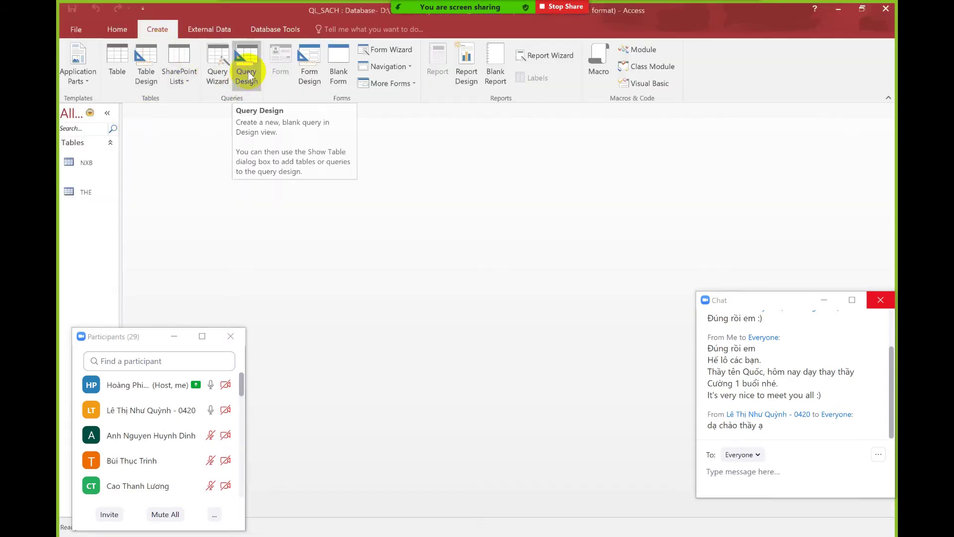
# - Create a new table saved as TACPHAM in Design View and rename ID to MATP
pyautogui.click(118, 61)
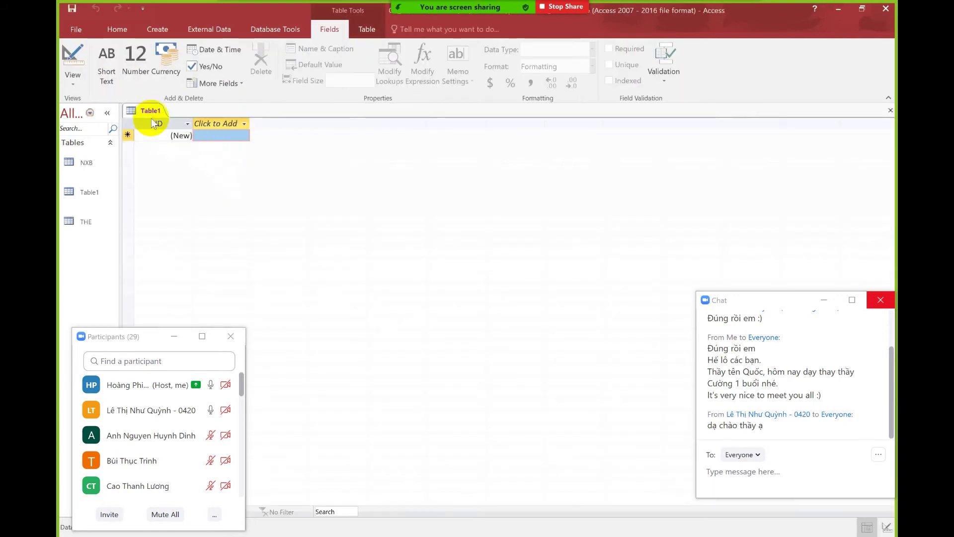
pyautogui.rightClick(147, 113)
pyautogui.click(179, 164)
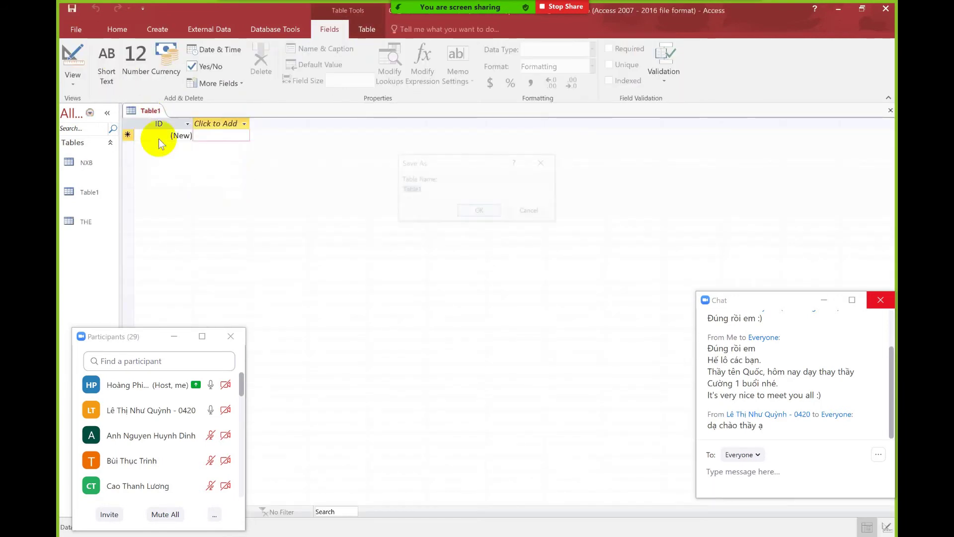
pyautogui.write('TACPHAM')
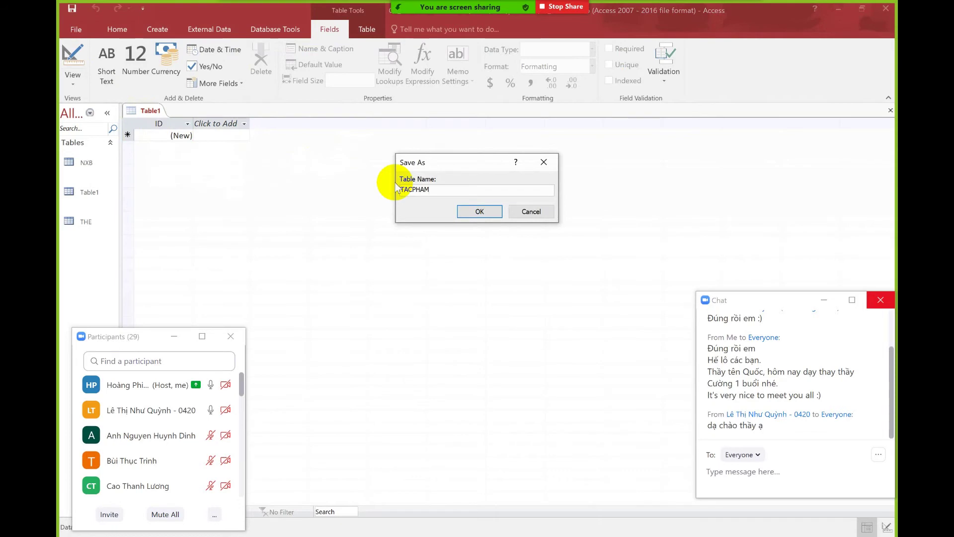
pyautogui.press('Return')
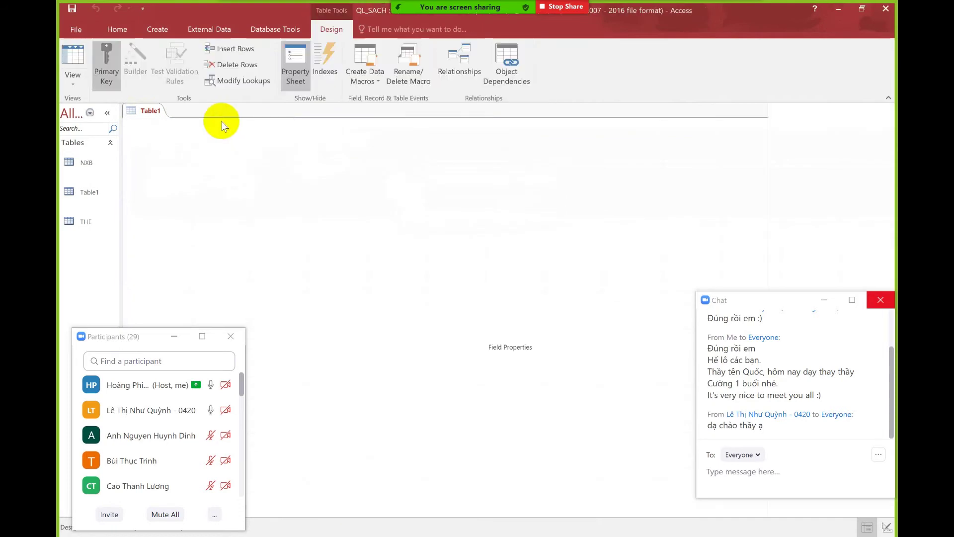
pyautogui.write('MATP')
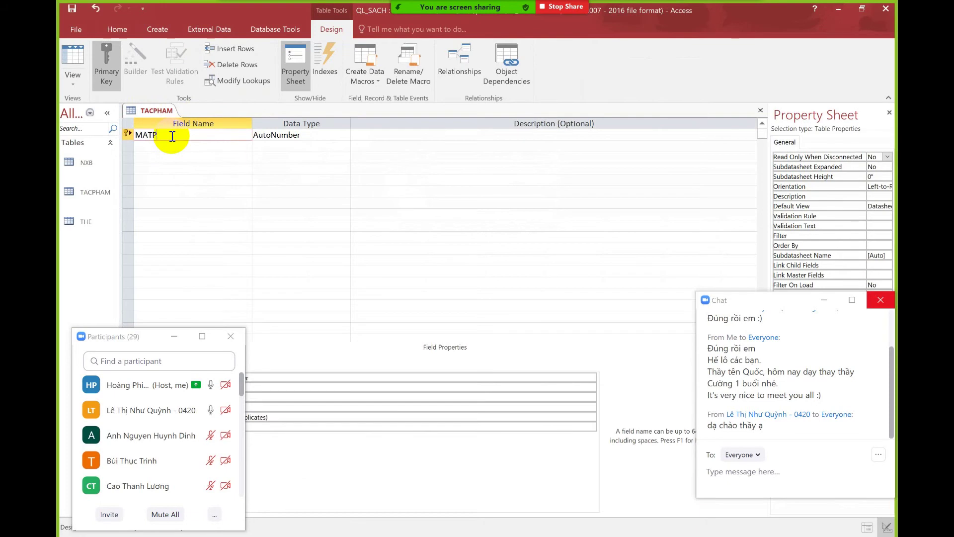
# - Keep MATP as Short Text and add the TENTP and TACGIA fields
pyautogui.press('Tab')
pyautogui.write('s')
pyautogui.press('Return')
pyautogui.press('Return')
pyautogui.press('Tab')
pyautogui.hotkey('alt', 'Tab')
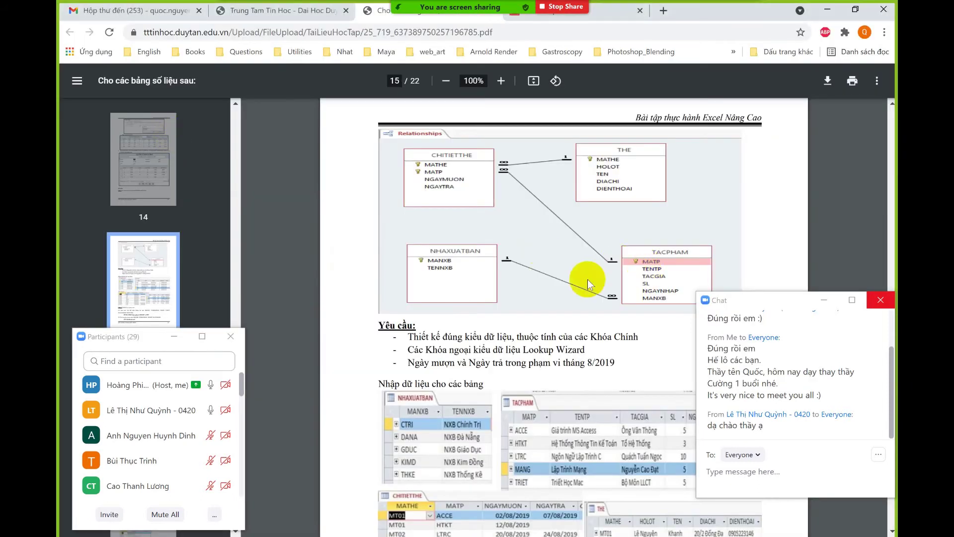
pyautogui.hotkey('alt', 'Tab')
pyautogui.write('TACG')
pyautogui.press('Tab')
# - Add the SL, NGAYNHAP and NGAYXUAT fields, checking names against the exercise PDF
pyautogui.hotkey('alt', 'Tab')
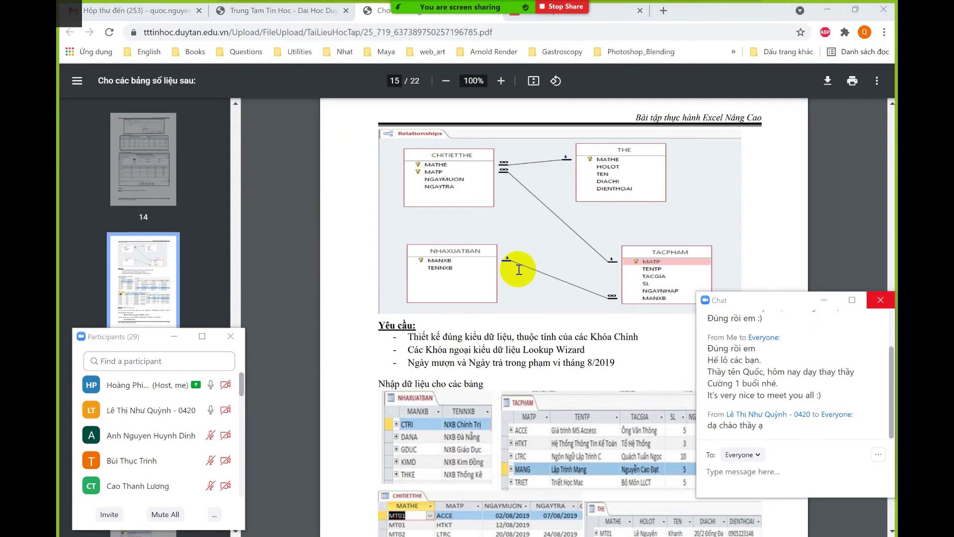
pyautogui.hotkey('alt', 'Tab')
pyautogui.write('SL')
pyautogui.press('Tab')
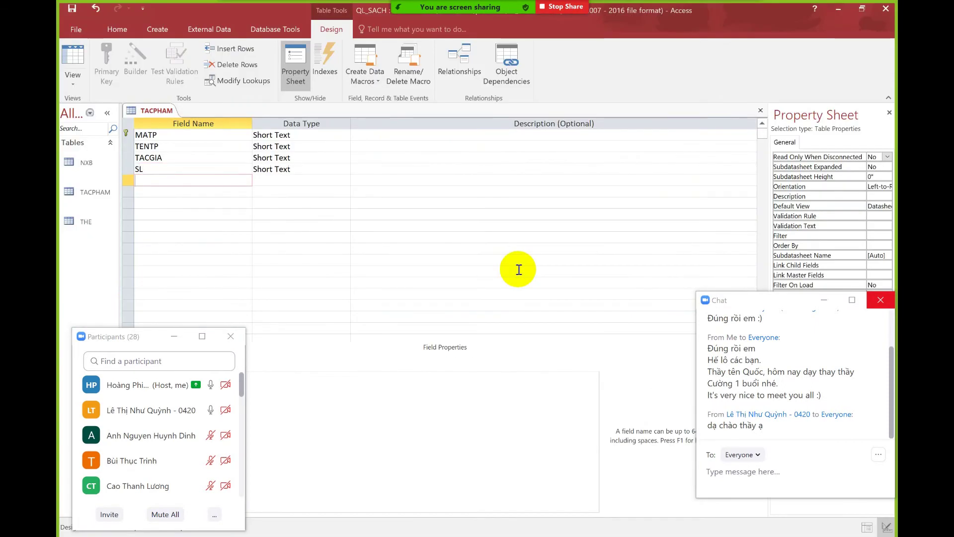
pyautogui.hotkey('alt', 'Tab')
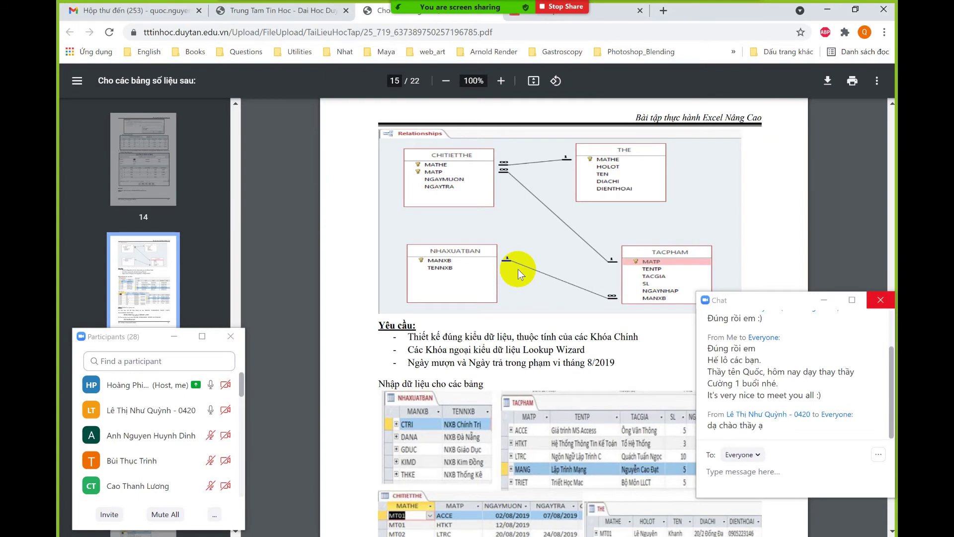
pyautogui.hotkey('alt', 'Tab')
pyautogui.write('NGAYNHAP')
pyautogui.press('Down')
pyautogui.write('NGAYXUAT')
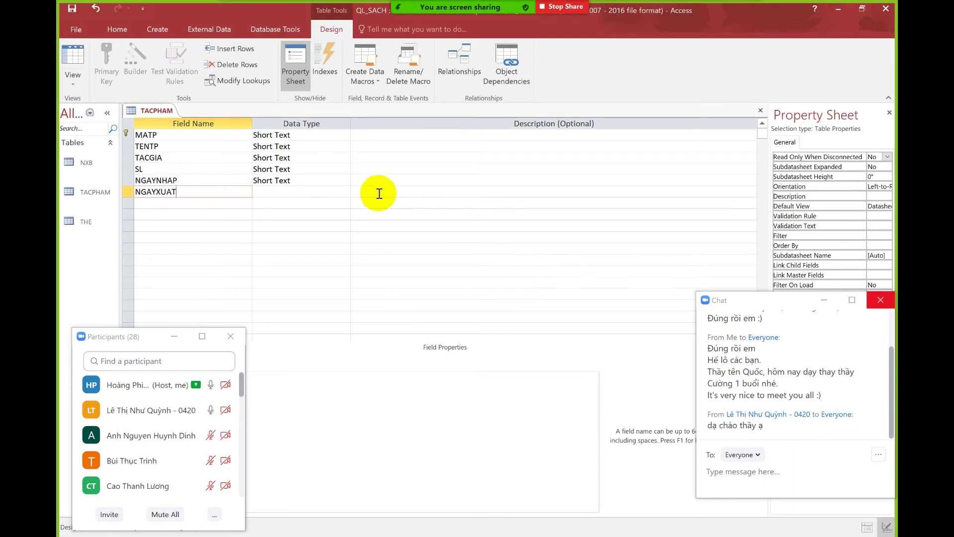
# - Set SL to Number and both NGAYNHAP and NGAYXUAT to Date/Time
pyautogui.click(332, 169)
pyautogui.click(345, 168)
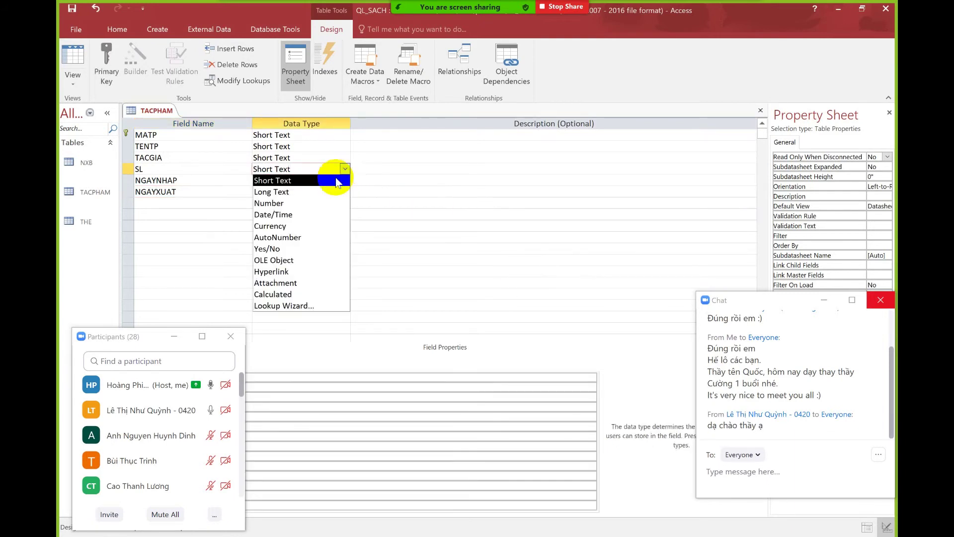
pyautogui.click(308, 203)
pyautogui.click(334, 180)
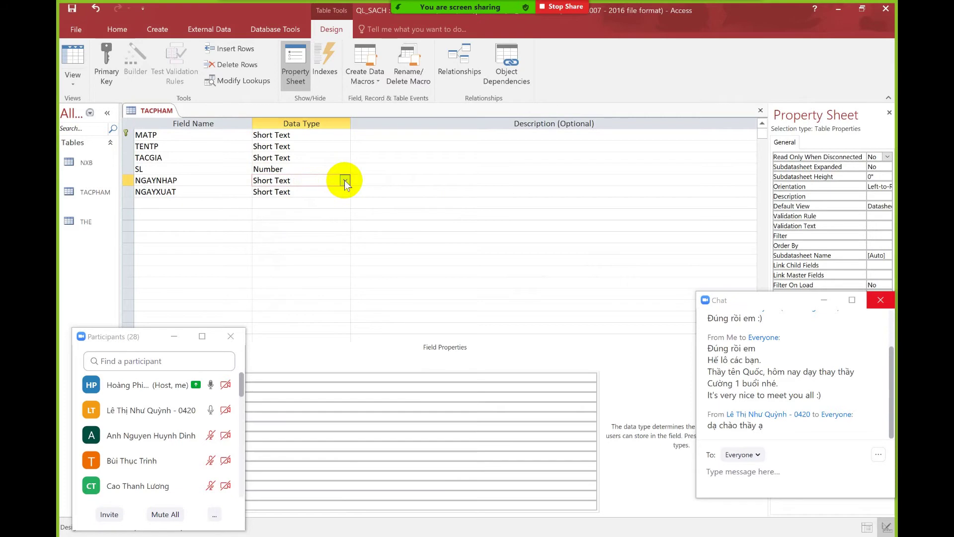
pyautogui.click(345, 180)
pyautogui.click(275, 224)
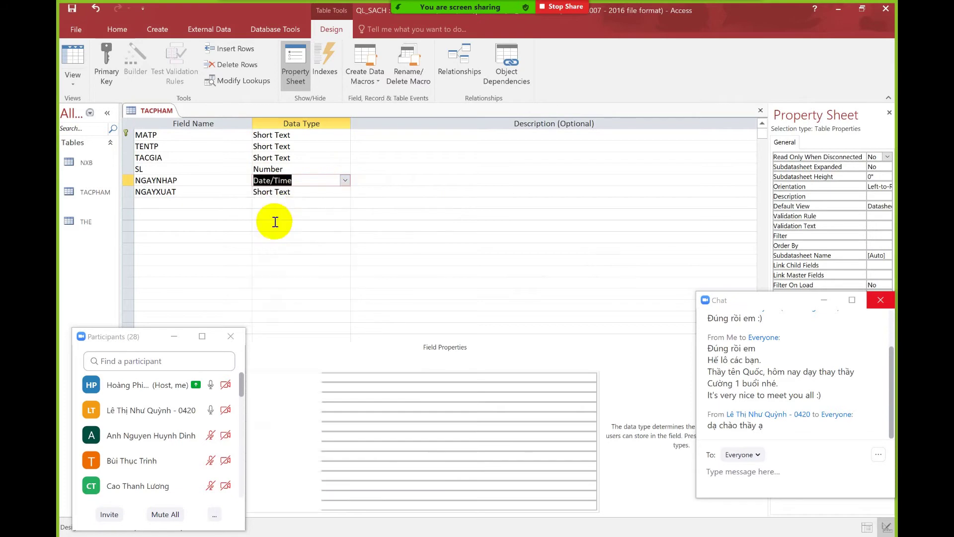
pyautogui.click(297, 195)
pyautogui.click(345, 192)
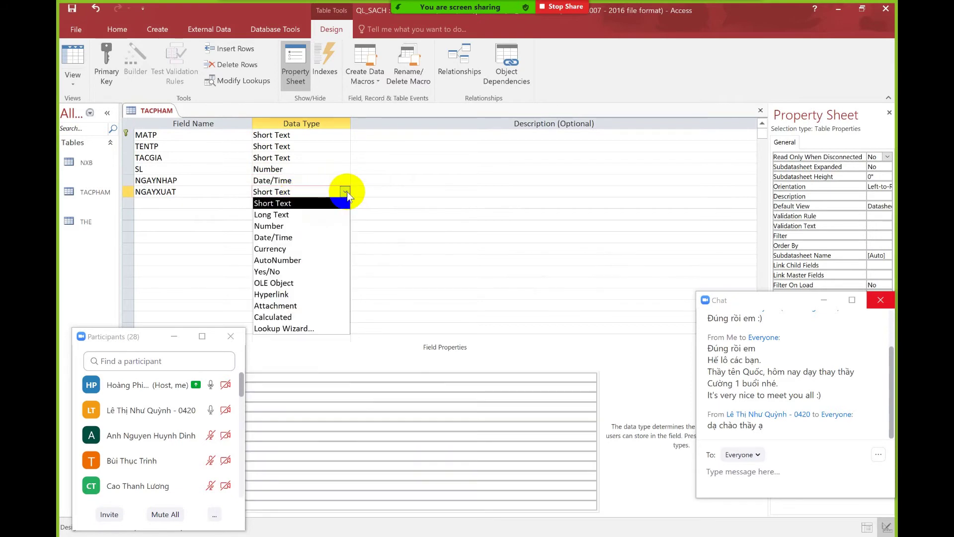
pyautogui.click(300, 237)
pyautogui.moveTo(149, 337); pyautogui.dragTo(795, 98)
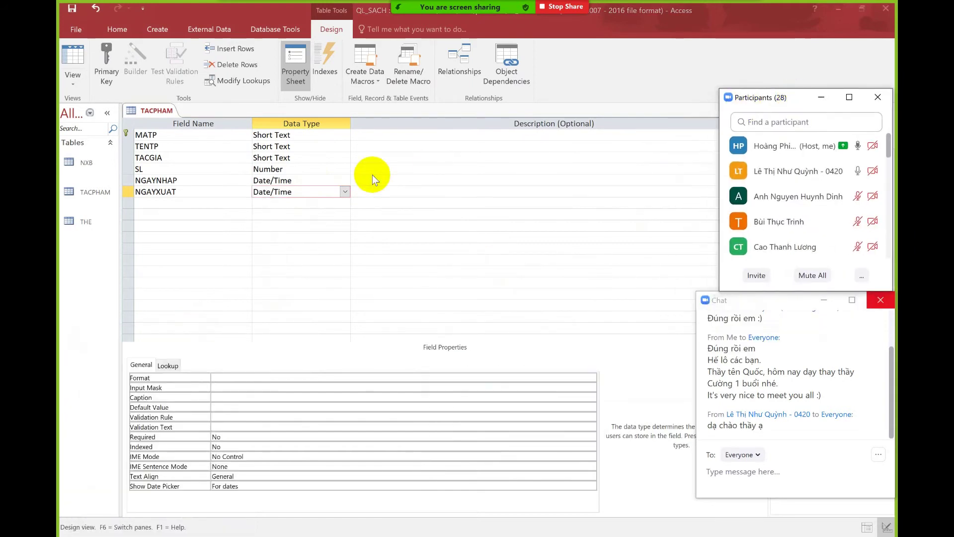
pyautogui.hotkey('alt', 'Tab')
pyautogui.hotkey('alt', 'Tab')
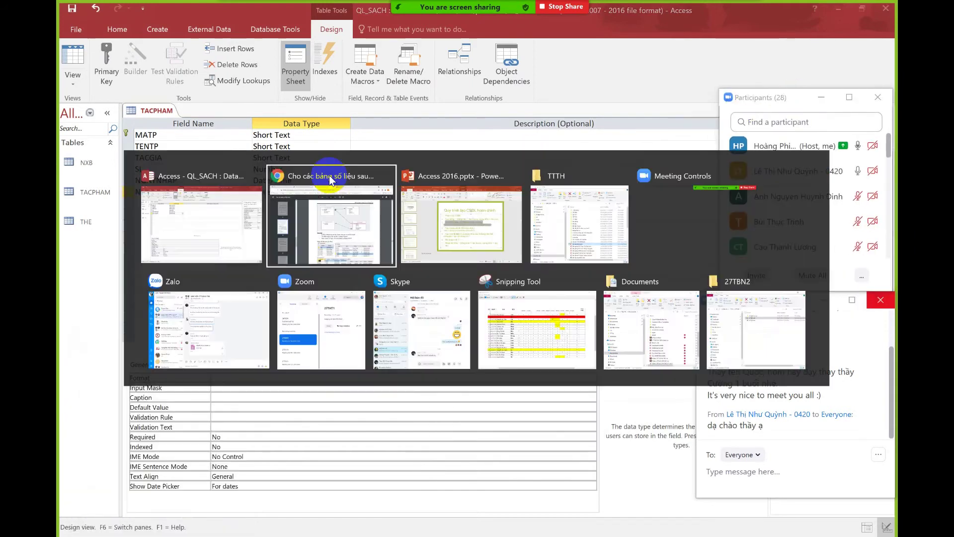
pyautogui.click(374, 240)
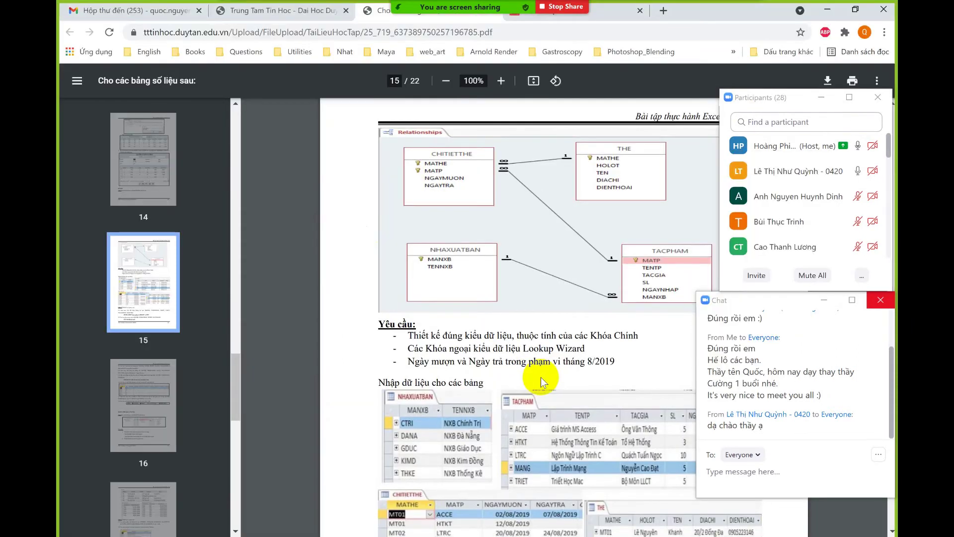
pyautogui.scroll(-3, 540, 377)
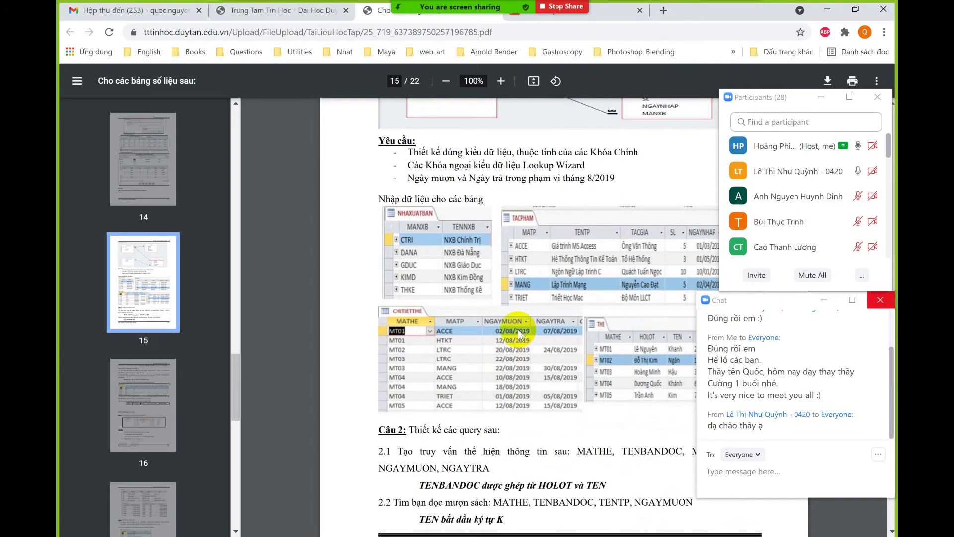
pyautogui.hotkey('alt', 'Tab')
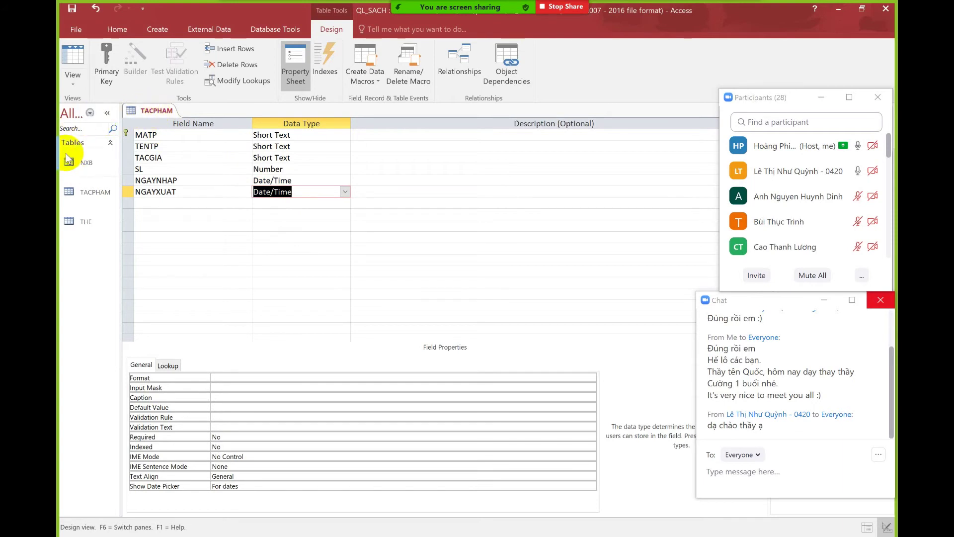
# - Enter dd/mm/yyyy as the Format property of NGAYNHAP and NGAYXUAT
pyautogui.click(312, 180)
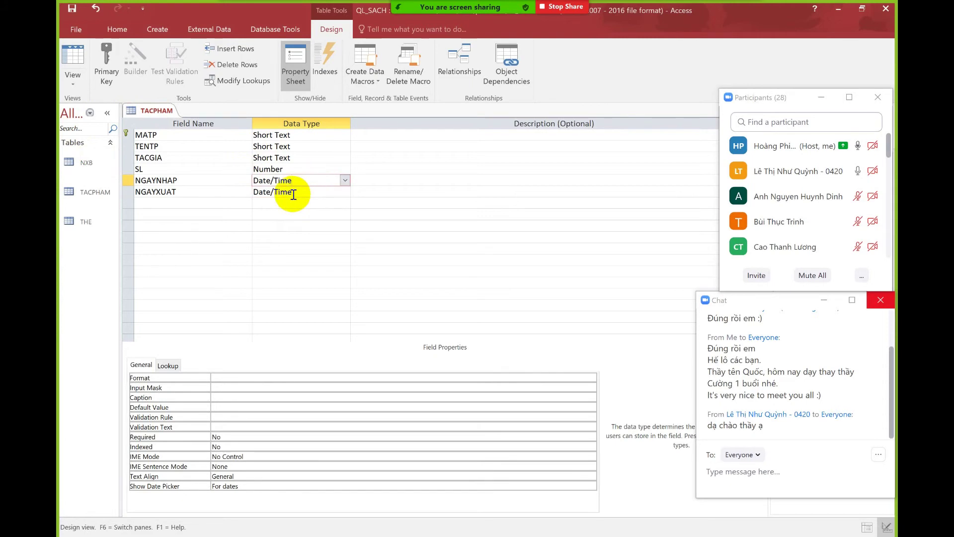
pyautogui.click(217, 377)
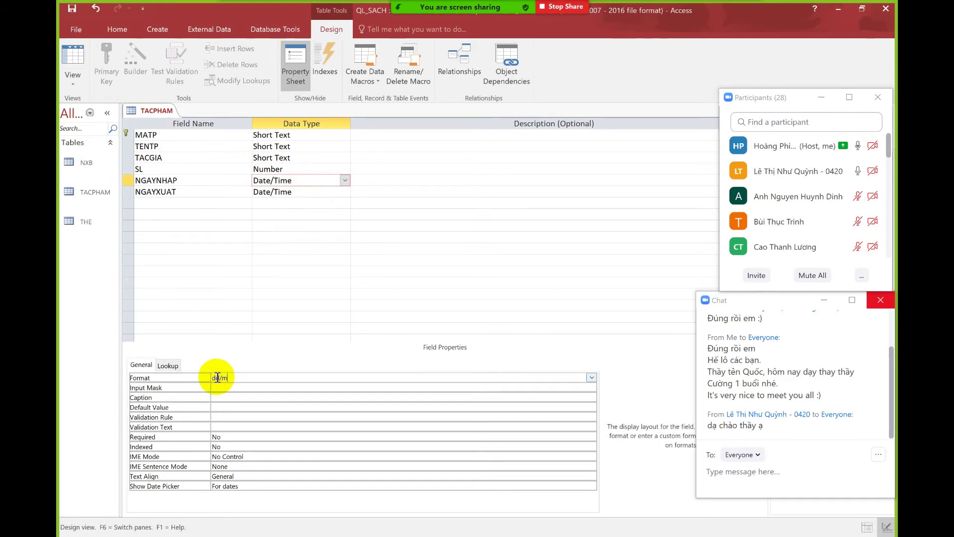
pyautogui.write('dd/mm/yyyy')
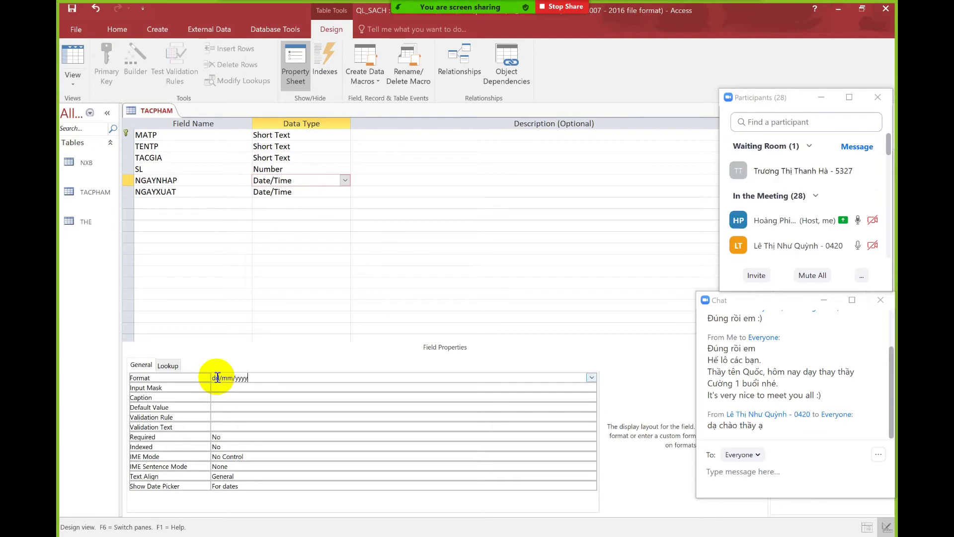
pyautogui.click(863, 171)
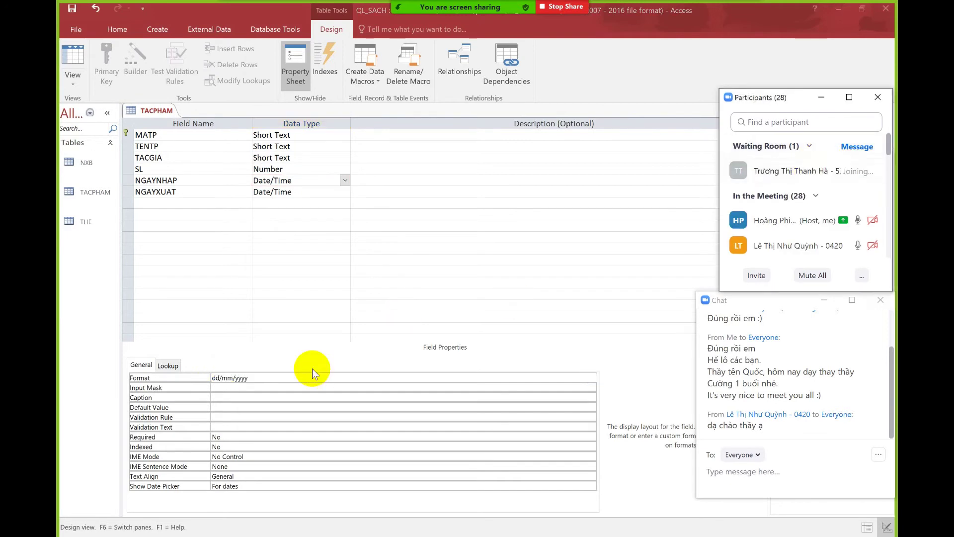
pyautogui.click(230, 386)
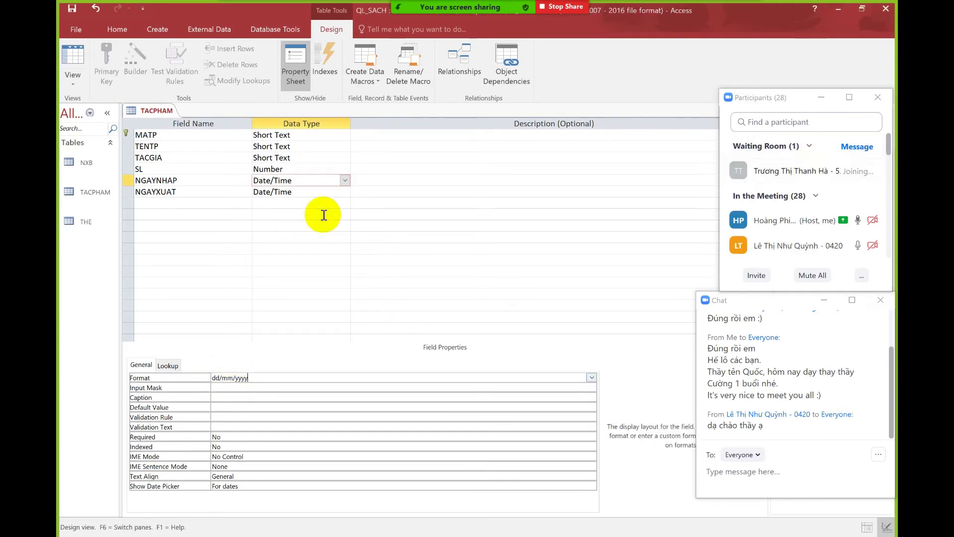
pyautogui.click(325, 195)
pyautogui.click(229, 377)
pyautogui.write('dd/m')
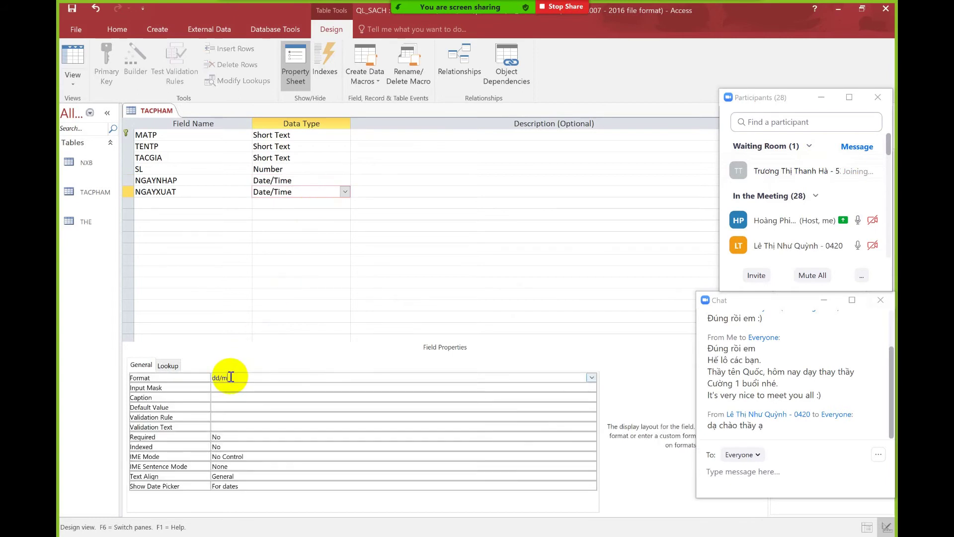
pyautogui.write('m/yyyy')
pyautogui.press('Return')
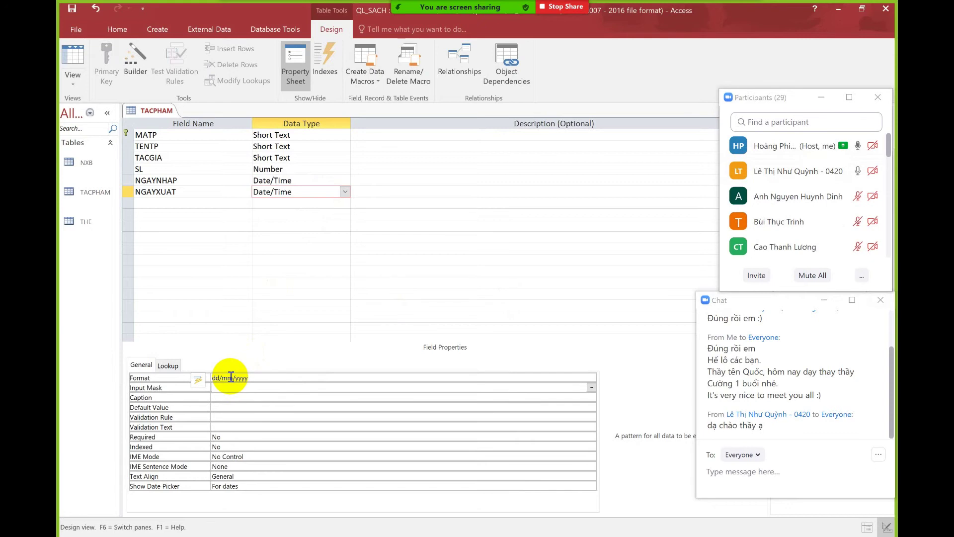
pyautogui.click(251, 378)
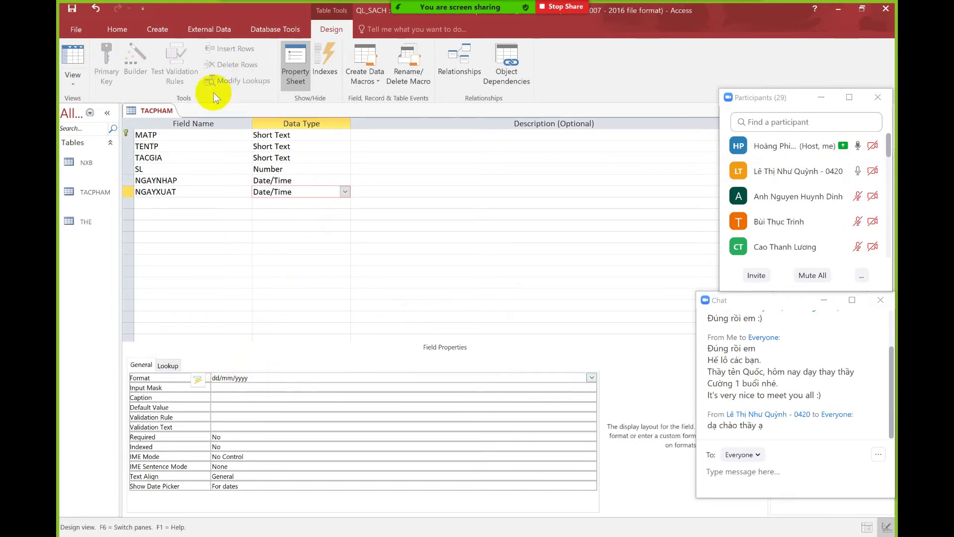
pyautogui.rightClick(152, 110)
# - Save the TACPHAM design and create a new blank table in Design View
pyautogui.click(174, 115)
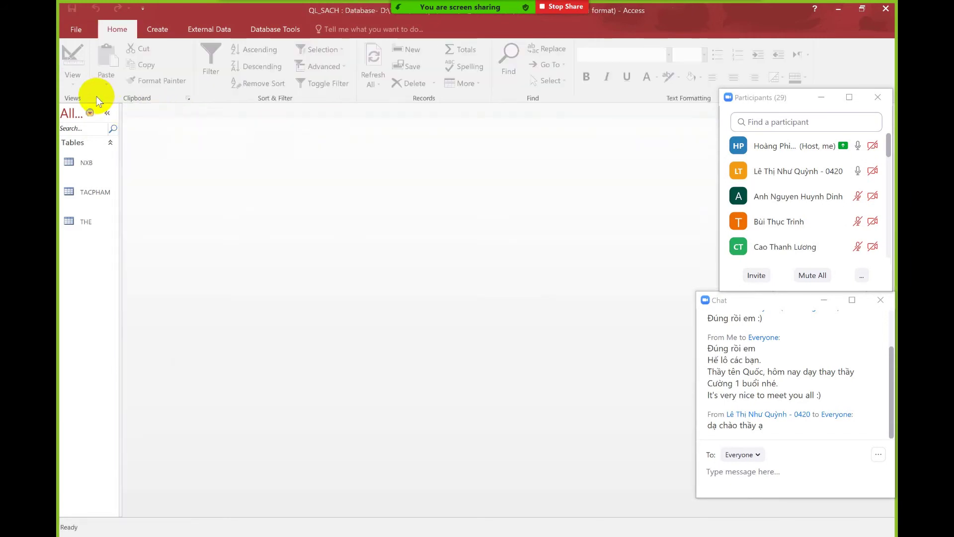
pyautogui.click(157, 29)
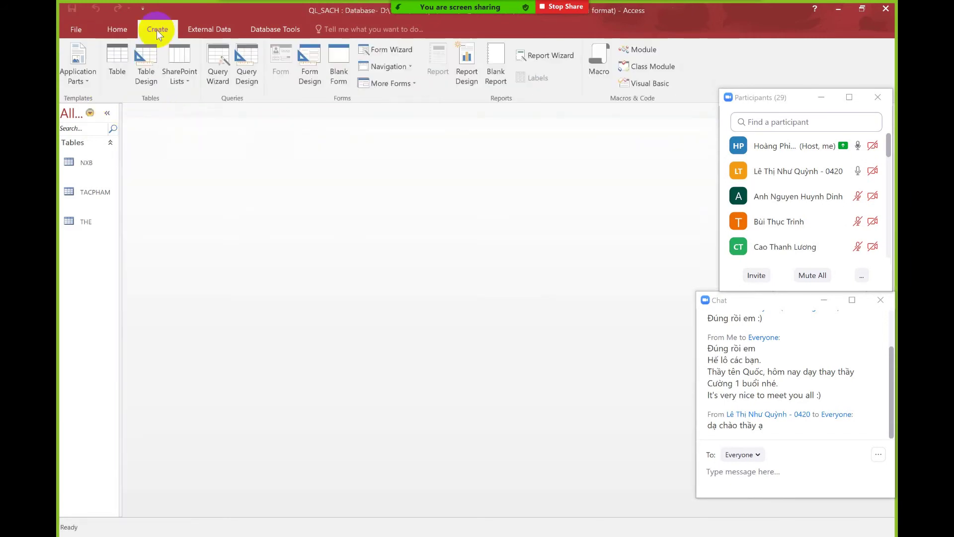
pyautogui.click(117, 63)
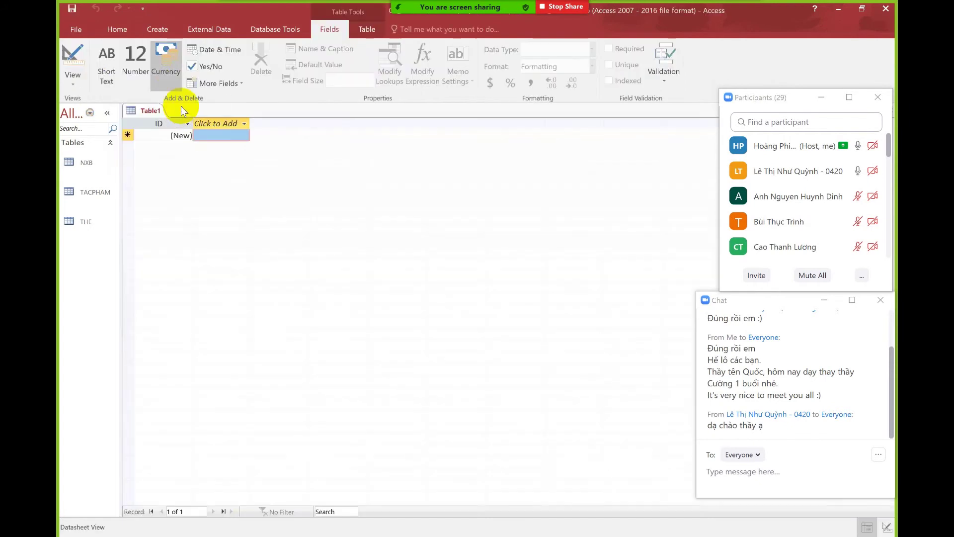
pyautogui.rightClick(148, 113)
pyautogui.click(178, 164)
# - Name the new table CHITIETTHE in the Save As dialog
pyautogui.hotkey('alt', 'Tab')
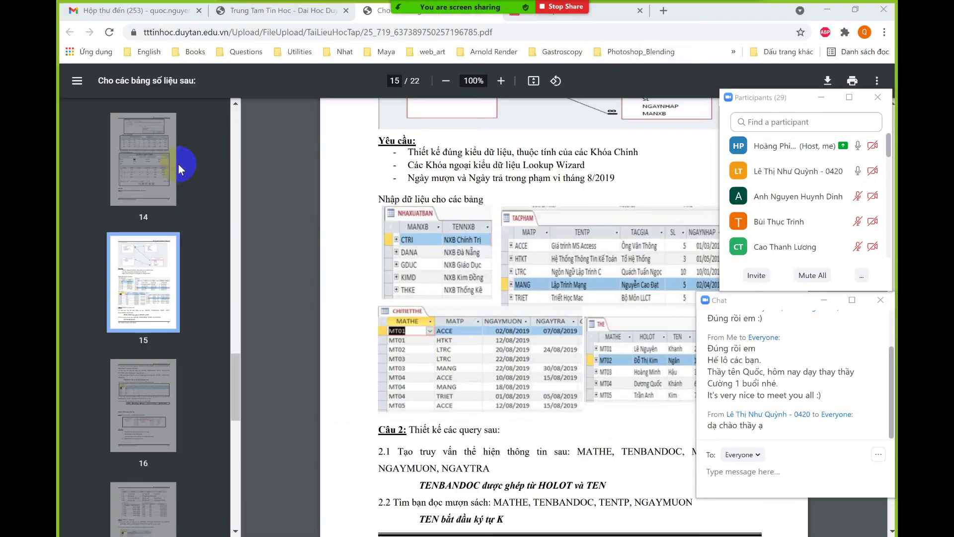
pyautogui.click(810, 172)
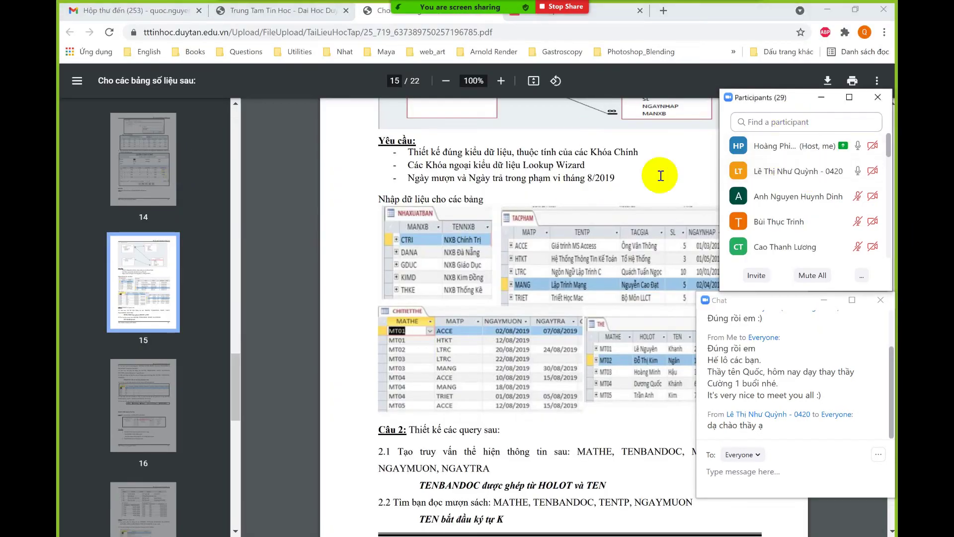
pyautogui.hotkey('alt', 'Tab')
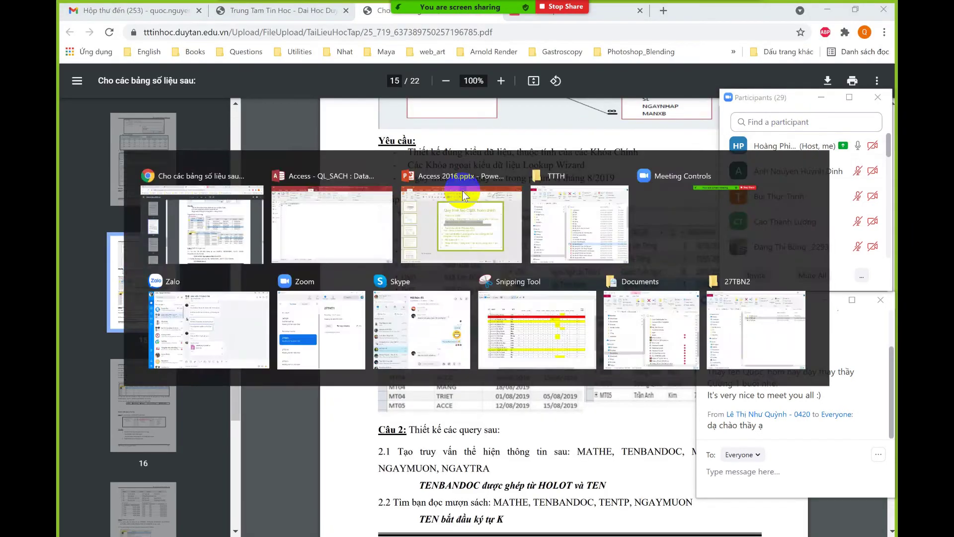
pyautogui.hotkey('alt', 'Tab')
pyautogui.click(332, 211)
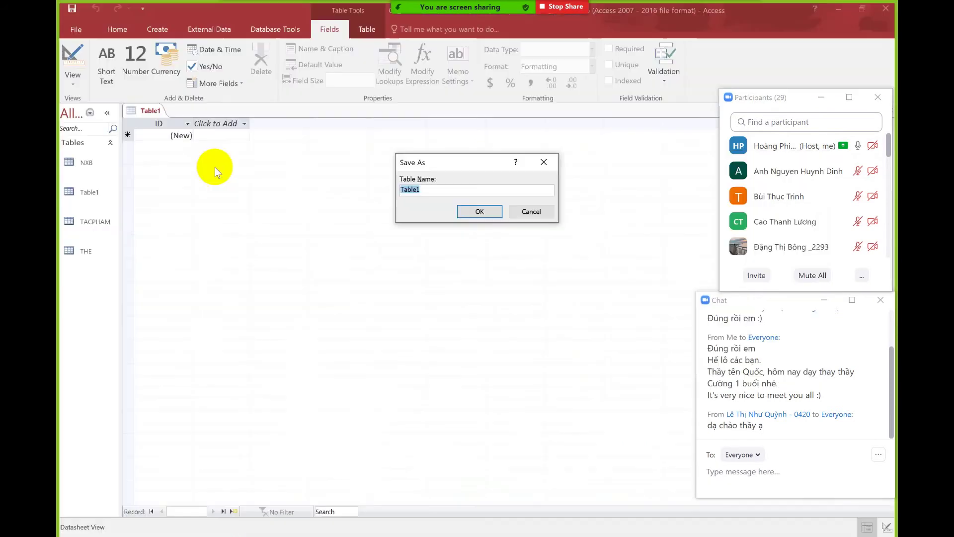
pyautogui.write('HI')
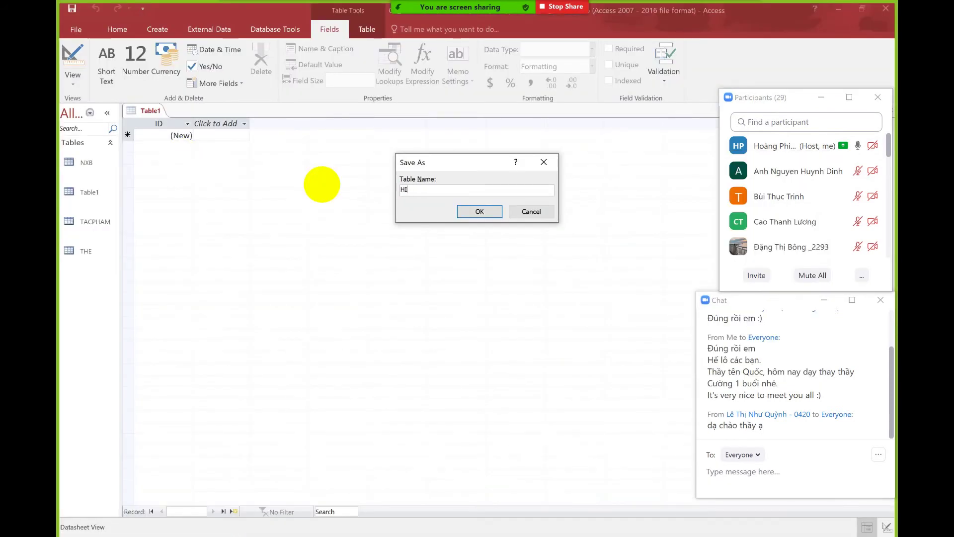
pyautogui.write('THITIETTHE')
pyautogui.press('Return')
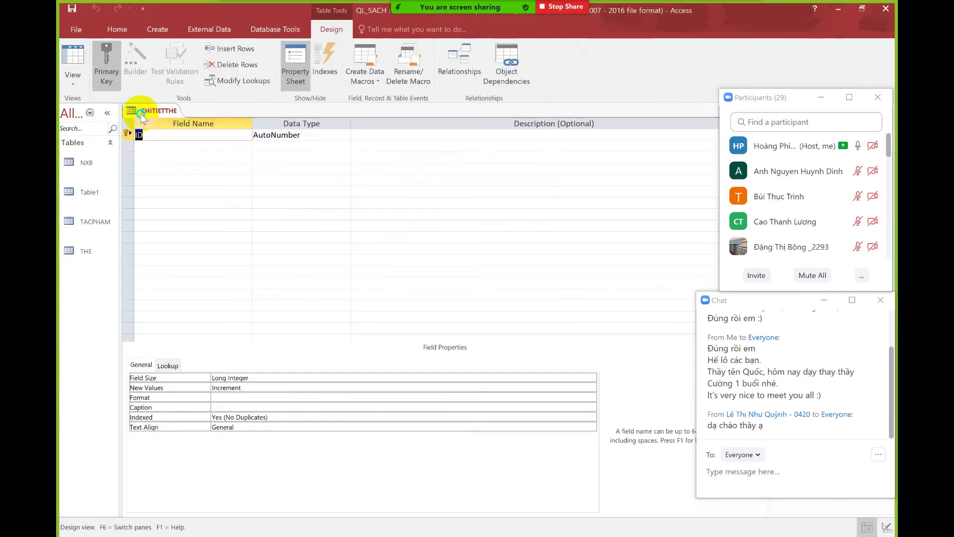
pyautogui.rightClick(141, 113)
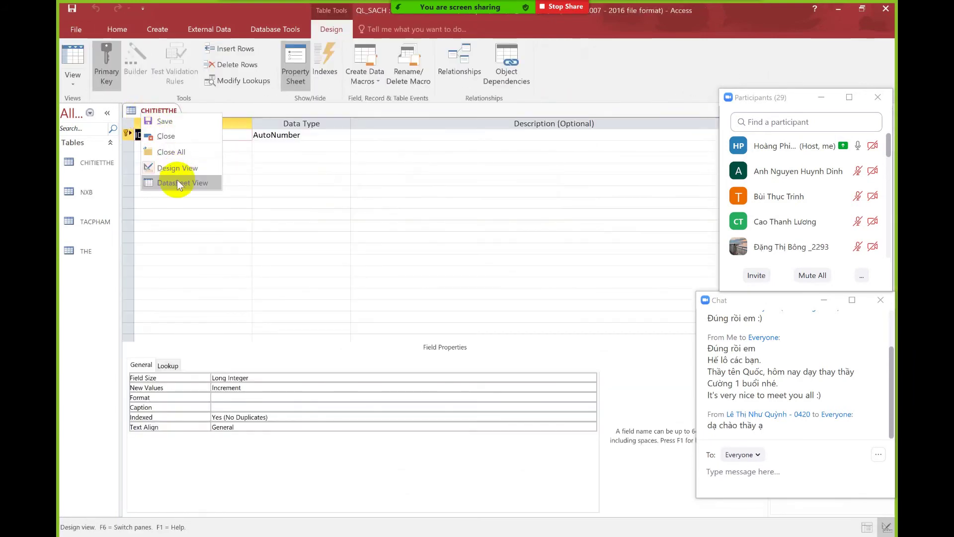
pyautogui.click(242, 135)
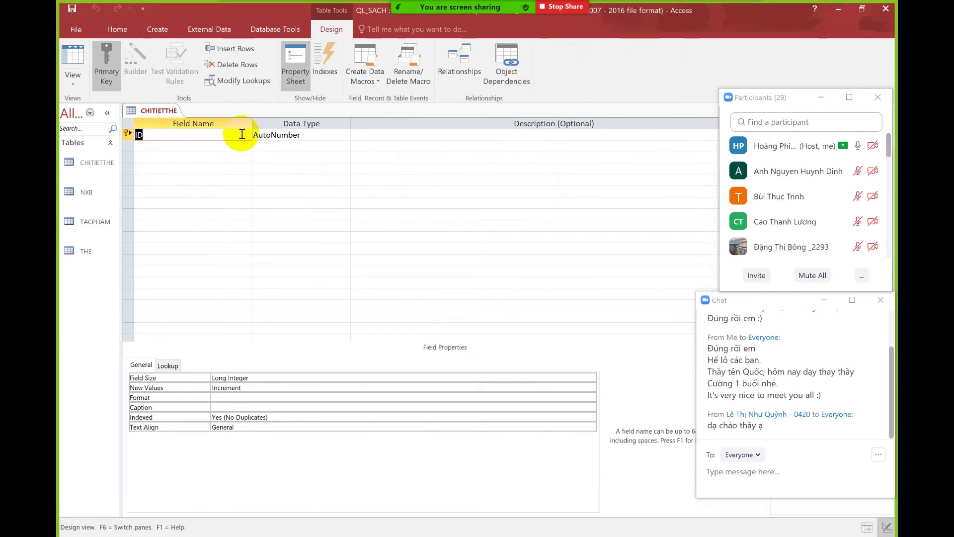
pyautogui.hotkey('alt', 'Tab')
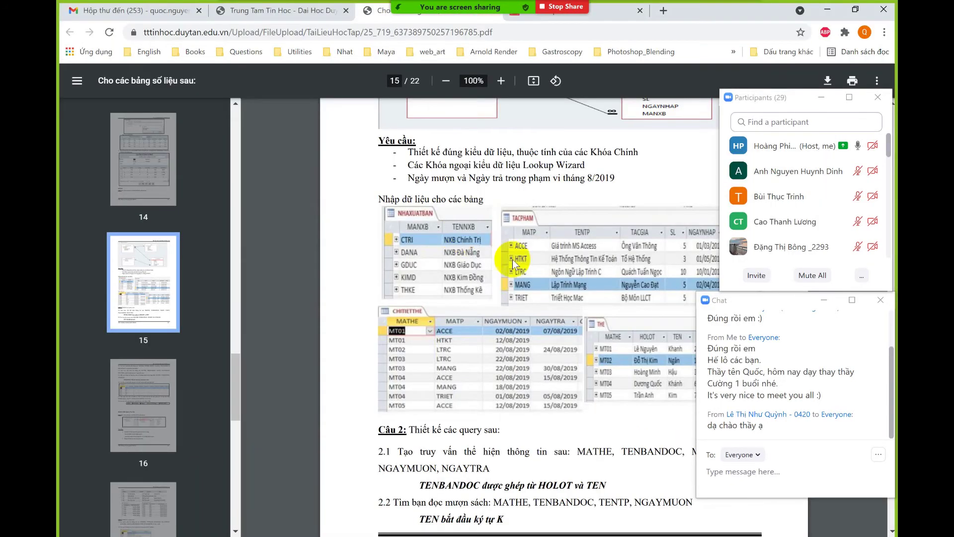
pyautogui.scroll(-1, 507, 292)
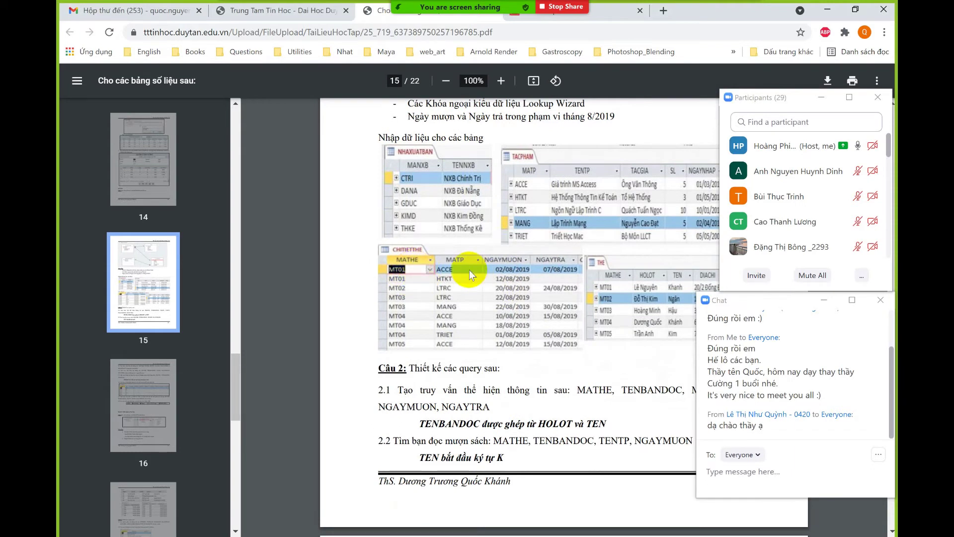
pyautogui.hotkey('alt', 'Tab')
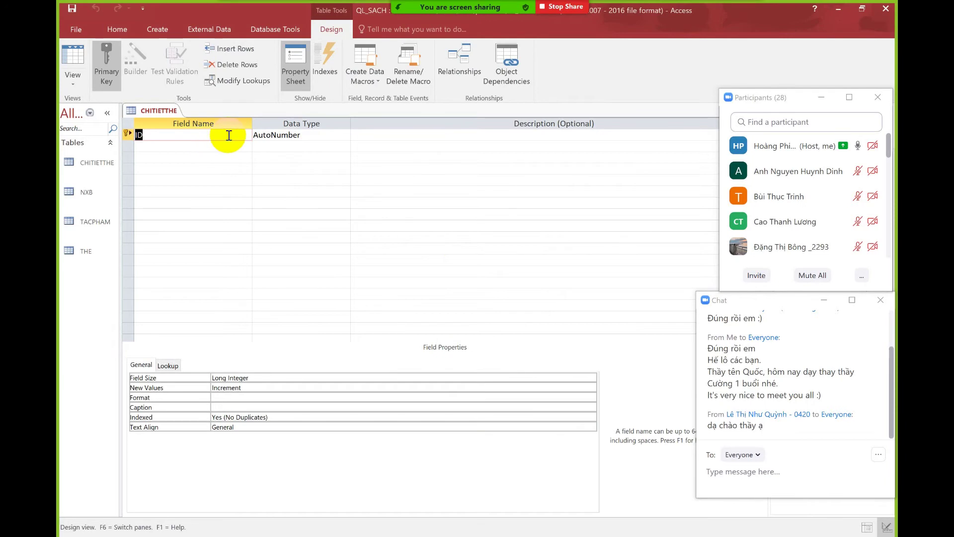
pyautogui.click(298, 134)
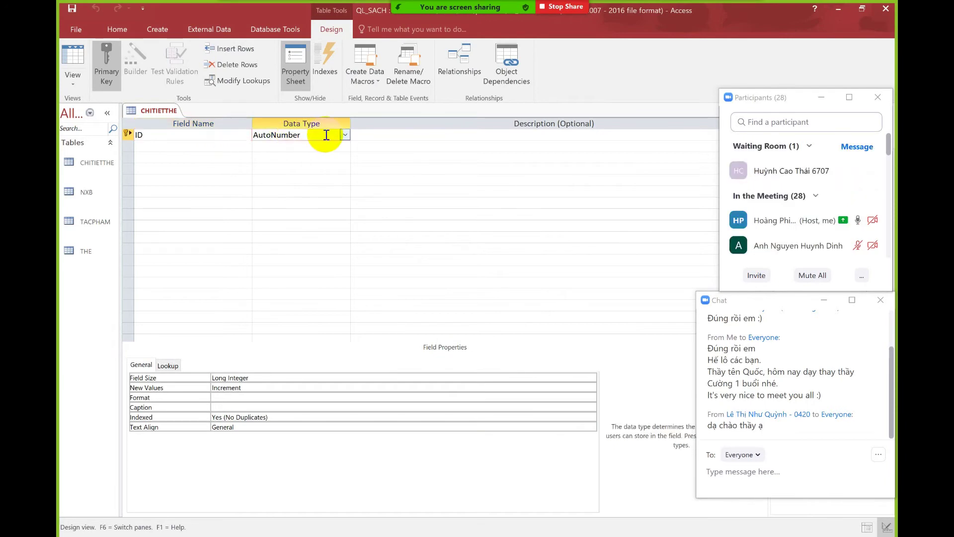
pyautogui.doubleClick(91, 253)
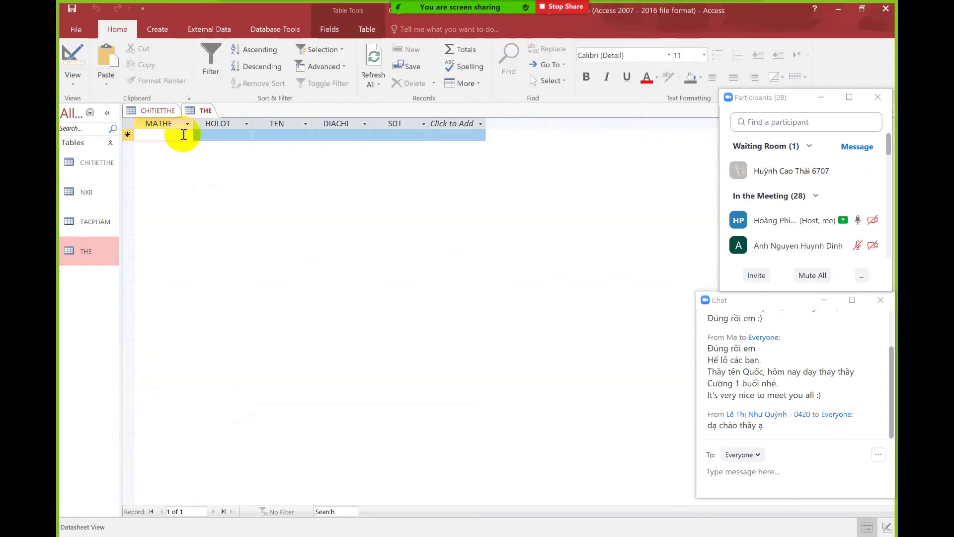
pyautogui.rightClick(199, 111)
pyautogui.click(222, 133)
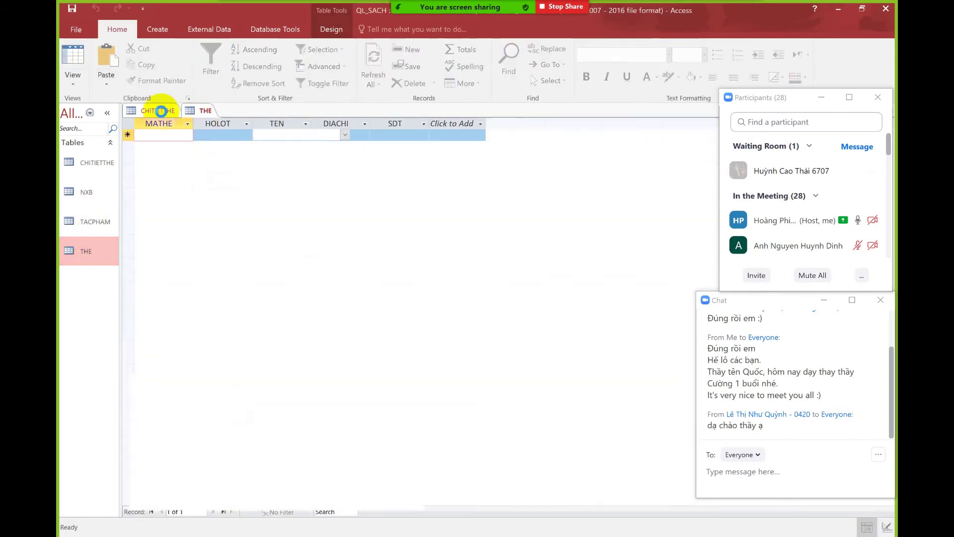
pyautogui.doubleClick(162, 135)
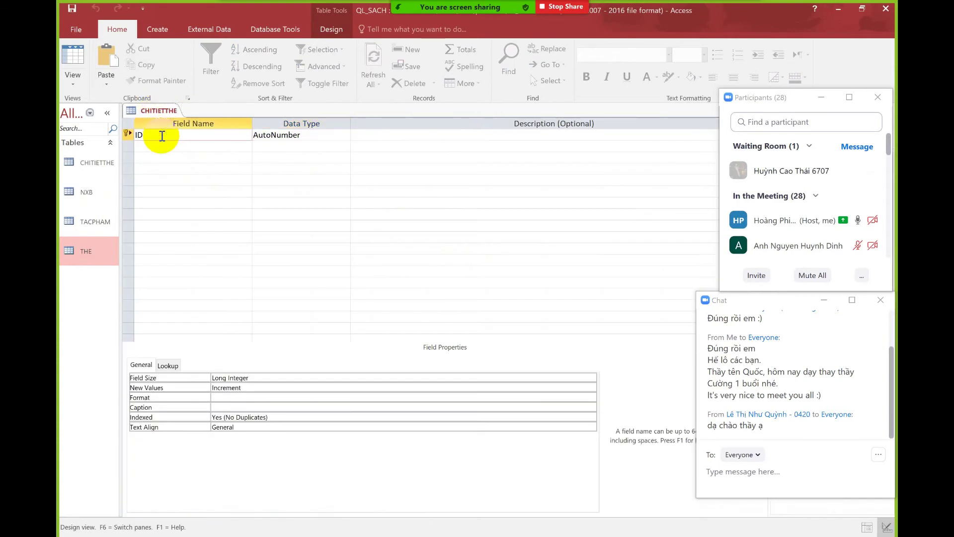
# - Rename ID to MATHE as Short Text and add MATP, correcting the MATC typo
pyautogui.write('MATHE')
pyautogui.press('Tab')
pyautogui.write('sh')
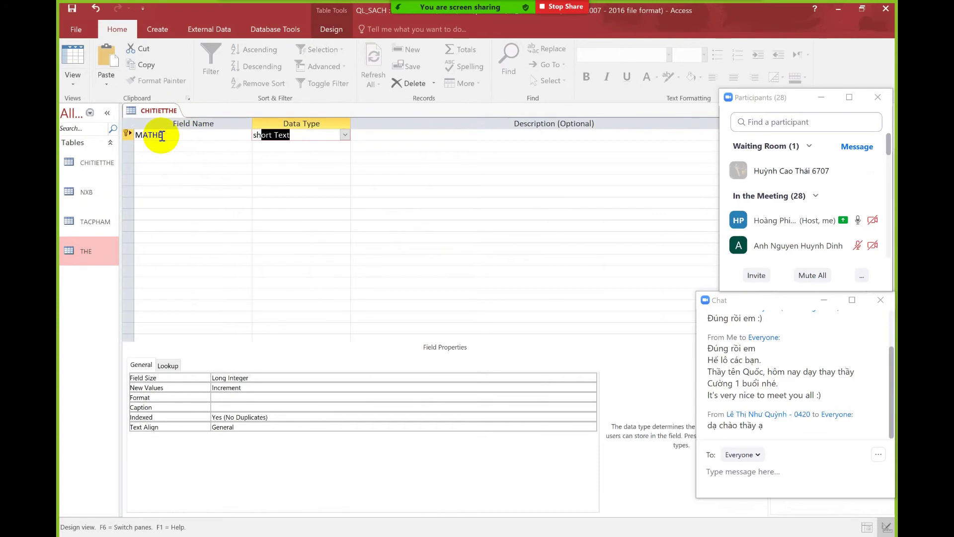
pyautogui.press('Tab')
pyautogui.press('Tab')
pyautogui.write('MATC')
pyautogui.press('Tab')
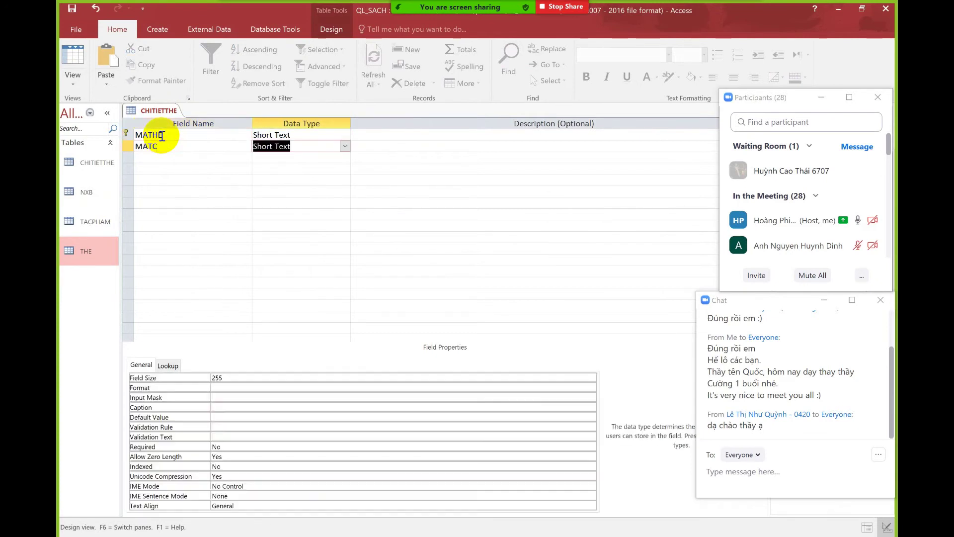
pyautogui.click(163, 144)
pyautogui.press('BackSpace')
pyautogui.write('p')
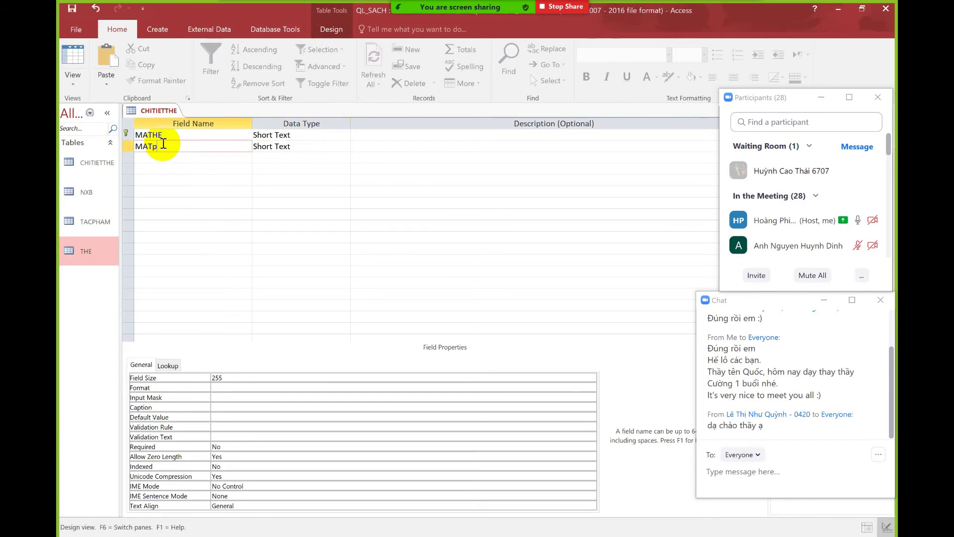
pyautogui.press('BackSpace')
pyautogui.write('P')
pyautogui.press('Tab')
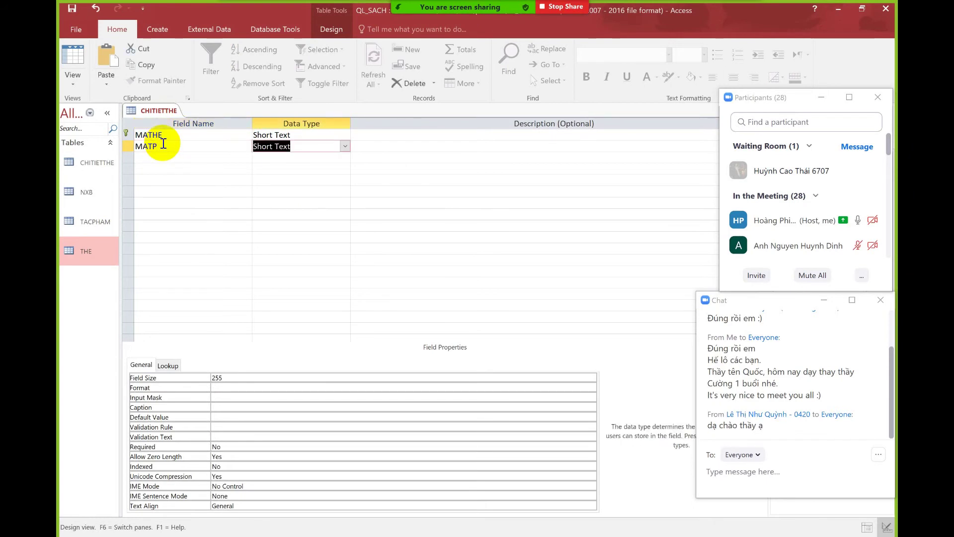
# - Add NGAYMUON and NGAYTRA as Date/Time fields
pyautogui.hotkey('alt', 'Tab')
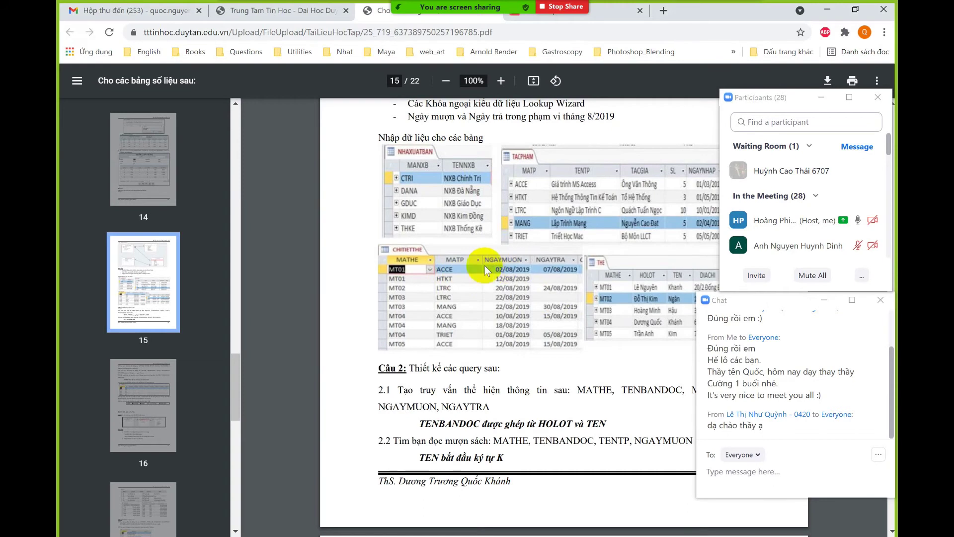
pyautogui.hotkey('alt', 'Tab')
pyautogui.write('NGA')
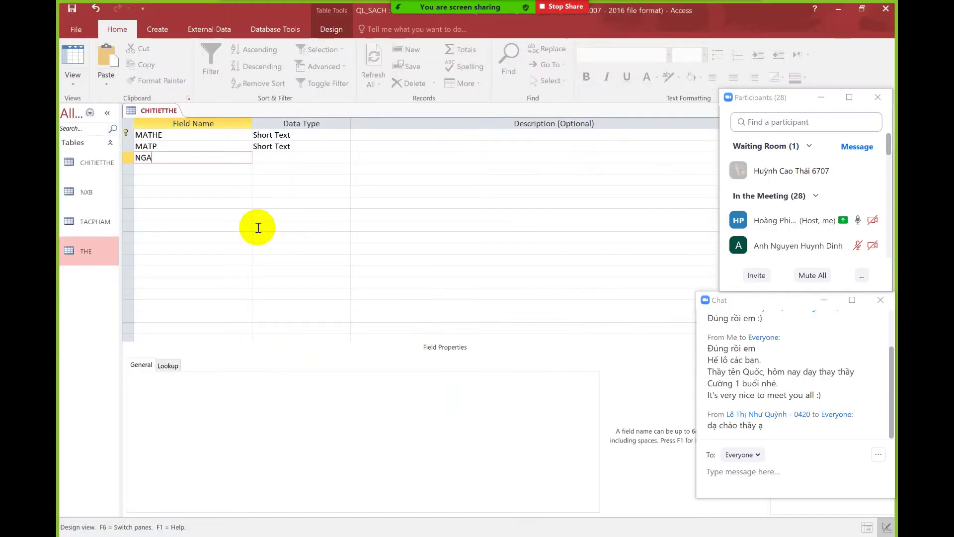
pyautogui.write('YMYON')
pyautogui.press('BackSpace')
pyautogui.press('BackSpace')
pyautogui.press('BackSpace')
pyautogui.write('UON')
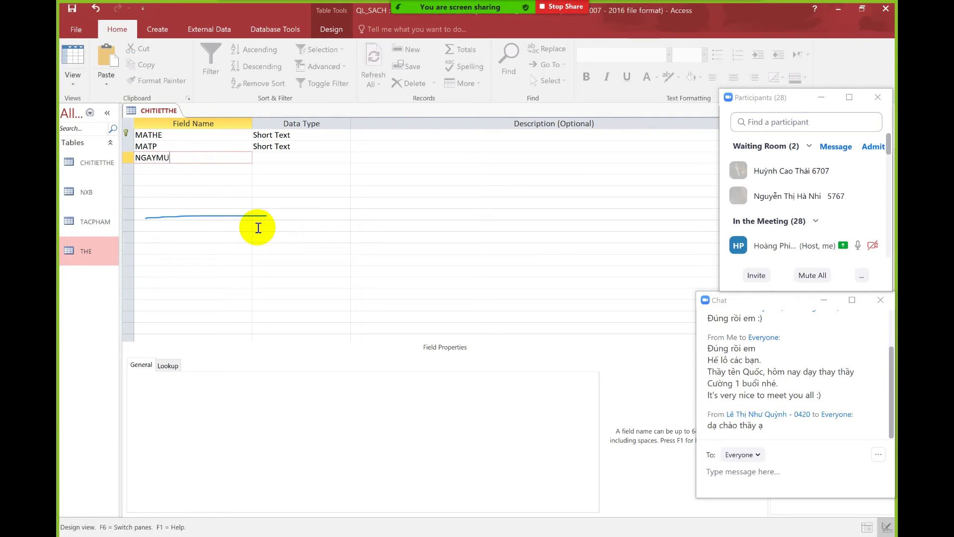
pyautogui.press('Tab')
pyautogui.write('da')
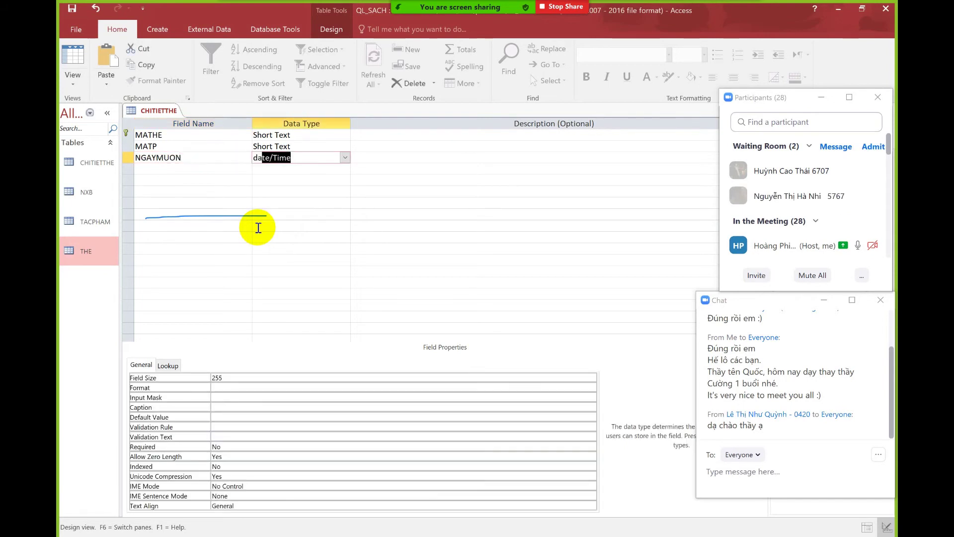
pyautogui.press('Tab')
pyautogui.press('Tab')
pyautogui.write('NGAYTRA')
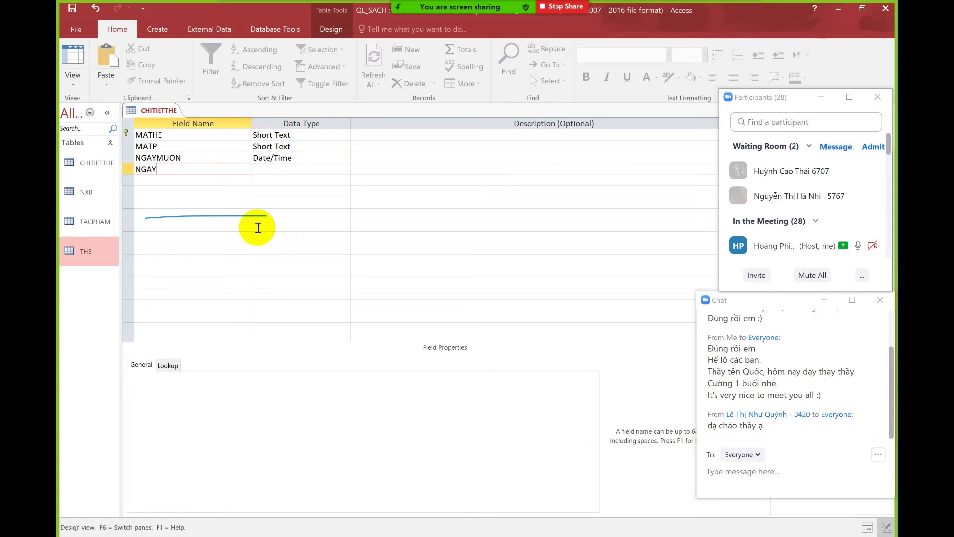
pyautogui.press('Tab')
pyautogui.write('da')
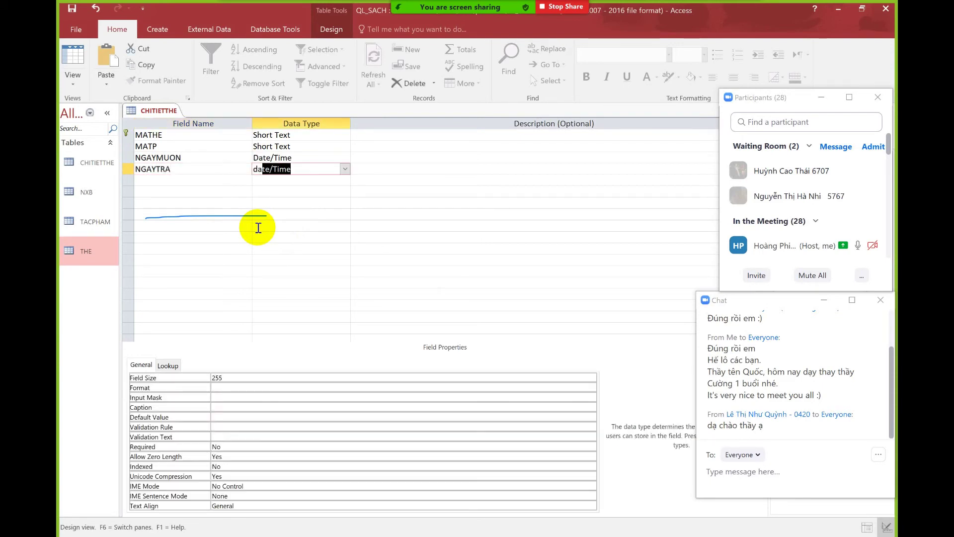
pyautogui.click(221, 172)
pyautogui.moveTo(842, 191)
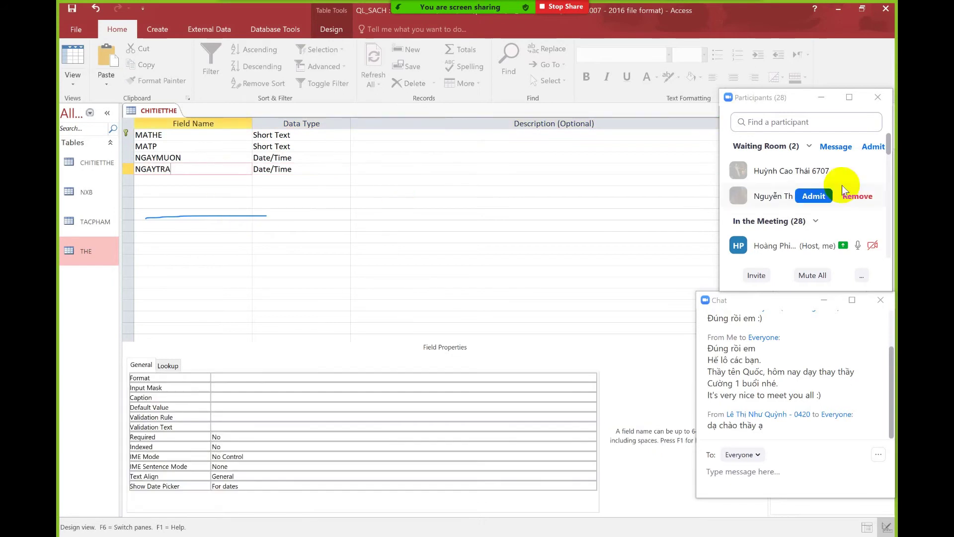
pyautogui.click(873, 146)
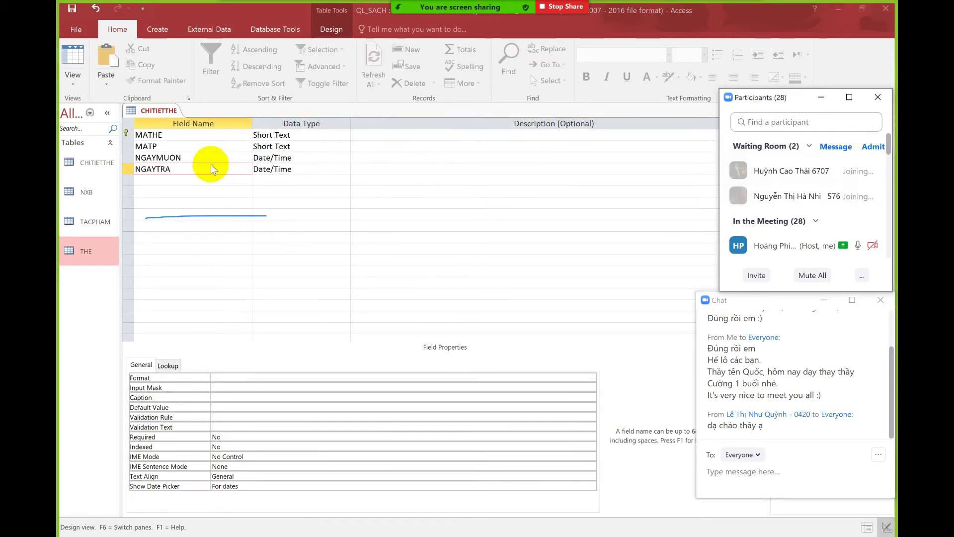
pyautogui.click(183, 180)
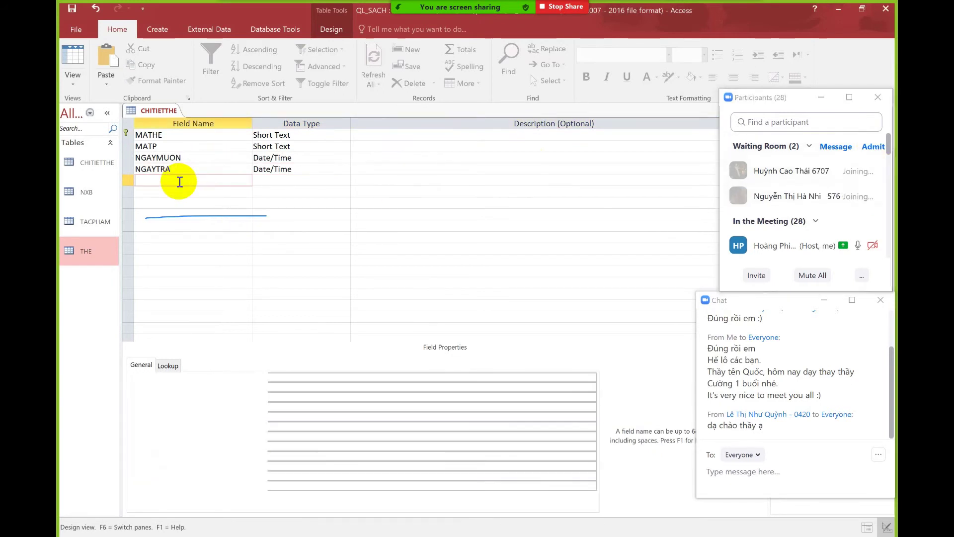
# - Save the CHITIETTHE design holding MATHE, MATP, NGAYMUON and NGAYTRA
pyautogui.rightClick(162, 110)
pyautogui.click(169, 115)
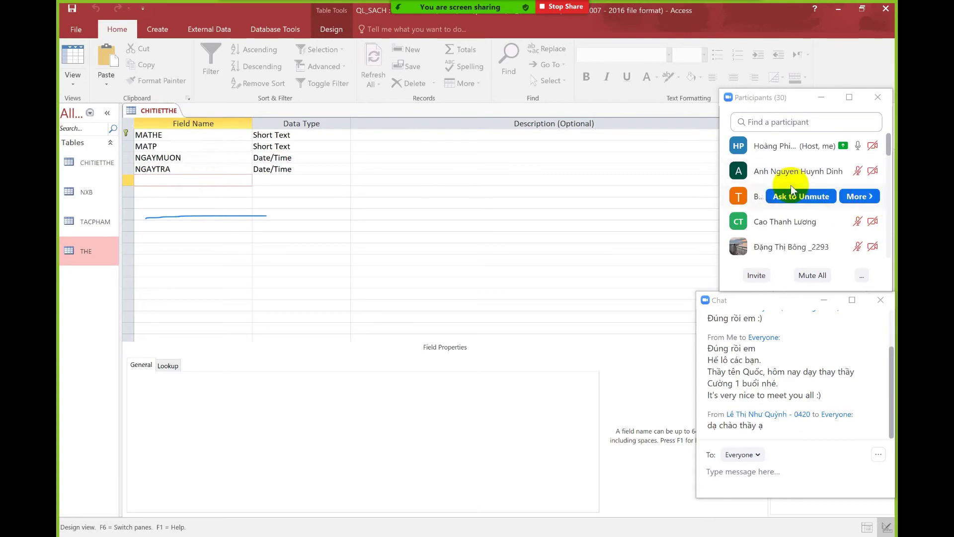
pyautogui.rightClick(164, 110)
pyautogui.click(166, 113)
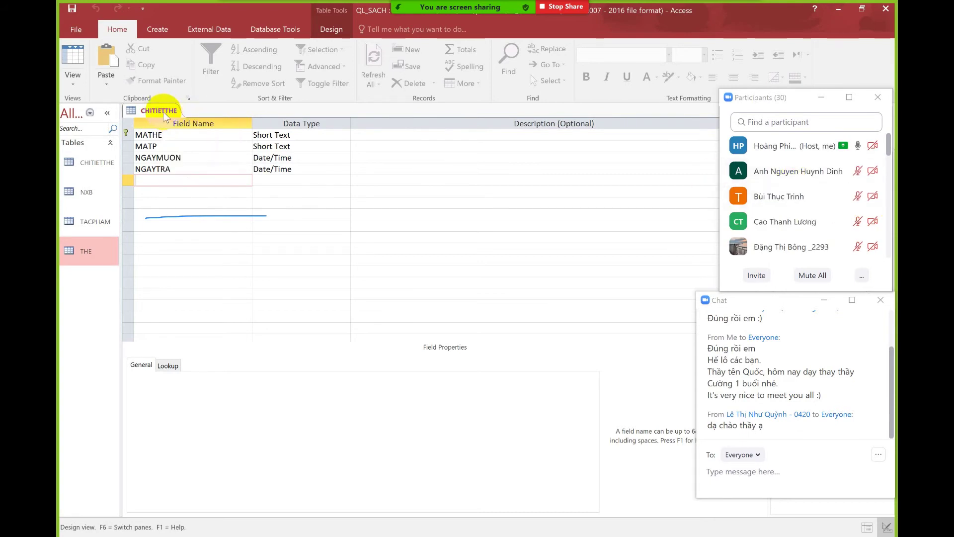
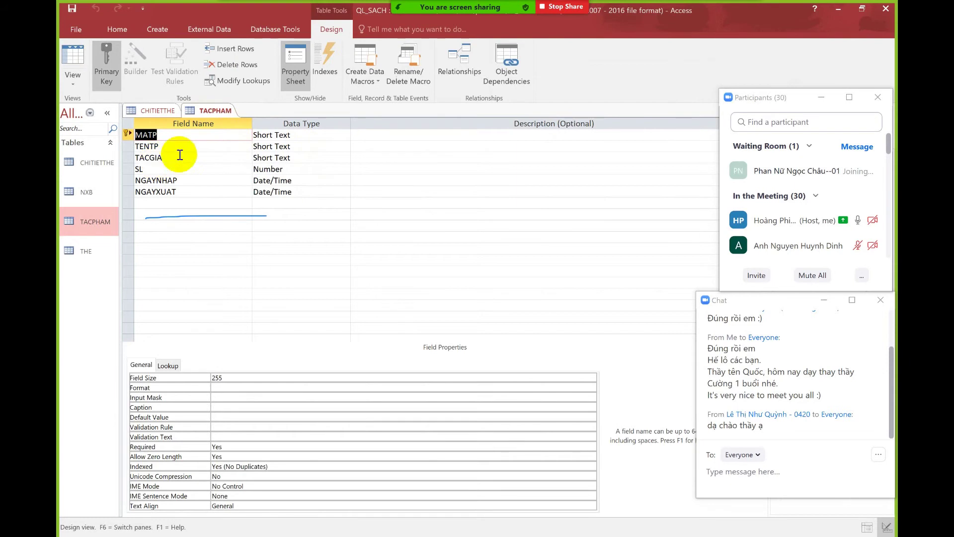
# - Add a new MANXB field directly below NGAYXUAT in the TACPHAM design
pyautogui.click(191, 203)
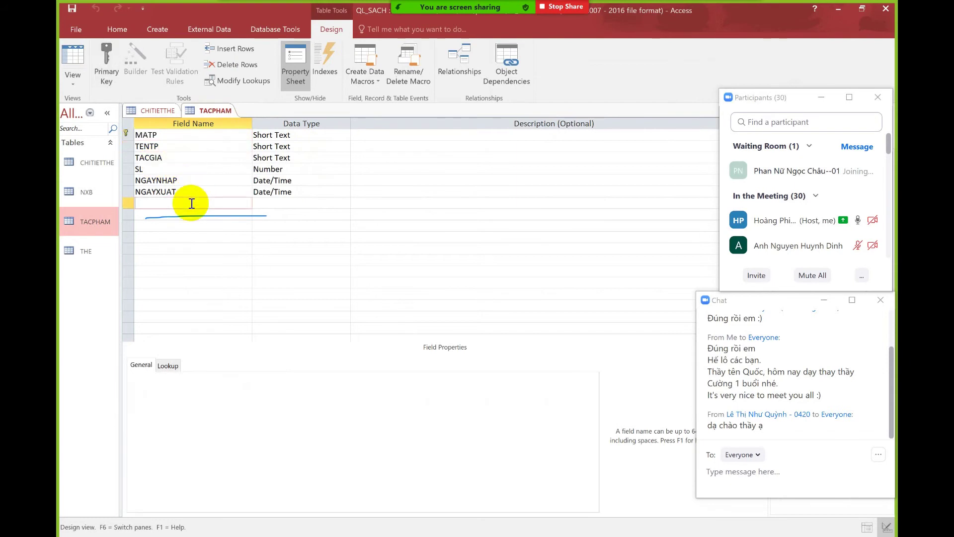
pyautogui.write('NXB')
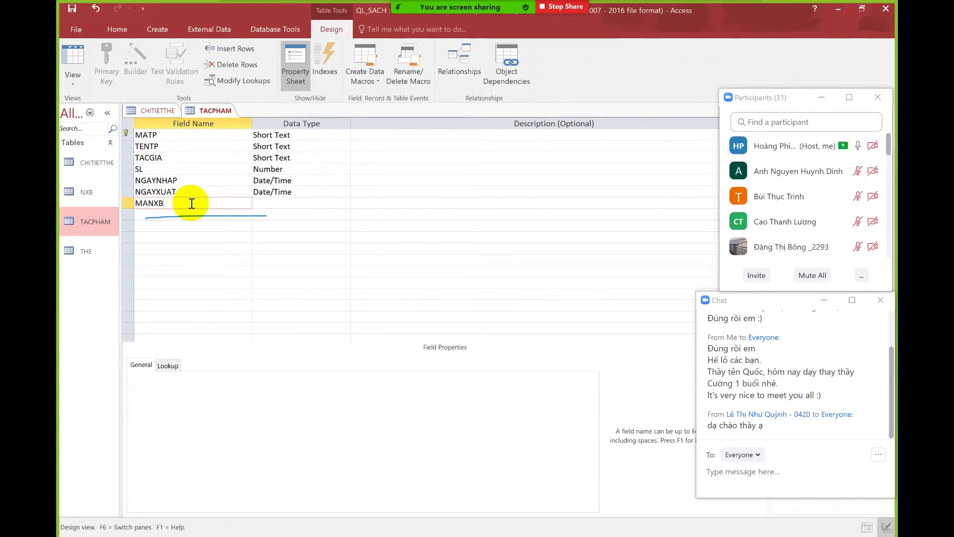
pyautogui.press('Tab')
pyautogui.hotkey('alt', 'Tab')
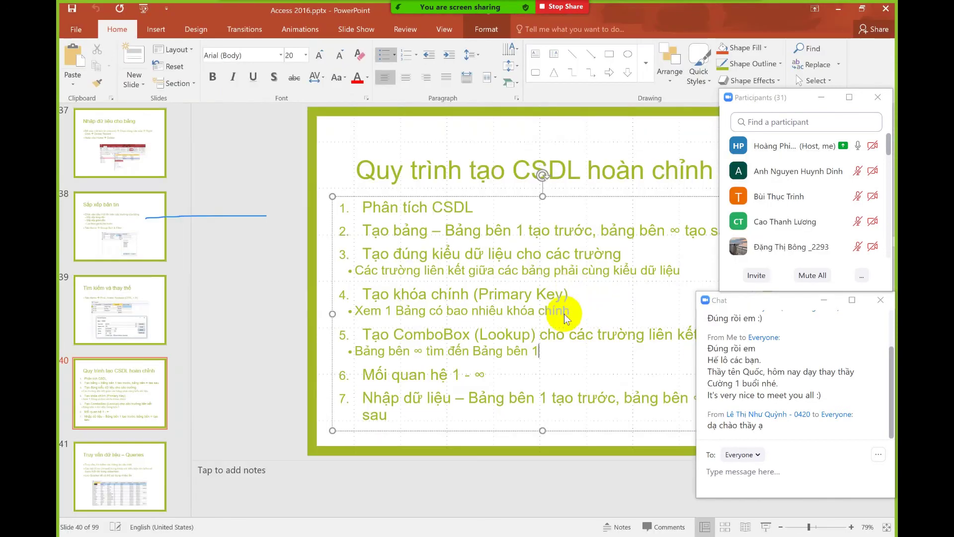
pyautogui.hotkey('alt', 'Tab')
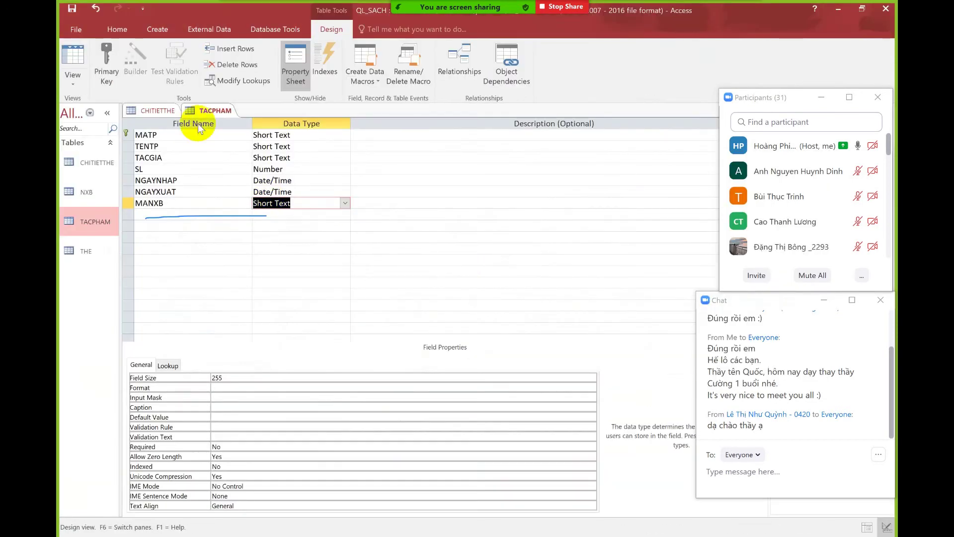
# - Save TACPHAM and start the Lookup Wizard for MANXB's data type
pyautogui.rightClick(215, 113)
pyautogui.click(223, 122)
pyautogui.click(306, 205)
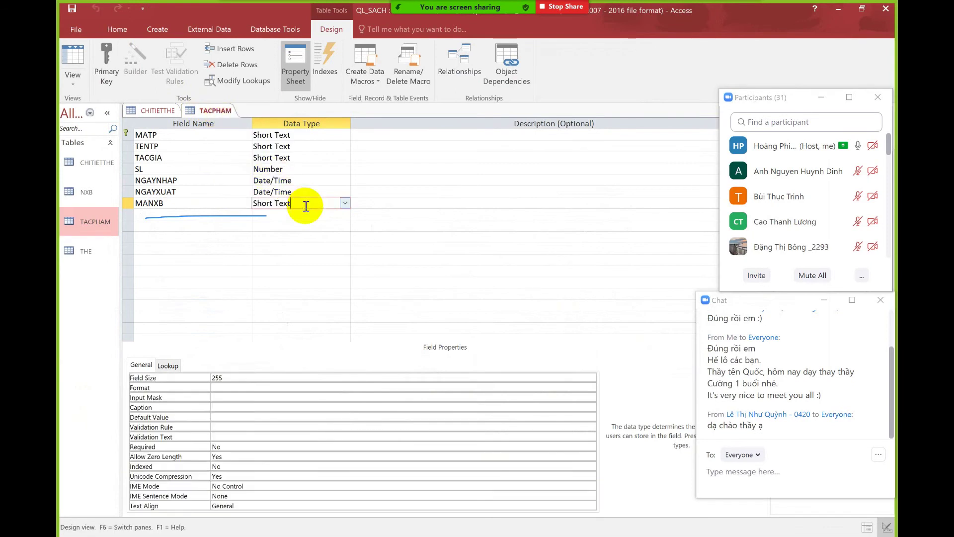
pyautogui.click(344, 203)
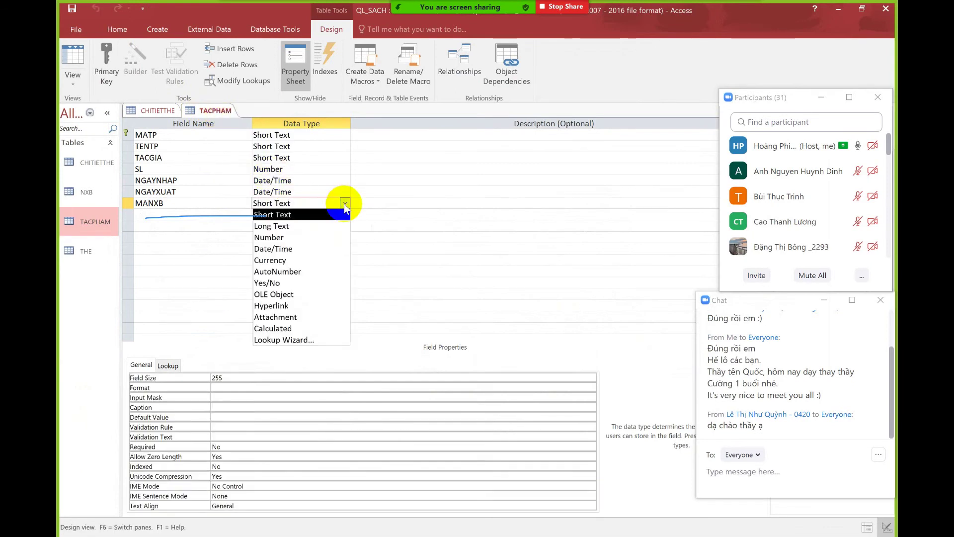
pyautogui.click(287, 339)
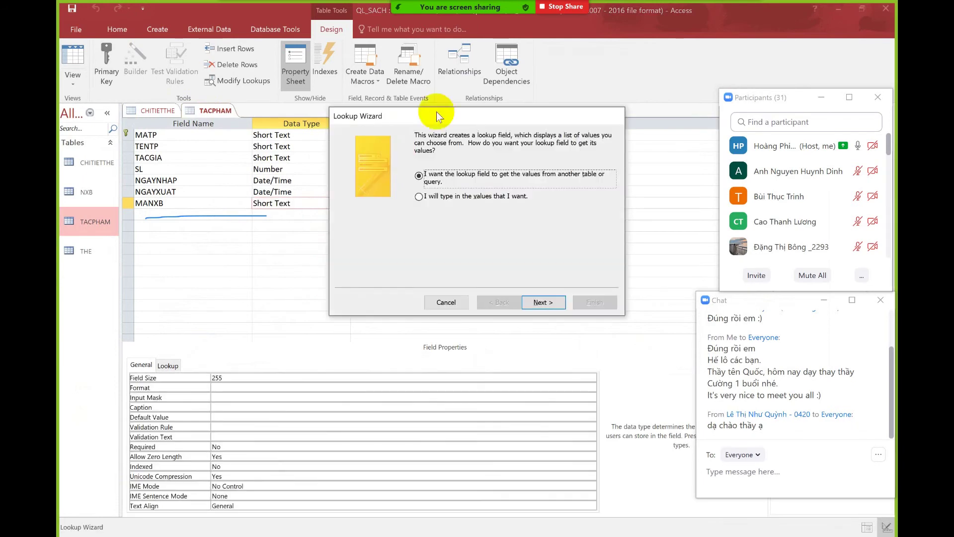
# - Make MANXB look up values from table NXB, using only its MANXB field
pyautogui.moveTo(480, 115); pyautogui.dragTo(461, 191)
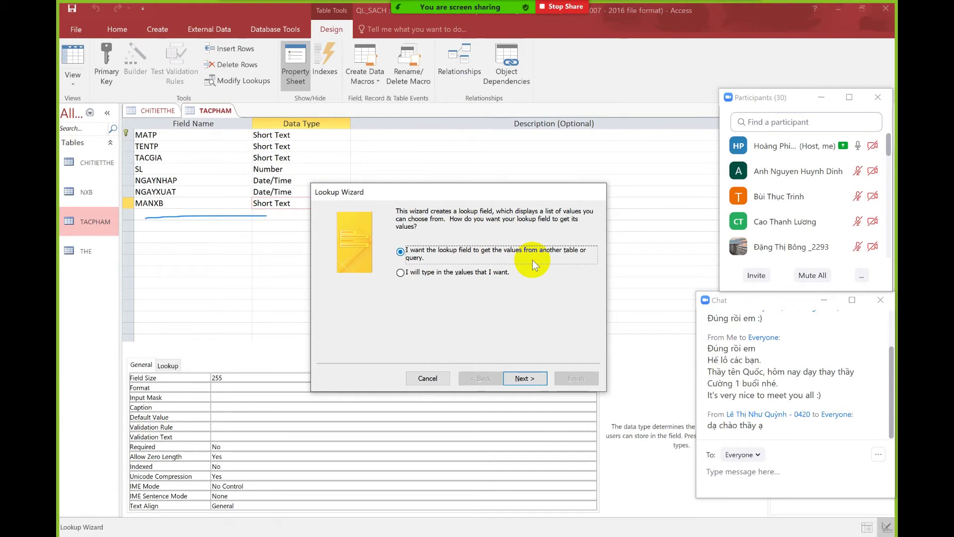
pyautogui.click(531, 377)
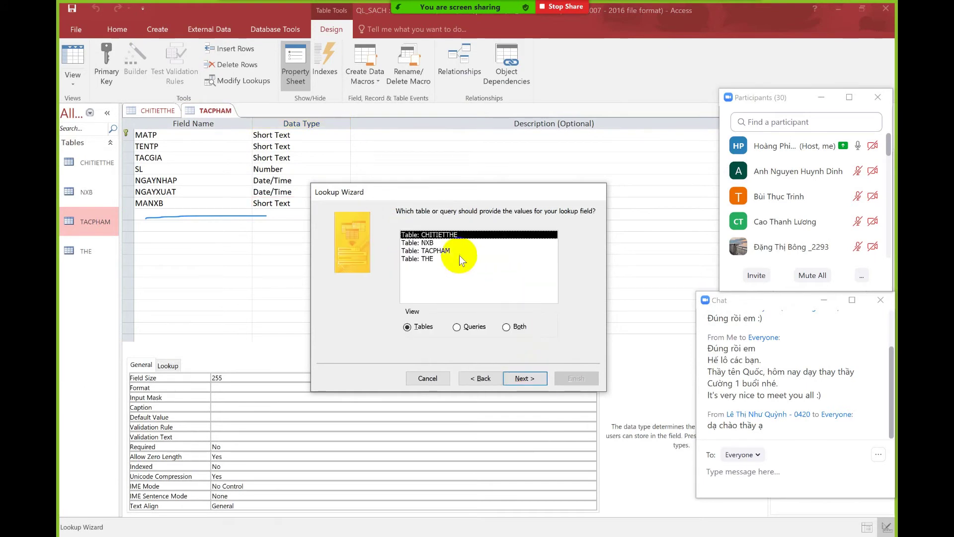
pyautogui.click(432, 243)
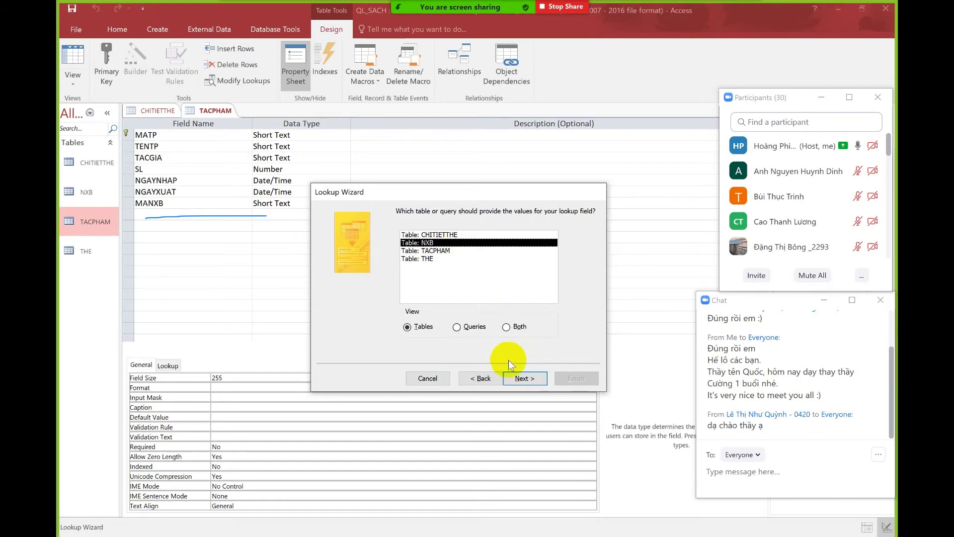
pyautogui.click(524, 378)
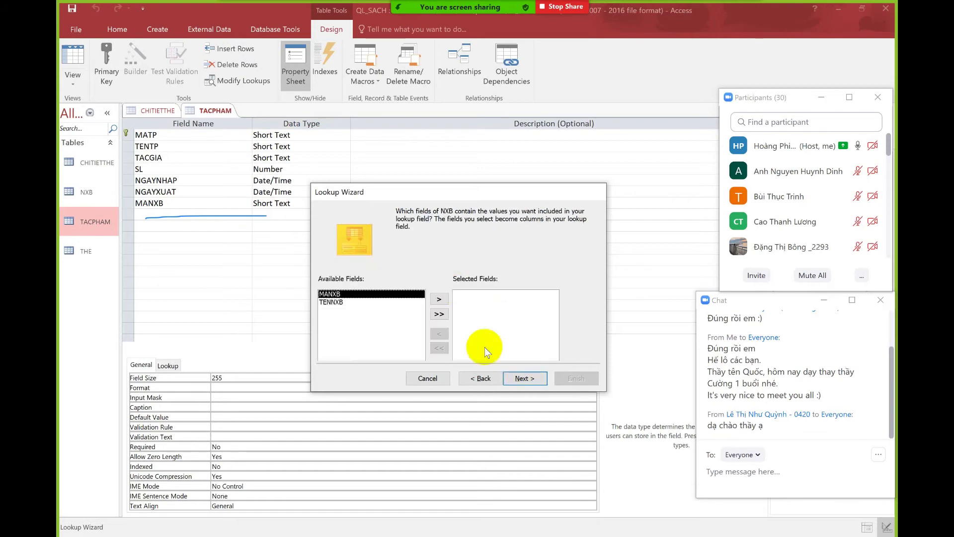
pyautogui.click(439, 314)
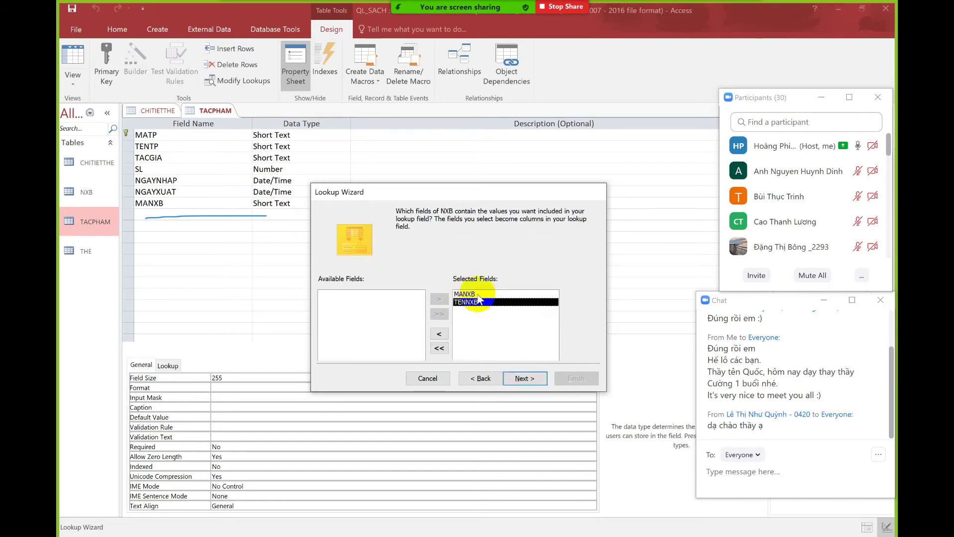
pyautogui.click(470, 294)
pyautogui.click(440, 348)
pyautogui.click(439, 299)
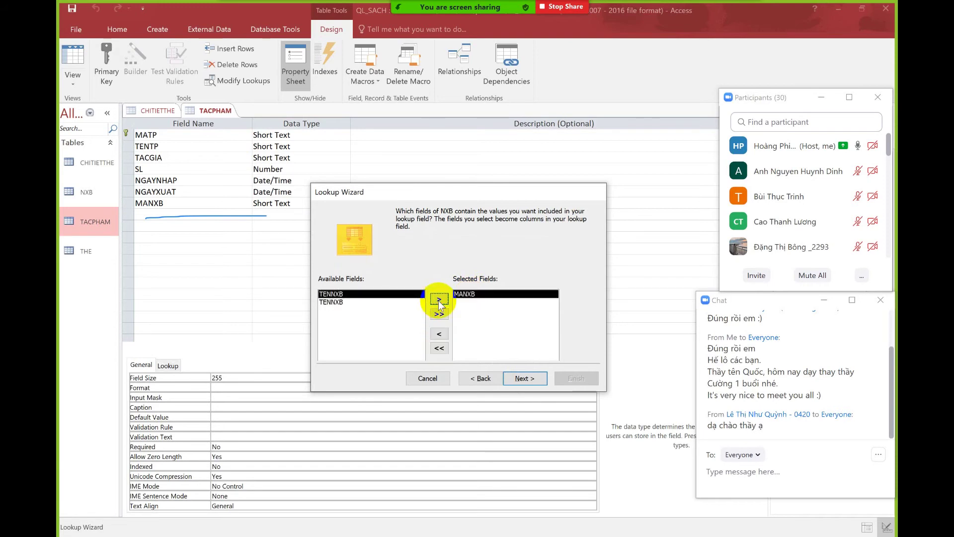
pyautogui.click(530, 378)
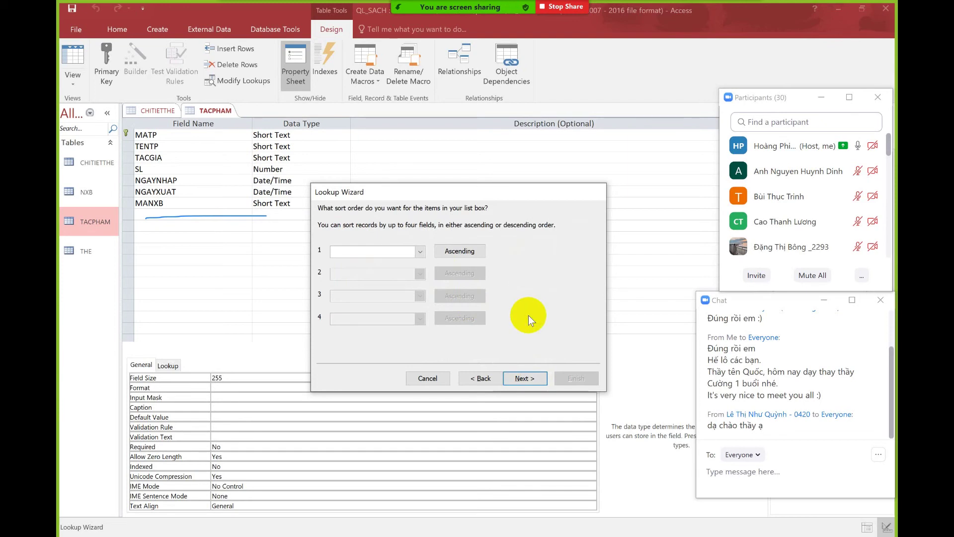
pyautogui.click(522, 377)
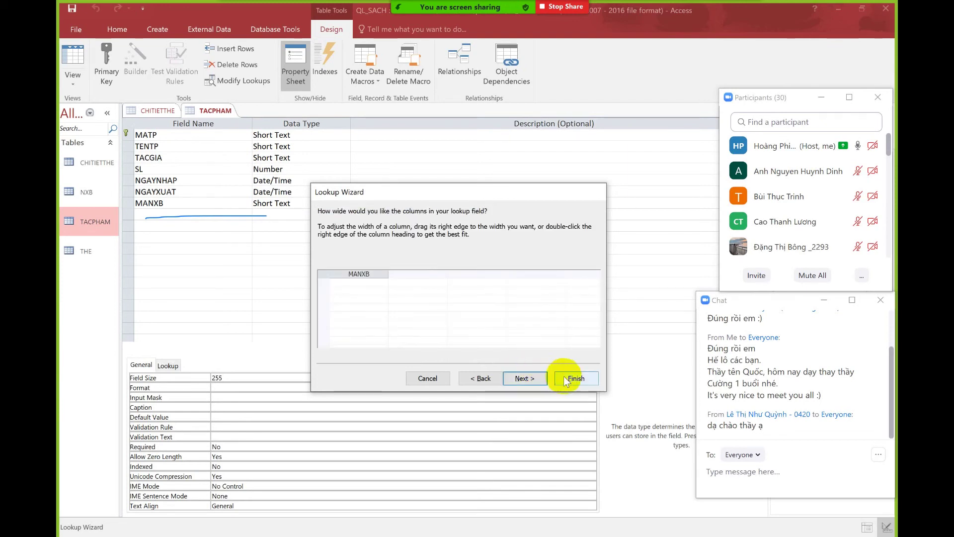
pyautogui.click(567, 377)
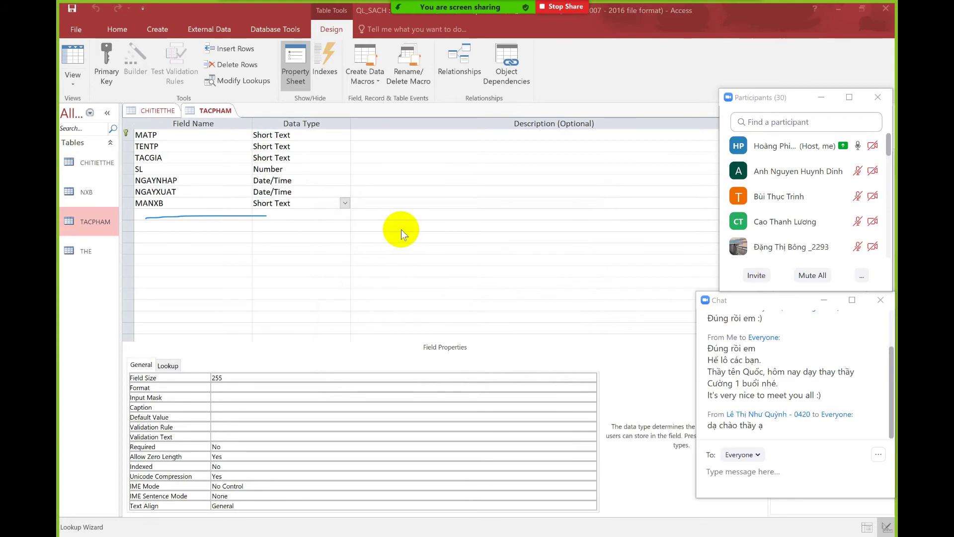
# - Confirm saving and save the TACPHAM table design
pyautogui.moveTo(422, 258); pyautogui.dragTo(404, 264)
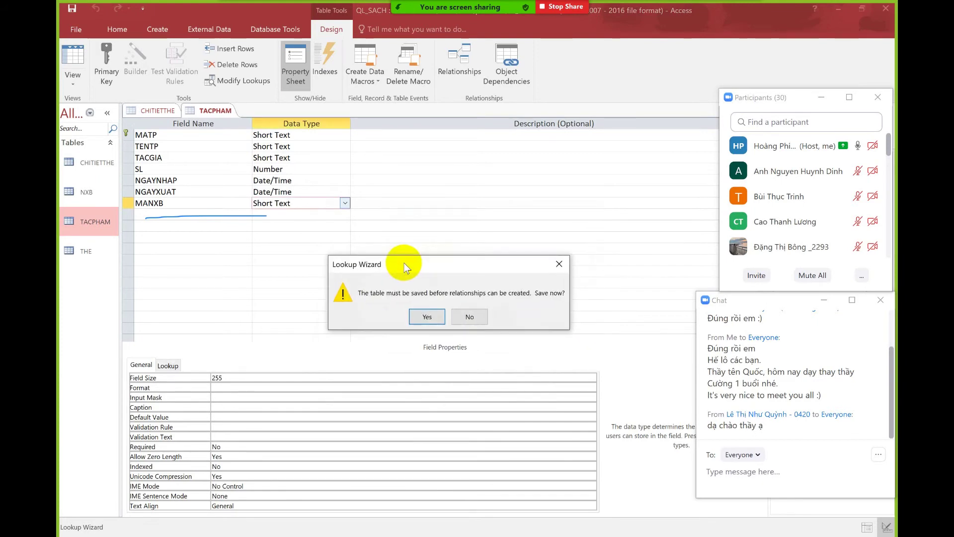
pyautogui.click(421, 318)
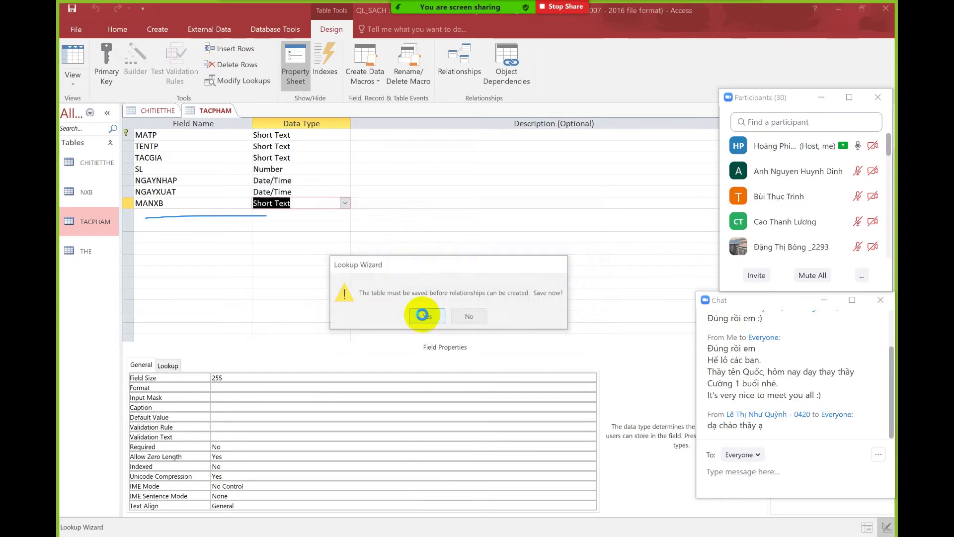
pyautogui.rightClick(214, 115)
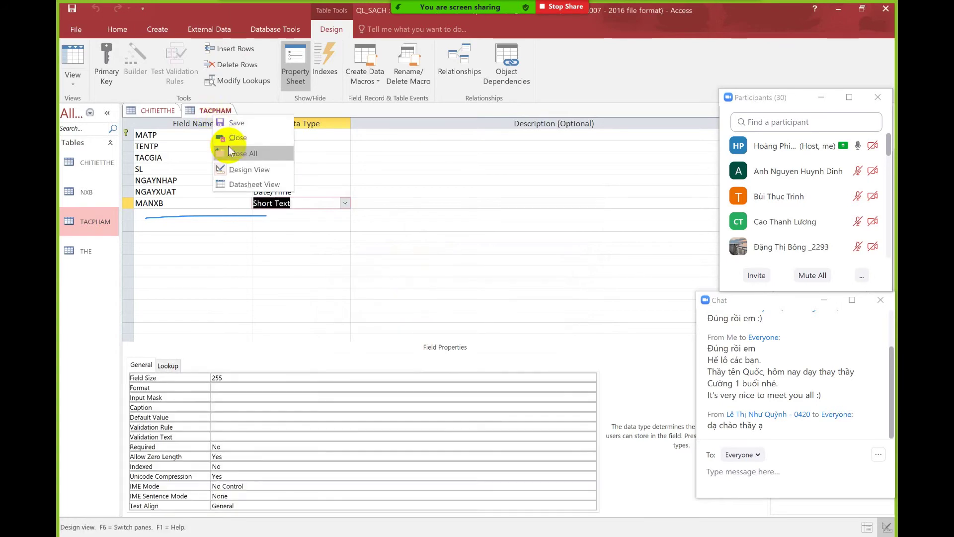
pyautogui.click(230, 123)
# - Close TACPHAM, then make CHITIETTHE's MATHE a lookup of THE's MATHE and save
pyautogui.click(229, 110)
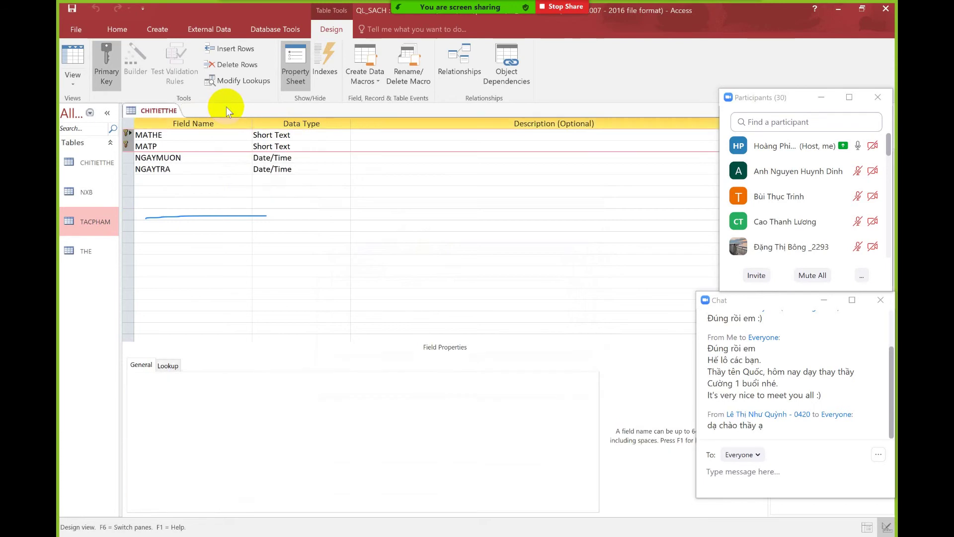
pyautogui.moveTo(111, 162)
pyautogui.mouseDown()
pyautogui.moveTo(113, 189)
pyautogui.moveTo(115, 162)
pyautogui.mouseUp()
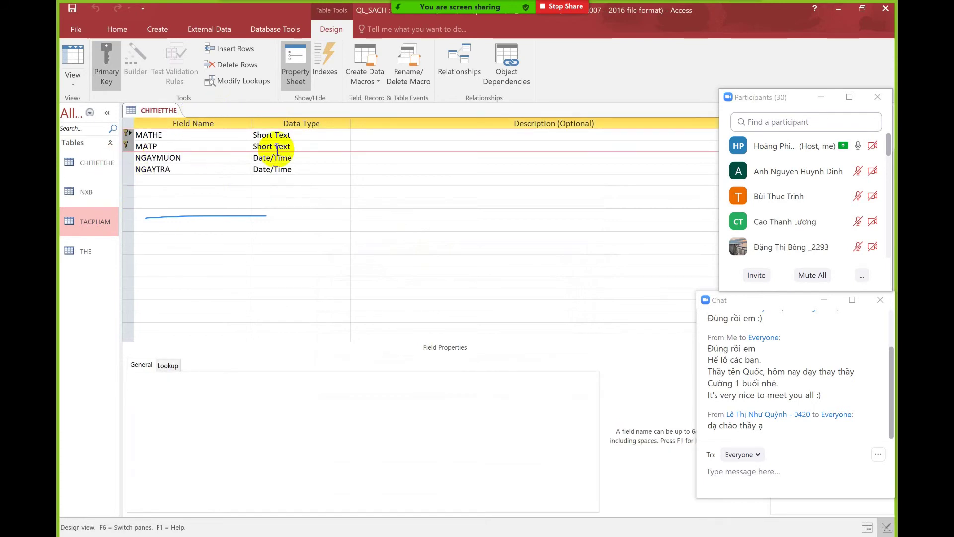
pyautogui.click(322, 136)
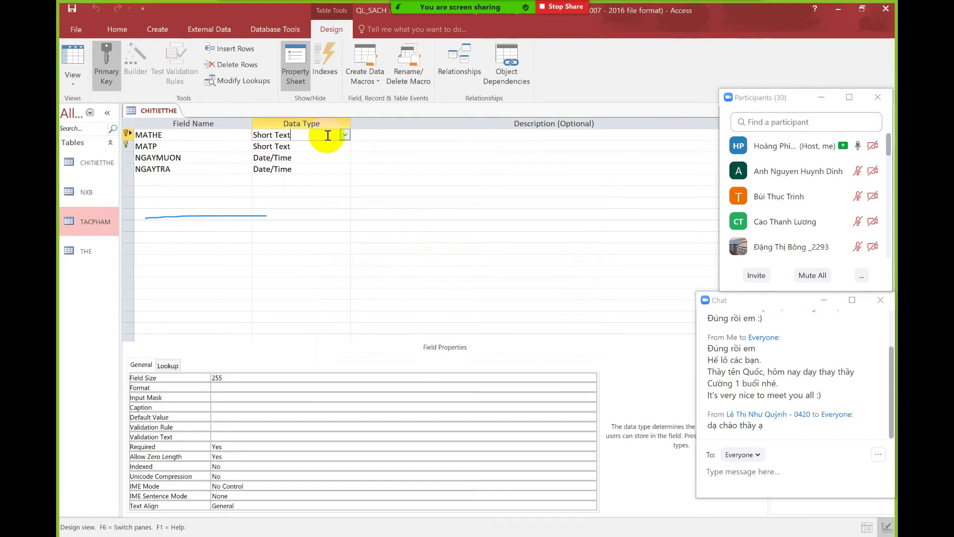
pyautogui.click(344, 136)
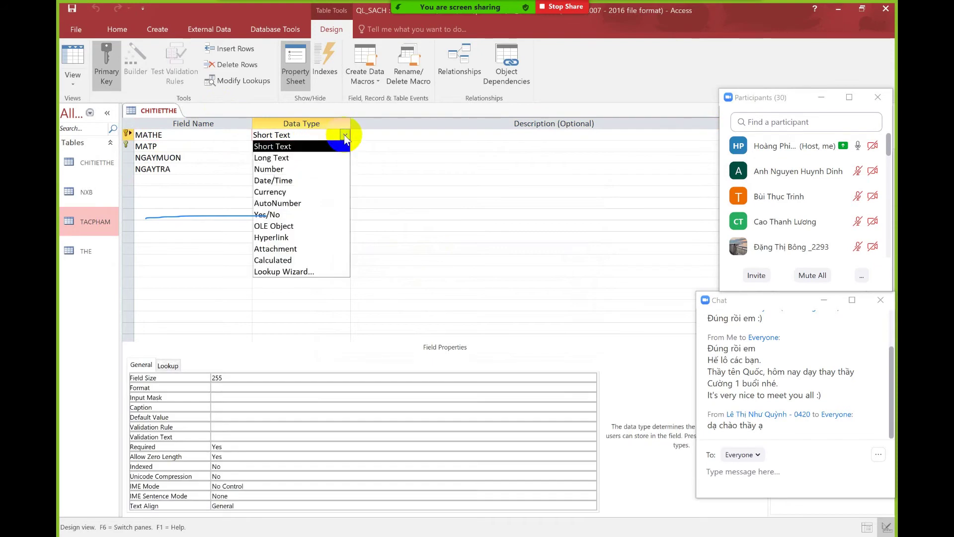
pyautogui.click(283, 271)
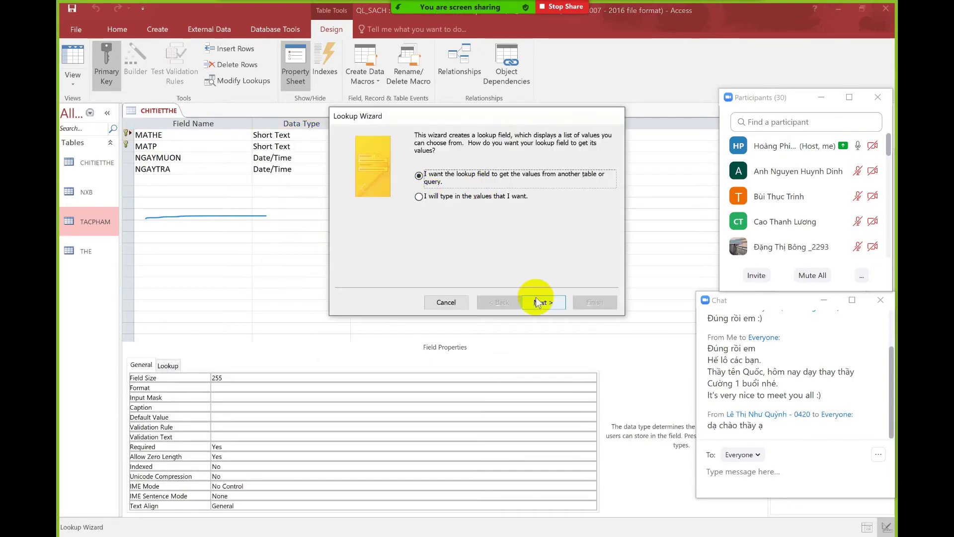
pyautogui.click(537, 299)
pyautogui.click(436, 182)
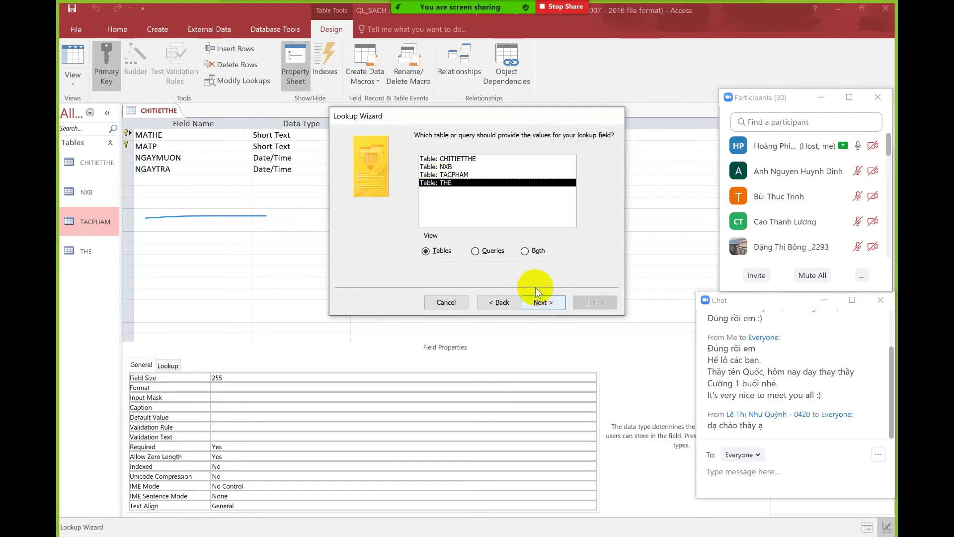
pyautogui.press('Return')
pyautogui.click(458, 223)
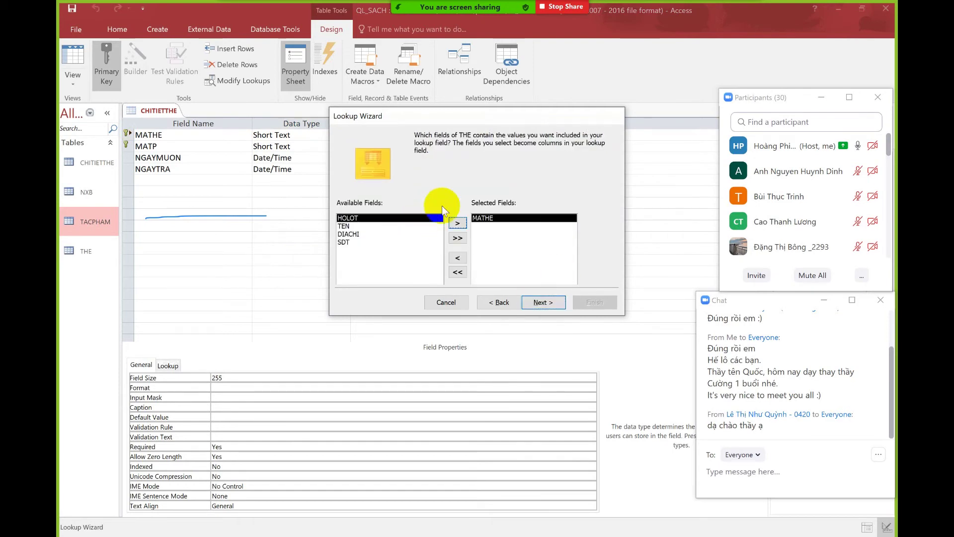
pyautogui.click(544, 297)
pyautogui.click(542, 301)
pyautogui.click(595, 302)
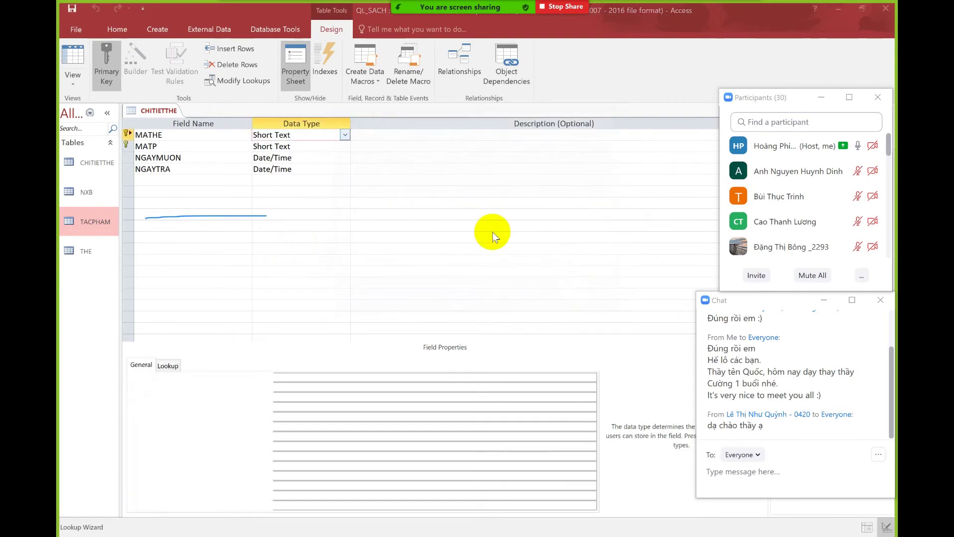
pyautogui.click(457, 307)
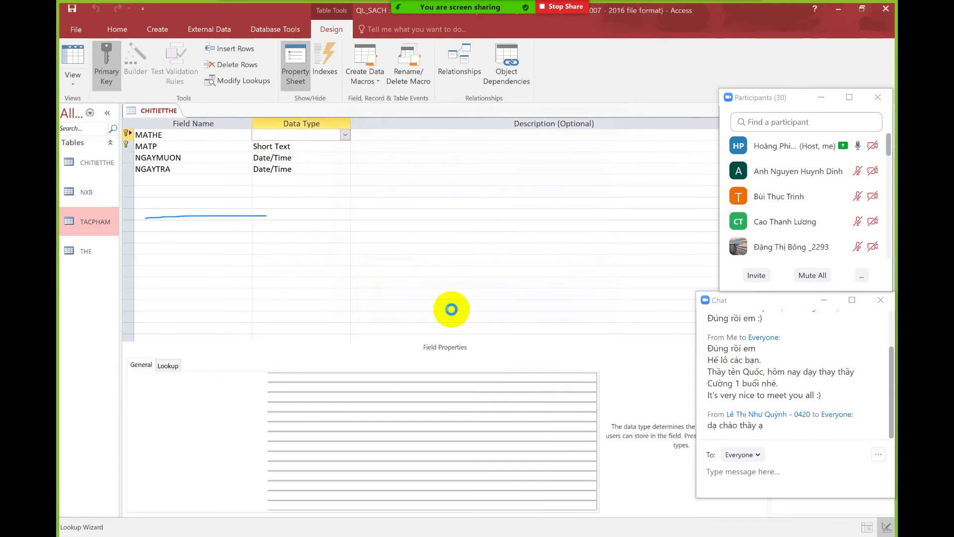
# - Make CHITIETTHE's MATP a lookup of TACPHAM's MATP field and save
pyautogui.click(335, 146)
pyautogui.click(345, 146)
pyautogui.click(293, 283)
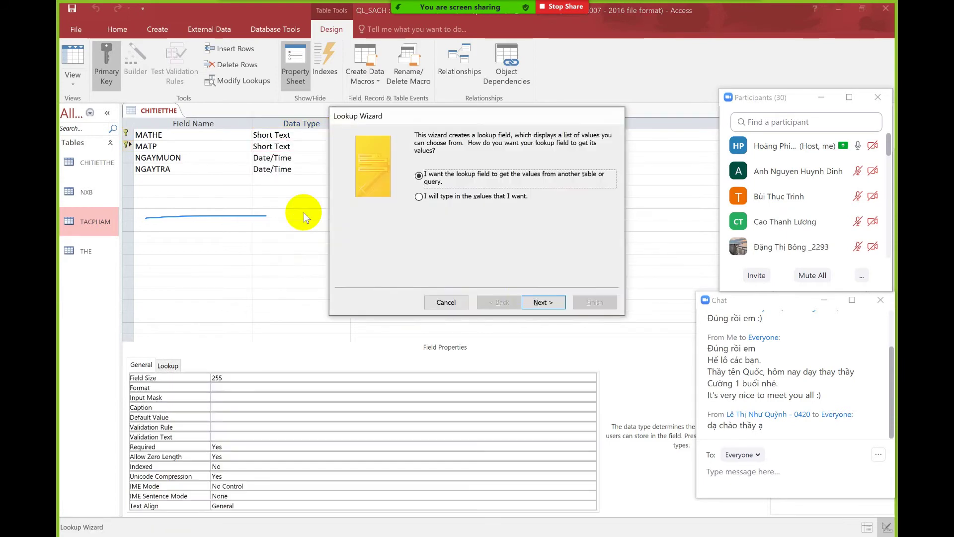
pyautogui.click(535, 300)
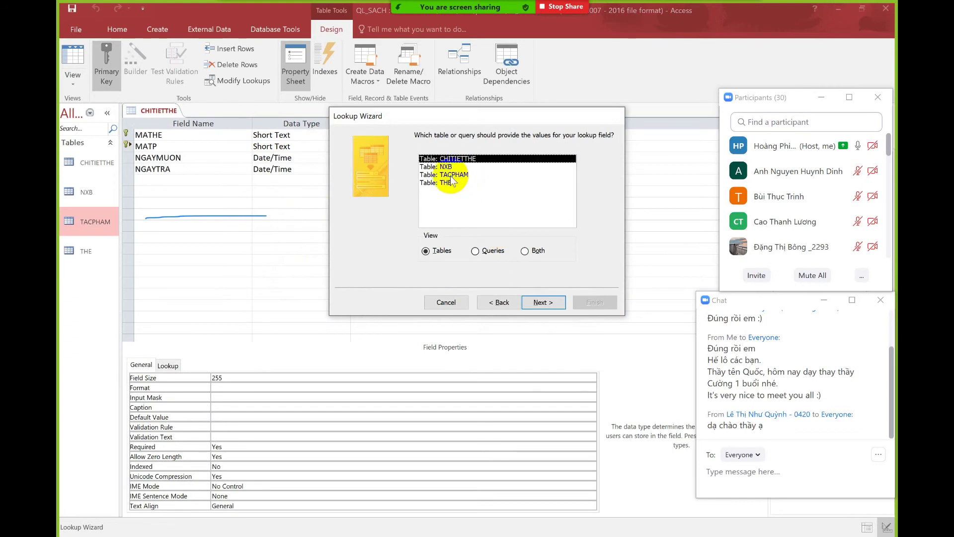
pyautogui.click(454, 174)
pyautogui.click(543, 302)
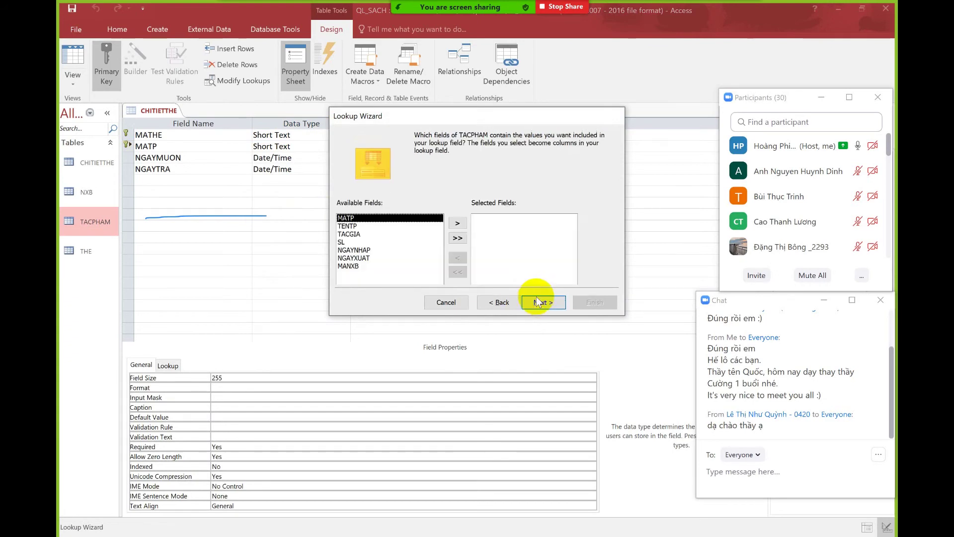
pyautogui.click(465, 222)
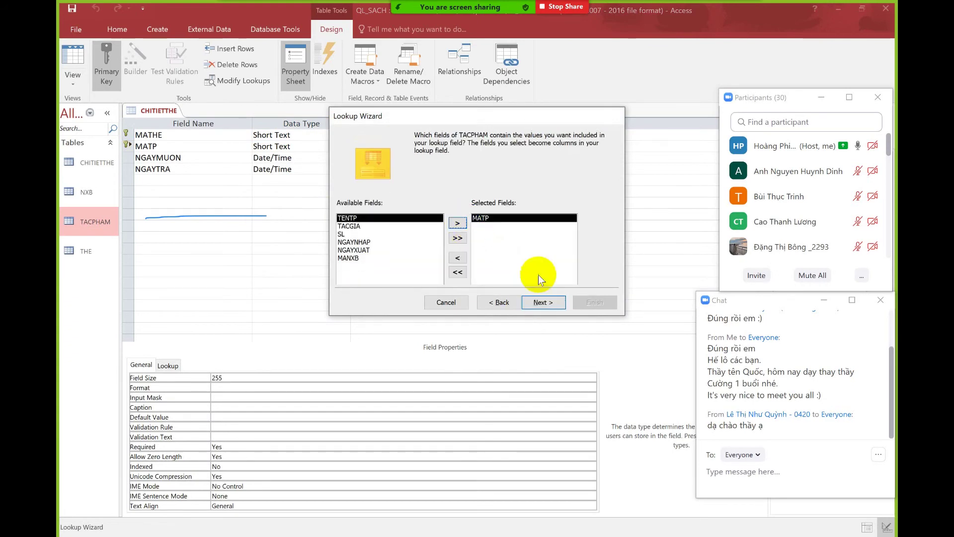
pyautogui.click(544, 304)
pyautogui.click(545, 302)
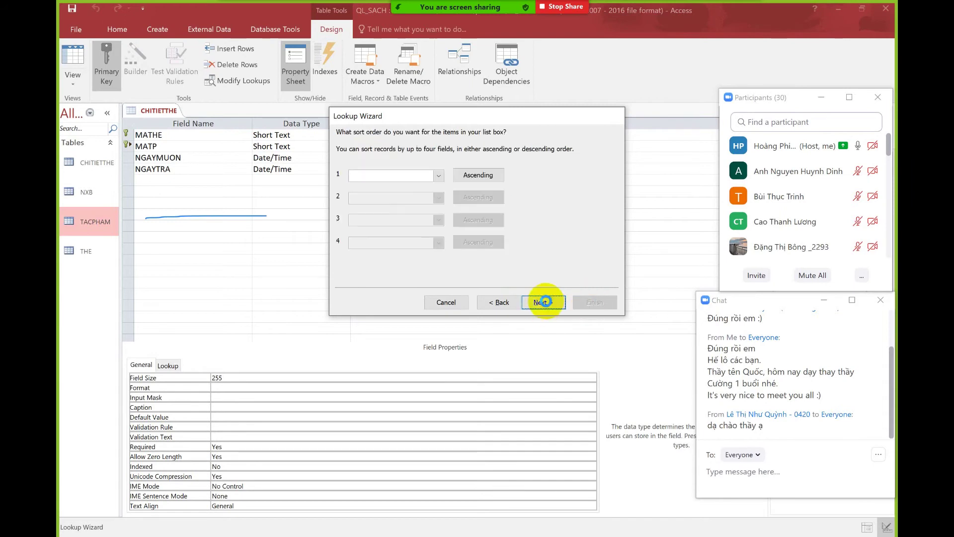
pyautogui.click(596, 302)
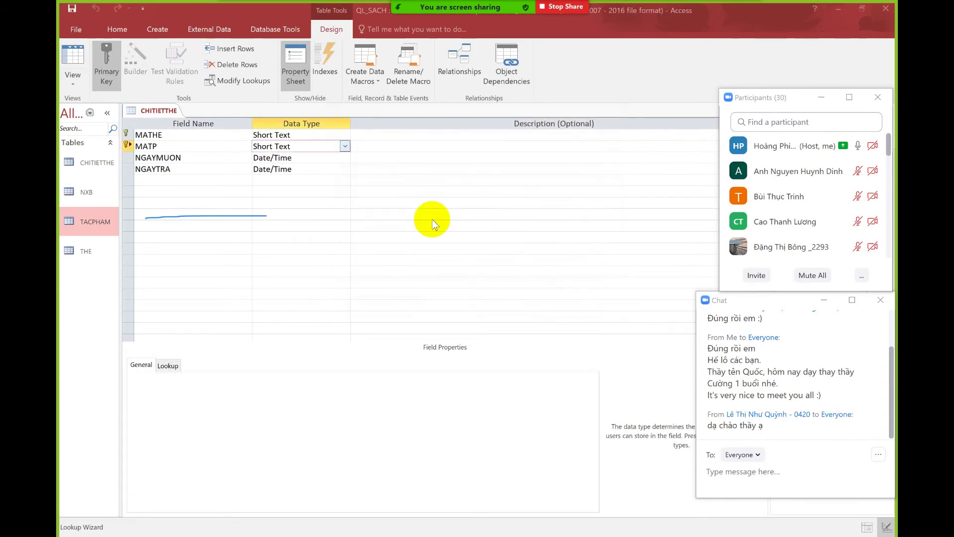
pyautogui.click(459, 308)
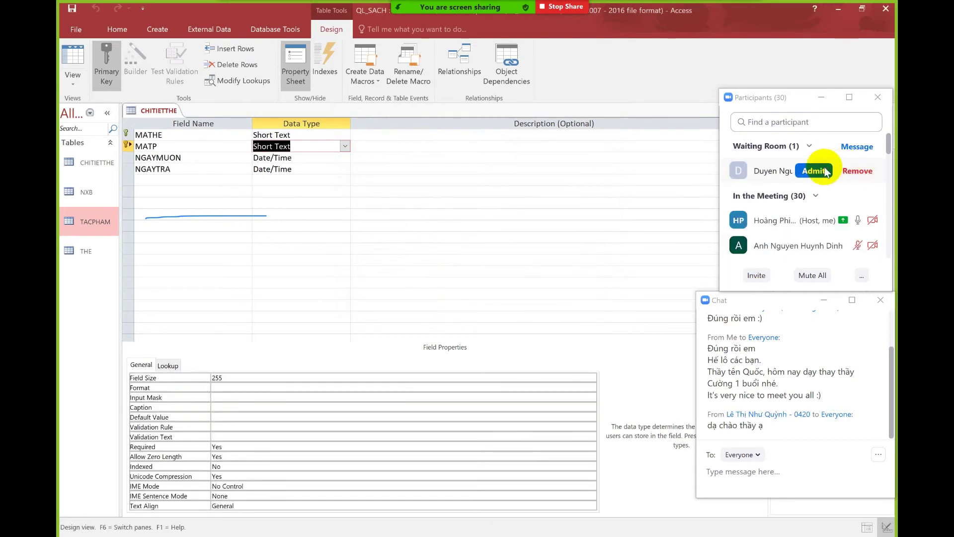
# - Save and close the CHITIETTHE table design
pyautogui.click(814, 170)
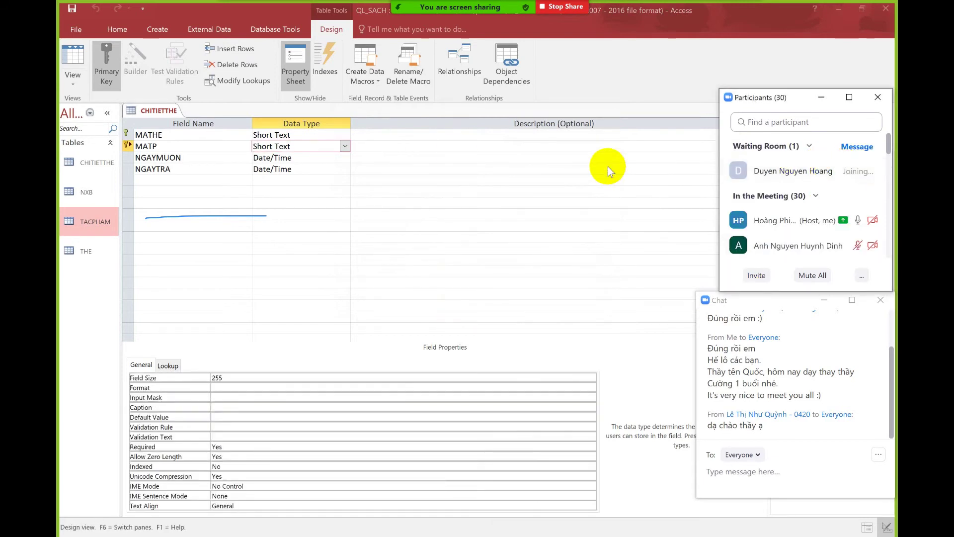
pyautogui.rightClick(163, 114)
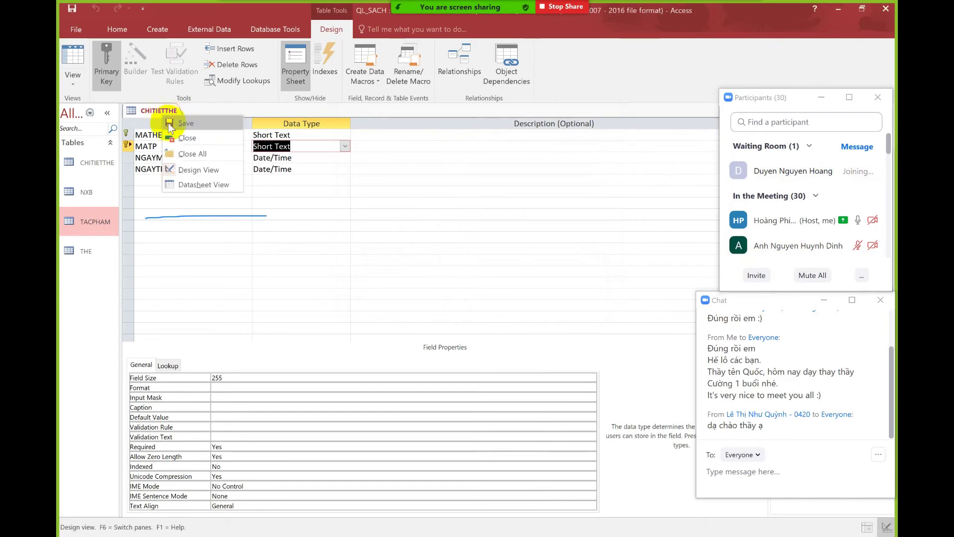
pyautogui.click(175, 125)
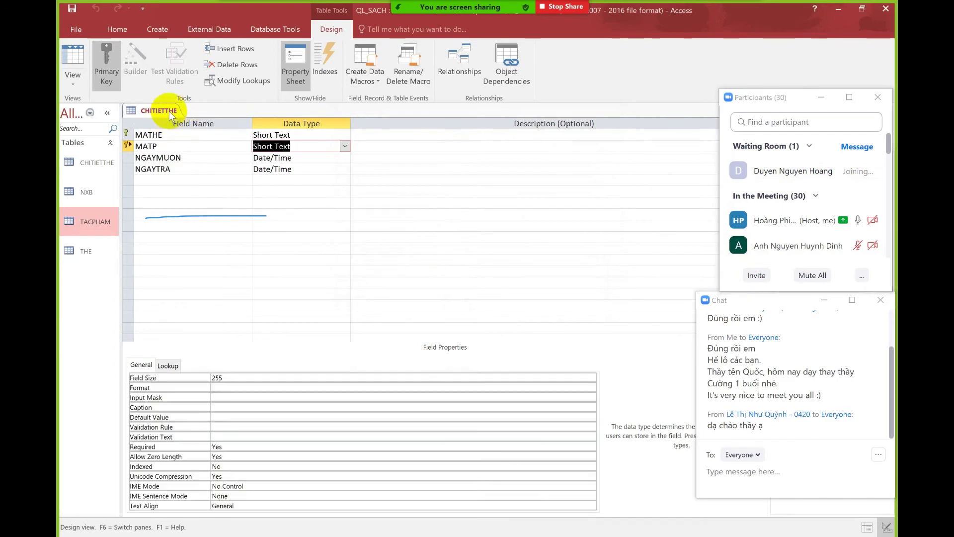
pyautogui.rightClick(170, 113)
pyautogui.click(180, 135)
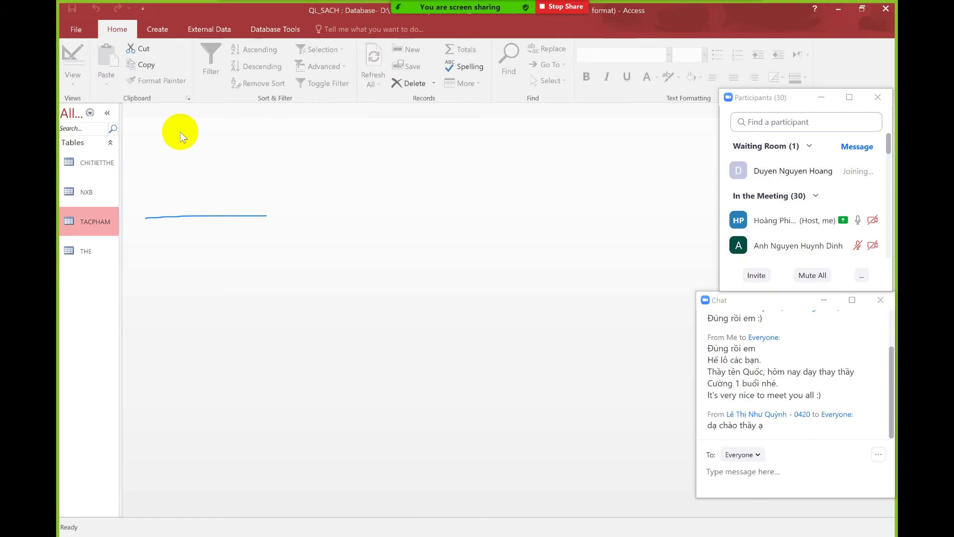
# - On slide 40, highlight the lookup combo box and one-to-many relationship steps
pyautogui.hotkey('alt', 'Tab')
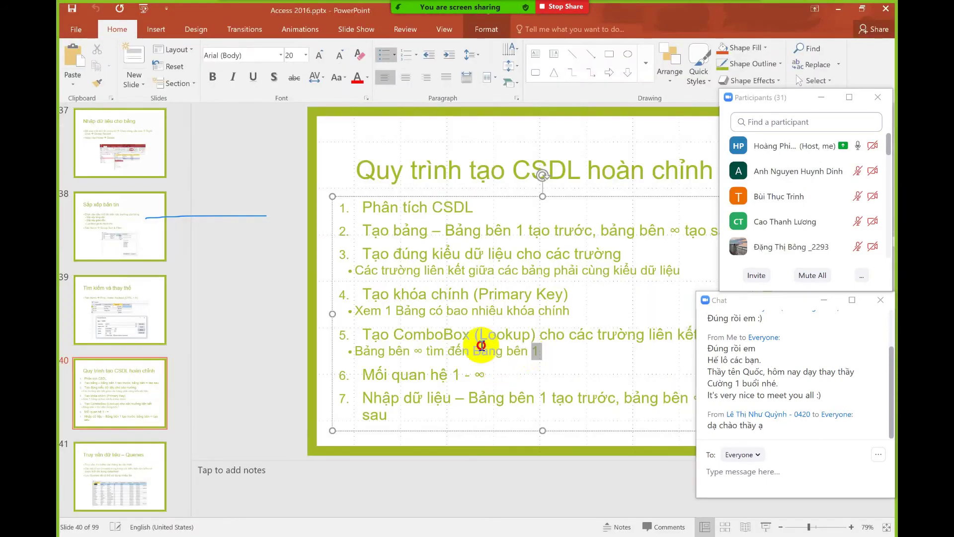
pyautogui.moveTo(486, 341); pyautogui.dragTo(389, 333)
pyautogui.click(486, 376)
pyautogui.moveTo(486, 375); pyautogui.dragTo(390, 373)
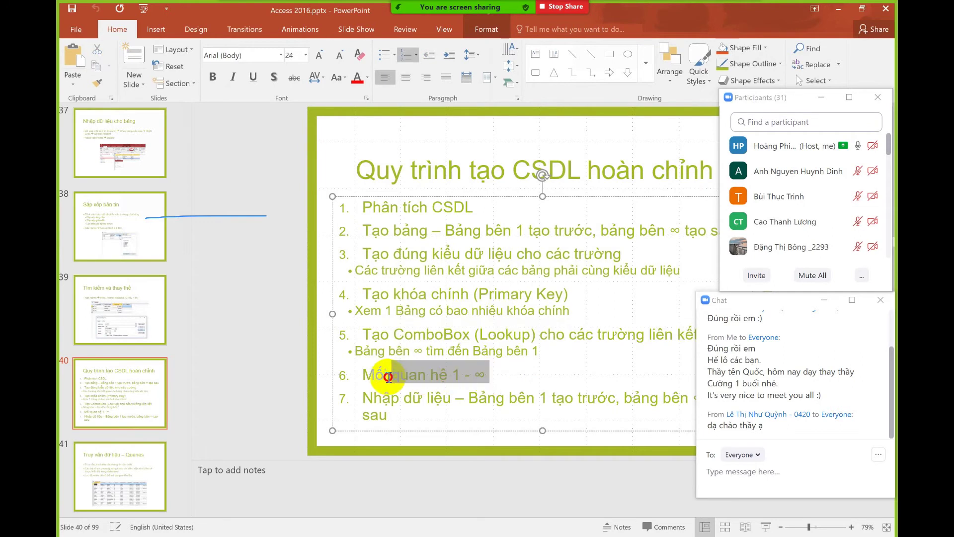
pyautogui.click(552, 390)
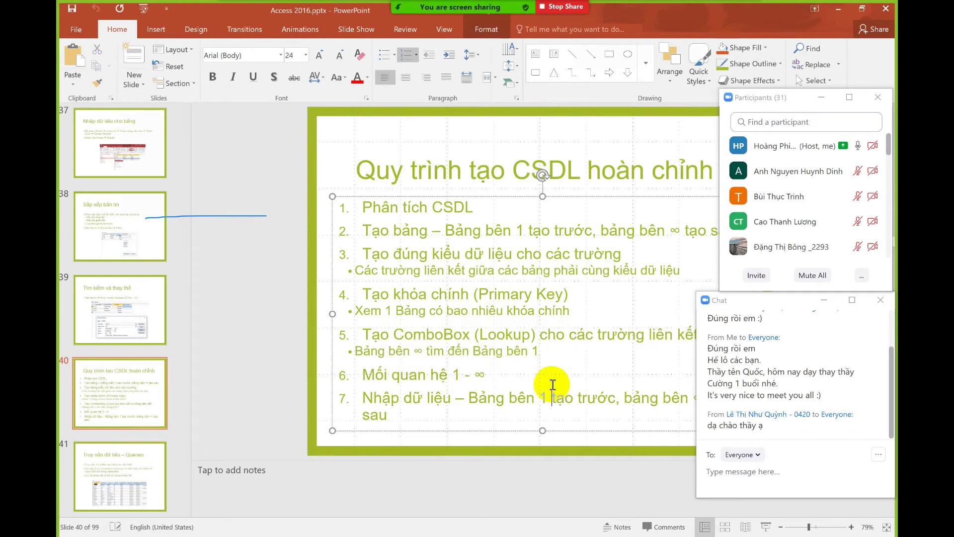
pyautogui.moveTo(487, 375); pyautogui.dragTo(371, 375)
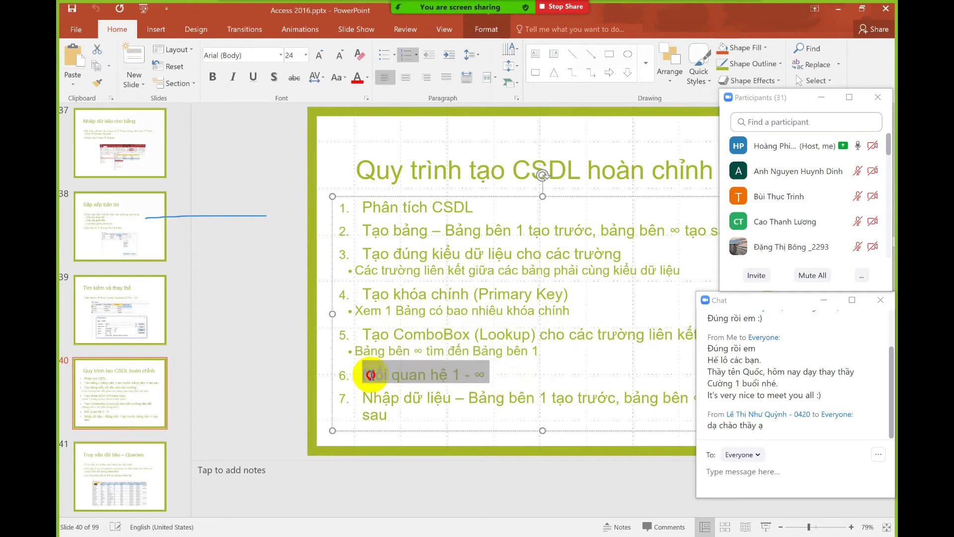
pyautogui.click(544, 359)
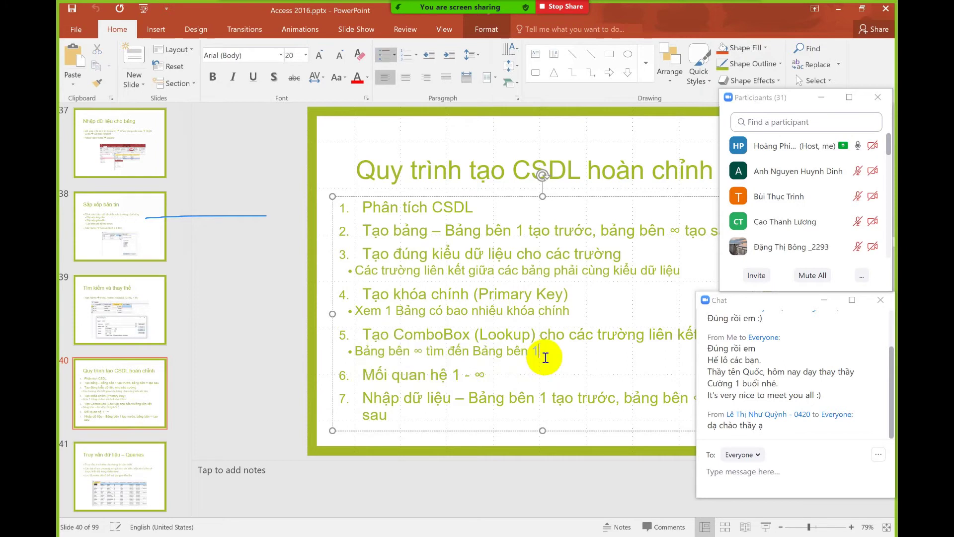
pyautogui.click(488, 376)
# - Open Relationships from Database Tools, shift THE, CHITIETTHE and NXB, then clear the layout
pyautogui.click(315, 535)
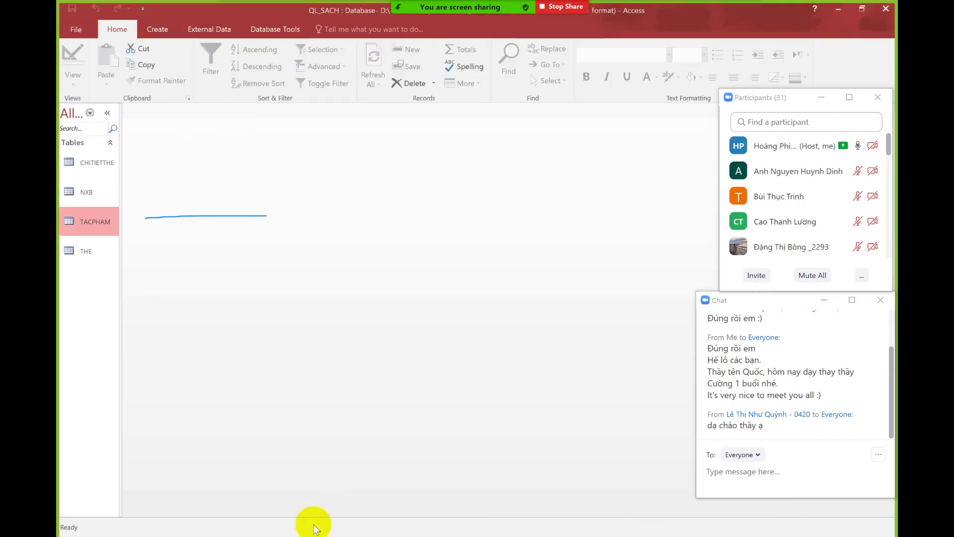
pyautogui.click(274, 31)
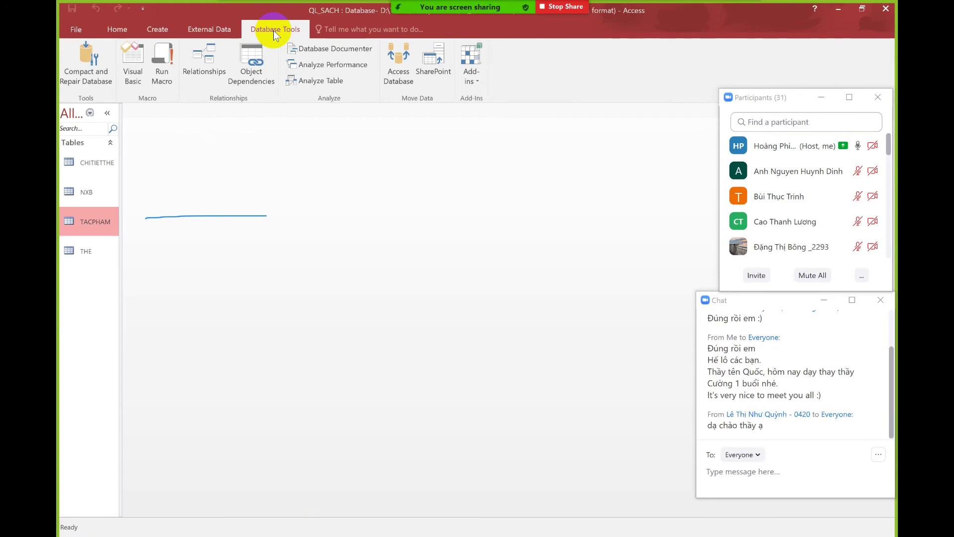
pyautogui.click(201, 69)
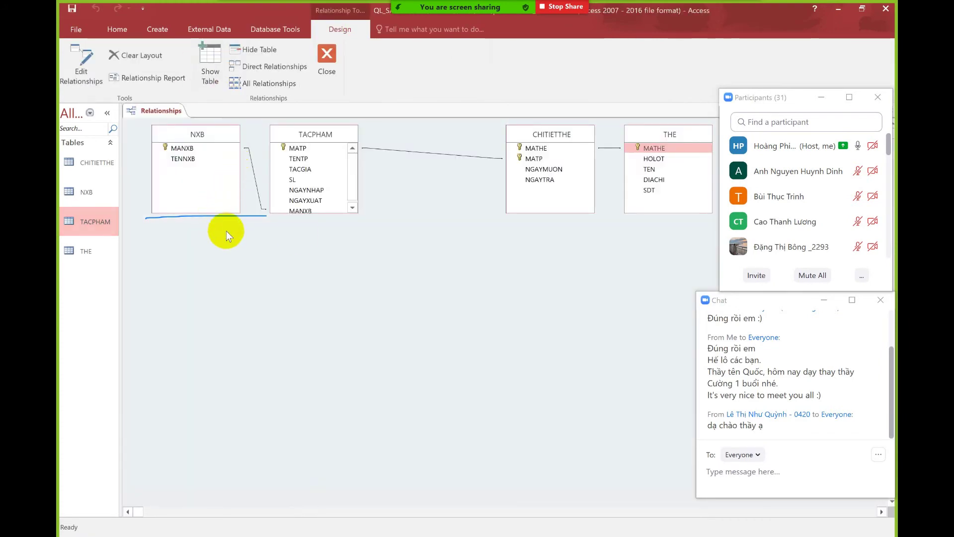
pyautogui.moveTo(669, 133); pyautogui.dragTo(635, 250)
pyautogui.moveTo(551, 135); pyautogui.dragTo(488, 141)
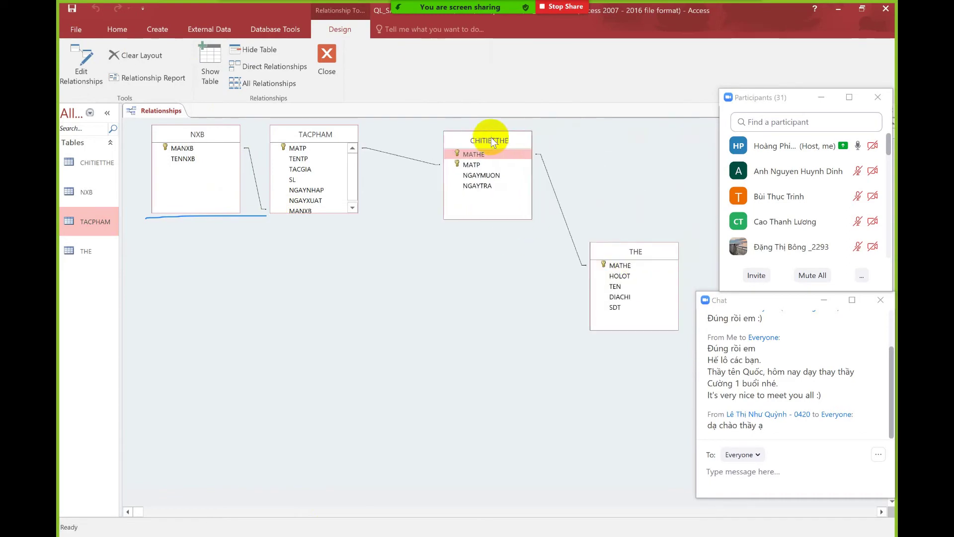
pyautogui.moveTo(207, 139); pyautogui.dragTo(235, 258)
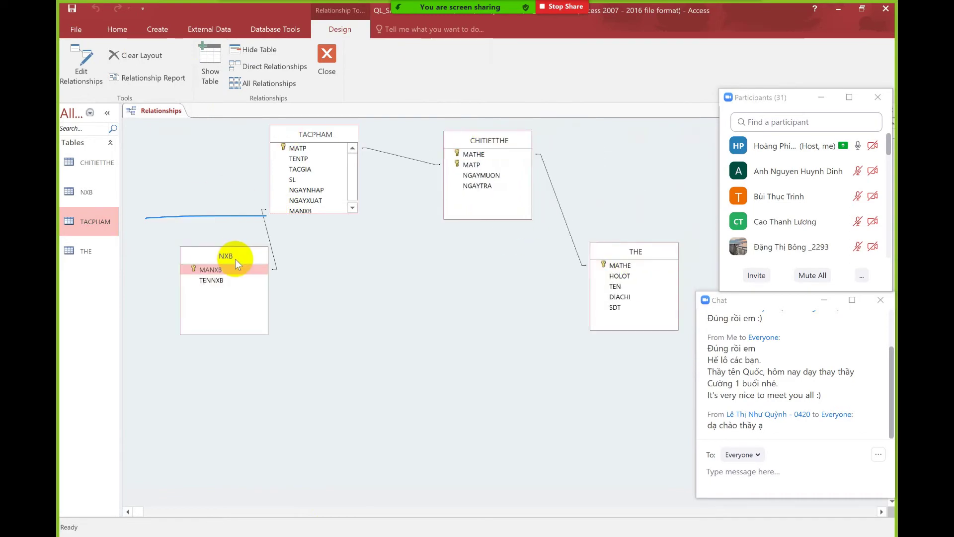
pyautogui.click(135, 58)
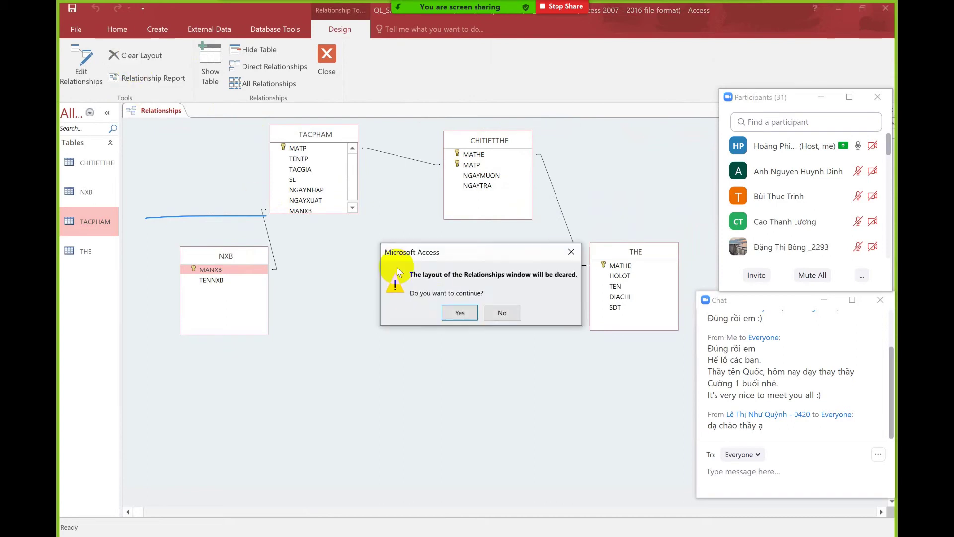
pyautogui.click(452, 311)
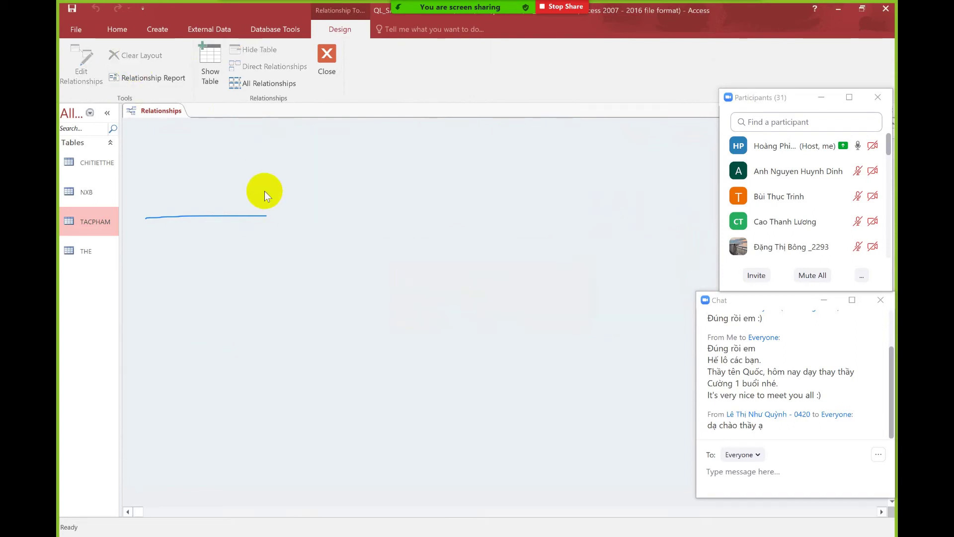
# - Show all tables, placing THE lower right, NXB lower left, TACPHAM and CHITIETTHE between
pyautogui.rightClick(323, 153)
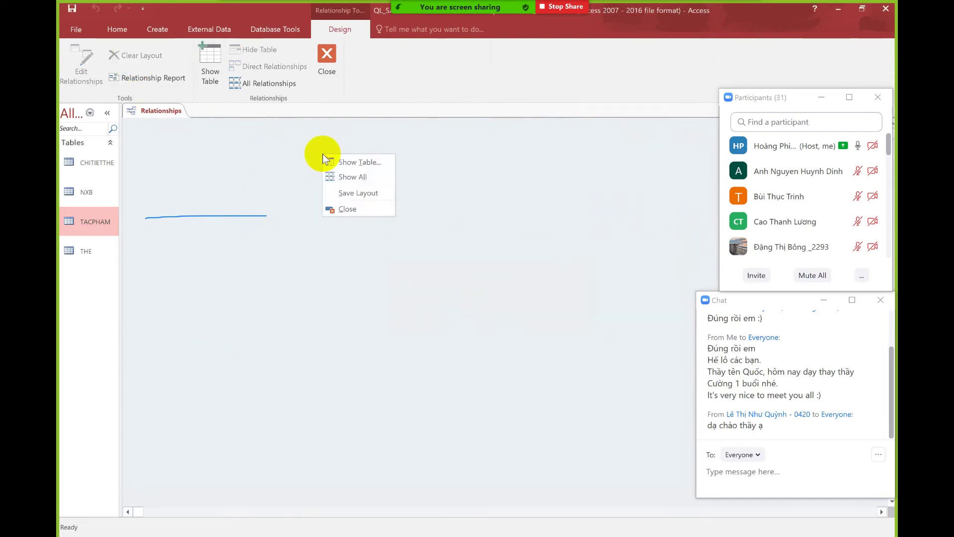
pyautogui.click(340, 178)
pyautogui.moveTo(656, 141); pyautogui.dragTo(607, 302)
pyautogui.moveTo(562, 135); pyautogui.dragTo(485, 140)
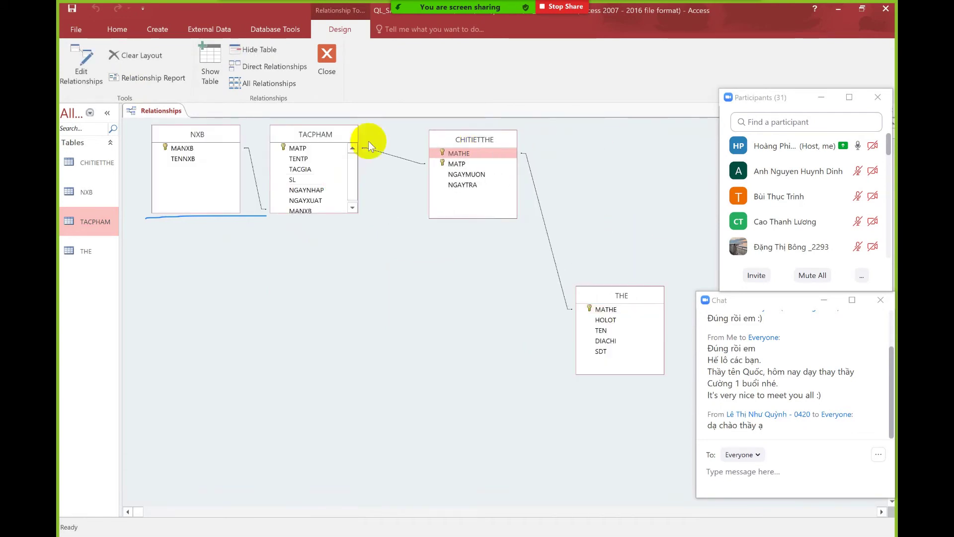
pyautogui.moveTo(216, 145); pyautogui.dragTo(209, 281)
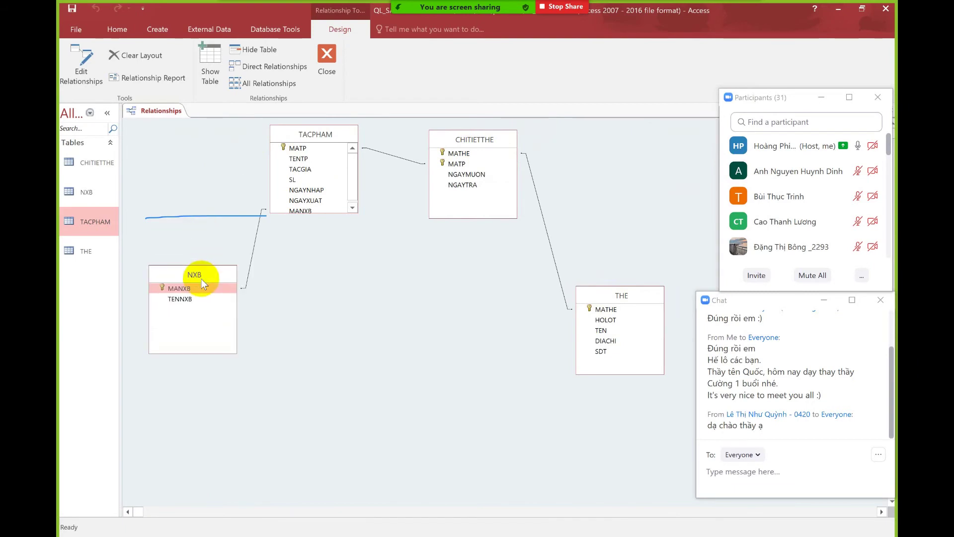
pyautogui.moveTo(284, 140); pyautogui.dragTo(291, 152)
pyautogui.moveTo(464, 140); pyautogui.dragTo(479, 140)
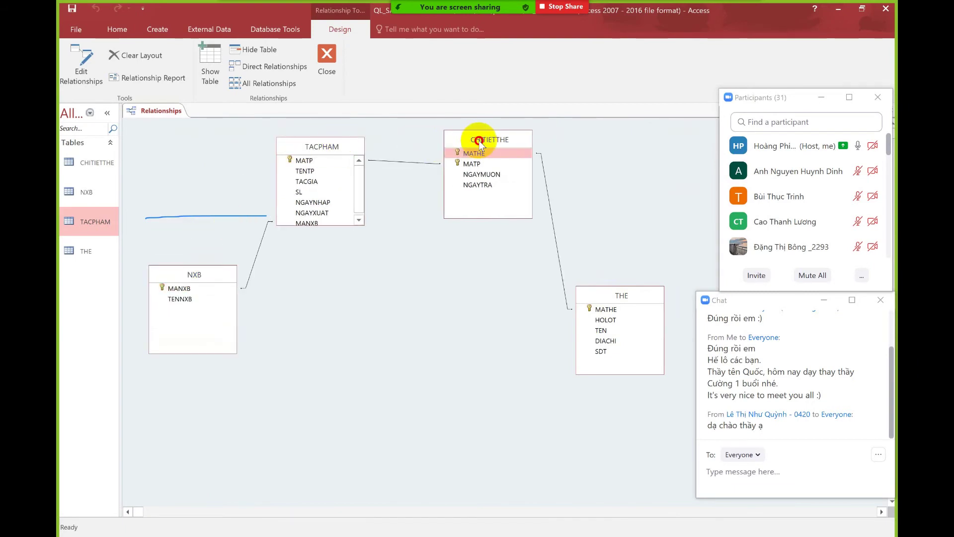
pyautogui.moveTo(314, 146); pyautogui.dragTo(333, 147)
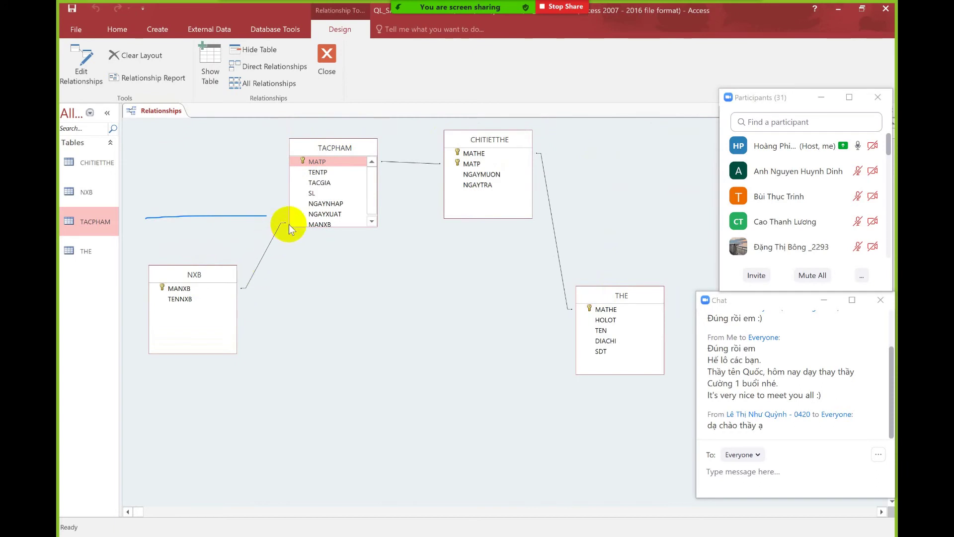
# - Enforce referential integrity with cascade updates on the NXB–TACPHAM relationship
pyautogui.doubleClick(269, 243)
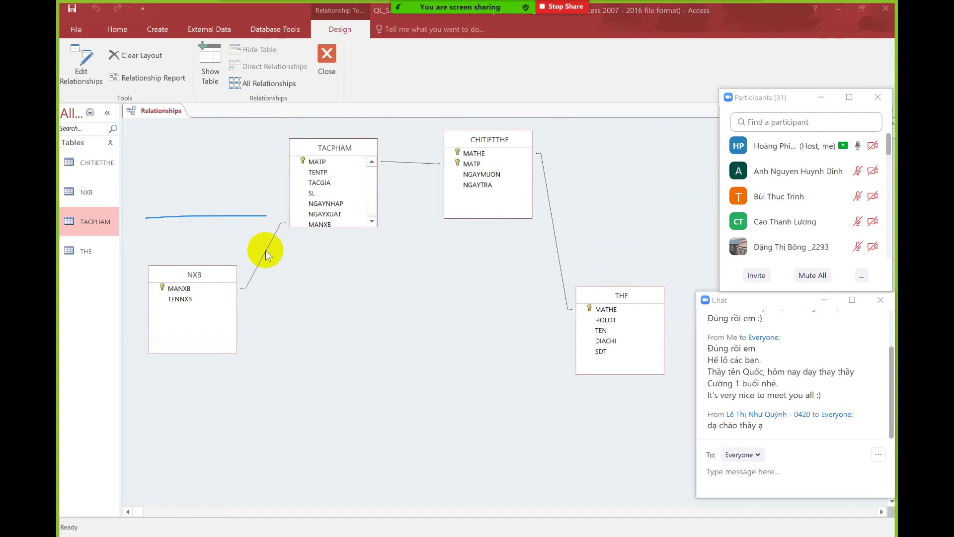
pyautogui.click(400, 218)
pyautogui.click(384, 231)
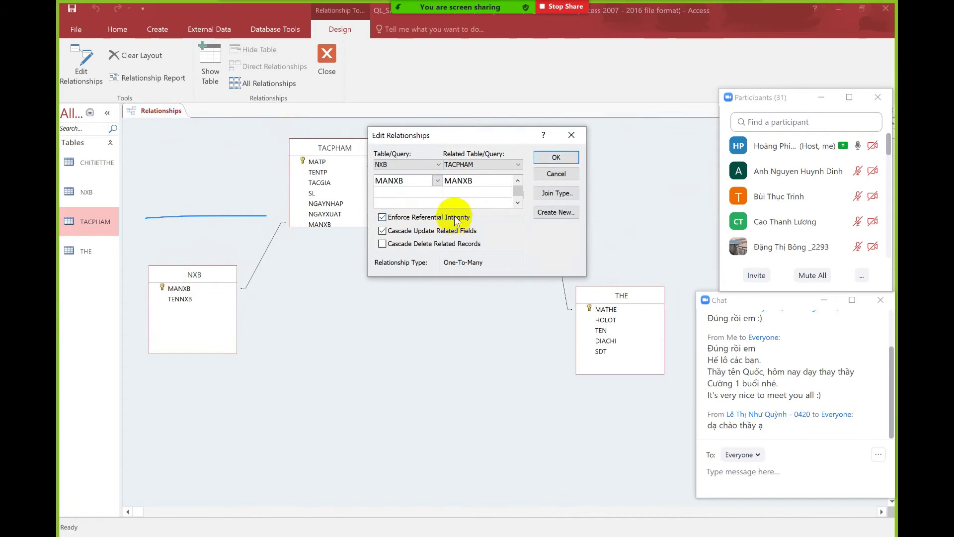
pyautogui.click(555, 157)
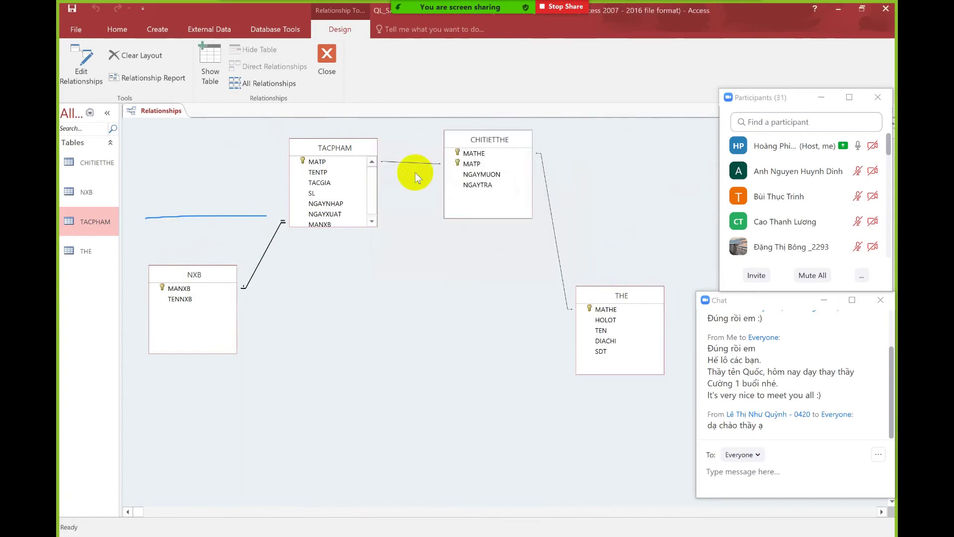
# - Enforce referential integrity with cascade updates on TACPHAM–CHITIETTHE, then begin a new relationship
pyautogui.moveTo(485, 137); pyautogui.dragTo(496, 139)
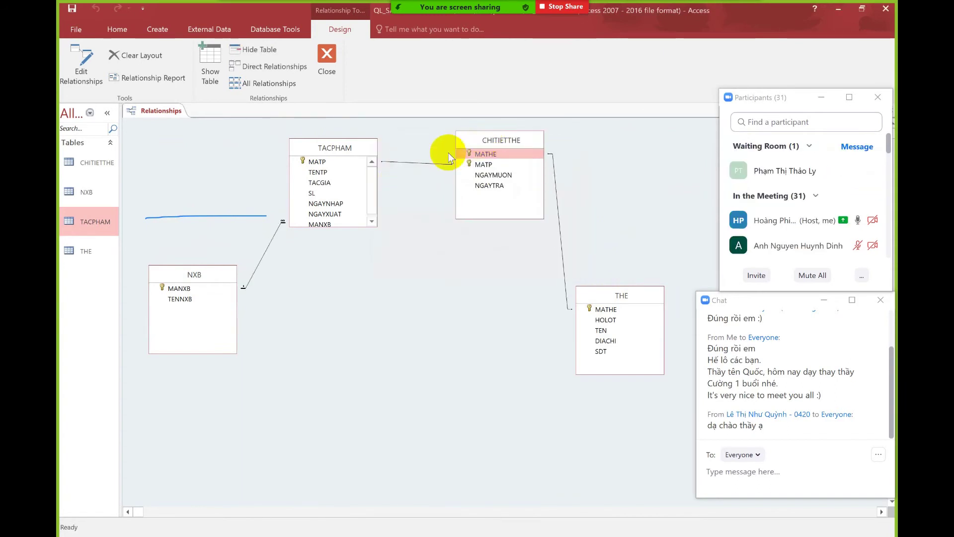
pyautogui.moveTo(843, 167)
pyautogui.click(814, 172)
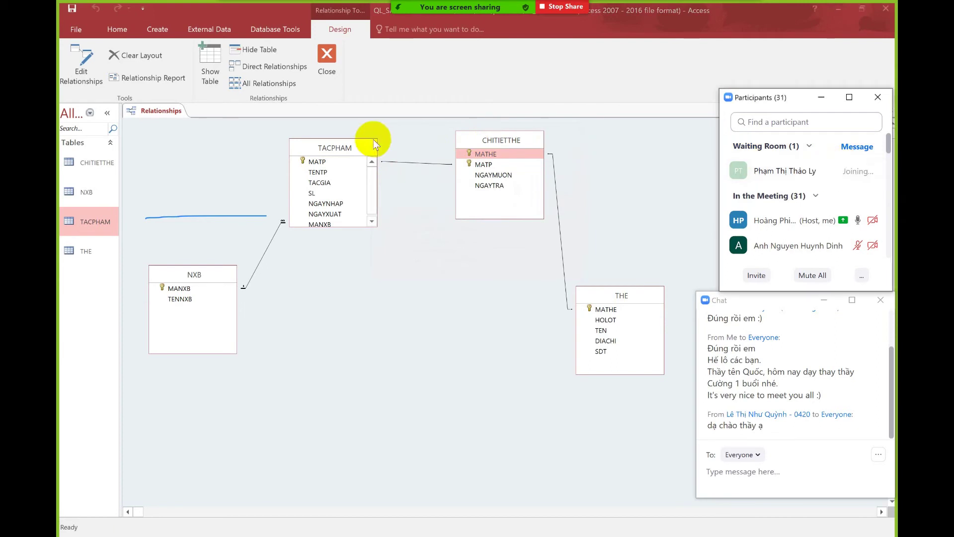
pyautogui.doubleClick(404, 162)
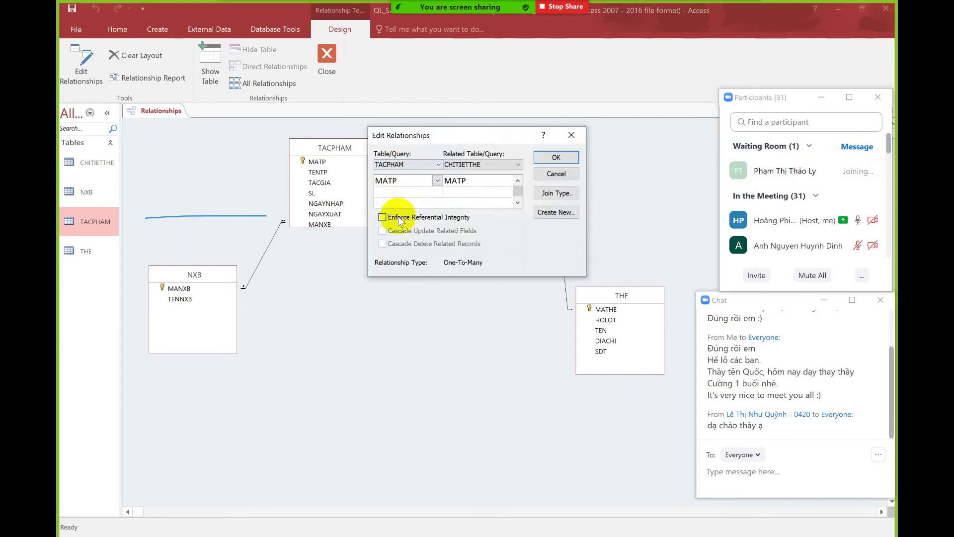
pyautogui.click(398, 216)
pyautogui.click(400, 233)
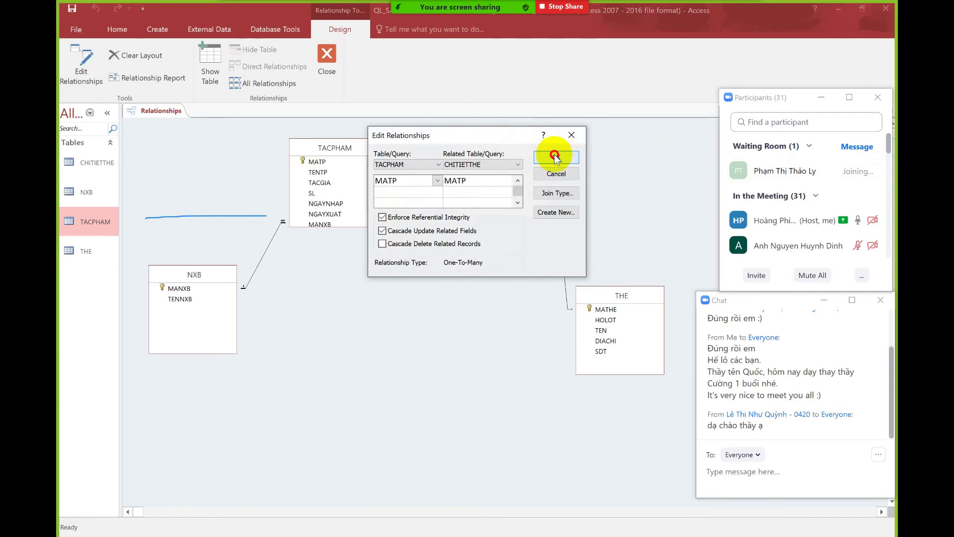
pyautogui.click(555, 156)
pyautogui.doubleClick(525, 274)
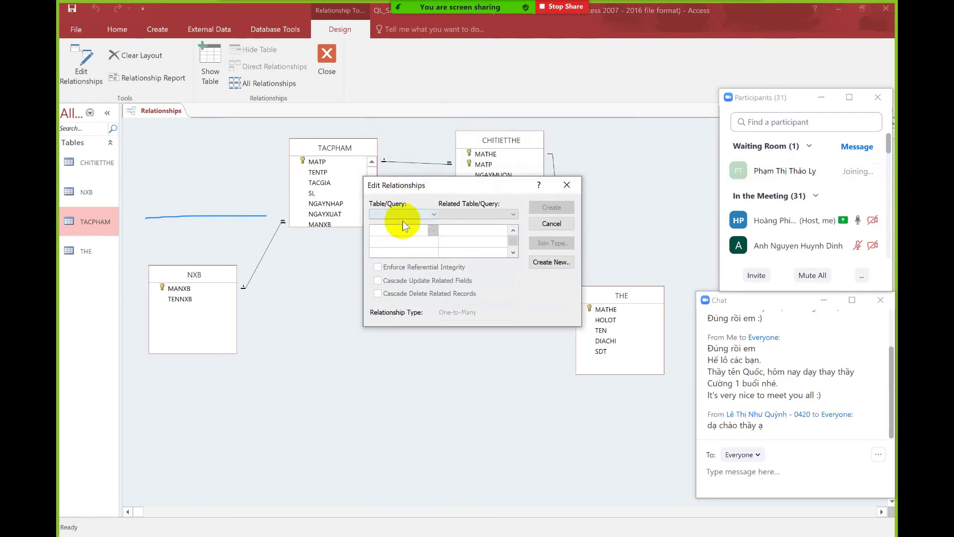
# - Relate THE to CHITIETTHE with referential integrity and cascade updates, then review it
pyautogui.click(433, 215)
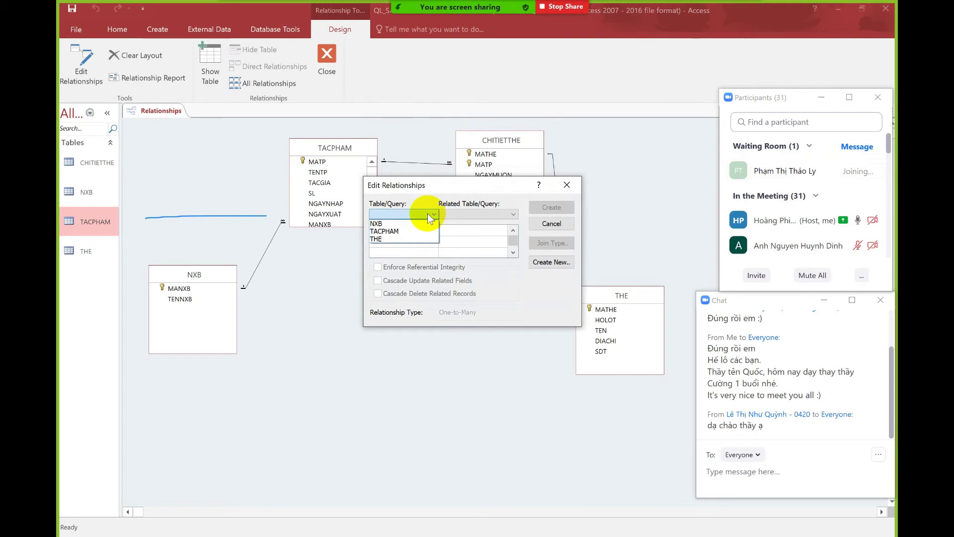
pyautogui.click(389, 239)
pyautogui.click(423, 268)
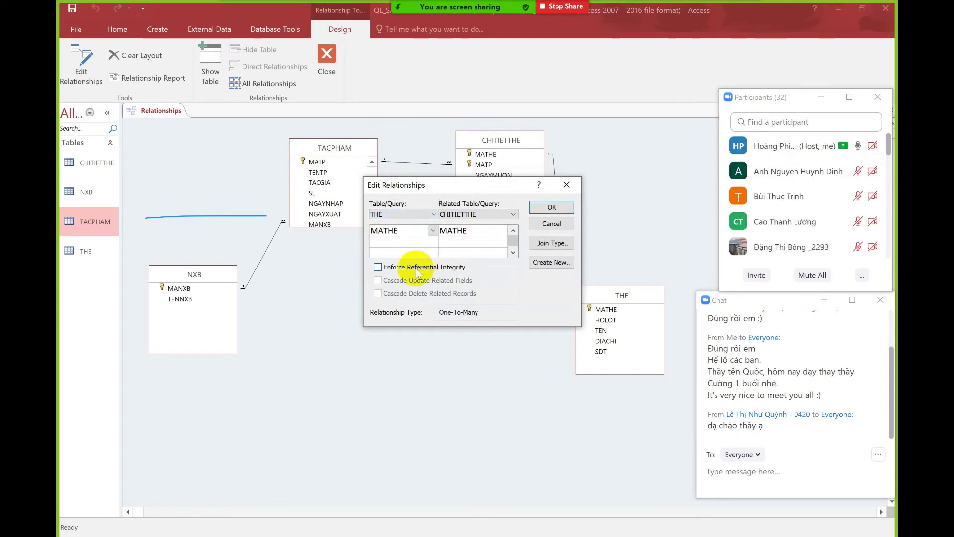
pyautogui.click(415, 281)
pyautogui.click(545, 209)
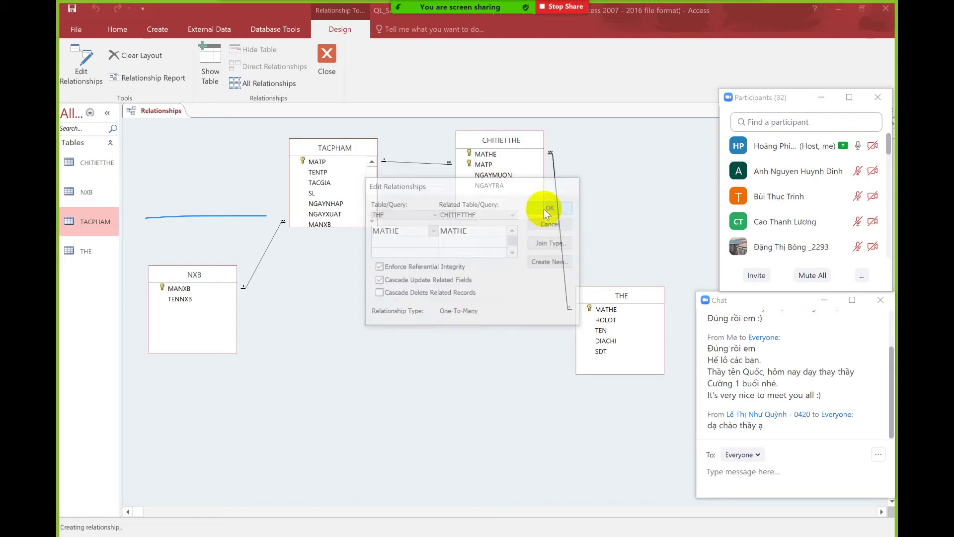
pyautogui.doubleClick(555, 193)
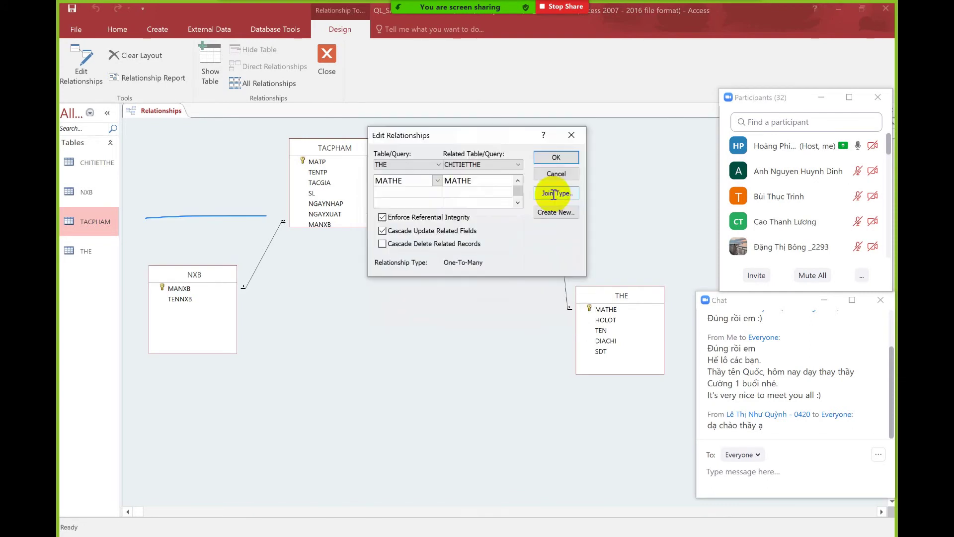
pyautogui.click(563, 156)
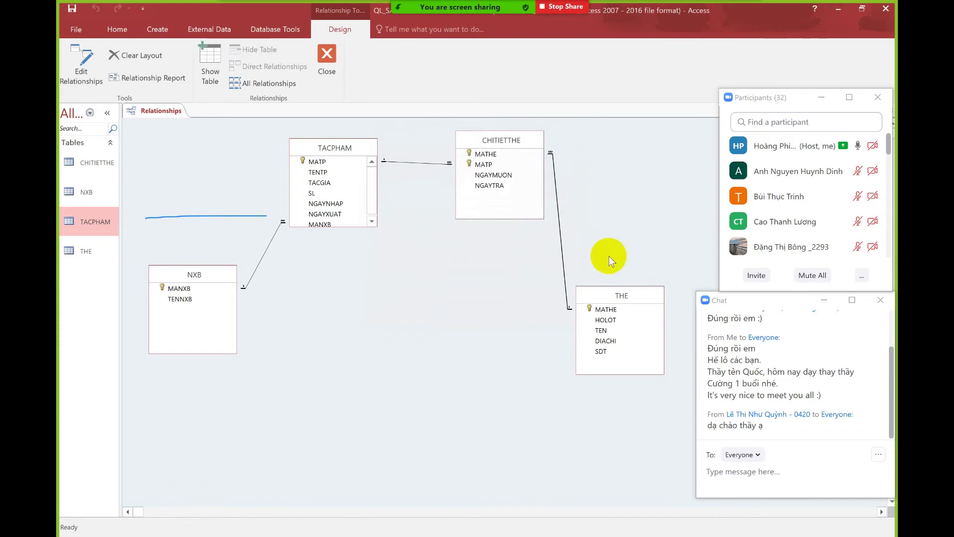
# - Rearrange tables and drag THE's MATHE onto CHITIETTHE, creating a new relationship
pyautogui.moveTo(602, 288); pyautogui.dragTo(627, 233)
pyautogui.moveTo(510, 148); pyautogui.dragTo(487, 145)
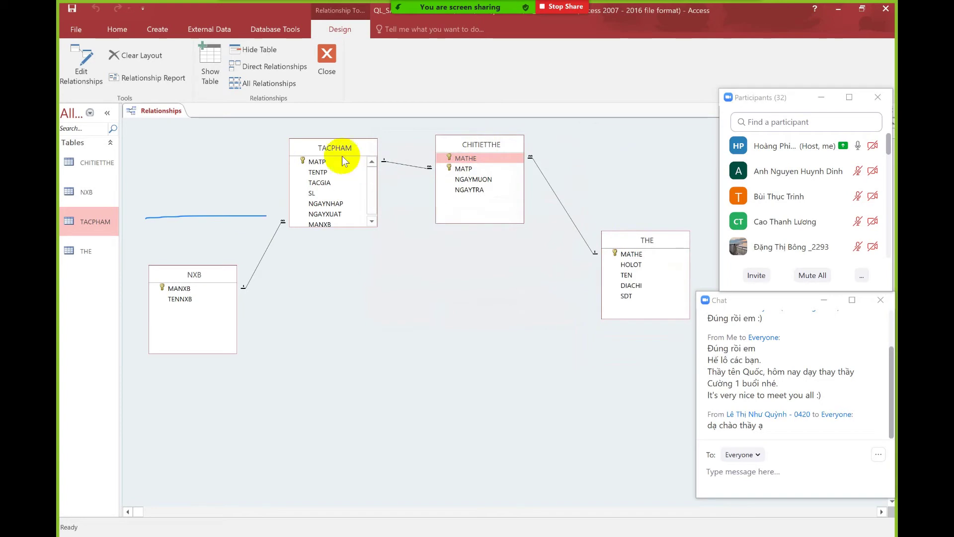
pyautogui.moveTo(332, 148); pyautogui.dragTo(340, 145)
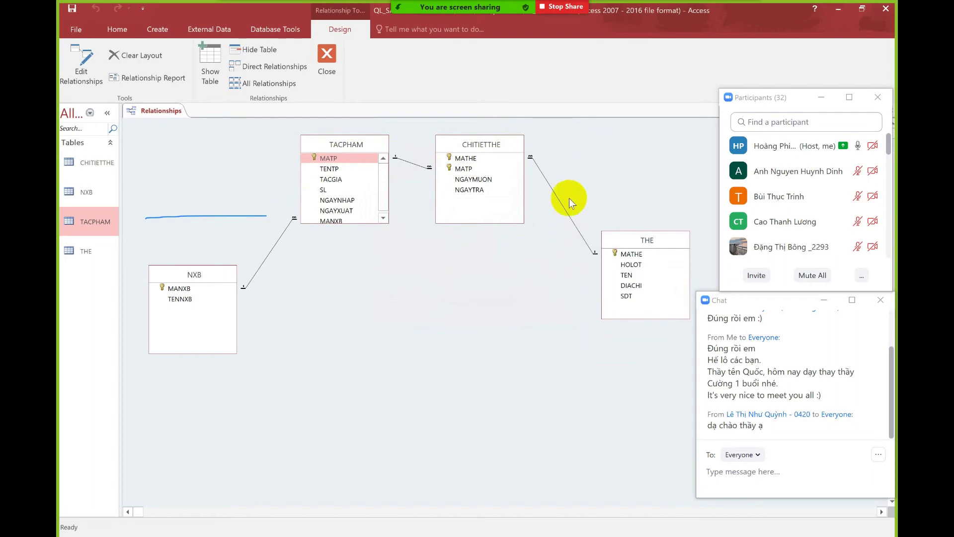
pyautogui.moveTo(627, 253); pyautogui.dragTo(468, 158)
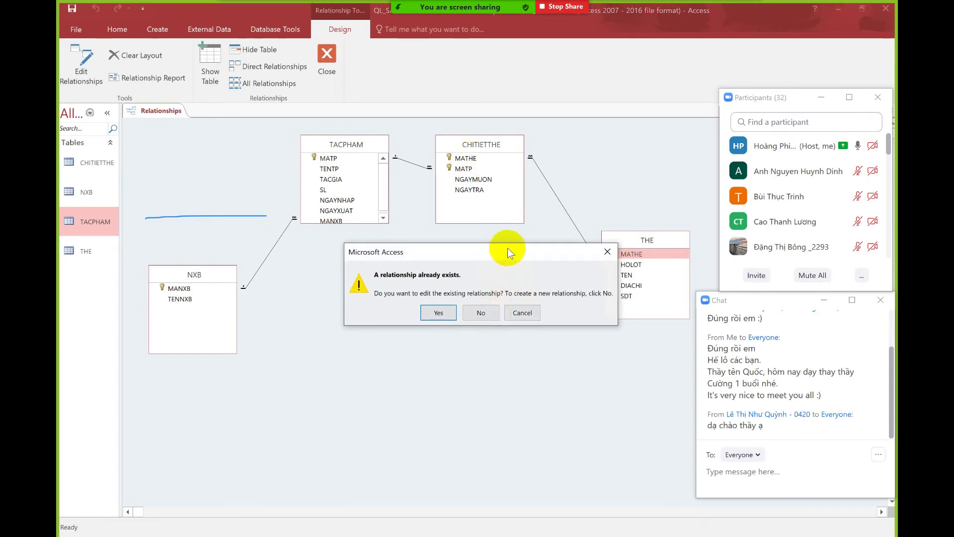
pyautogui.moveTo(508, 248); pyautogui.dragTo(500, 278)
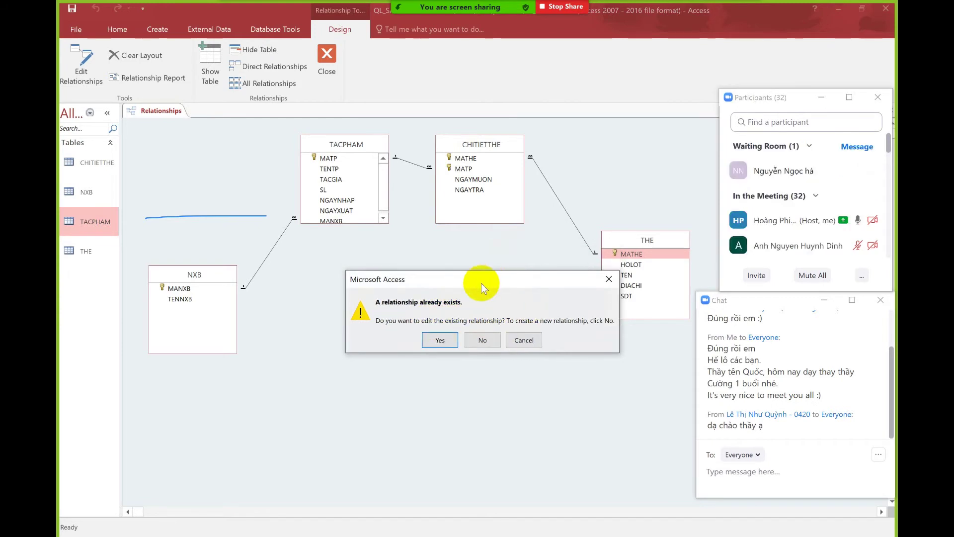
pyautogui.click(477, 341)
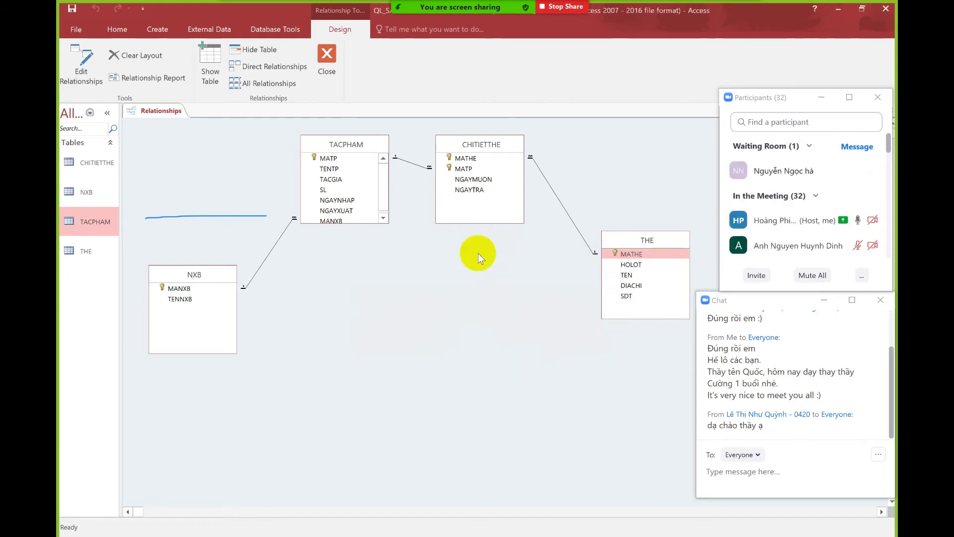
pyautogui.click(555, 159)
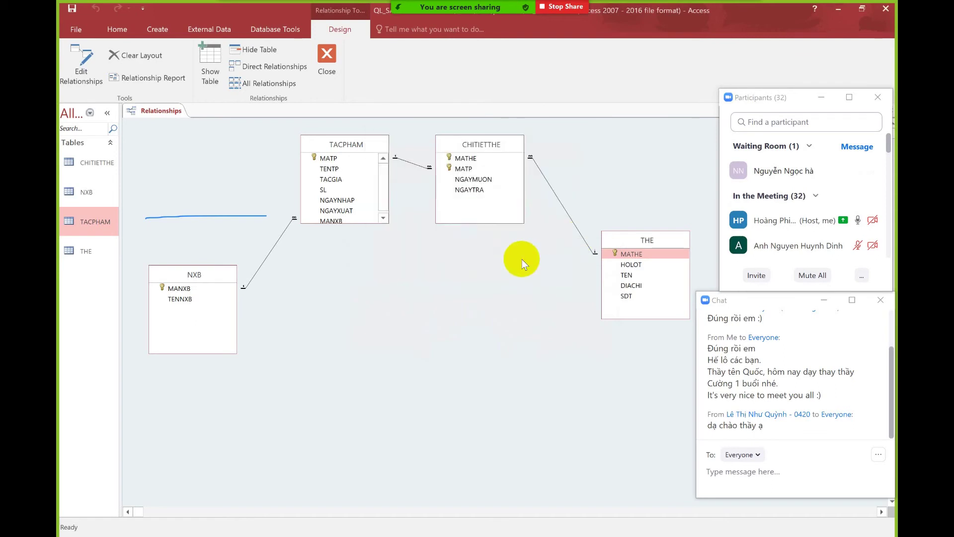
# - Move THE up beside CHITIETTHE and open the CHITIETTHE–THE relationship settings
pyautogui.moveTo(622, 240); pyautogui.dragTo(605, 191)
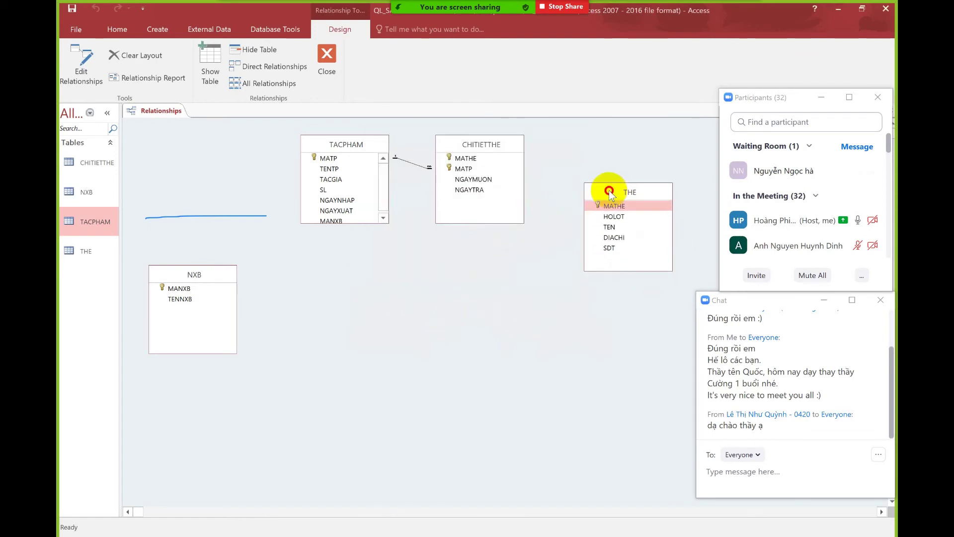
pyautogui.moveTo(765, 169)
pyautogui.click(808, 170)
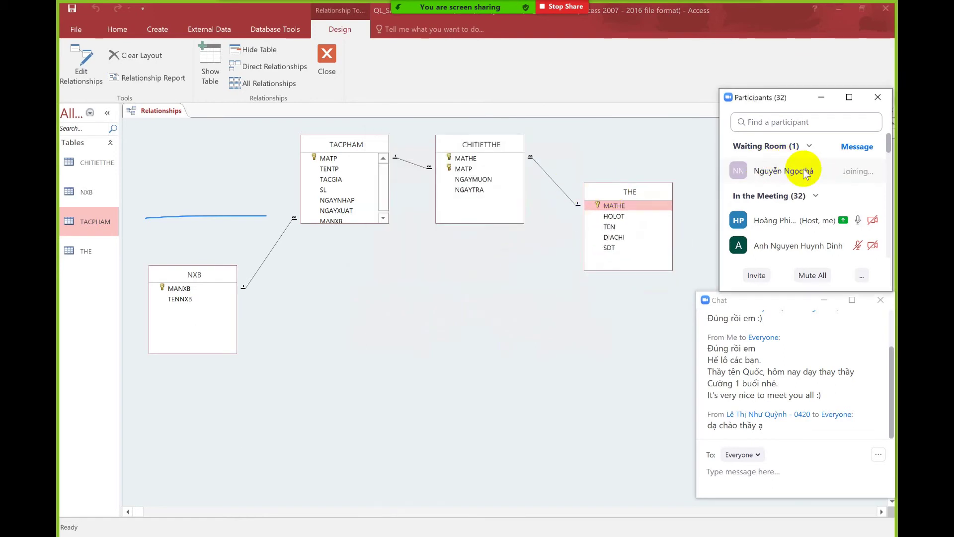
pyautogui.doubleClick(554, 181)
# - Confirm the THE–CHITIETTHE settings, then place THE right of CHITIETTHE and raise NXB
pyautogui.moveTo(453, 135); pyautogui.dragTo(391, 247)
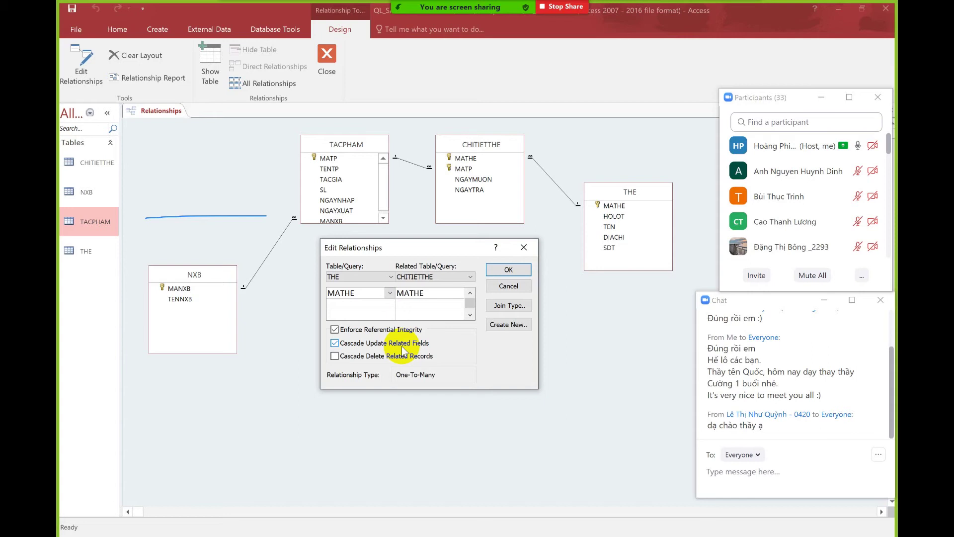
pyautogui.click(495, 271)
pyautogui.moveTo(618, 206); pyautogui.dragTo(622, 204)
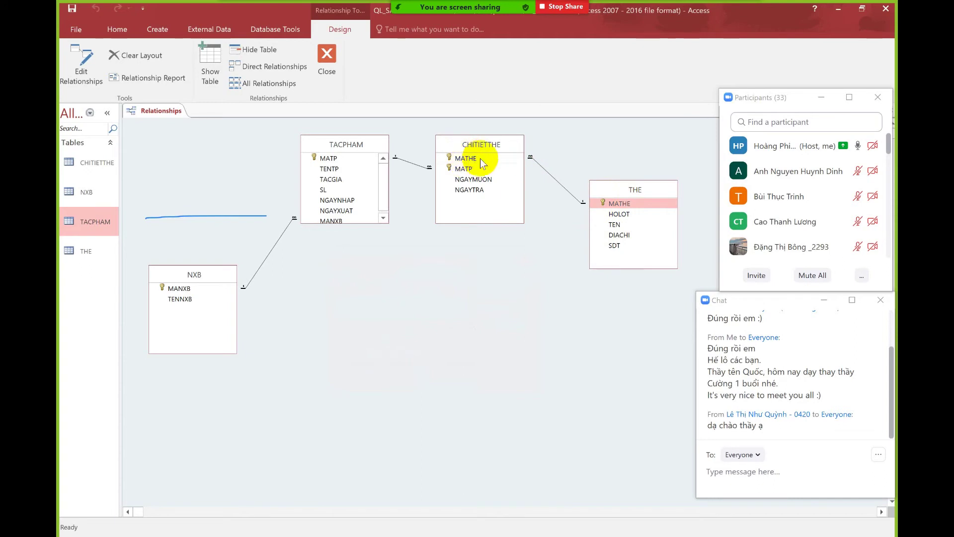
pyautogui.moveTo(634, 192); pyautogui.dragTo(618, 173)
pyautogui.moveTo(479, 149); pyautogui.dragTo(464, 158)
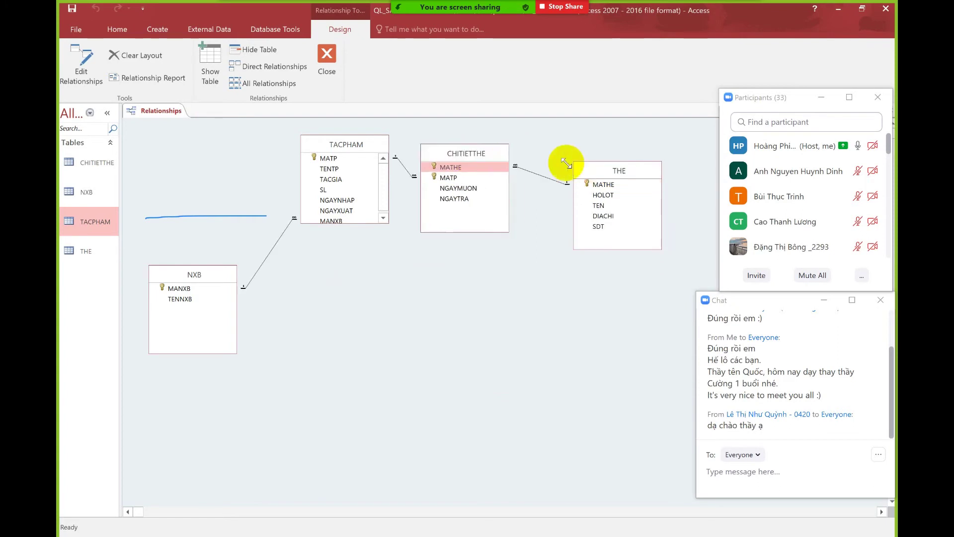
pyautogui.moveTo(605, 167); pyautogui.dragTo(614, 184)
pyautogui.moveTo(454, 149); pyautogui.dragTo(475, 153)
pyautogui.moveTo(212, 275); pyautogui.dragTo(227, 261)
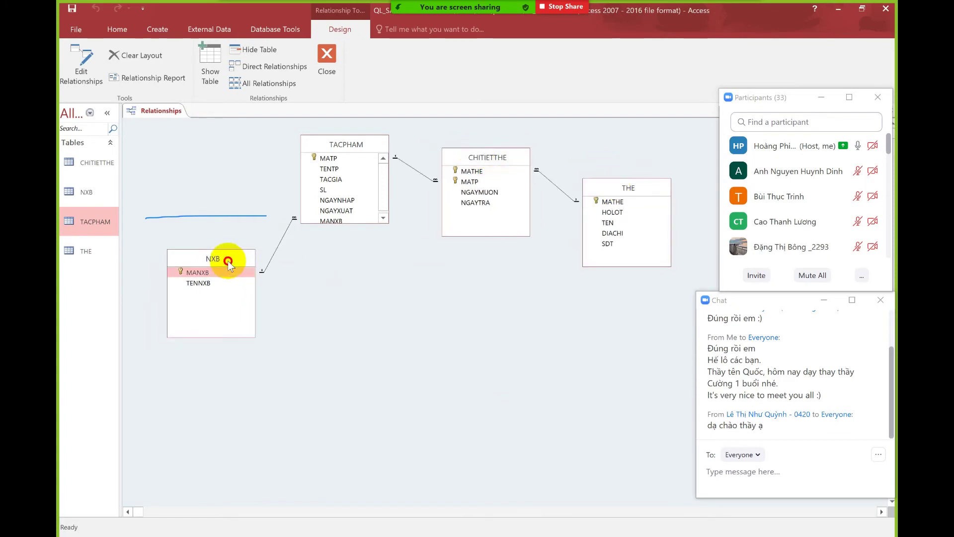
# - Close the Relationships window saving its layout, then return to the PowerPoint slides
pyautogui.click(333, 75)
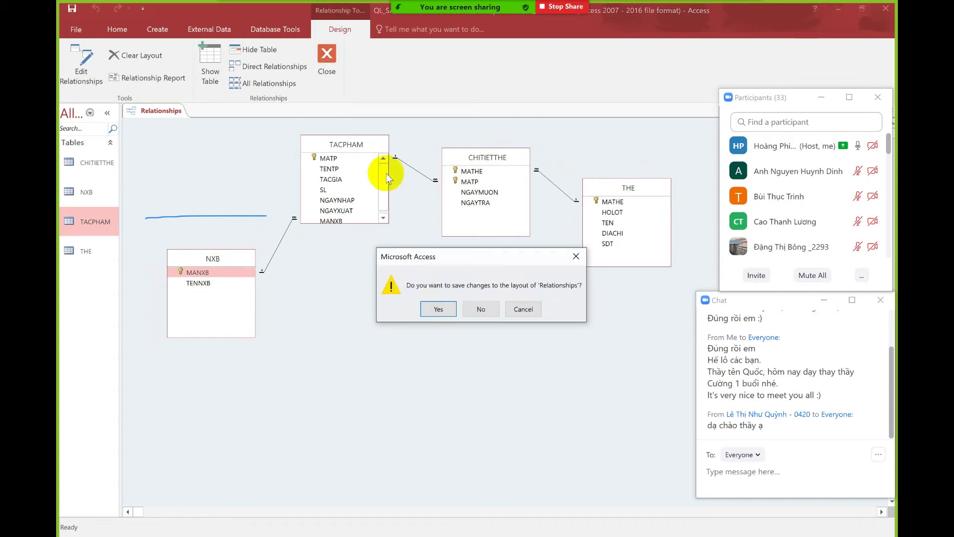
pyautogui.click(438, 308)
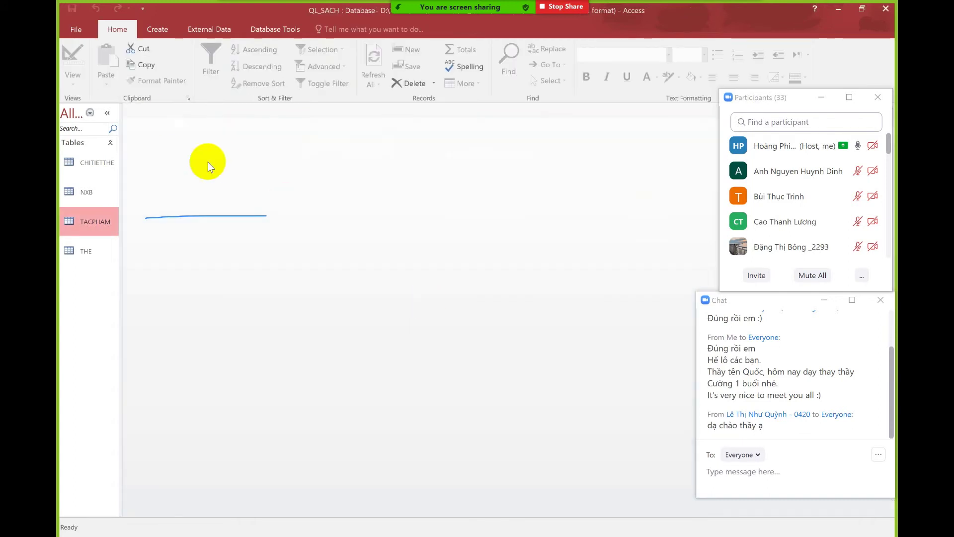
pyautogui.click(157, 30)
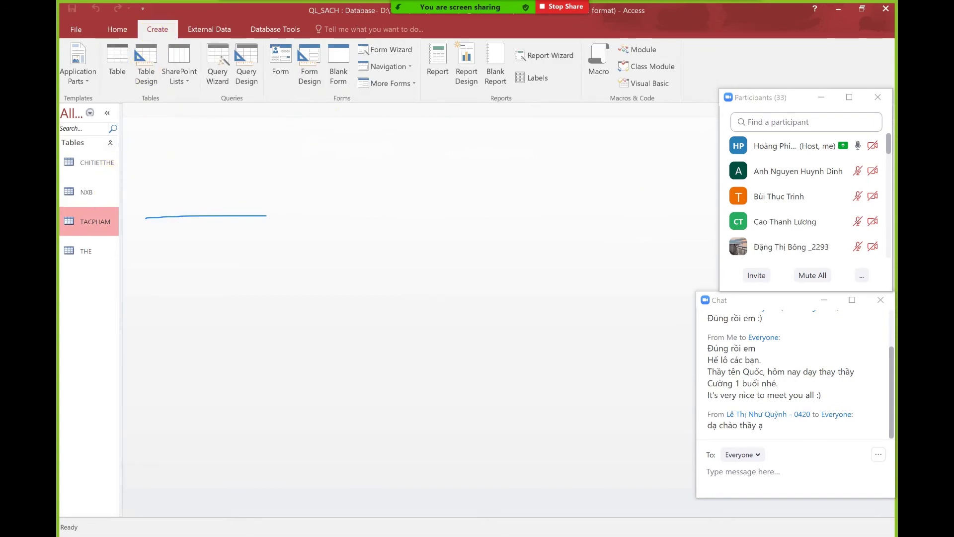
pyautogui.hotkey('alt', 'Tab')
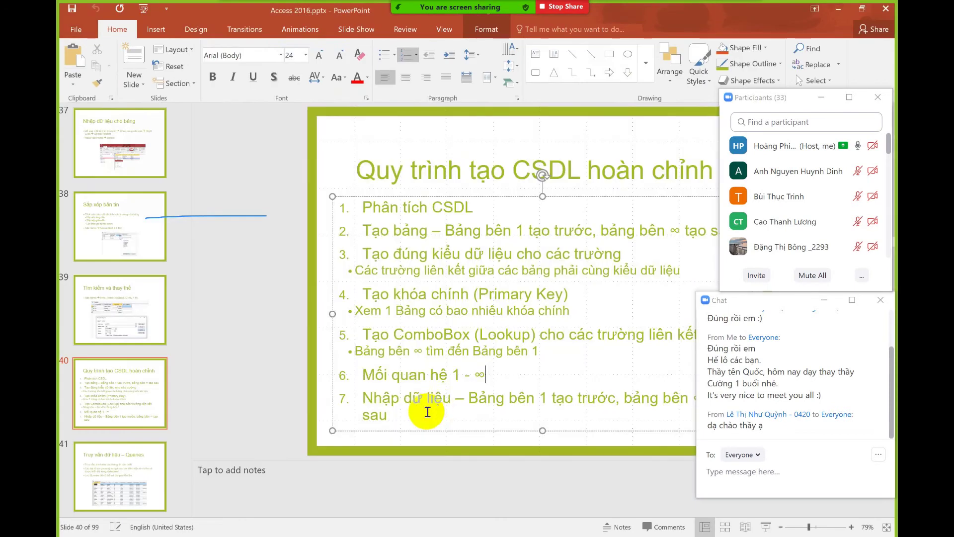
pyautogui.moveTo(472, 398); pyautogui.dragTo(578, 400)
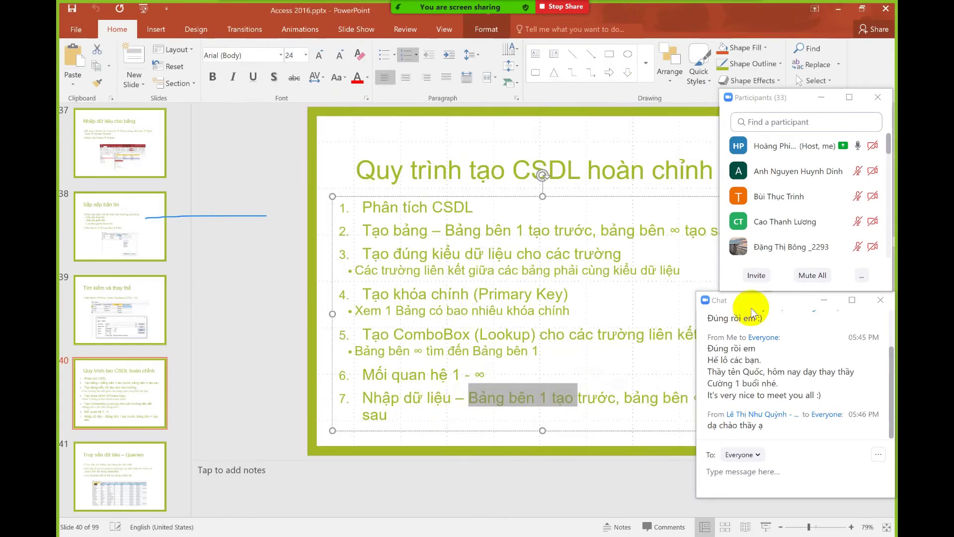
pyautogui.moveTo(727, 304); pyautogui.dragTo(768, 306)
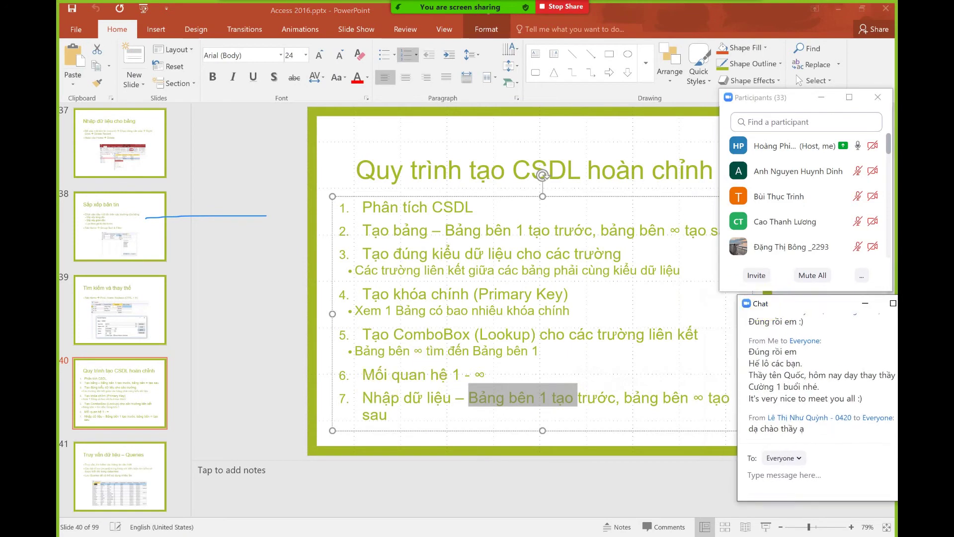
pyautogui.moveTo(523, 535)
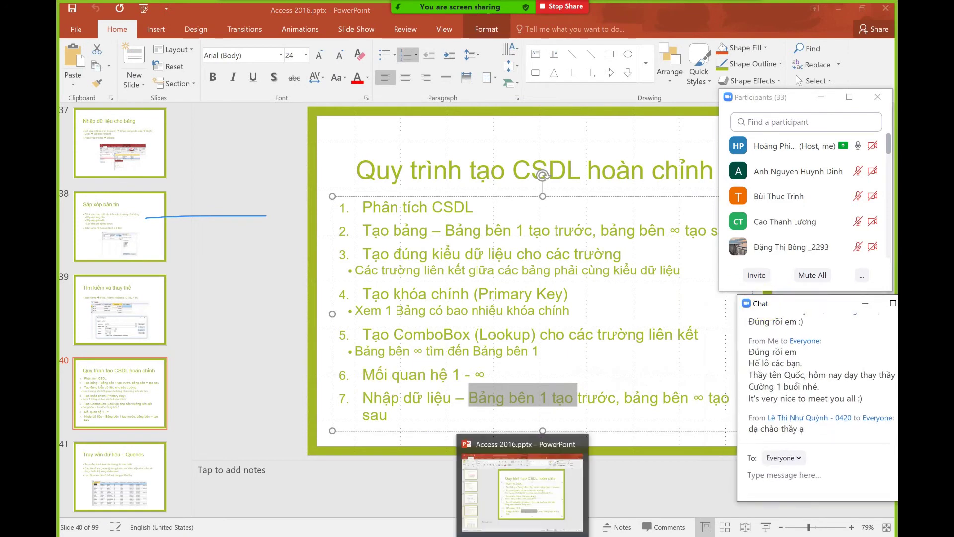
pyautogui.click(410, 419)
pyautogui.click(397, 416)
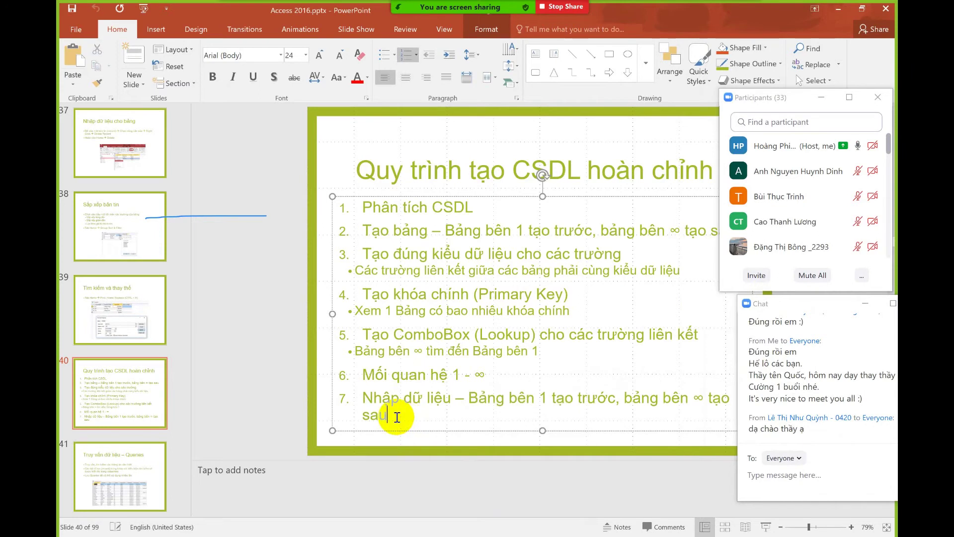
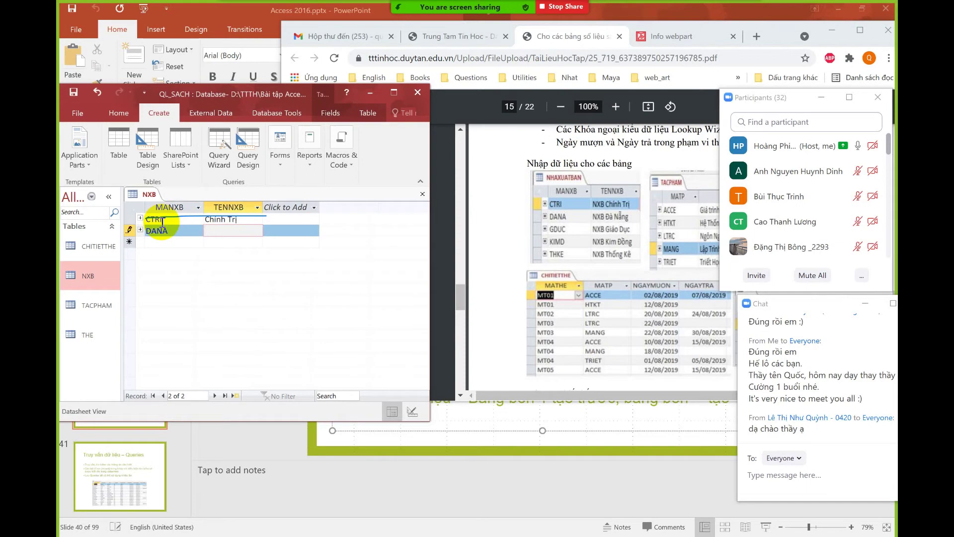
# - Finish the DANA publisher name as 'Đà Nẵng', then add a GDUC row named 'Giáo Dục'
pyautogui.write('ẵng')
pyautogui.press('Tab')
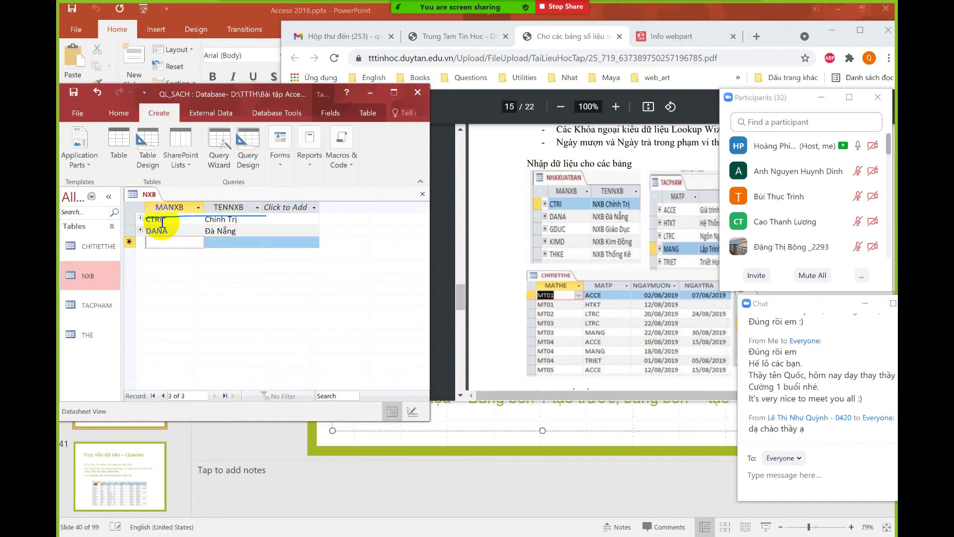
pyautogui.write('D')
pyautogui.write('GDU')
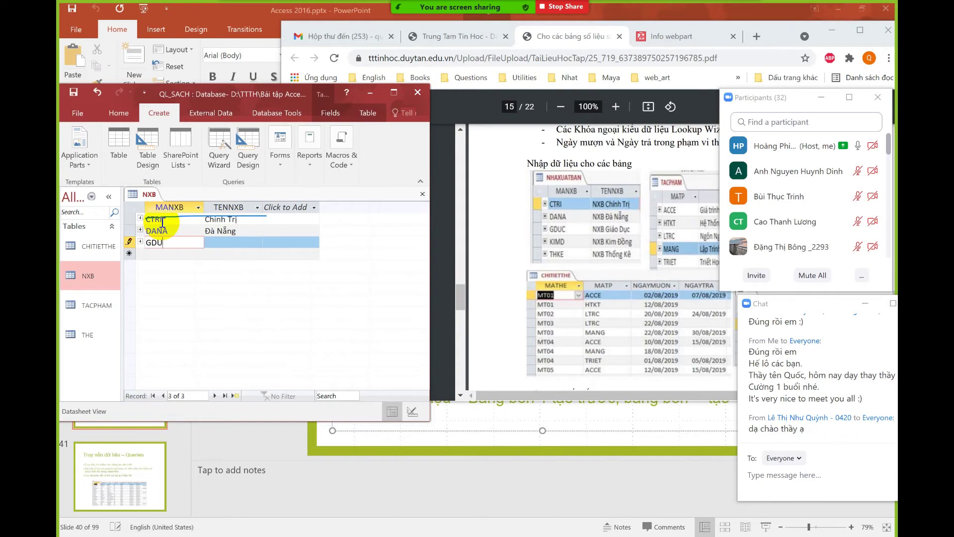
pyautogui.press('Tab')
pyautogui.write('Giao DỤc')
pyautogui.write('c')
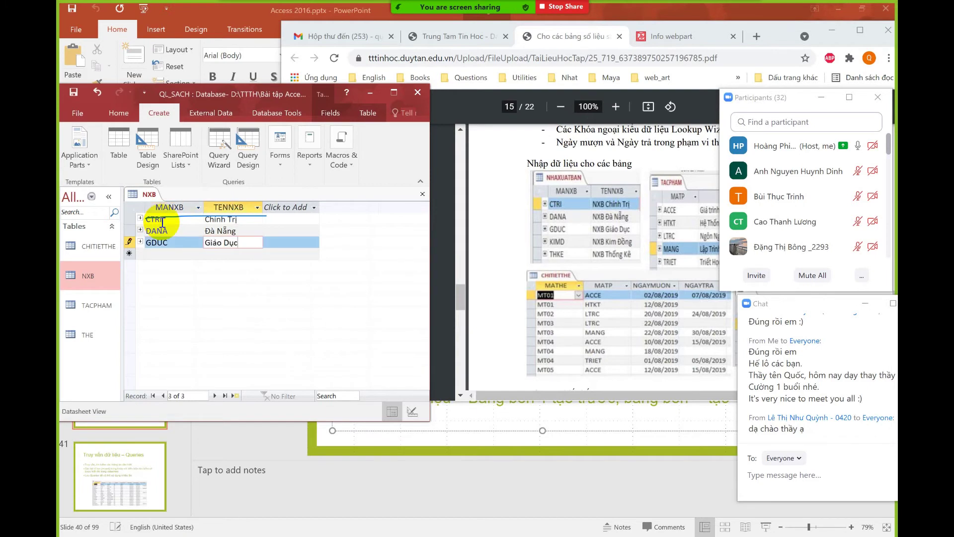
pyautogui.press('Tab')
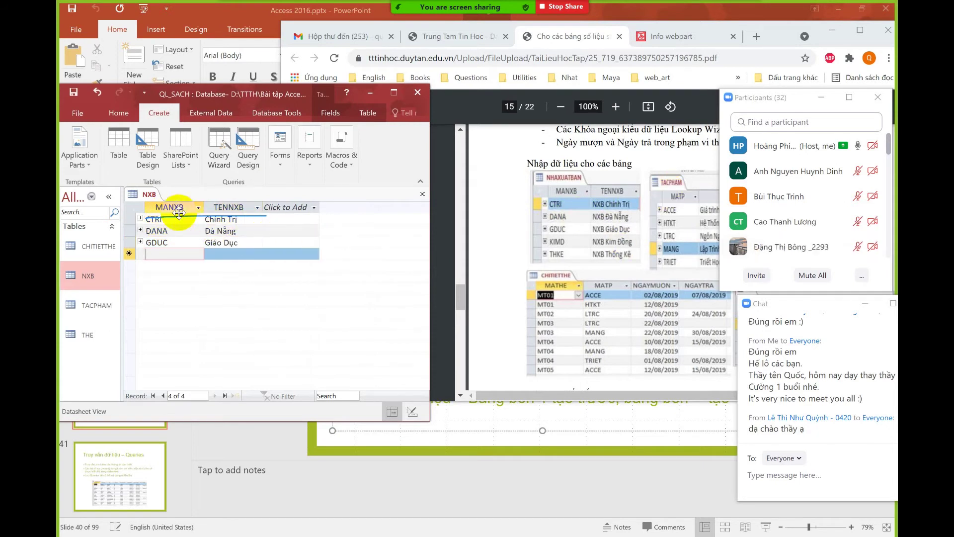
# - Close the NXB table
pyautogui.rightClick(144, 195)
pyautogui.click(153, 201)
pyautogui.rightClick(147, 195)
pyautogui.click(164, 219)
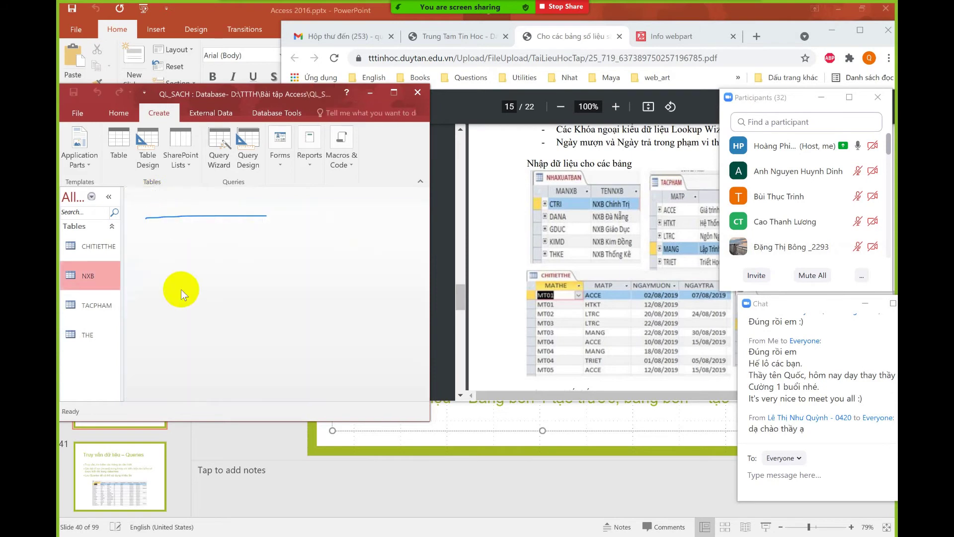
pyautogui.click(566, 393)
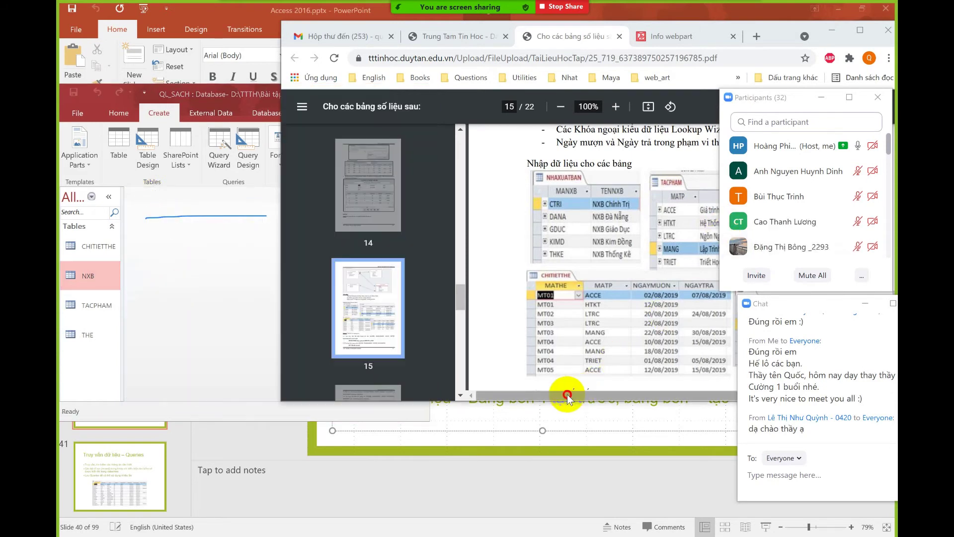
pyautogui.moveTo(598, 396); pyautogui.dragTo(644, 394)
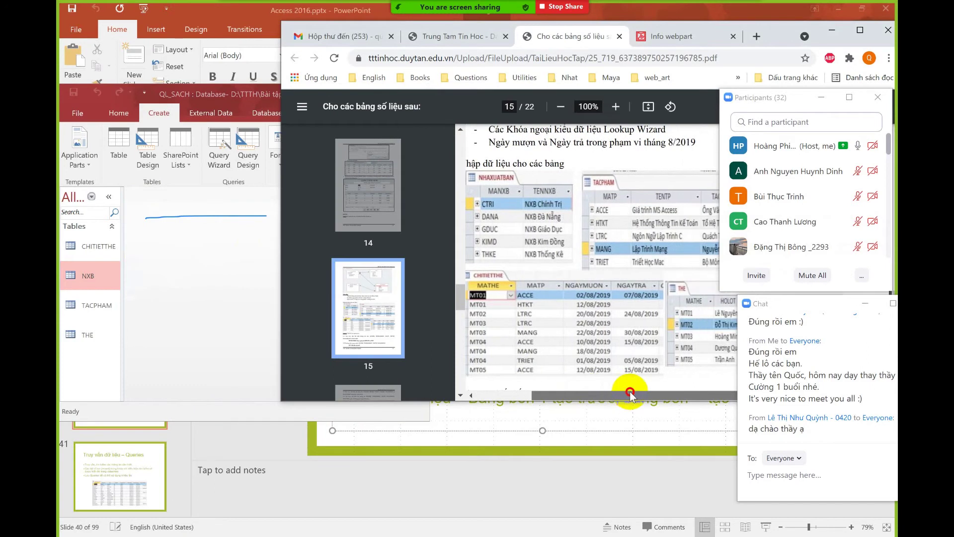
# - Open the TACPHAM table in Design View, then switch it to Datasheet View
pyautogui.click(98, 306)
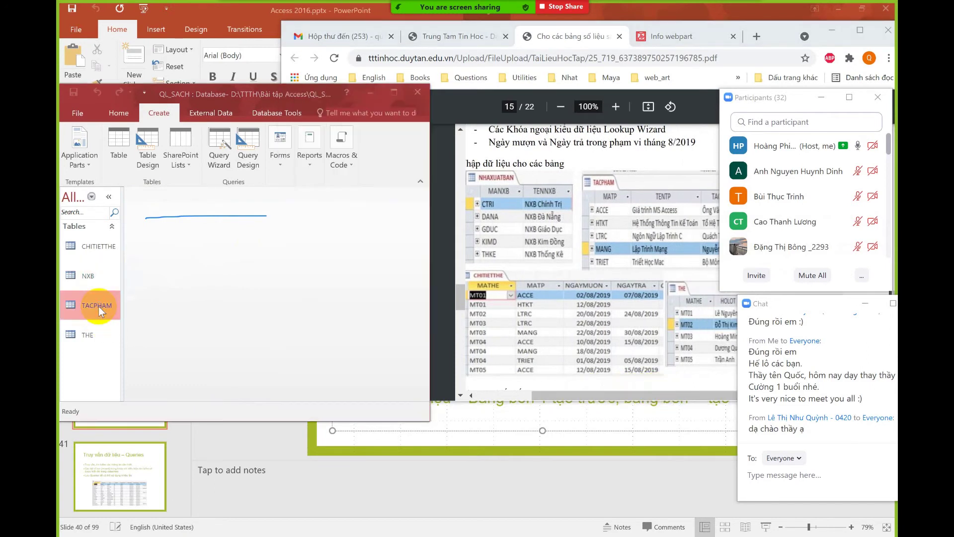
pyautogui.rightClick(99, 306)
pyautogui.click(124, 330)
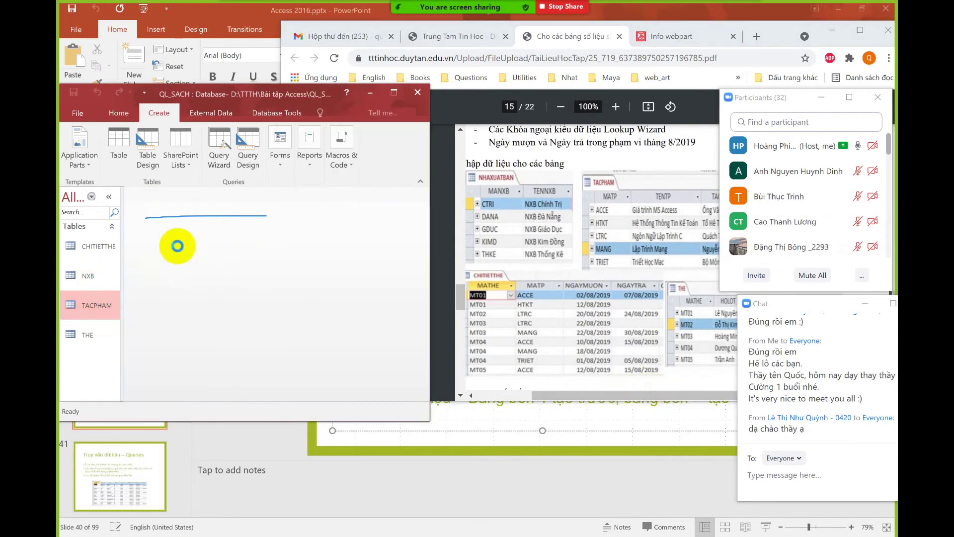
pyautogui.rightClick(86, 310)
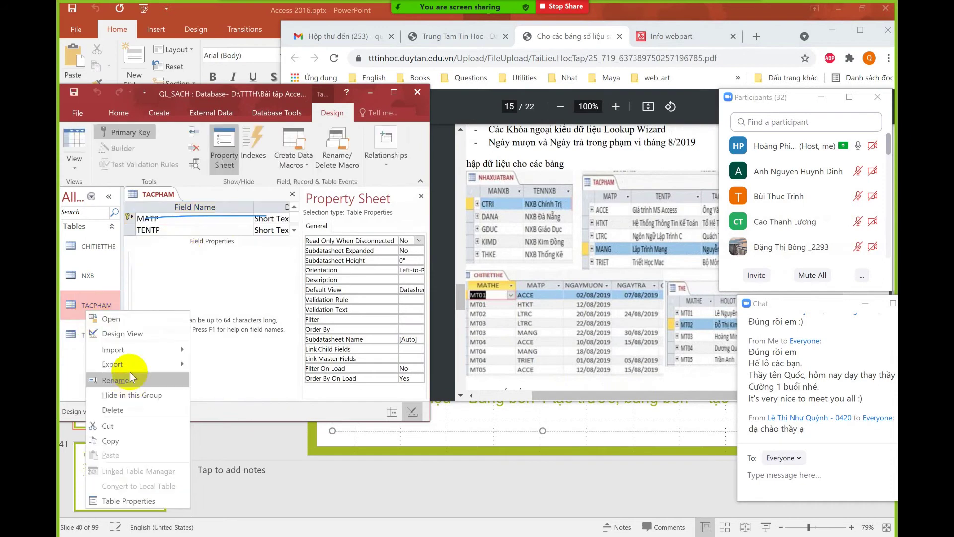
pyautogui.click(84, 302)
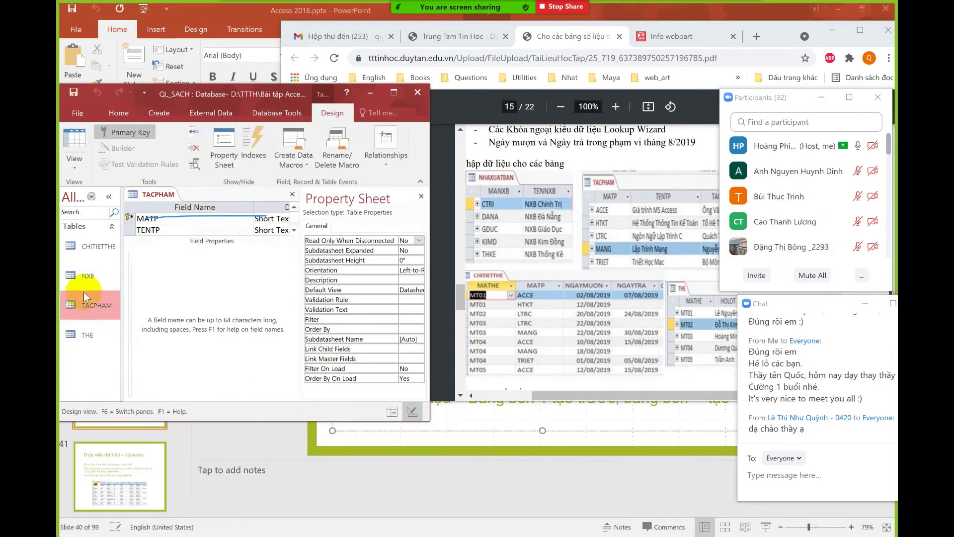
pyautogui.click(73, 149)
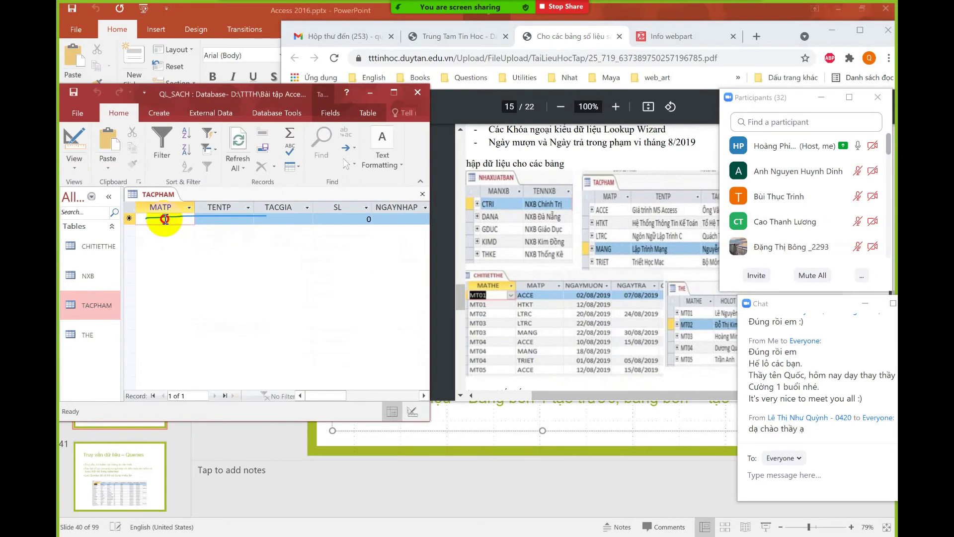
# - Start a TACPHAM record ACC titled 'Giáo trình Access' with quantity 5
pyautogui.write('ACC')
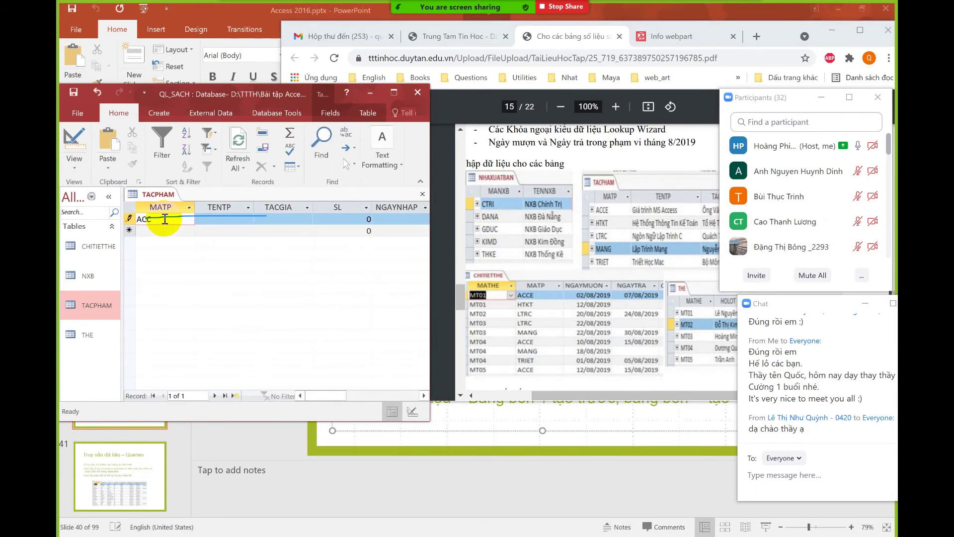
pyautogui.press('Tab')
pyautogui.write('Giao')
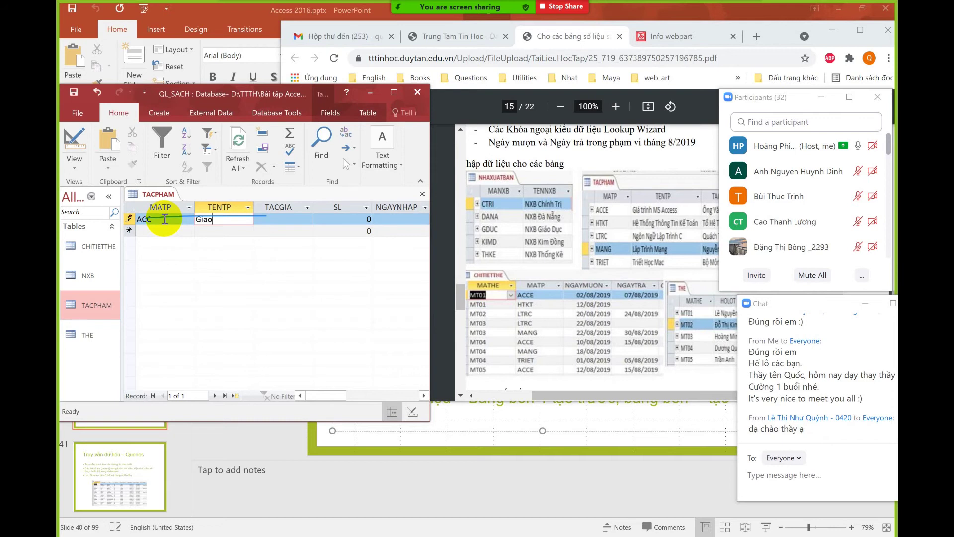
pyautogui.write(' trinh Access')
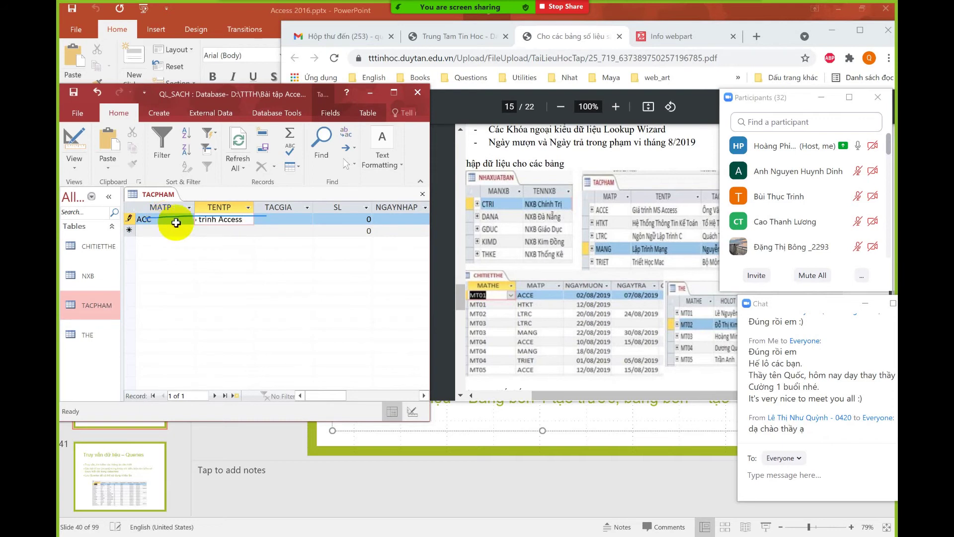
pyautogui.click(278, 220)
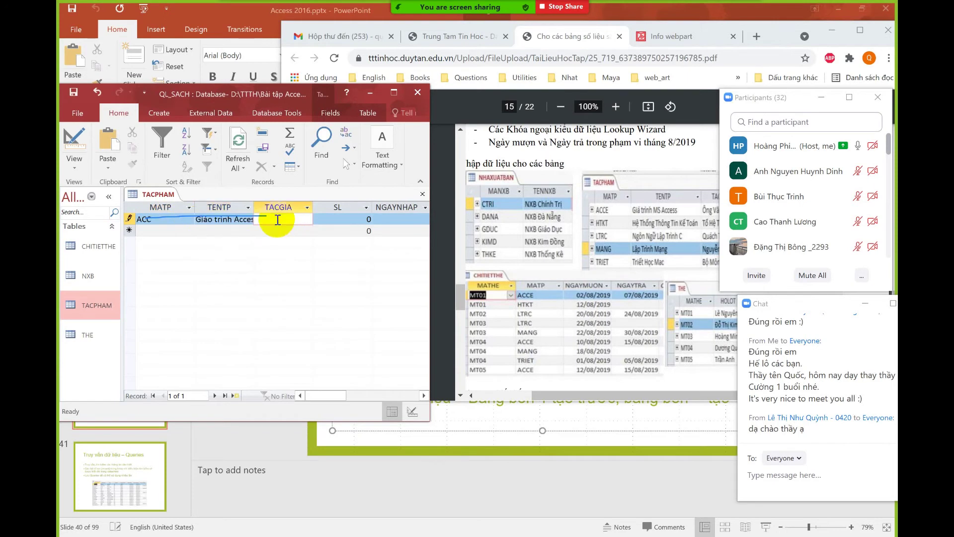
pyautogui.press('Tab')
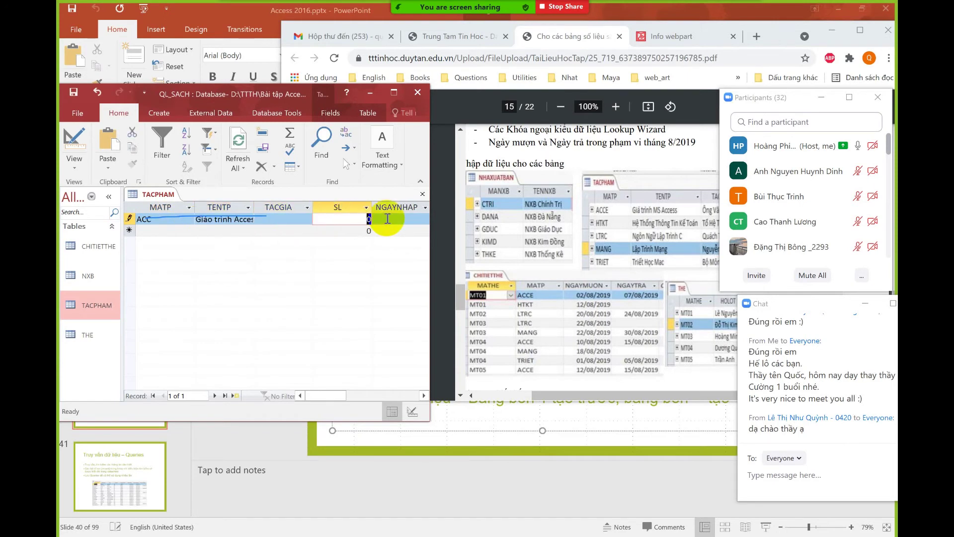
pyautogui.write('5')
pyautogui.press('Tab')
# - Set the ACC entry date to 07/02/2021 and publisher CTRI, then save the record
pyautogui.click(379, 219)
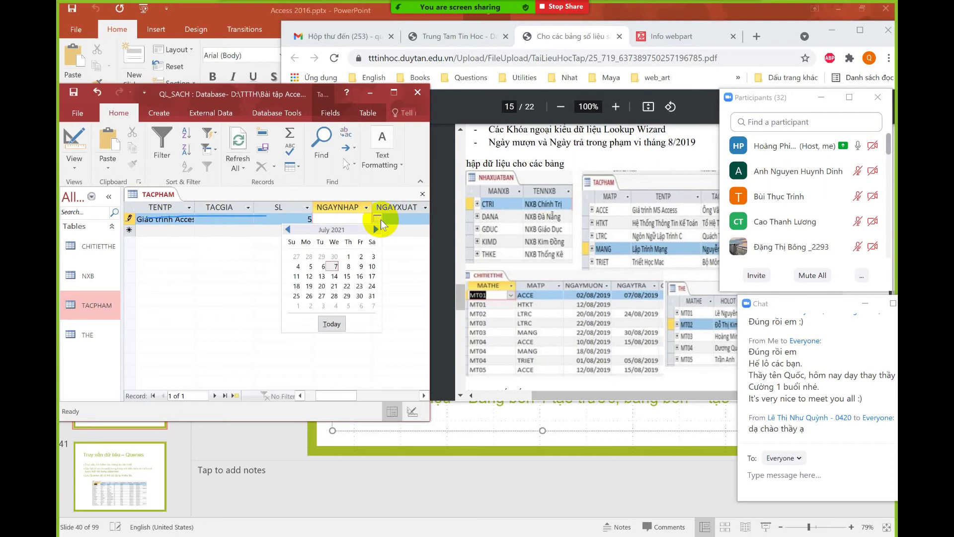
pyautogui.click(336, 267)
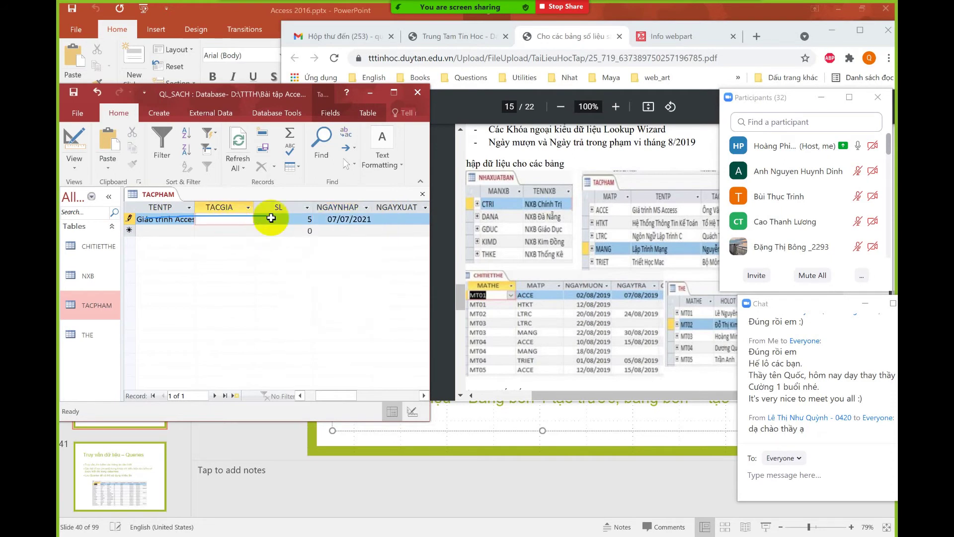
pyautogui.click(348, 219)
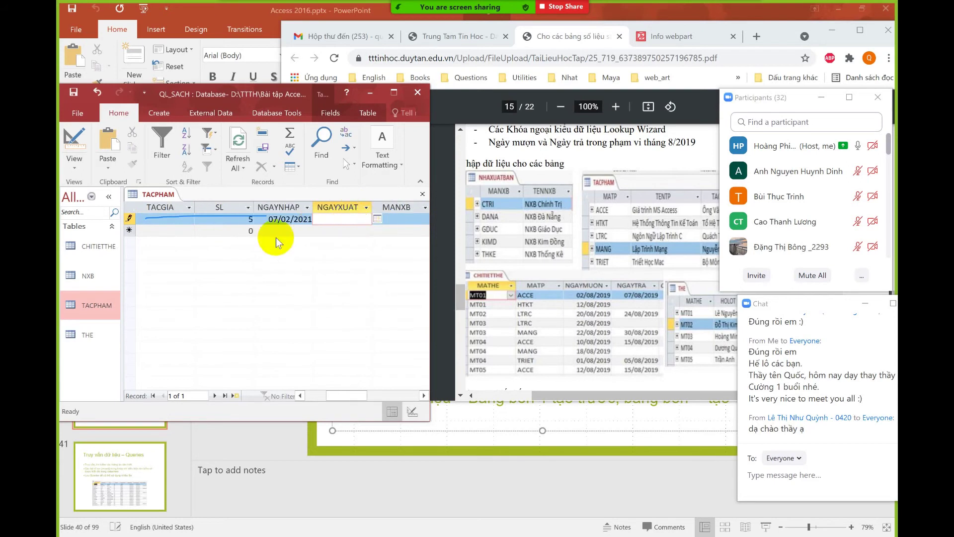
pyautogui.press('Tab')
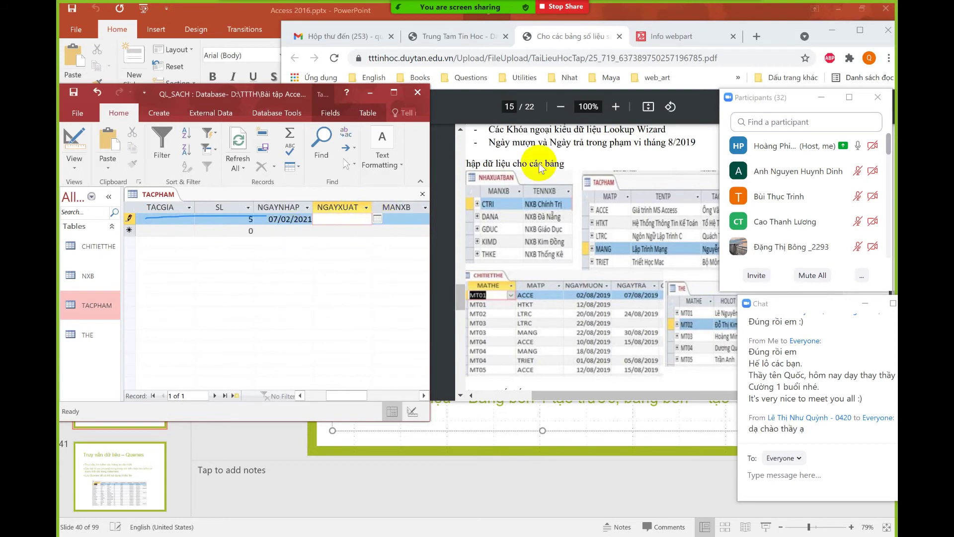
pyautogui.moveTo(785, 100); pyautogui.dragTo(732, 160)
pyautogui.click(390, 218)
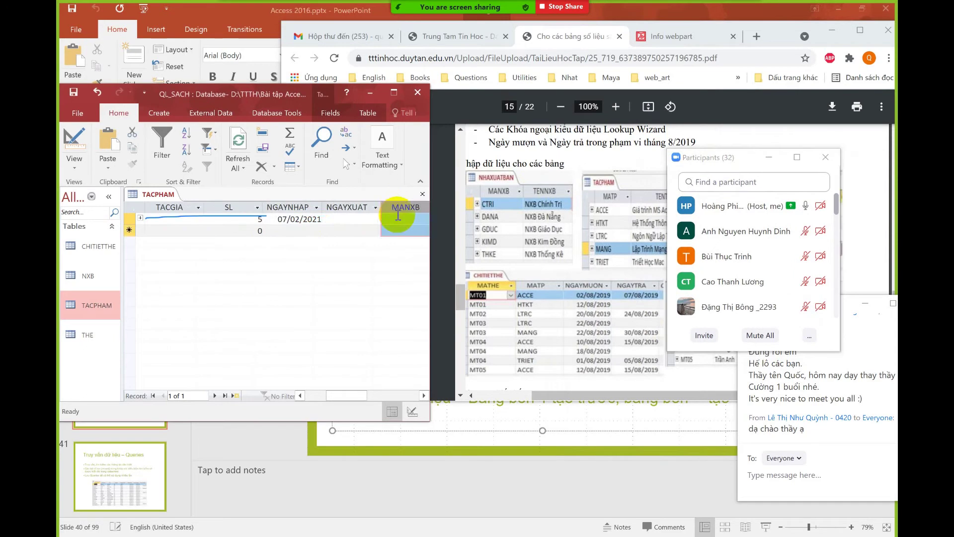
pyautogui.click(376, 219)
pyautogui.click(343, 228)
pyautogui.moveTo(344, 394)
pyautogui.mouseDown()
pyautogui.moveTo(318, 395)
pyautogui.moveTo(381, 393)
pyautogui.moveTo(326, 398)
pyautogui.mouseUp()
pyautogui.click(168, 230)
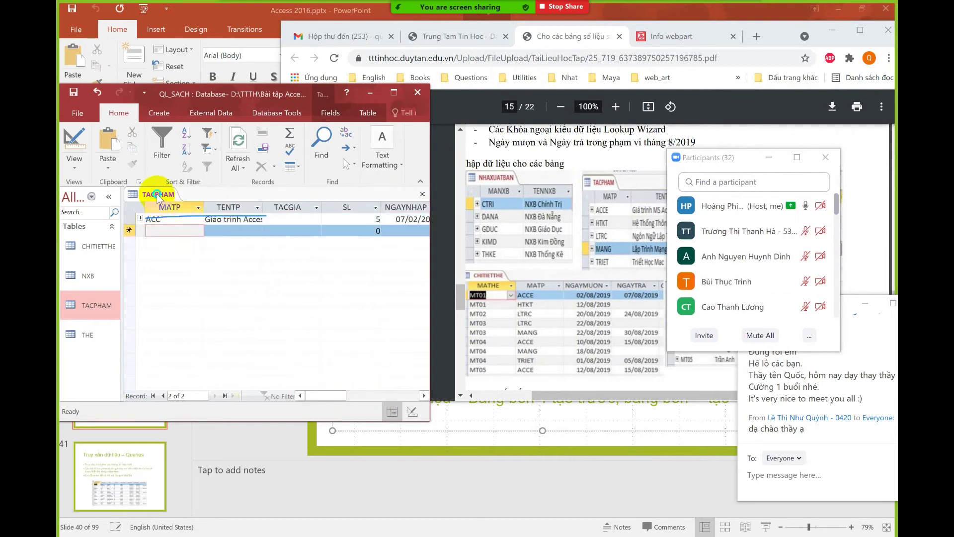
# - Delete the NGAYXUAT field from the TACPHAM table design
pyautogui.rightClick(158, 195)
pyautogui.click(185, 254)
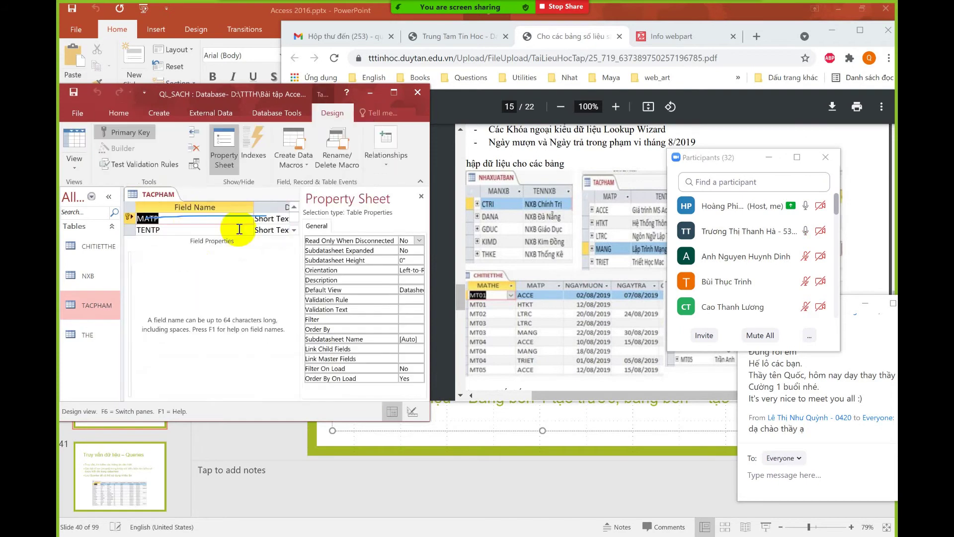
pyautogui.click(393, 92)
pyautogui.rightClick(129, 193)
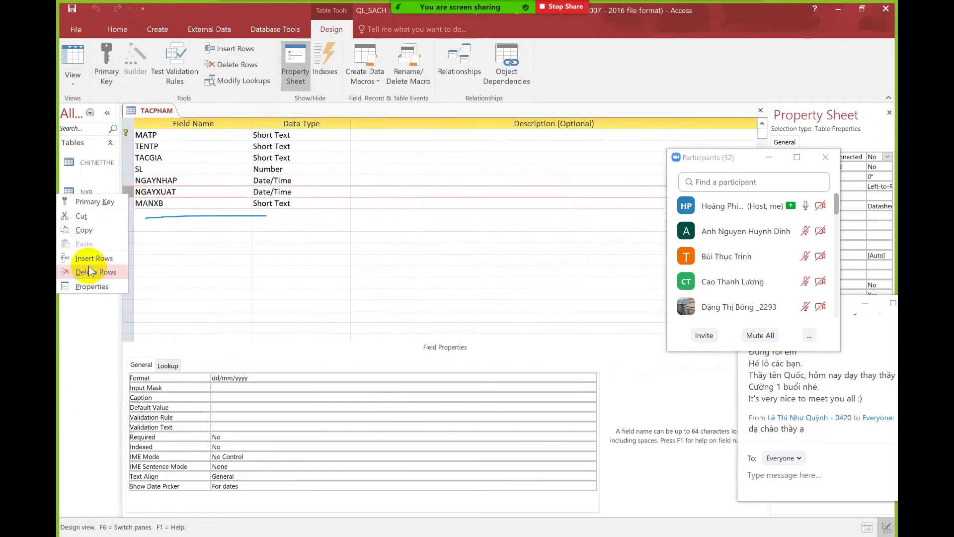
pyautogui.click(92, 258)
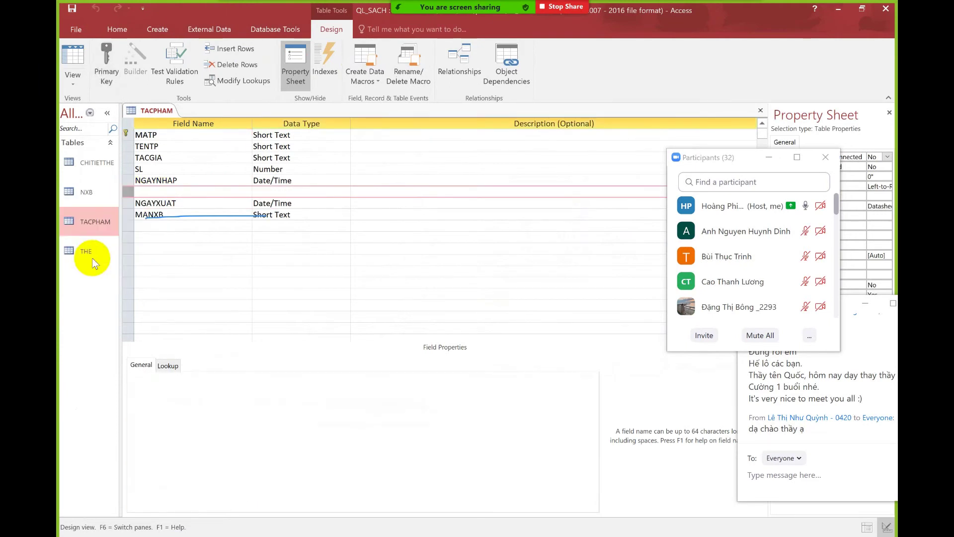
pyautogui.rightClick(129, 192)
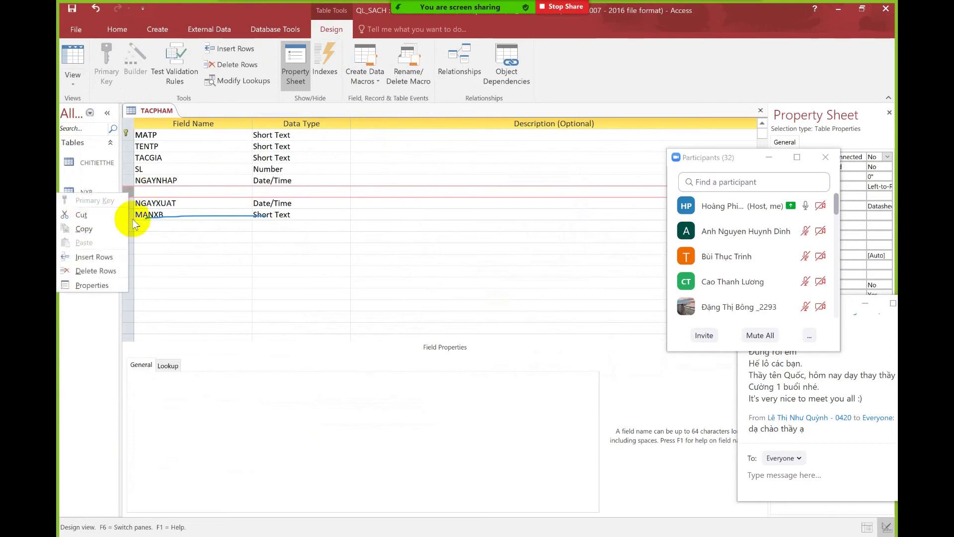
pyautogui.click(92, 271)
pyautogui.rightClick(130, 193)
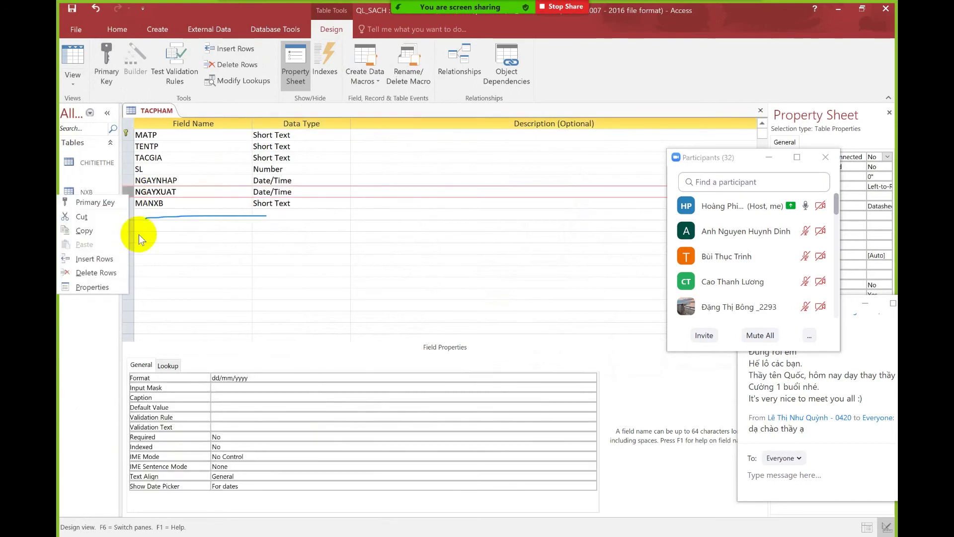
pyautogui.click(92, 270)
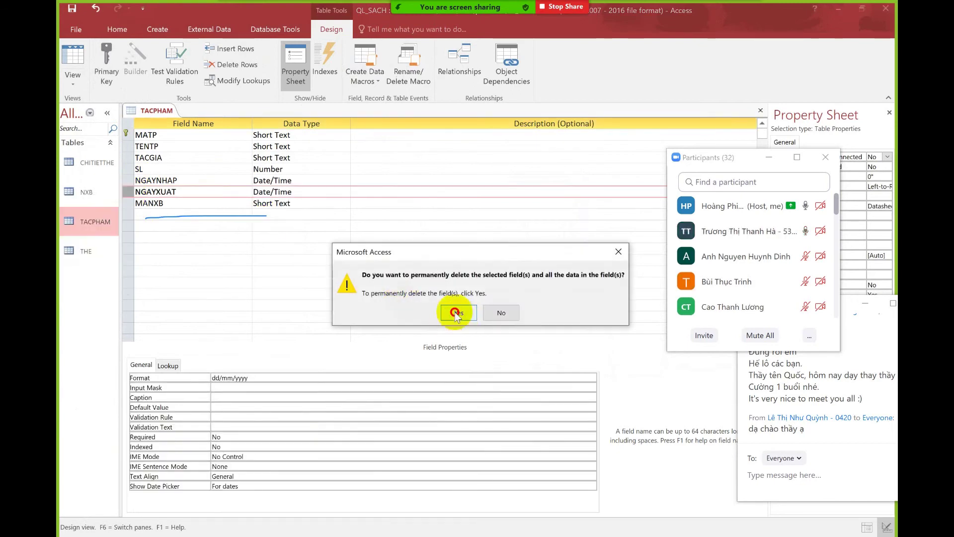
pyautogui.click(453, 312)
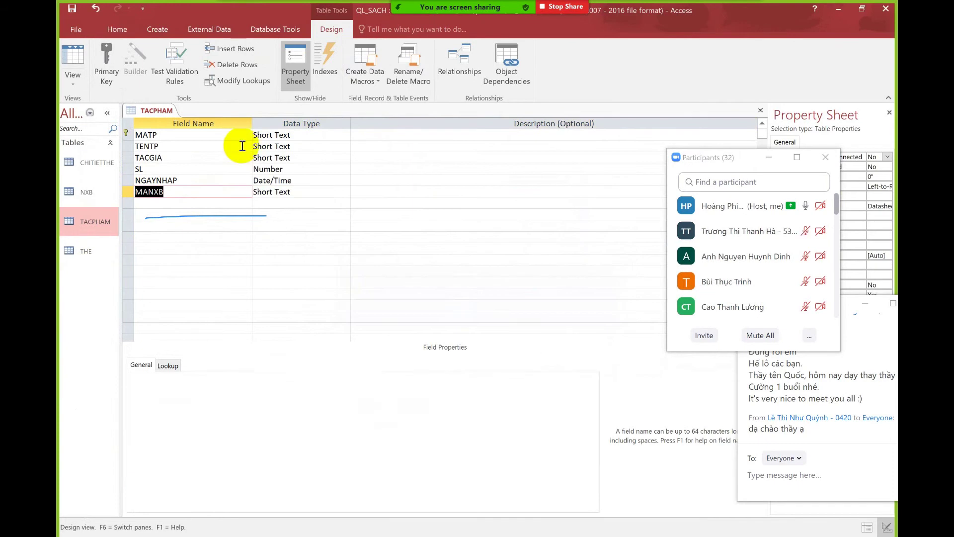
# - Save the TACPHAM design, return to the datasheet, and bring up the reference PDF
pyautogui.click(74, 63)
pyautogui.click(453, 312)
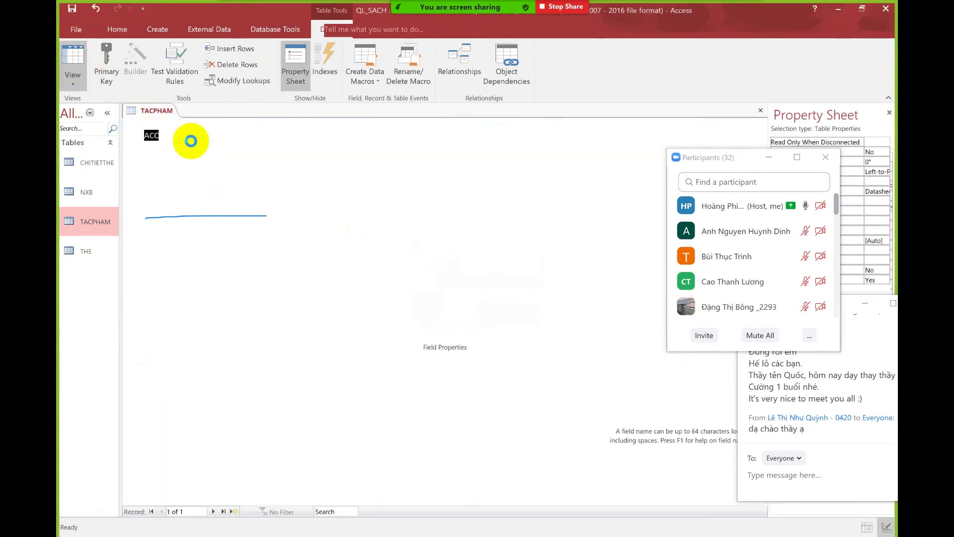
pyautogui.click(187, 147)
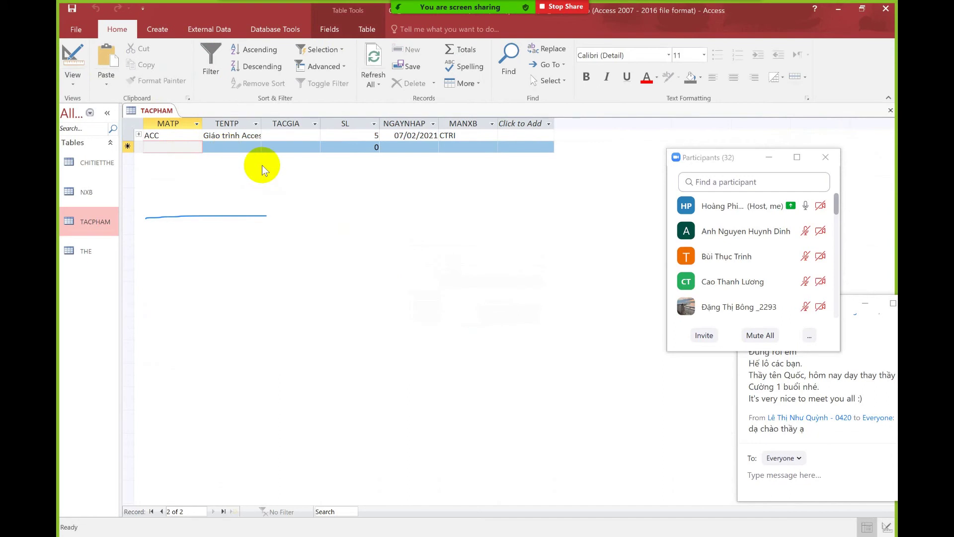
pyautogui.hotkey('alt', 'Tab')
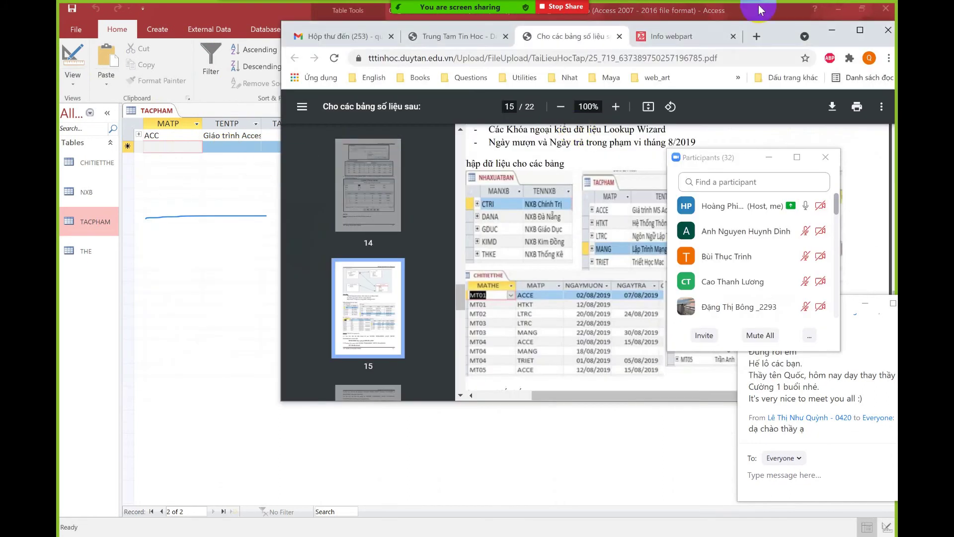
# - Enter book KTK 'Hệ thống Kế toán' with its author, and fill in the ACC book's author
pyautogui.doubleClick(759, 9)
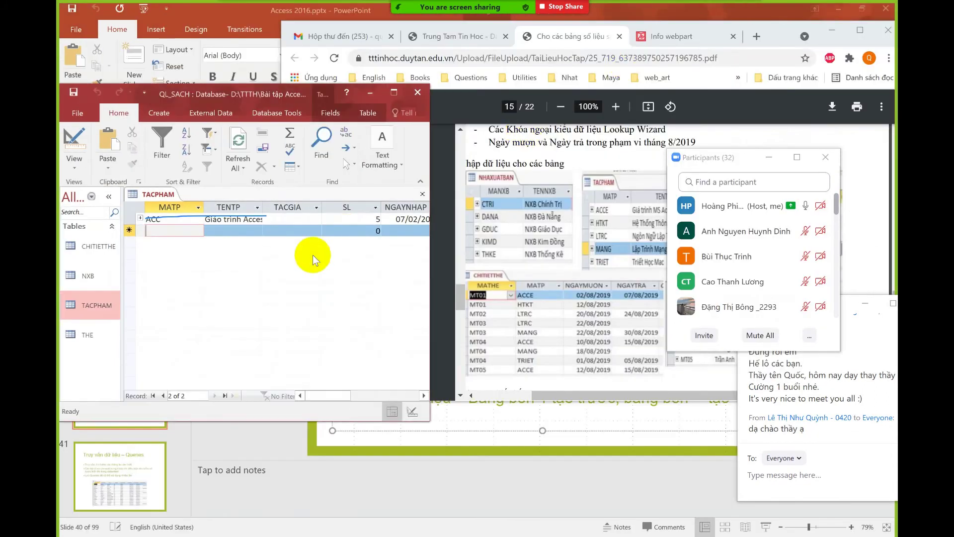
pyautogui.moveTo(716, 157); pyautogui.dragTo(784, 307)
pyautogui.click(161, 234)
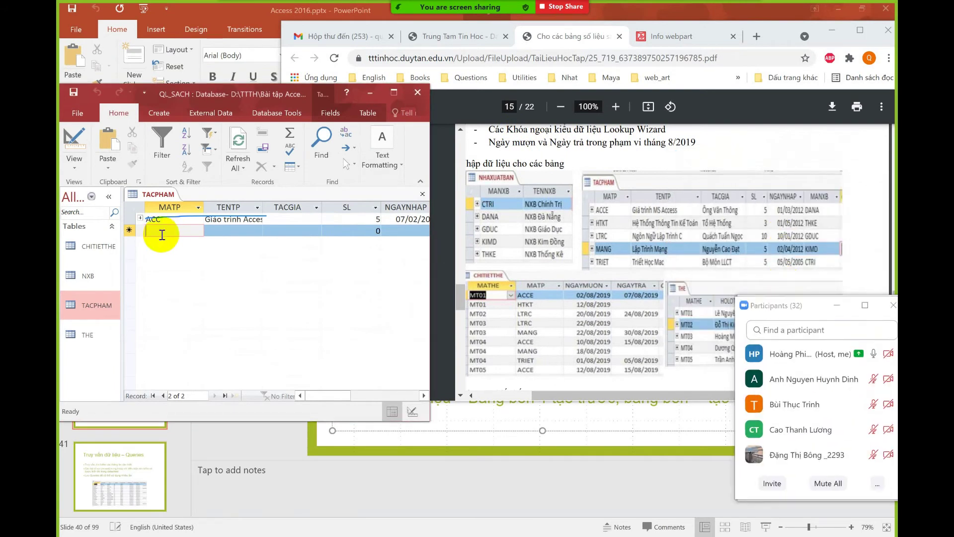
pyautogui.write('KTK')
pyautogui.press('Tab')
pyautogui.write('He thông')
pyautogui.write(' Kế toán')
pyautogui.press('Tab')
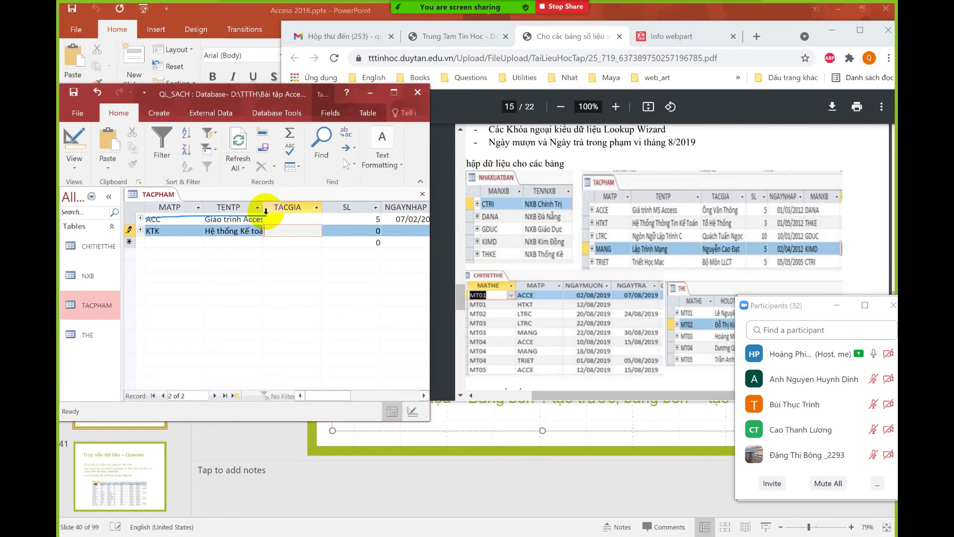
pyautogui.write('TÔngr')
pyautogui.write(' Hệ THống')
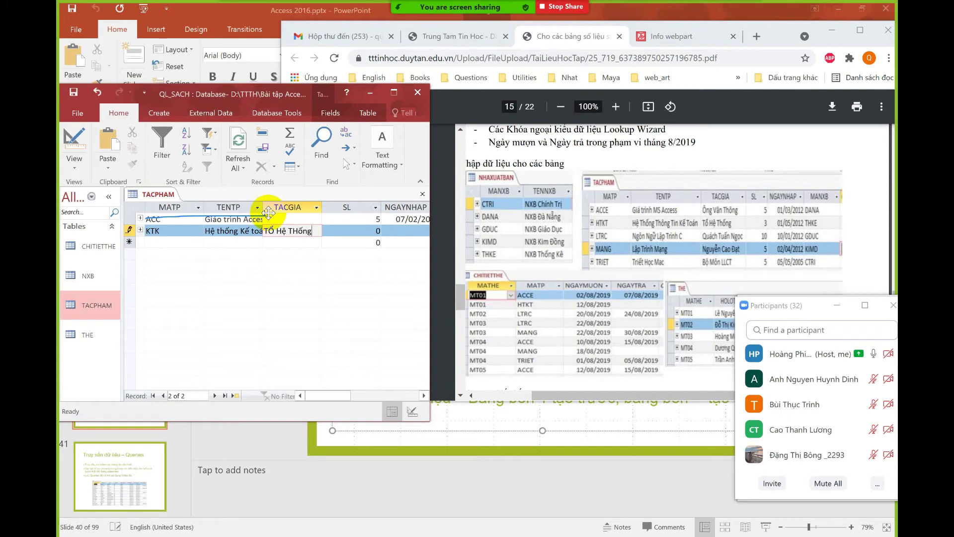
pyautogui.press('Up')
pyautogui.write('Oăn Thông')
pyautogui.click(373, 217)
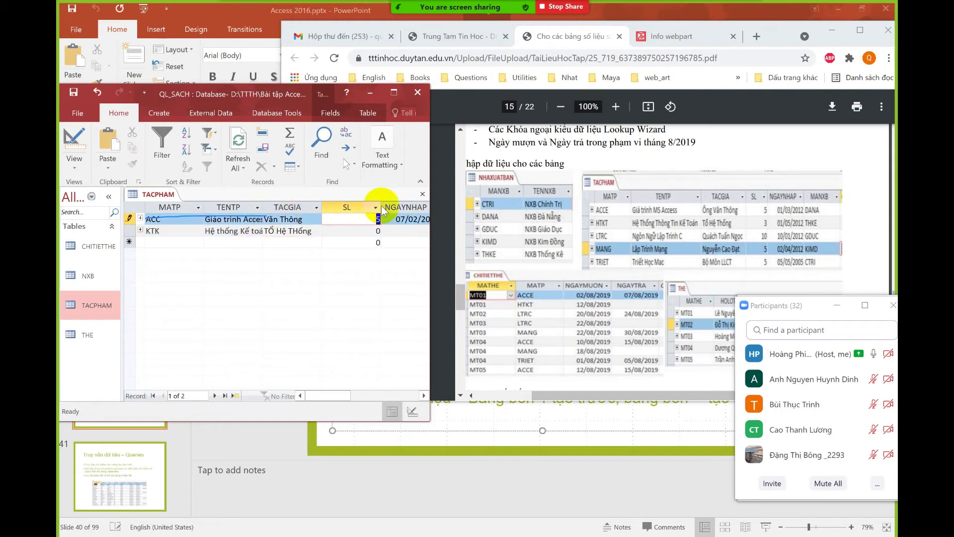
# - Give KTK quantity 3, an import date on the 8th, and publisher GDUC
pyautogui.click(378, 230)
pyautogui.write('3')
pyautogui.click(409, 232)
pyautogui.click(386, 231)
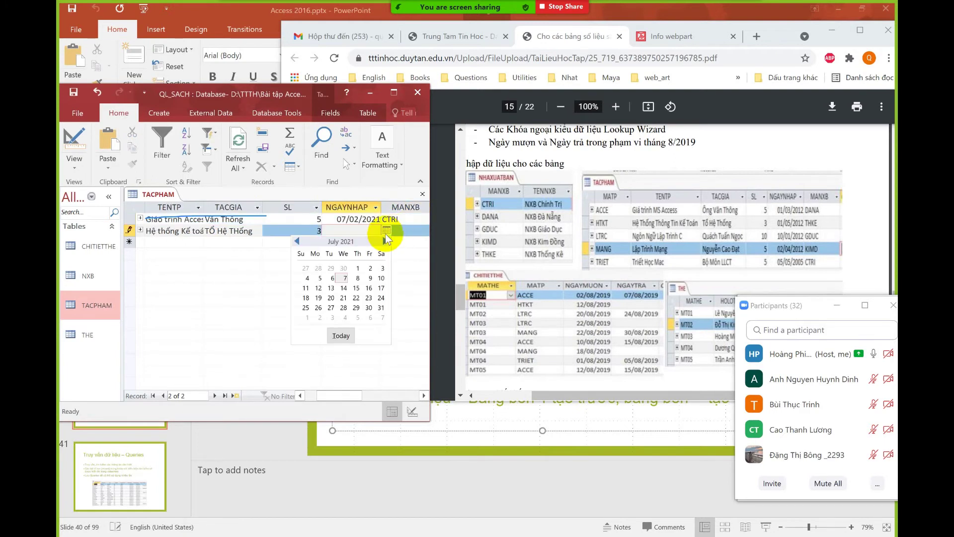
pyautogui.click(351, 280)
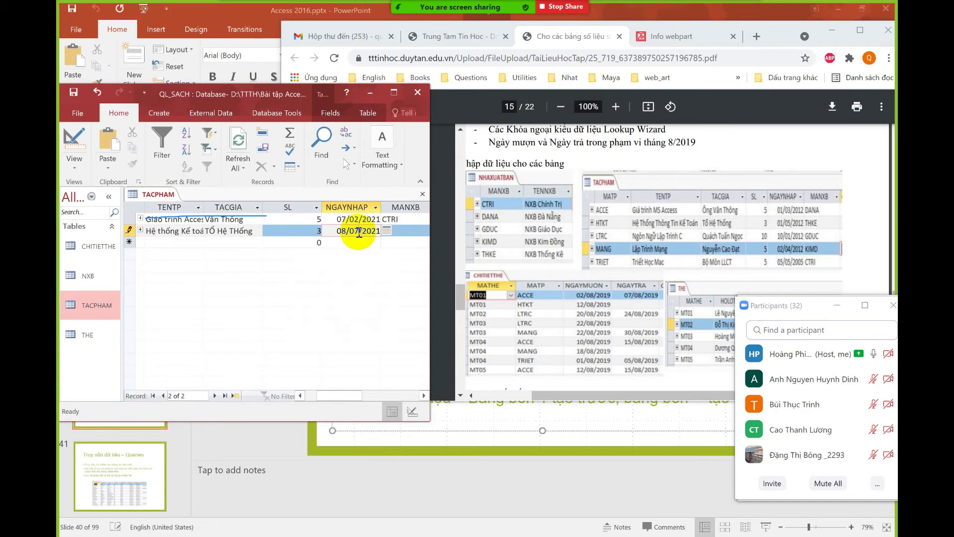
pyautogui.click(420, 231)
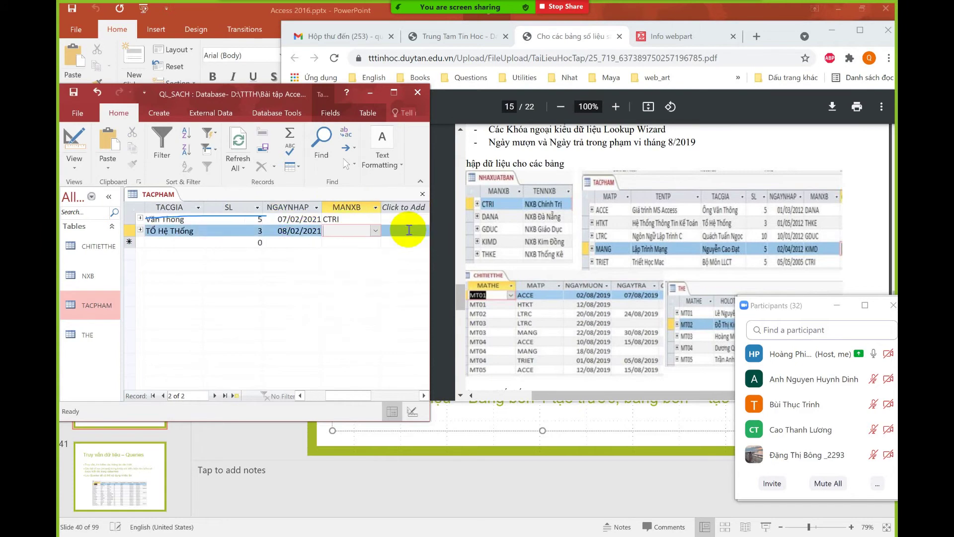
pyautogui.click(377, 232)
pyautogui.click(333, 243)
pyautogui.moveTo(338, 395); pyautogui.dragTo(318, 395)
# - Add book LTR 'Lập trình…' with its author, quantity 10, date 15/01/2021, publisher DANA
pyautogui.click(178, 242)
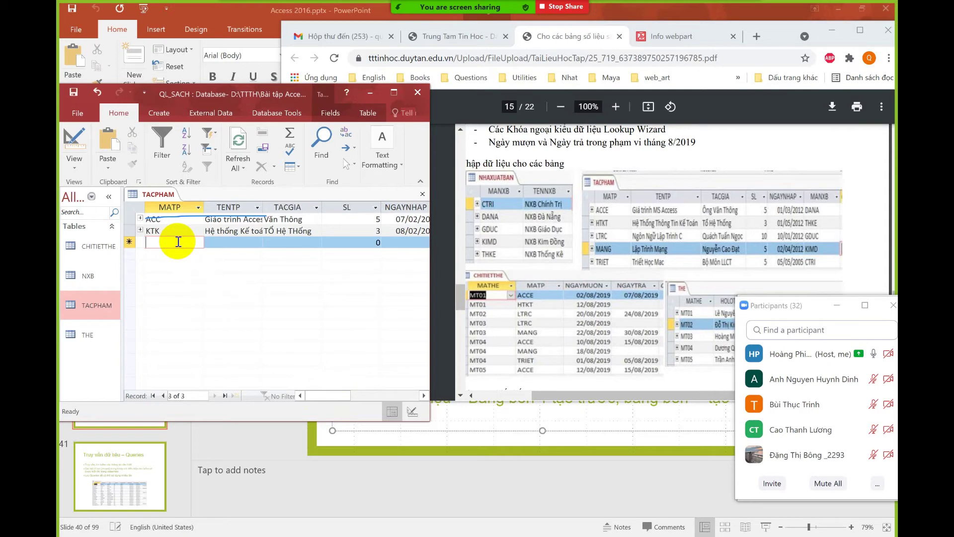
pyautogui.write('TR')
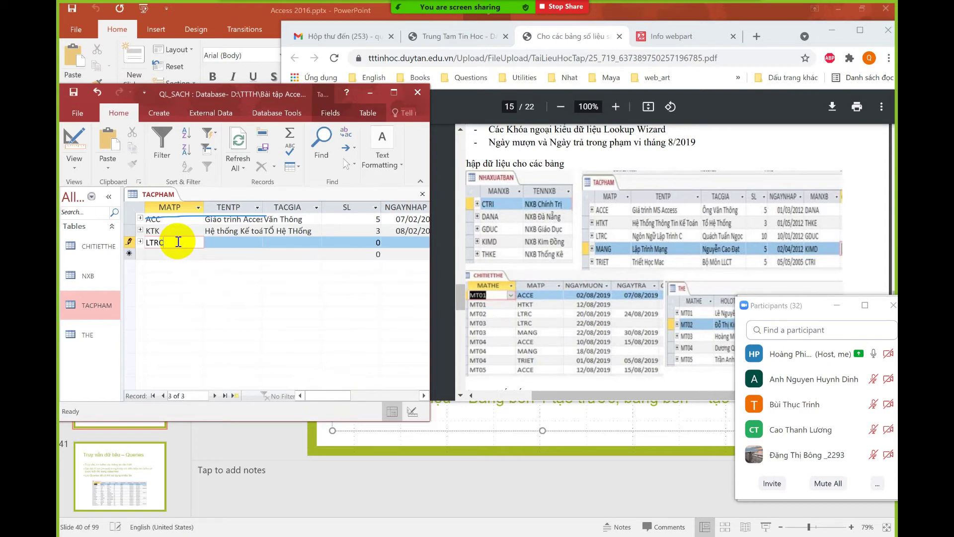
pyautogui.press('Tab')
pyautogui.write('Lập Tr')
pyautogui.press('Tab')
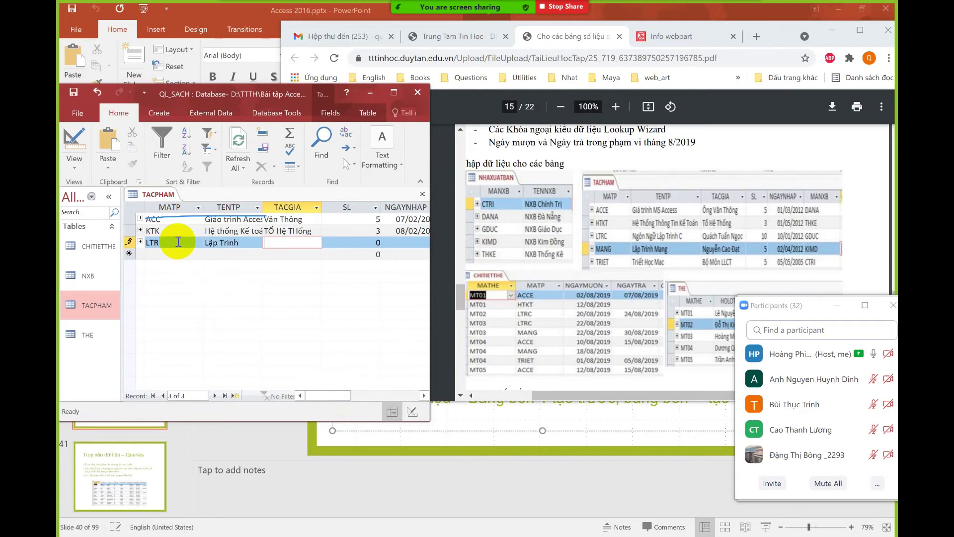
pyautogui.write('Tuấn Ngọc')
pyautogui.press('Tab')
pyautogui.write('10')
pyautogui.press('Tab')
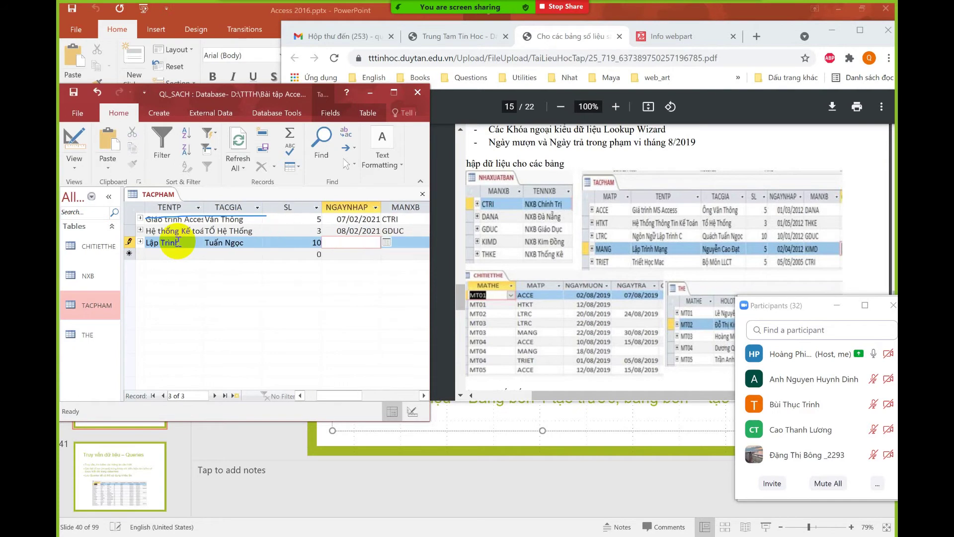
pyautogui.write('15/01/2021')
pyautogui.press('Tab')
pyautogui.click(376, 242)
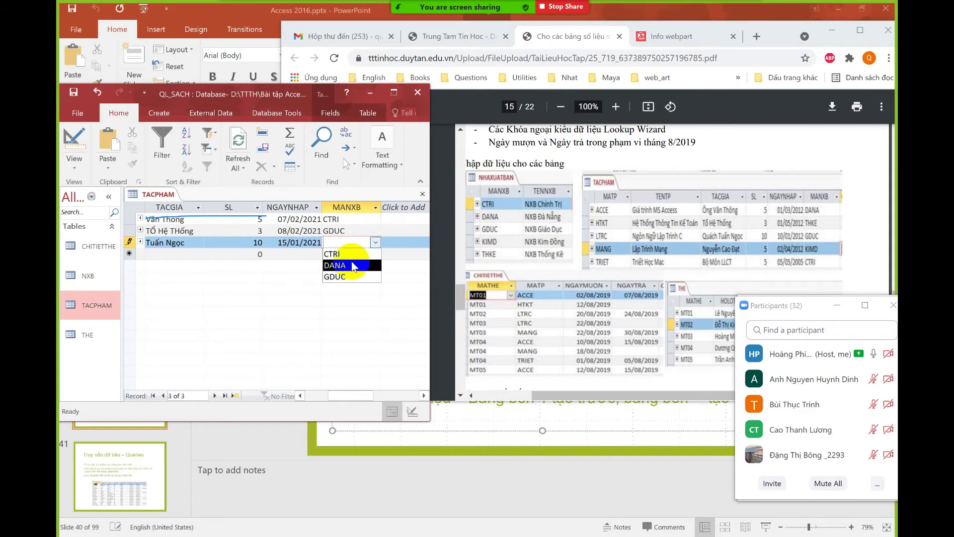
pyautogui.click(334, 260)
pyautogui.moveTo(338, 392); pyautogui.dragTo(316, 393)
# - Add book MA 'Lập trình Ma…' with its author, quantity 5, date 26/04/2021, publisher CTRI
pyautogui.click(181, 252)
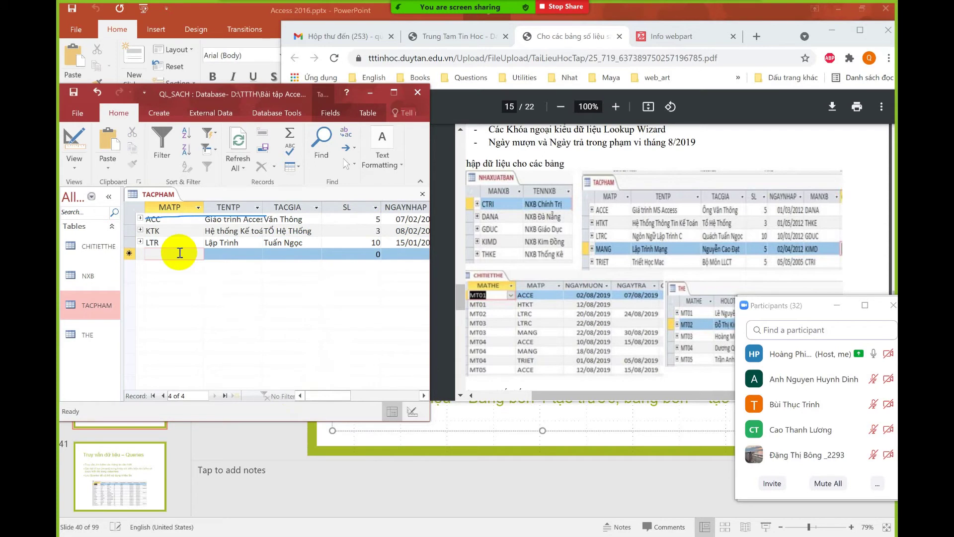
pyautogui.press('Tab')
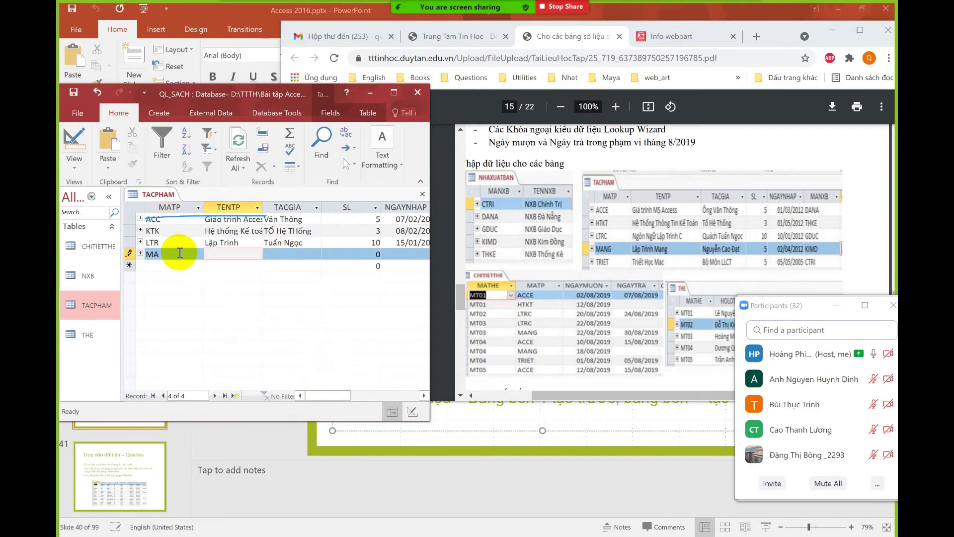
pyautogui.press('Tab')
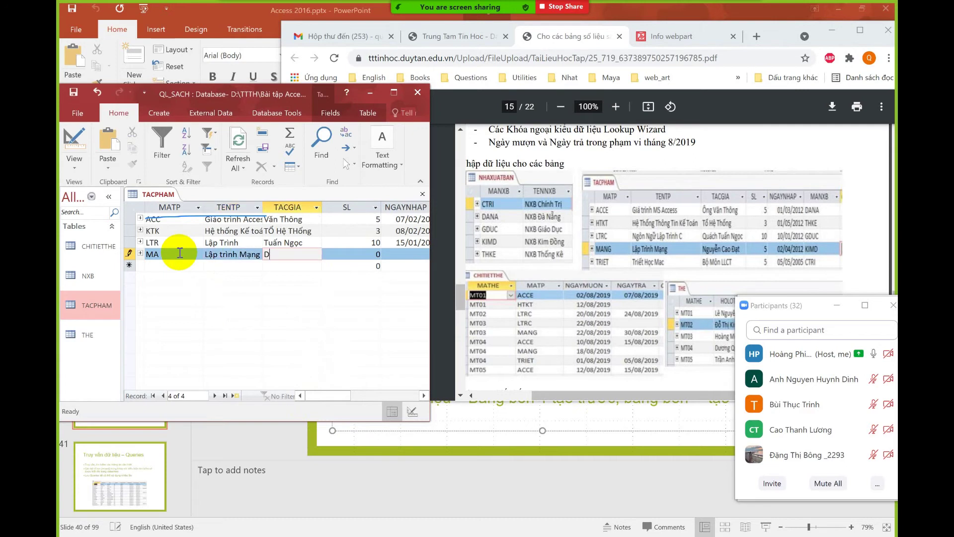
pyautogui.press('Tab')
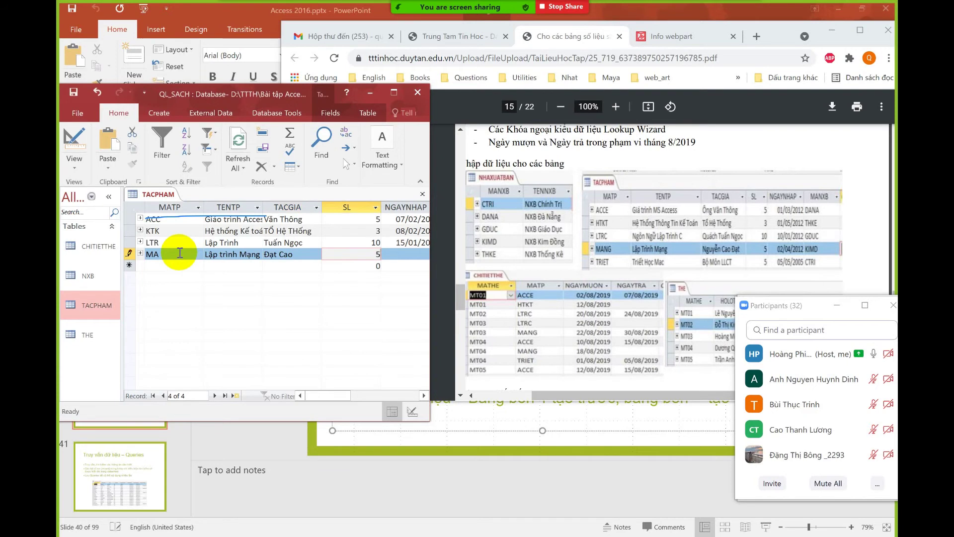
pyautogui.press('Tab')
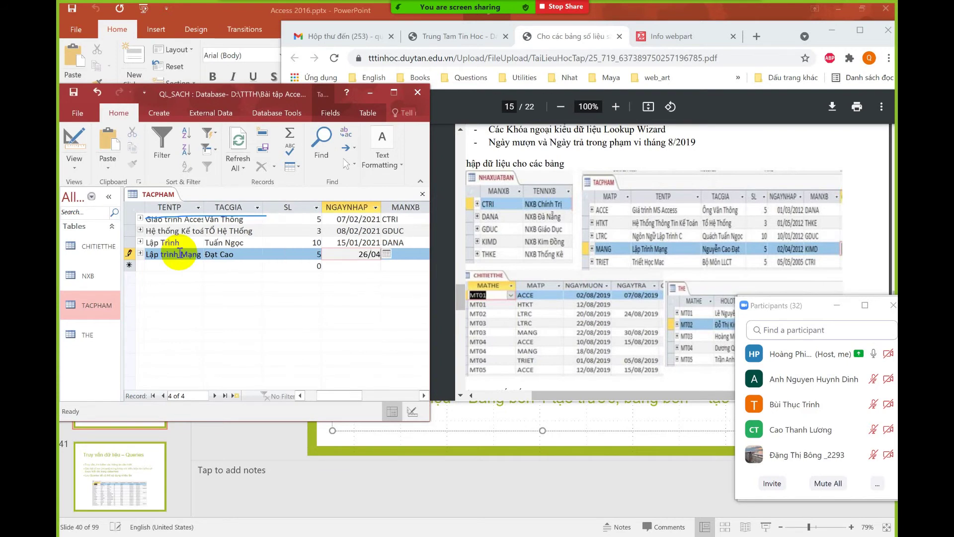
pyautogui.press('Tab')
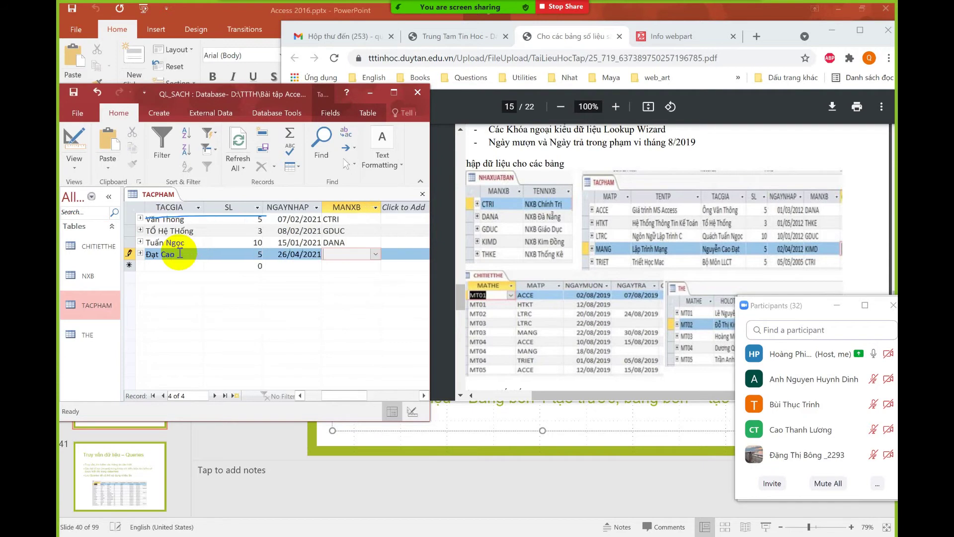
pyautogui.click(375, 254)
pyautogui.click(346, 298)
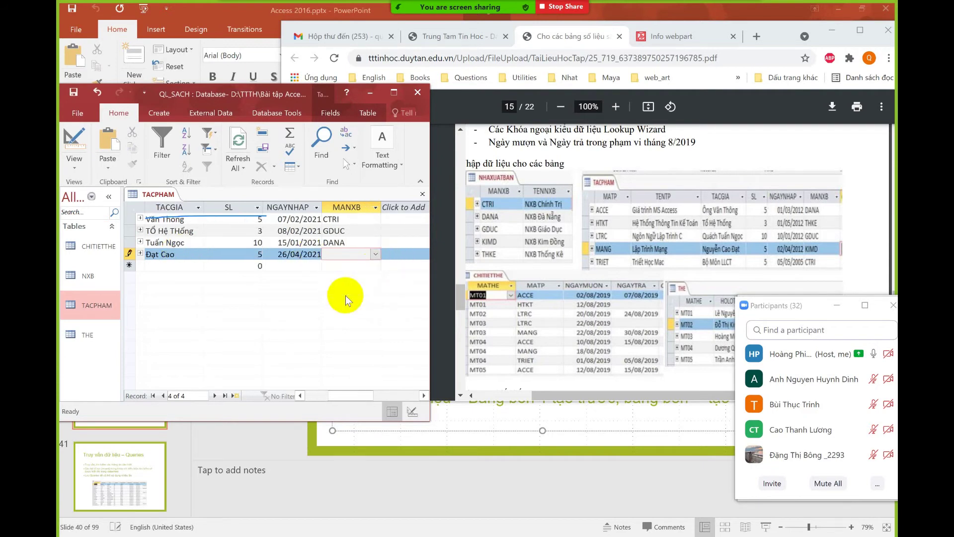
pyautogui.click(377, 255)
pyautogui.click(334, 288)
pyautogui.moveTo(348, 395); pyautogui.dragTo(323, 395)
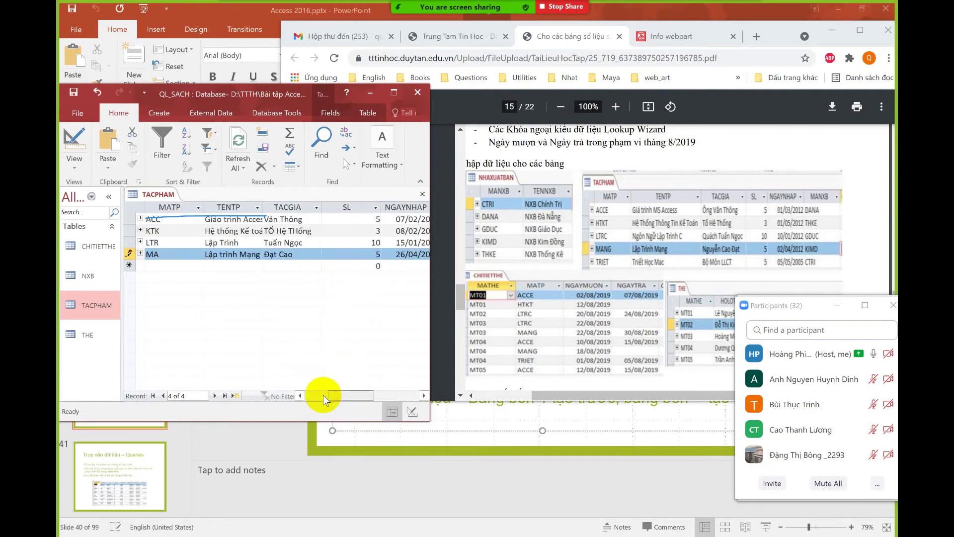
# - Add book TRI 'Triết học' with its author, quantity 5, date 30/04/2021, publisher CTRI
pyautogui.click(167, 267)
pyautogui.write('TRI')
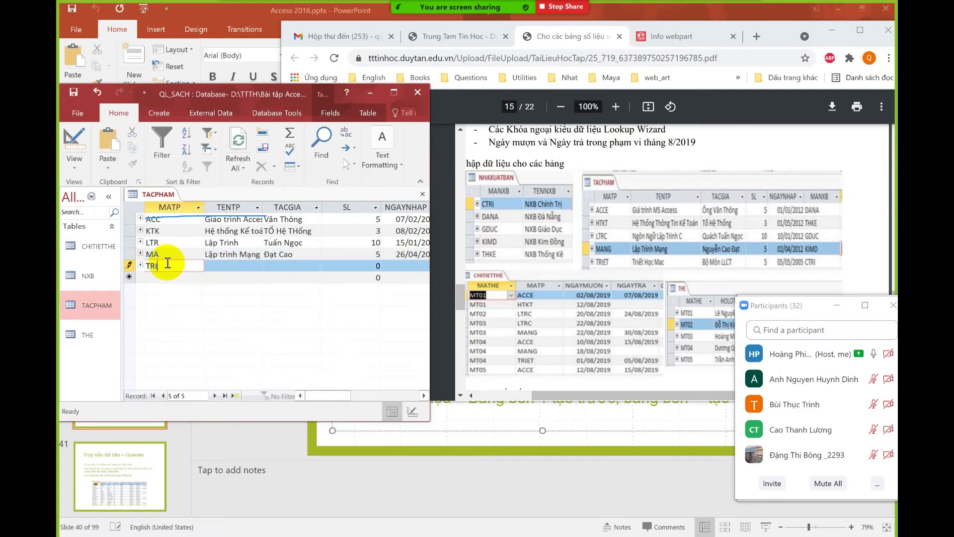
pyautogui.press('Tab')
pyautogui.write('Triế học')
pyautogui.press('Tab')
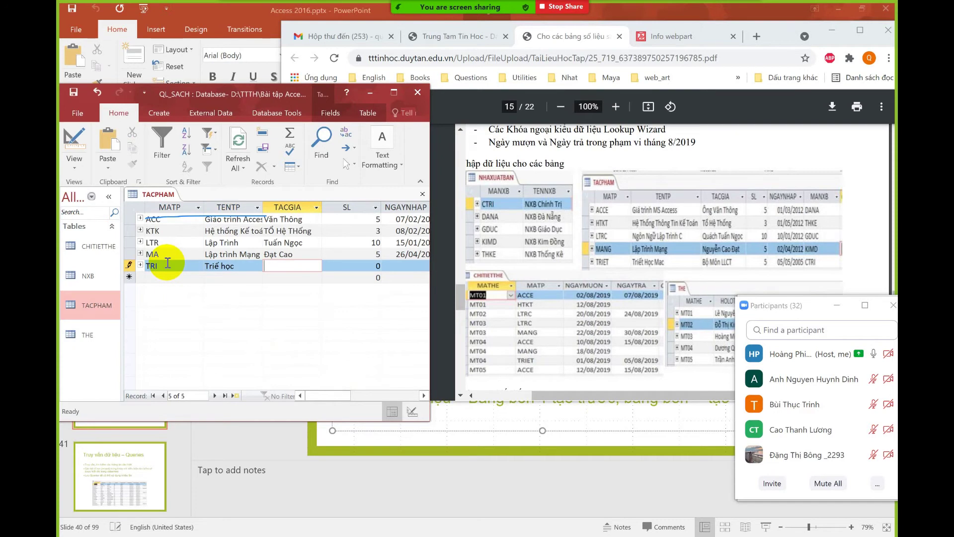
pyautogui.write('Văn Tháng')
pyautogui.press('Tab')
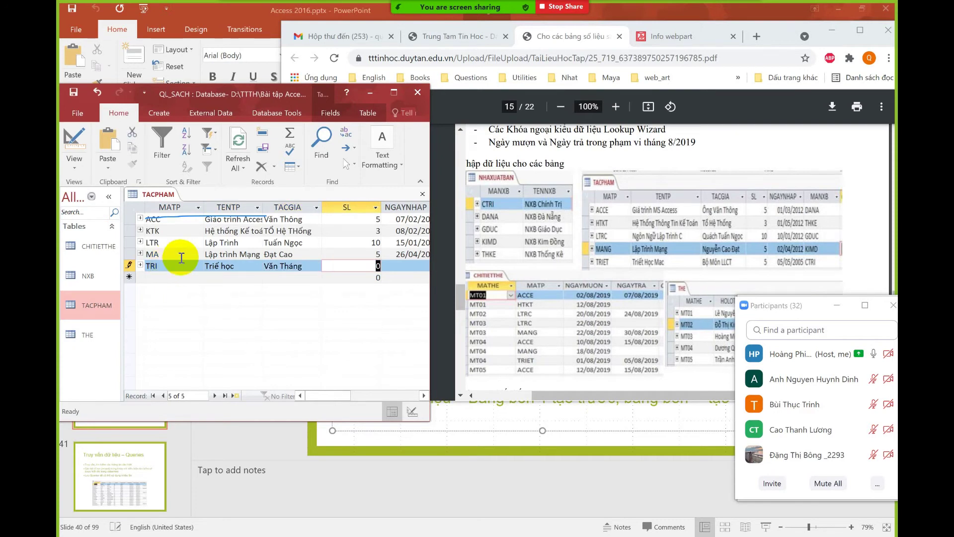
pyautogui.write('5')
pyautogui.press('Tab')
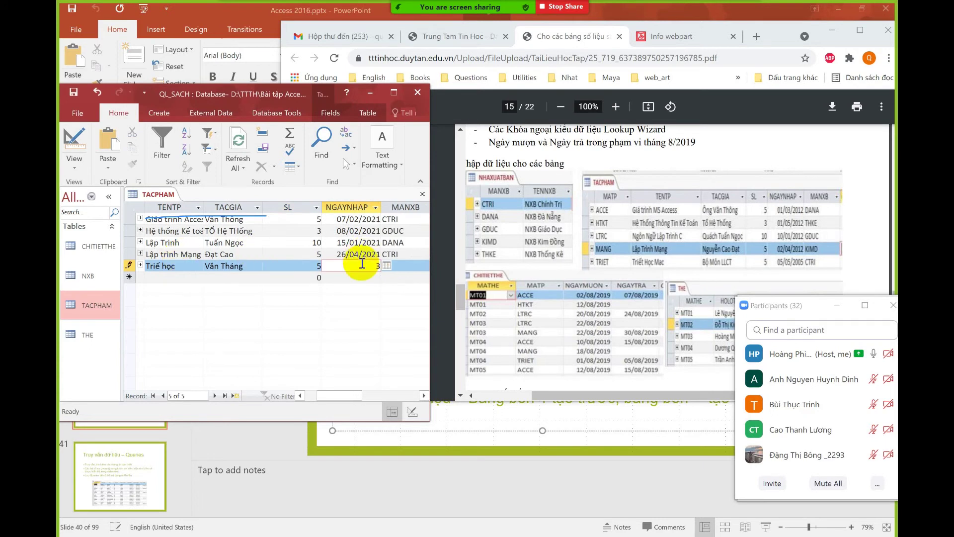
pyautogui.write('4/2021')
pyautogui.press('Tab')
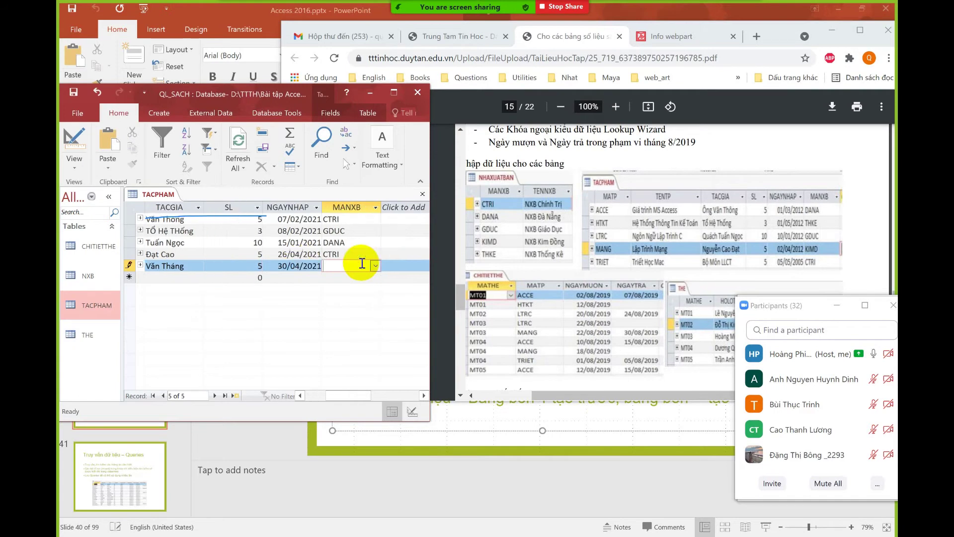
pyautogui.click(376, 266)
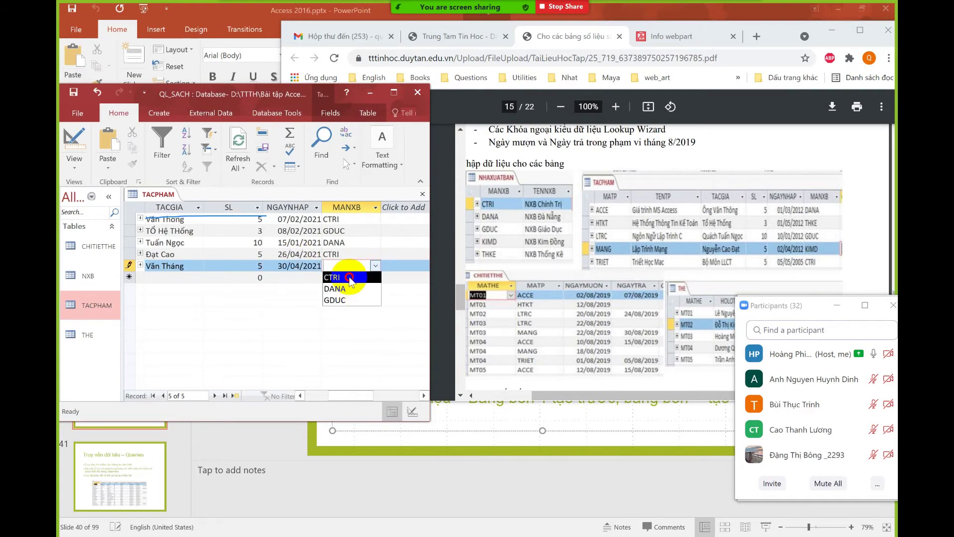
pyautogui.click(348, 275)
pyautogui.moveTo(342, 394); pyautogui.dragTo(303, 393)
# - Save the last record and close the TACPHAM table
pyautogui.rightClick(157, 198)
pyautogui.click(160, 196)
pyautogui.rightClick(159, 196)
pyautogui.click(164, 213)
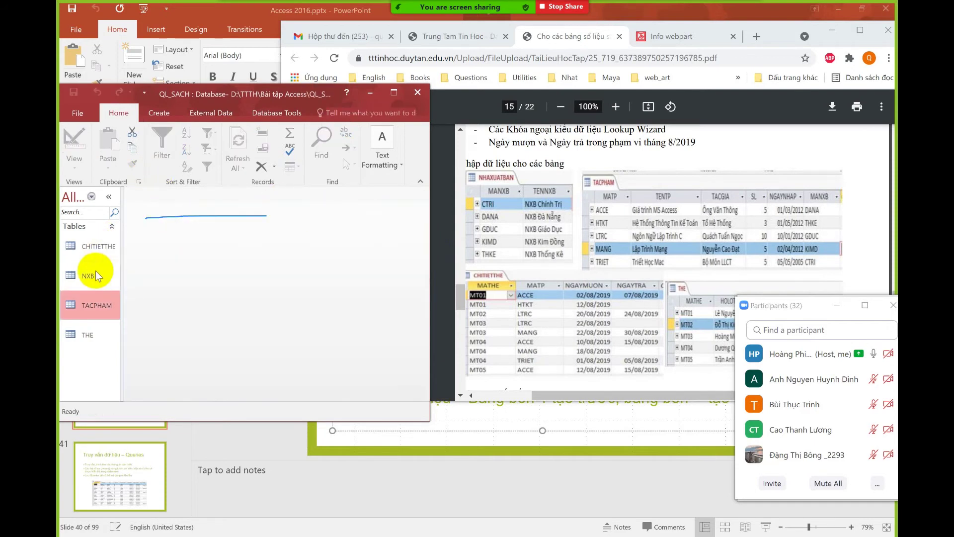
# - Open the THE table and enter card MT01 with its holder's name, address and phone number
pyautogui.doubleClick(89, 334)
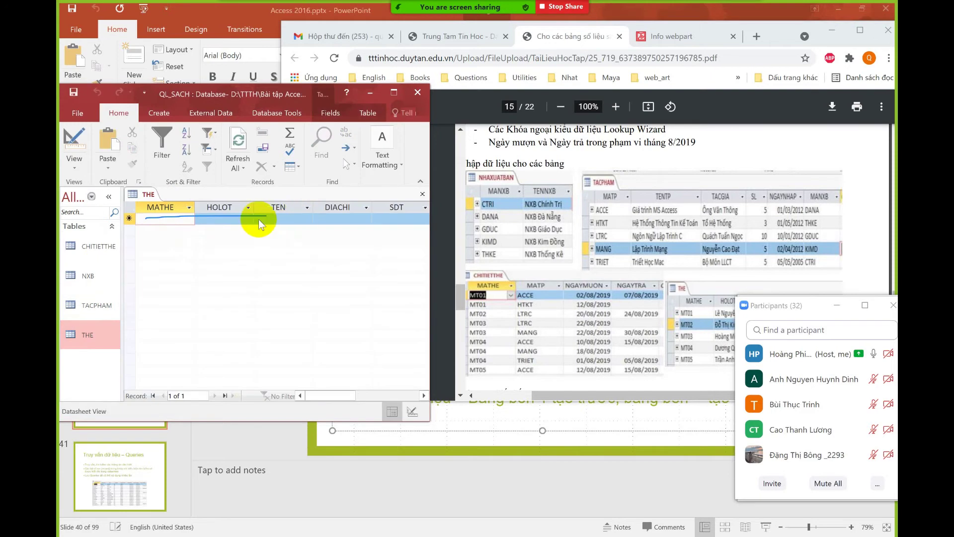
pyautogui.moveTo(768, 306); pyautogui.dragTo(781, 432)
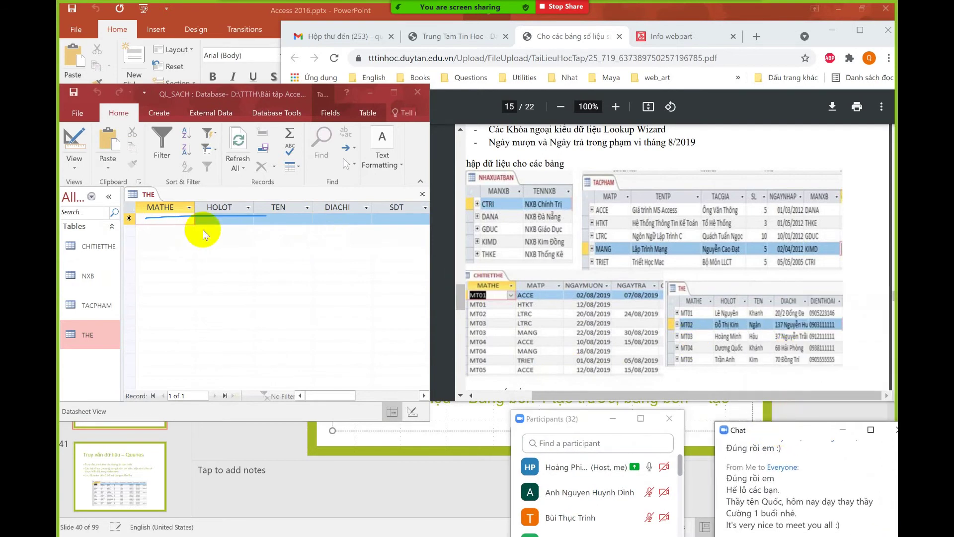
pyautogui.click(174, 219)
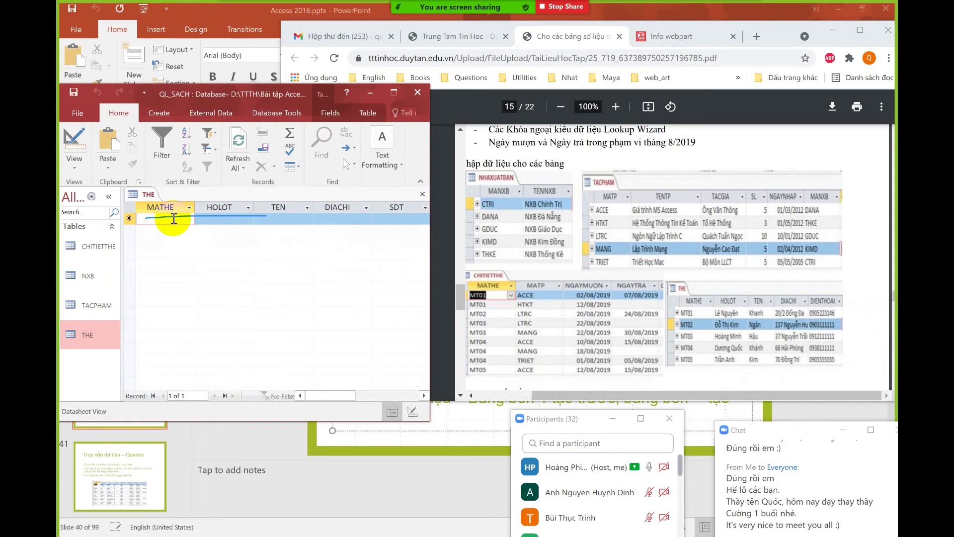
pyautogui.press('Tab')
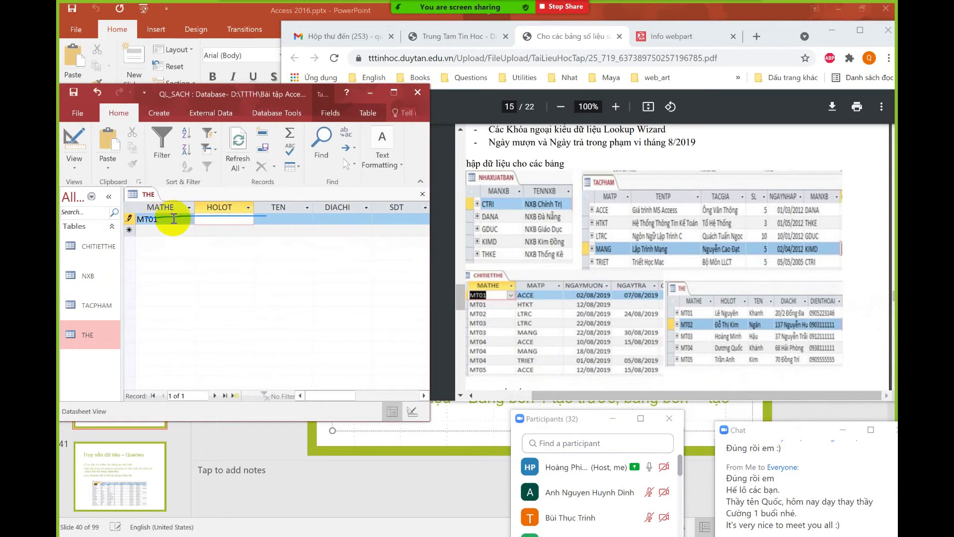
pyautogui.press('Tab')
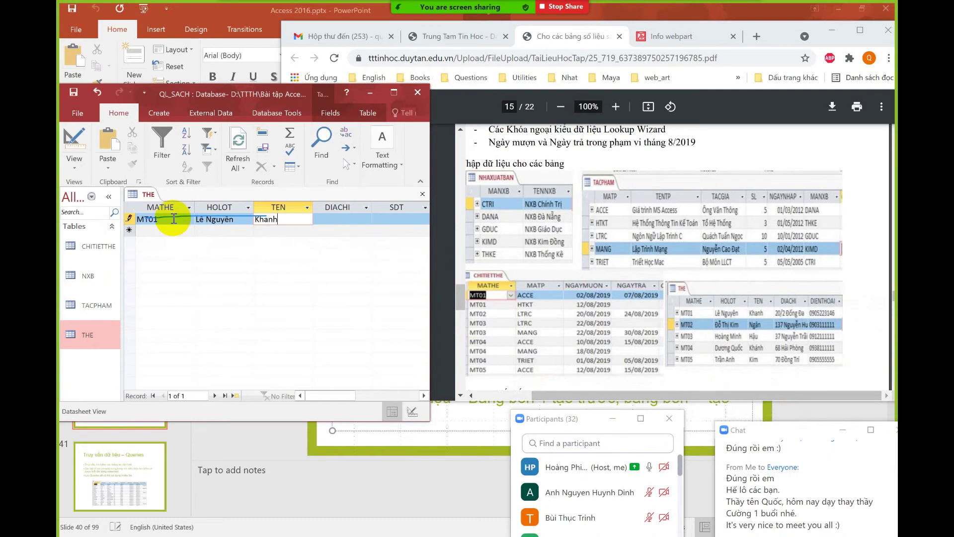
pyautogui.press('Tab')
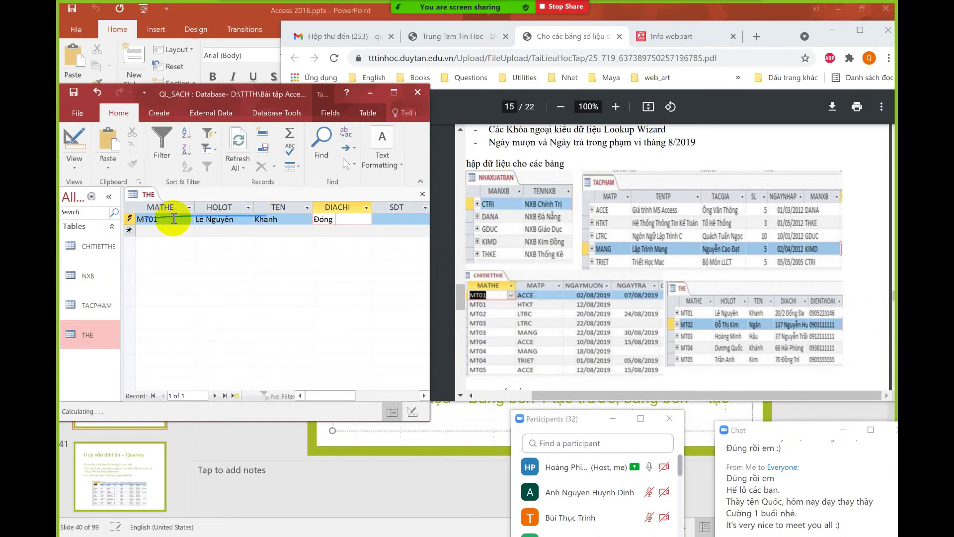
pyautogui.press('Tab')
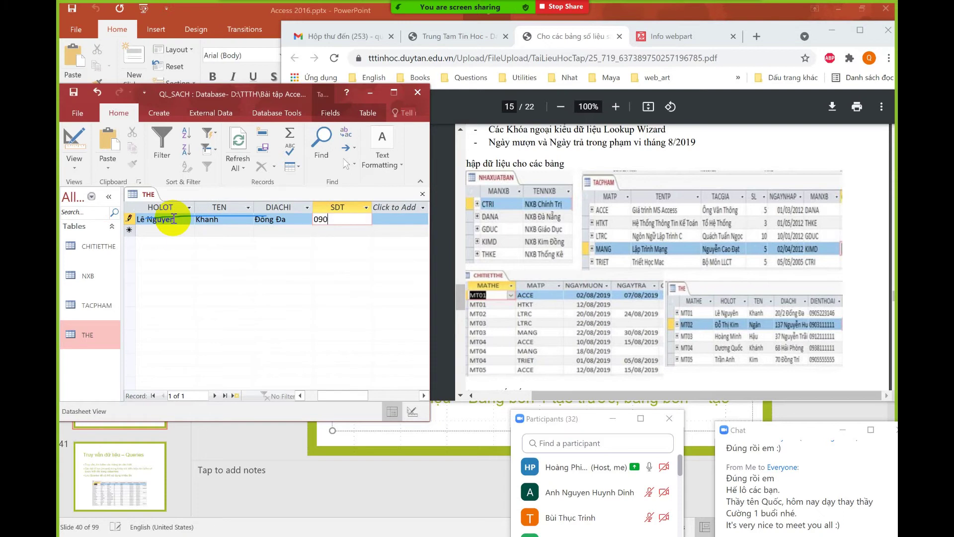
pyautogui.click(165, 230)
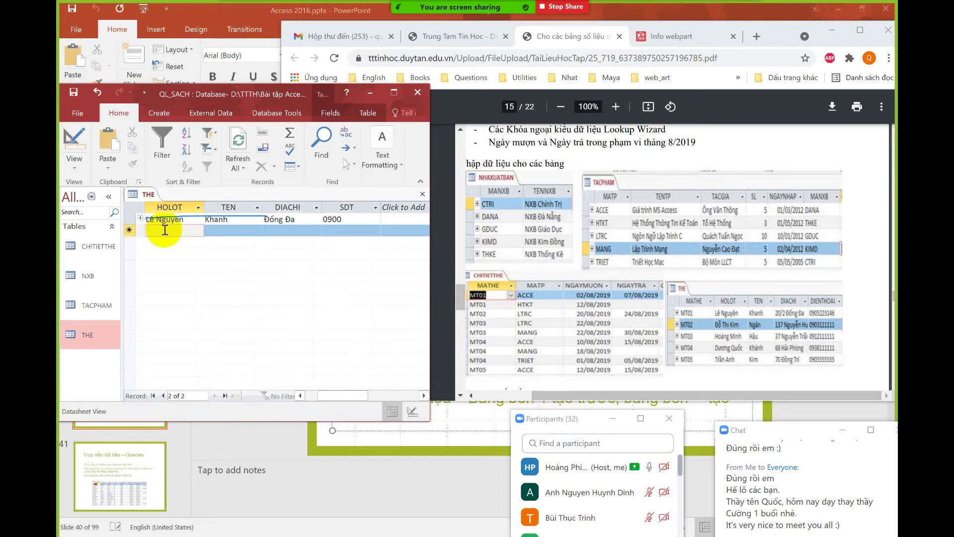
# - Add card MT02 with its holder's name, address and phone number, correcting the HOLOT value
pyautogui.write('MT02')
pyautogui.press('Tab')
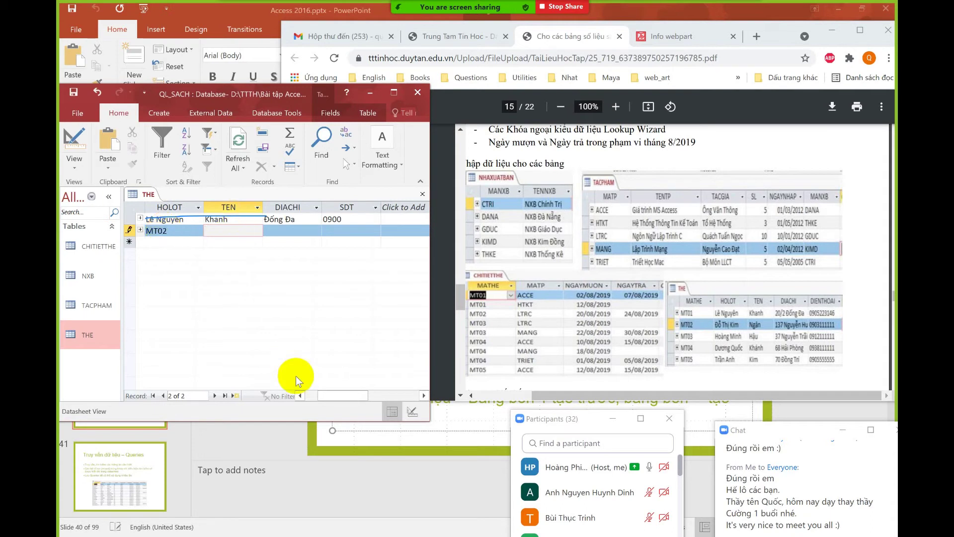
pyautogui.click(300, 396)
pyautogui.click(183, 234)
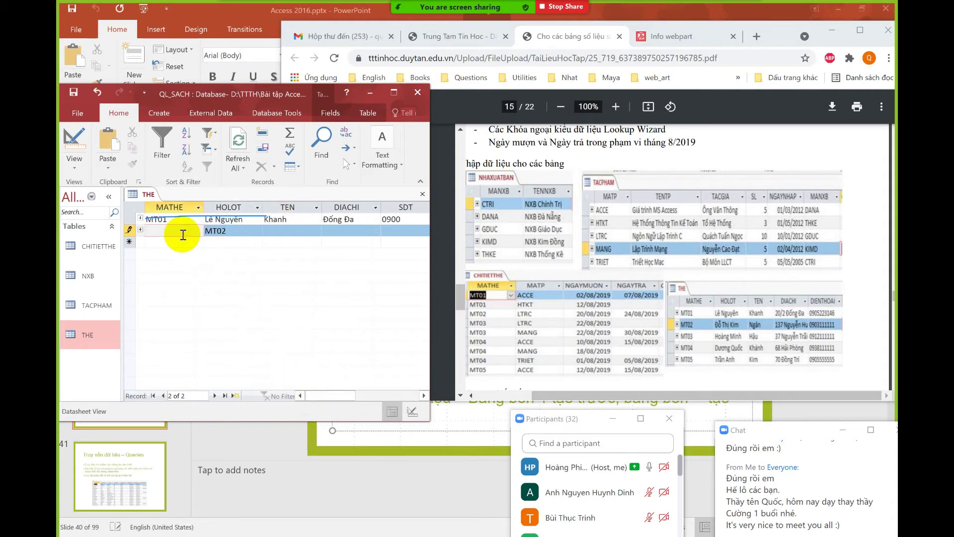
pyautogui.press('Tab')
pyautogui.write('Đ')
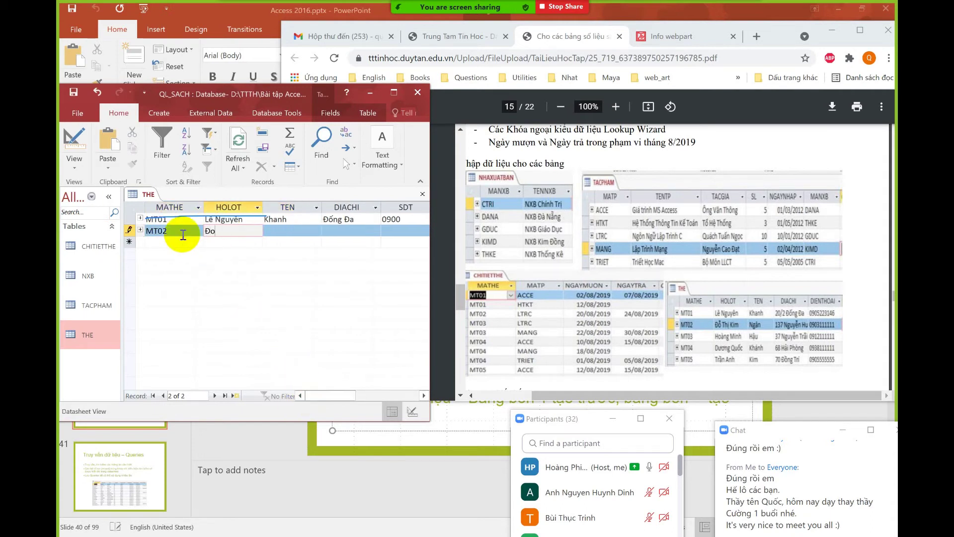
pyautogui.press('Tab')
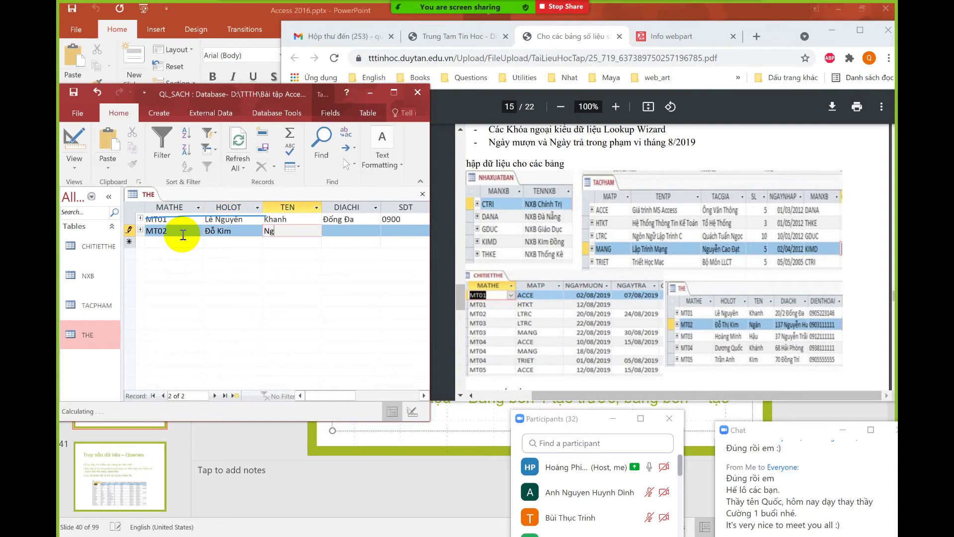
pyautogui.press('Tab')
pyautogui.write('Ha')
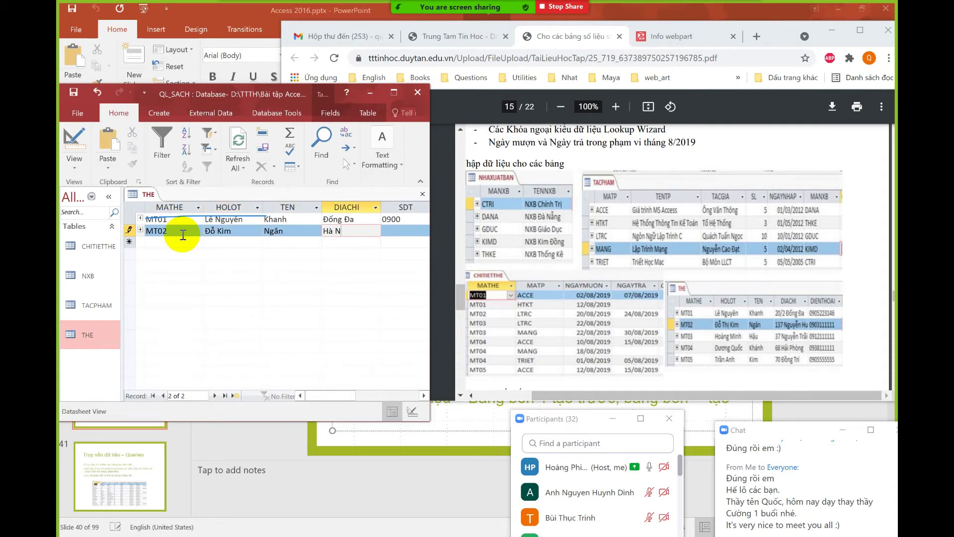
pyautogui.press('Tab')
pyautogui.write('0')
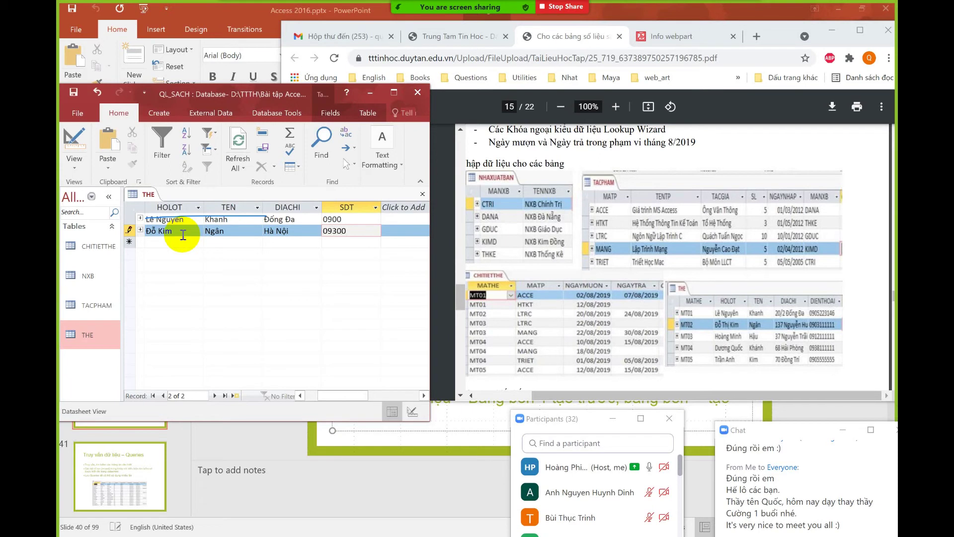
pyautogui.click(170, 242)
# - Clear the missing-MATHE warning and add card MT03 with holder's surname, given name, address and phone
pyautogui.write('M')
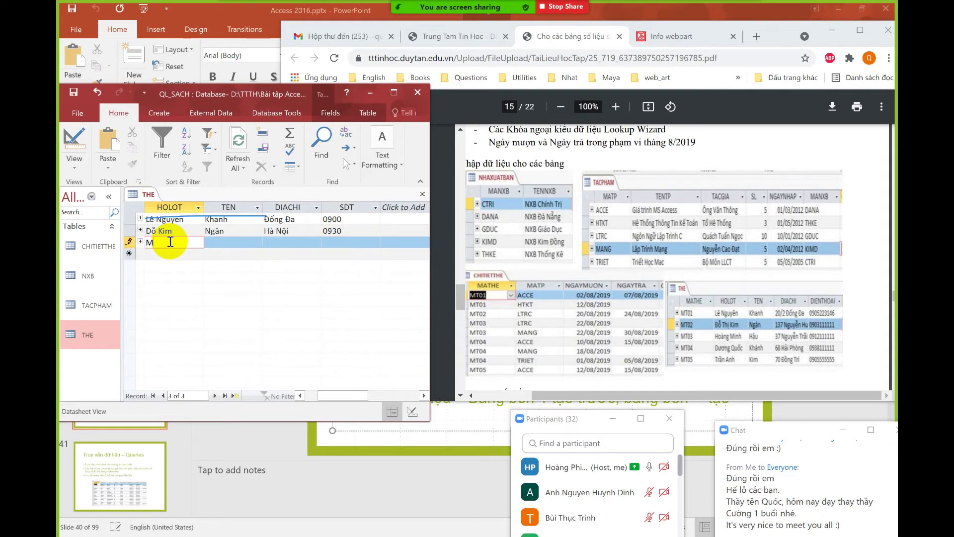
pyautogui.press('Tab')
pyautogui.press('Tab')
pyautogui.press('Tab')
pyautogui.press('Tab')
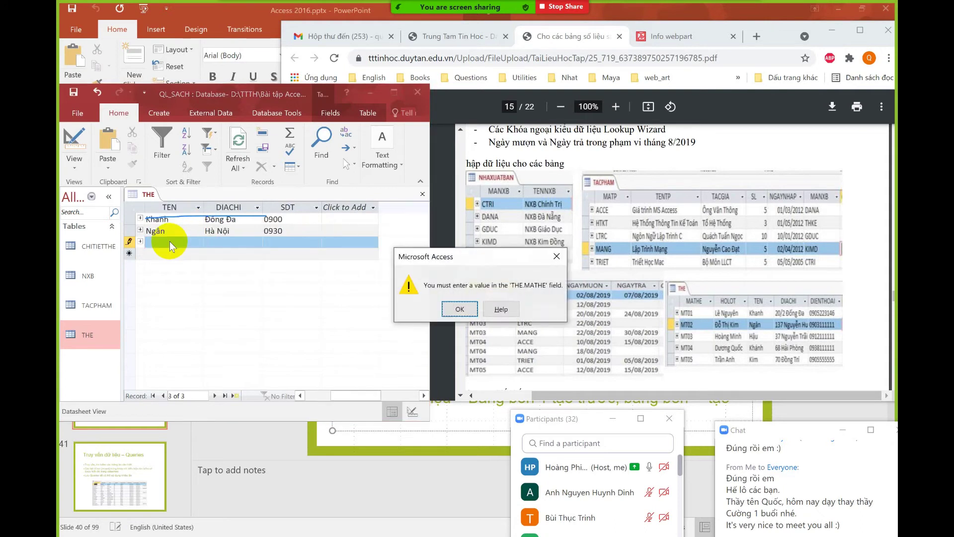
pyautogui.press('Return')
pyautogui.press('Home')
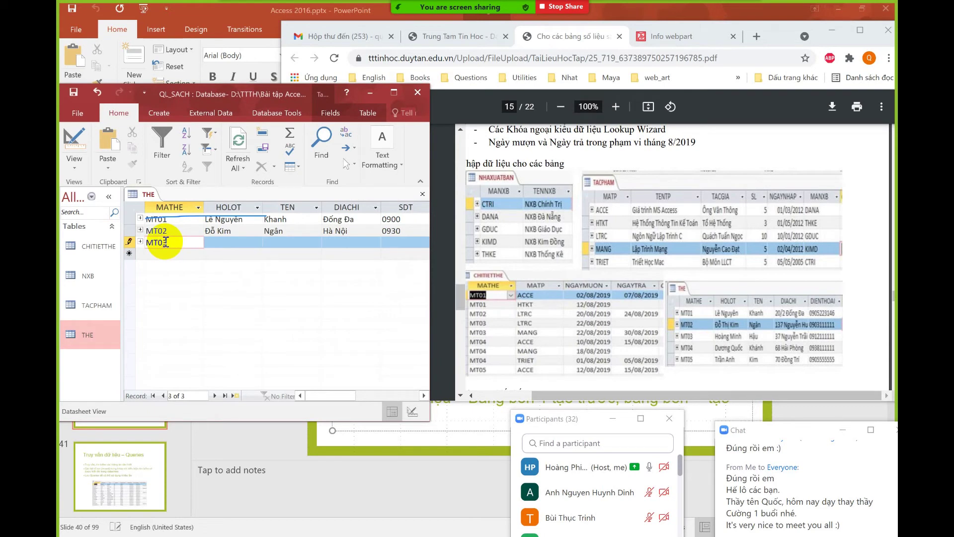
pyautogui.press('Tab')
pyautogui.write('Hoan')
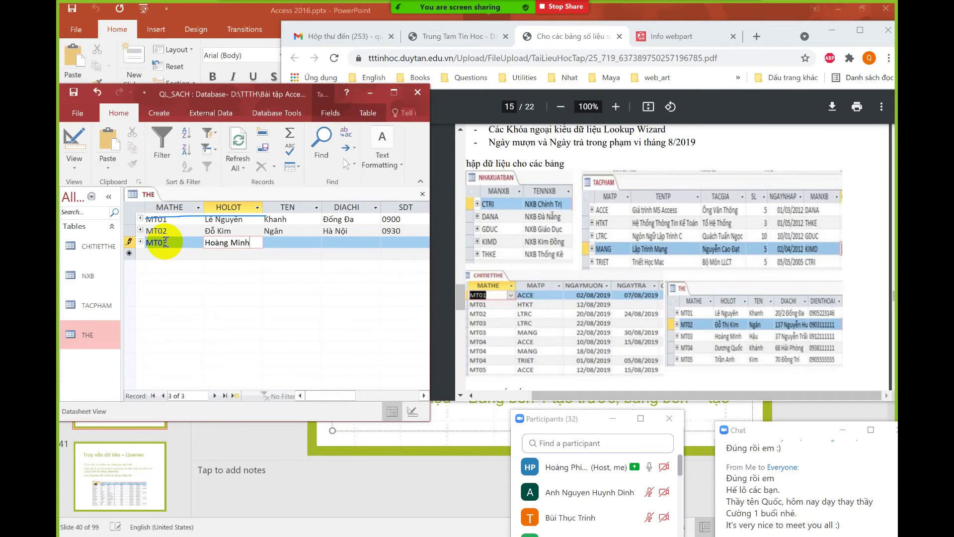
pyautogui.press('Tab')
pyautogui.write('Hâuj')
pyautogui.press('Tab')
pyautogui.write('Ngu')
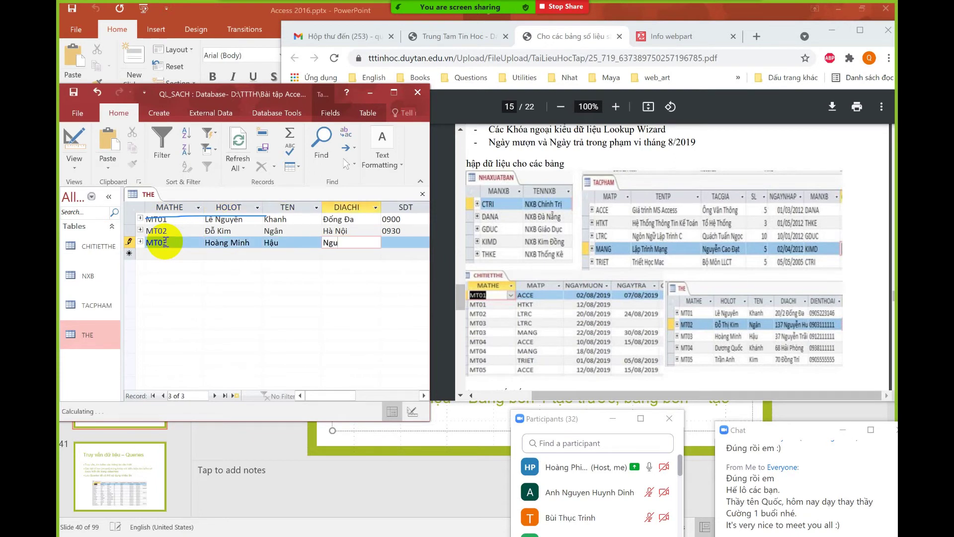
pyautogui.write('yễn Traãi')
pyautogui.press('Tab')
pyautogui.write('0910')
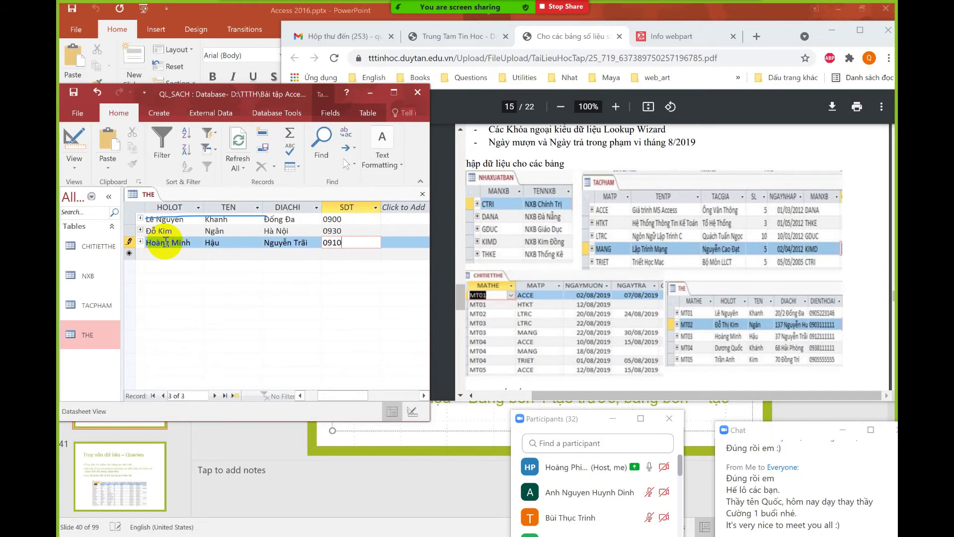
pyautogui.press('Tab')
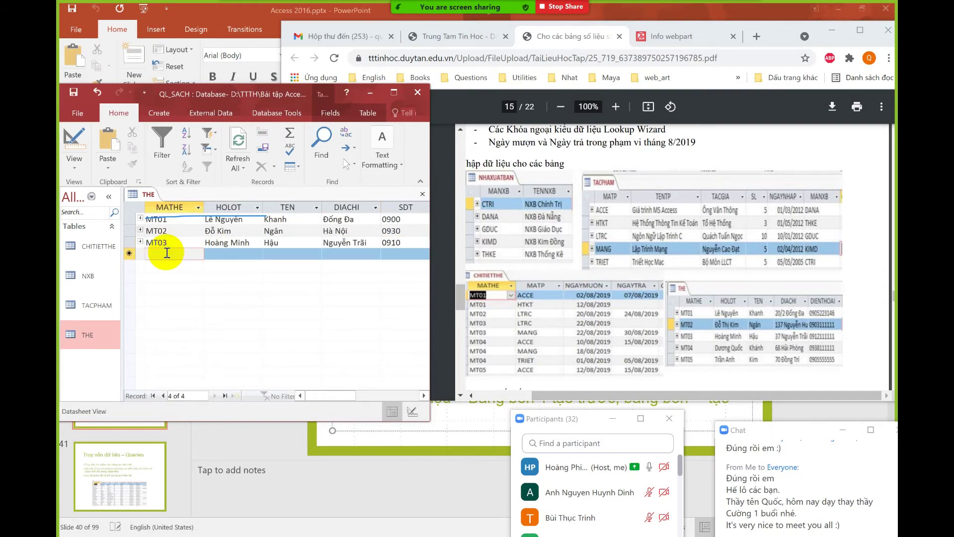
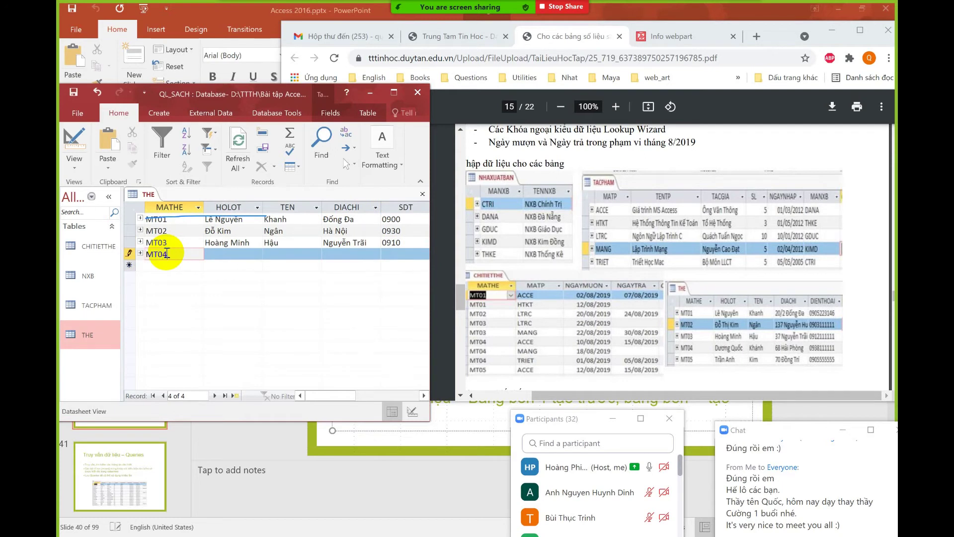
# - Add card MT04 with the holder's surname, given name and address
pyautogui.press('Tab')
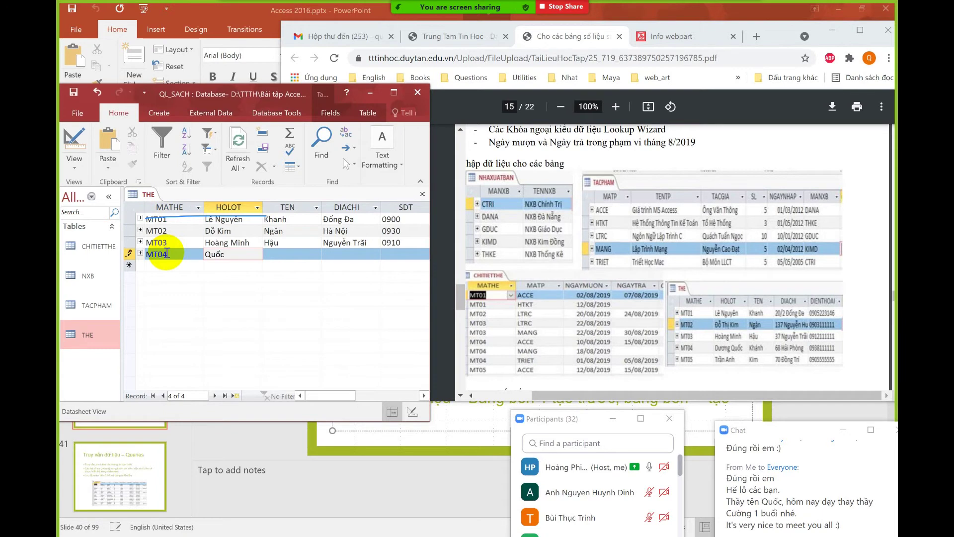
pyautogui.press('Tab')
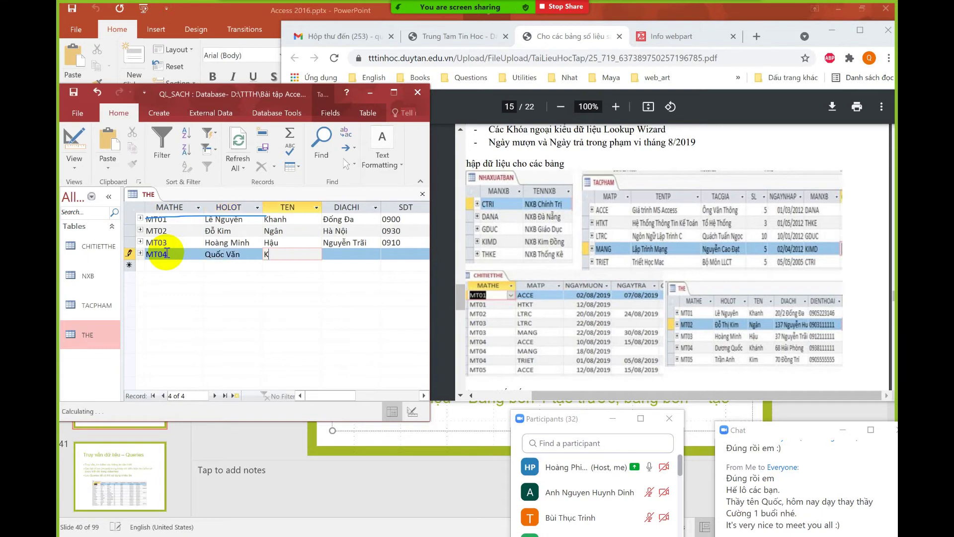
pyautogui.click(144, 254)
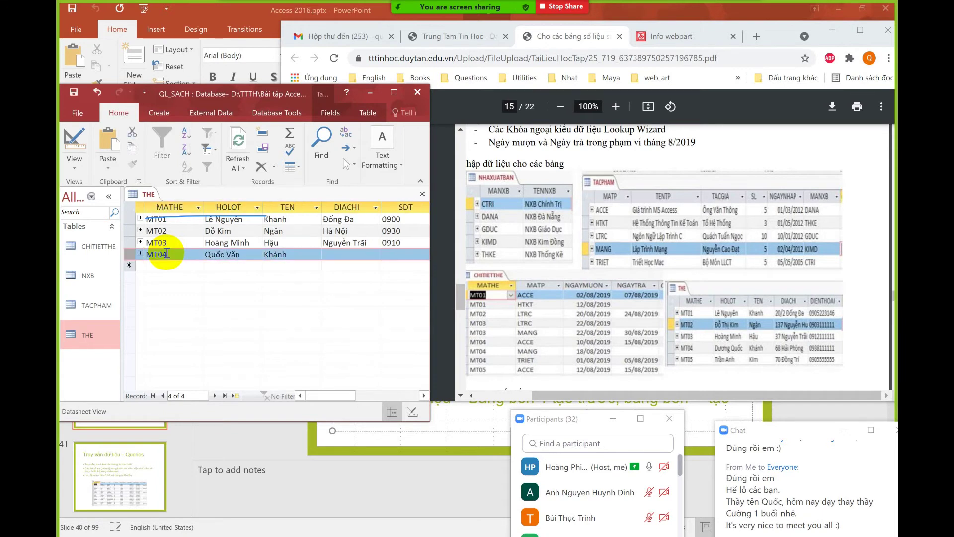
pyautogui.click(357, 255)
pyautogui.write('Hai')
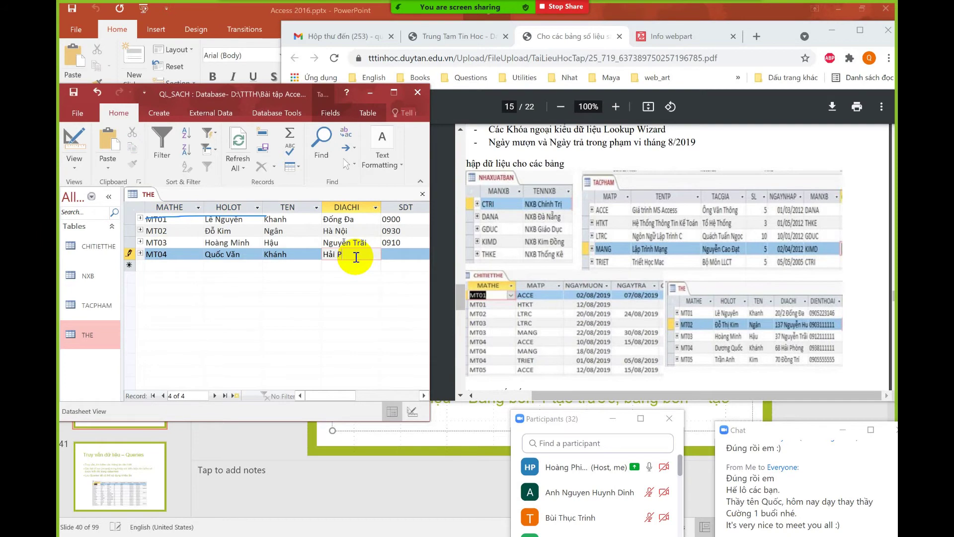
pyautogui.press('Tab')
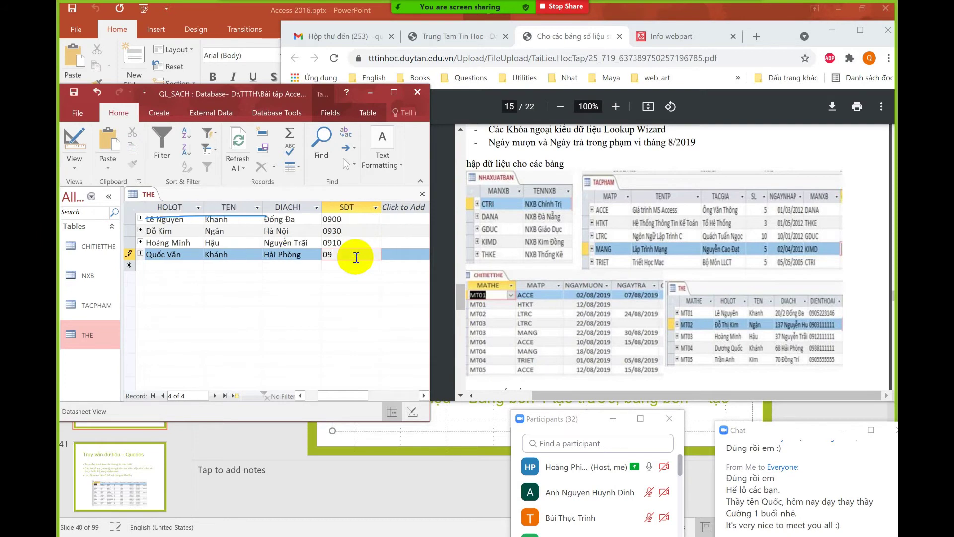
# - Close the THE table from its tab's context menu
pyautogui.rightClick(148, 196)
pyautogui.click(144, 194)
pyautogui.rightClick(144, 196)
pyautogui.click(166, 244)
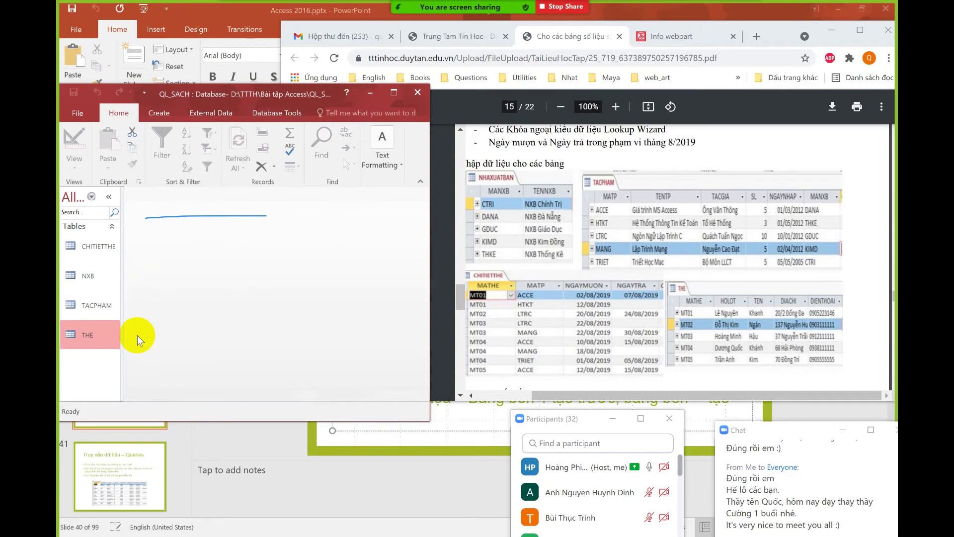
# - Open CHITIETTHE and add loan MT01 borrowing LTR from 07/07/2021 to 09/07/2021
pyautogui.click(102, 248)
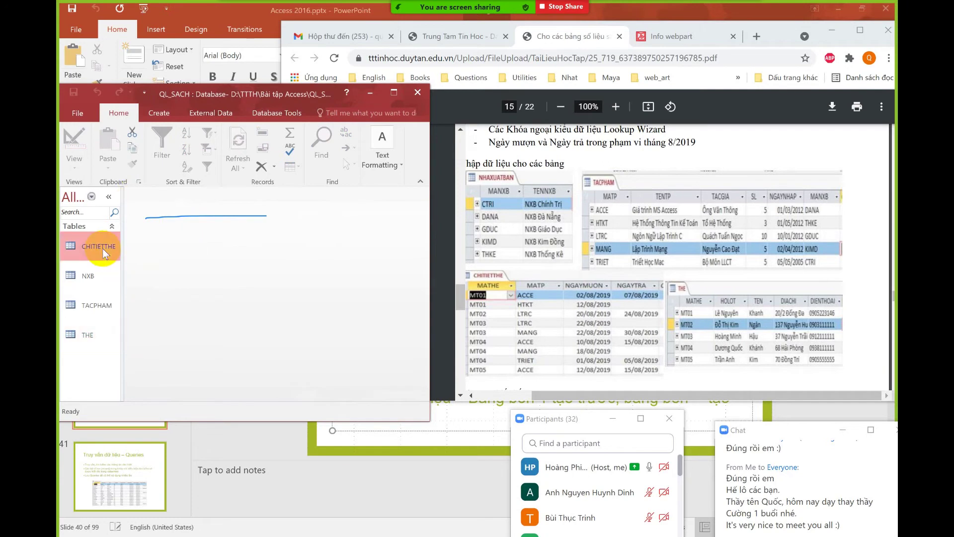
pyautogui.doubleClick(103, 249)
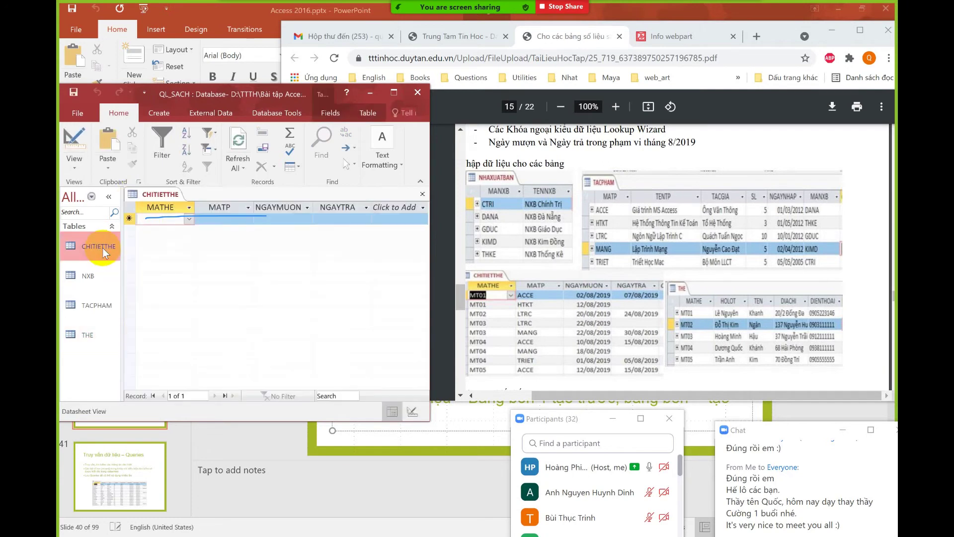
pyautogui.click(189, 220)
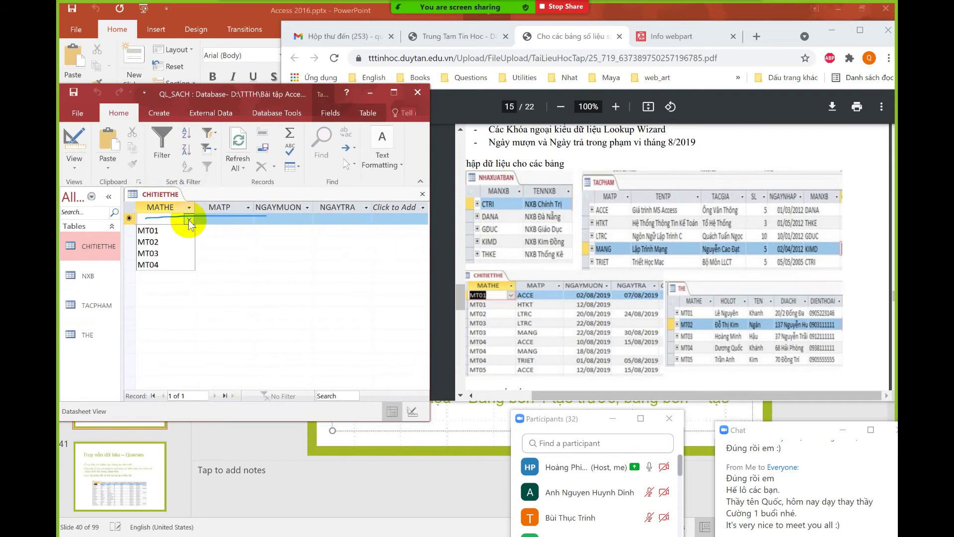
pyautogui.click(149, 195)
pyautogui.click(191, 224)
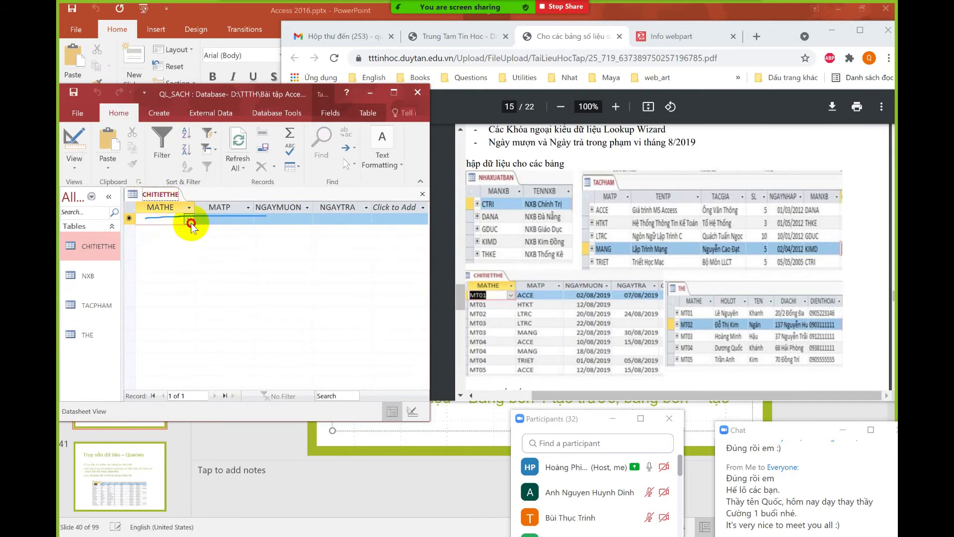
pyautogui.click(180, 229)
pyautogui.click(218, 219)
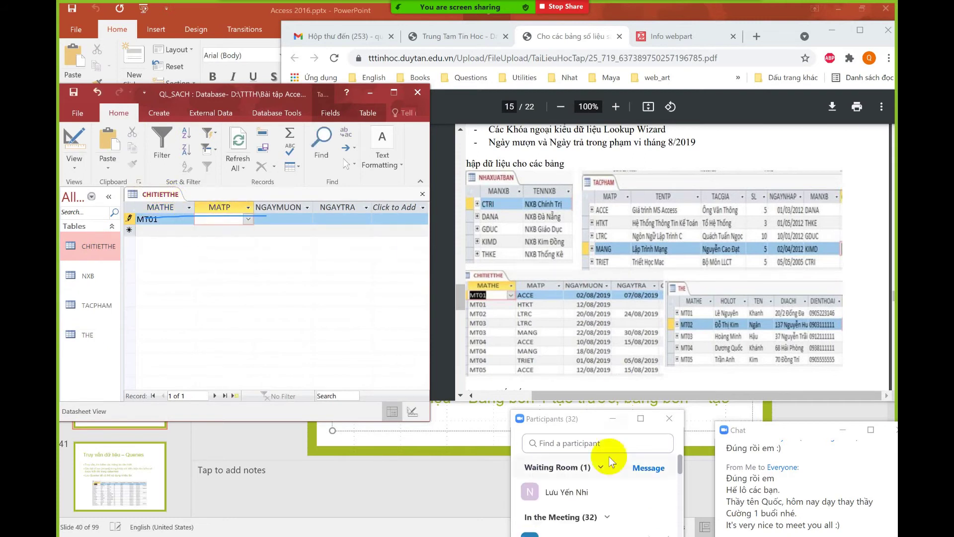
pyautogui.click(610, 496)
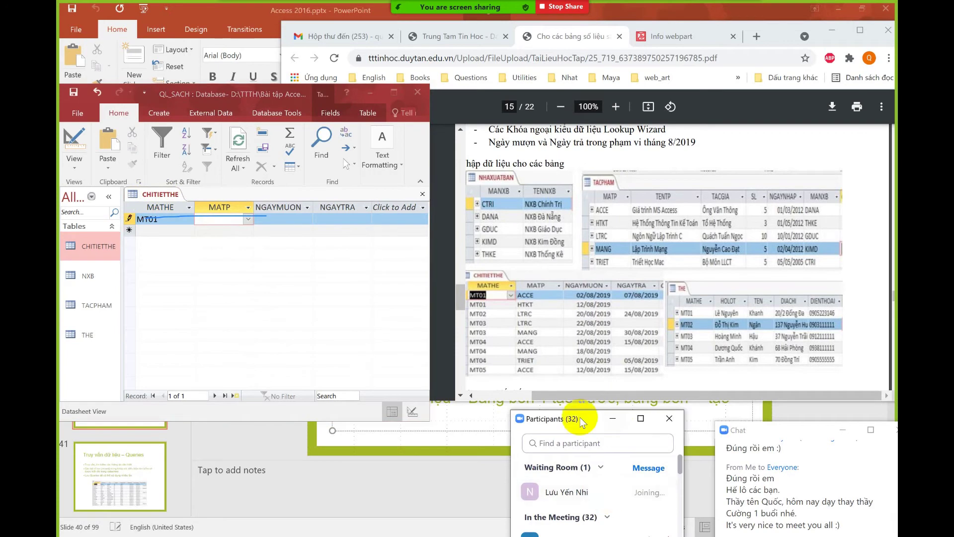
pyautogui.click(249, 223)
pyautogui.click(243, 251)
pyautogui.click(282, 219)
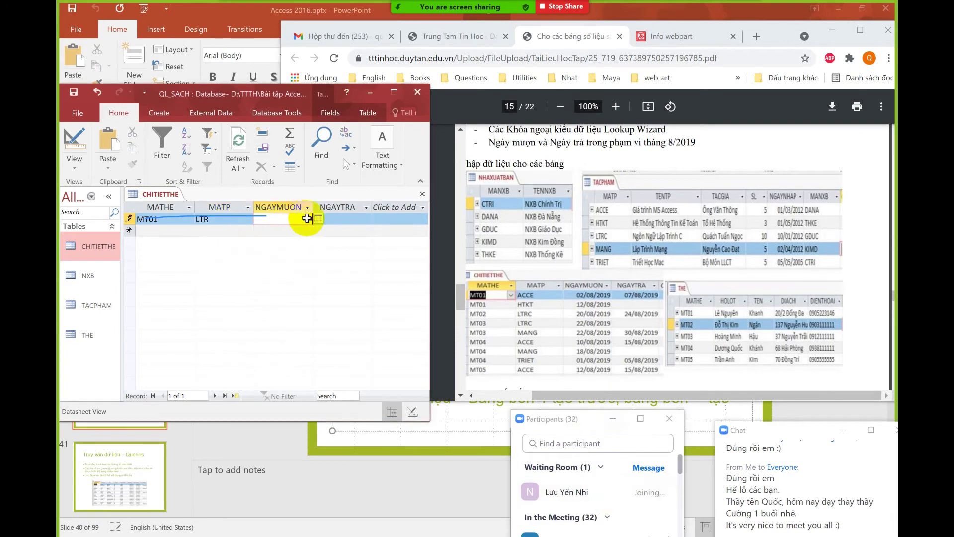
pyautogui.click(318, 219)
pyautogui.click(273, 251)
pyautogui.click(353, 219)
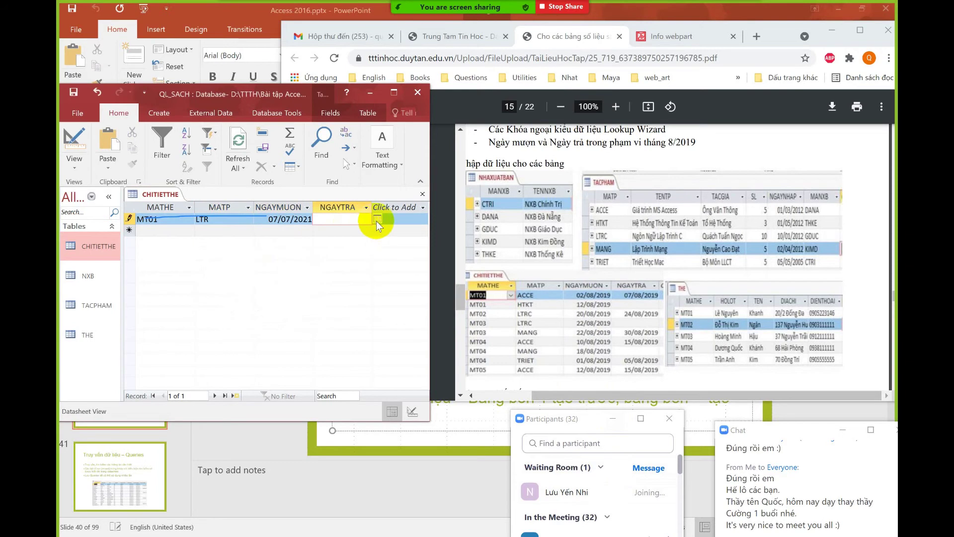
pyautogui.click(376, 220)
pyautogui.click(357, 260)
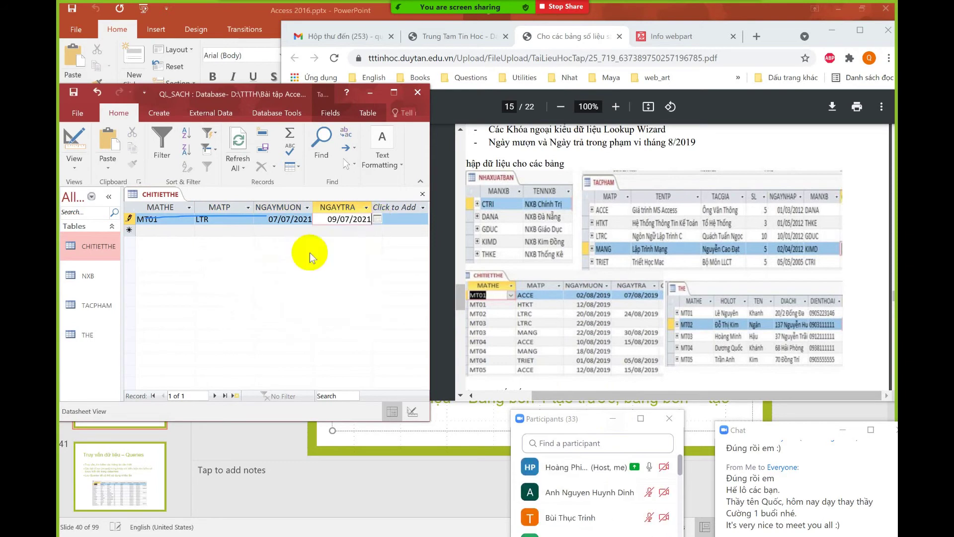
# - Add loan MT02 borrowing MA with borrow date 06/07/2021
pyautogui.click(180, 230)
pyautogui.click(188, 230)
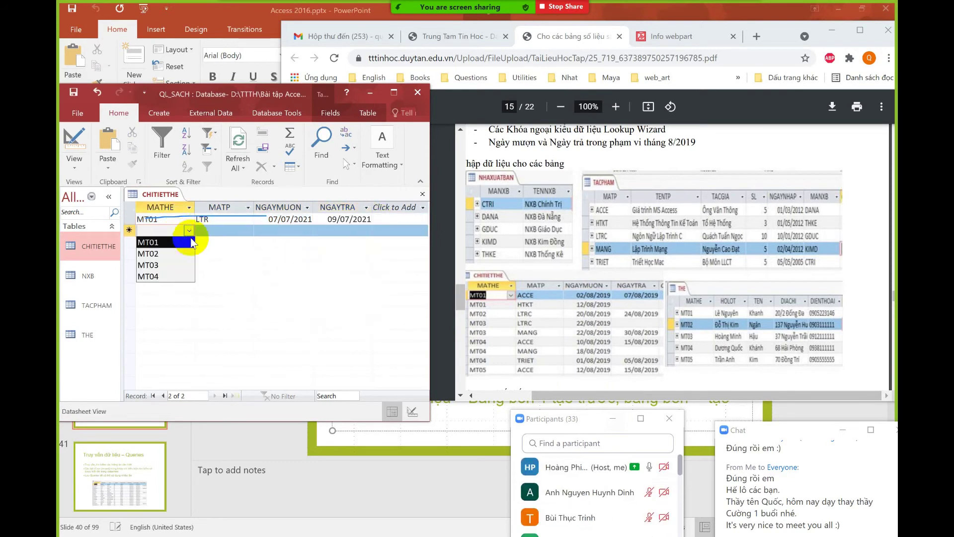
pyautogui.click(173, 254)
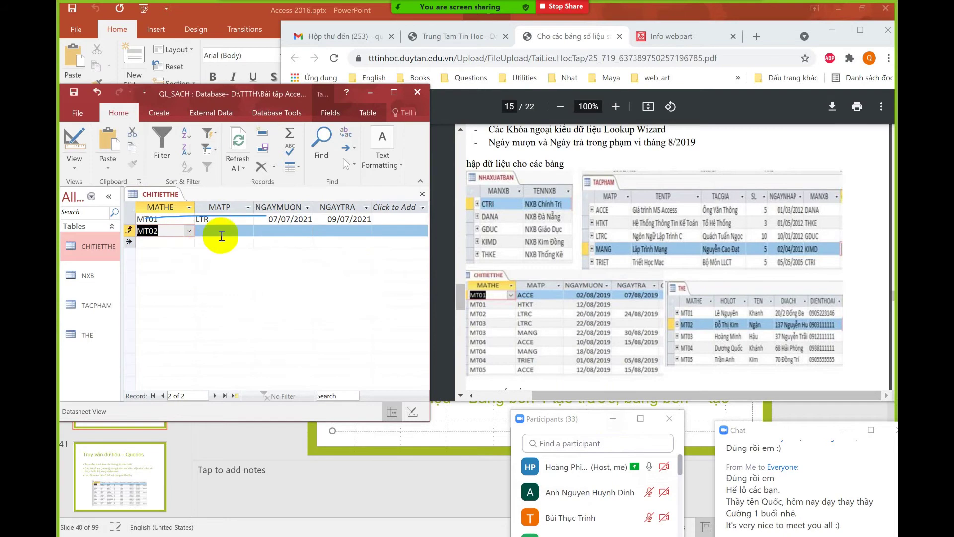
pyautogui.click(221, 231)
pyautogui.click(248, 231)
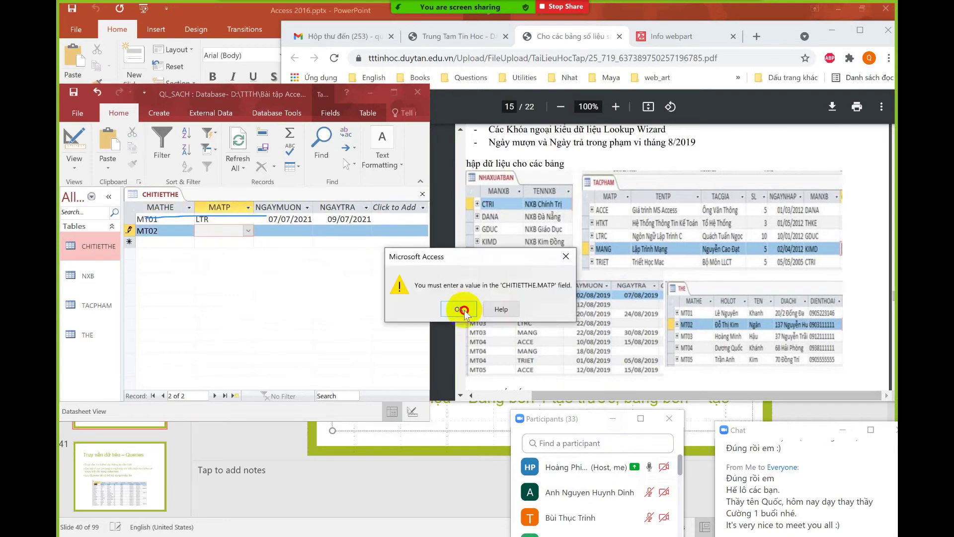
pyautogui.click(462, 310)
pyautogui.click(248, 231)
pyautogui.click(233, 272)
pyautogui.click(281, 227)
pyautogui.click(317, 230)
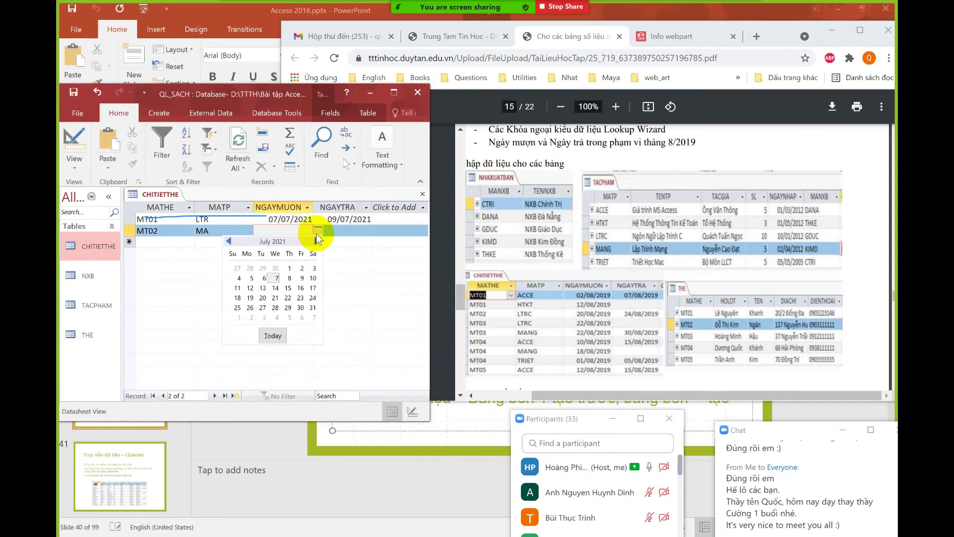
pyautogui.click(265, 278)
# - Add loan MT03 borrowing LTR from 16/07/2021 to 29/07/2021
pyautogui.click(188, 241)
pyautogui.click(189, 242)
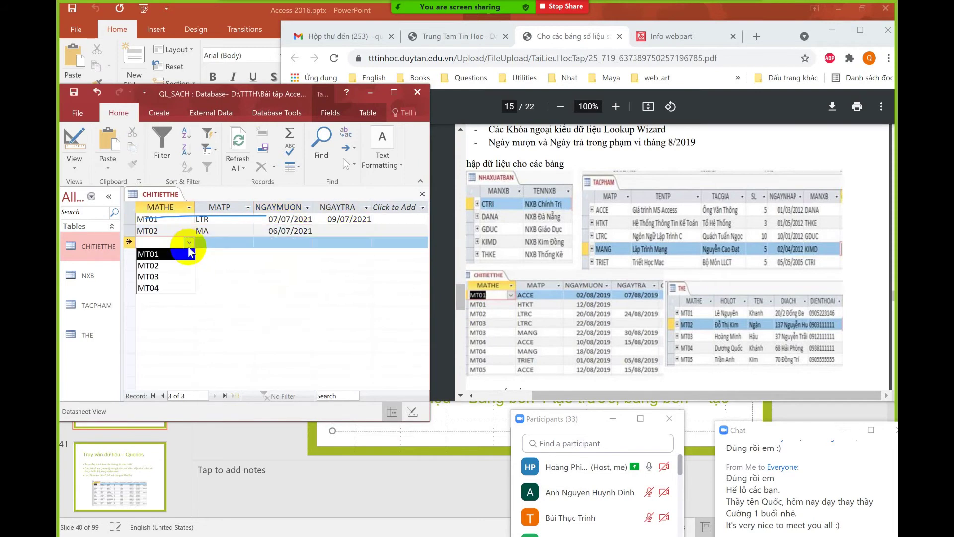
pyautogui.click(169, 287)
pyautogui.click(228, 238)
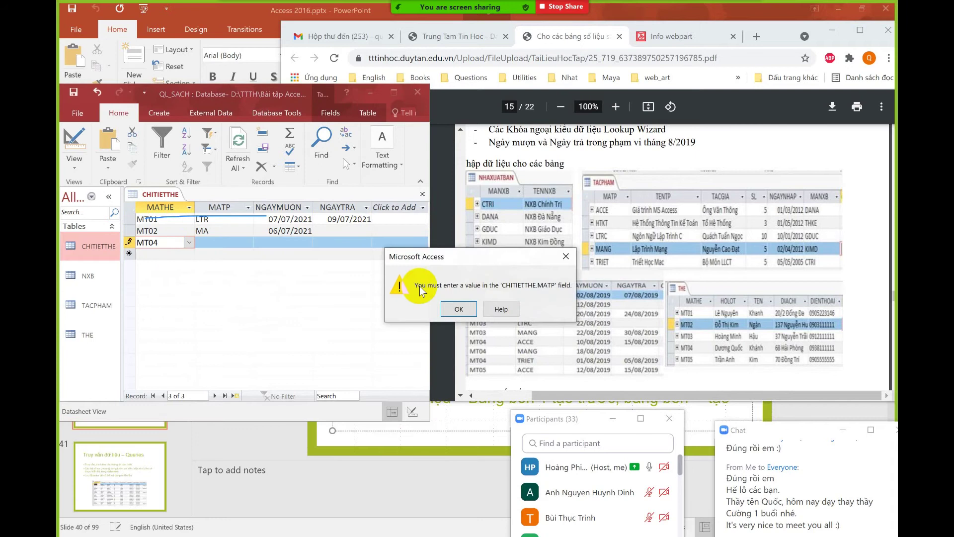
pyautogui.click(454, 310)
pyautogui.click(190, 242)
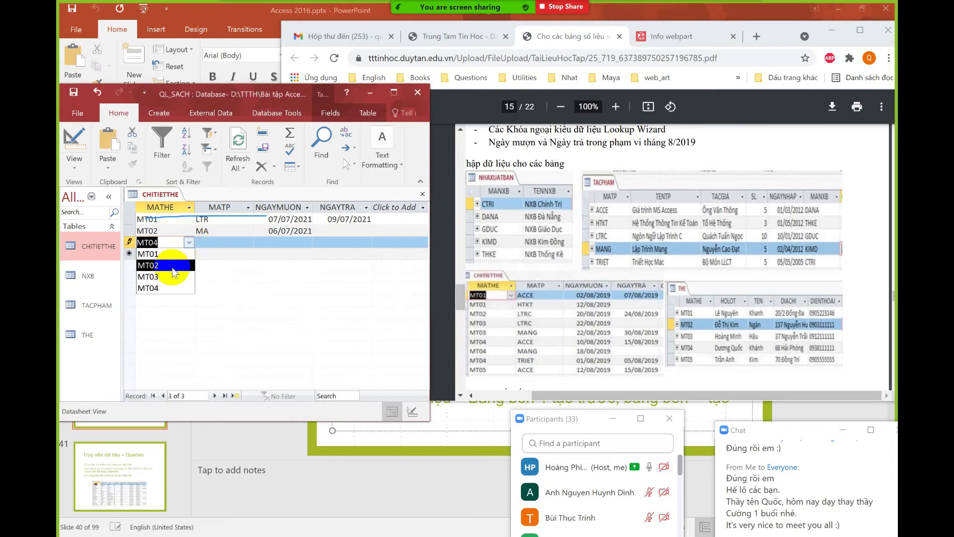
pyautogui.click(173, 277)
pyautogui.click(243, 242)
pyautogui.click(247, 242)
pyautogui.click(214, 276)
pyautogui.click(269, 242)
pyautogui.click(318, 242)
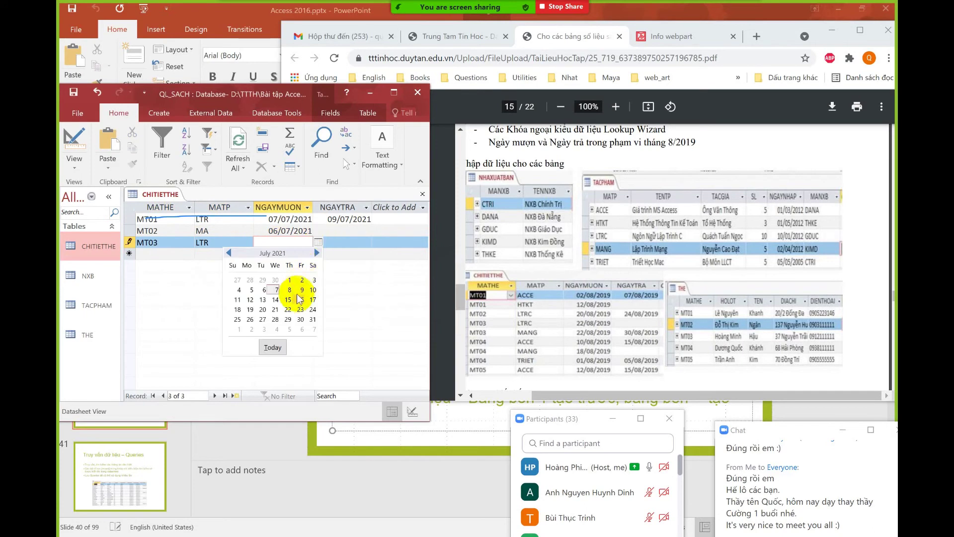
pyautogui.click(301, 299)
pyautogui.click(350, 242)
pyautogui.click(376, 242)
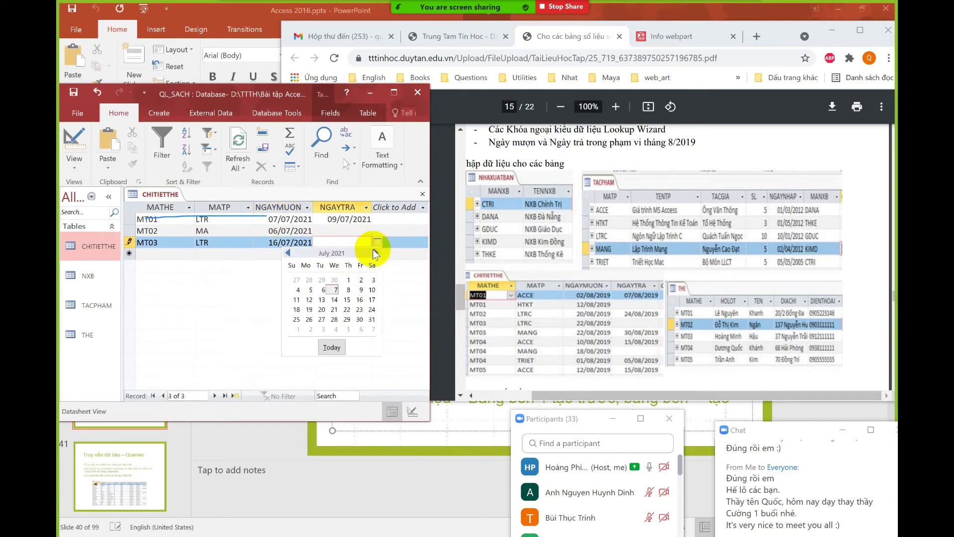
pyautogui.click(347, 319)
# - Start a fourth loan row with card MT03 and book LTR
pyautogui.click(176, 254)
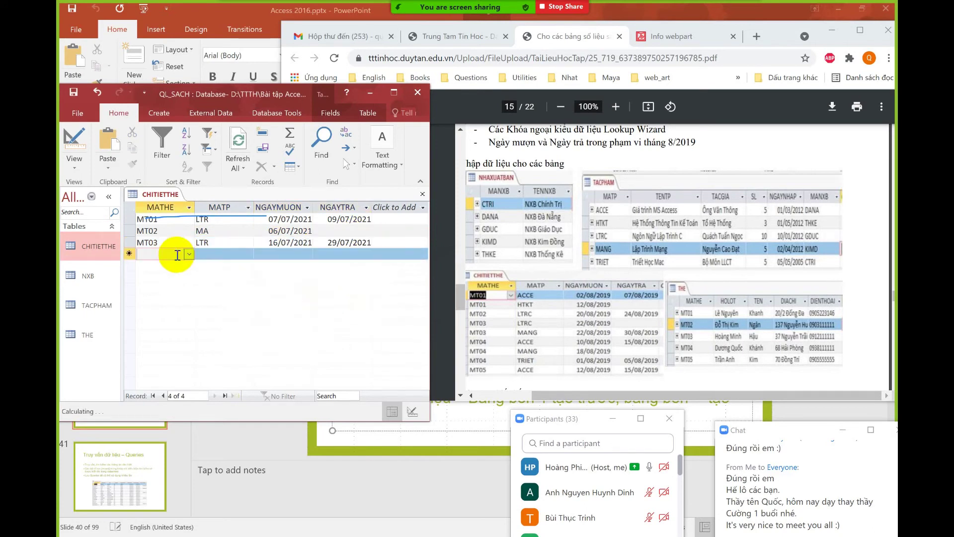
pyautogui.click(190, 254)
pyautogui.click(164, 284)
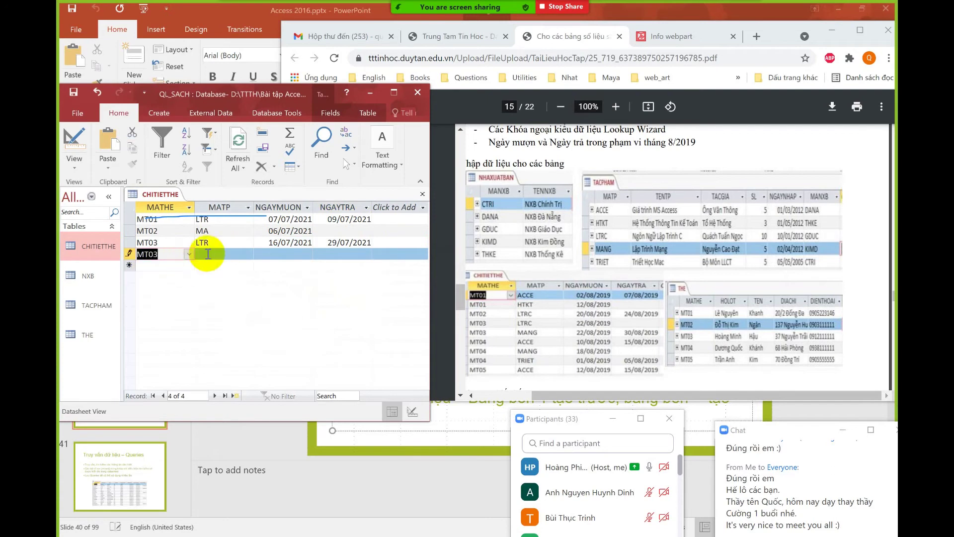
pyautogui.click(208, 254)
pyautogui.click(248, 254)
pyautogui.click(219, 283)
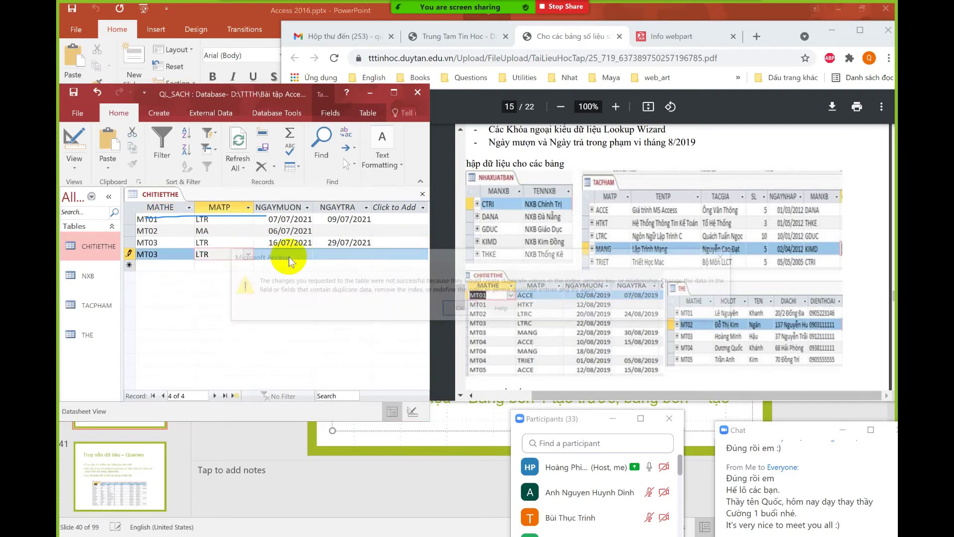
# - Clear the duplicate error and change the fourth loan to KTK, borrowed 06/07/2021, returned 08/07/2021
pyautogui.click(458, 306)
pyautogui.click(249, 254)
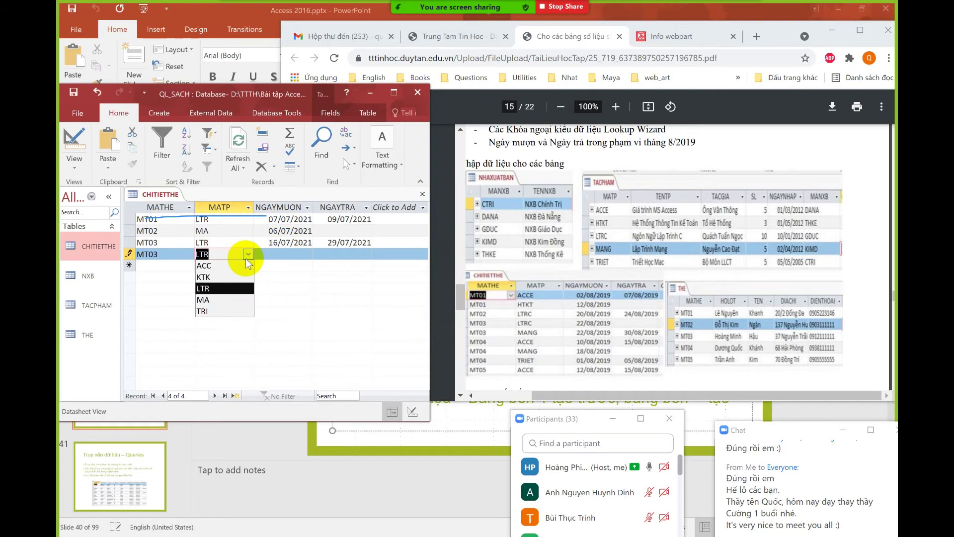
pyautogui.click(204, 276)
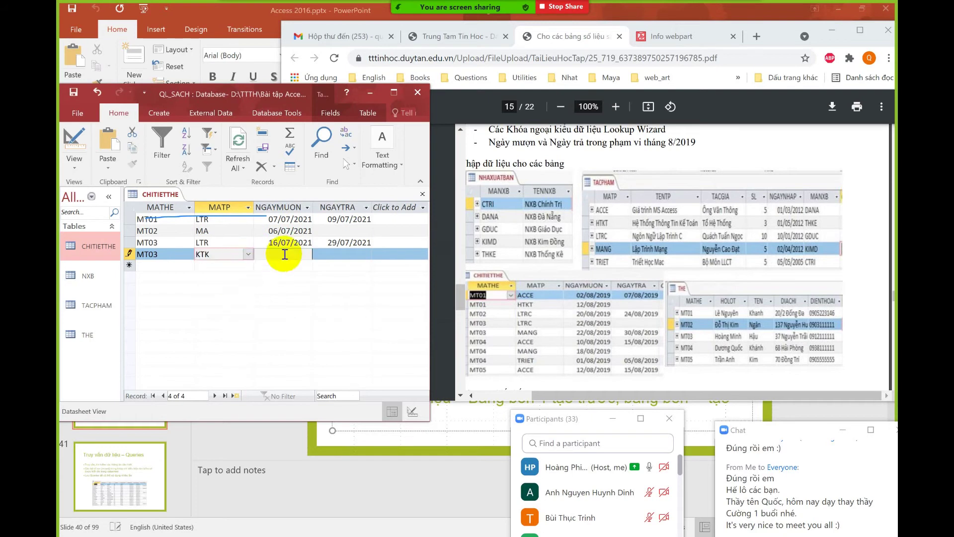
pyautogui.click(308, 254)
pyautogui.click(318, 254)
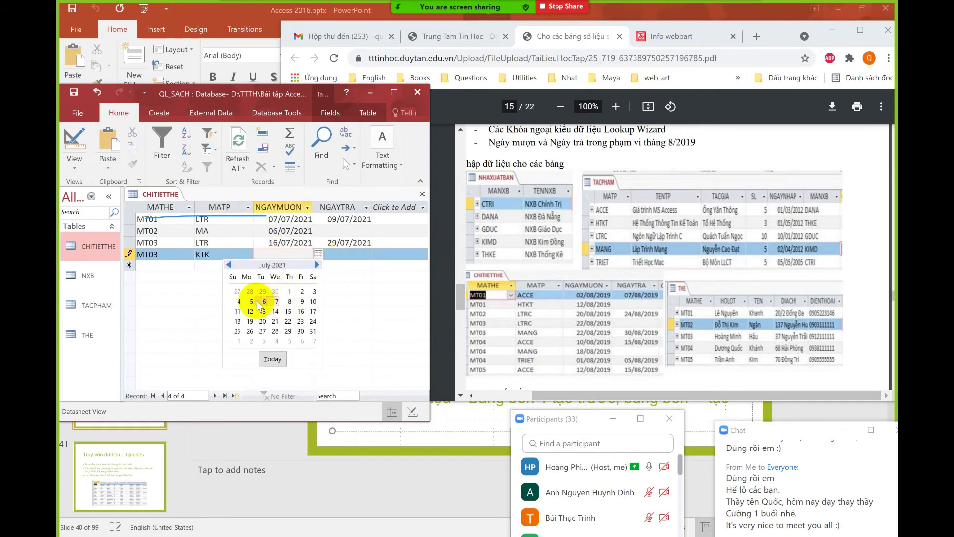
pyautogui.click(279, 297)
pyautogui.click(370, 255)
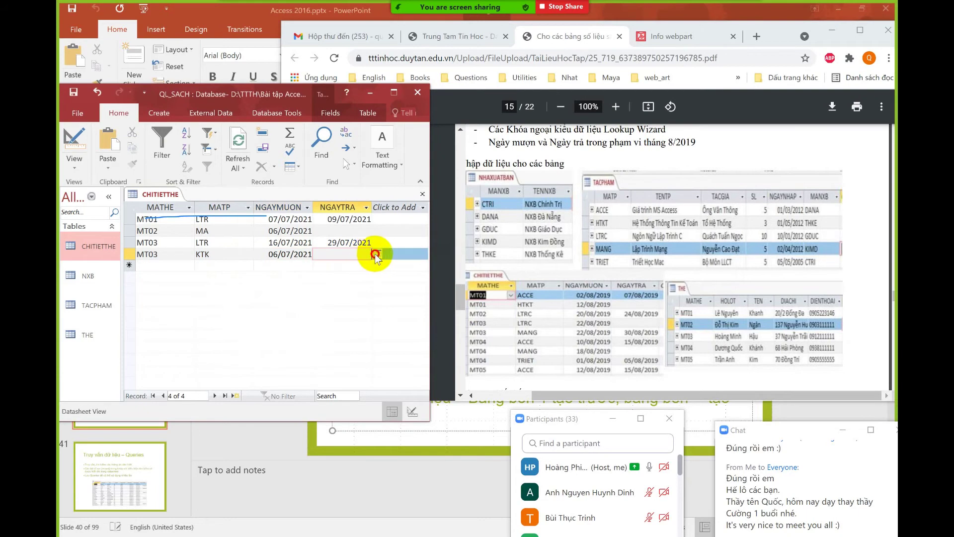
pyautogui.click(377, 254)
pyautogui.click(348, 301)
# - Add a loan for MT04 borrowing KTK from 01/07/2021 to 05/07/2021
pyautogui.click(188, 266)
pyautogui.click(190, 267)
pyautogui.click(148, 311)
pyautogui.click(245, 264)
pyautogui.click(247, 265)
pyautogui.click(204, 289)
pyautogui.click(274, 266)
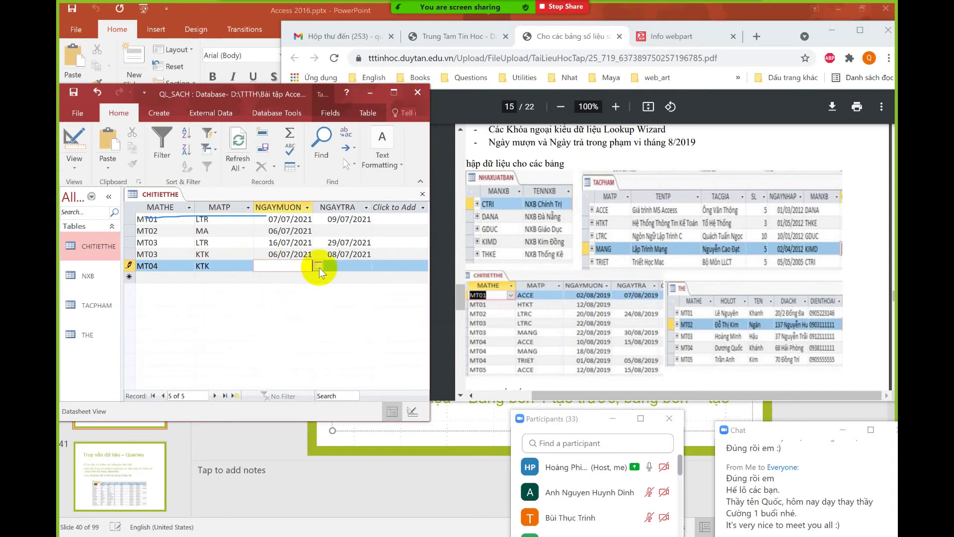
pyautogui.click(318, 266)
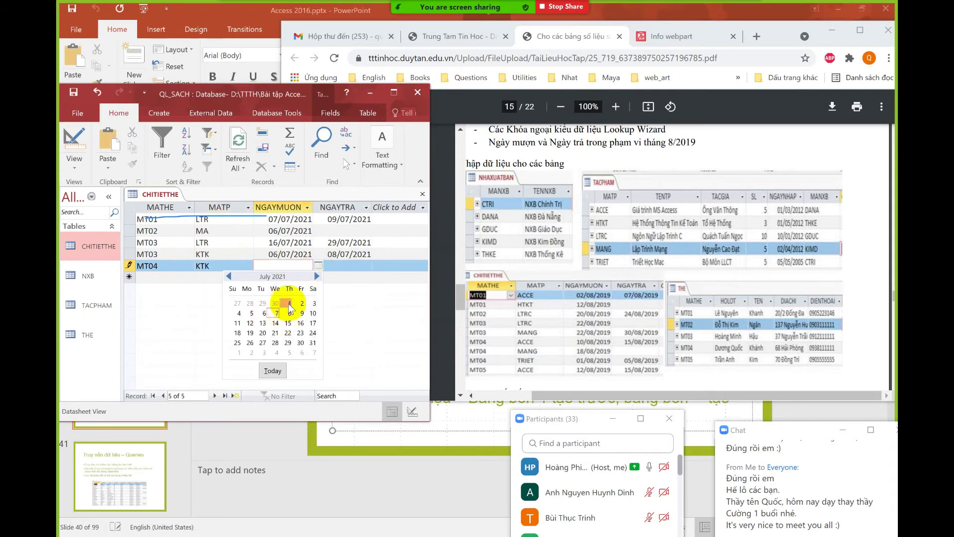
pyautogui.click(289, 303)
pyautogui.click(341, 264)
pyautogui.click(378, 266)
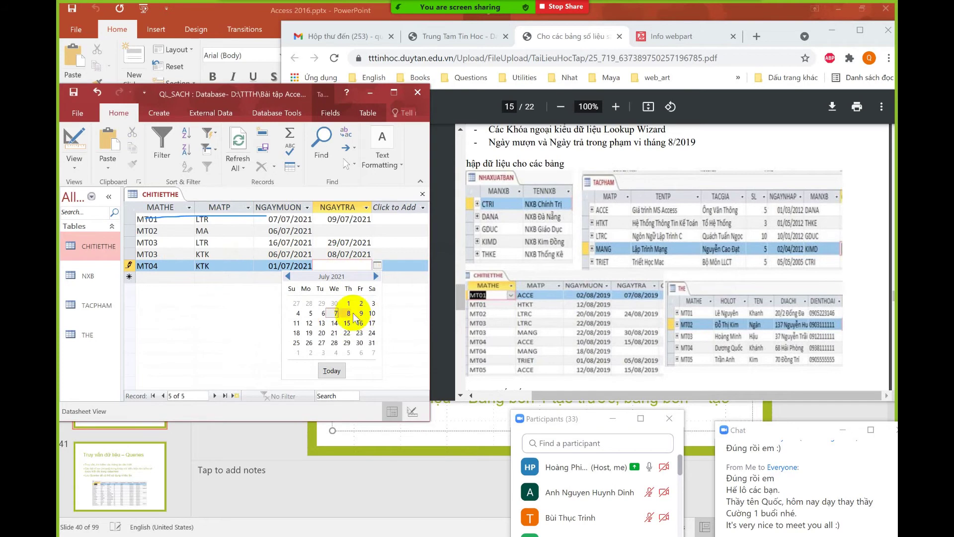
pyautogui.click(302, 315)
# - Add a loan for MT02 borrowing KTK on 05/07/2021
pyautogui.click(160, 277)
pyautogui.click(188, 278)
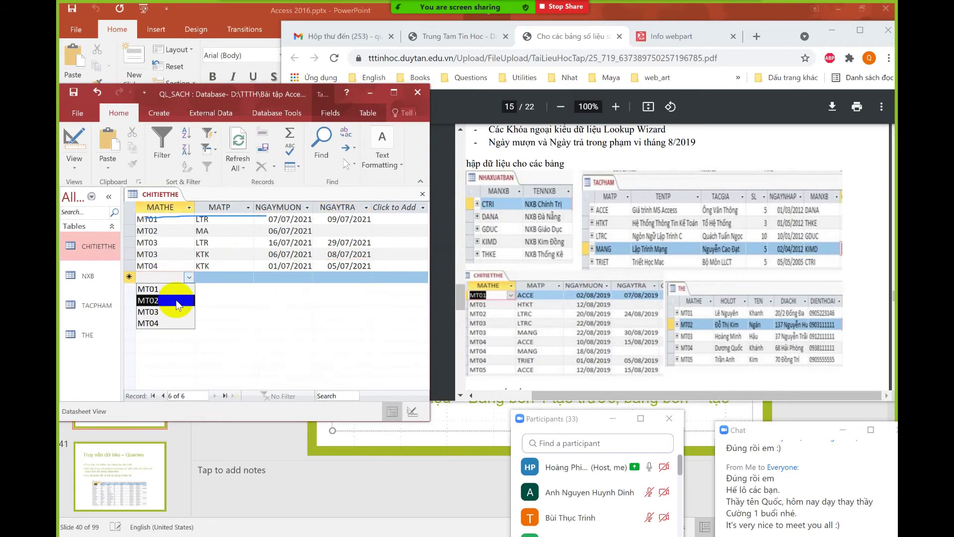
pyautogui.click(169, 298)
pyautogui.click(237, 282)
pyautogui.click(249, 278)
pyautogui.click(249, 288)
pyautogui.click(297, 279)
pyautogui.click(318, 277)
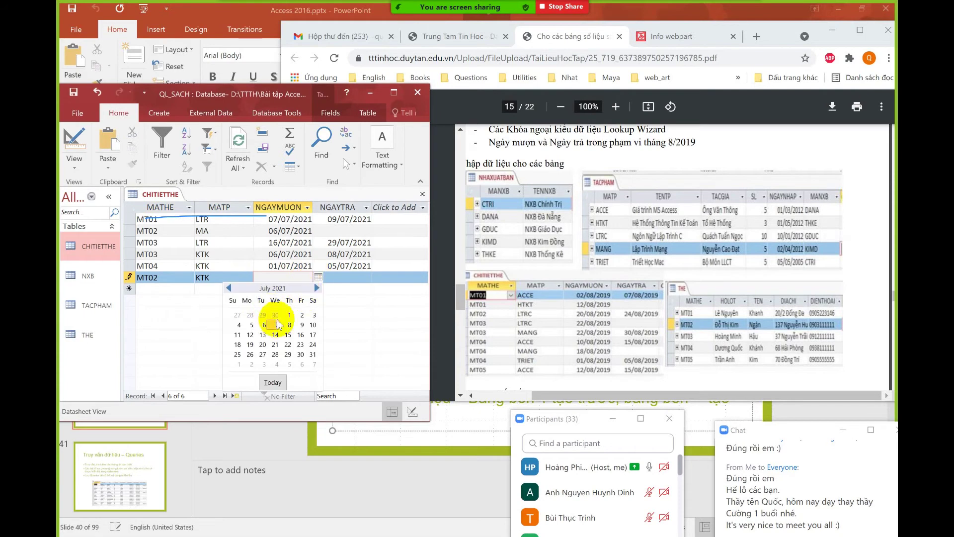
pyautogui.click(253, 325)
pyautogui.click(333, 277)
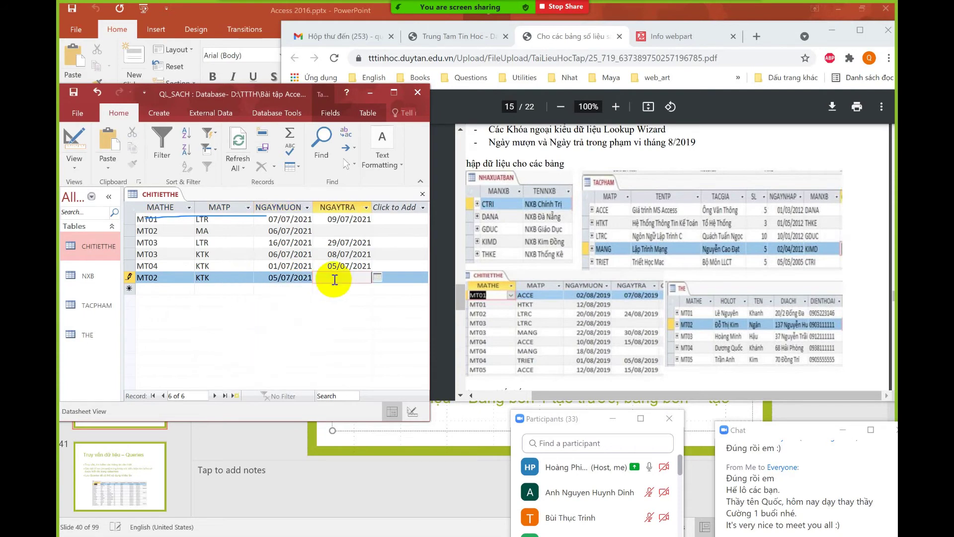
# - Add a loan for MT01 borrowing MA from 06/07/2021 to 09/07/2021 and save the table
pyautogui.click(188, 289)
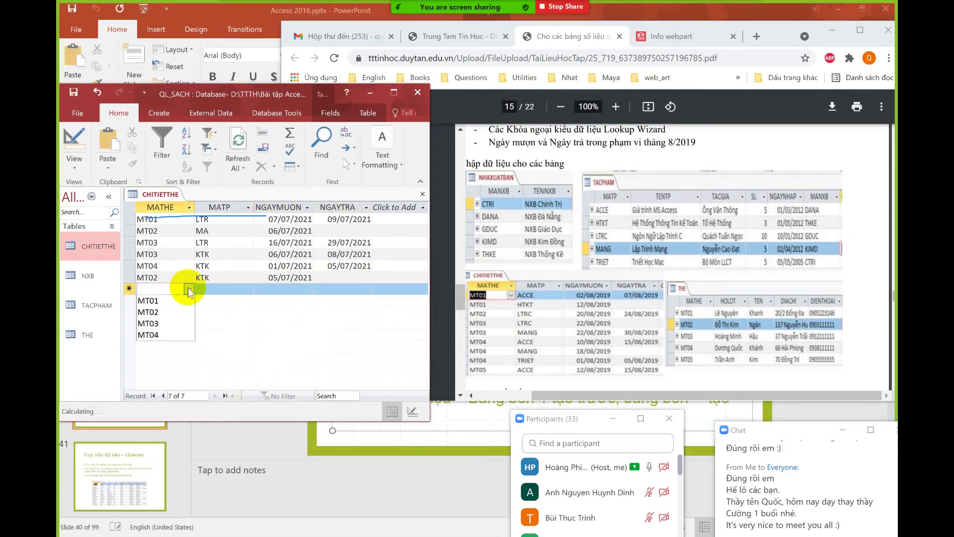
pyautogui.click(182, 298)
pyautogui.click(243, 290)
pyautogui.click(245, 290)
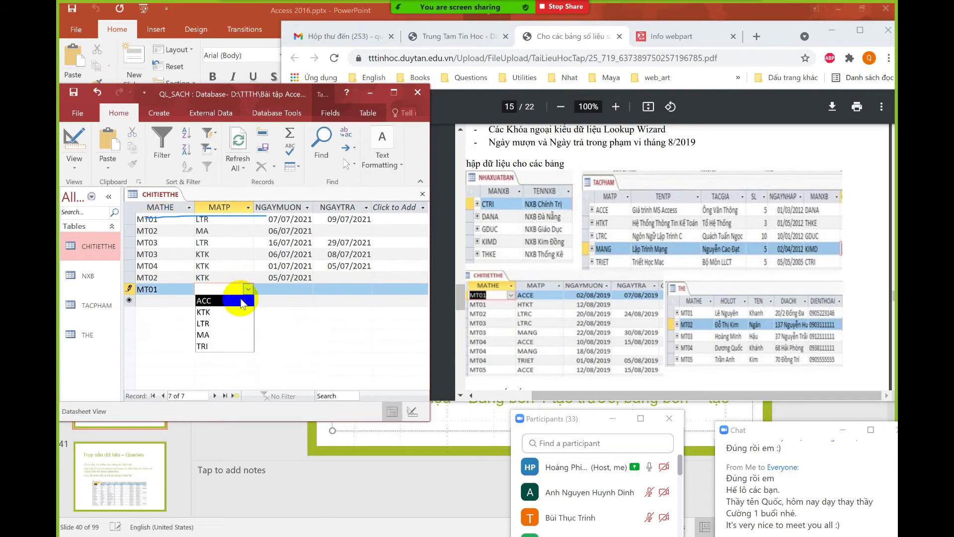
pyautogui.click(214, 328)
pyautogui.click(306, 290)
pyautogui.click(318, 289)
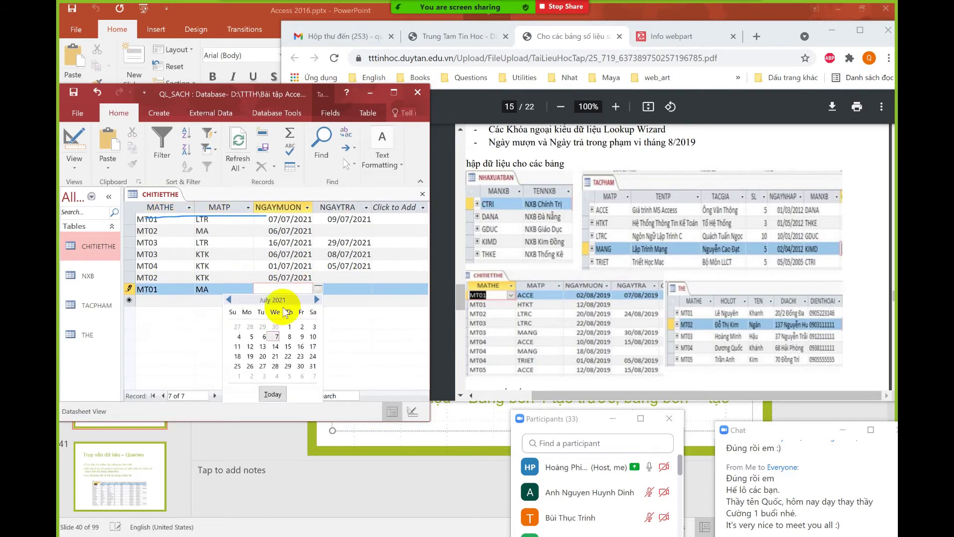
pyautogui.click(264, 337)
pyautogui.click(345, 291)
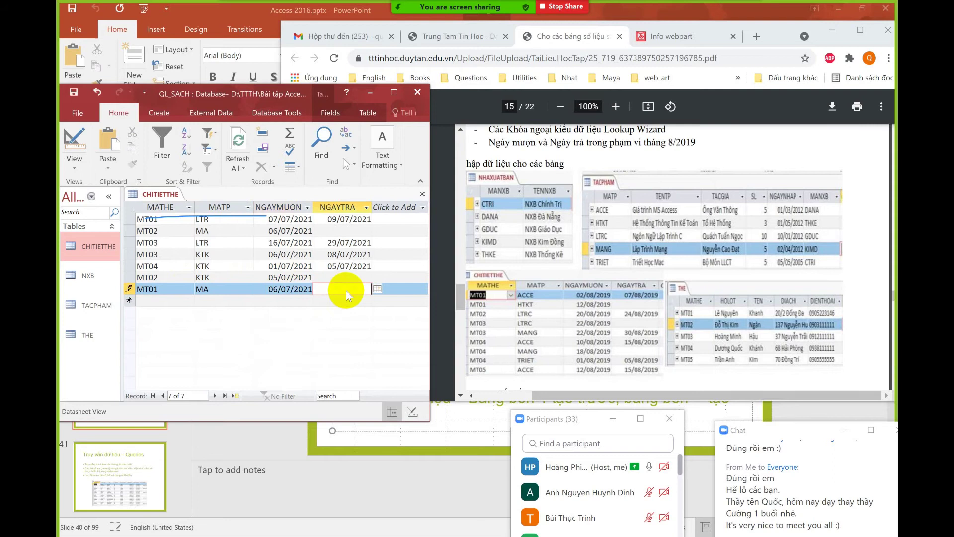
pyautogui.click(378, 289)
pyautogui.click(359, 337)
pyautogui.rightClick(160, 195)
pyautogui.click(167, 208)
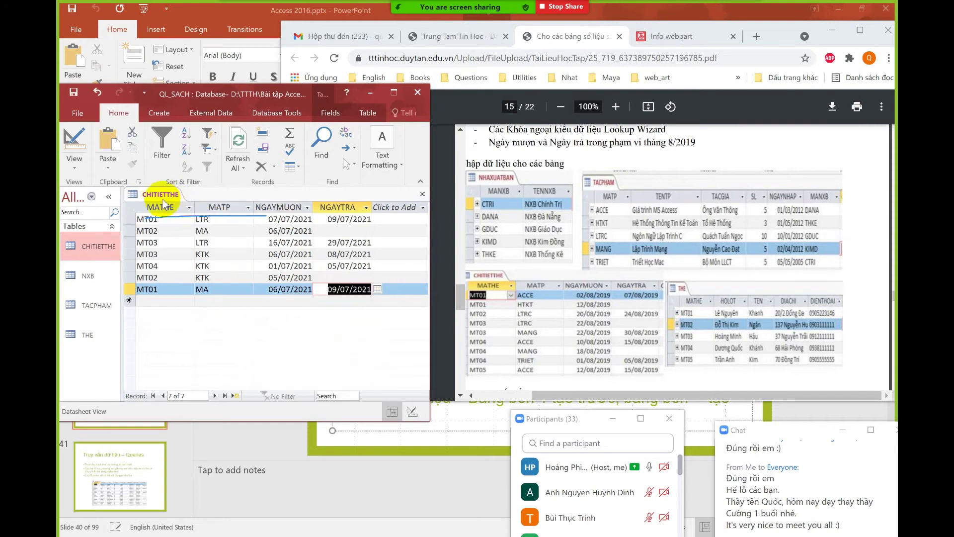
# - Switch CHITIETTHE to Design View to review its MATHE and MATP keys, and maximize the window
pyautogui.rightClick(172, 195)
pyautogui.click(195, 244)
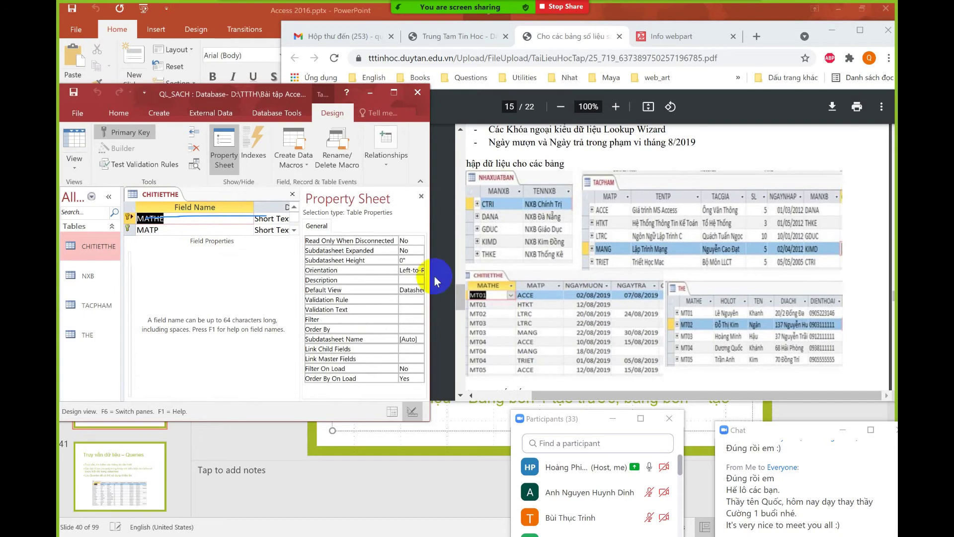
pyautogui.click(394, 93)
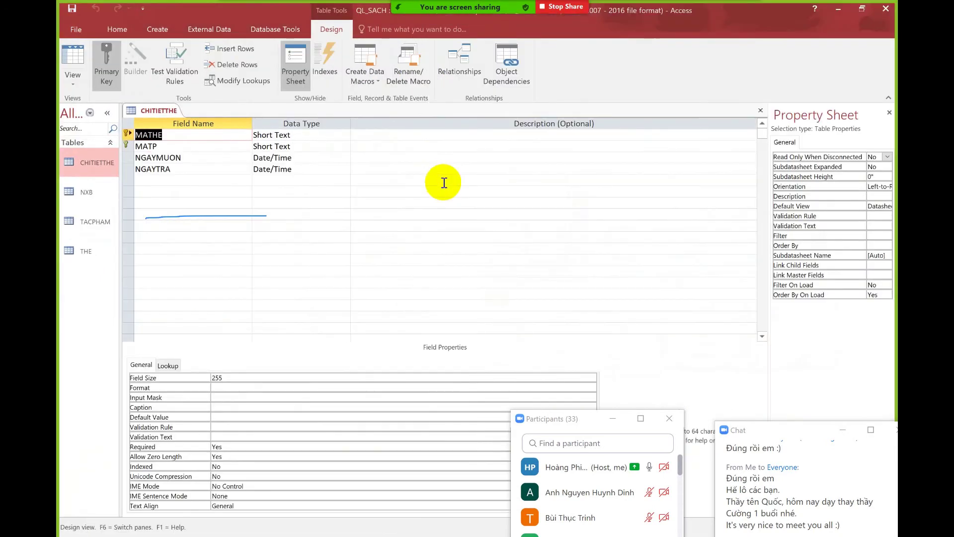
# - Close the CHITIETTHE table from its tab's shortcut menu
pyautogui.rightClick(168, 111)
pyautogui.click(175, 117)
pyautogui.rightClick(163, 109)
pyautogui.click(178, 130)
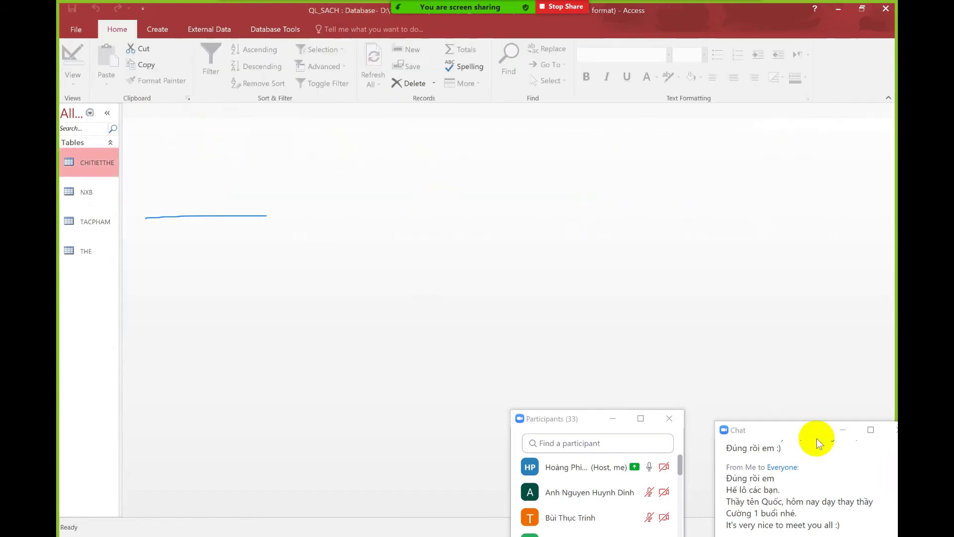
# - Move the Zoom chat aside, minimize Participants, and bring the exercise PDF up maximized in Chrome
pyautogui.moveTo(799, 432); pyautogui.dragTo(789, 339)
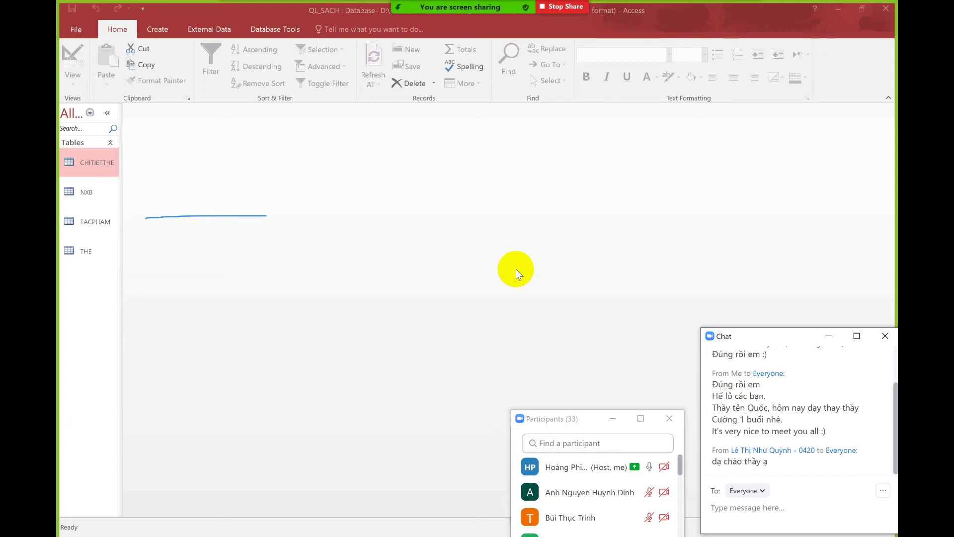
pyautogui.click(612, 418)
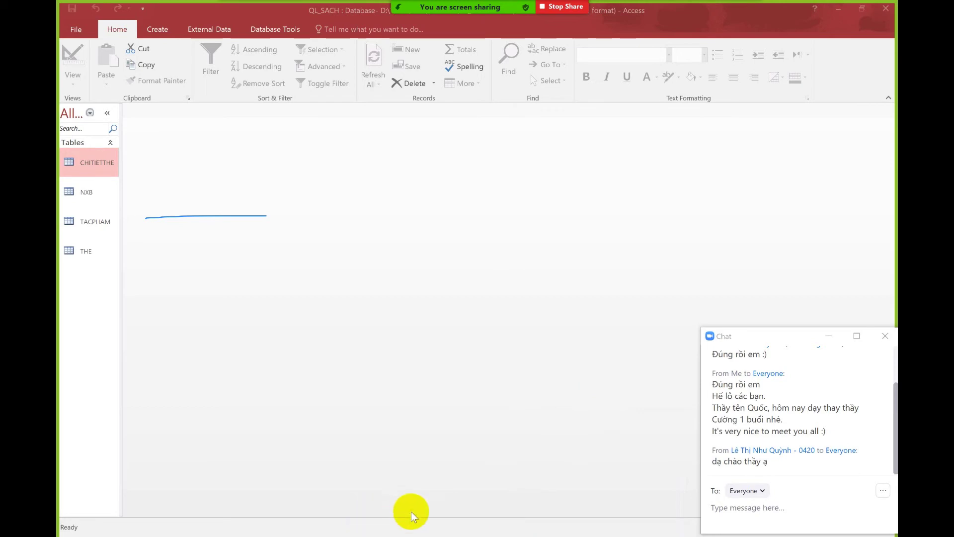
pyautogui.hotkey('alt', 'Tab')
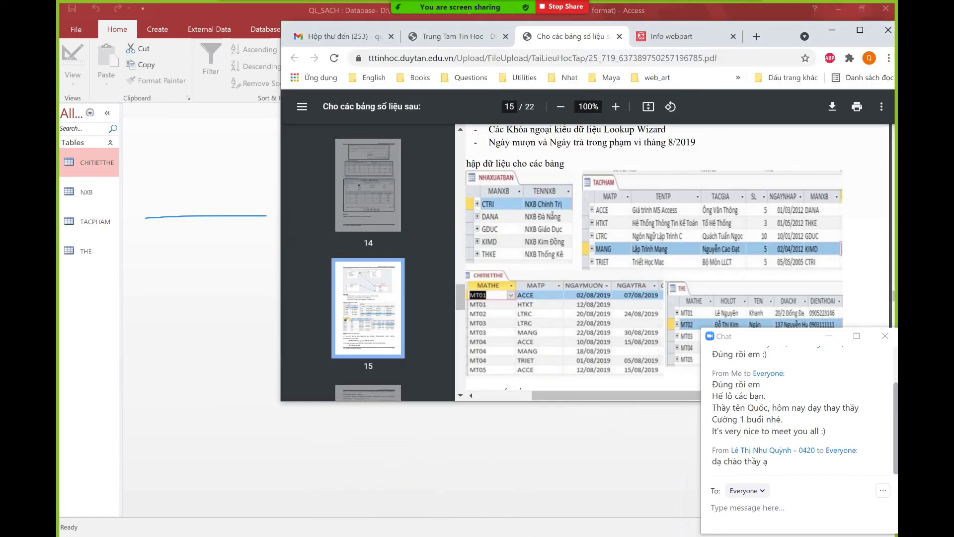
pyautogui.click(854, 34)
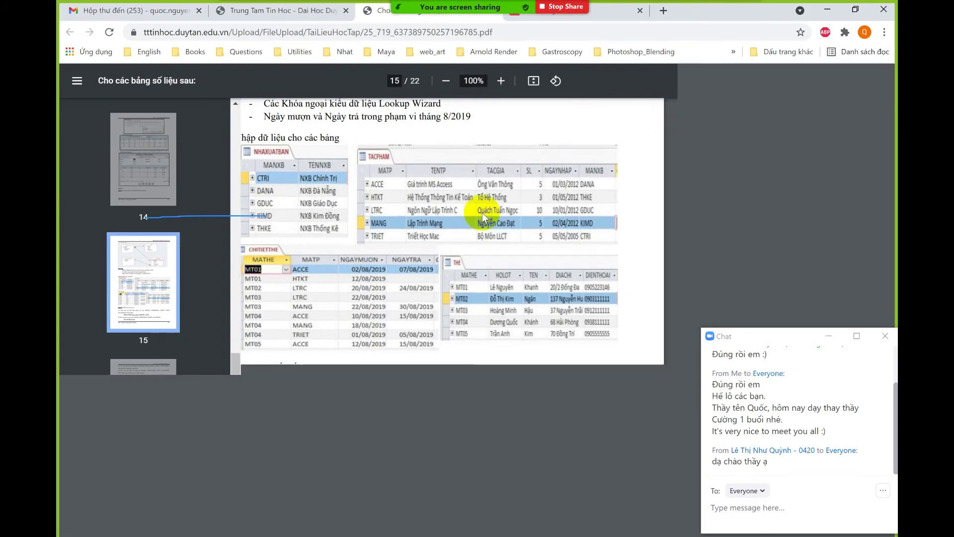
# - Scroll the PDF down to Câu 2 tasks 2.1–2.6 and move the Zoom chat off the text
pyautogui.scroll(-3, 535, 232)
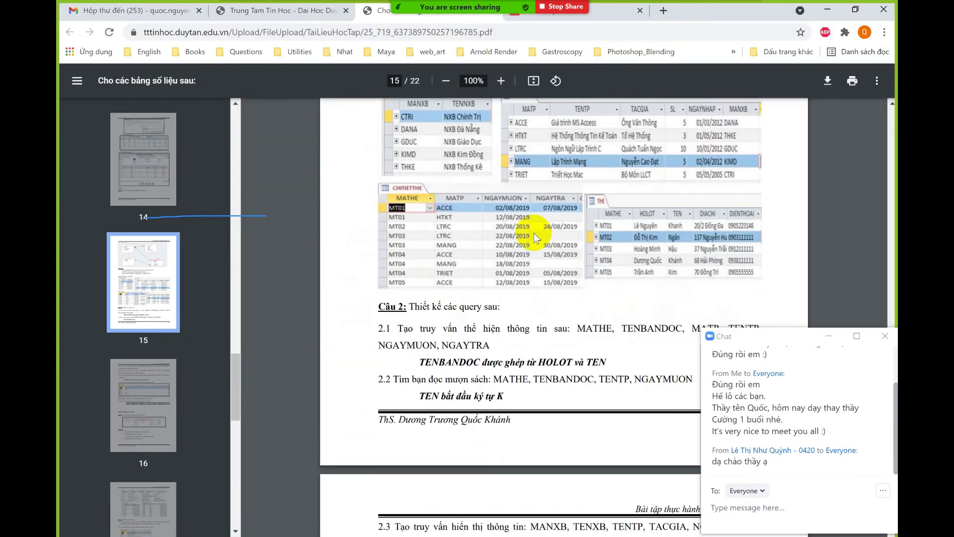
pyautogui.scroll(-1, 533, 237)
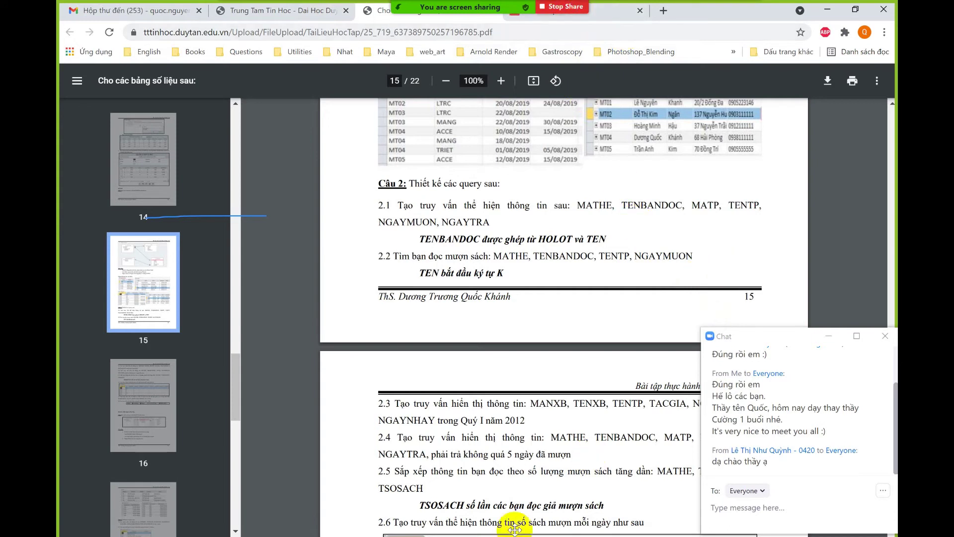
pyautogui.moveTo(493, 536)
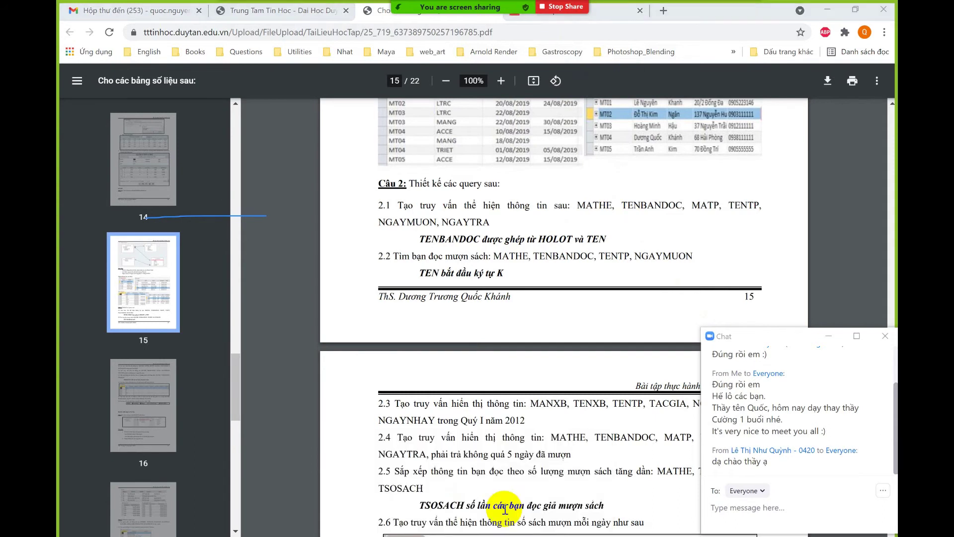
pyautogui.moveTo(763, 337); pyautogui.dragTo(717, 315)
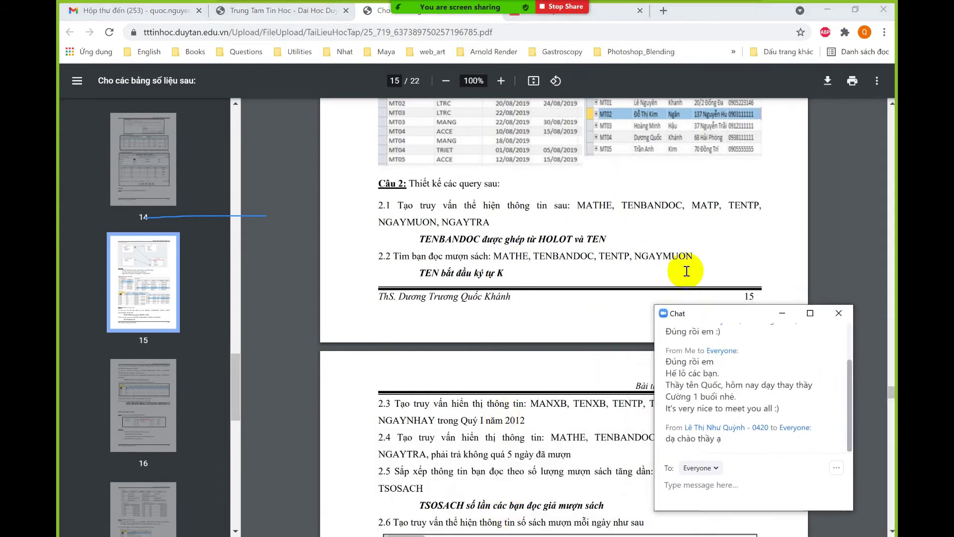
pyautogui.click(696, 9)
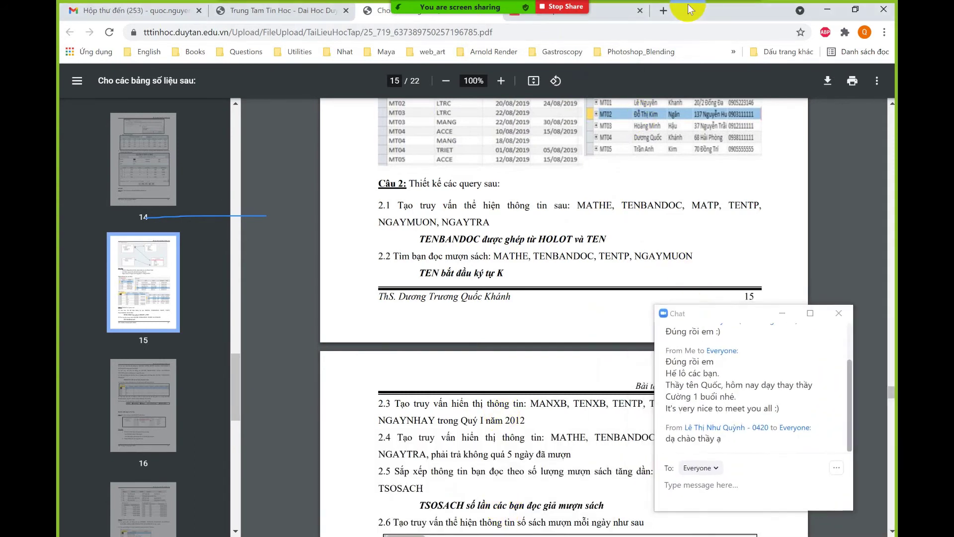
pyautogui.moveTo(709, 314); pyautogui.dragTo(735, 332)
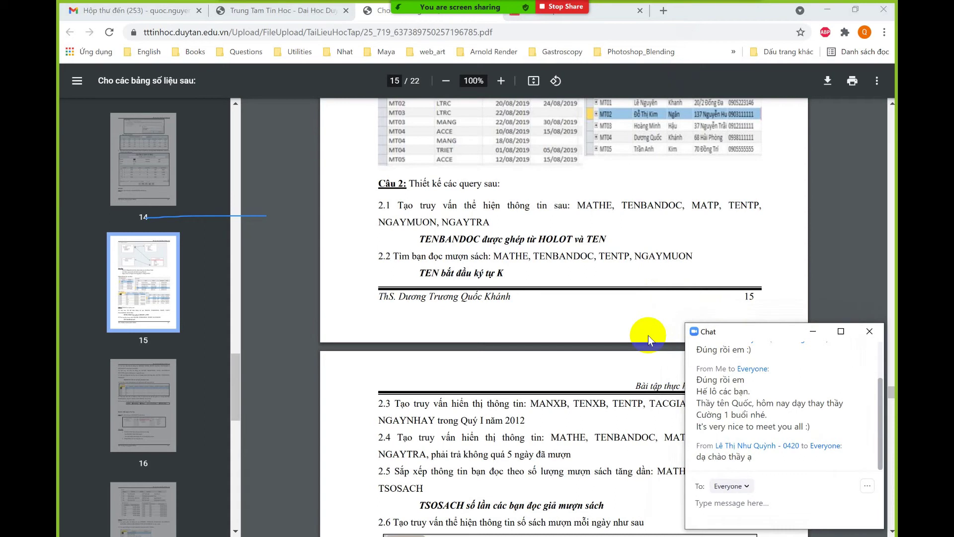
pyautogui.moveTo(753, 329)
pyautogui.mouseDown()
pyautogui.moveTo(741, 328)
pyautogui.moveTo(752, 330)
pyautogui.mouseUp()
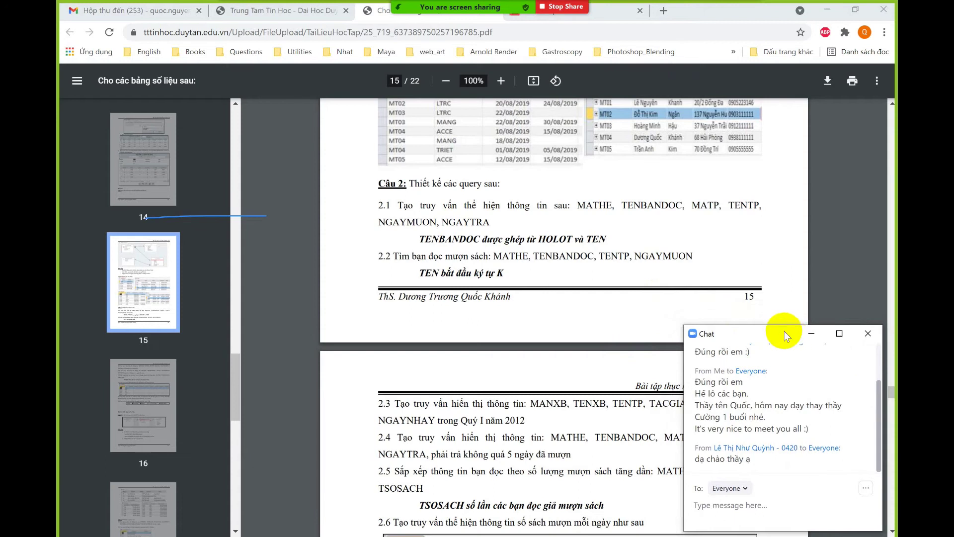
pyautogui.moveTo(784, 331); pyautogui.dragTo(785, 336)
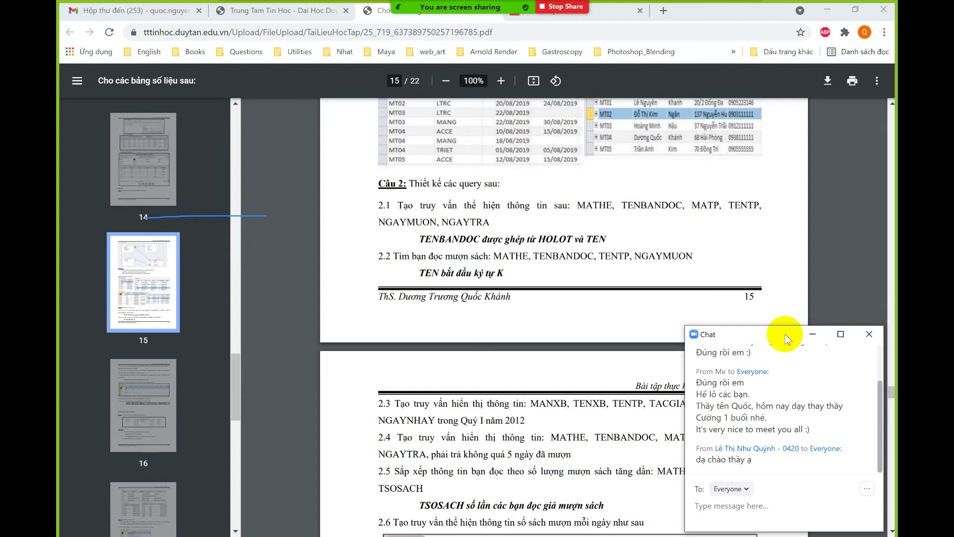
pyautogui.moveTo(786, 333); pyautogui.dragTo(774, 332)
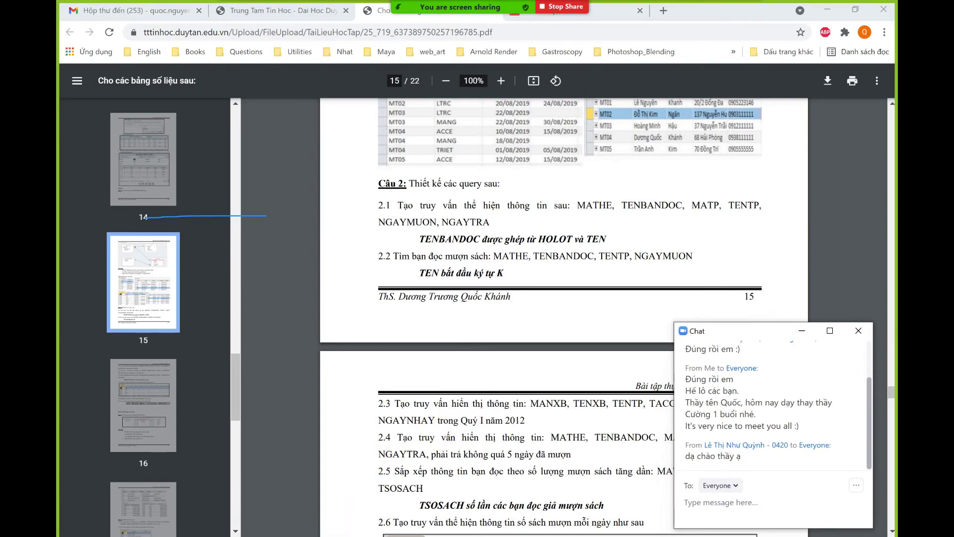
# - Start a new Access query design with CHITIETTHE, NXB, TACPHAM and THE added, then return to the PDF
pyautogui.click(315, 509)
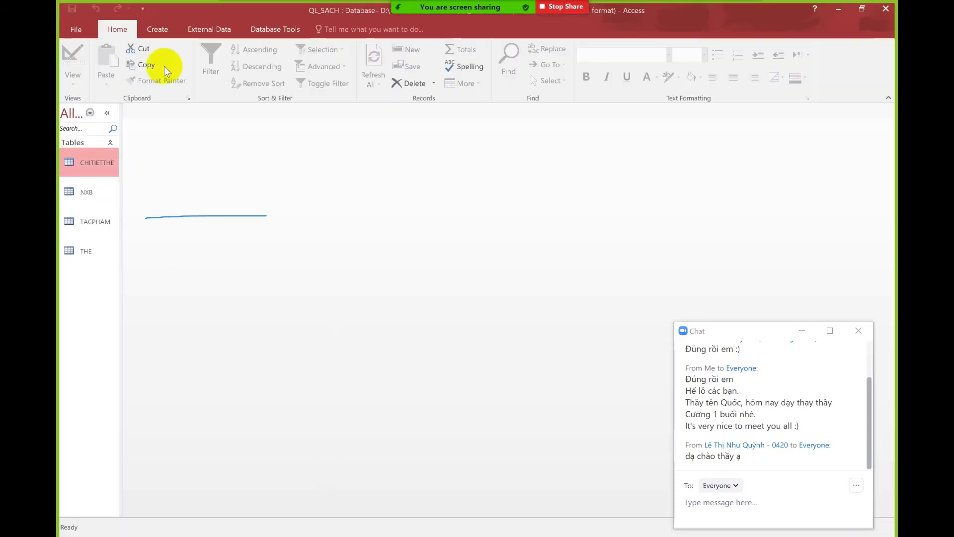
pyautogui.click(155, 30)
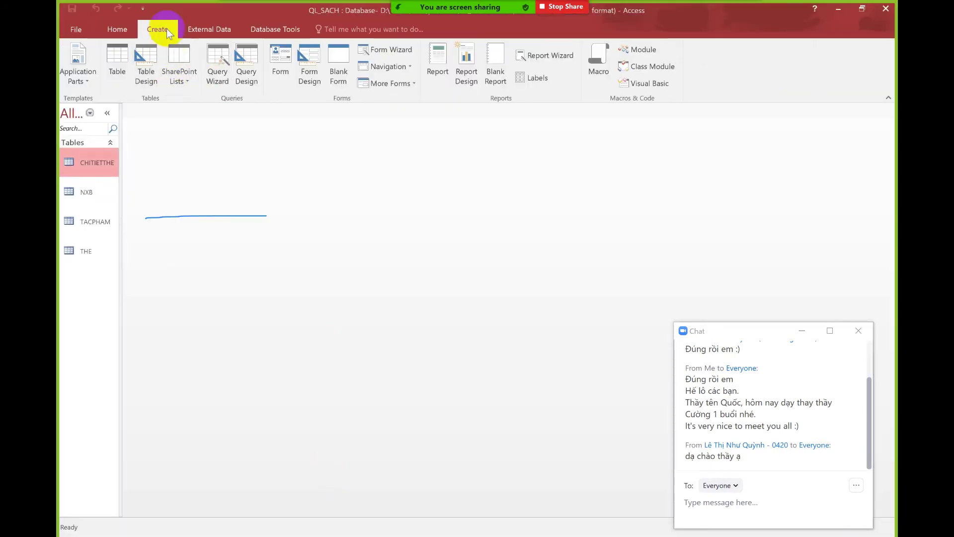
pyautogui.click(253, 67)
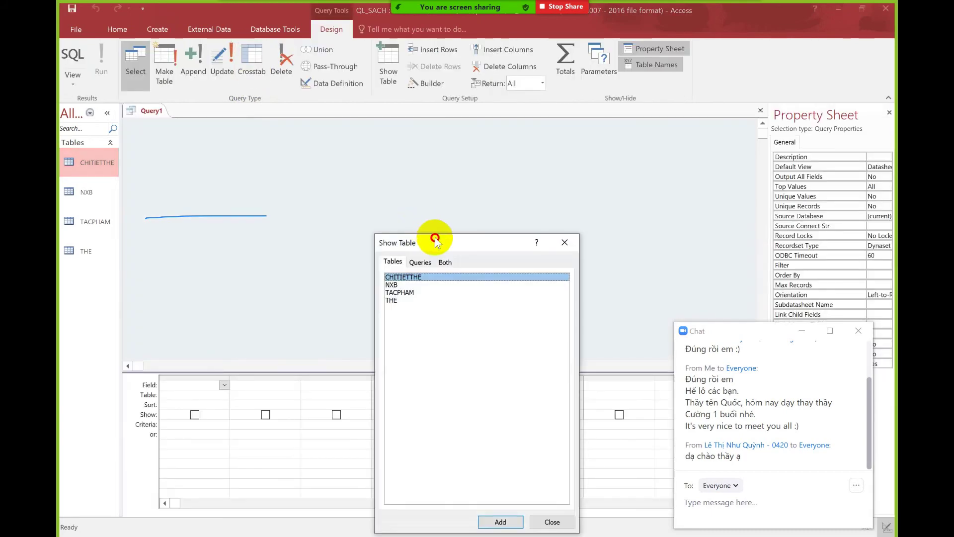
pyautogui.moveTo(435, 240); pyautogui.dragTo(387, 162)
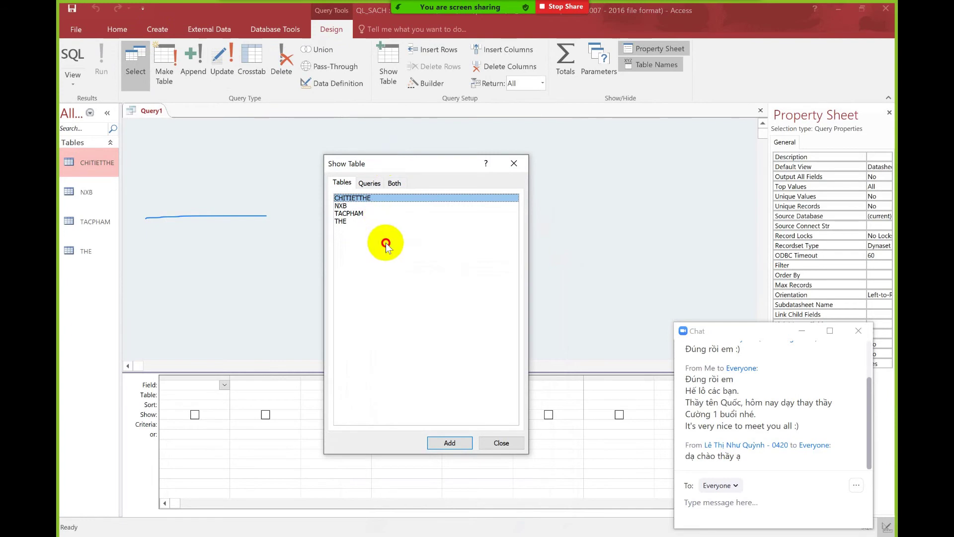
pyautogui.moveTo(386, 243); pyautogui.dragTo(352, 202)
pyautogui.click(450, 443)
pyautogui.click(499, 443)
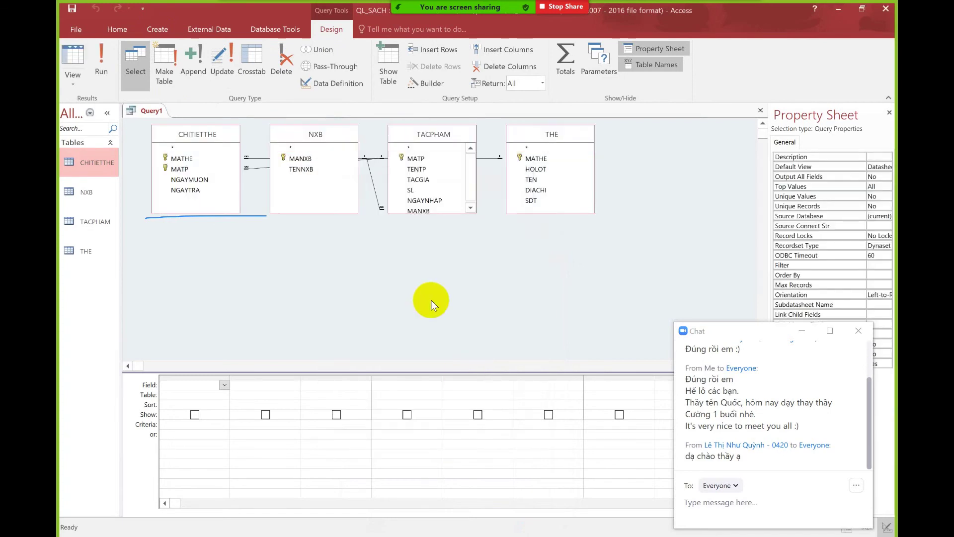
pyautogui.hotkey('alt', 'Tab')
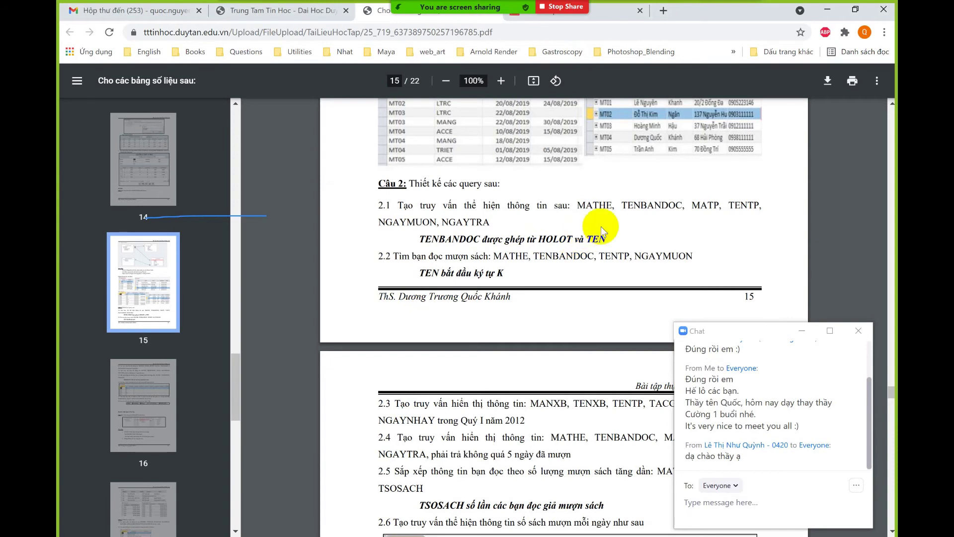
# - Scroll up to review task 2.1 alongside the sample tables, then return to Access Query1
pyautogui.scroll(1, 609, 225)
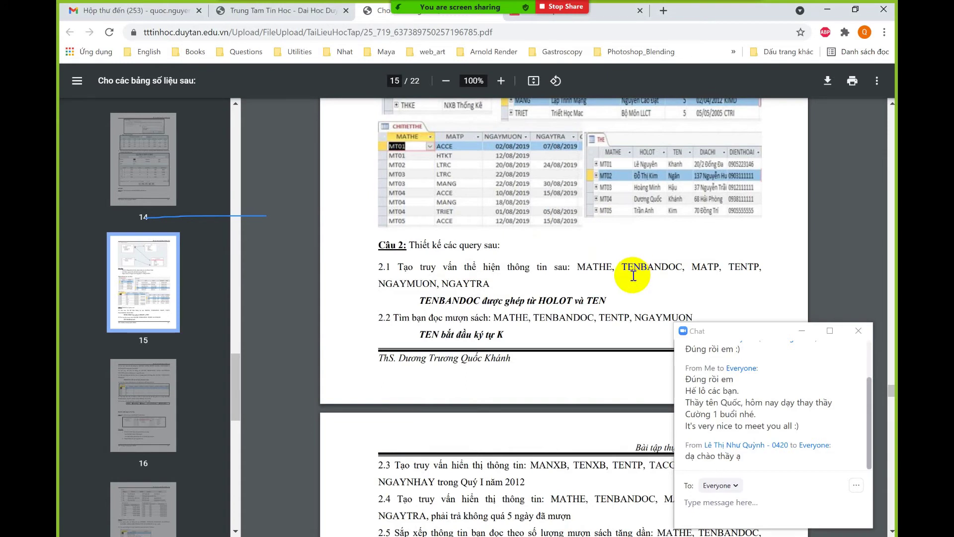
pyautogui.hotkey('alt', 'Tab')
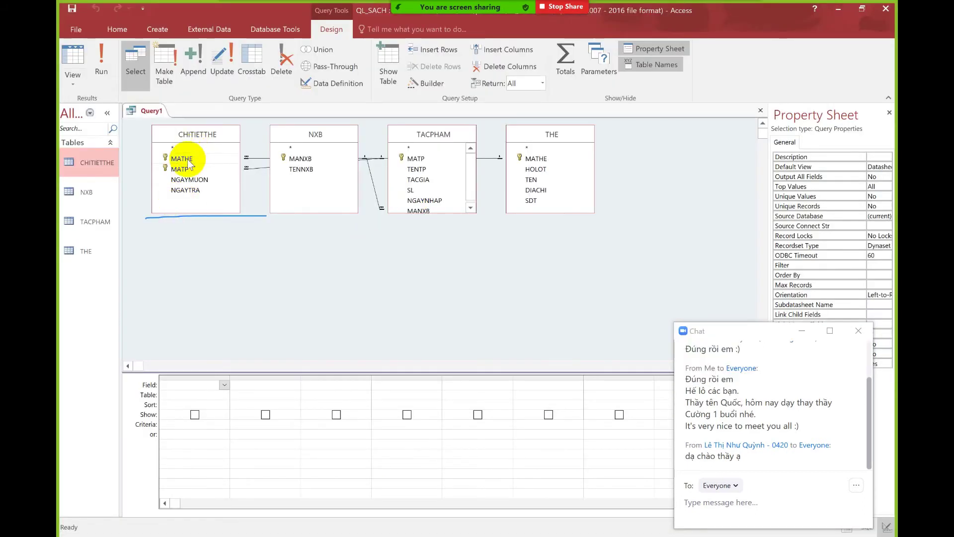
# - Add MATHE from CHITIETTHE to the Query1 grid, checking the PDF for required fields
pyautogui.hotkey('alt', 'Tab')
pyautogui.hotkey('alt', 'Tab')
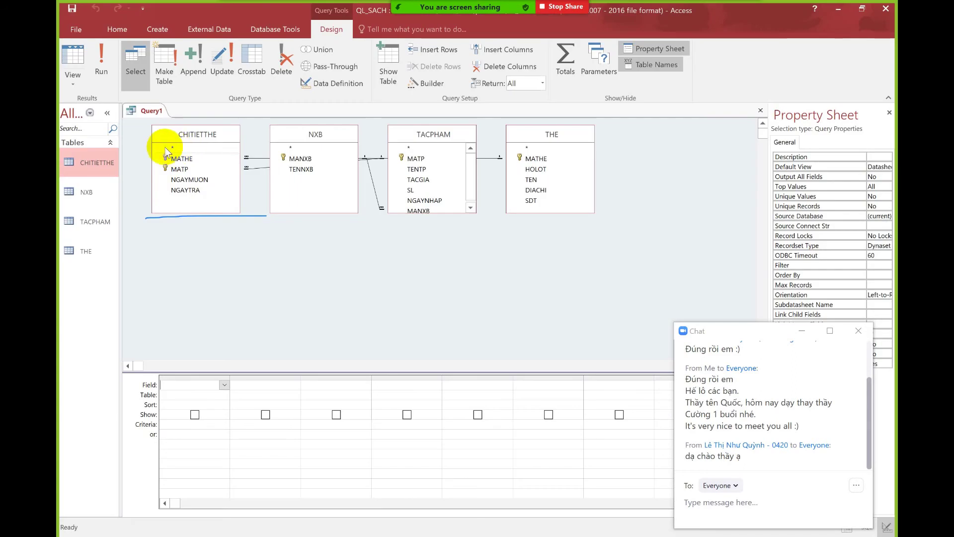
pyautogui.click(174, 158)
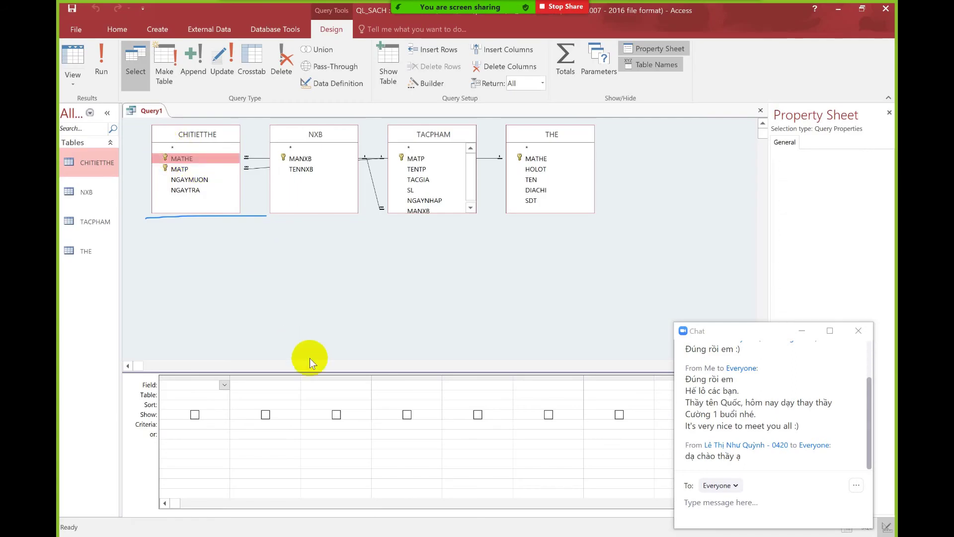
pyautogui.press('Return')
pyautogui.click(330, 385)
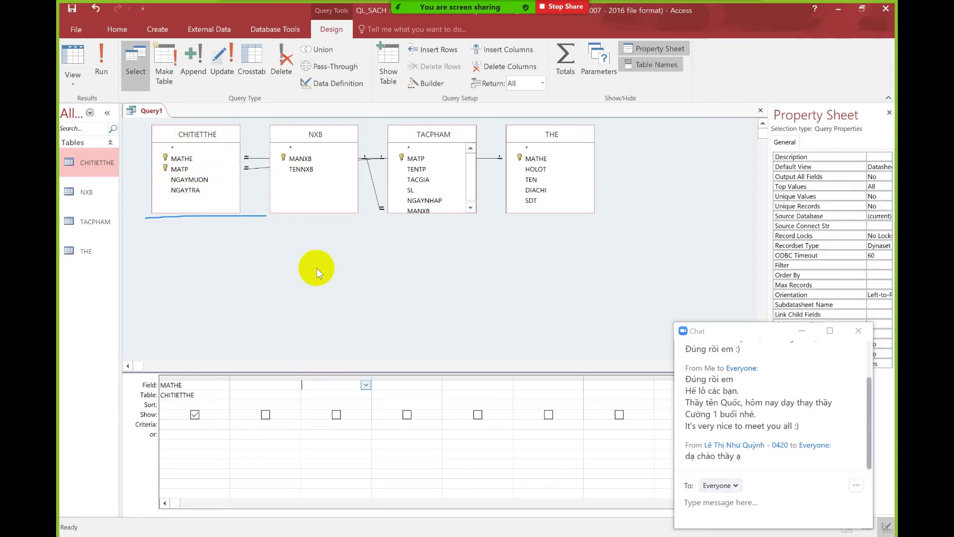
pyautogui.hotkey('alt', 'Tab')
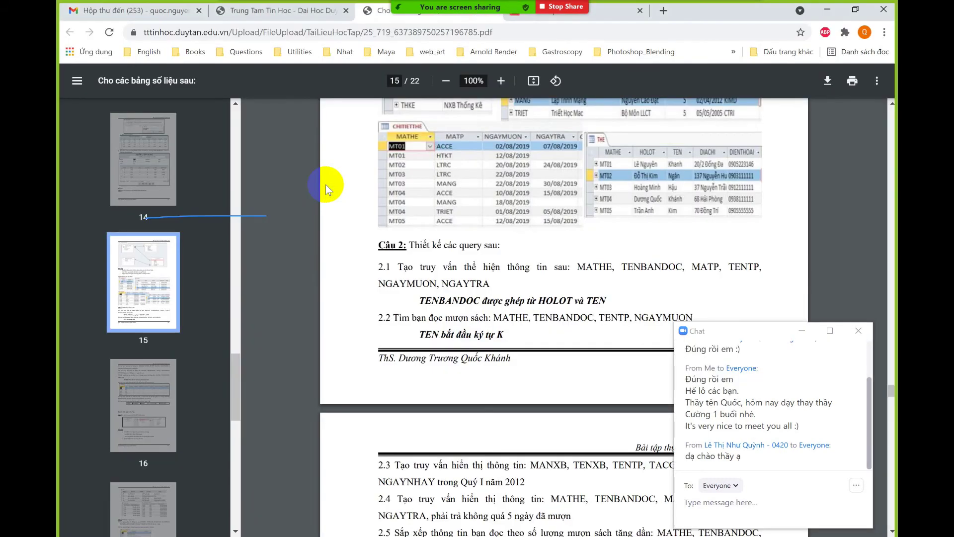
pyautogui.hotkey('alt', 'Tab')
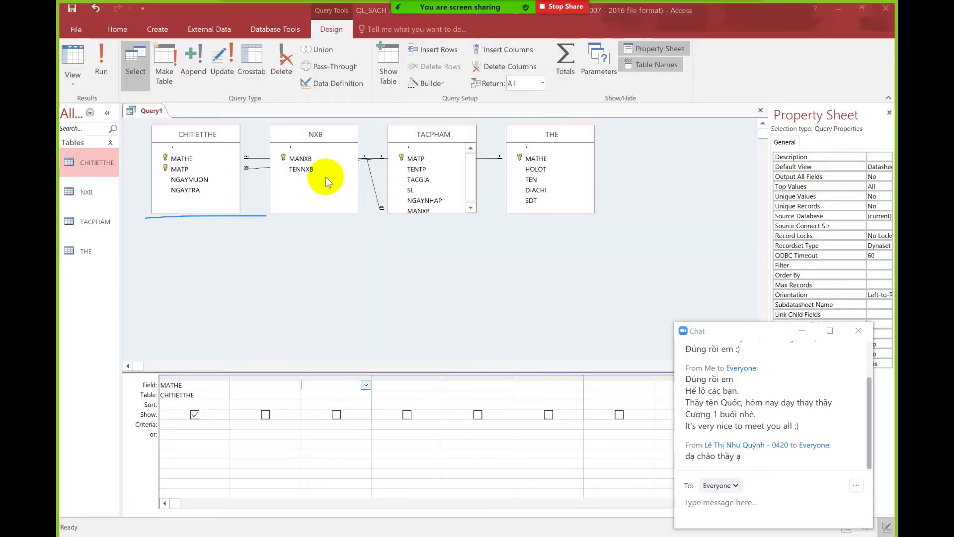
# - Add MATP and TENTP from TACPHAM, plus NGAYMUON and NGAYTRA from CHITIETTHE, to the grid
pyautogui.click(418, 159)
pyautogui.doubleClick(419, 159)
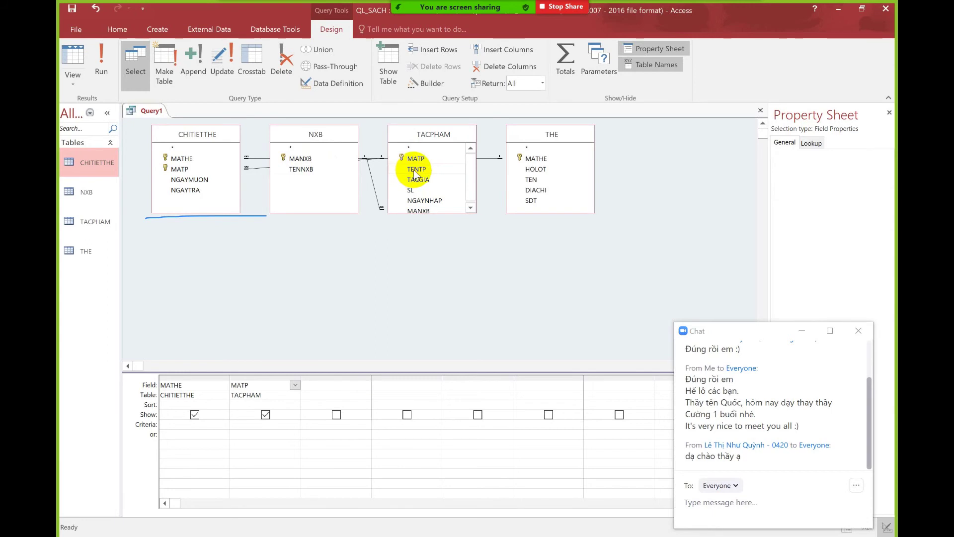
pyautogui.doubleClick(413, 169)
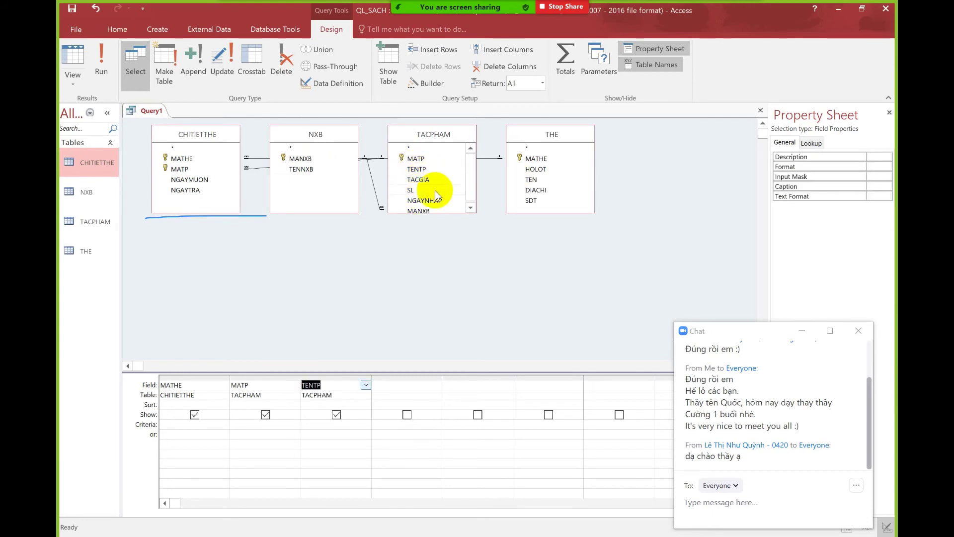
pyautogui.doubleClick(187, 180)
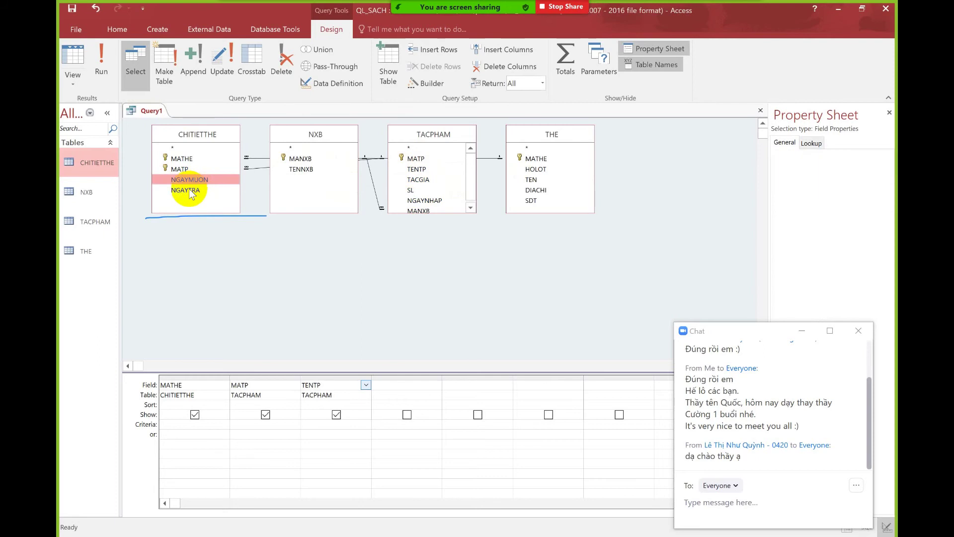
pyautogui.doubleClick(191, 193)
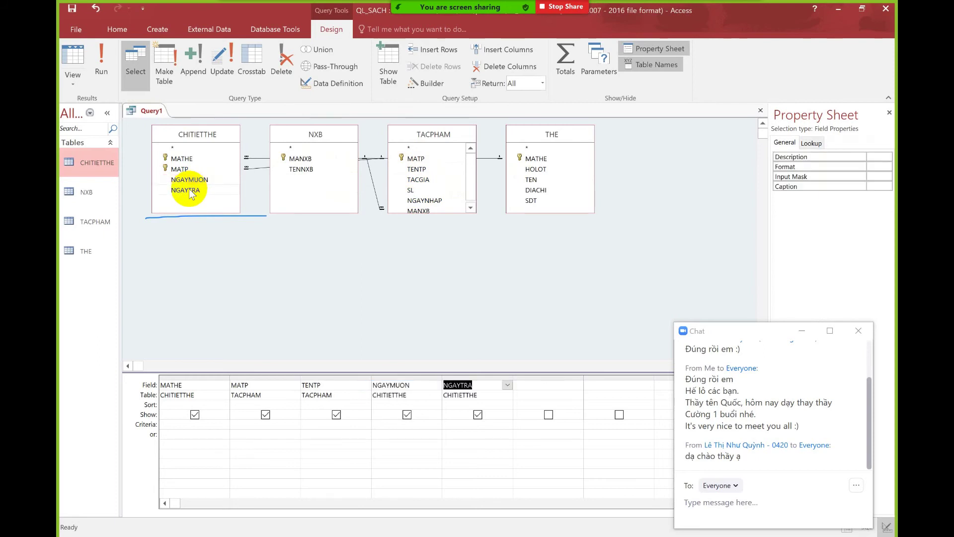
pyautogui.click(547, 384)
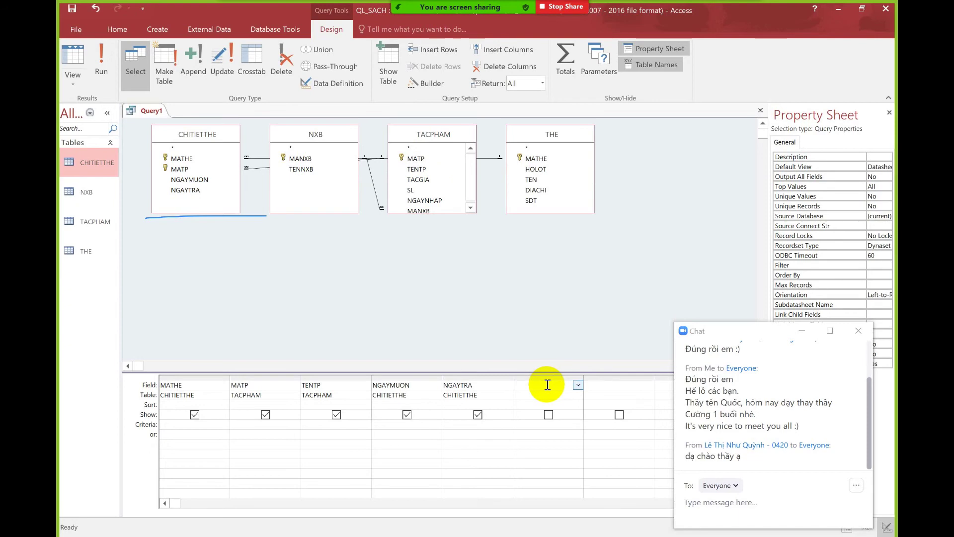
# - Enter the field expression HOVATEN: holot + " " + ten in the next empty column
pyautogui.write('HOVATEN:')
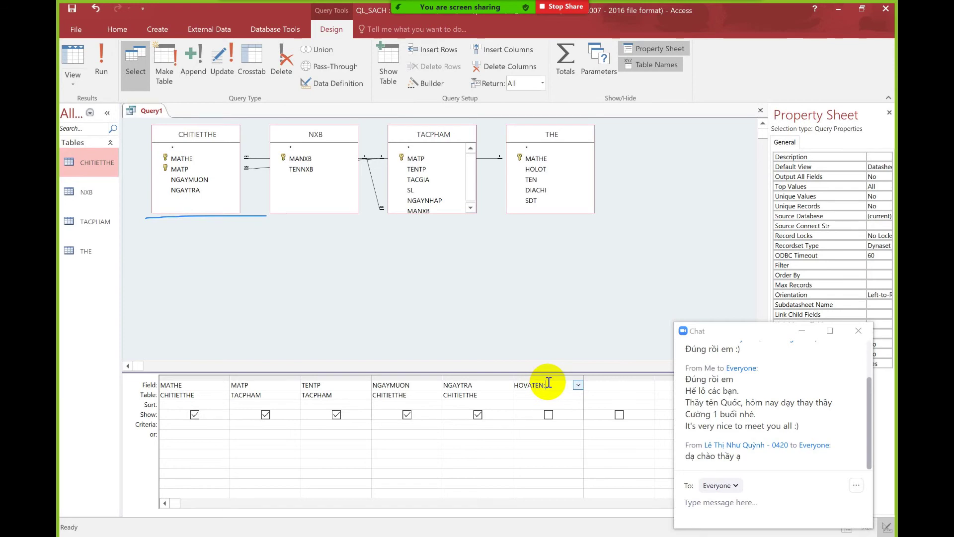
pyautogui.moveTo(548, 383); pyautogui.dragTo(507, 386)
pyautogui.click(550, 382)
pyautogui.press('BackSpace')
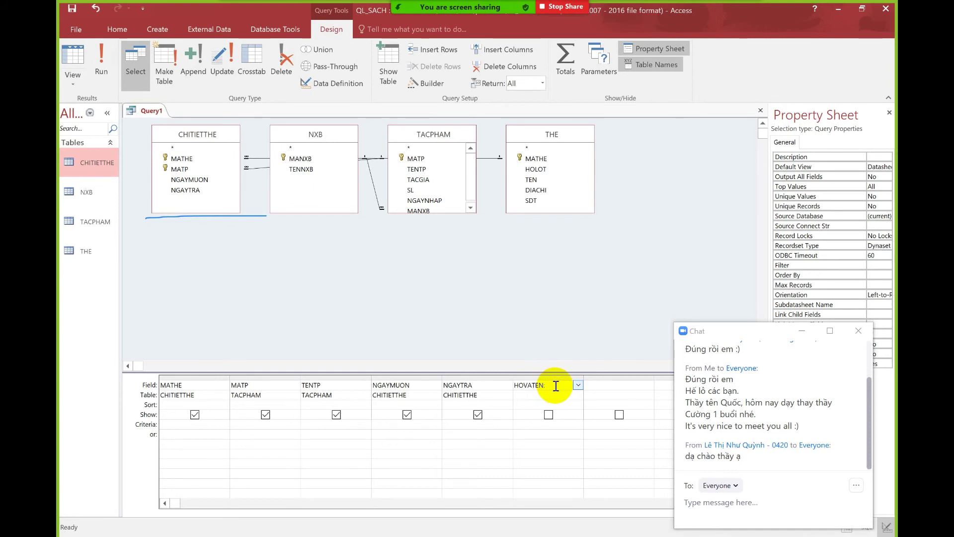
pyautogui.write('[')
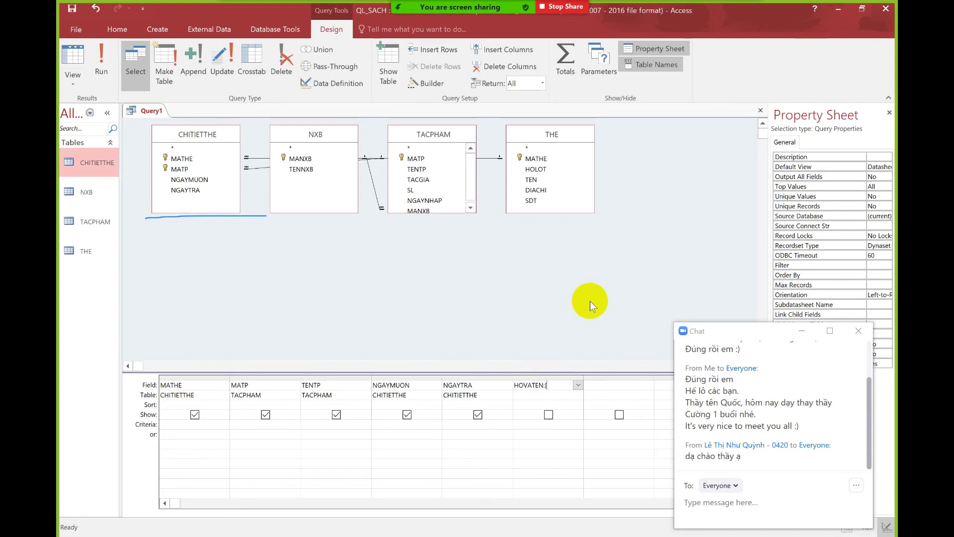
pyautogui.press('BackSpace')
pyautogui.write('holet')
pyautogui.press('BackSpace')
pyautogui.press('BackSpace')
pyautogui.write('ot +')
pyautogui.write('" "')
pyautogui.write(' +')
pyautogui.write('ten')
pyautogui.press('Tab')
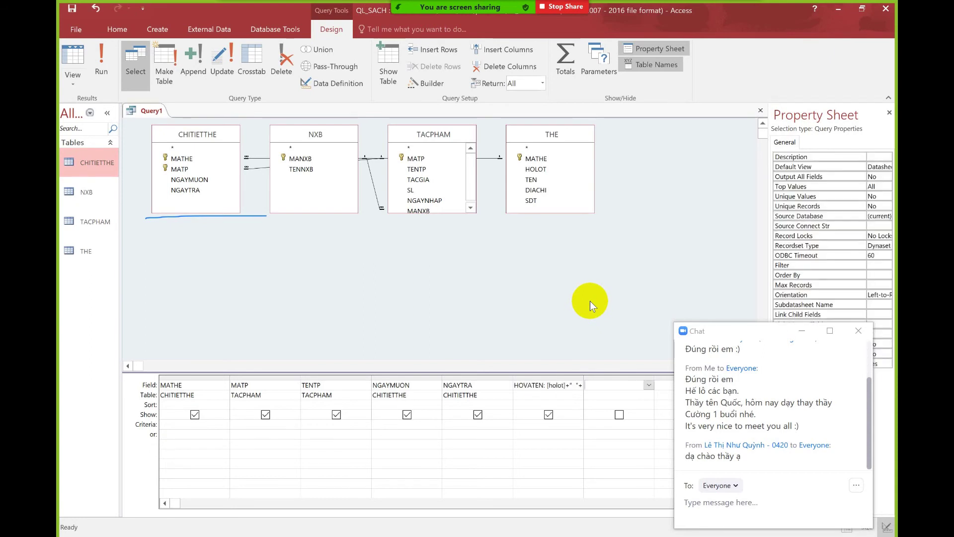
# - Correct the quotes and brackets of the HOVATEN expression in the Zoom editor
pyautogui.rightClick(554, 388)
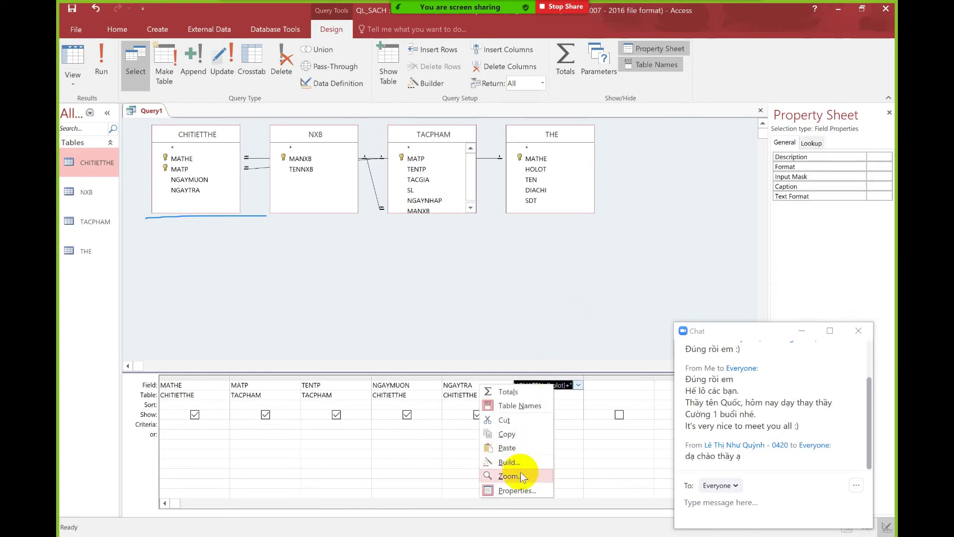
pyautogui.click(520, 476)
pyautogui.click(406, 153)
pyautogui.moveTo(406, 154); pyautogui.dragTo(409, 192)
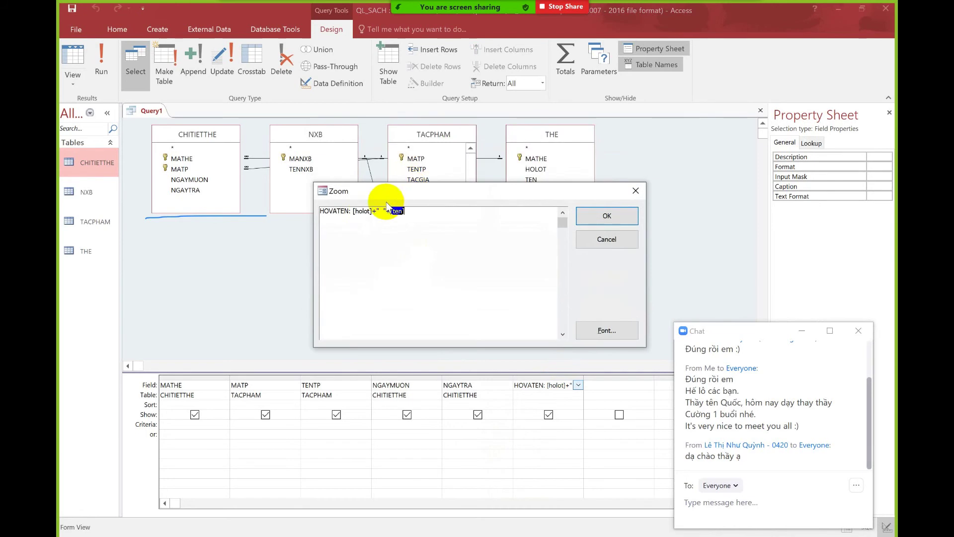
pyautogui.click(372, 210)
pyautogui.press('BackSpace')
pyautogui.write('"')
pyautogui.press('Left')
pyautogui.press('Left')
pyautogui.press('Left')
pyautogui.press('Left')
pyautogui.press('Left')
pyautogui.press('Left')
pyautogui.press('BackSpace')
pyautogui.write('"')
pyautogui.press('BackSpace')
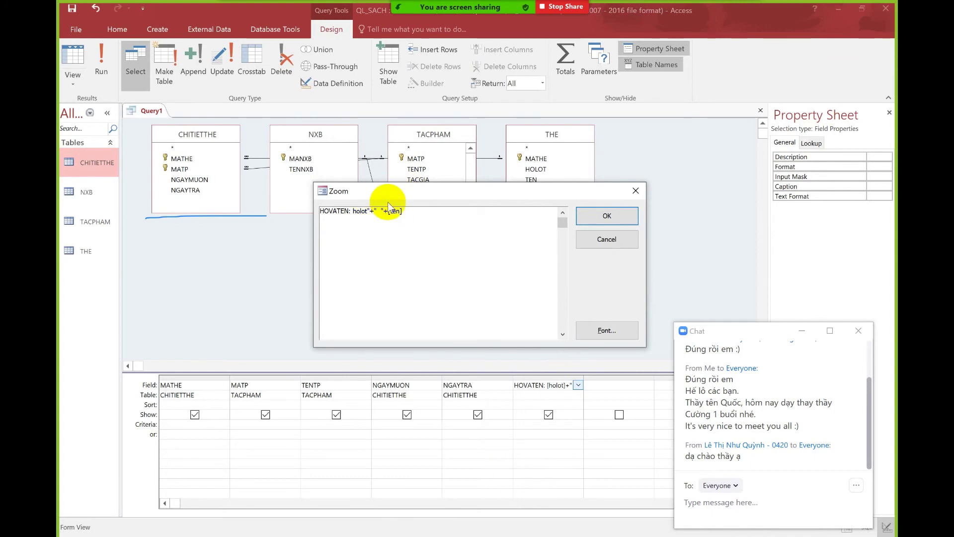
pyautogui.press('Return')
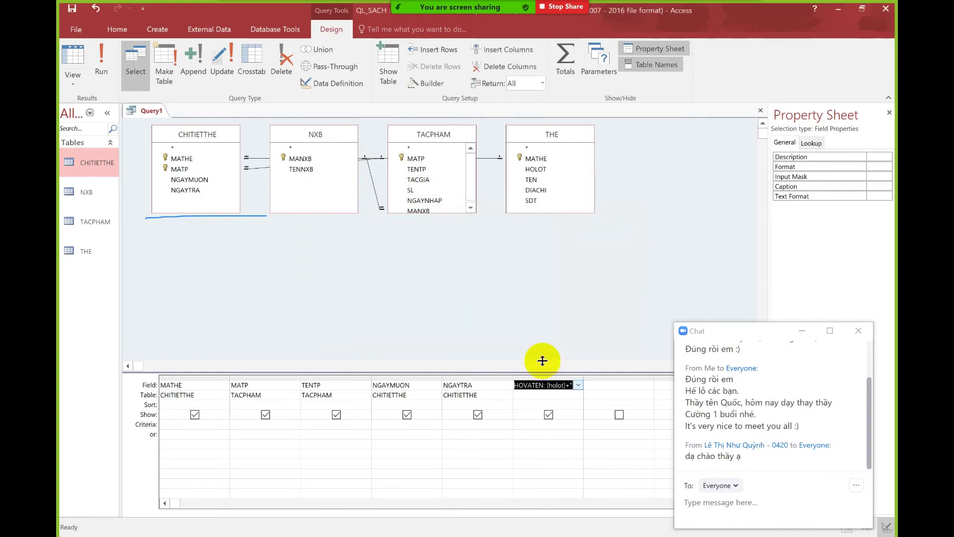
# - Drag the HOVATEN column in right after MATHE and run Query1, showing 7 loan rows
pyautogui.click(562, 387)
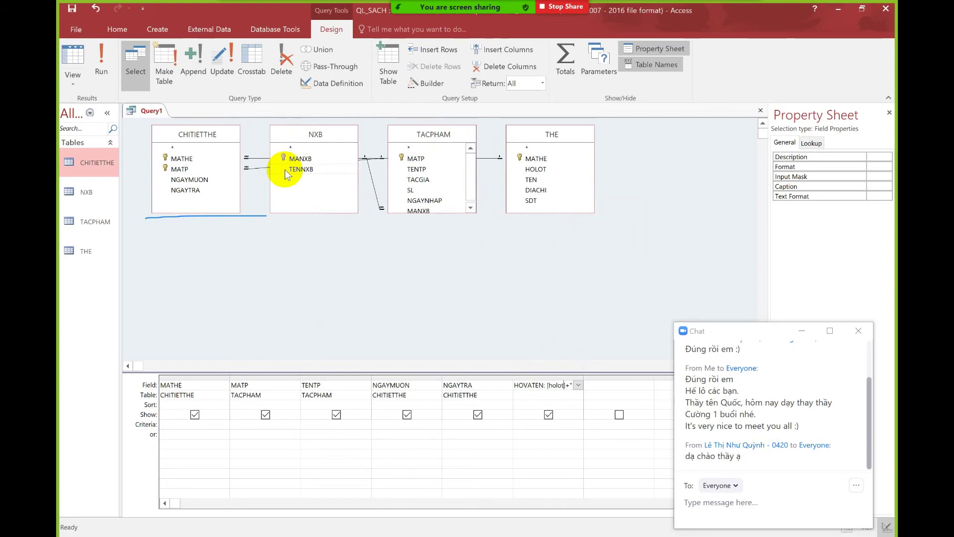
pyautogui.click(541, 379)
pyautogui.moveTo(542, 382); pyautogui.dragTo(234, 380)
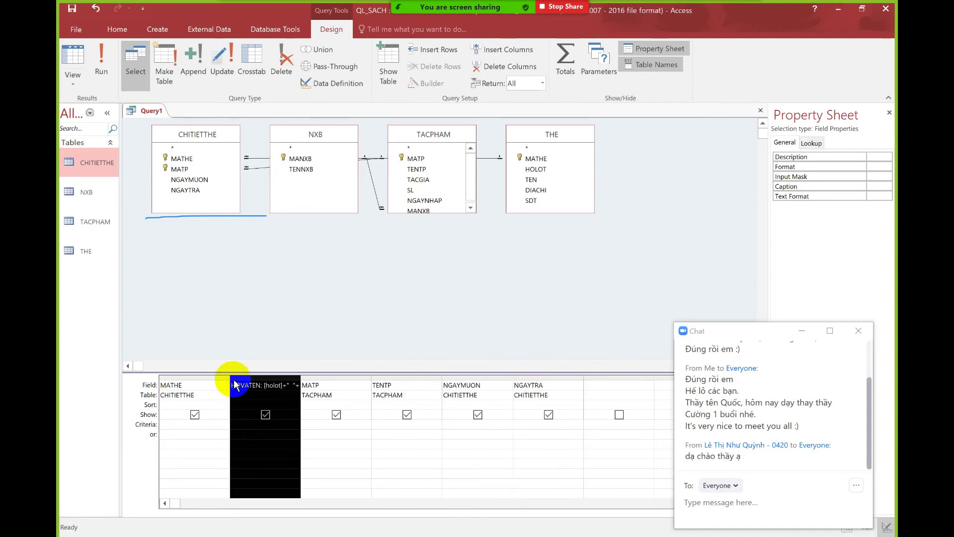
pyautogui.click(419, 379)
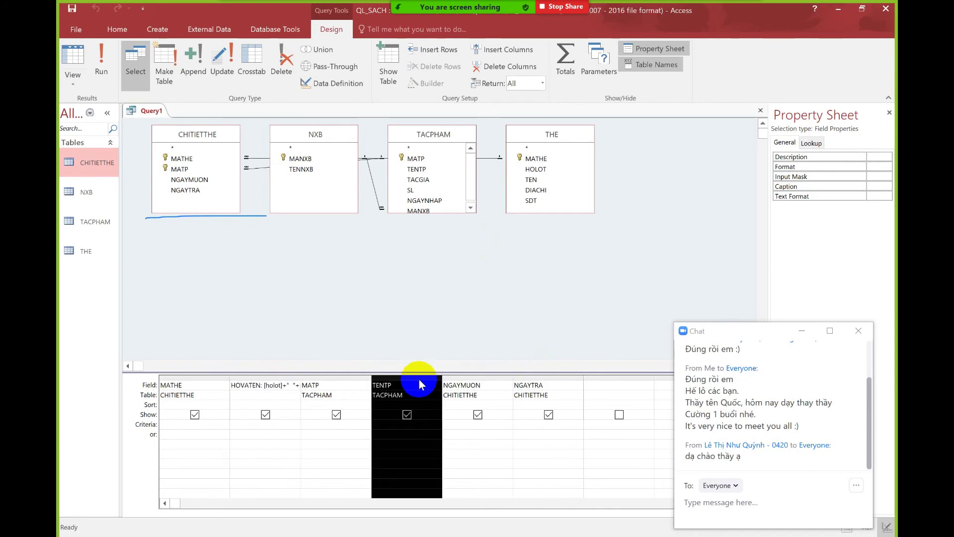
pyautogui.click(526, 379)
pyautogui.click(489, 379)
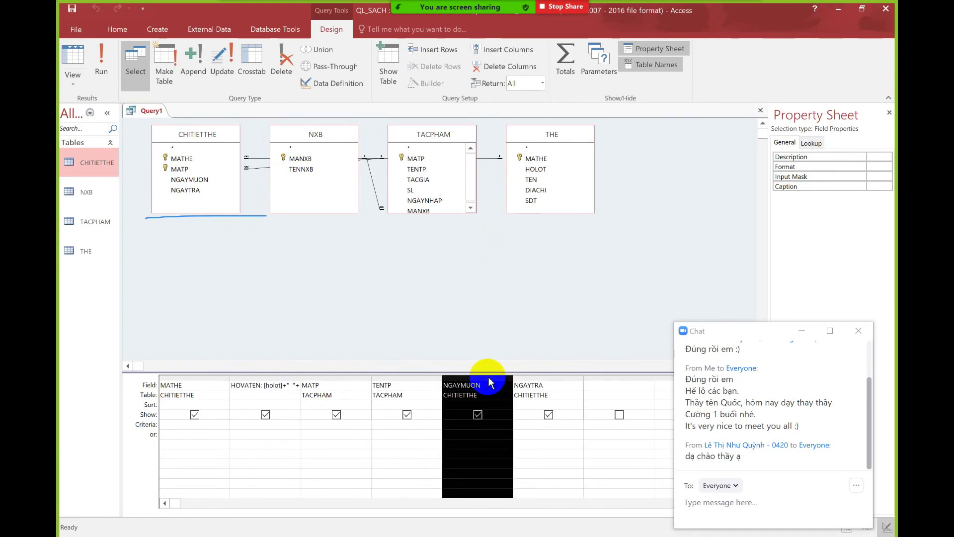
pyautogui.click(530, 378)
pyautogui.click(489, 379)
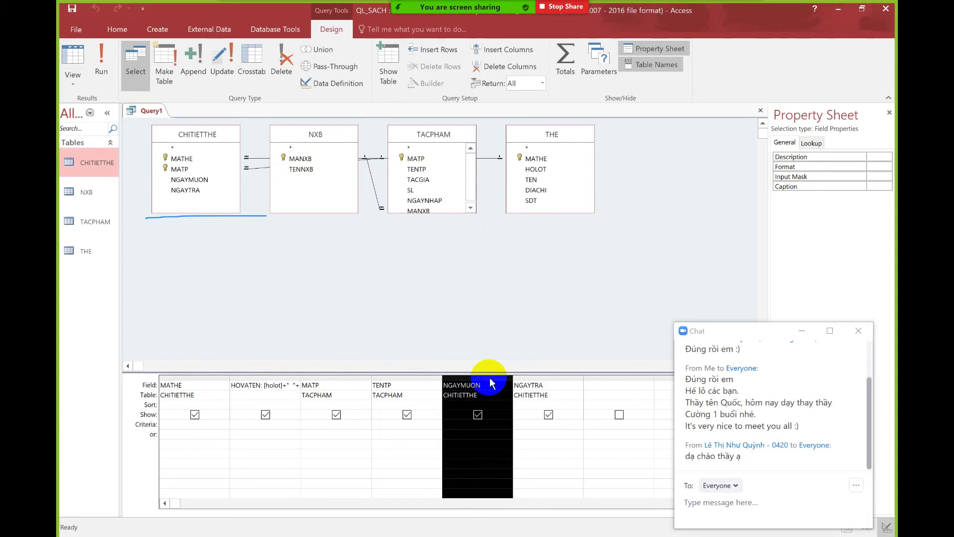
pyautogui.click(530, 378)
pyautogui.click(277, 378)
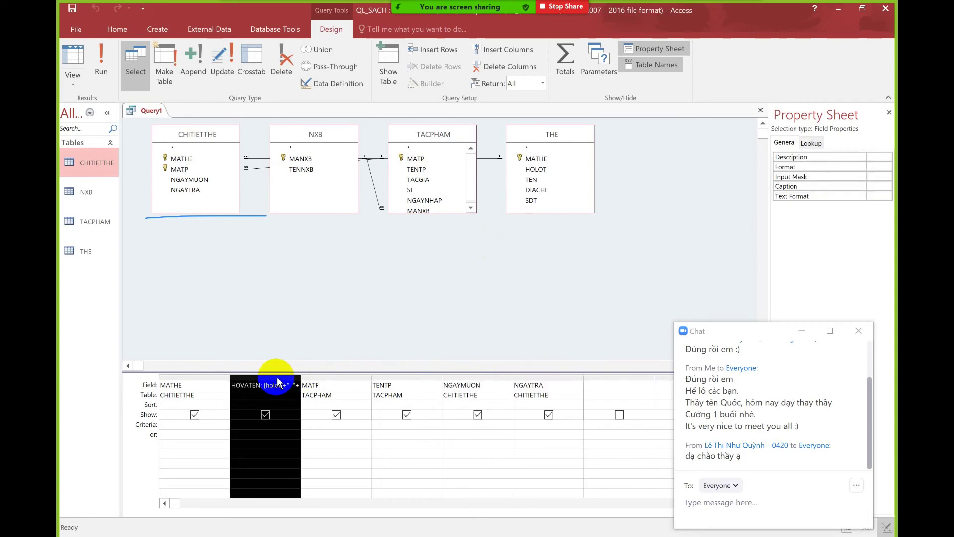
pyautogui.click(275, 376)
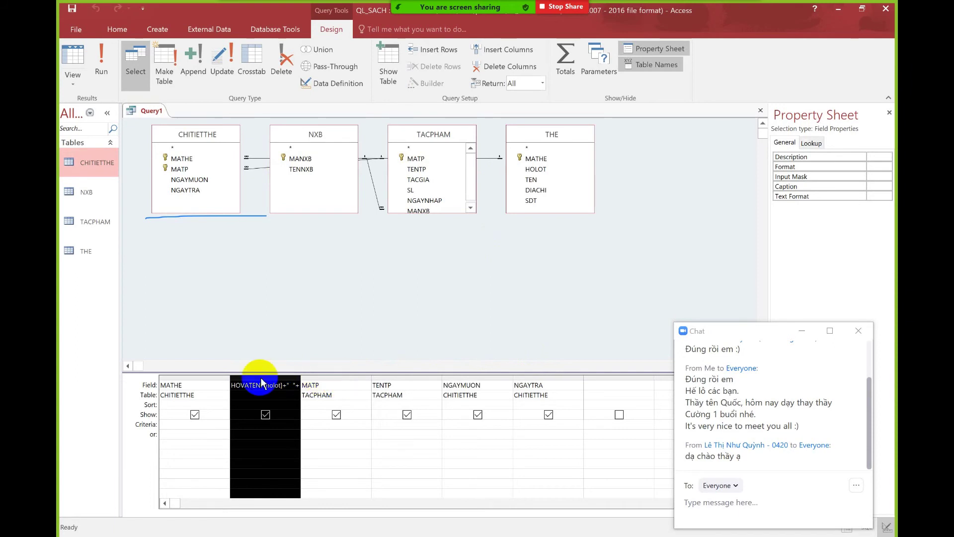
pyautogui.click(262, 395)
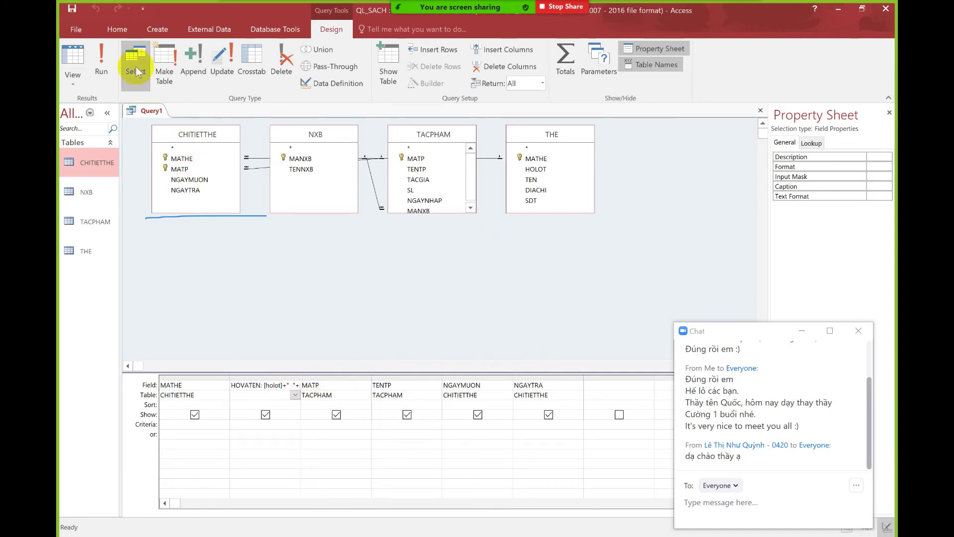
pyautogui.click(101, 64)
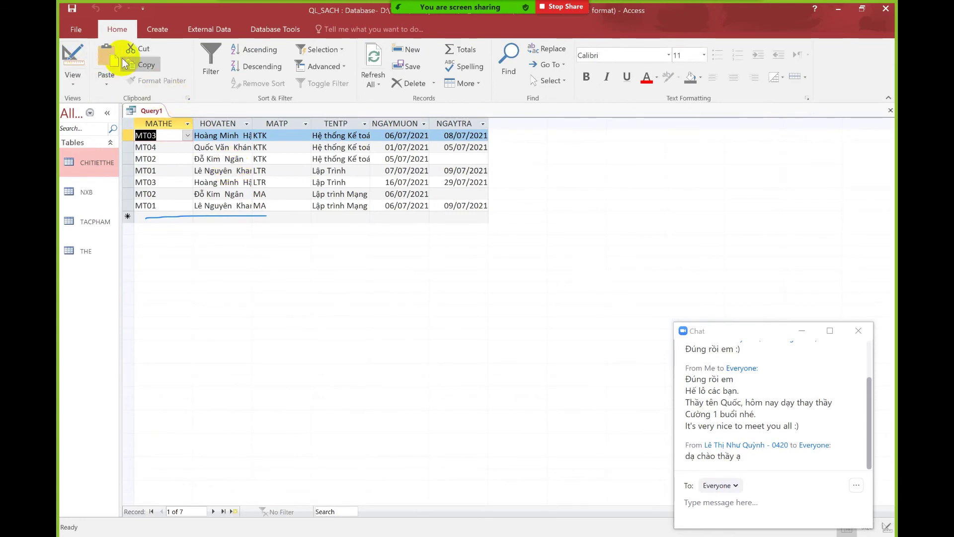
# - Save Query1 under the name Cau_01, then reopen it in Design View
pyautogui.rightClick(157, 115)
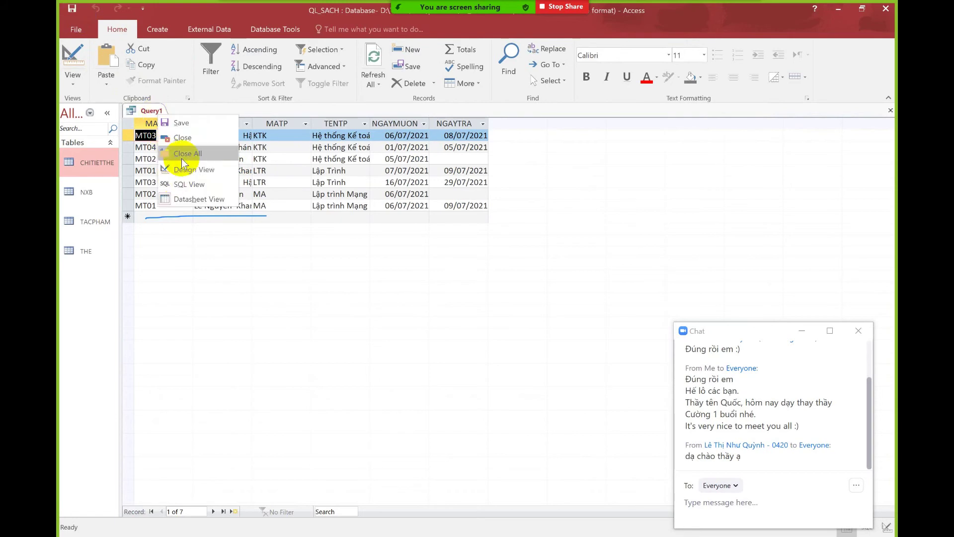
pyautogui.click(178, 123)
pyautogui.write('Cau_01')
pyautogui.press('Return')
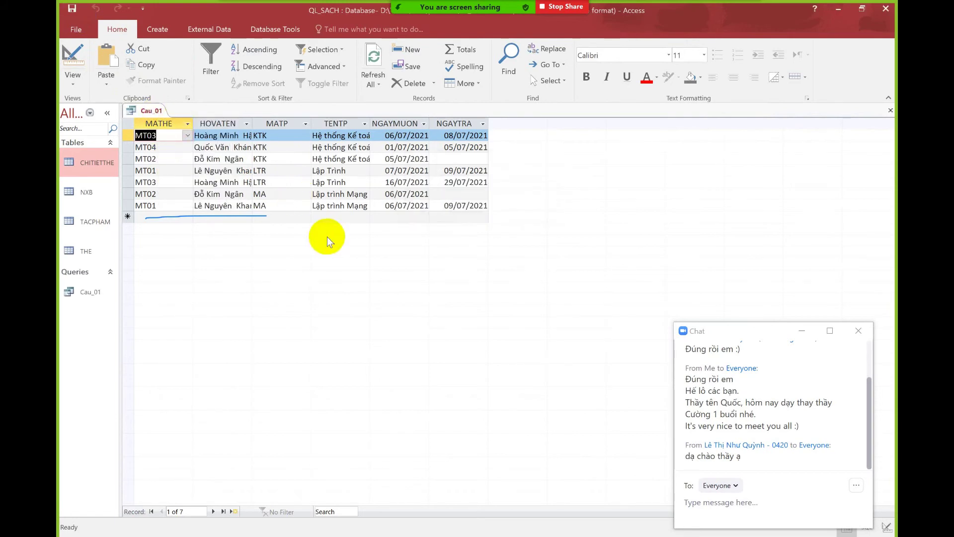
pyautogui.rightClick(143, 110)
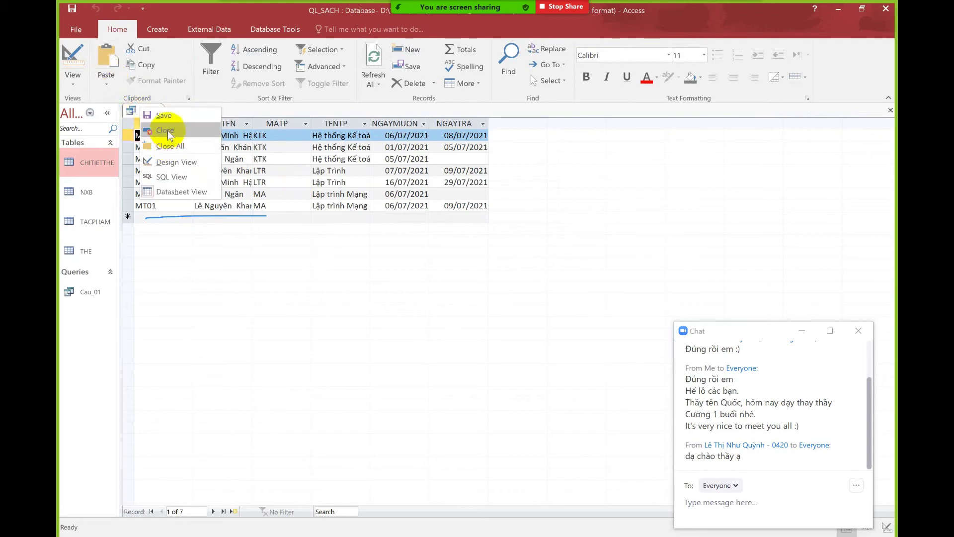
pyautogui.click(175, 162)
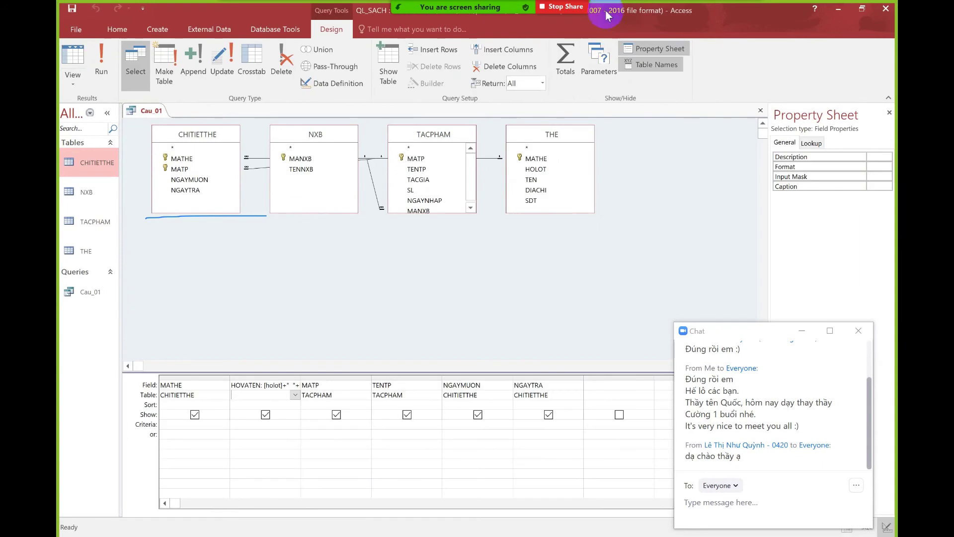
pyautogui.moveTo(765, 335); pyautogui.dragTo(762, 312)
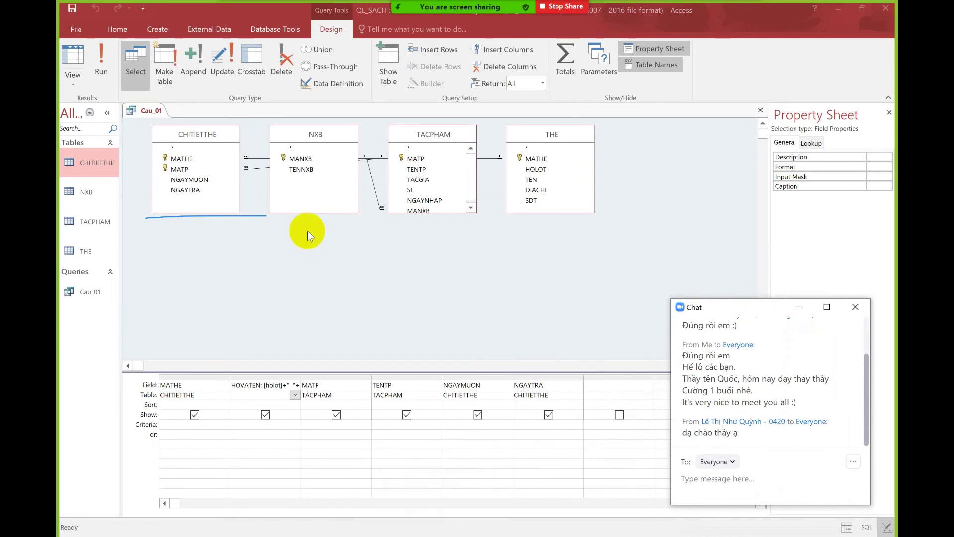
pyautogui.click(374, 193)
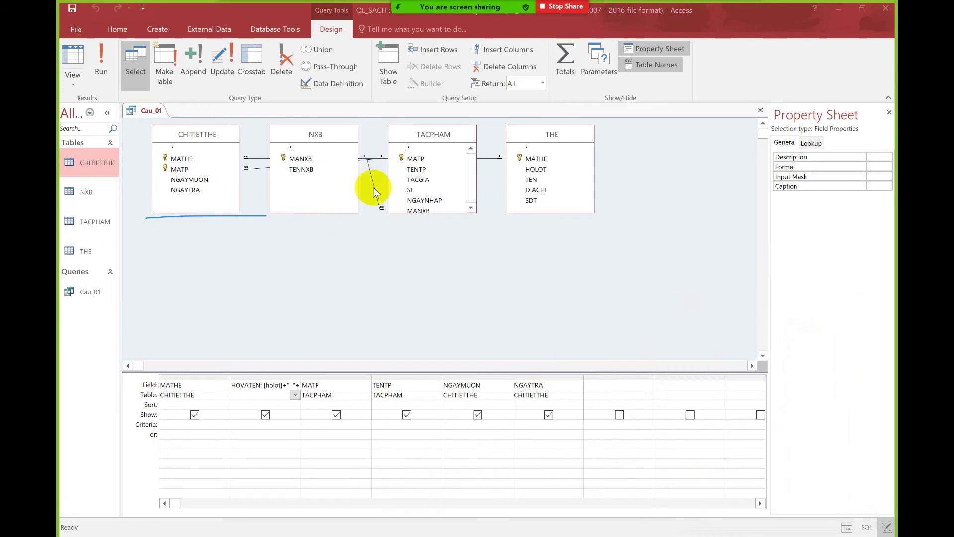
pyautogui.moveTo(560, 6)
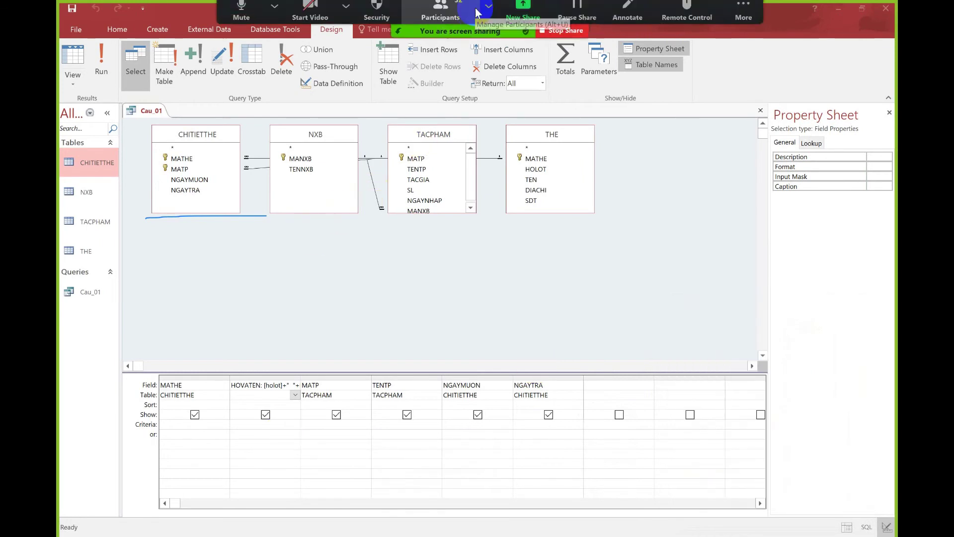
pyautogui.click(451, 18)
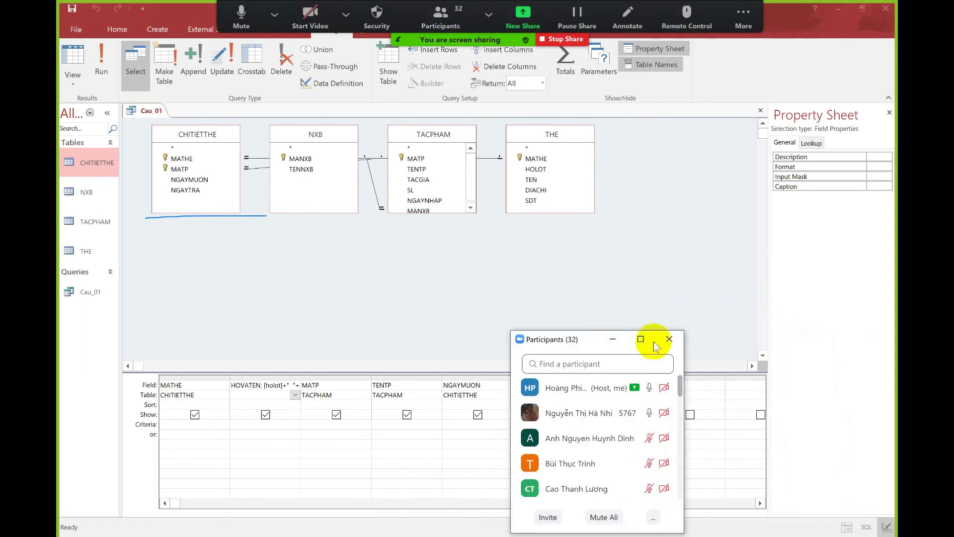
pyautogui.moveTo(603, 336); pyautogui.dragTo(791, 316)
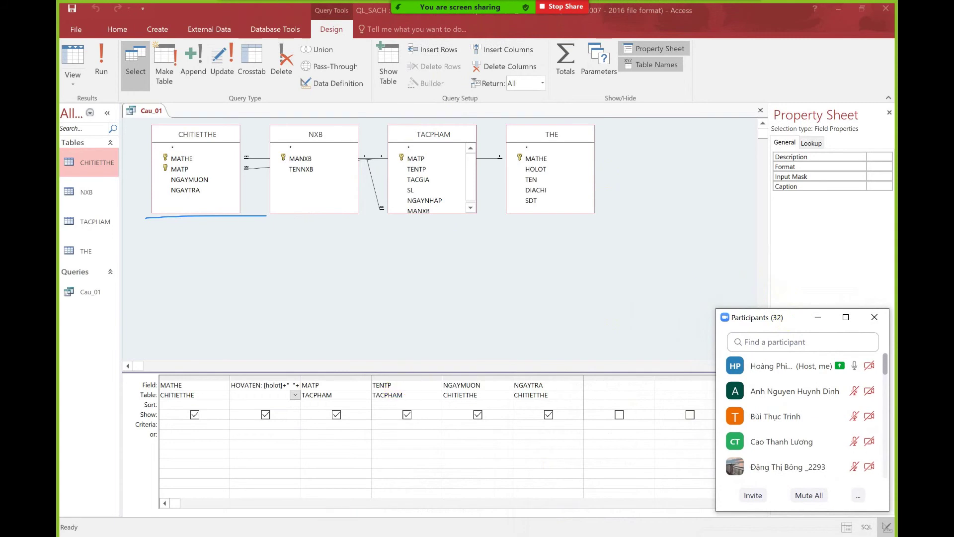
pyautogui.hotkey('alt', 'Tab')
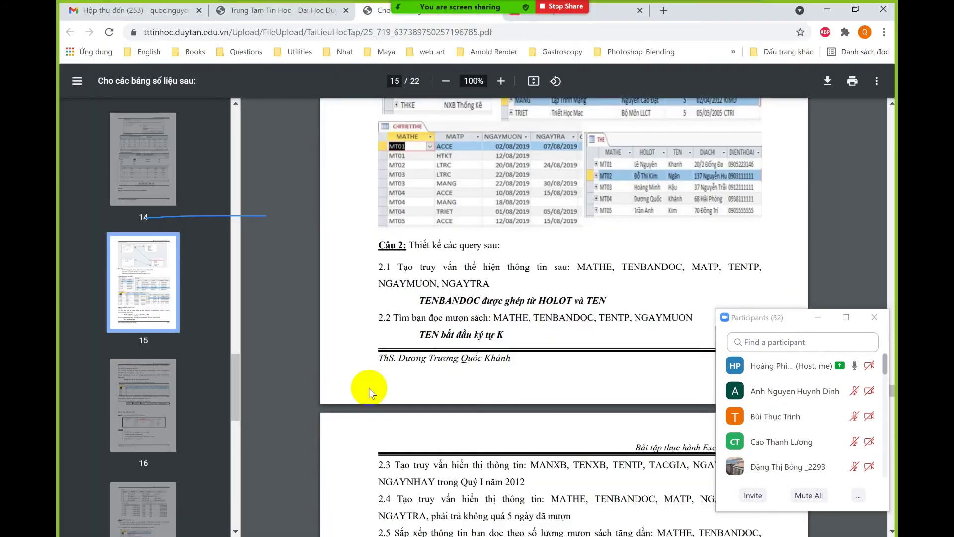
# - Scroll the exercise PDF down to task 2.2 on page 16, briefly checking the Cau_01 design
pyautogui.scroll(-3, 469, 295)
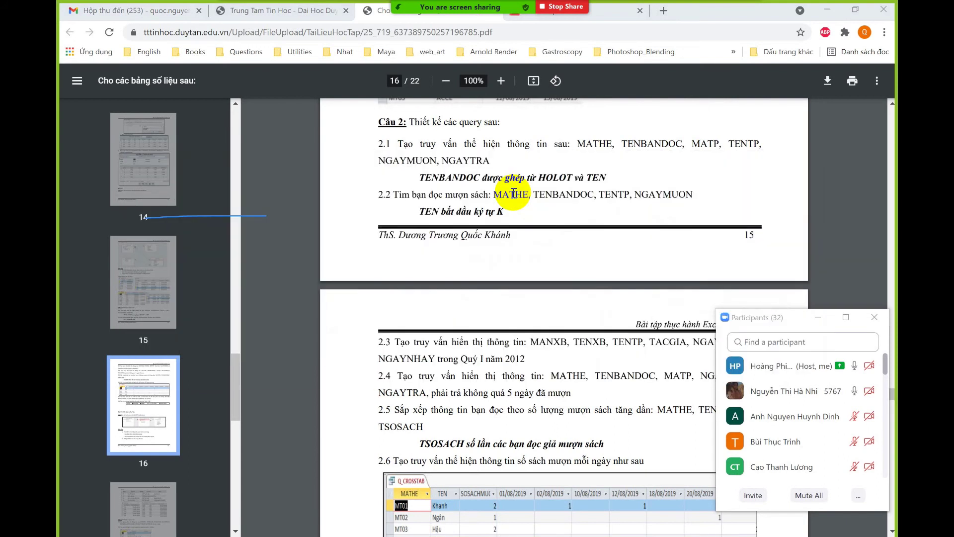
pyautogui.hotkey('alt', 'Tab')
pyautogui.click(514, 198)
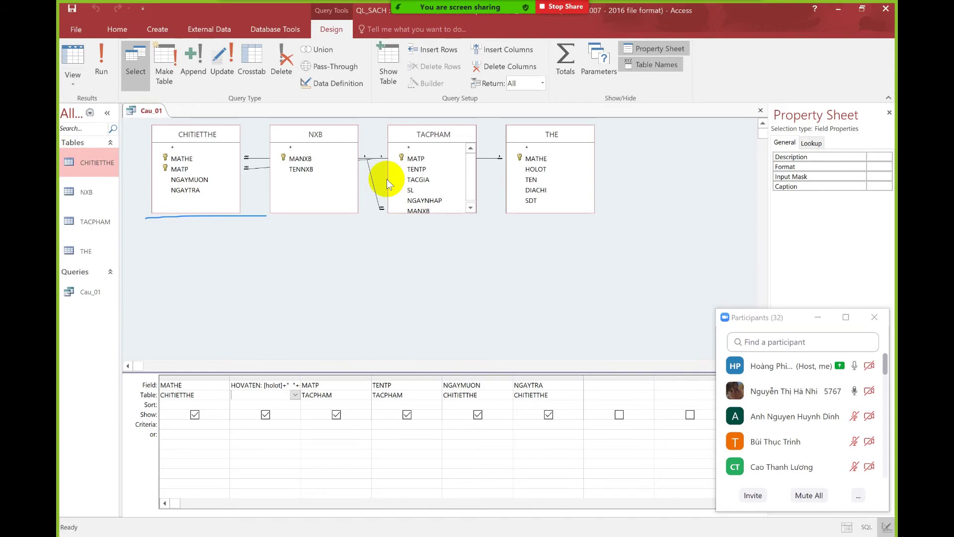
pyautogui.hotkey('alt', 'Tab')
pyautogui.click(532, 240)
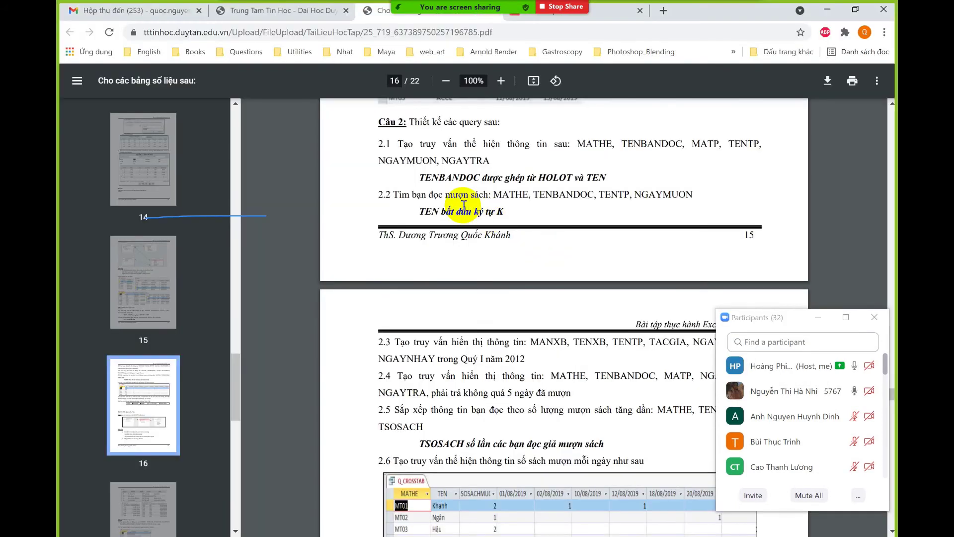
# - Highlight 'đầu ký tự K' in exercise 2.2, then return to the Cau_01 query design
pyautogui.moveTo(457, 212); pyautogui.dragTo(542, 215)
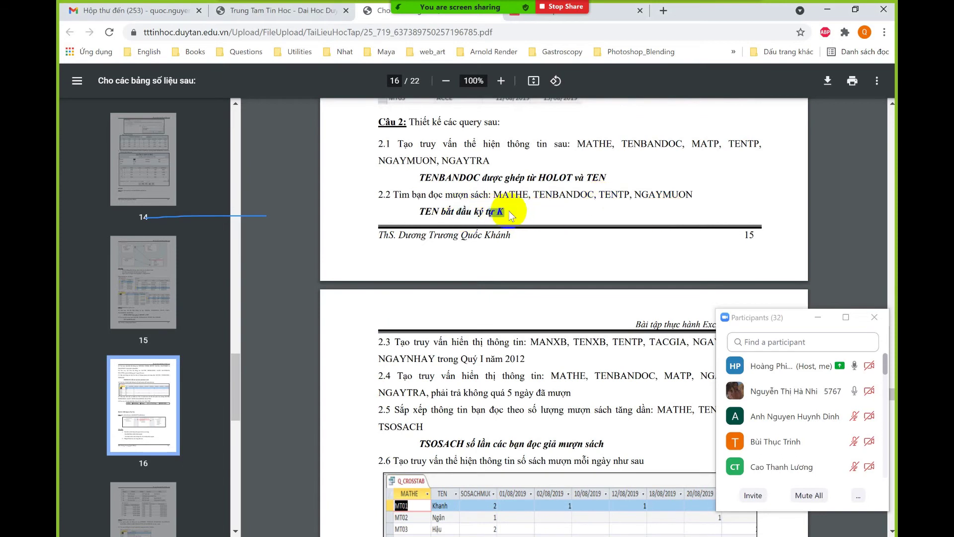
pyautogui.hotkey('alt', 'Tab')
pyautogui.click(309, 143)
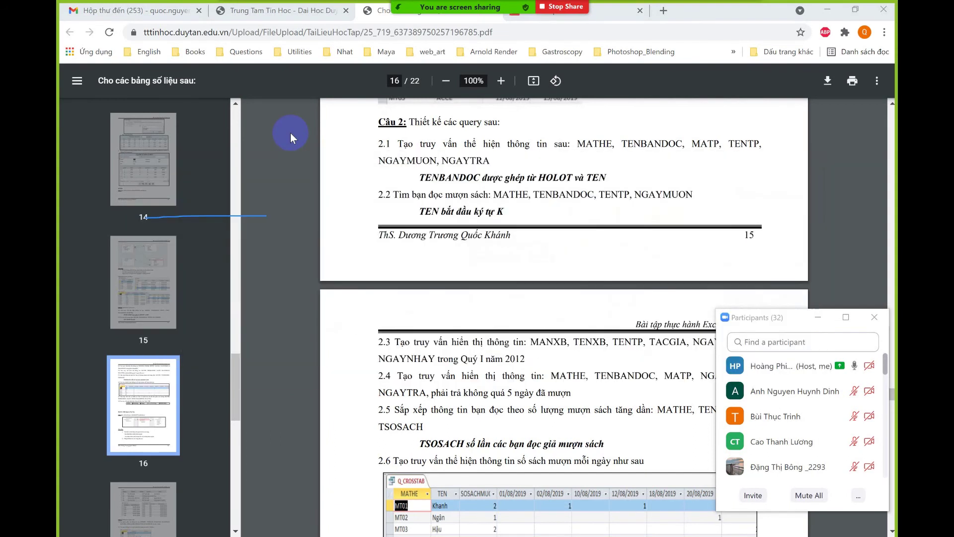
pyautogui.hotkey('alt', 'Tab')
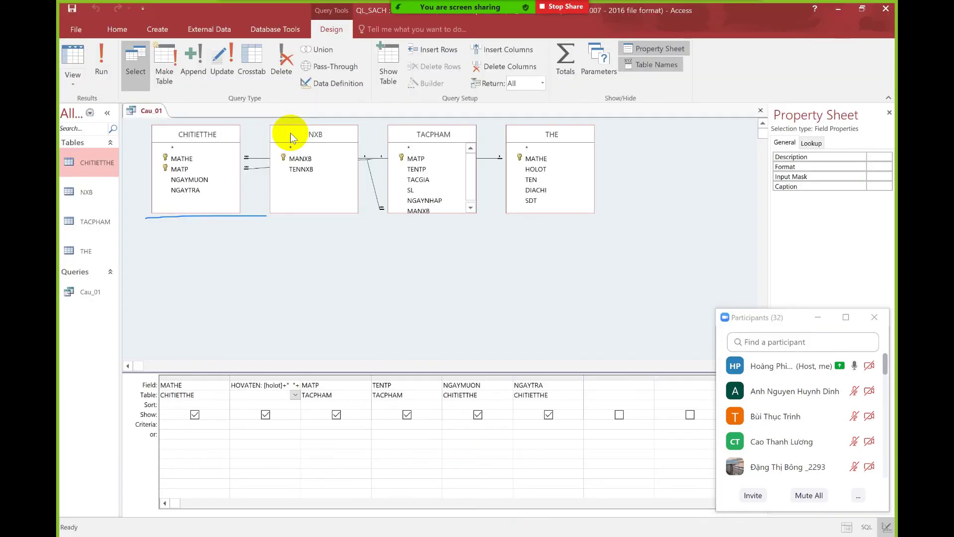
# - Close the Cau_01 query and start a new Query Design showing saved queries in Show Table
pyautogui.click(598, 387)
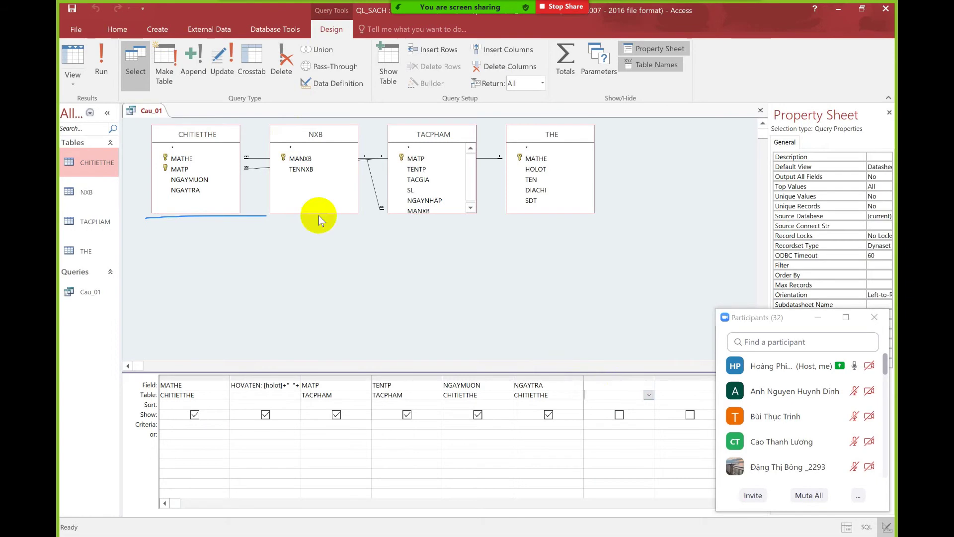
pyautogui.rightClick(154, 113)
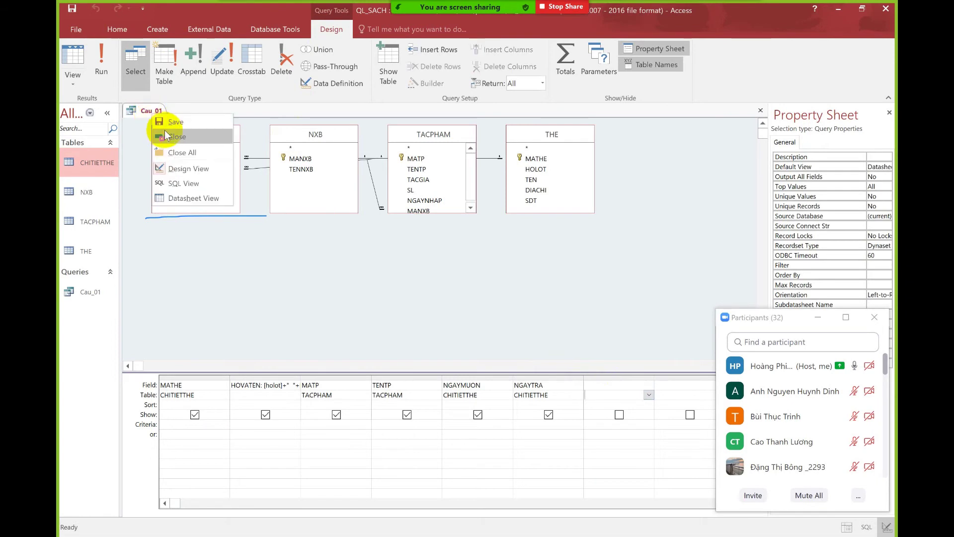
pyautogui.click(164, 132)
pyautogui.click(157, 28)
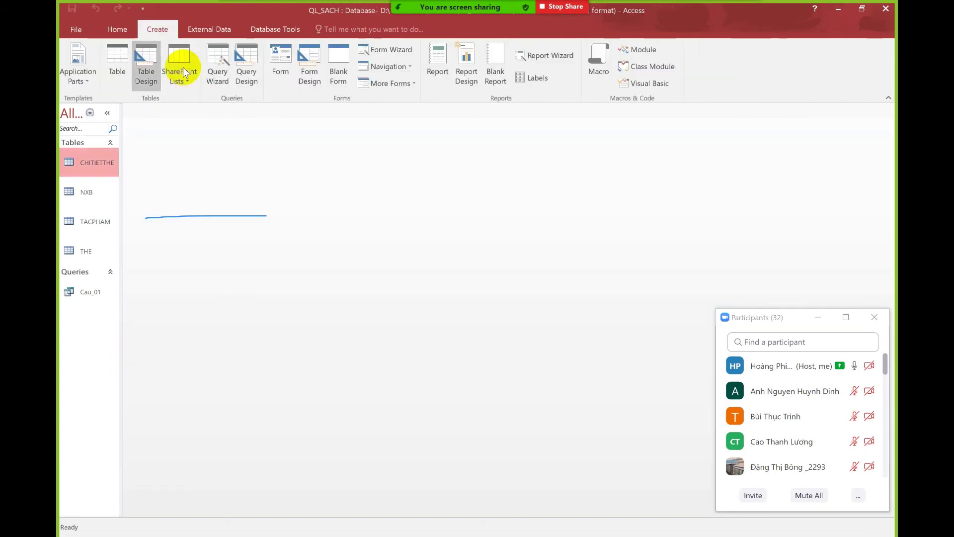
pyautogui.click(251, 67)
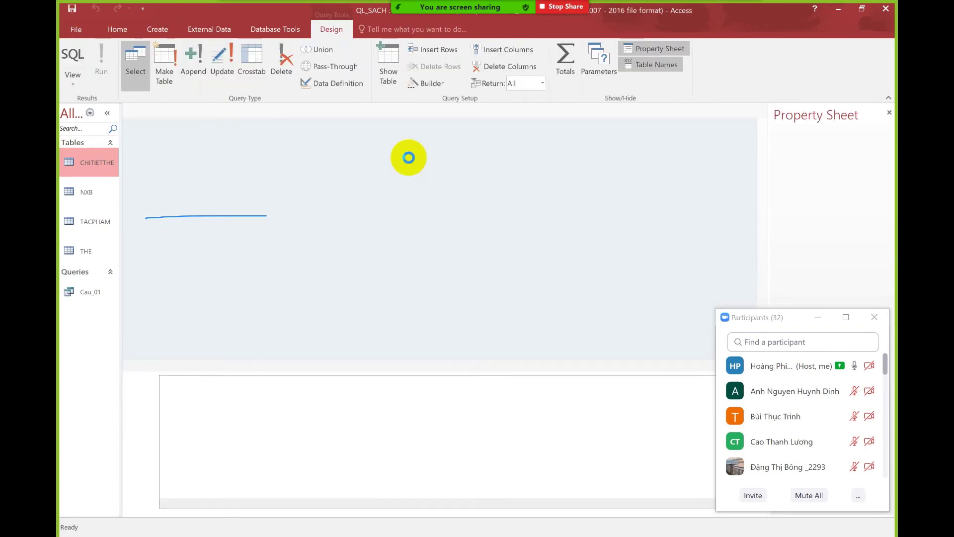
pyautogui.click(382, 192)
# - Highlight the field lists of exercises 2.1 and 2.2, including MATP, in the PDF
pyautogui.hotkey('alt', 'Tab')
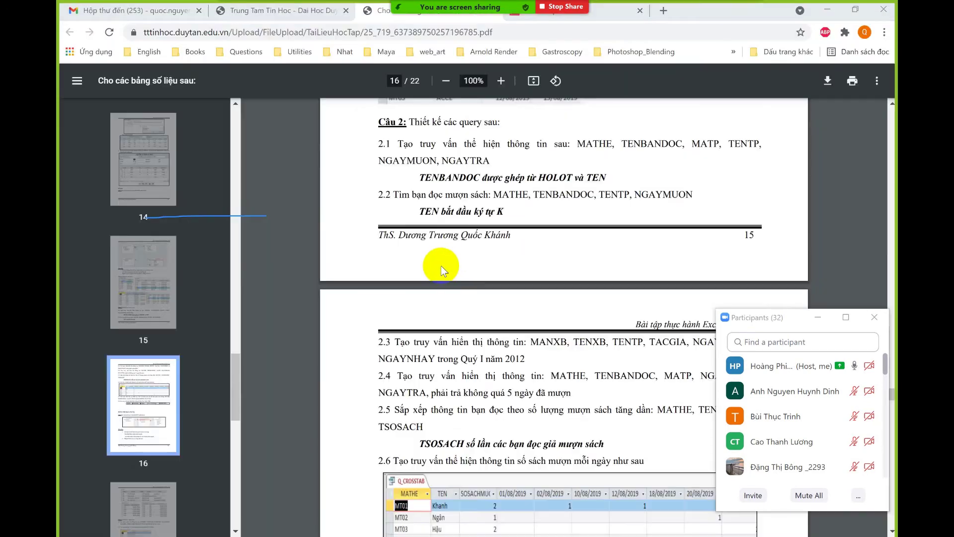
pyautogui.moveTo(576, 144); pyautogui.dragTo(498, 160)
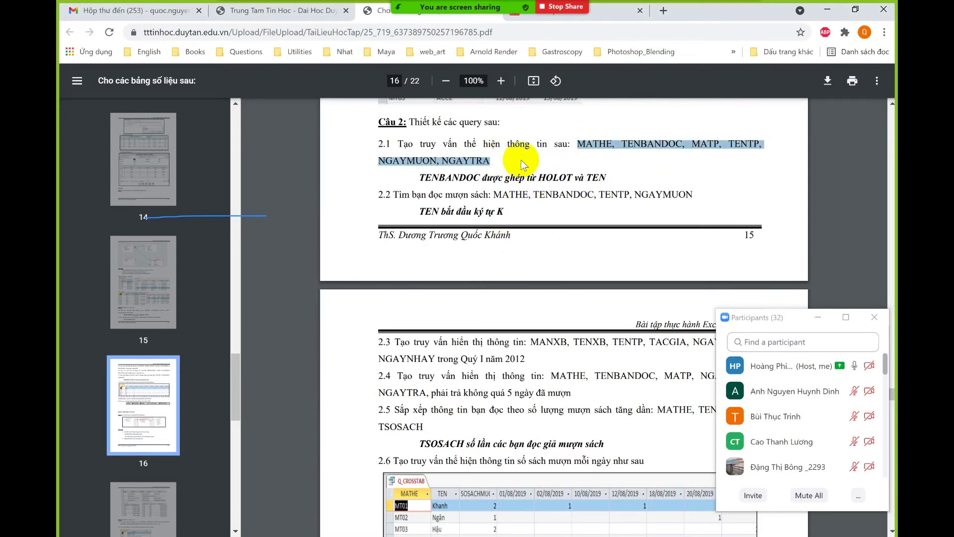
pyautogui.moveTo(494, 194); pyautogui.dragTo(698, 194)
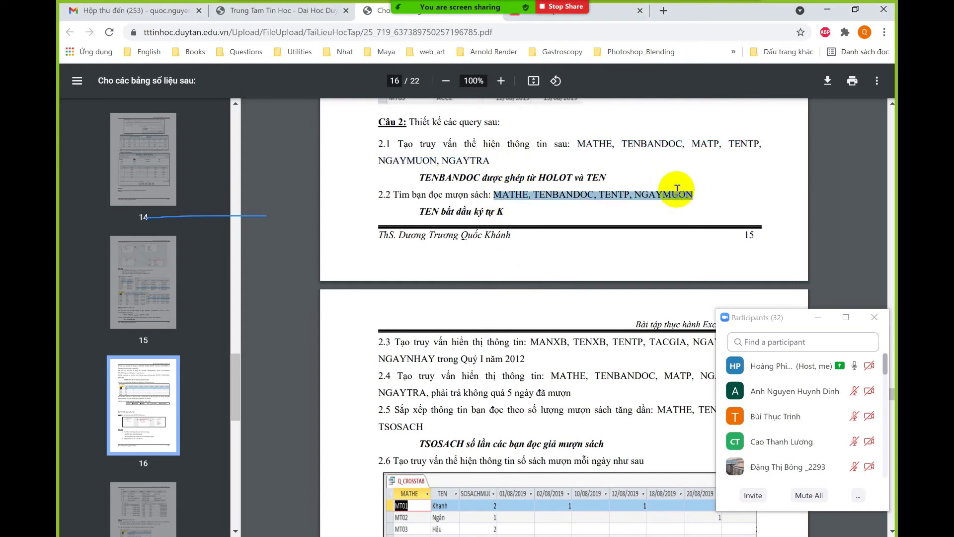
pyautogui.moveTo(490, 161); pyautogui.dragTo(483, 162)
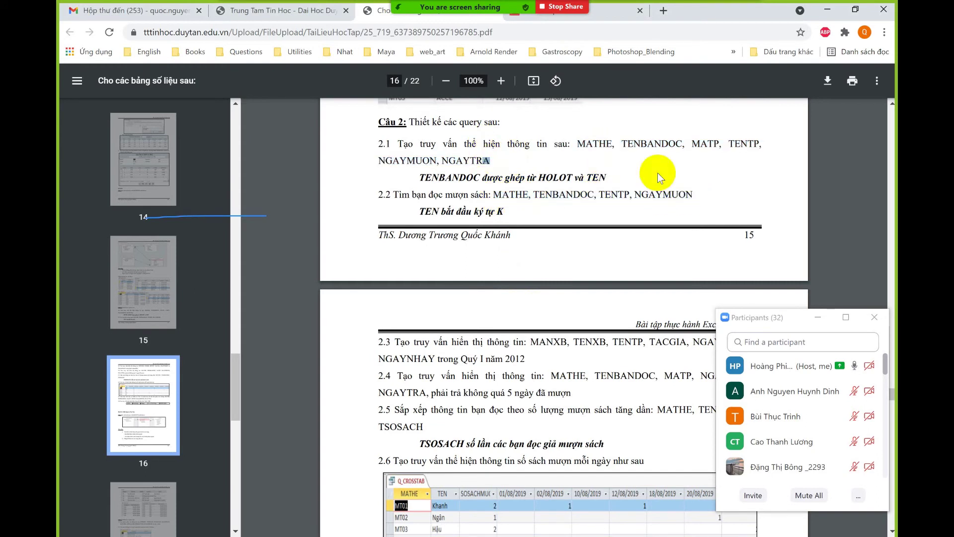
pyautogui.doubleClick(718, 146)
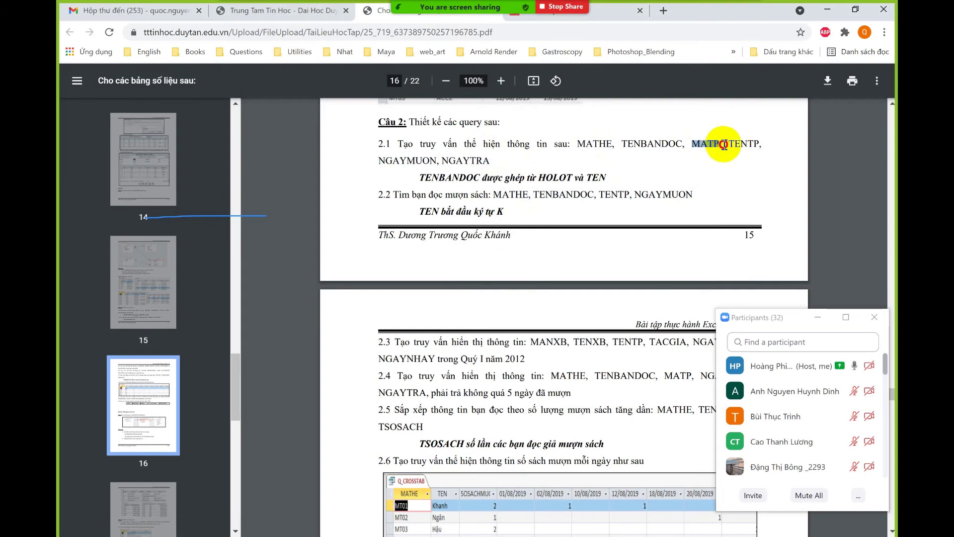
pyautogui.hotkey('alt', 'Tab')
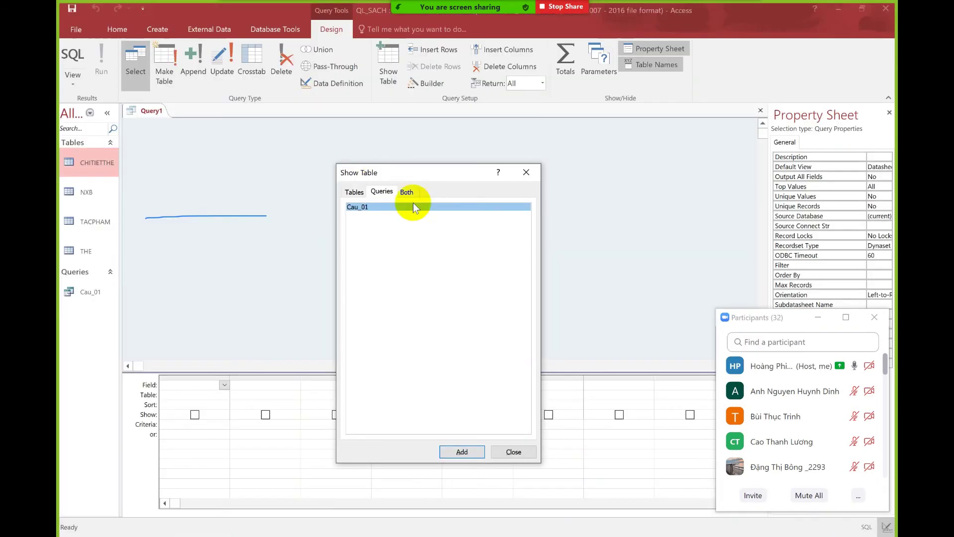
# - Browse Show Table's tables and queries, rechecking the exercise 2.2 field list in the PDF
pyautogui.click(353, 191)
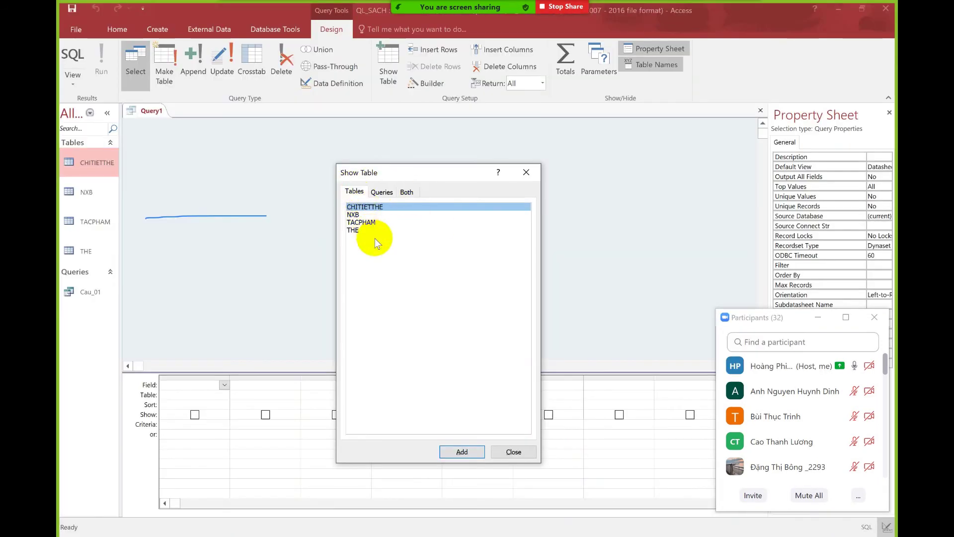
pyautogui.click(387, 198)
pyautogui.hotkey('alt', 'Tab')
pyautogui.hotkey('alt', 'Tab')
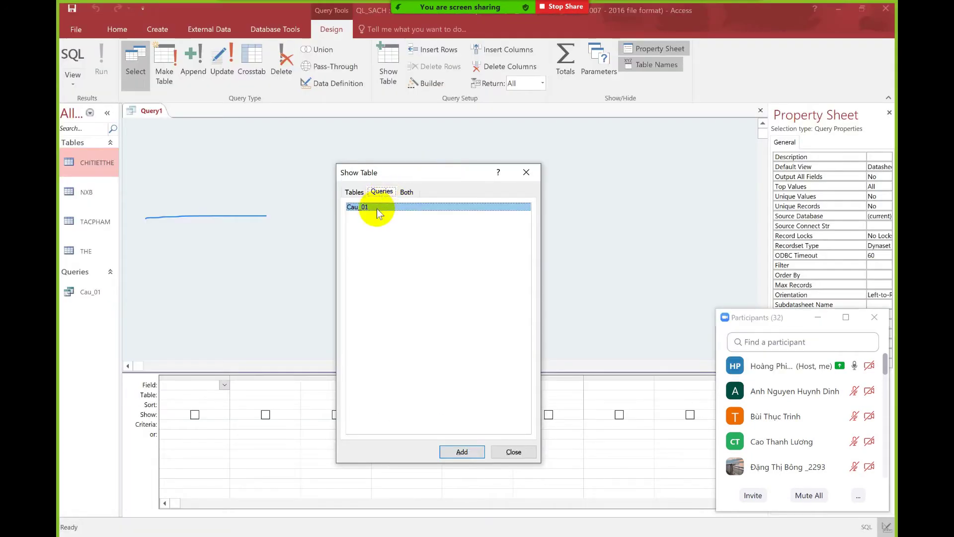
pyautogui.click(354, 191)
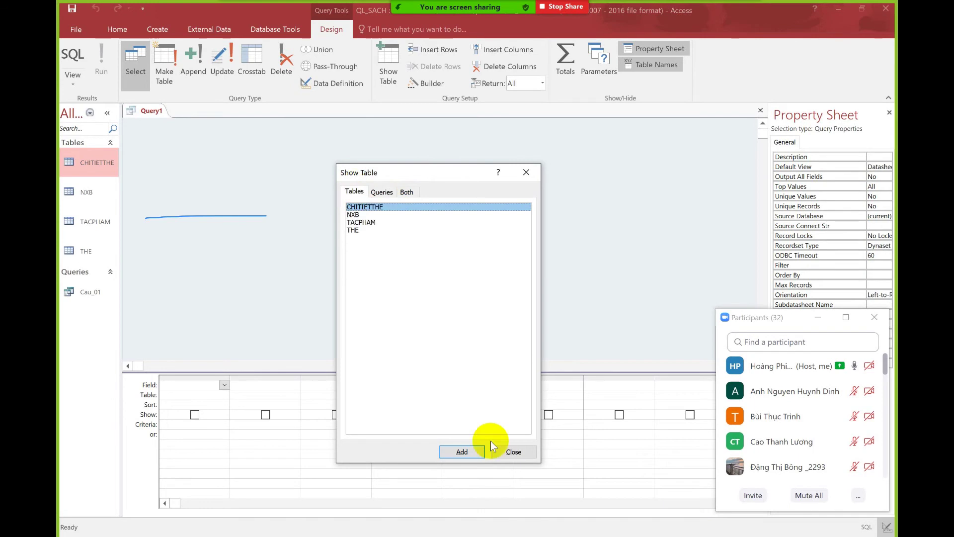
pyautogui.click(405, 270)
pyautogui.keyDown('shift'); pyautogui.click(365, 208); pyautogui.keyUp('shift')
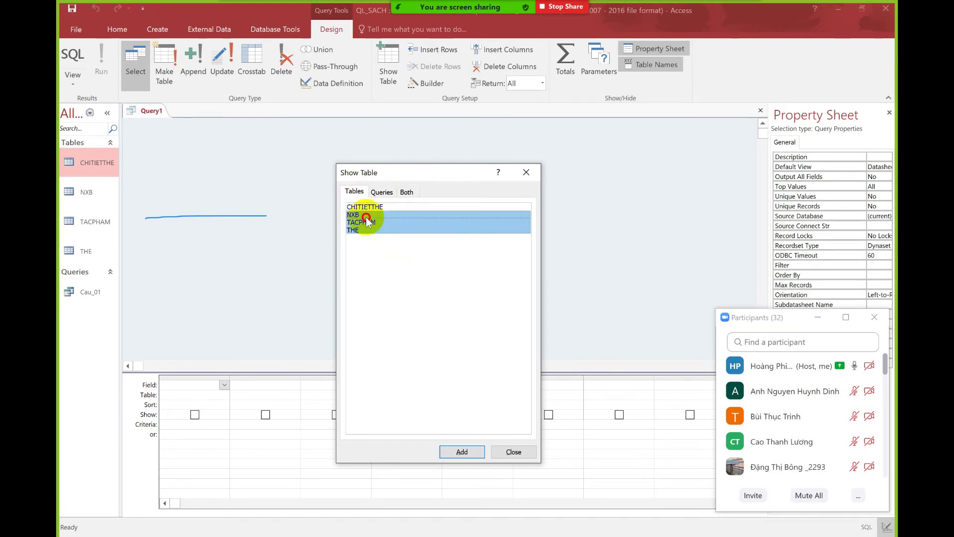
pyautogui.hotkey('alt', 'Tab')
pyautogui.moveTo(493, 194); pyautogui.dragTo(673, 198)
pyautogui.hotkey('alt', 'Tab')
# - Add the saved Cau_01 query as the source and close Show Table
pyautogui.click(382, 193)
pyautogui.click(462, 451)
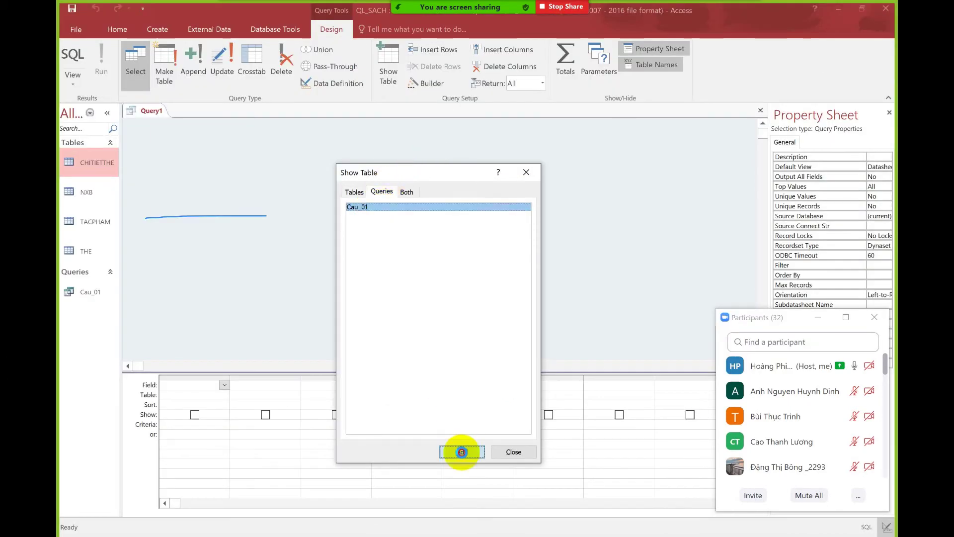
pyautogui.click(513, 452)
pyautogui.click(282, 219)
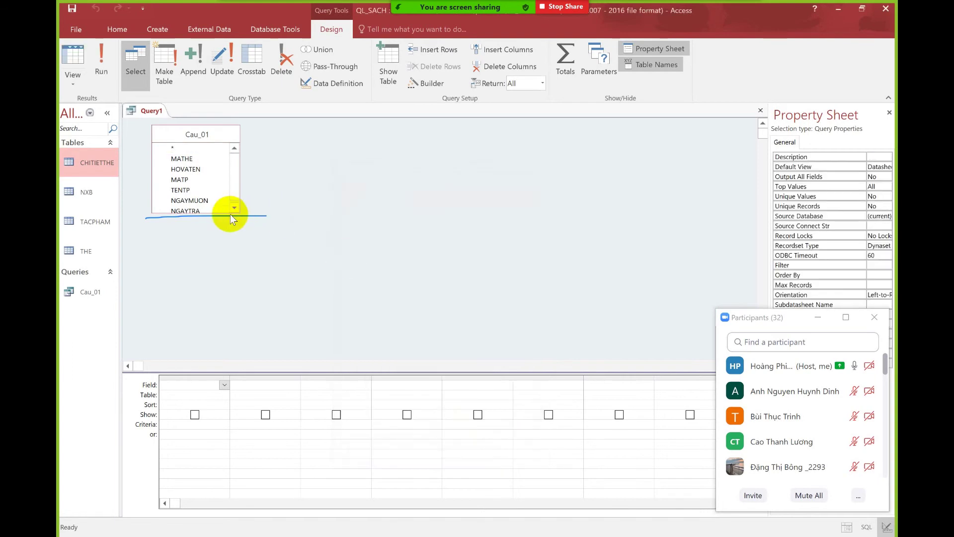
# - Put MATHE, HOVATEN, TENTP and NGAYMUON from Cau_01 into the grid, checking against the PDF
pyautogui.doubleClick(191, 159)
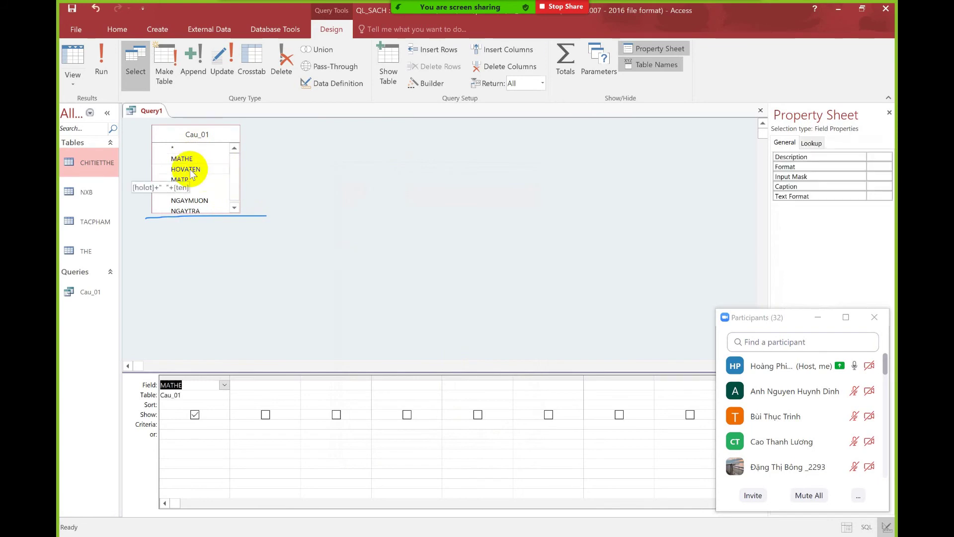
pyautogui.hotkey('alt', 'Tab')
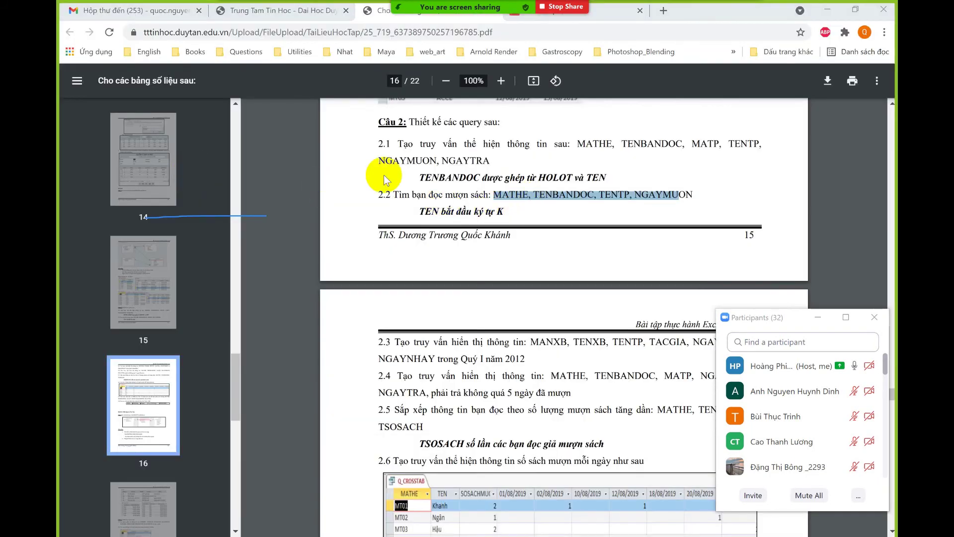
pyautogui.hotkey('alt', 'Tab')
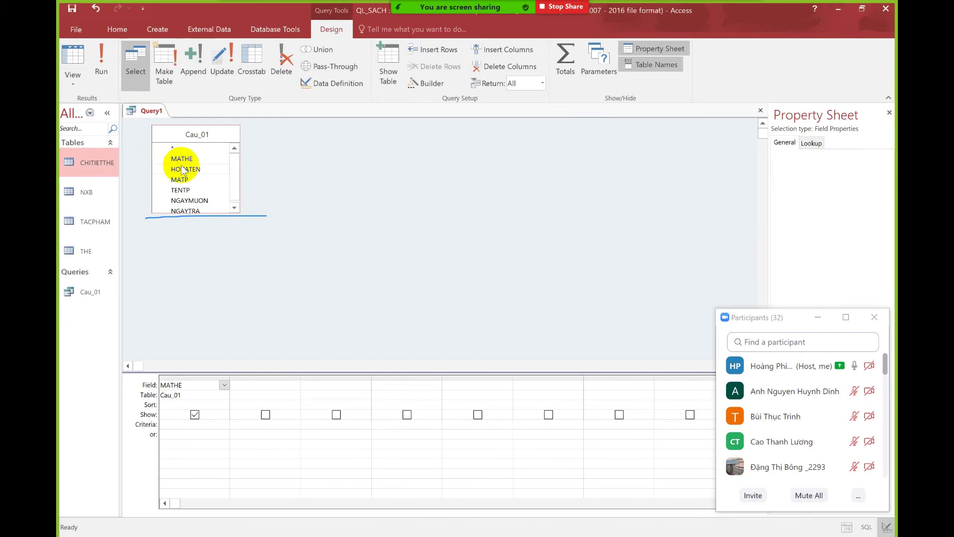
pyautogui.doubleClick(184, 170)
pyautogui.hotkey('alt', 'Tab')
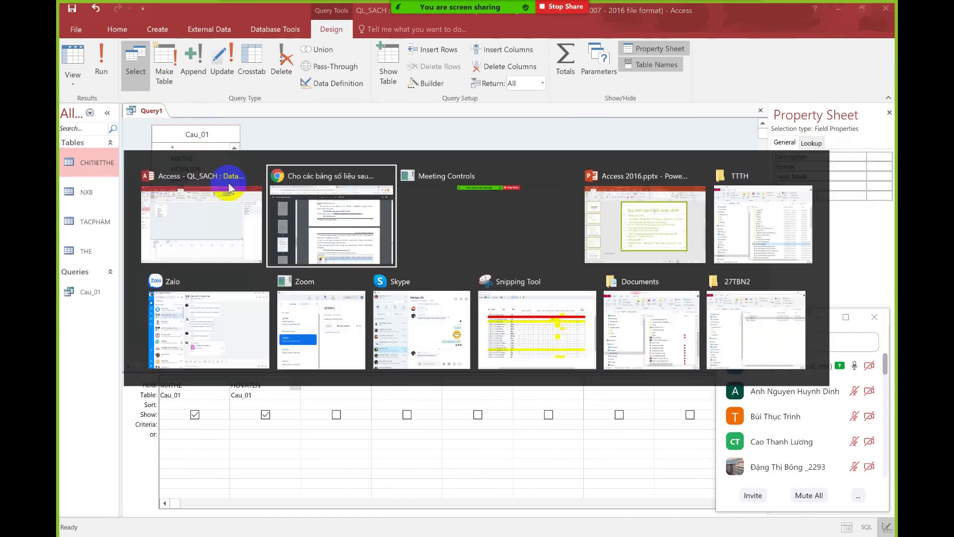
pyautogui.hotkey('alt', 'Tab')
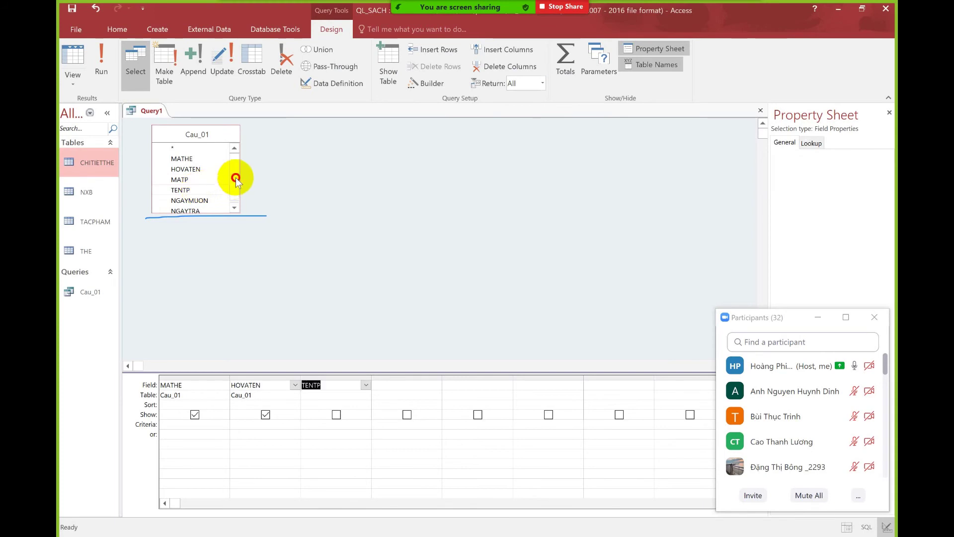
pyautogui.click(202, 199)
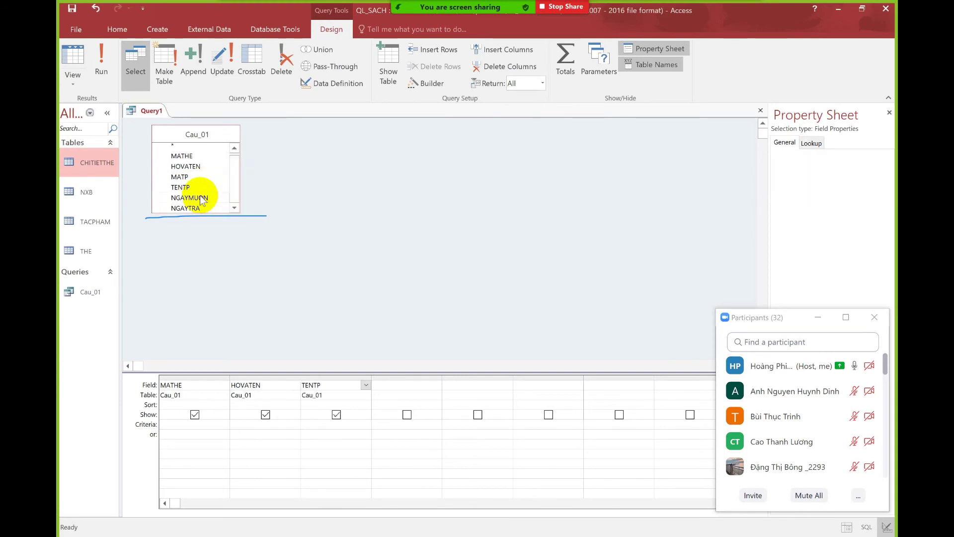
pyautogui.doubleClick(202, 199)
pyautogui.hotkey('alt', 'Tab')
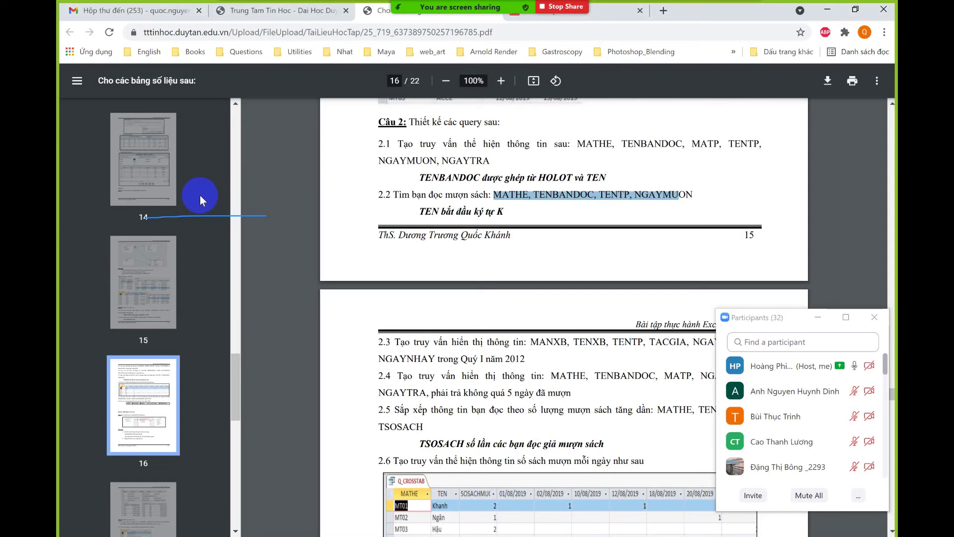
pyautogui.hotkey('alt', 'Tab')
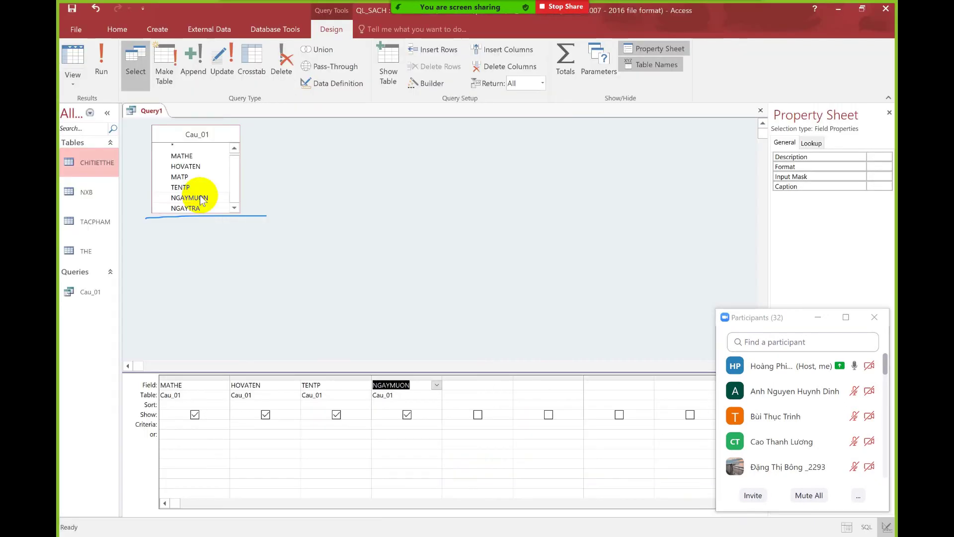
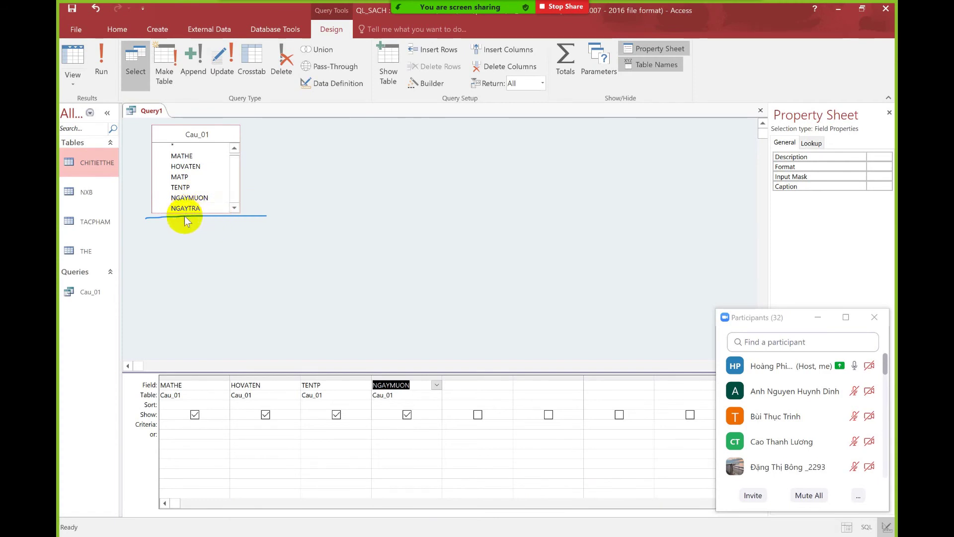
# - Reread the task in the PDF, then return to the query design and nudge the Cau_01 field list
pyautogui.hotkey('alt', 'Tab')
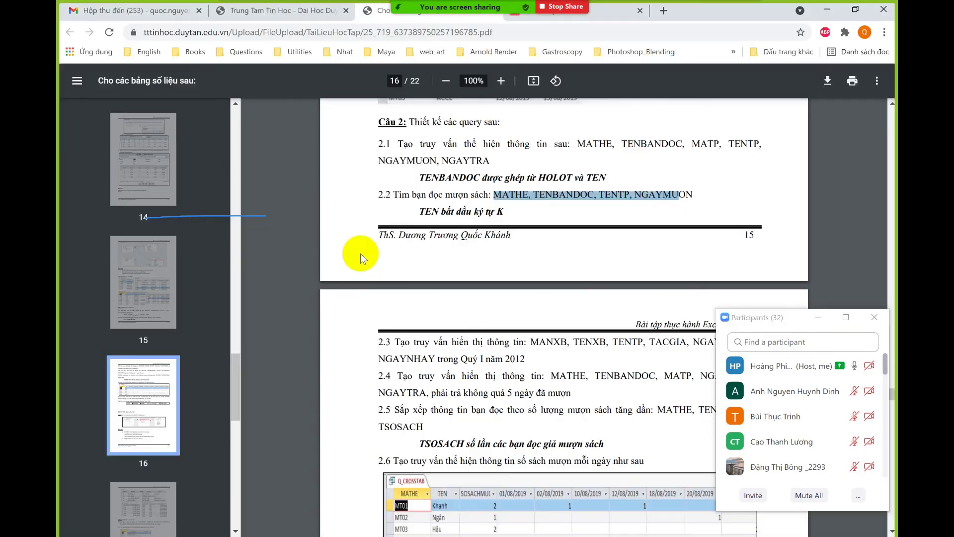
pyautogui.hotkey('alt', 'Tab')
pyautogui.click(276, 175)
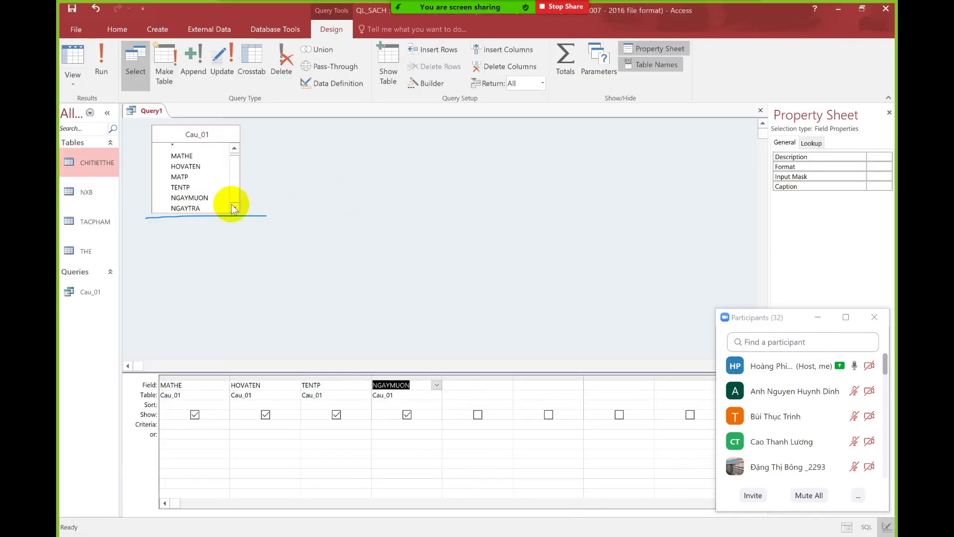
pyautogui.moveTo(207, 132); pyautogui.dragTo(219, 130)
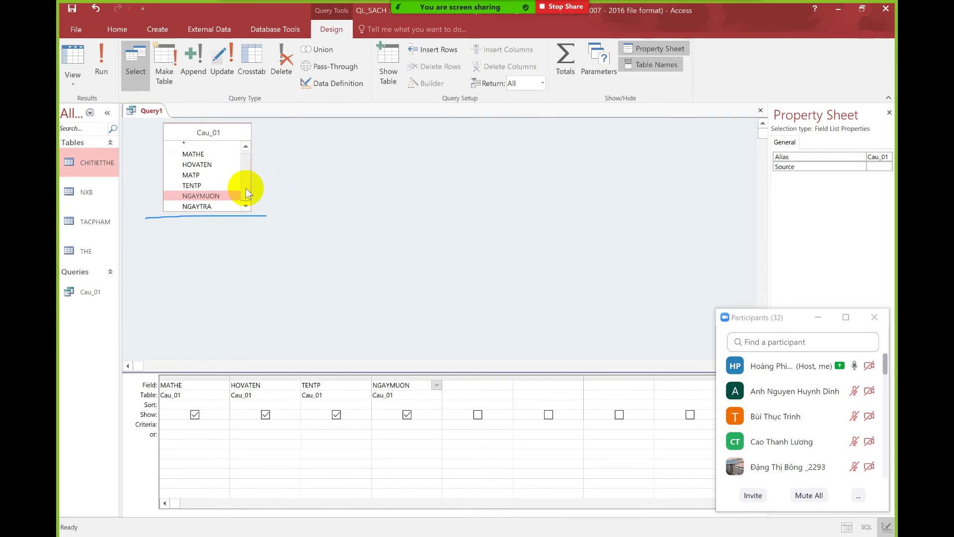
# - Give the HOVATEN column the criterion Like "*K*" for names containing K
pyautogui.click(199, 164)
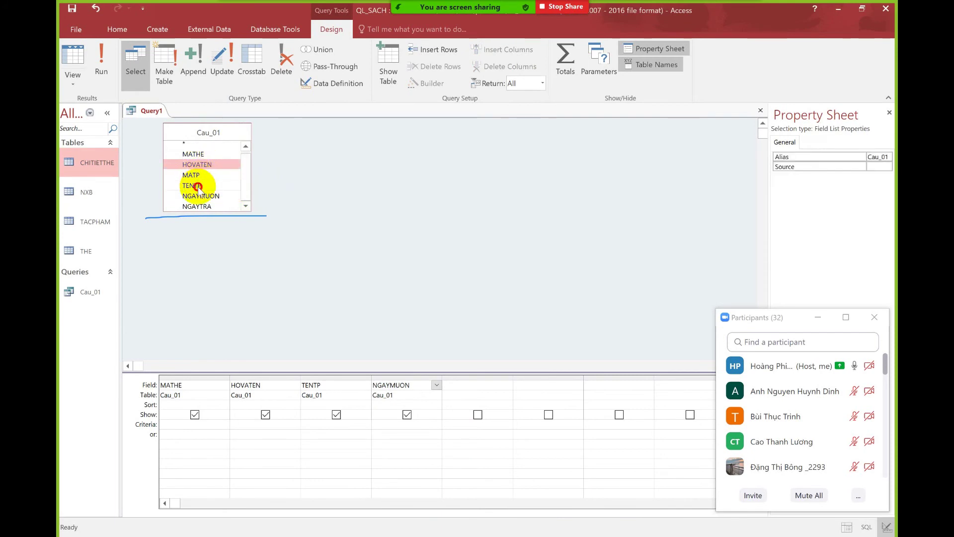
pyautogui.click(199, 187)
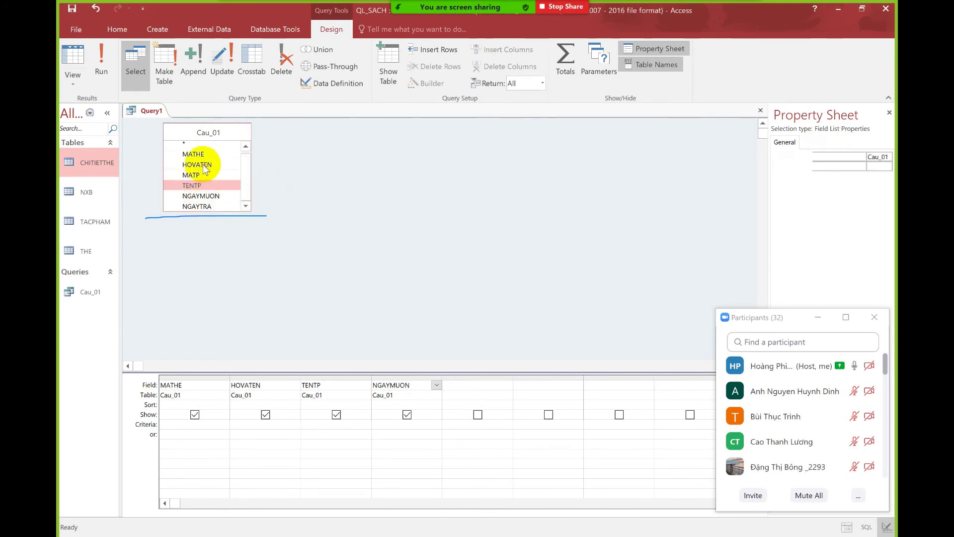
pyautogui.click(203, 165)
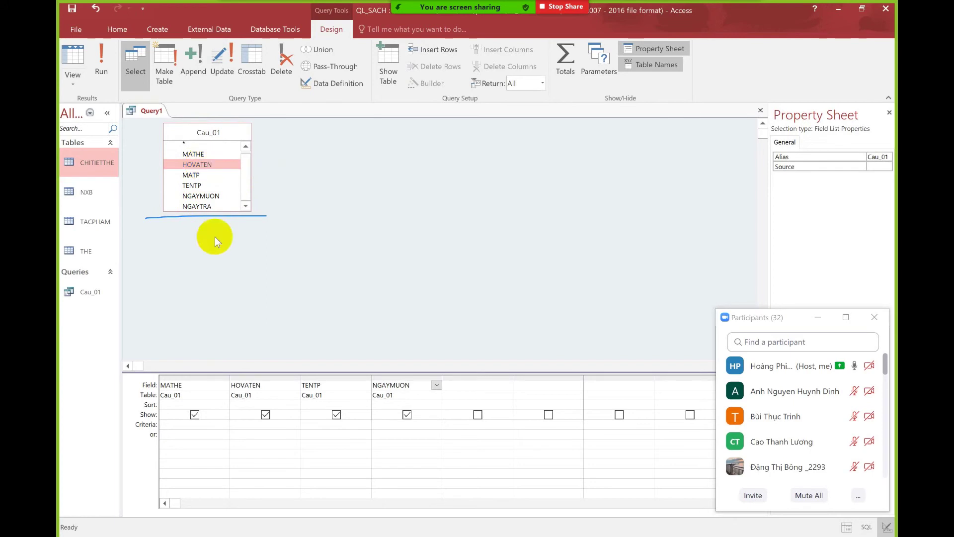
pyautogui.click(249, 425)
pyautogui.write('*K*')
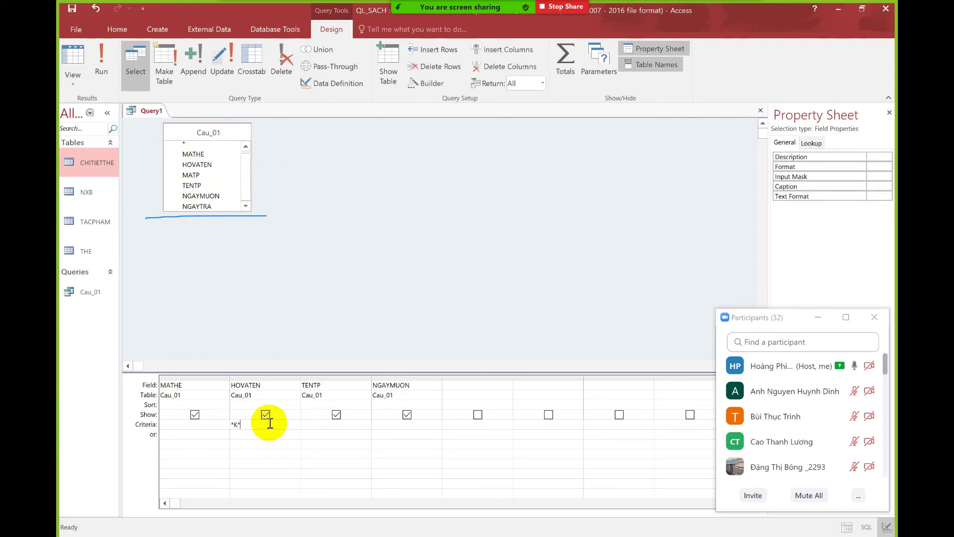
pyautogui.write('like')
pyautogui.press('Return')
# - Run the query, widen HOVATEN, and step through the five K-name records
pyautogui.click(99, 65)
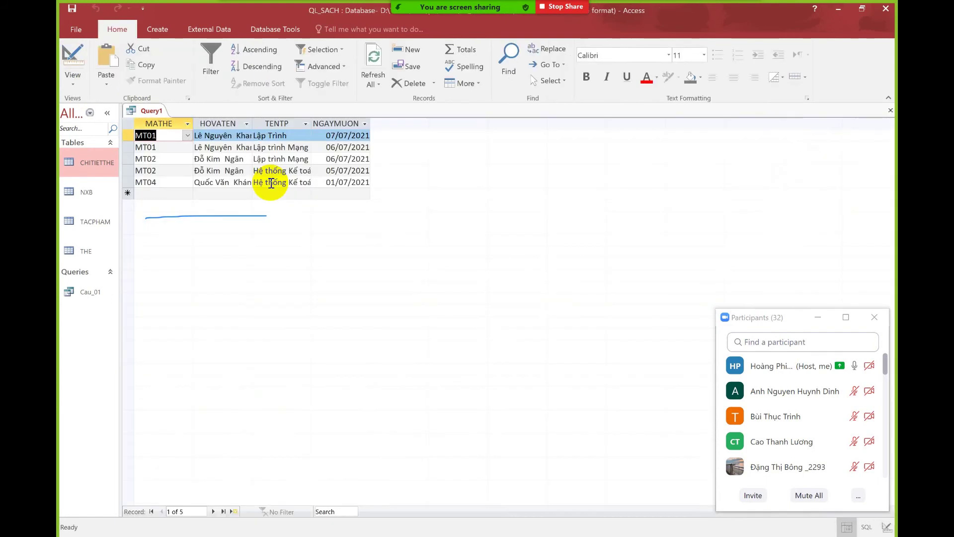
pyautogui.moveTo(252, 122); pyautogui.dragTo(282, 121)
pyautogui.click(246, 139)
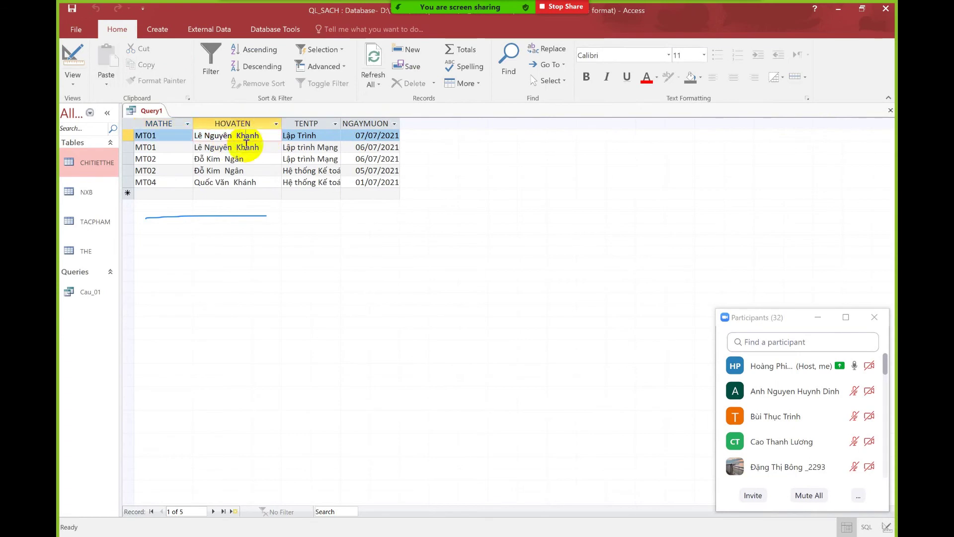
pyautogui.click(247, 148)
pyautogui.click(218, 160)
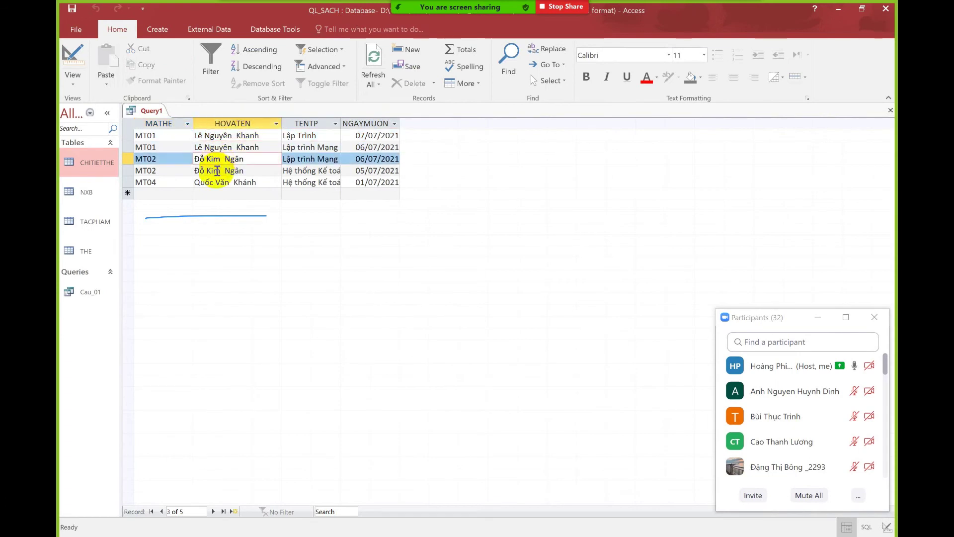
pyautogui.click(217, 171)
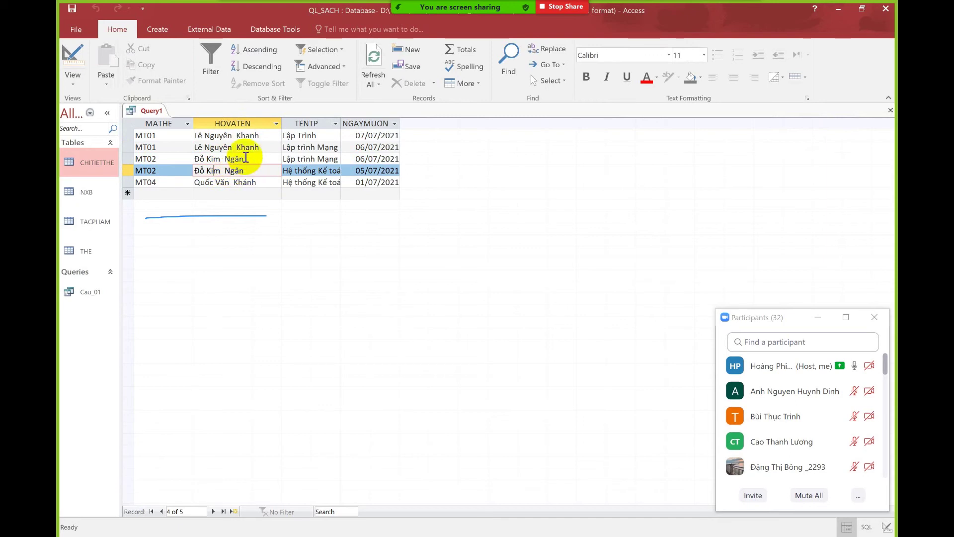
pyautogui.rightClick(150, 110)
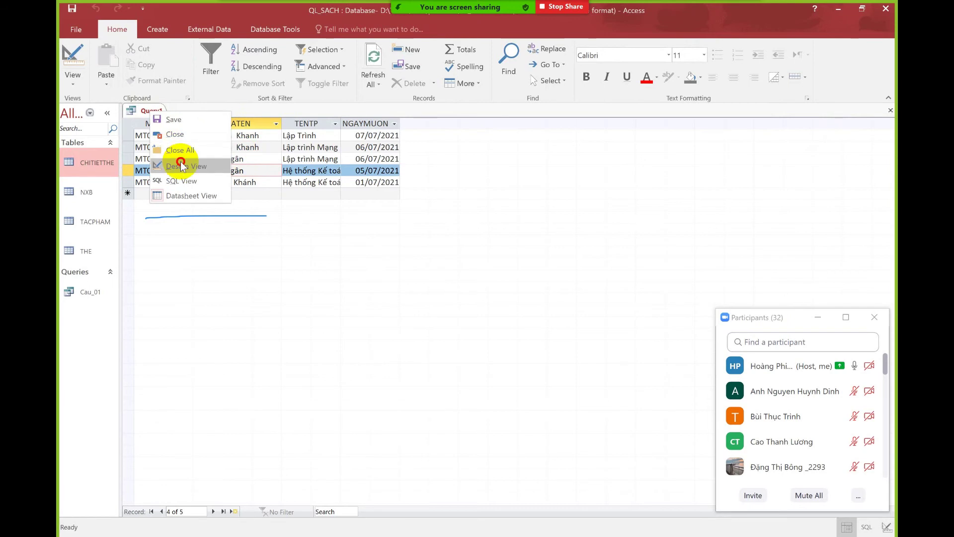
# - Return the query to Design View and recheck the assignment PDF
pyautogui.click(182, 164)
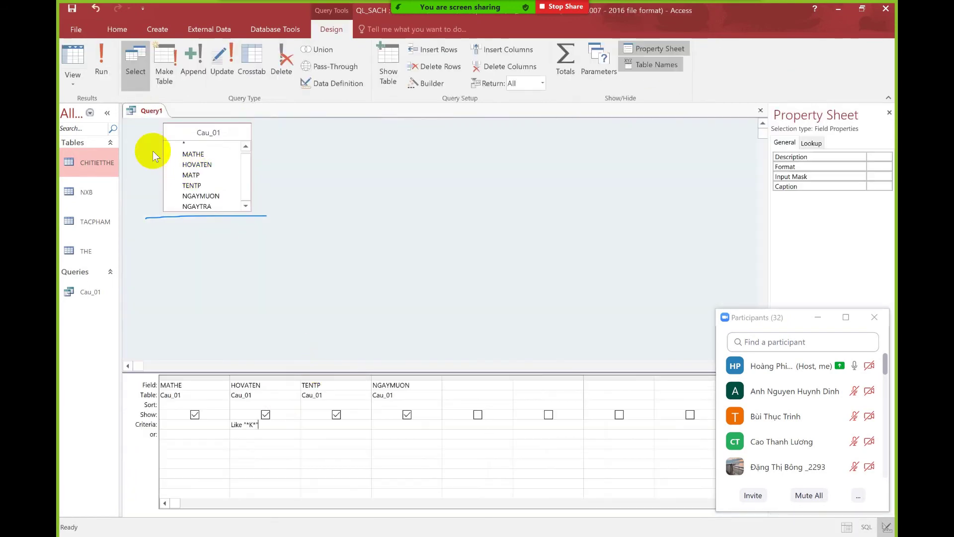
pyautogui.rightClick(153, 112)
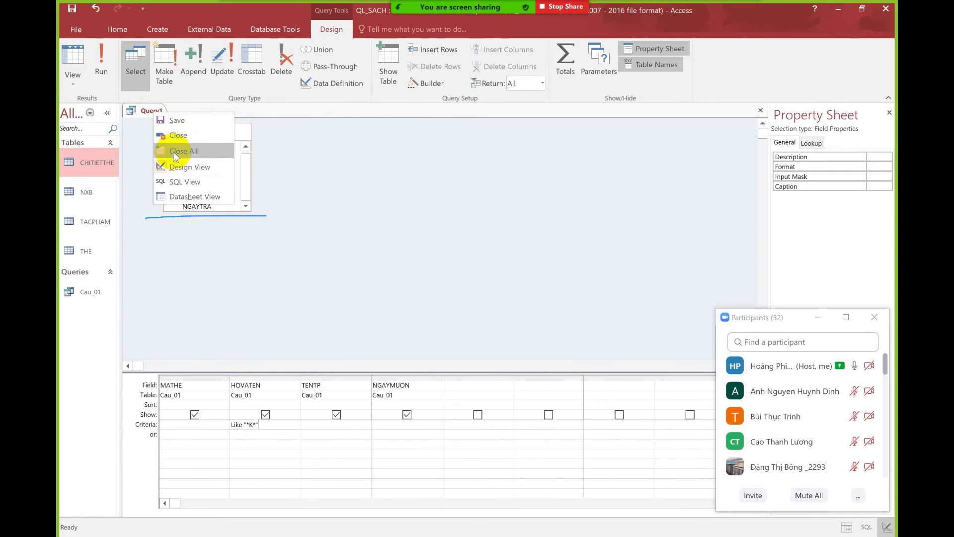
pyautogui.click(187, 172)
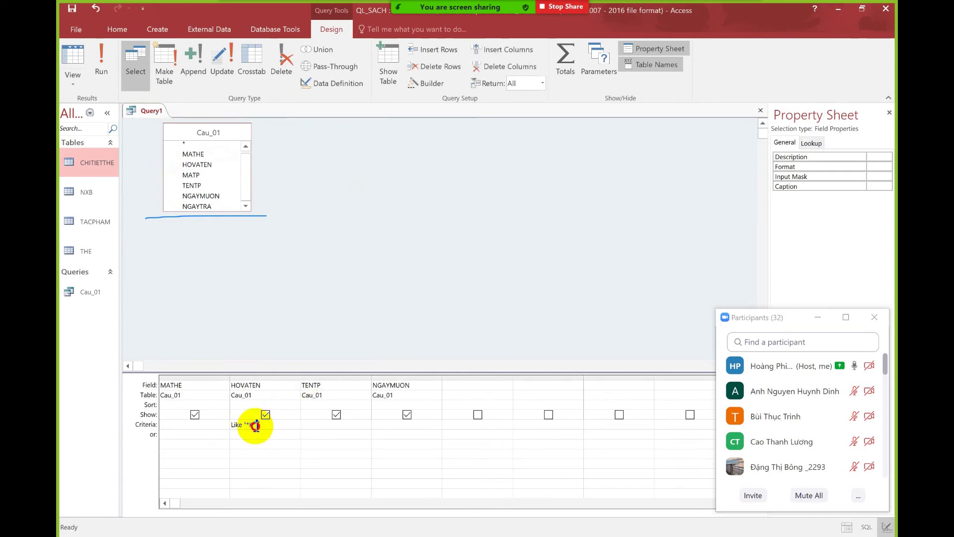
pyautogui.hotkey('alt', 'Tab')
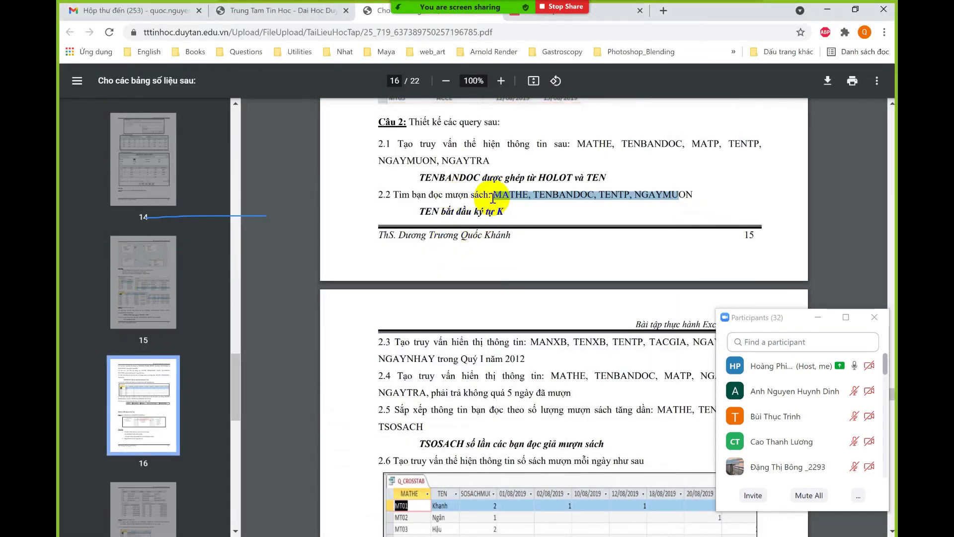
pyautogui.hotkey('alt', 'Tab')
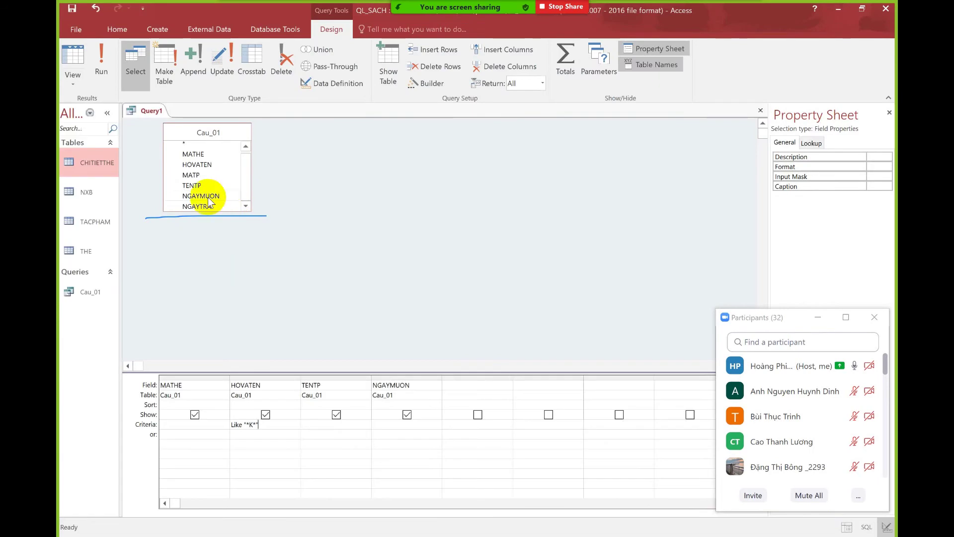
# - Save the query as Cau_02_01 and close it
pyautogui.rightClick(155, 109)
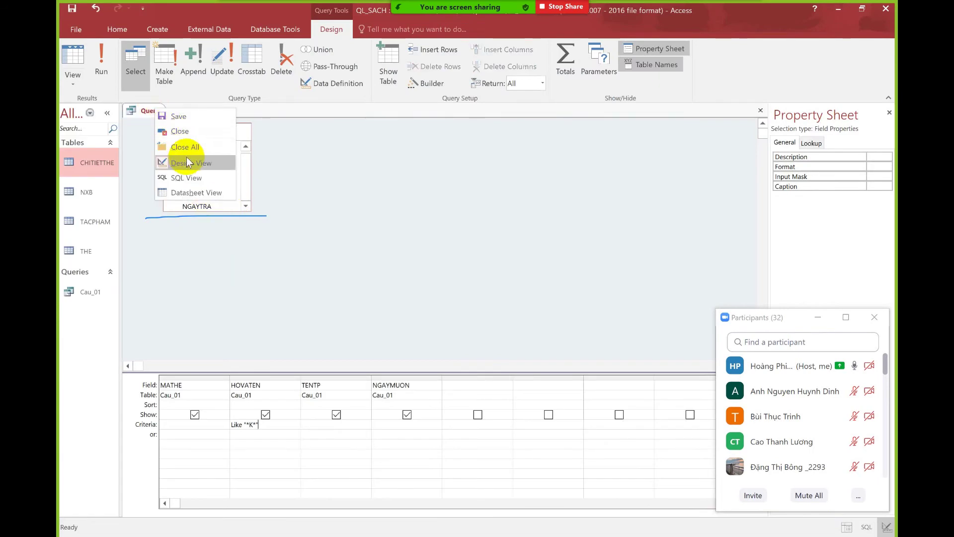
pyautogui.click(184, 119)
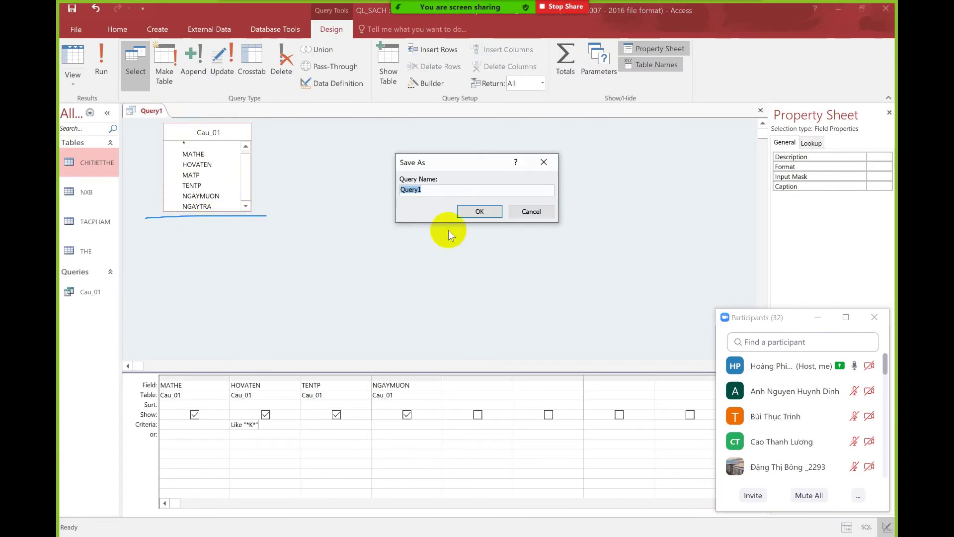
pyautogui.write('Cau')
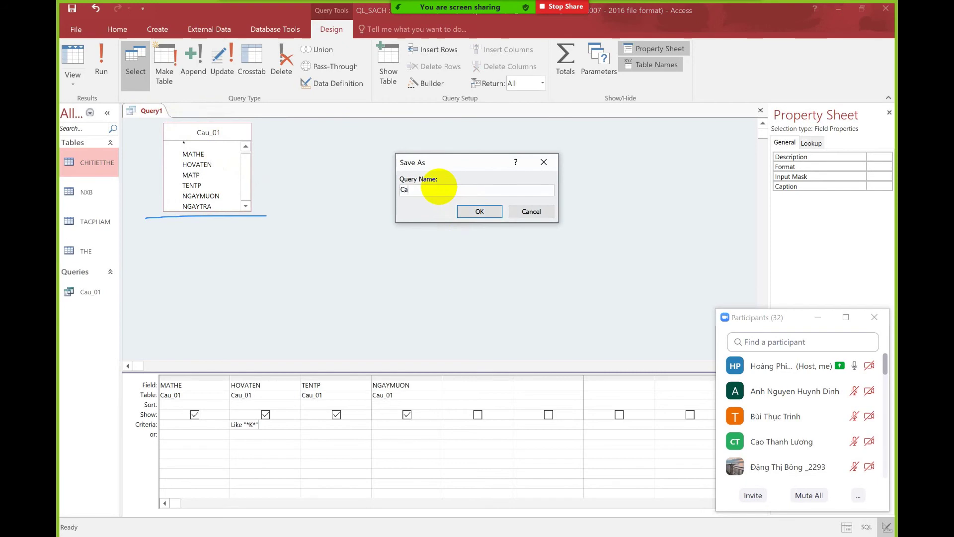
pyautogui.write('_01')
pyautogui.press('Return')
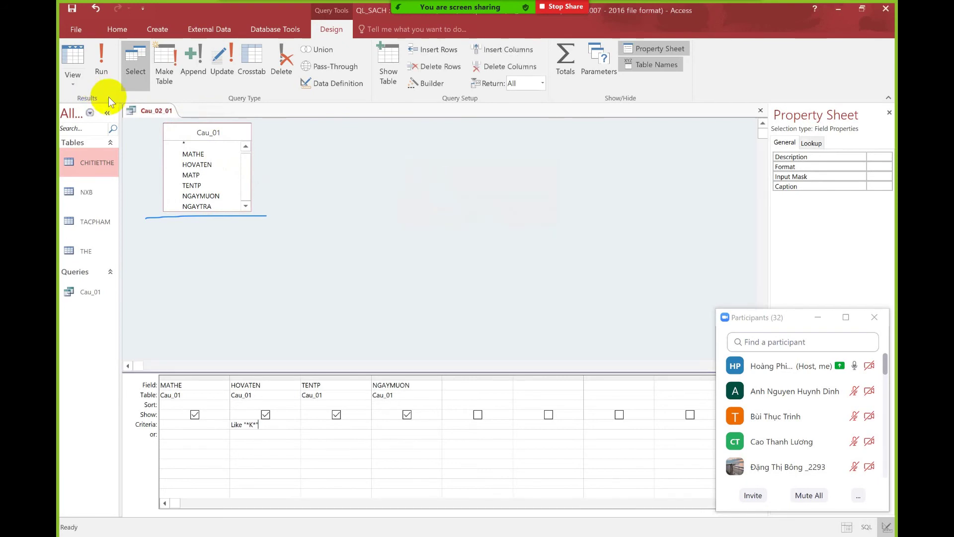
pyautogui.click(185, 135)
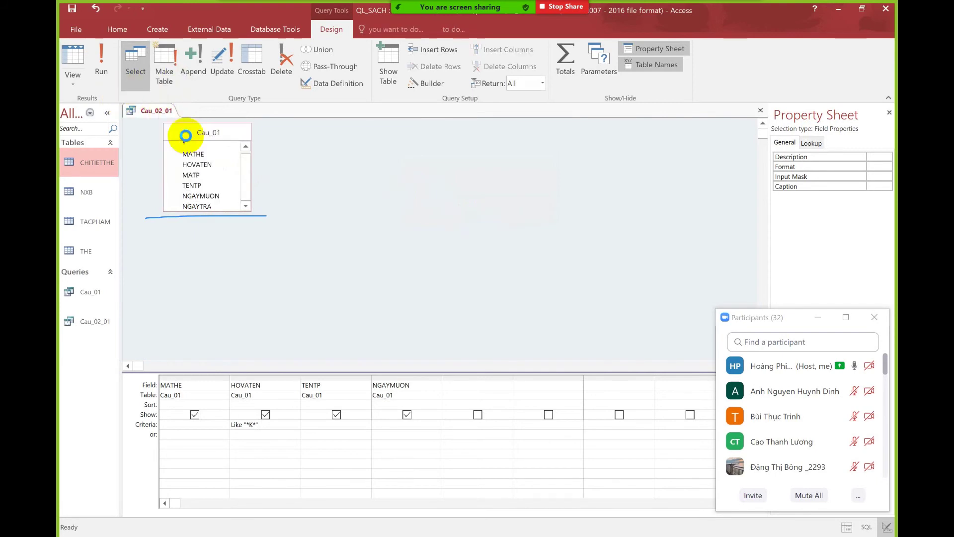
pyautogui.hotkey('ctrl', 'w')
pyautogui.click(158, 28)
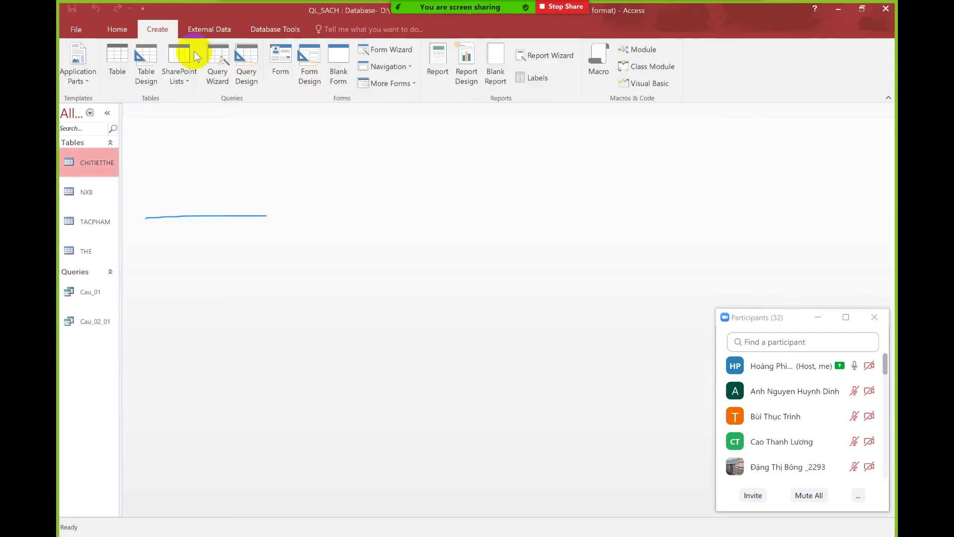
# - Create a new query from CHITIETTHE, NXB, TACPHAM and THE, adding MATHE from THE
pyautogui.click(246, 65)
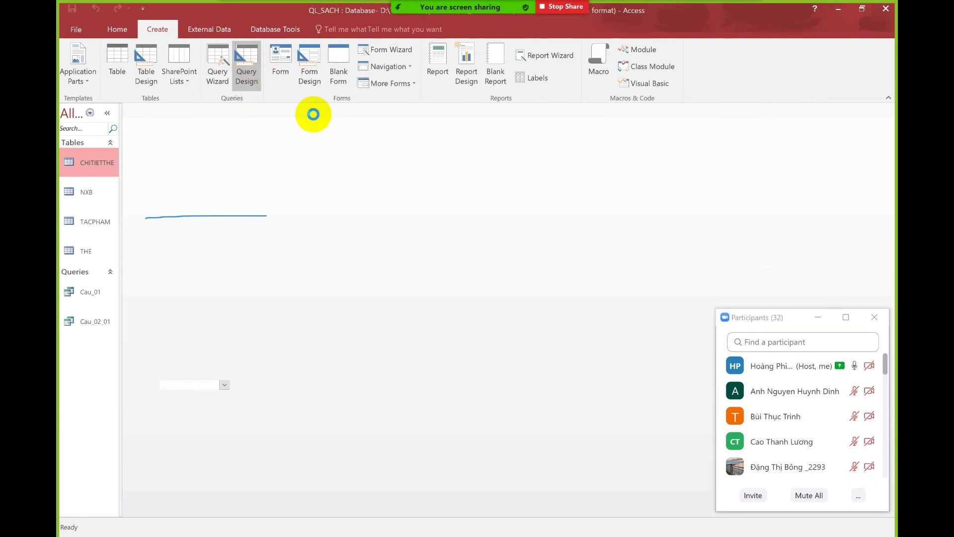
pyautogui.click(436, 320)
pyautogui.keyDown('shift'); pyautogui.click(397, 278); pyautogui.keyUp('shift')
pyautogui.moveTo(429, 240); pyautogui.dragTo(396, 132)
pyautogui.click(467, 414)
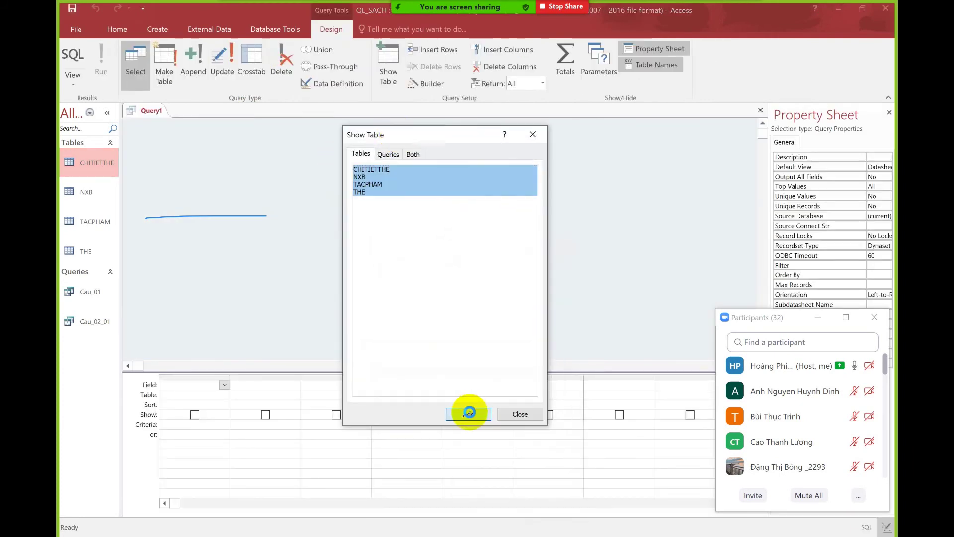
pyautogui.click(521, 413)
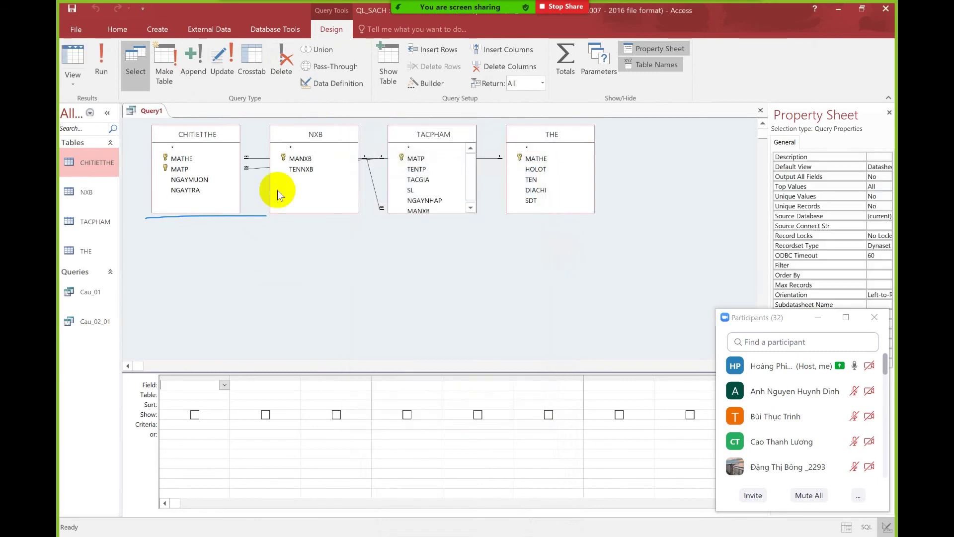
pyautogui.click(519, 148)
pyautogui.moveTo(540, 138); pyautogui.dragTo(542, 167)
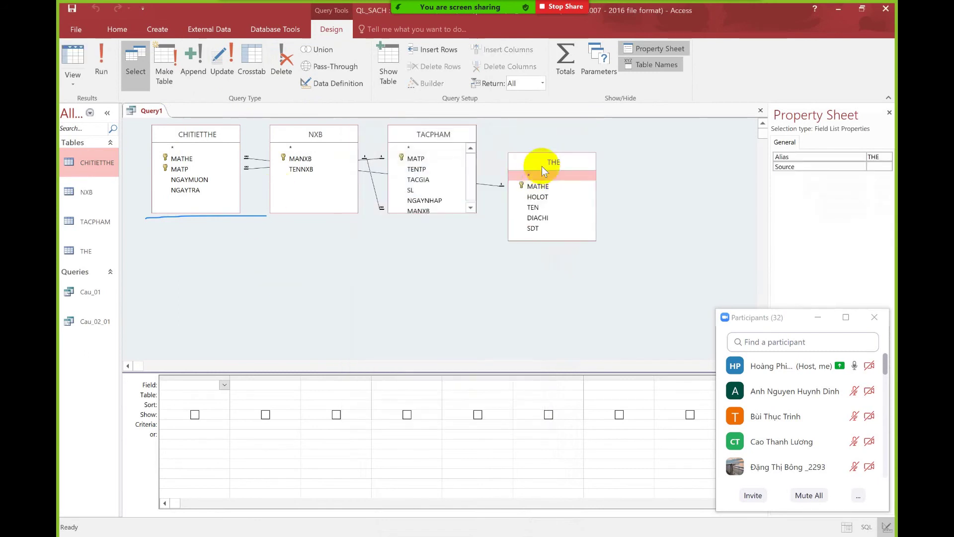
pyautogui.doubleClick(539, 187)
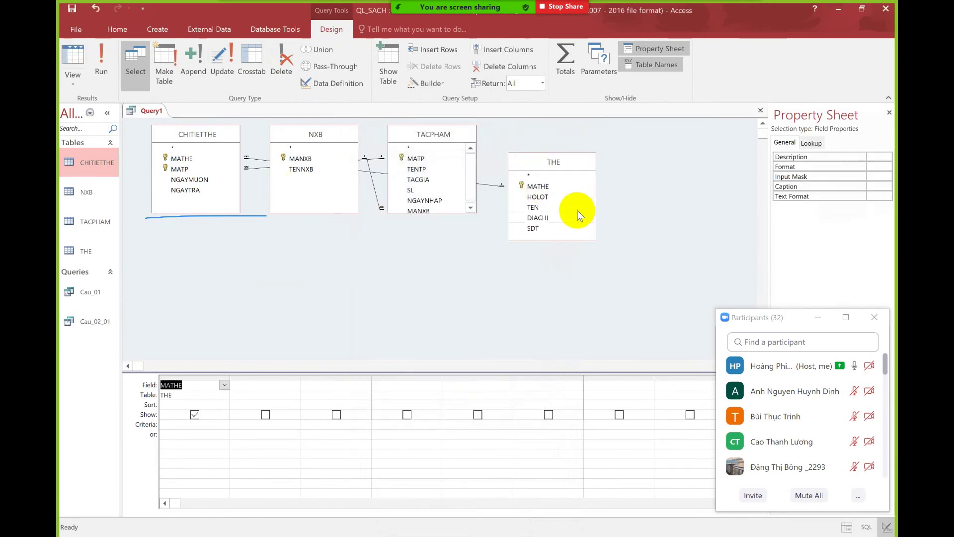
# - Enter HOVATEN: [holot]+" "+ as the second column's calculated field
pyautogui.click(262, 385)
pyautogui.write('HOVAT')
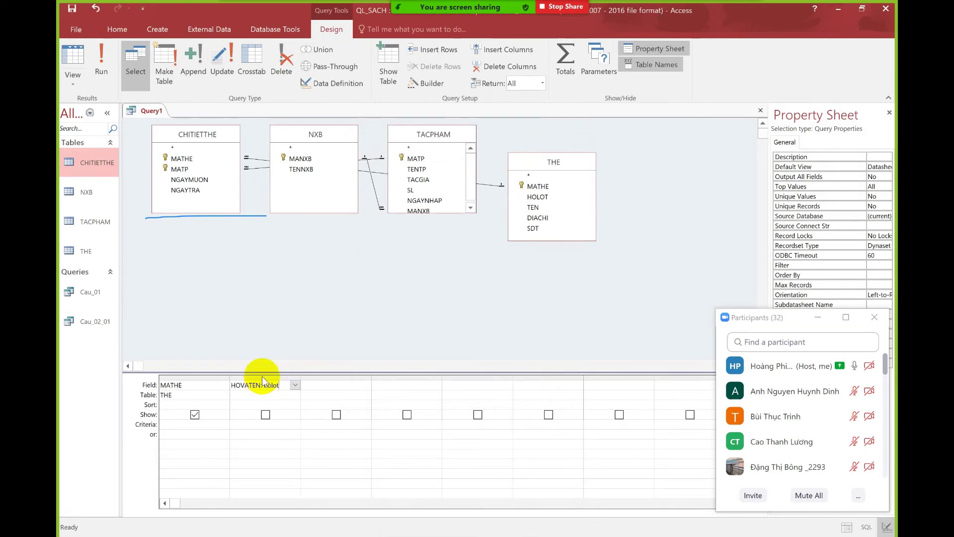
pyautogui.write('EN: holot + " "')
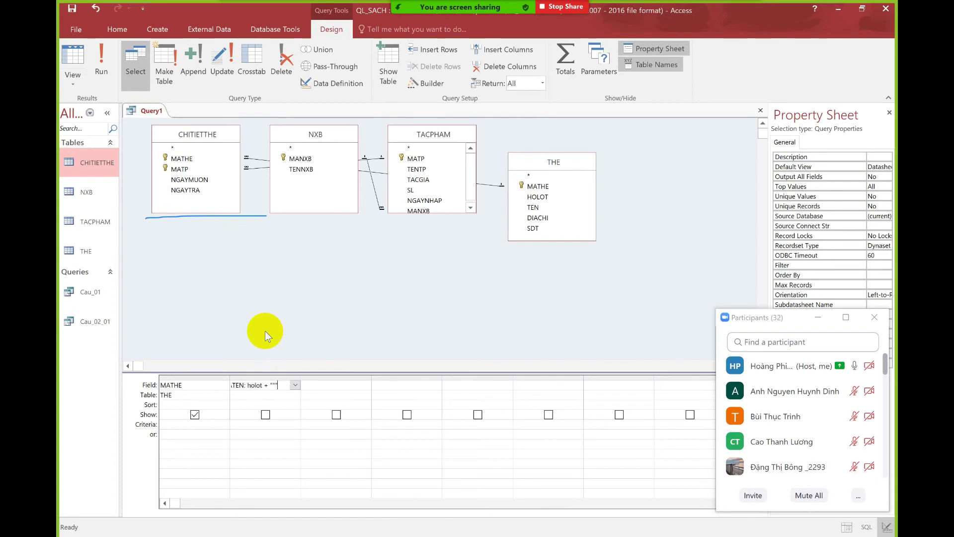
pyautogui.press('BackSpace')
pyautogui.write('" +')
pyautogui.press('Return')
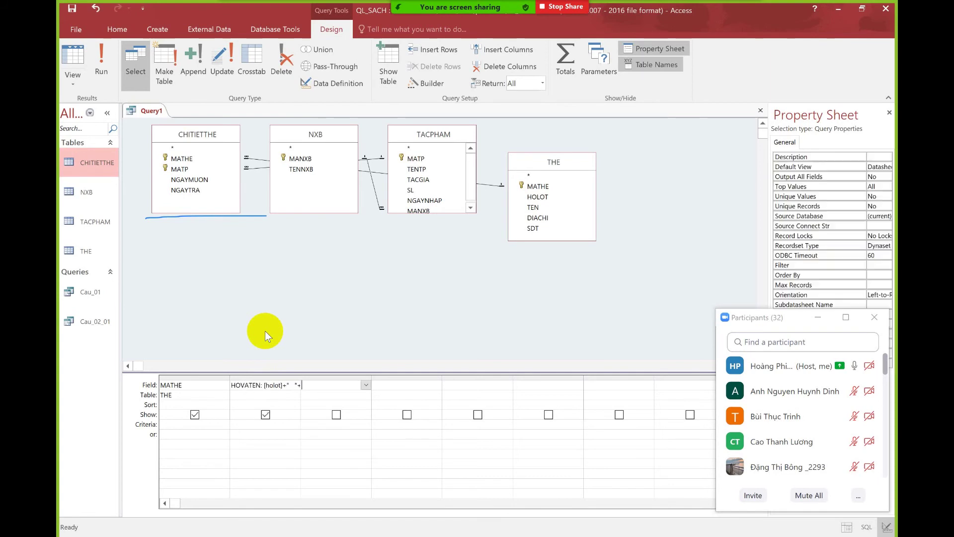
pyautogui.click(264, 385)
pyautogui.rightClick(264, 386)
pyautogui.click(222, 477)
pyautogui.moveTo(353, 150); pyautogui.dragTo(414, 151)
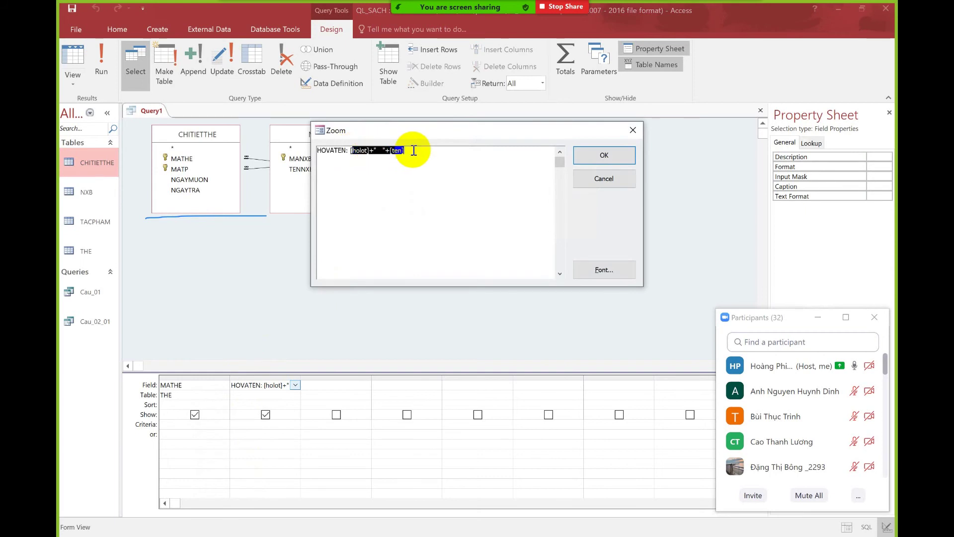
pyautogui.click(375, 148)
pyautogui.click(385, 148)
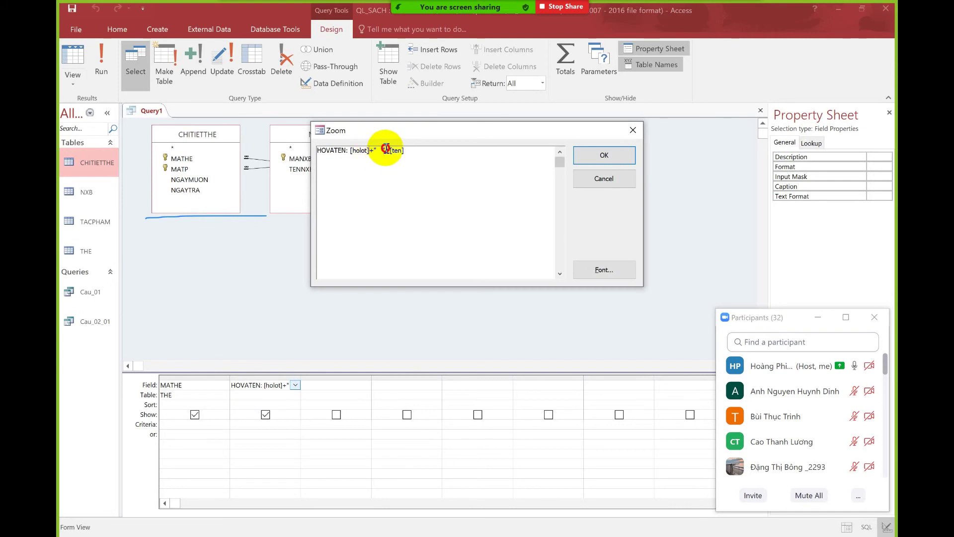
pyautogui.click(374, 149)
pyautogui.doubleClick(373, 149)
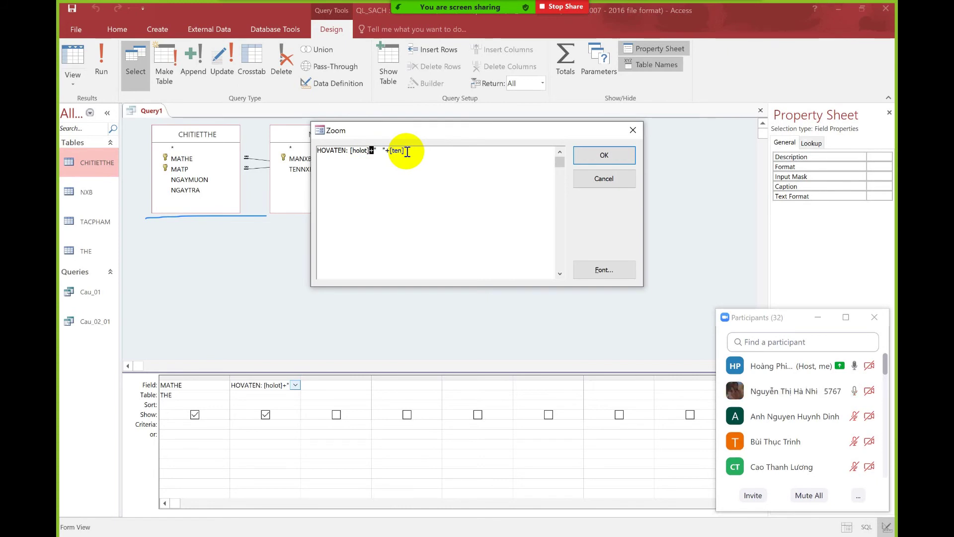
pyautogui.moveTo(405, 150); pyautogui.dragTo(391, 151)
pyautogui.click(392, 150)
pyautogui.moveTo(413, 151)
pyautogui.mouseDown()
pyautogui.moveTo(355, 151)
pyautogui.moveTo(408, 151)
pyautogui.mouseUp()
pyautogui.click(396, 151)
pyautogui.click(410, 152)
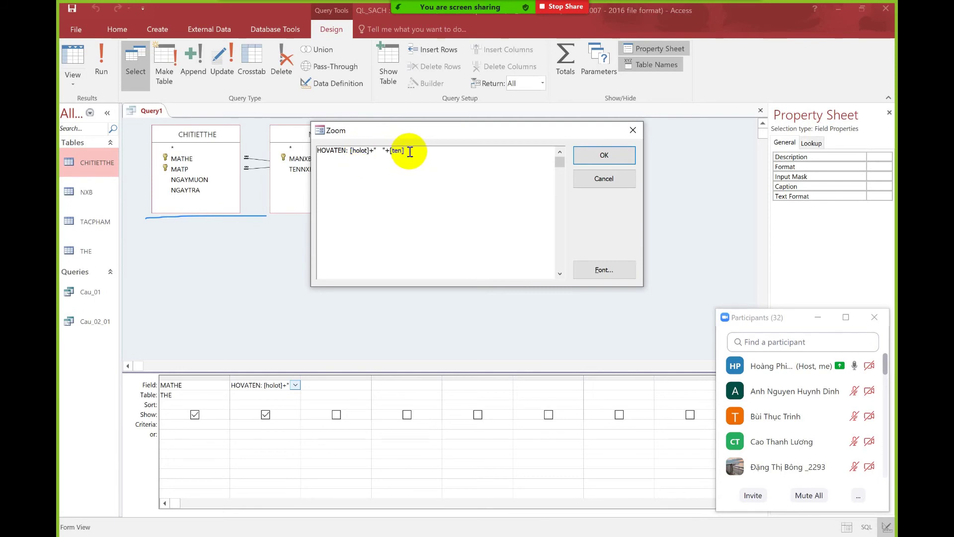
pyautogui.click(605, 154)
pyautogui.click(346, 382)
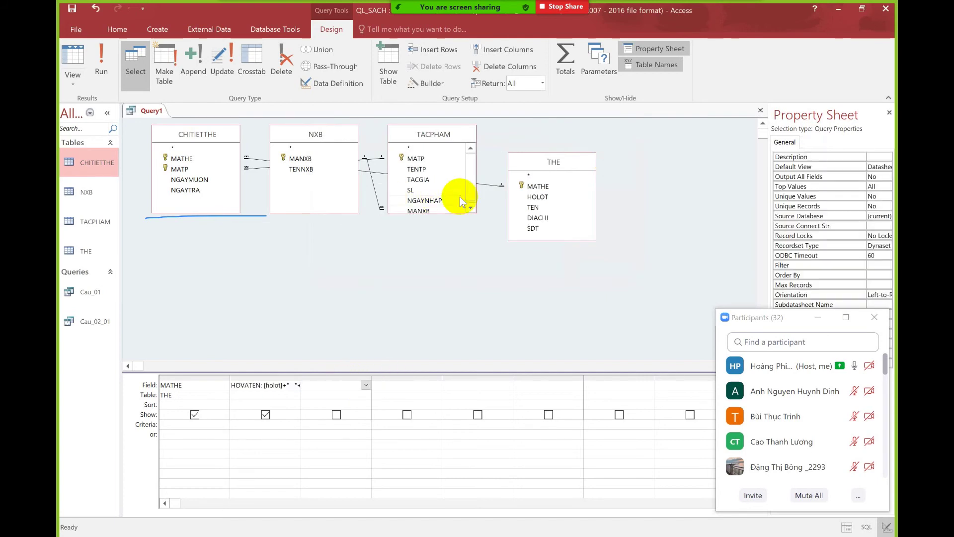
# - Add TENTP from TACPHAM, NGAYMUON from CHITIETHE and TEN from THE as columns
pyautogui.doubleClick(420, 169)
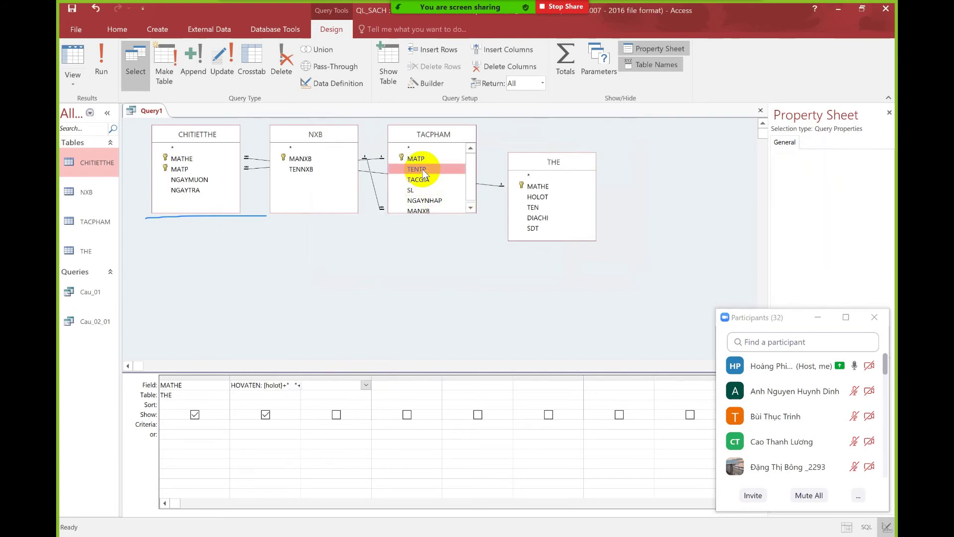
pyautogui.click(191, 180)
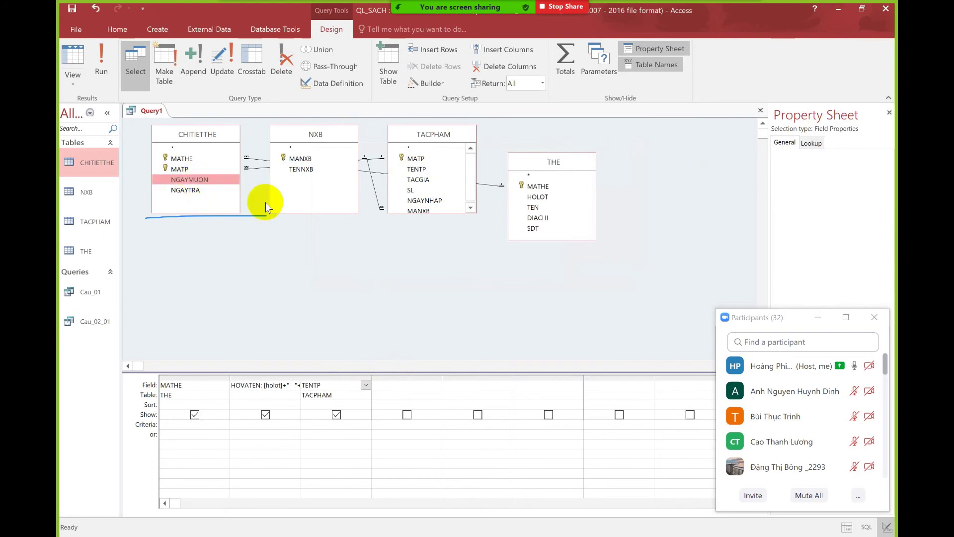
pyautogui.click(473, 384)
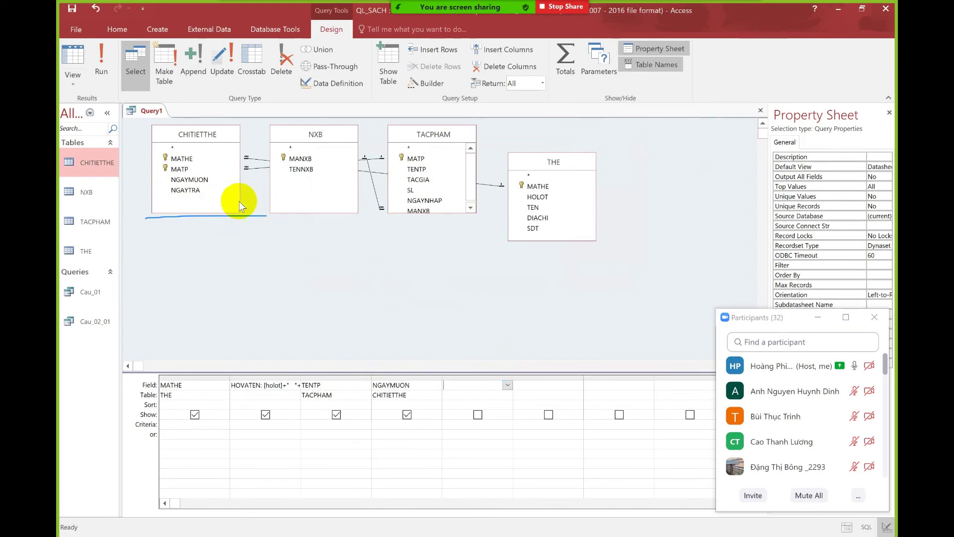
pyautogui.click(537, 207)
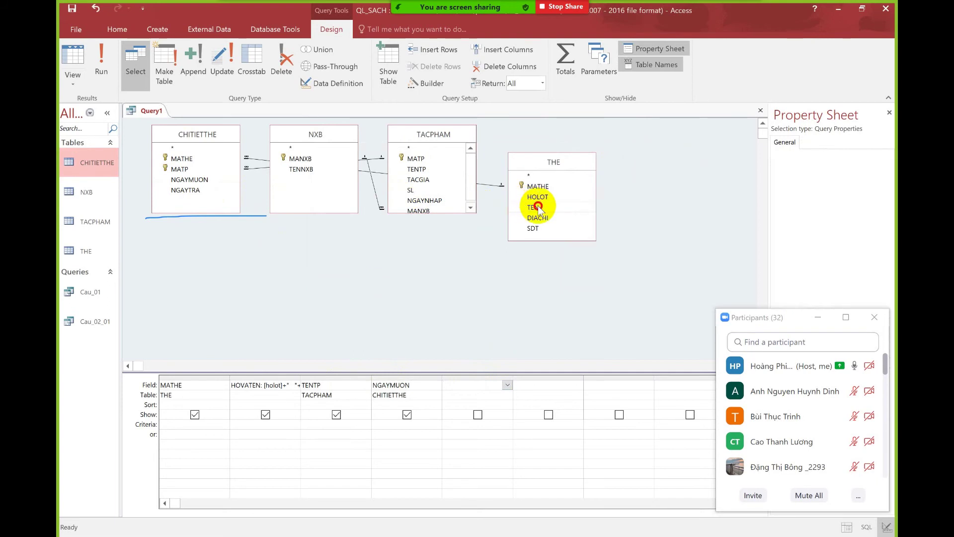
pyautogui.doubleClick(533, 208)
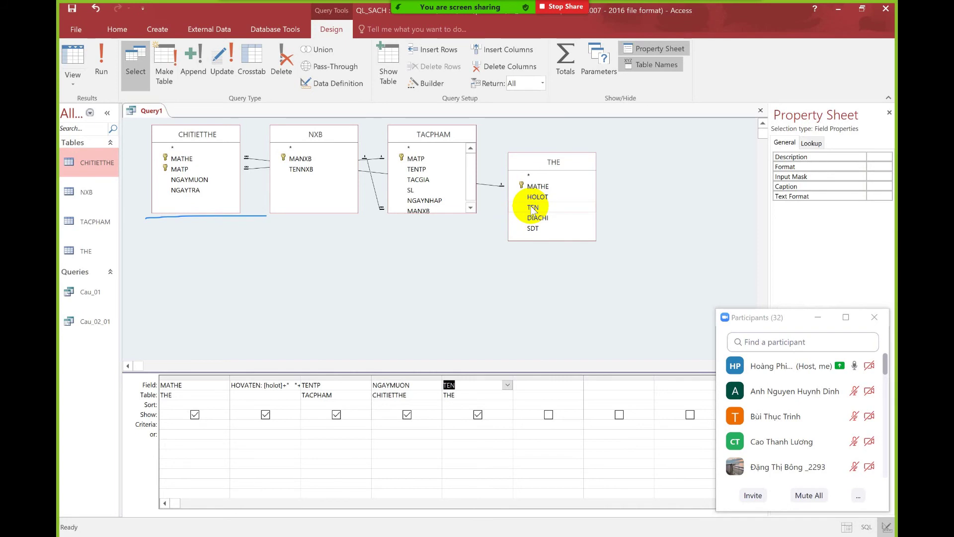
# - Recheck exercise 2.2 in the PDF, then untick Show for the TEN column
pyautogui.hotkey('alt', 'Tab')
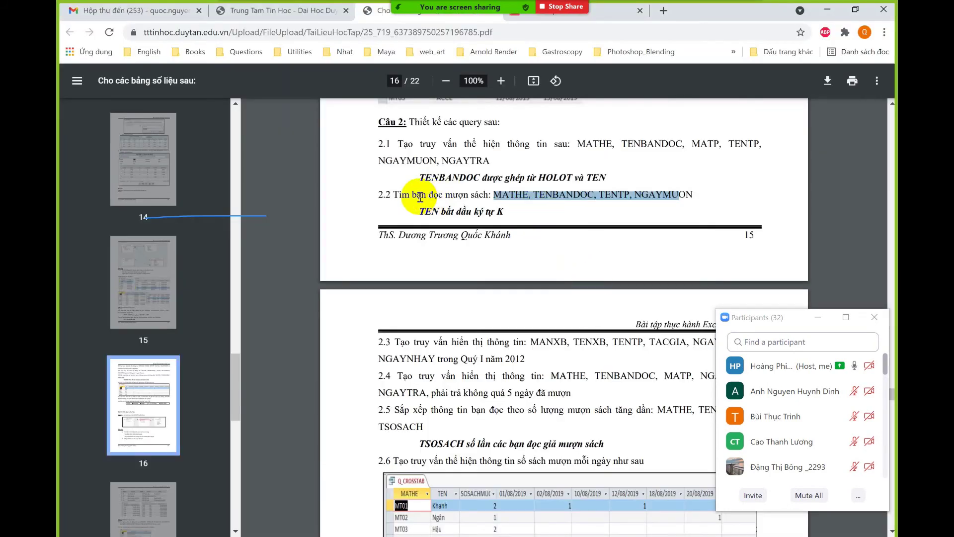
pyautogui.moveTo(398, 194); pyautogui.dragTo(700, 198)
pyautogui.click(498, 197)
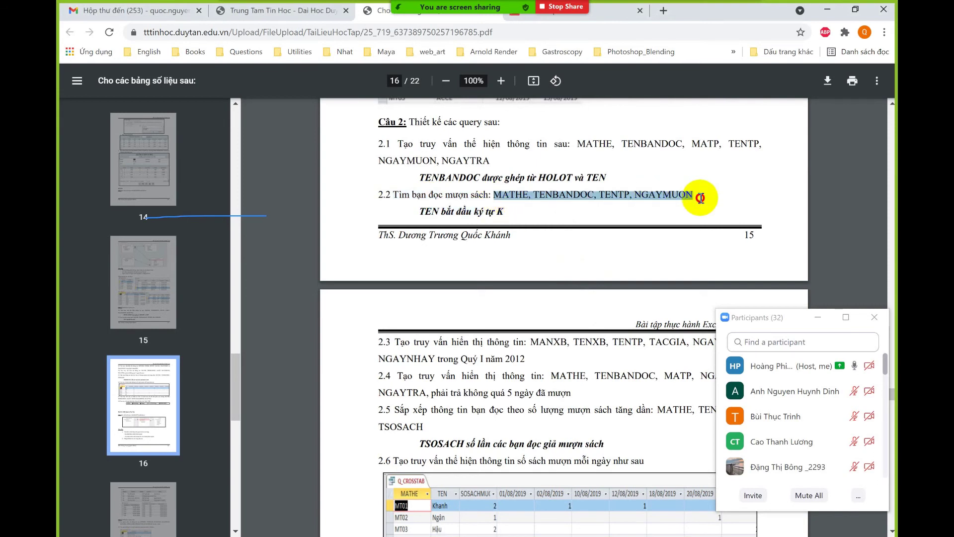
pyautogui.hotkey('alt', 'Tab')
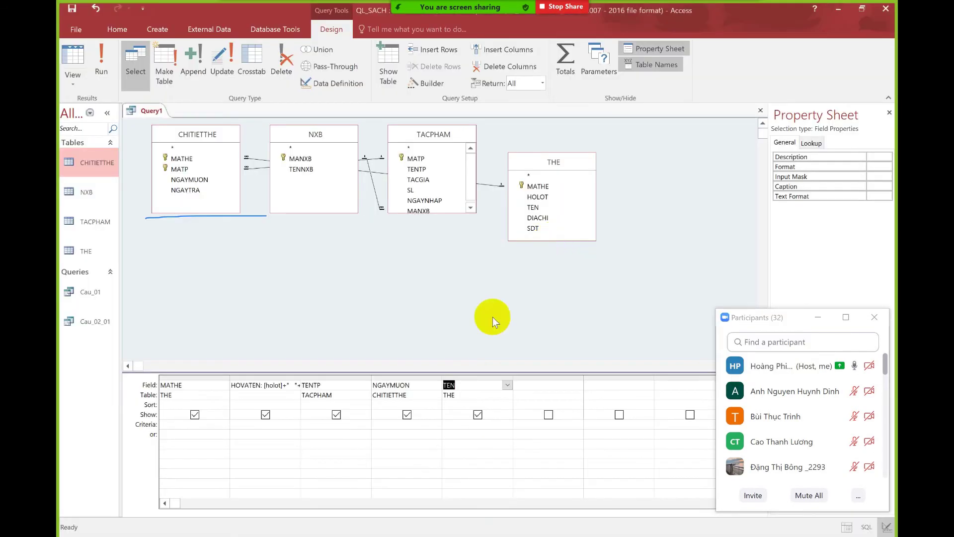
pyautogui.click(477, 414)
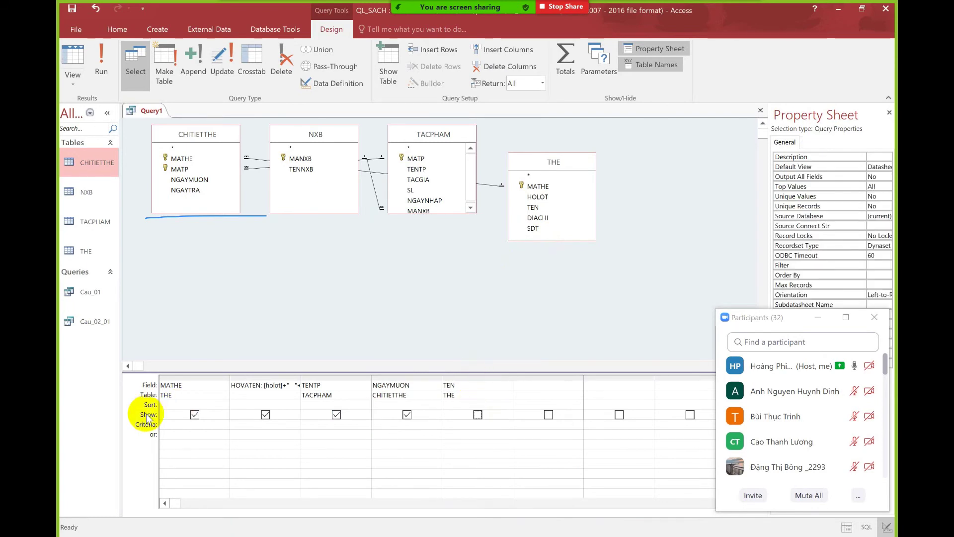
pyautogui.click(492, 413)
pyautogui.click(478, 415)
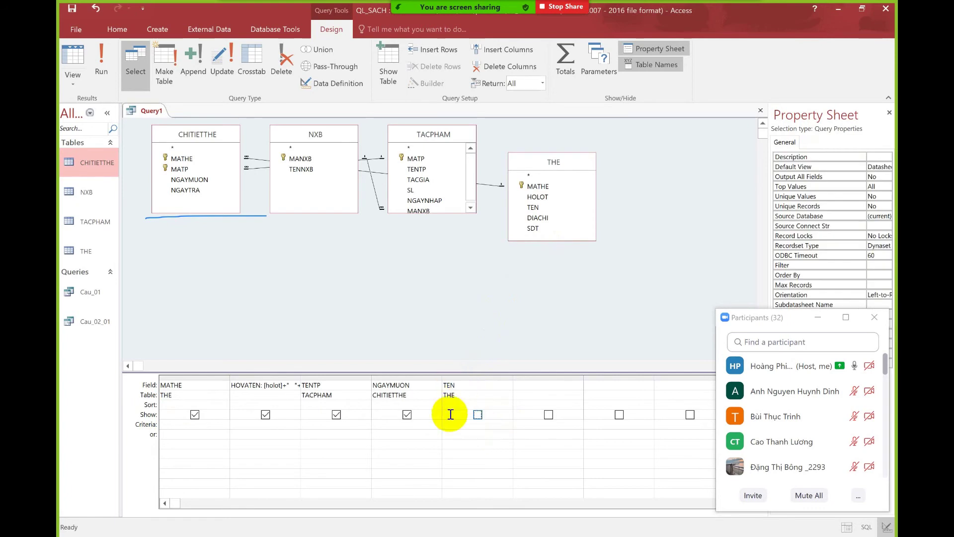
pyautogui.click(479, 423)
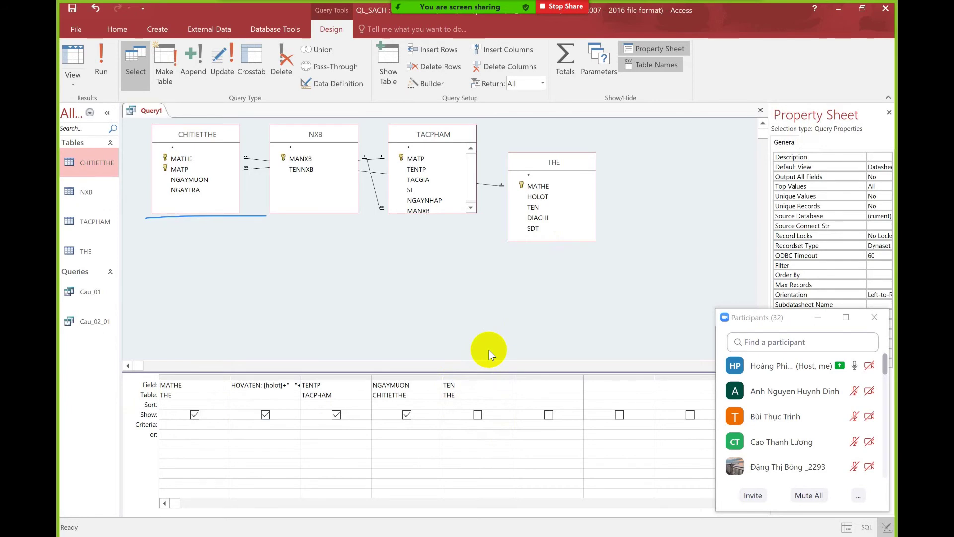
# - Enter Like "K*" as the TEN criterion and review its Like and K parts
pyautogui.write('like "K*"')
pyautogui.press('Tab')
pyautogui.doubleClick(461, 424)
pyautogui.click(461, 423)
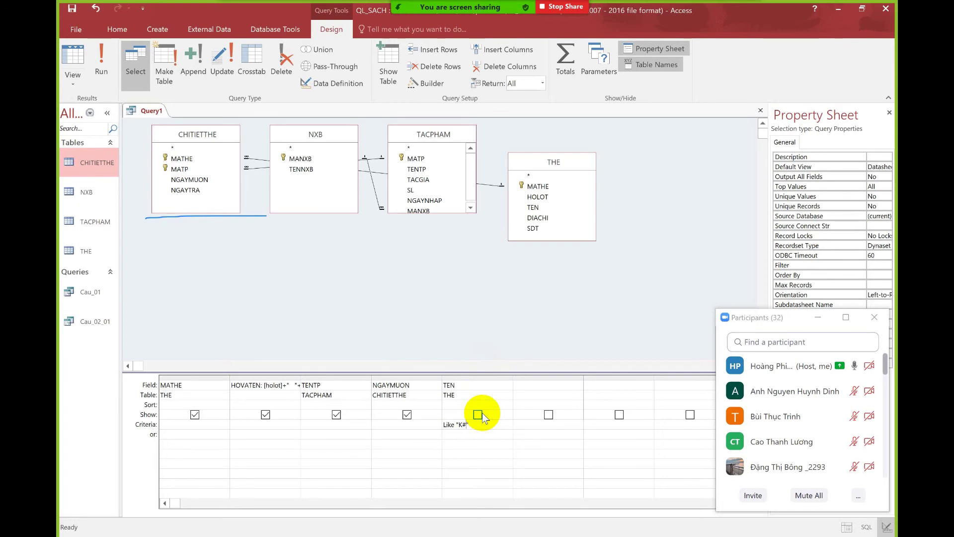
pyautogui.doubleClick(445, 424)
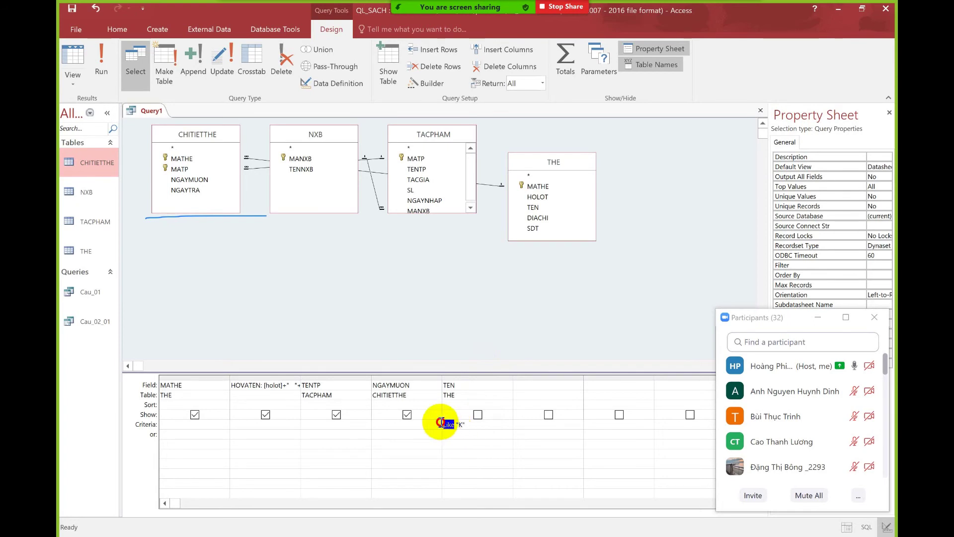
pyautogui.click(461, 424)
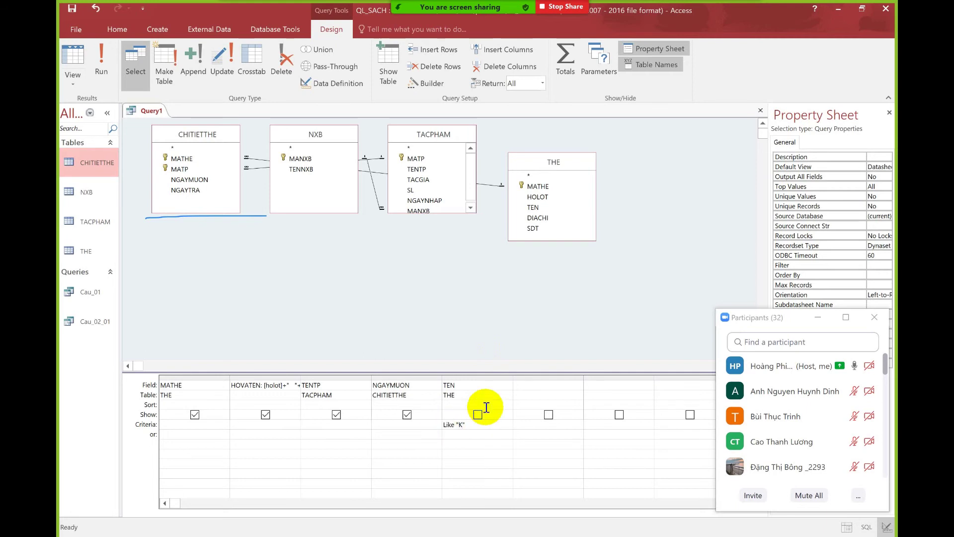
pyautogui.click(472, 423)
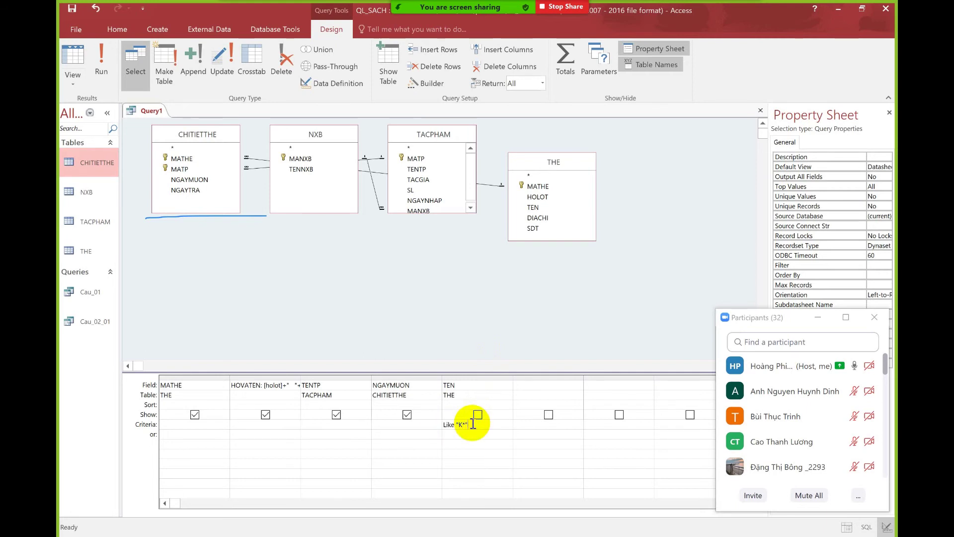
pyautogui.moveTo(454, 424); pyautogui.dragTo(437, 425)
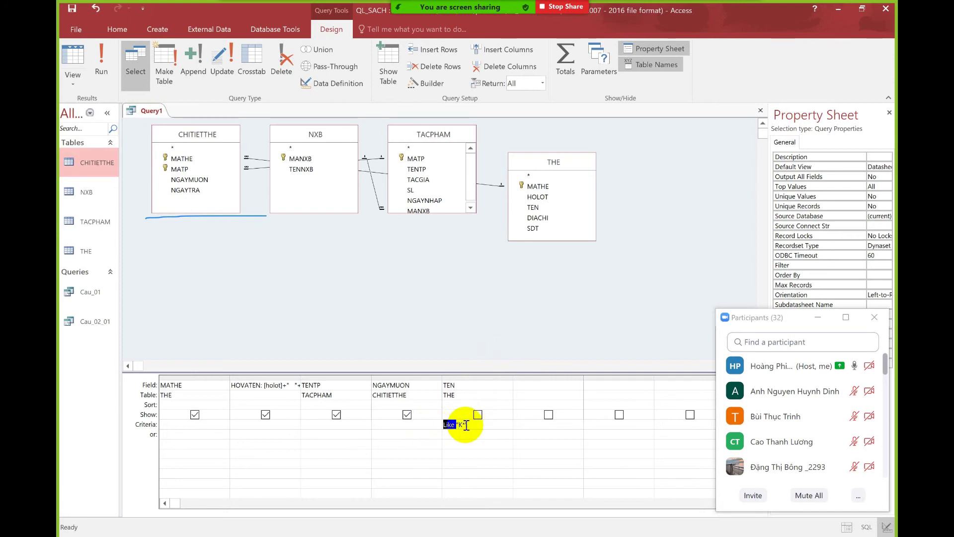
pyautogui.click(476, 424)
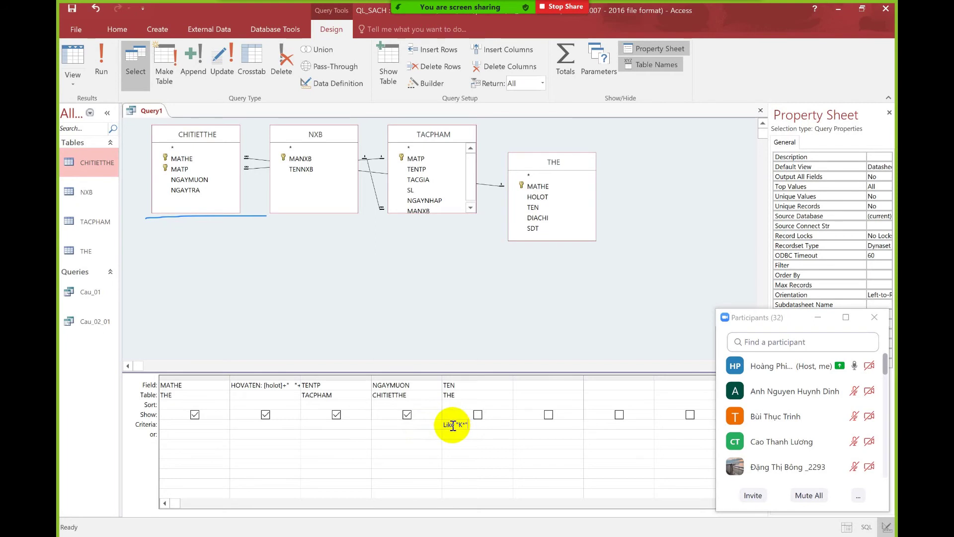
pyautogui.click(464, 425)
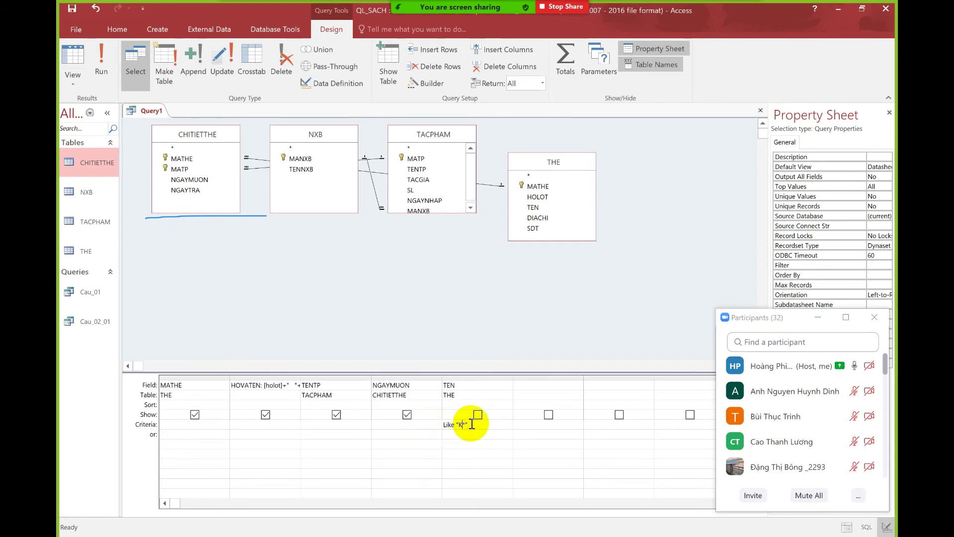
pyautogui.click(465, 425)
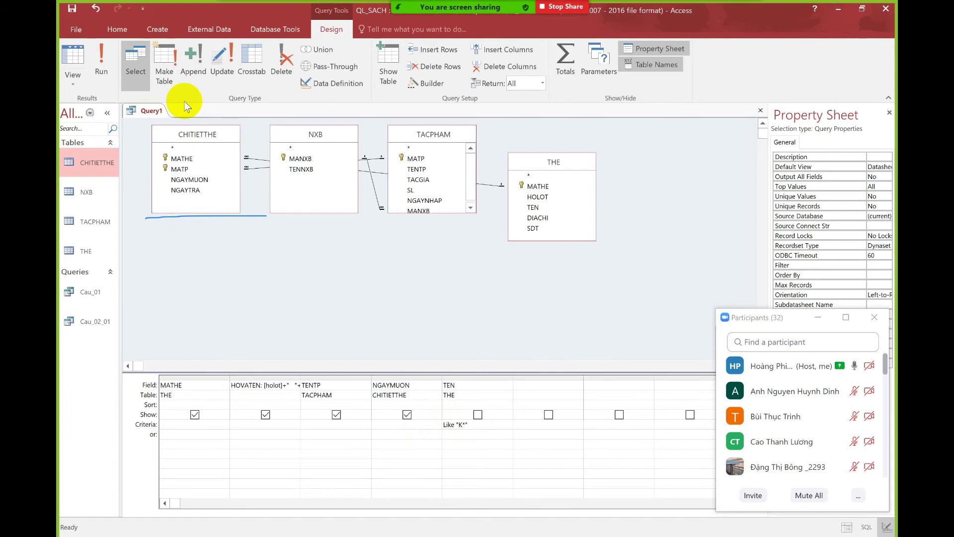
# - Run Query1 and widen its HOVATEN, TENTP and NGAYMUON result columns
pyautogui.click(99, 67)
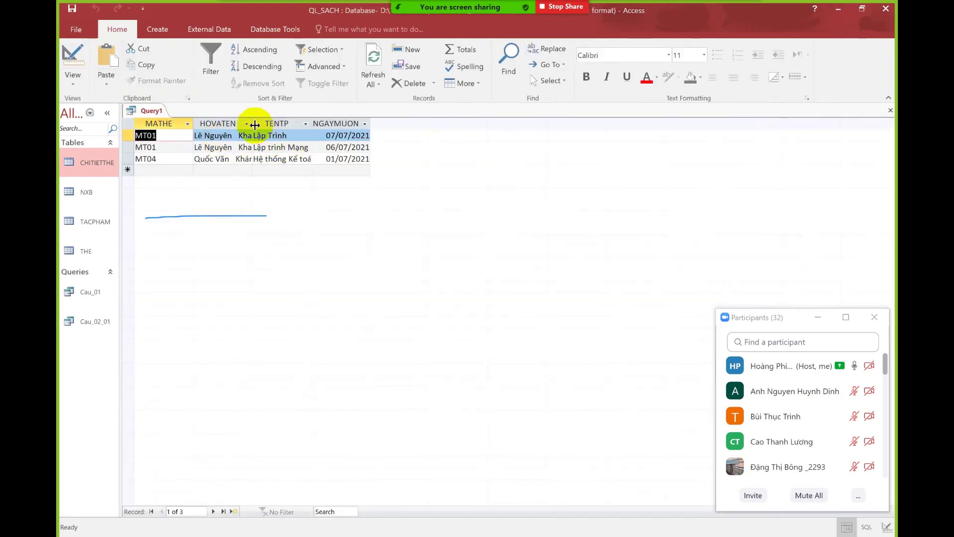
pyautogui.click(256, 124)
pyautogui.click(247, 124)
pyautogui.click(248, 124)
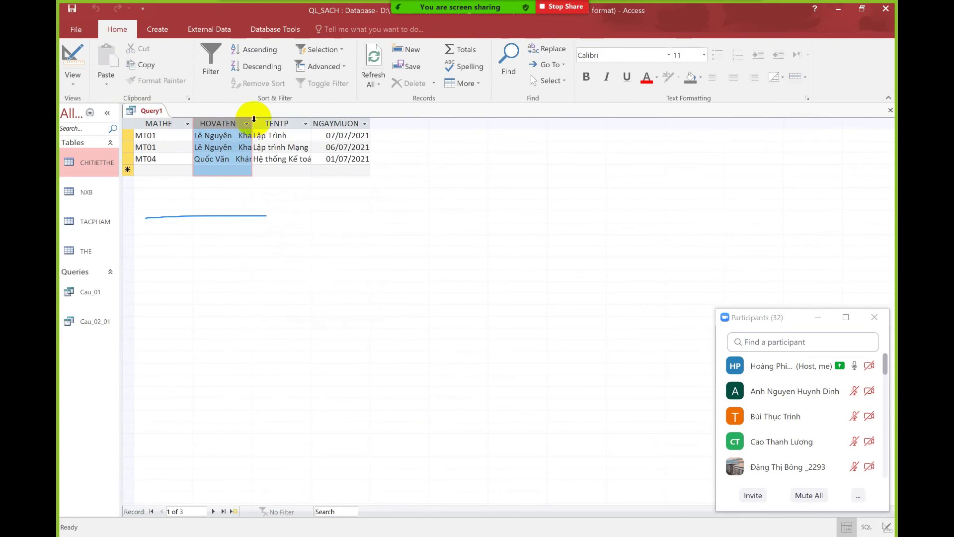
pyautogui.moveTo(252, 123); pyautogui.dragTo(284, 123)
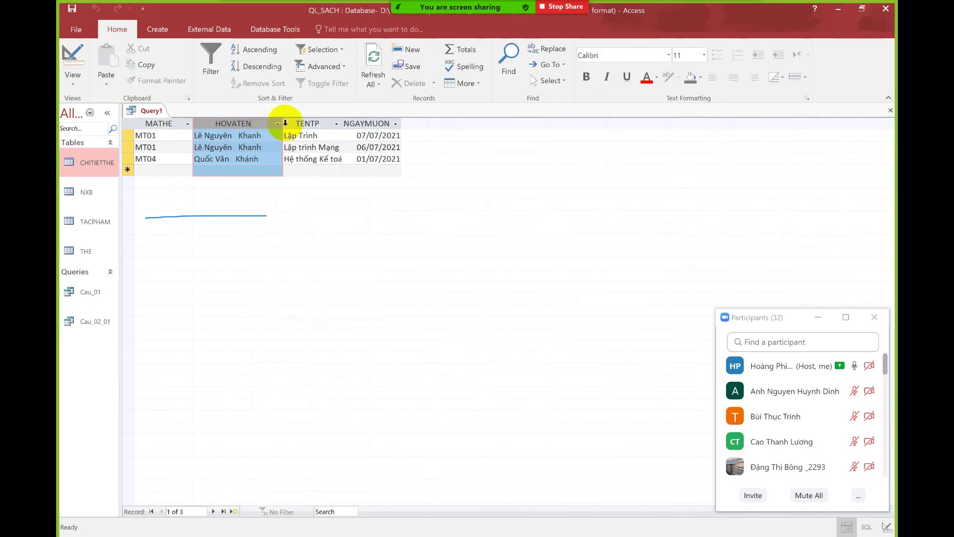
pyautogui.click(354, 122)
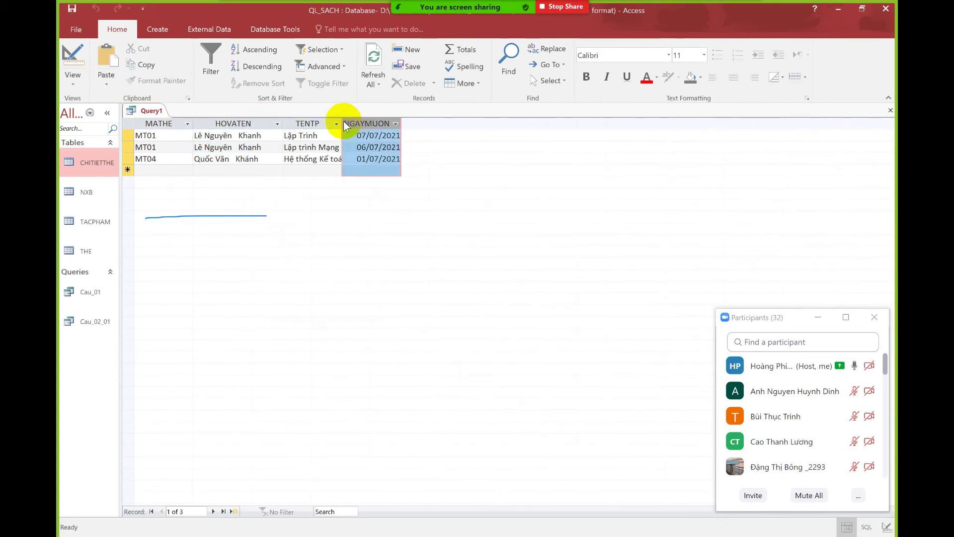
pyautogui.moveTo(342, 122); pyautogui.dragTo(359, 123)
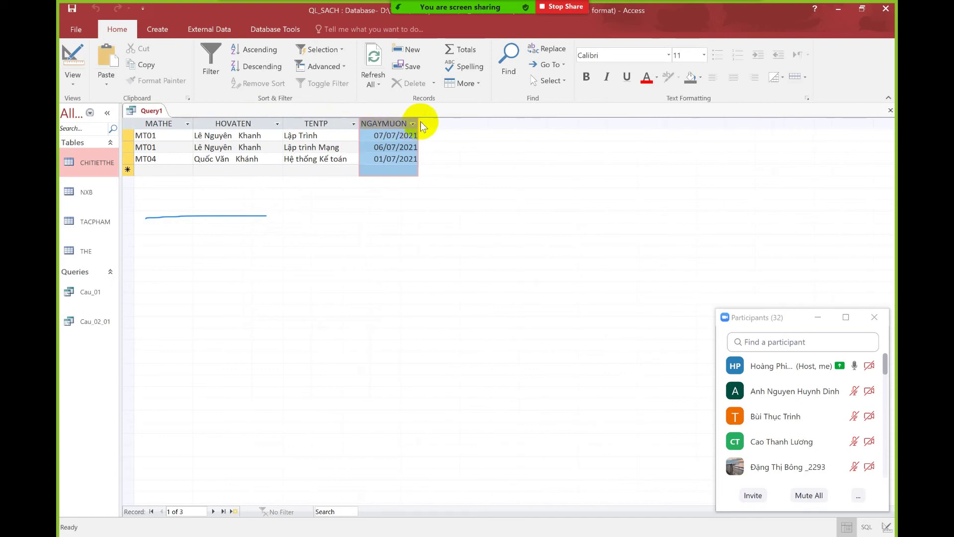
pyautogui.moveTo(420, 122); pyautogui.dragTo(447, 124)
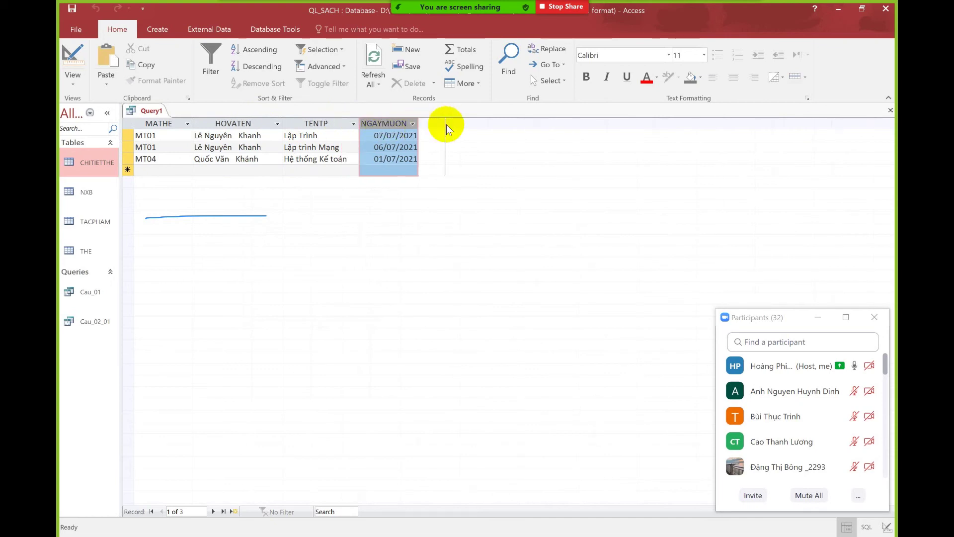
# - Compare with Cau_02_01's results, close it, and return Query1 to Design View
pyautogui.doubleClick(99, 322)
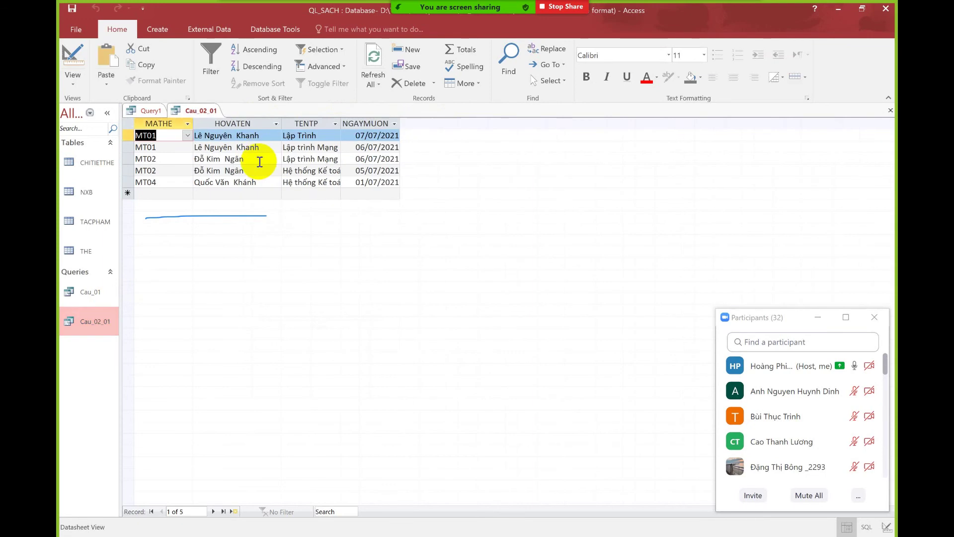
pyautogui.doubleClick(245, 135)
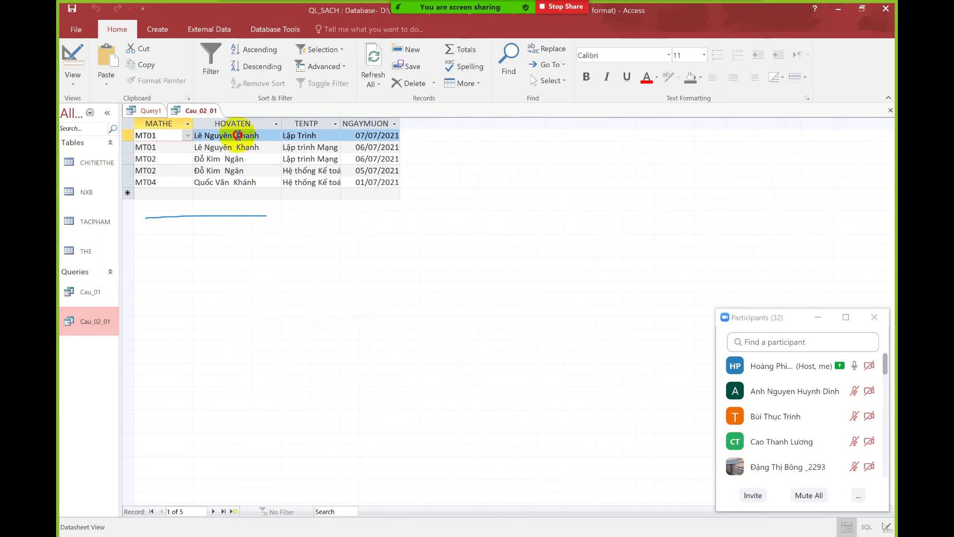
pyautogui.doubleClick(219, 158)
pyautogui.moveTo(214, 159); pyautogui.dragTo(217, 170)
pyautogui.rightClick(202, 112)
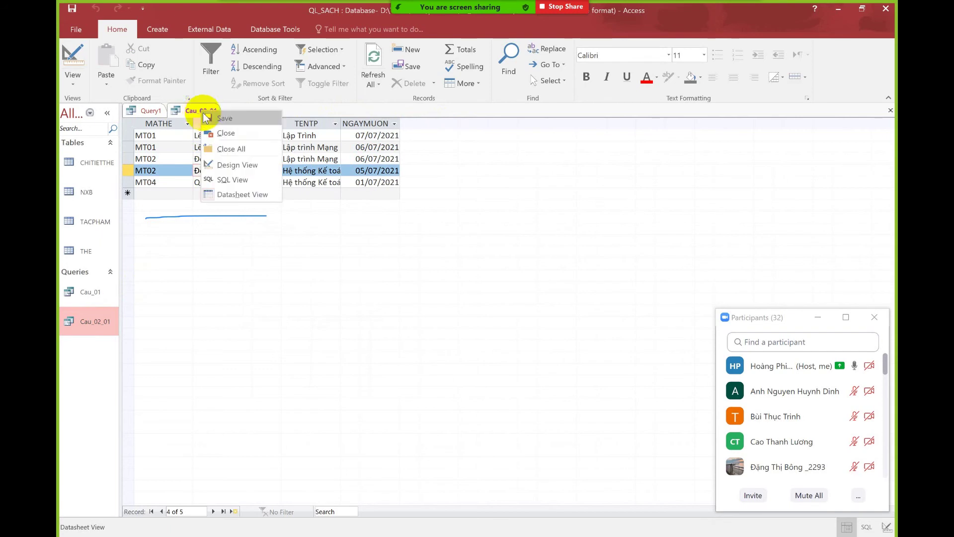
pyautogui.click(226, 133)
pyautogui.rightClick(156, 112)
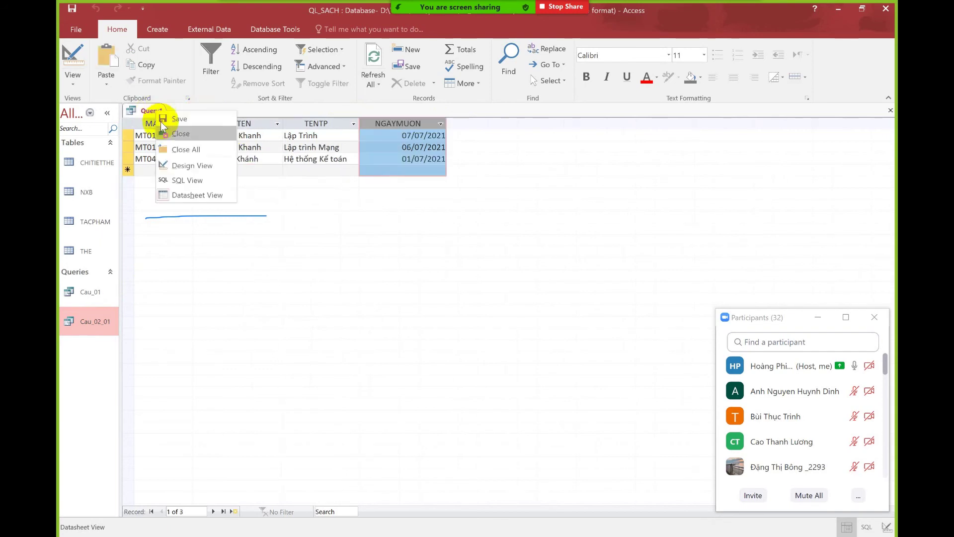
pyautogui.click(177, 166)
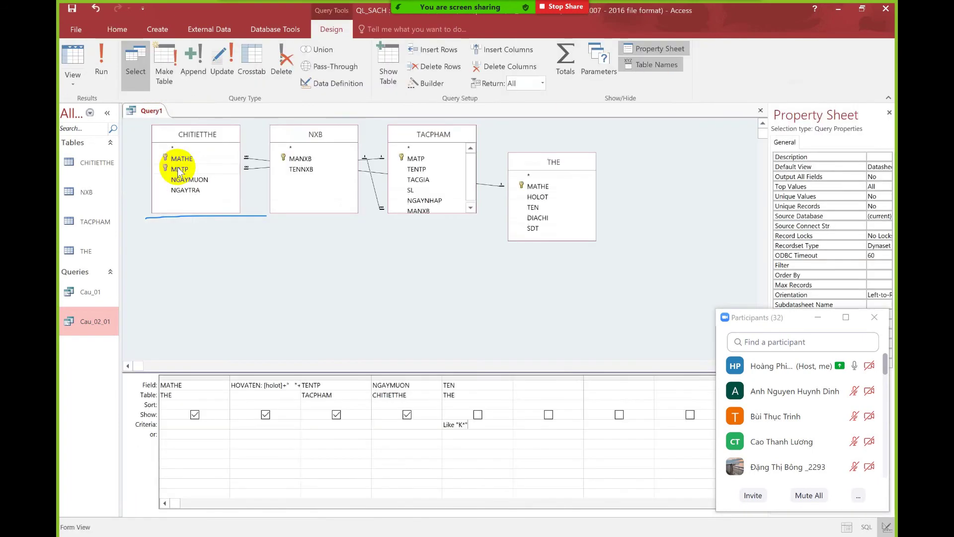
# - Review the Like "K*" criterion on the TEN column in the design grid
pyautogui.rightClick(153, 113)
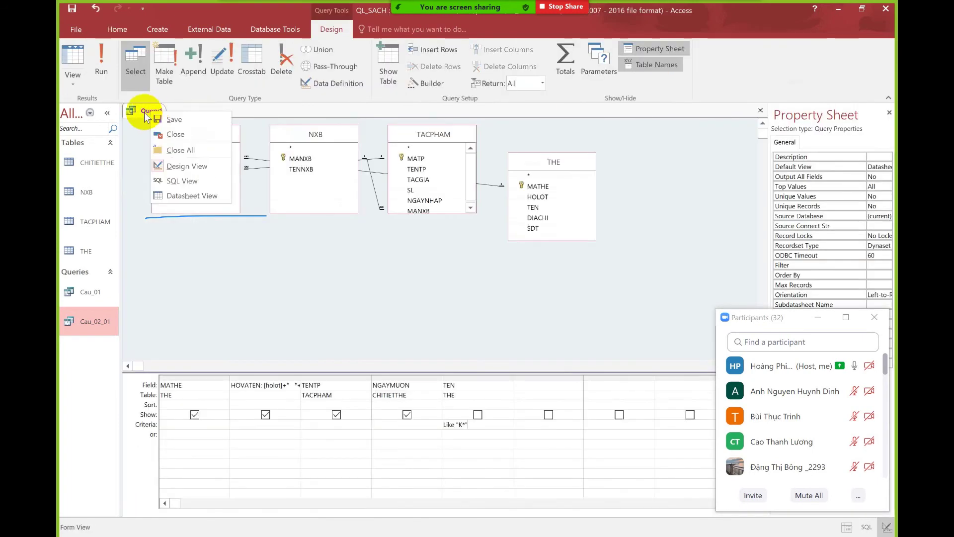
pyautogui.click(141, 111)
pyautogui.moveTo(472, 425); pyautogui.dragTo(435, 425)
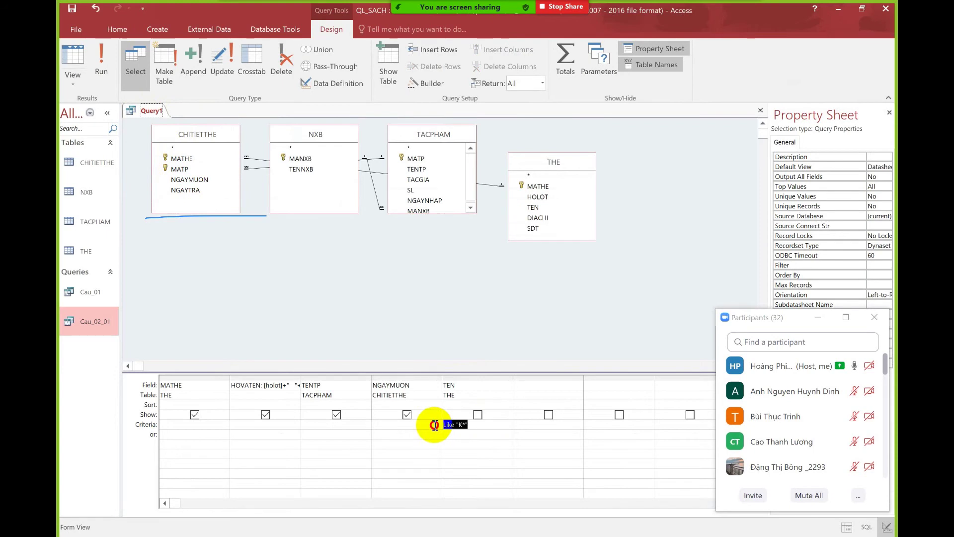
pyautogui.click(469, 425)
pyautogui.moveTo(854, 370)
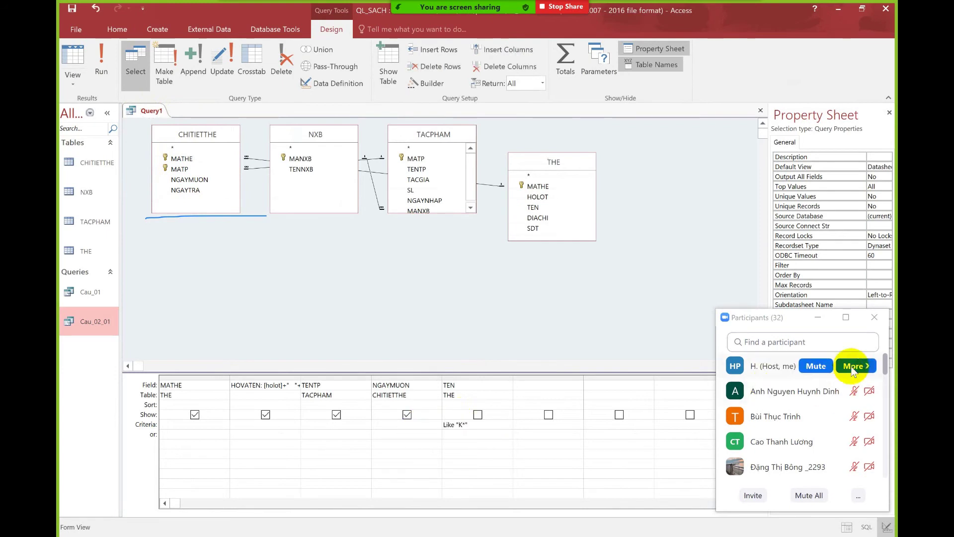
pyautogui.moveTo(884, 368)
pyautogui.mouseDown()
pyautogui.moveTo(884, 417)
pyautogui.moveTo(876, 367)
pyautogui.moveTo(875, 377)
pyautogui.mouseUp()
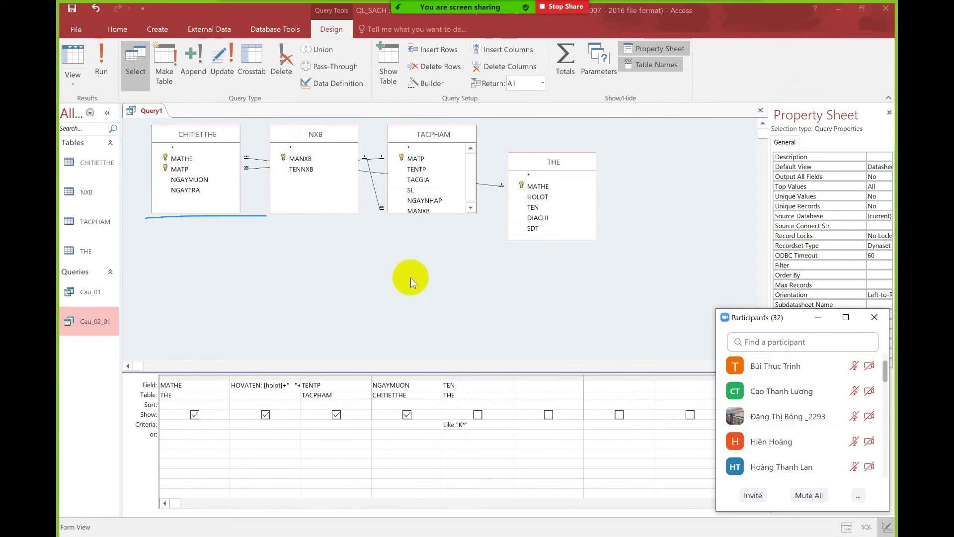
pyautogui.scroll(-4, 793, 415)
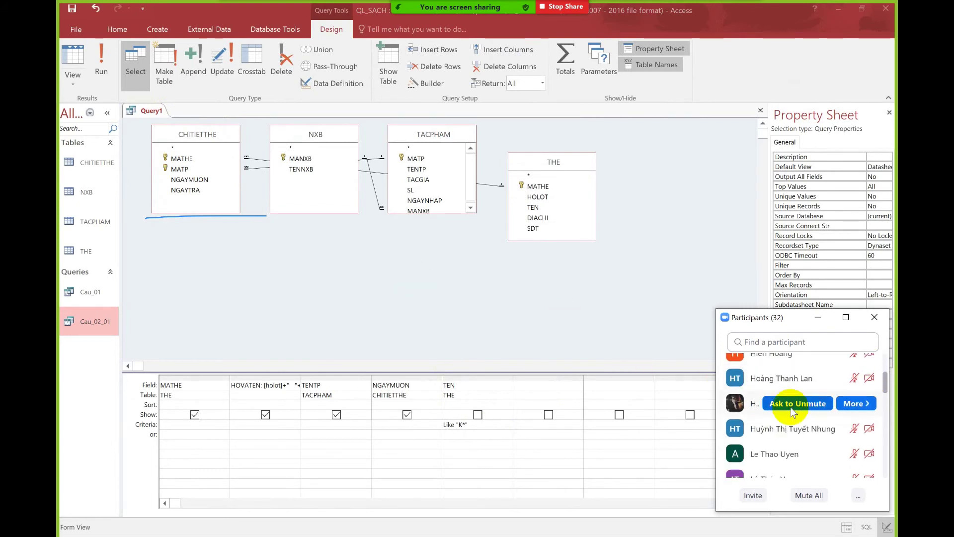
pyautogui.scroll(-1, 793, 414)
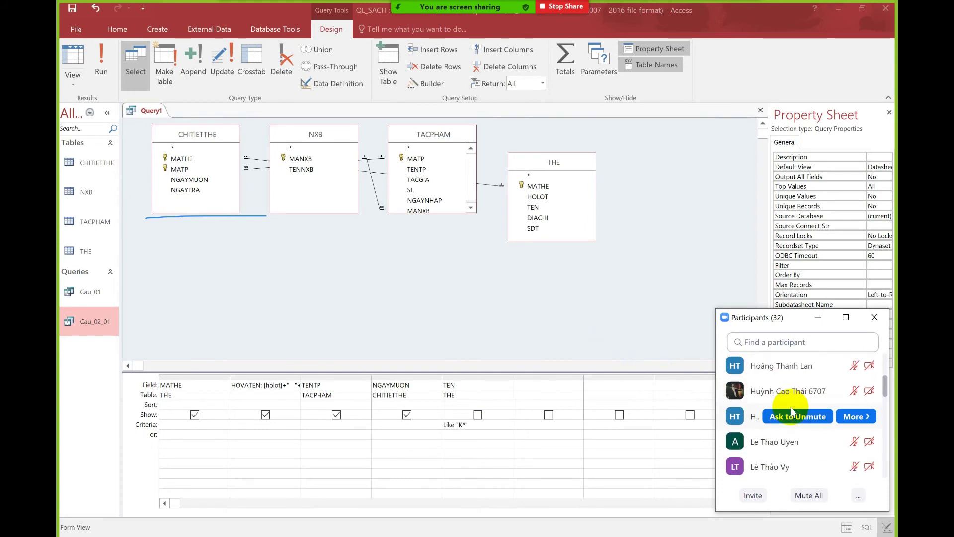
# - Save Query1 as Cau_02_02
pyautogui.rightClick(157, 115)
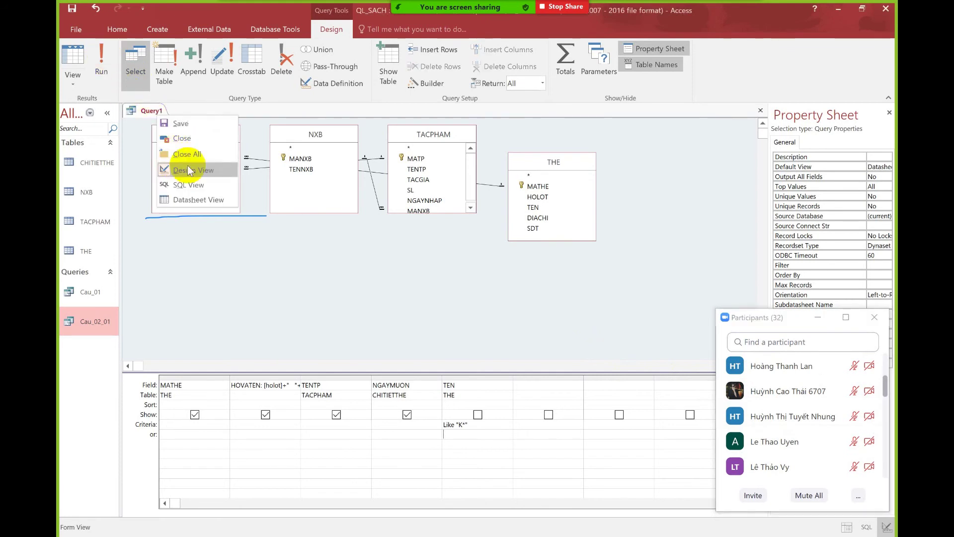
pyautogui.click(188, 124)
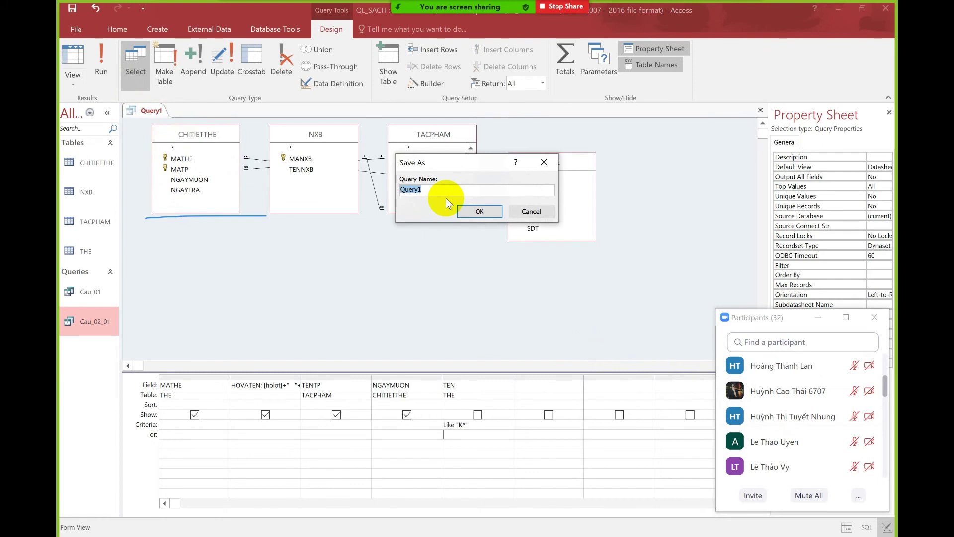
pyautogui.write('Cau_02_02')
pyautogui.press('Return')
# - Scroll the exercise PDF in Chrome to page 16 to read task 2.4
pyautogui.hotkey('alt', 'Tab')
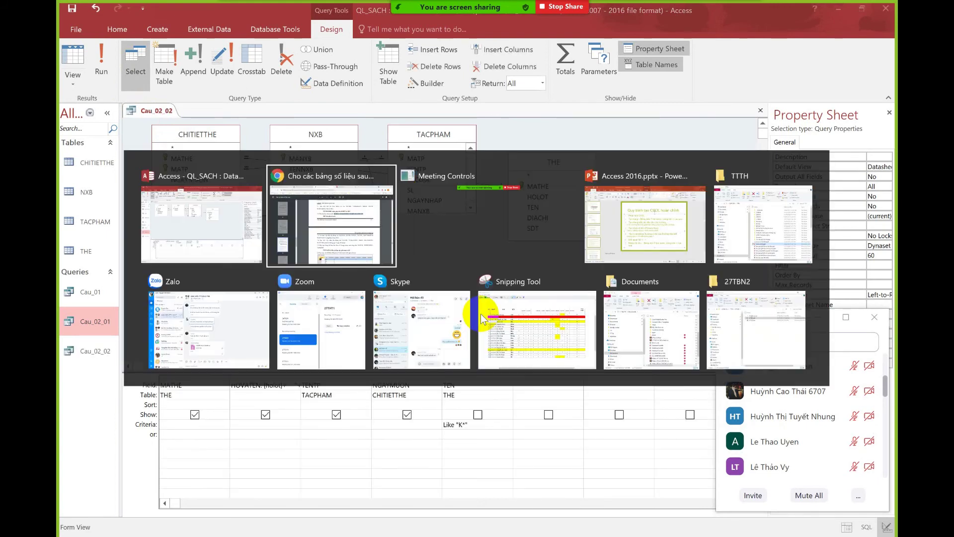
pyautogui.scroll(-3, 457, 301)
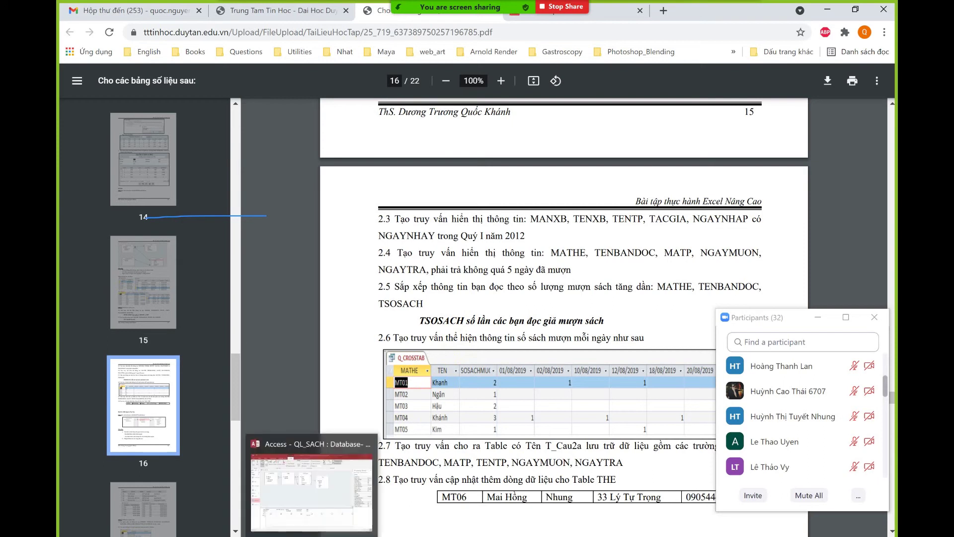
pyautogui.click(311, 536)
# - Close the Cau_02_02 query and move the Zoom participants list aside
pyautogui.rightClick(147, 113)
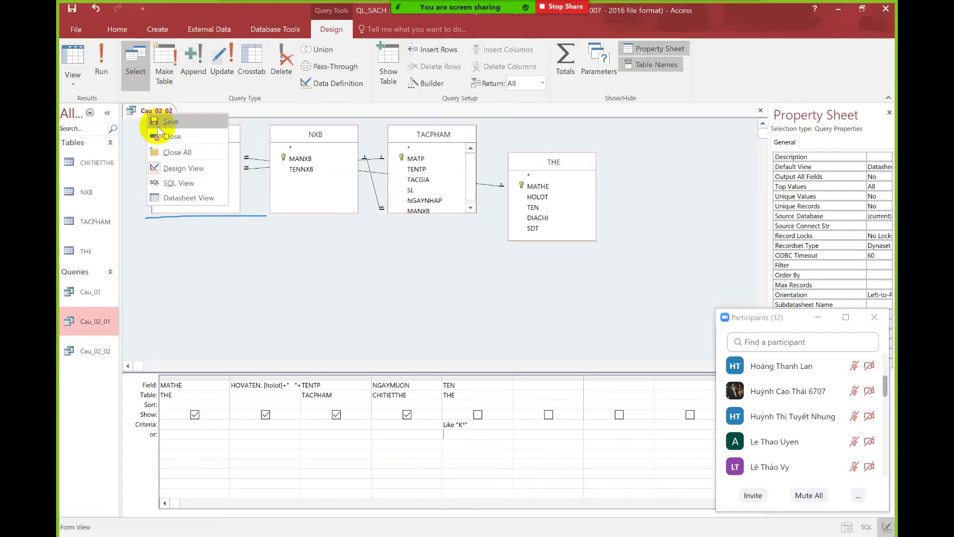
pyautogui.click(162, 135)
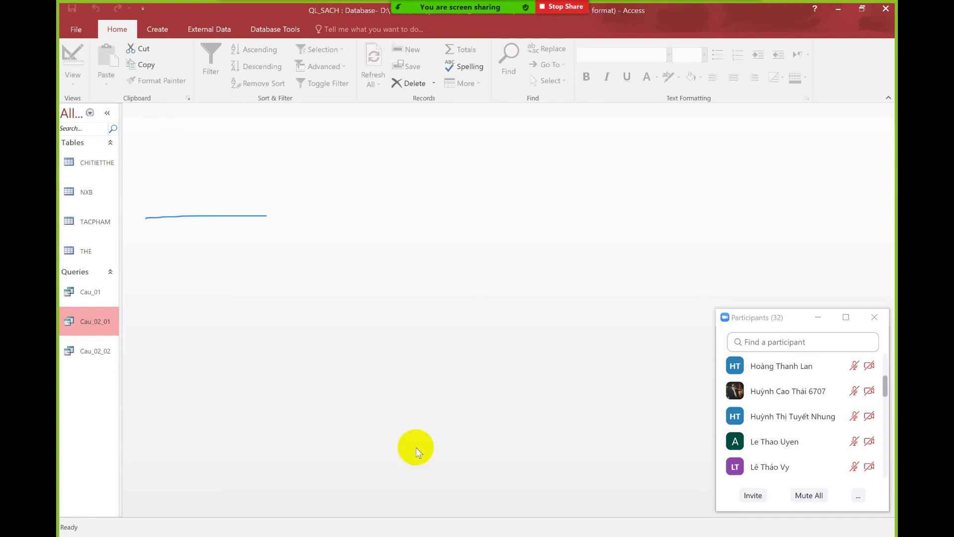
pyautogui.moveTo(746, 324); pyautogui.dragTo(742, 303)
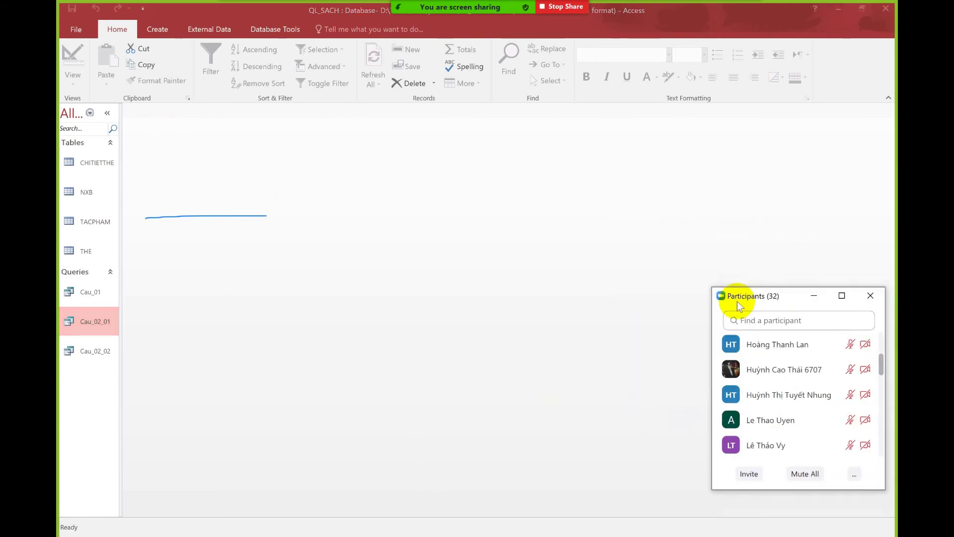
pyautogui.click(647, 6)
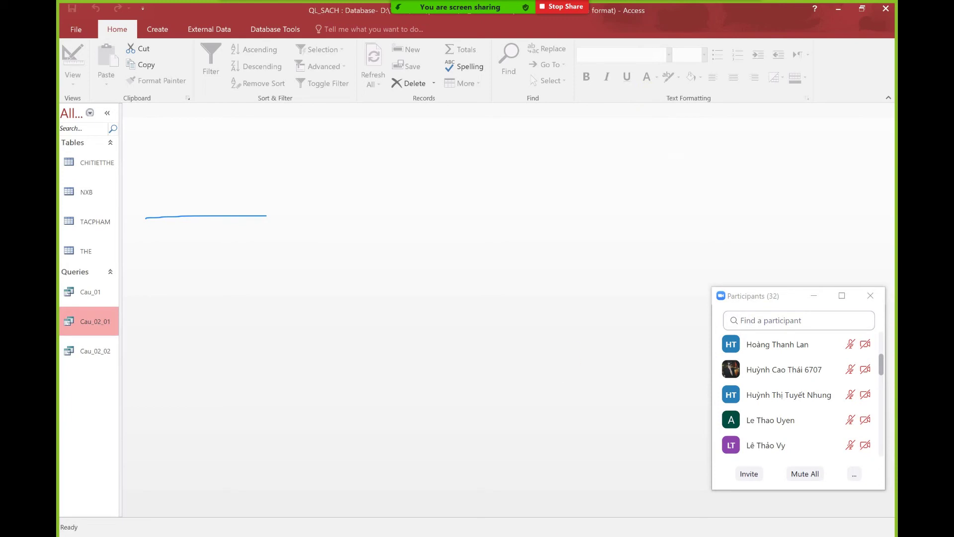
pyautogui.click(627, 4)
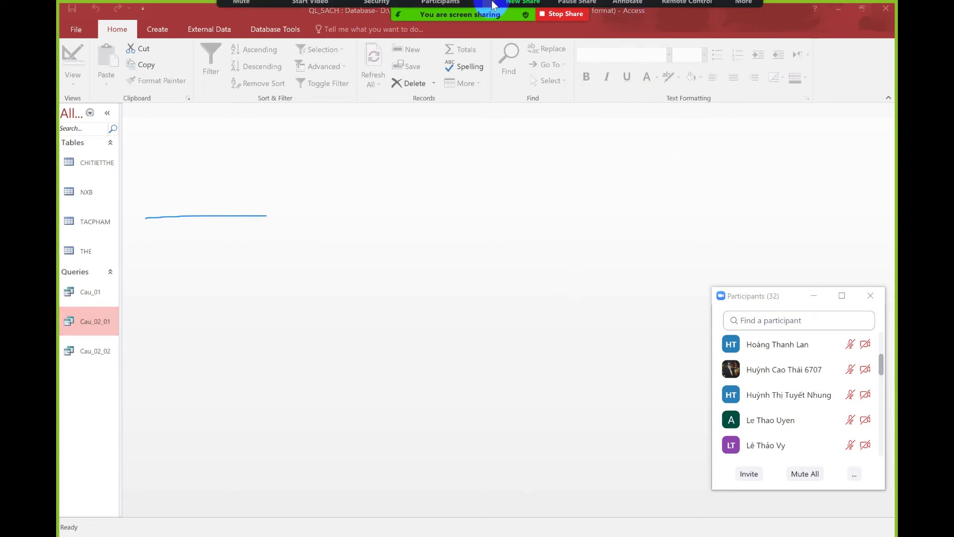
# - Open the Zoom meeting chat and move its window higher up
pyautogui.click(489, 15)
pyautogui.click(743, 17)
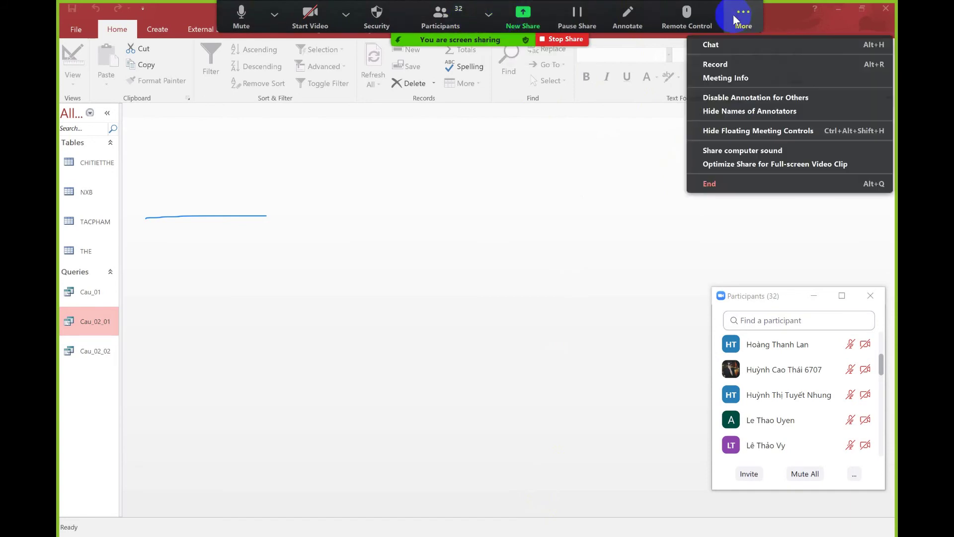
pyautogui.click(740, 46)
pyautogui.moveTo(751, 312); pyautogui.dragTo(774, 117)
# - Send a chat message with a participant's full name to Everyone, then return to Access
pyautogui.click(772, 283)
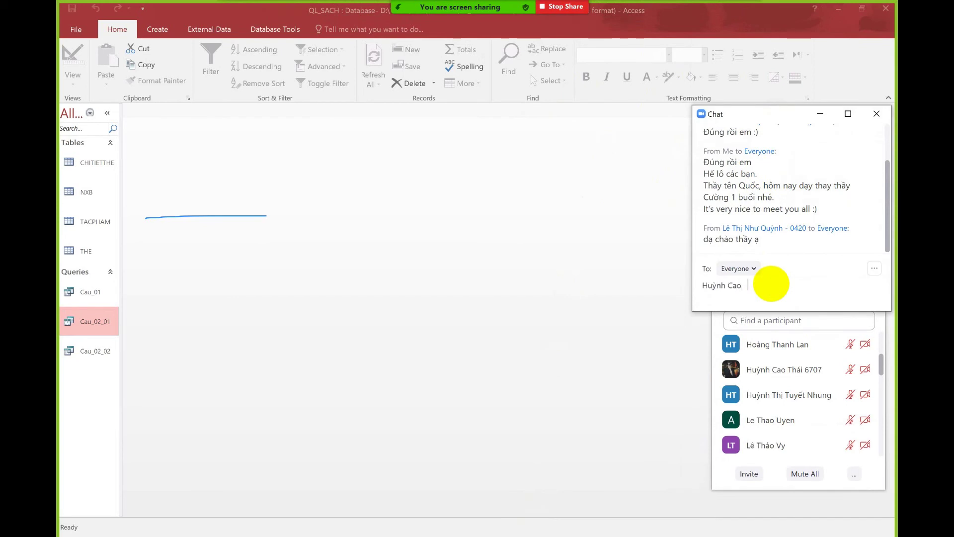
pyautogui.press('Return')
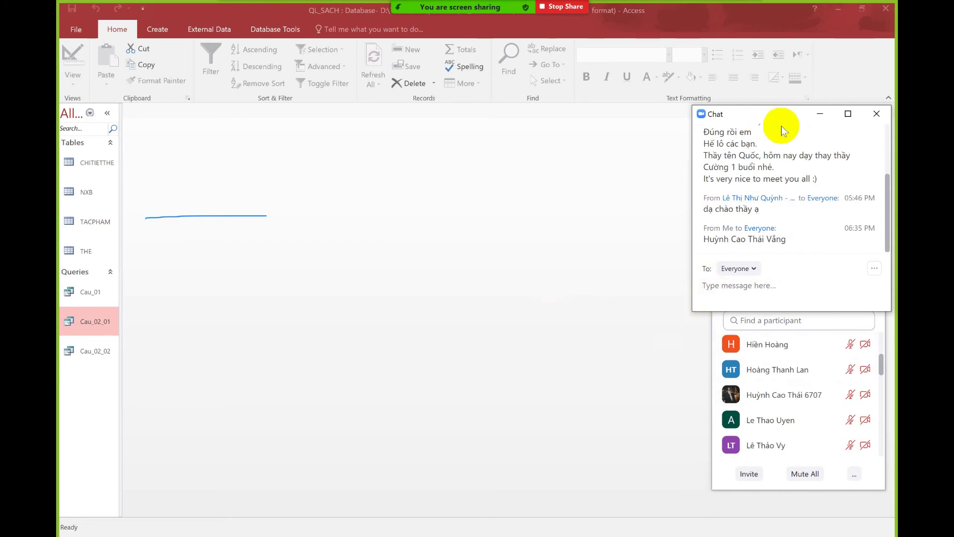
pyautogui.moveTo(788, 111); pyautogui.dragTo(793, 108)
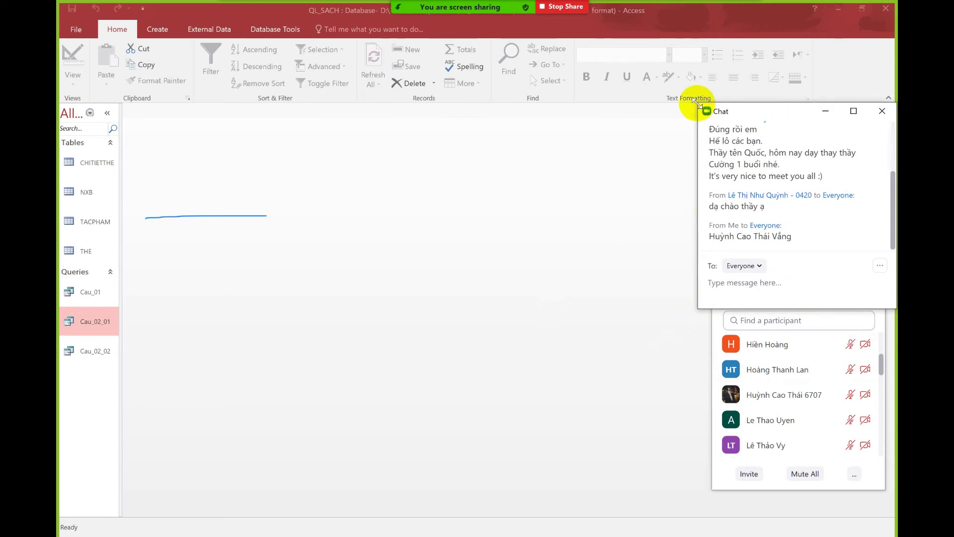
pyautogui.click(253, 31)
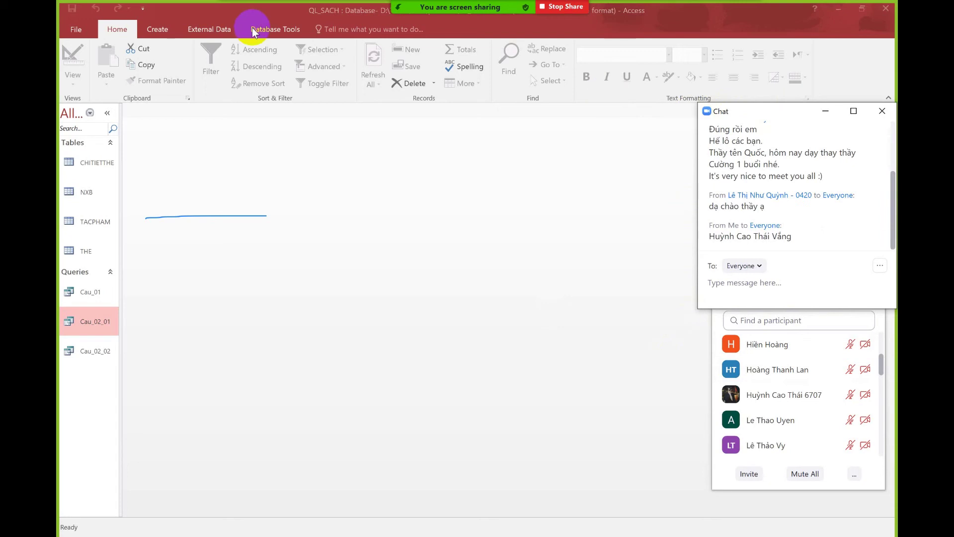
# - Start a new Design-view query with the Show Table dialog moved aside, then view the exercise PDF
pyautogui.click(159, 32)
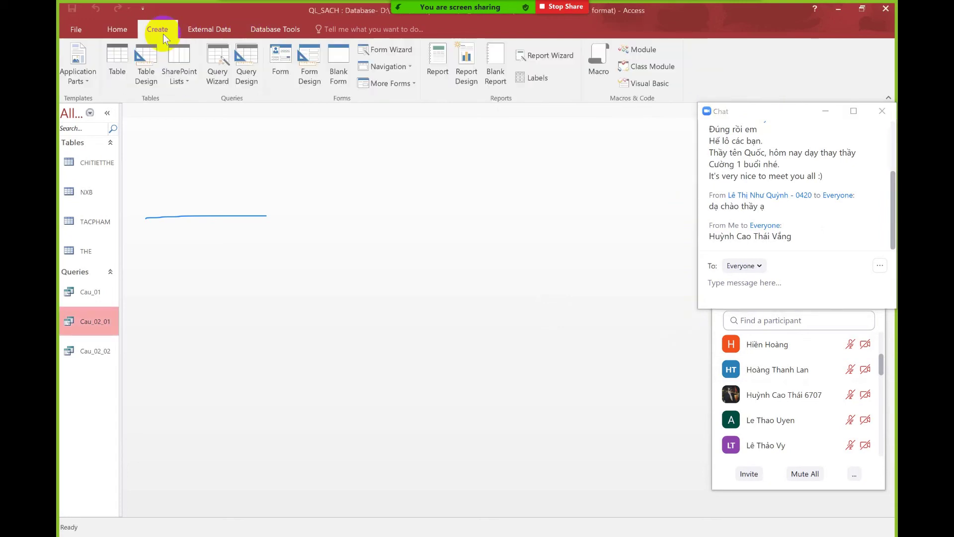
pyautogui.click(249, 65)
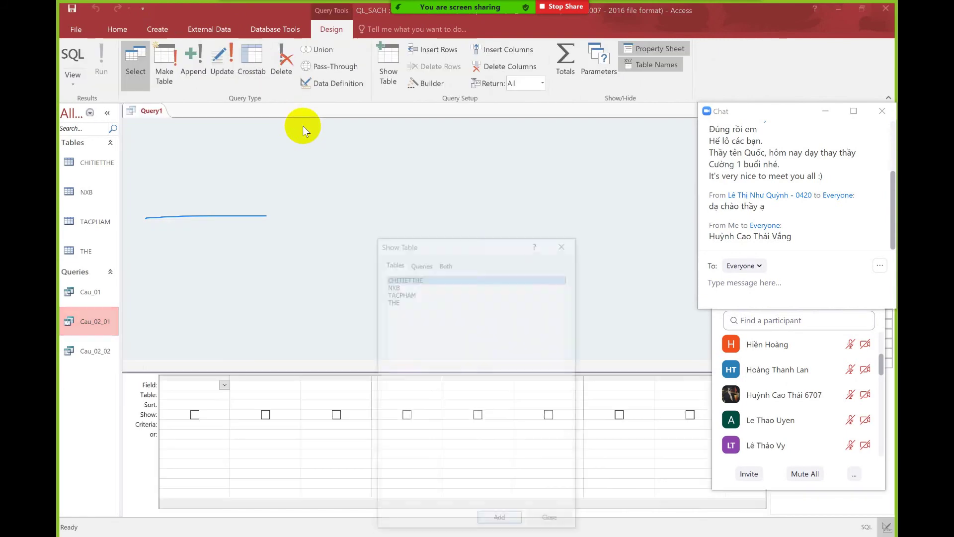
pyautogui.moveTo(435, 239); pyautogui.dragTo(416, 172)
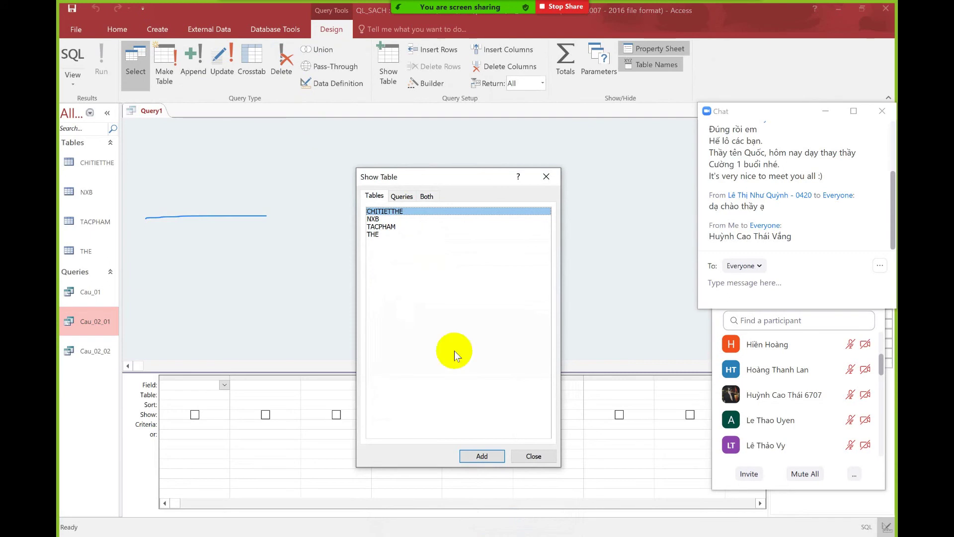
pyautogui.hotkey('alt', 'Tab')
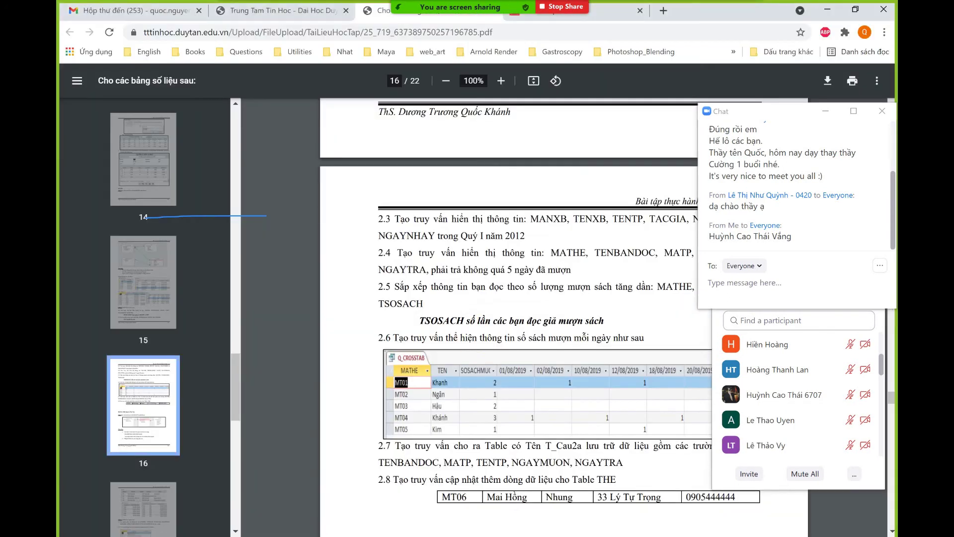
# - Add the CHITIETTHE, NXB, TACPHAM and THE tables to the new query
pyautogui.moveTo(759, 111); pyautogui.dragTo(134, 331)
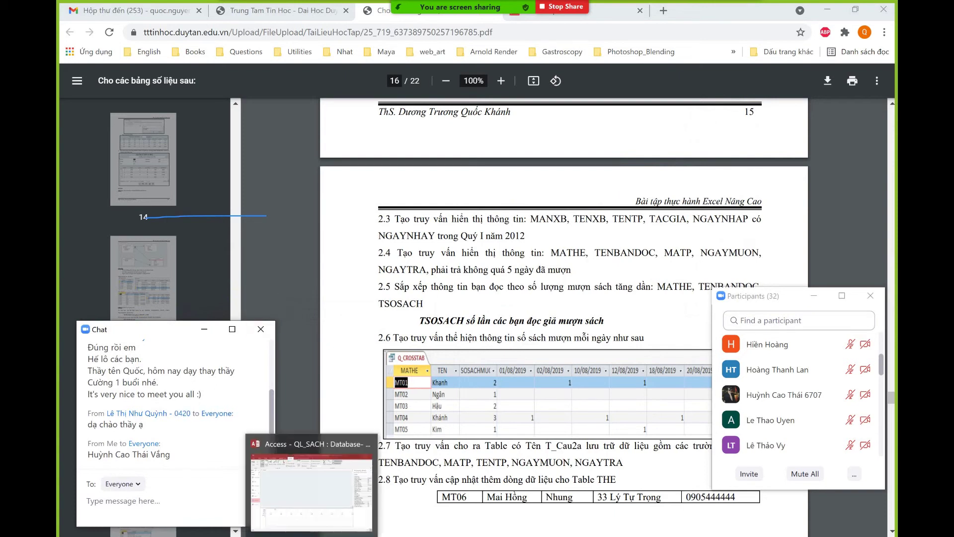
pyautogui.click(311, 536)
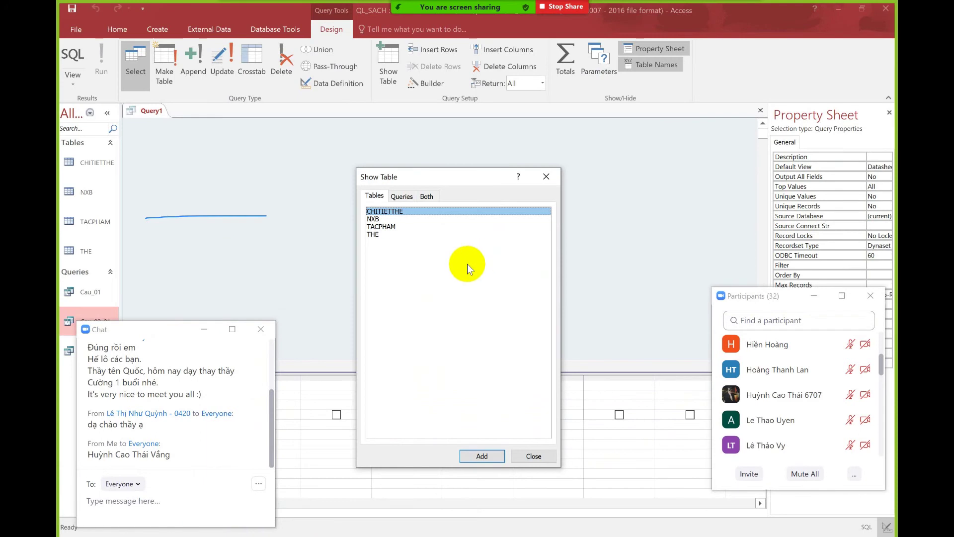
pyautogui.moveTo(444, 178); pyautogui.dragTo(456, 177)
pyautogui.moveTo(433, 234); pyautogui.dragTo(412, 211)
pyautogui.click(500, 456)
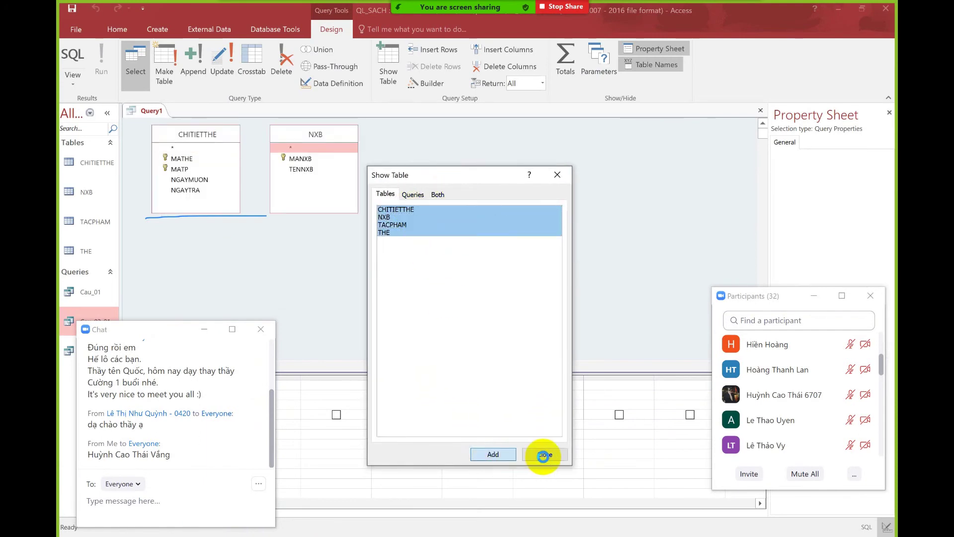
pyautogui.click(547, 456)
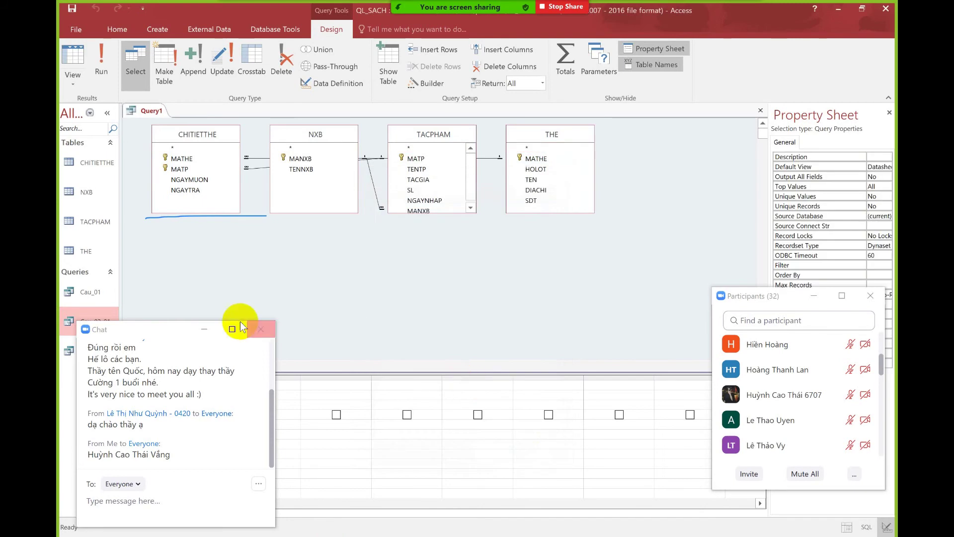
# - Add MANXB and TENNXB from NXB to the query grid
pyautogui.click(205, 329)
pyautogui.click(304, 160)
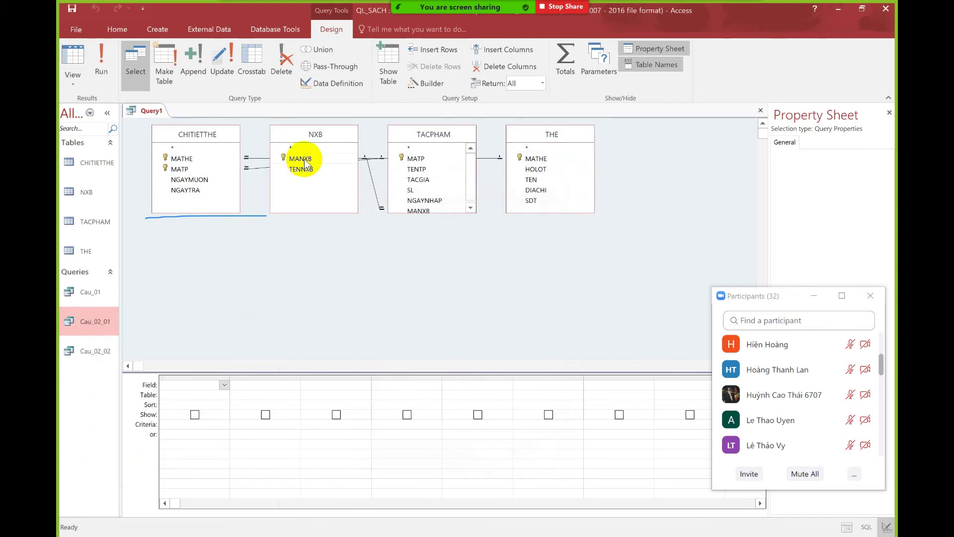
pyautogui.doubleClick(304, 168)
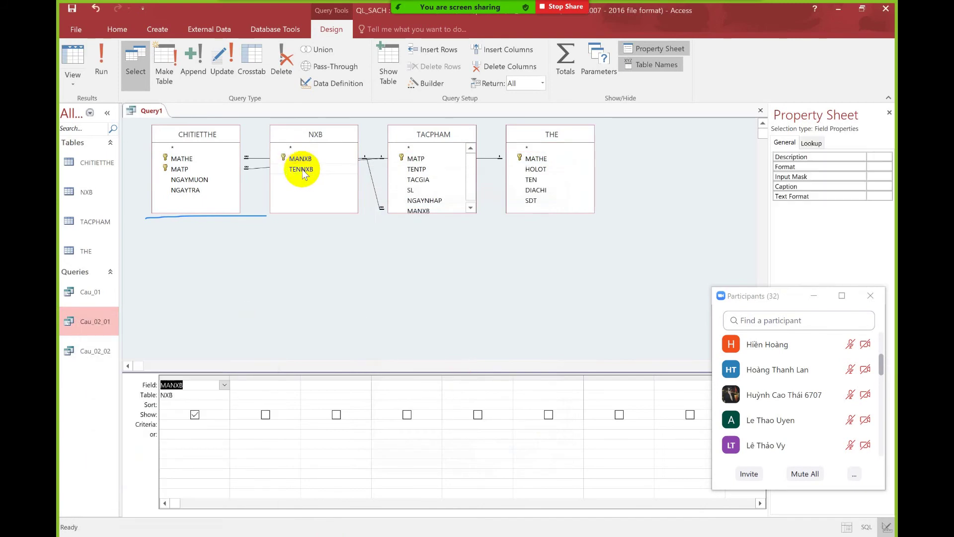
pyautogui.doubleClick(302, 168)
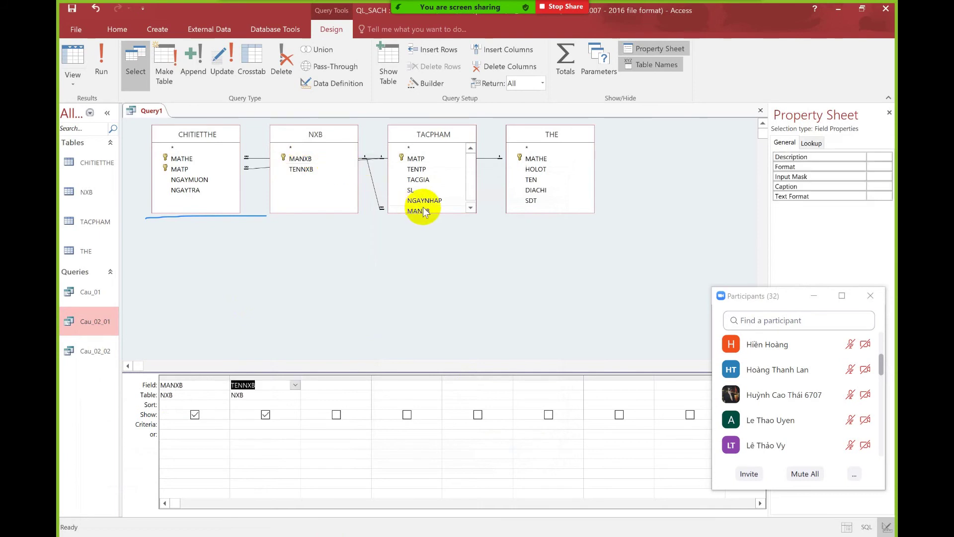
# - Add TENTP, TACGIA and NGAYNHAP from TACPHAM to the grid, checking the exercise sheet
pyautogui.hotkey('alt', 'Tab')
pyautogui.hotkey('alt', 'Tab')
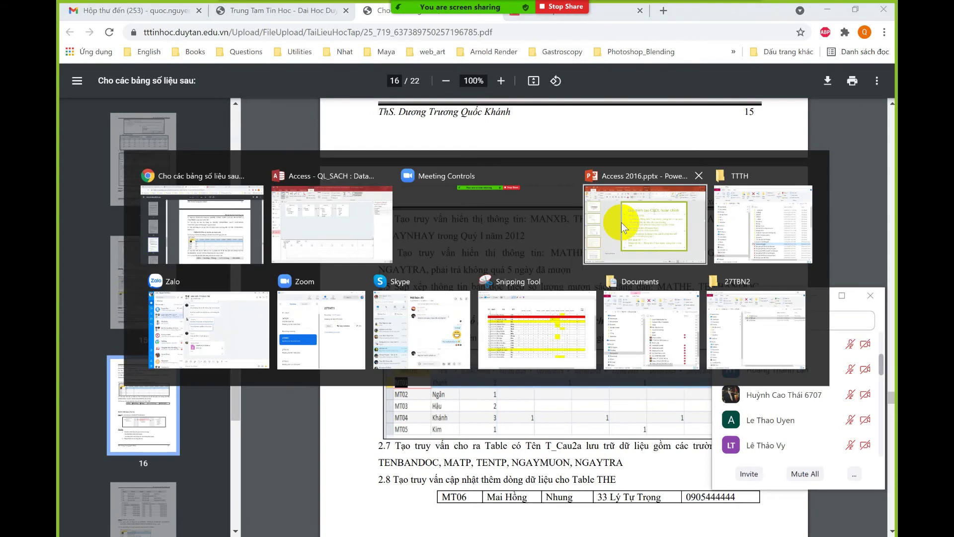
pyautogui.click(416, 170)
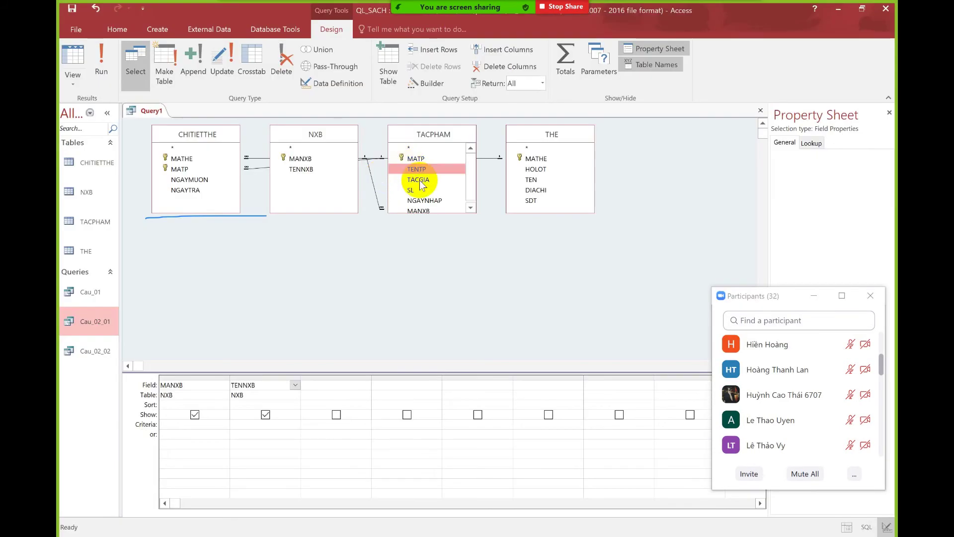
pyautogui.doubleClick(419, 180)
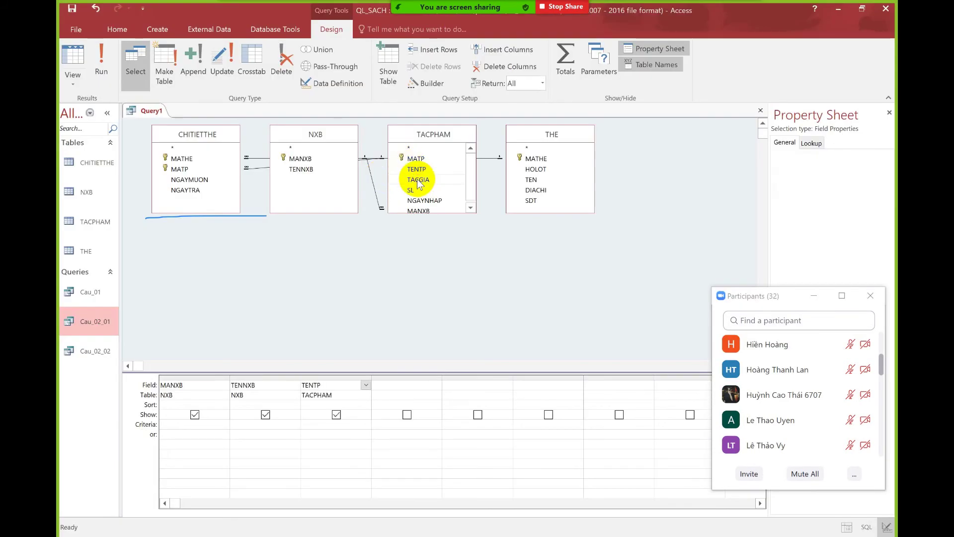
pyautogui.hotkey('alt', 'Tab')
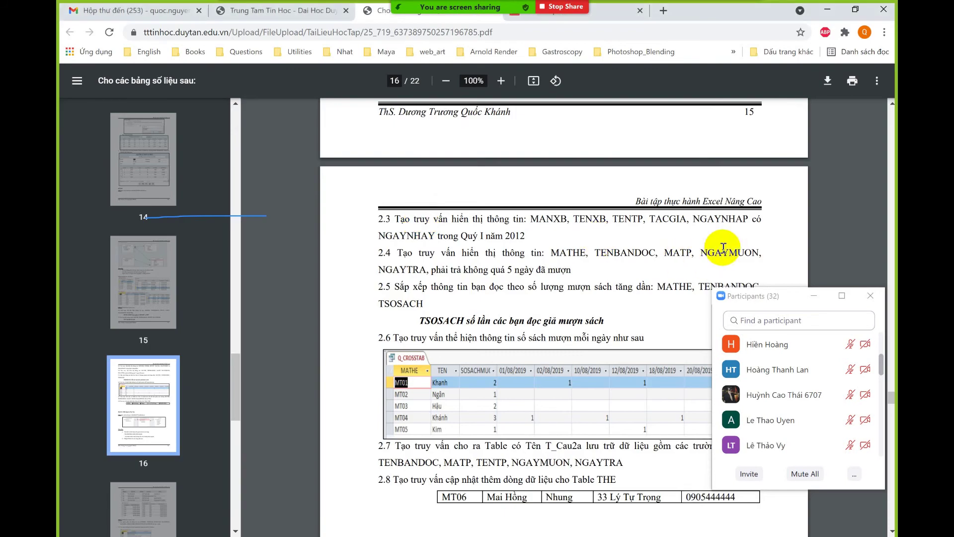
pyautogui.hotkey('alt', 'Tab')
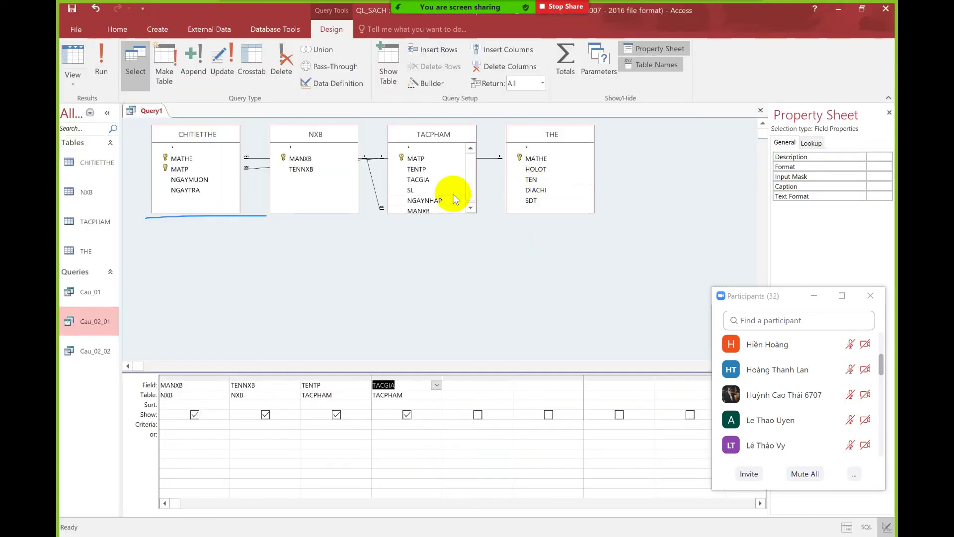
pyautogui.click(439, 201)
pyautogui.doubleClick(440, 202)
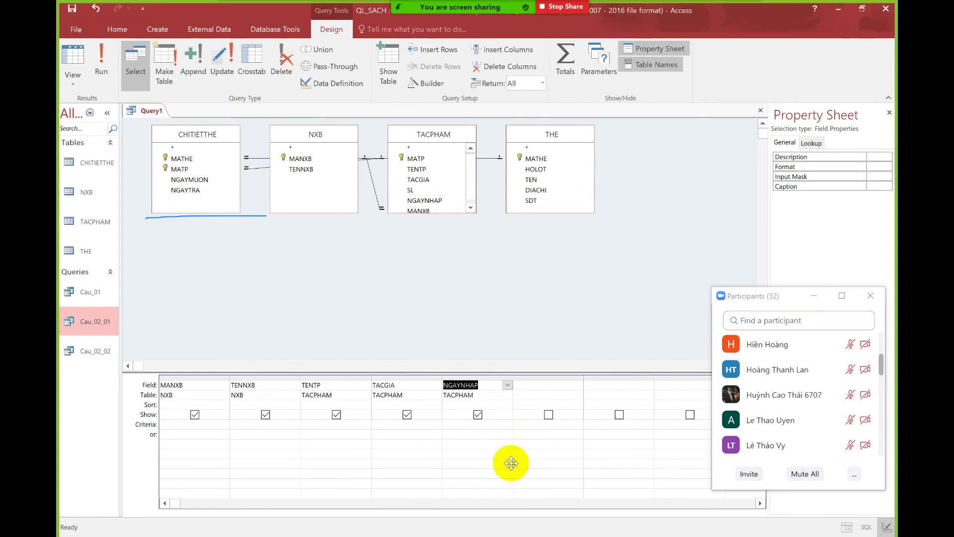
pyautogui.hotkey('alt', 'Tab')
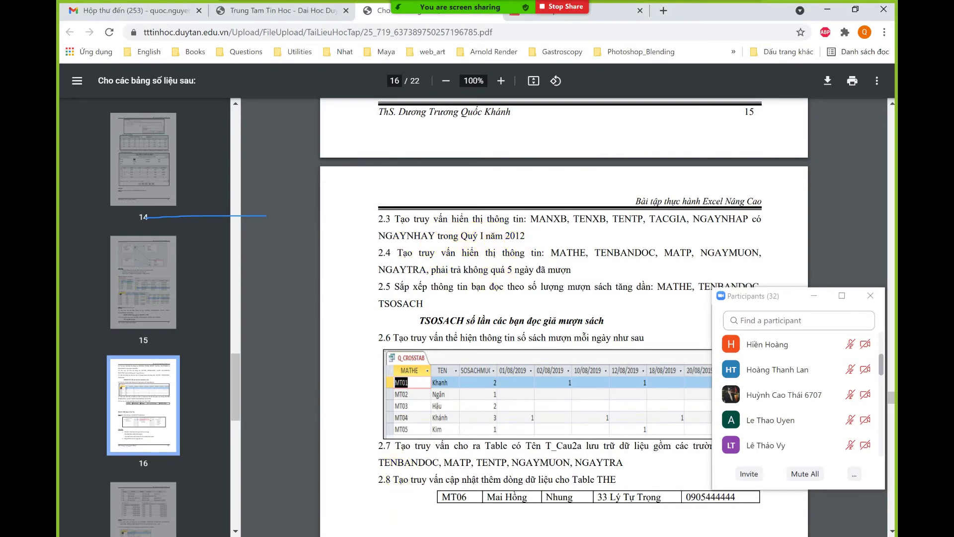
pyautogui.moveTo(372, 536)
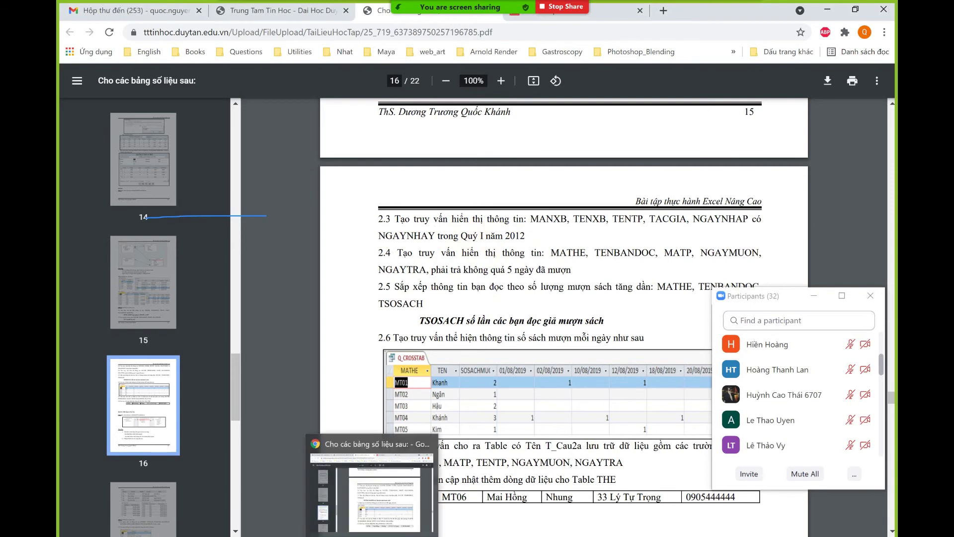
pyautogui.click(348, 536)
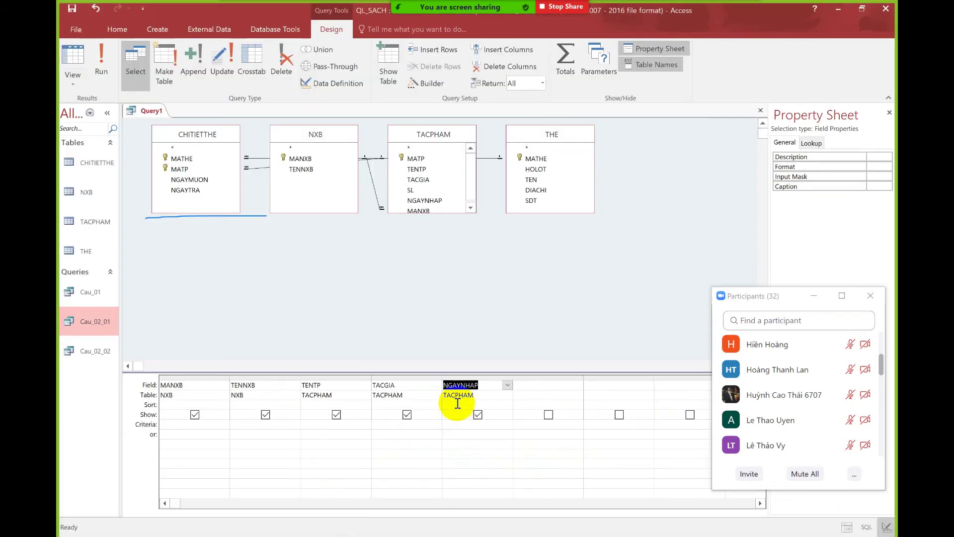
# - Enter a Month(ngaynhap)<4 criterion in the NGAYNHAP Criteria cell
pyautogui.click(458, 427)
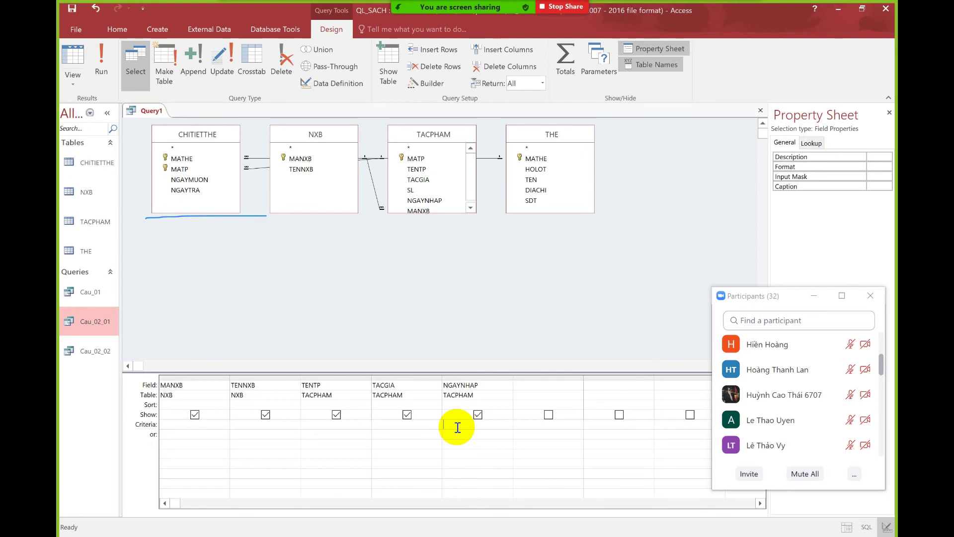
pyautogui.write('=[month')
pyautogui.write('(ngaynhap')
pyautogui.write(')<4')
pyautogui.press('BackSpace')
pyautogui.press('BackSpace')
pyautogui.write(')<4')
pyautogui.press('Return')
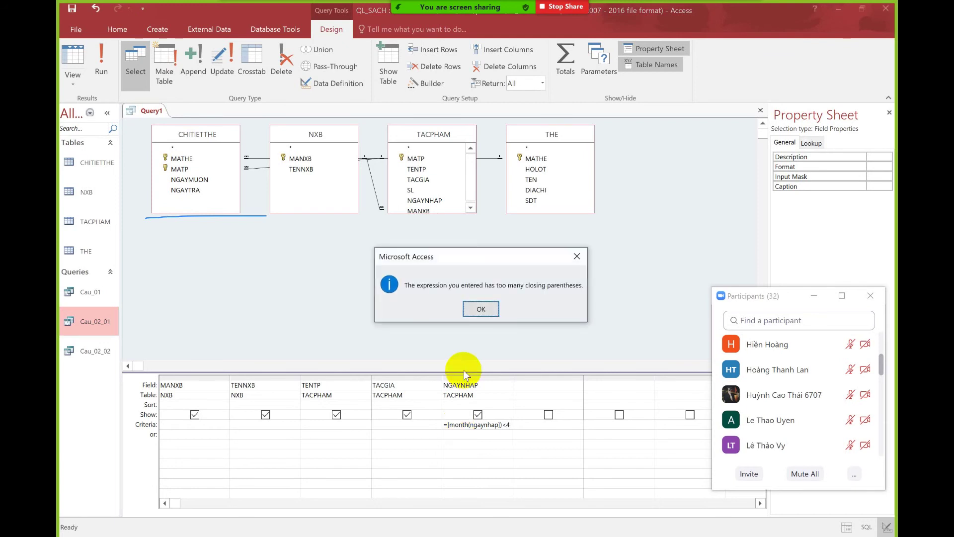
# - Clear the too-many-parentheses errors and rework the criterion into =Month("ngaynhap")<4
pyautogui.click(482, 309)
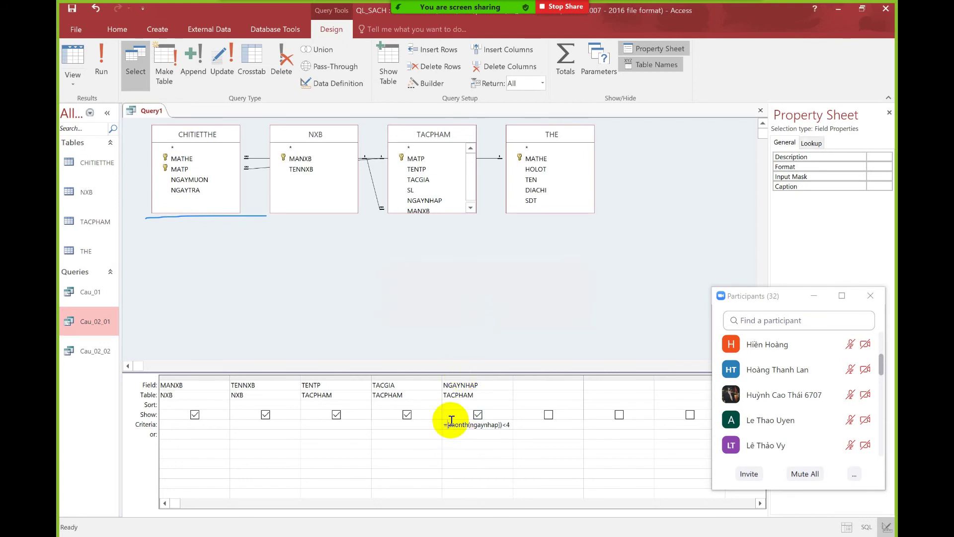
pyautogui.press('Return')
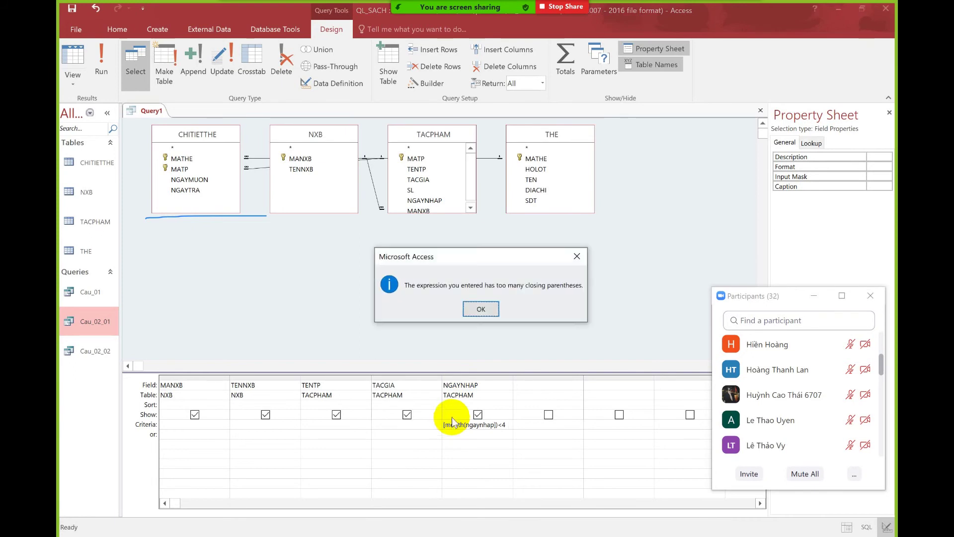
pyautogui.click(483, 309)
pyautogui.press('Home')
pyautogui.press('Delete')
pyautogui.press('End')
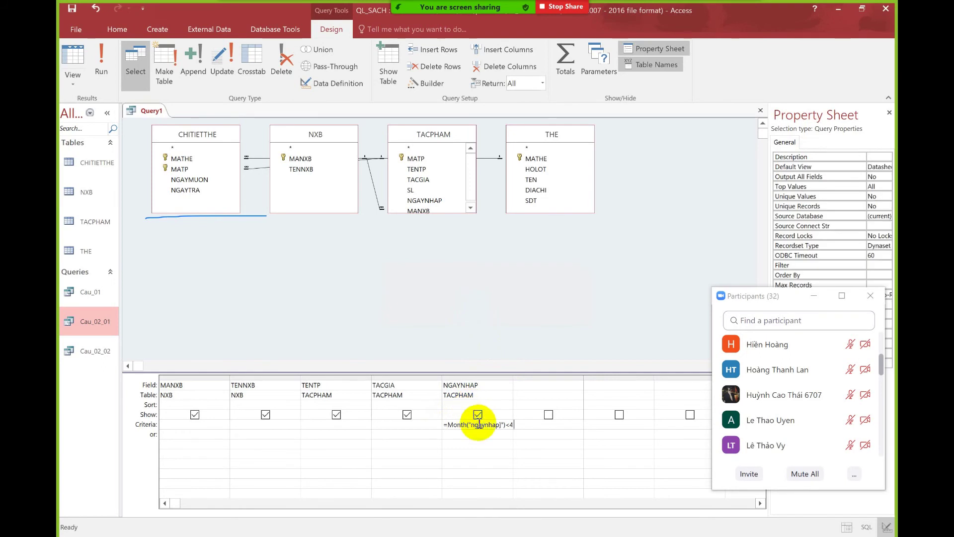
# - Replace the quotes with brackets so the NGAYNHAP criterion reads =Month([ngaynhap])<4
pyautogui.click(479, 424)
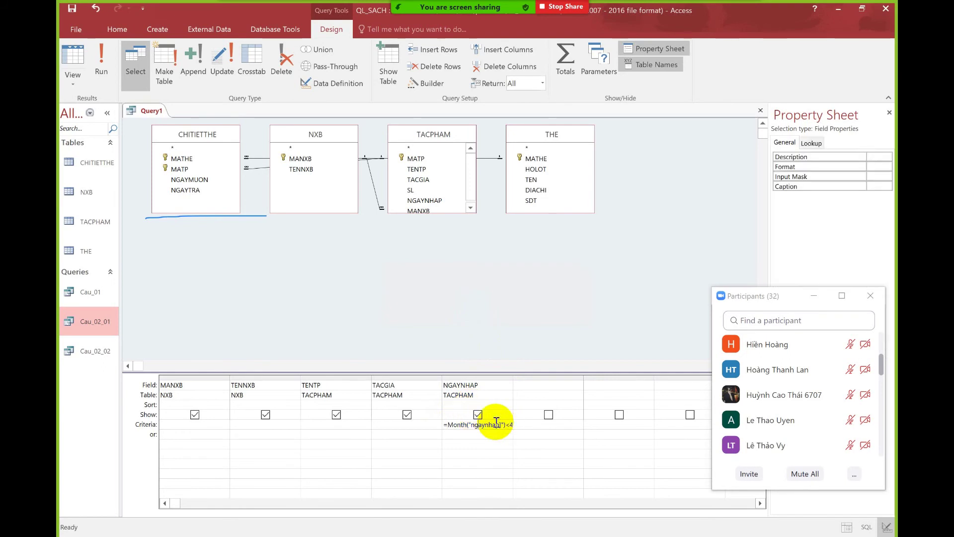
pyautogui.rightClick(496, 422)
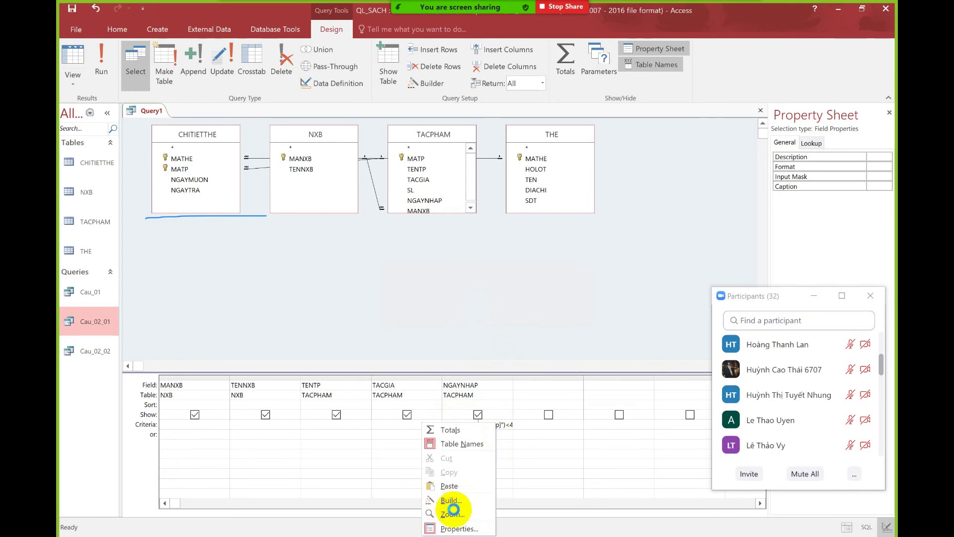
pyautogui.click(453, 506)
pyautogui.click(375, 150)
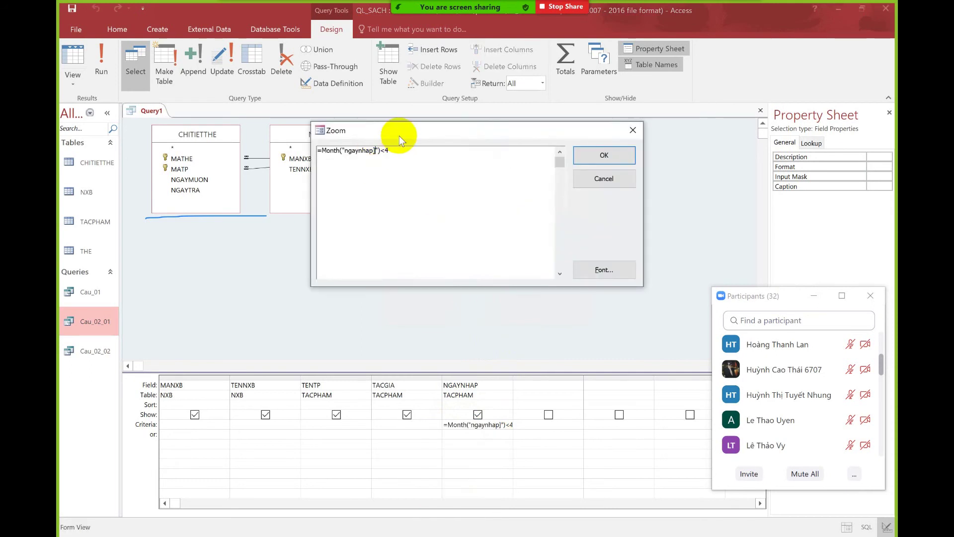
pyautogui.press('Delete')
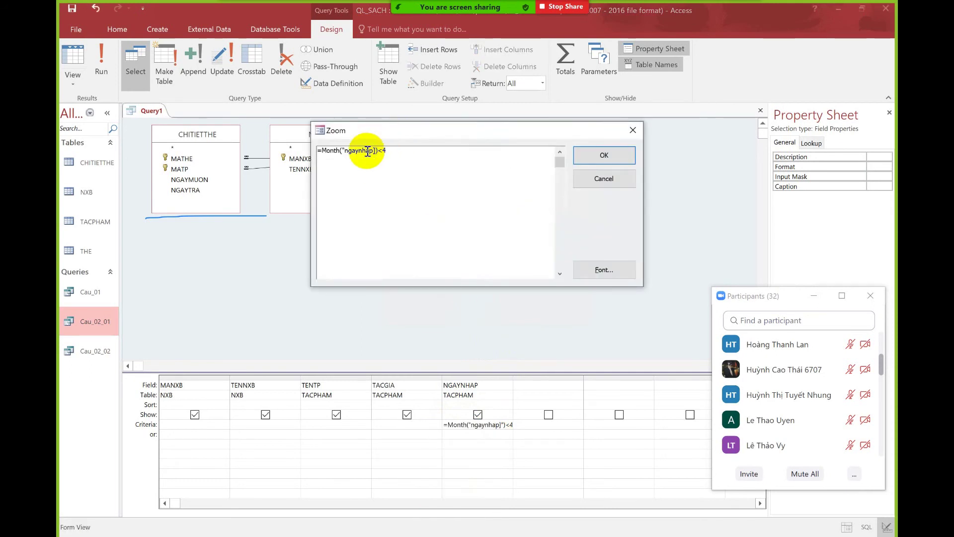
pyautogui.press('BackSpace')
pyautogui.write('[')
pyautogui.write('[')
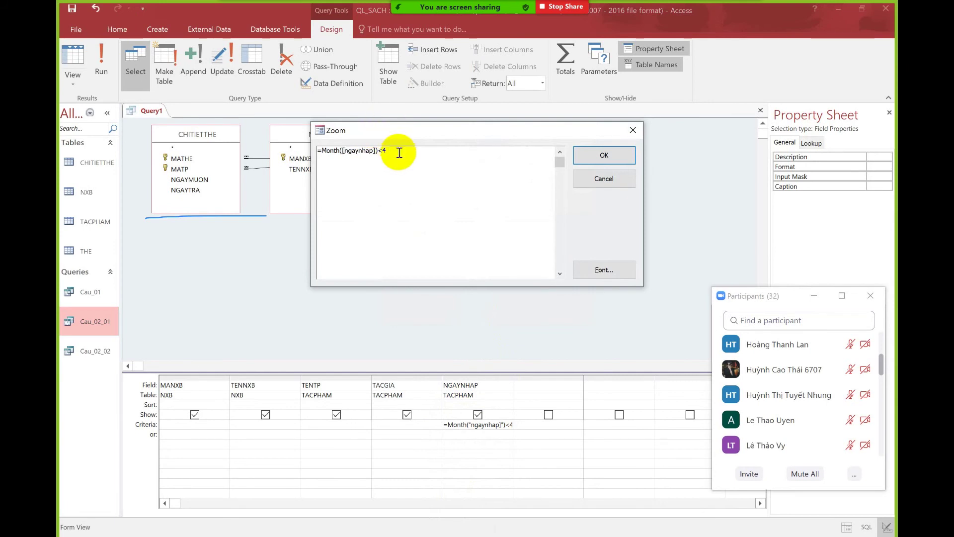
pyautogui.click(605, 155)
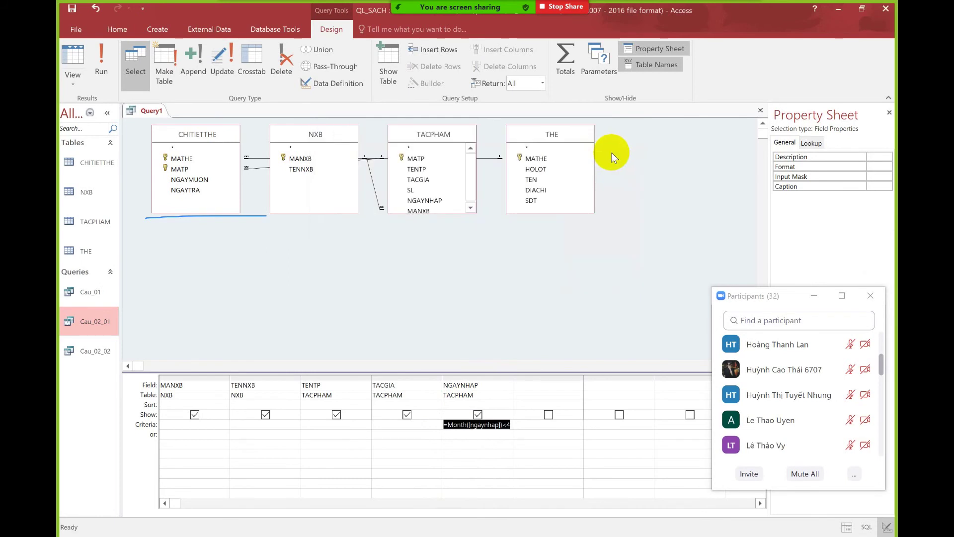
pyautogui.click(477, 426)
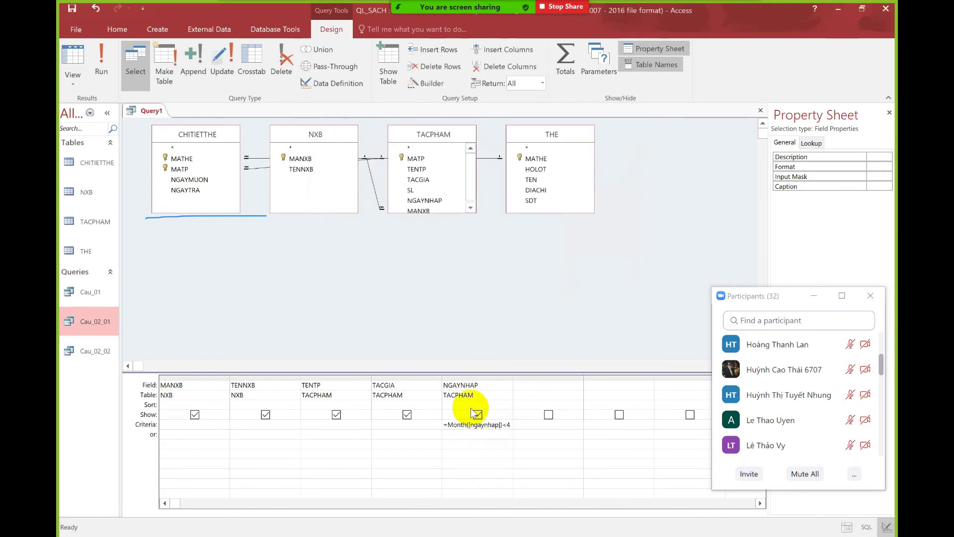
# - Run Query1, return to Design view and adjust the NGAYNHAP criterion
pyautogui.click(100, 60)
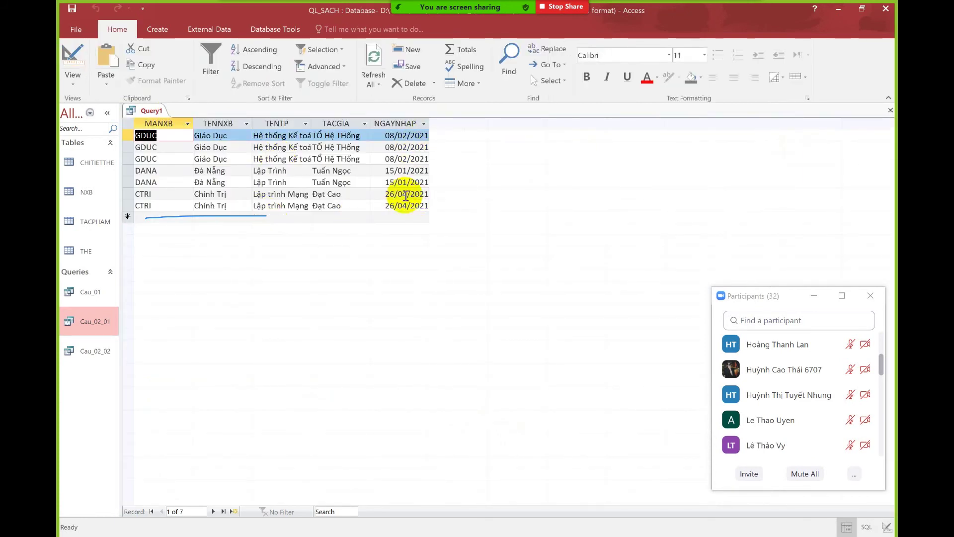
pyautogui.rightClick(144, 109)
pyautogui.click(183, 161)
pyautogui.click(503, 424)
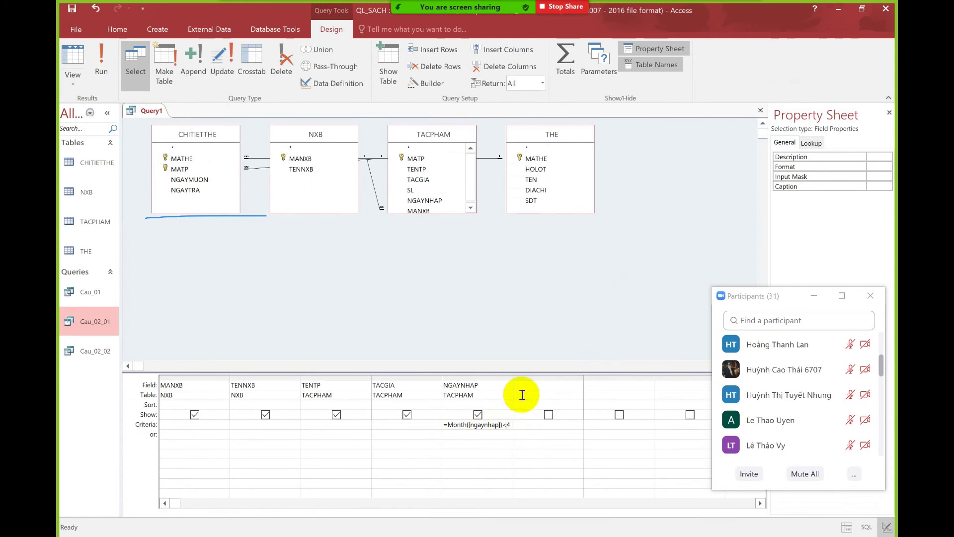
pyautogui.click(470, 419)
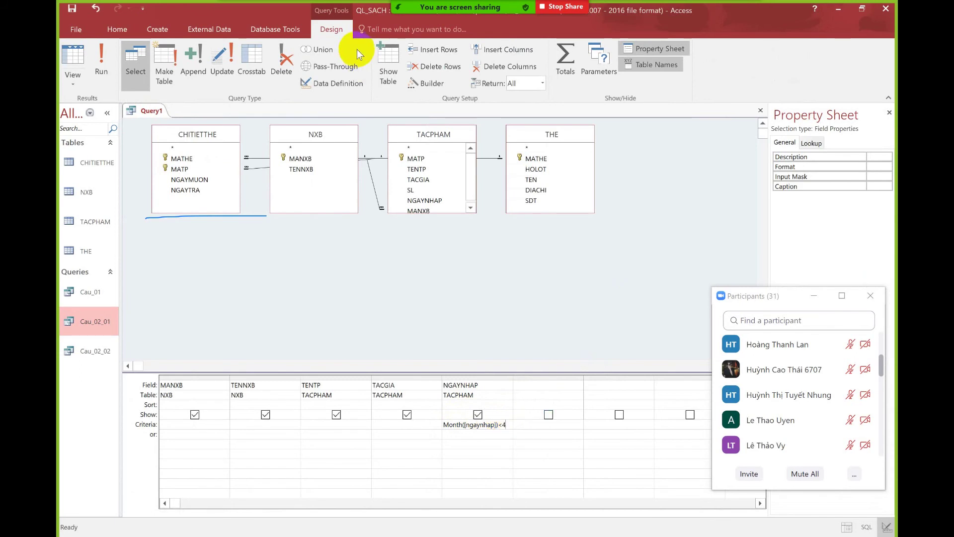
# - Rerun the query to confirm the 5 first-quarter records, then return to Design view
pyautogui.click(99, 62)
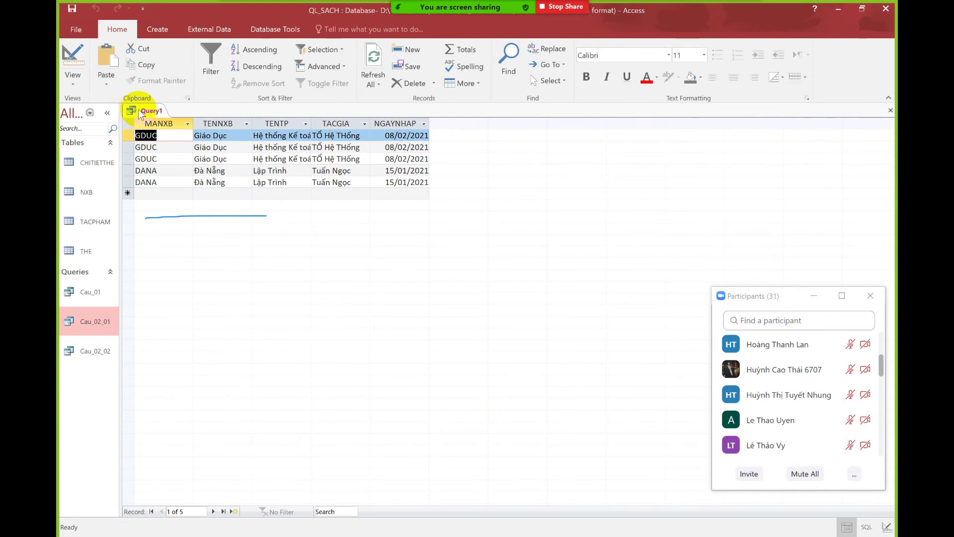
pyautogui.click(73, 59)
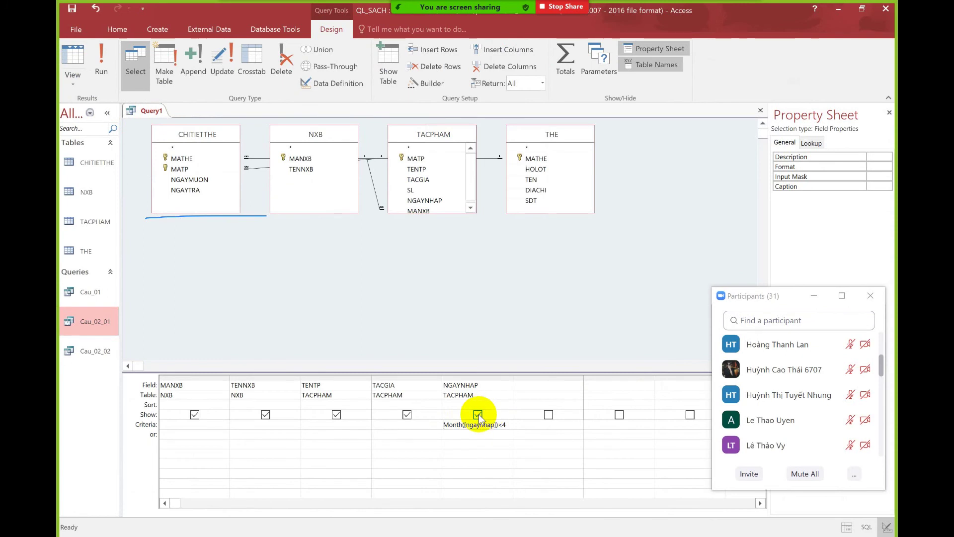
pyautogui.write('=')
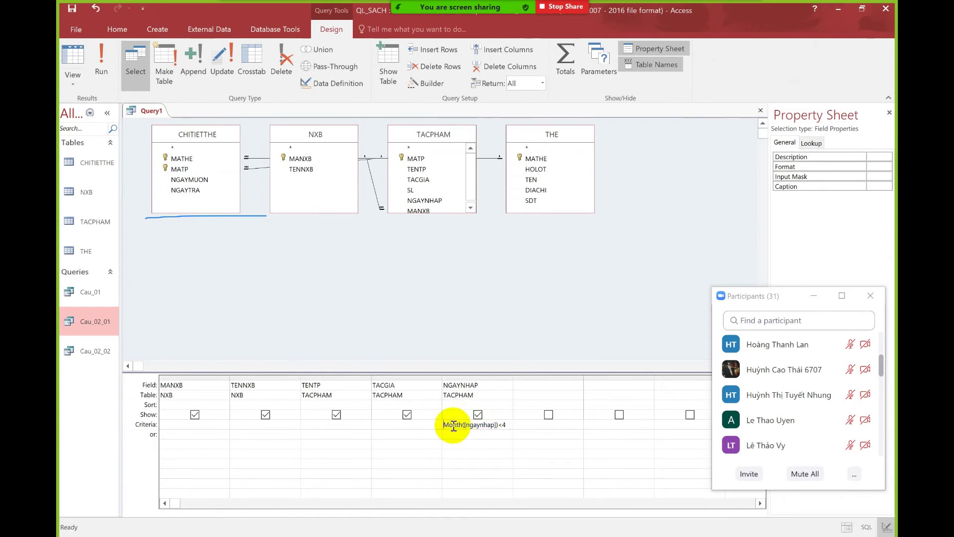
pyautogui.click(102, 62)
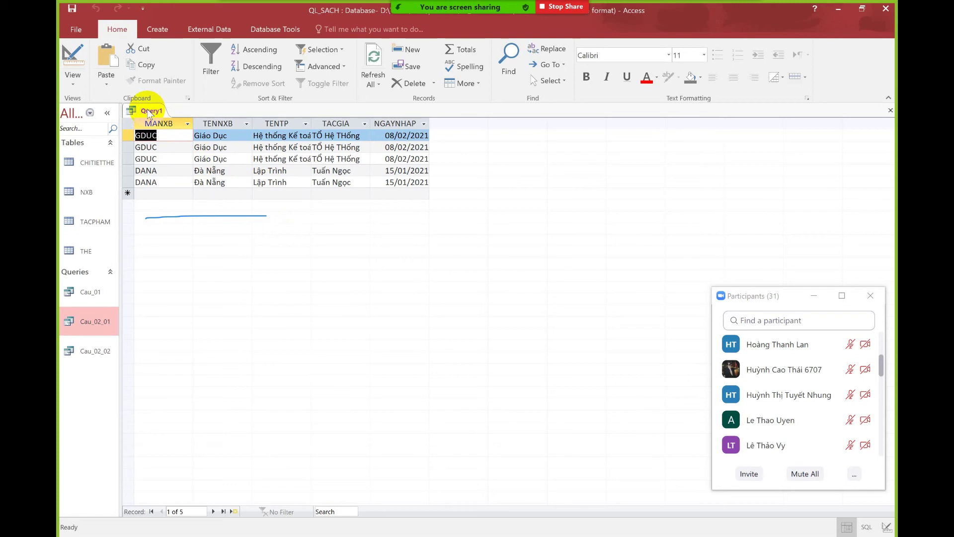
pyautogui.rightClick(149, 113)
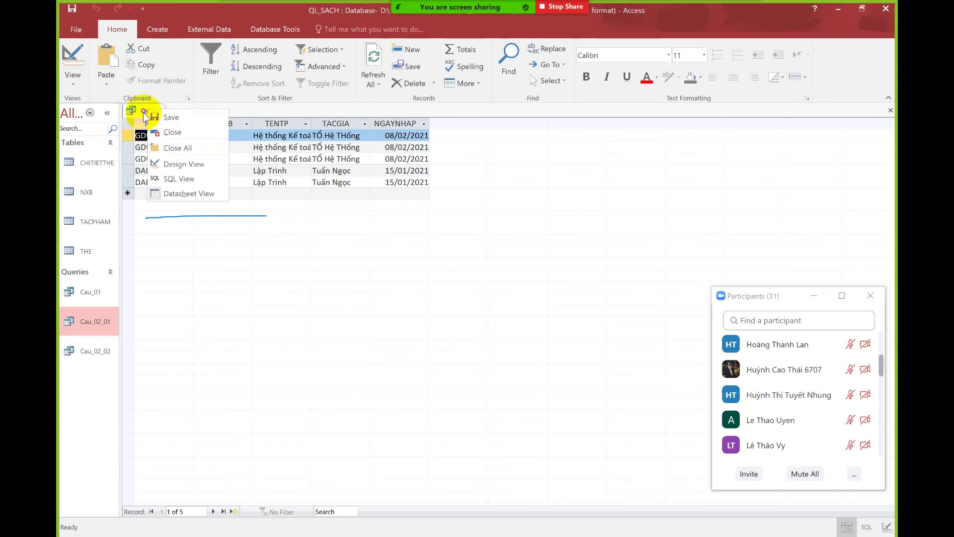
pyautogui.click(179, 164)
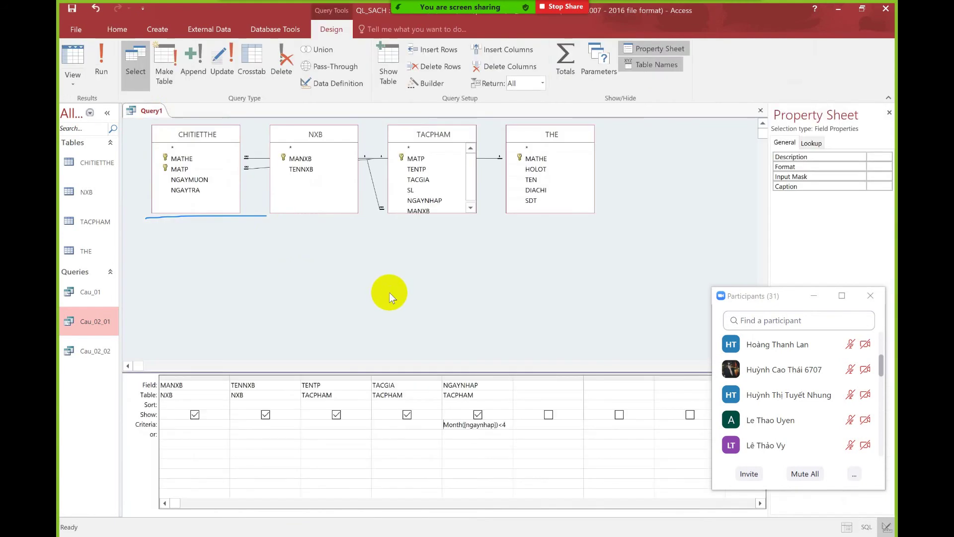
# - Save the query as Cau_03
pyautogui.click(511, 424)
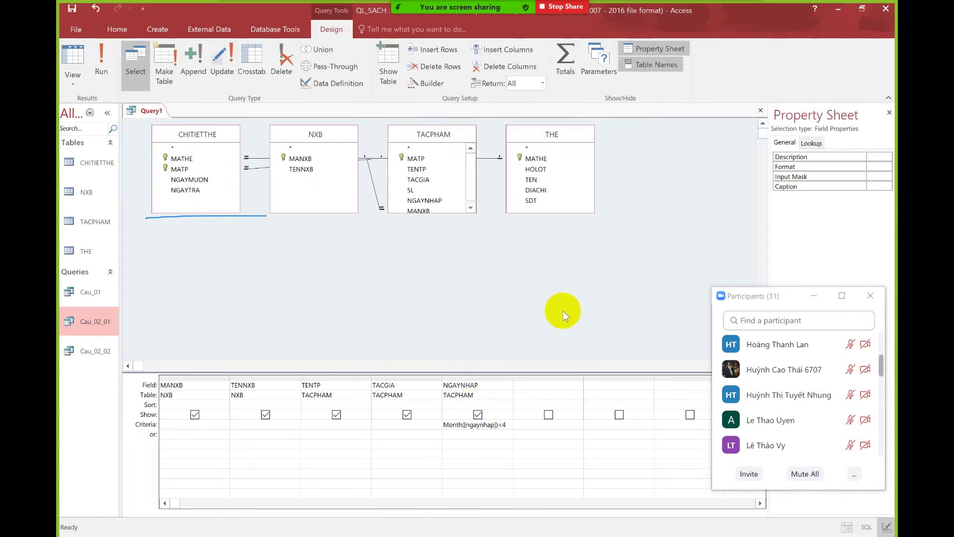
pyautogui.rightClick(149, 110)
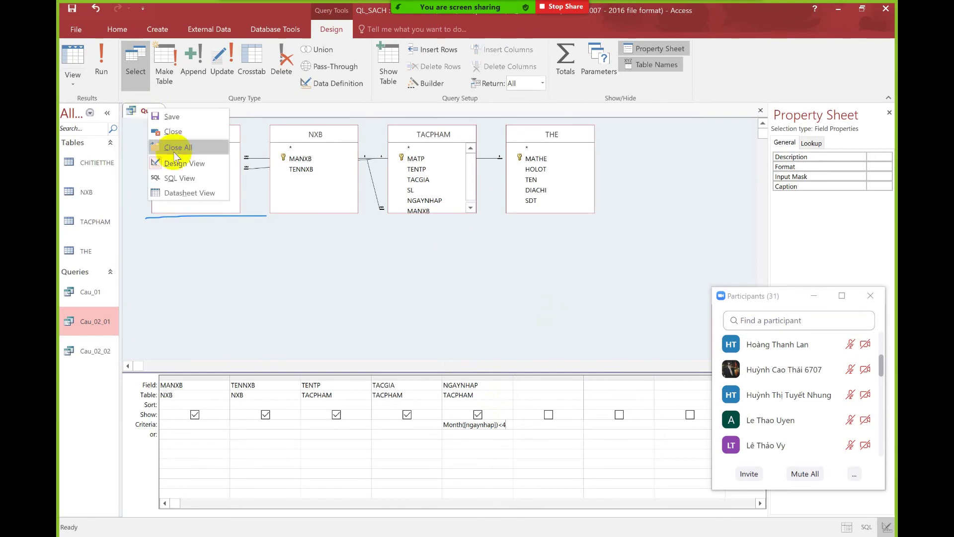
pyautogui.click(177, 120)
pyautogui.write('Cau_03')
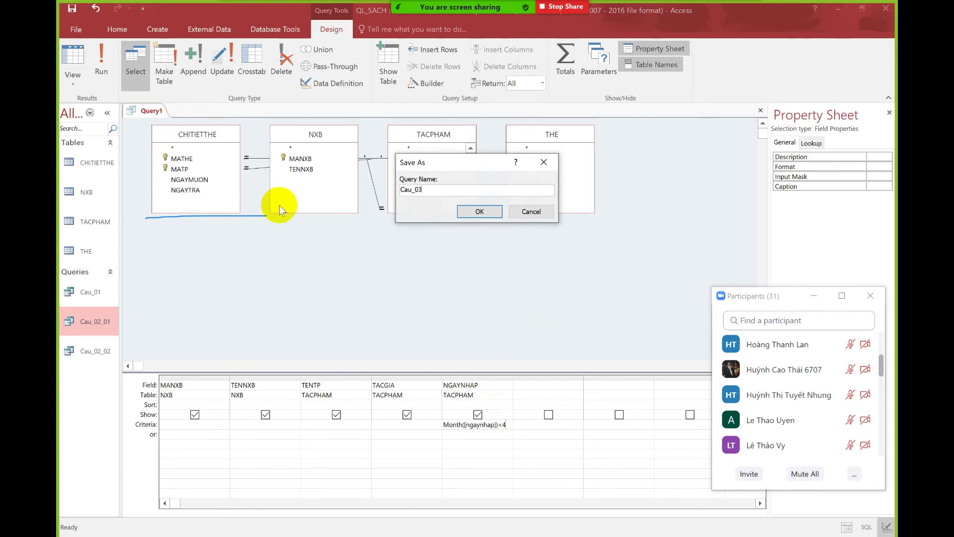
pyautogui.press('Return')
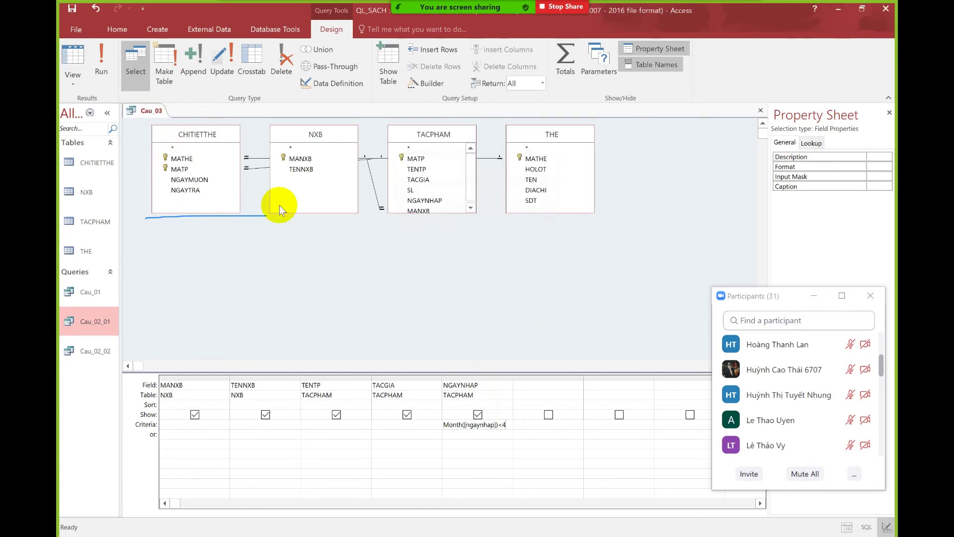
# - Close the Cau_03 query and switch to the exercise PDF
pyautogui.rightClick(142, 111)
pyautogui.click(155, 128)
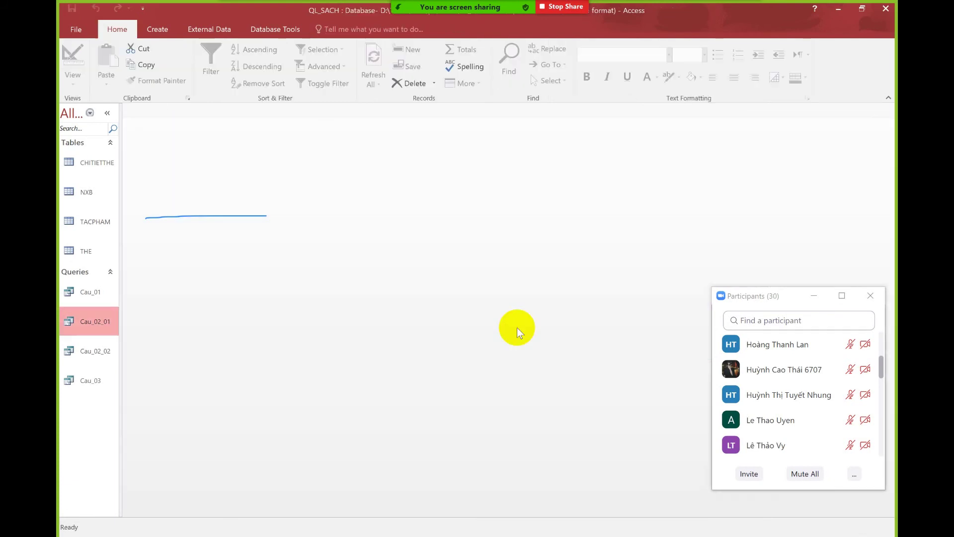
pyautogui.hotkey('alt', 'Tab')
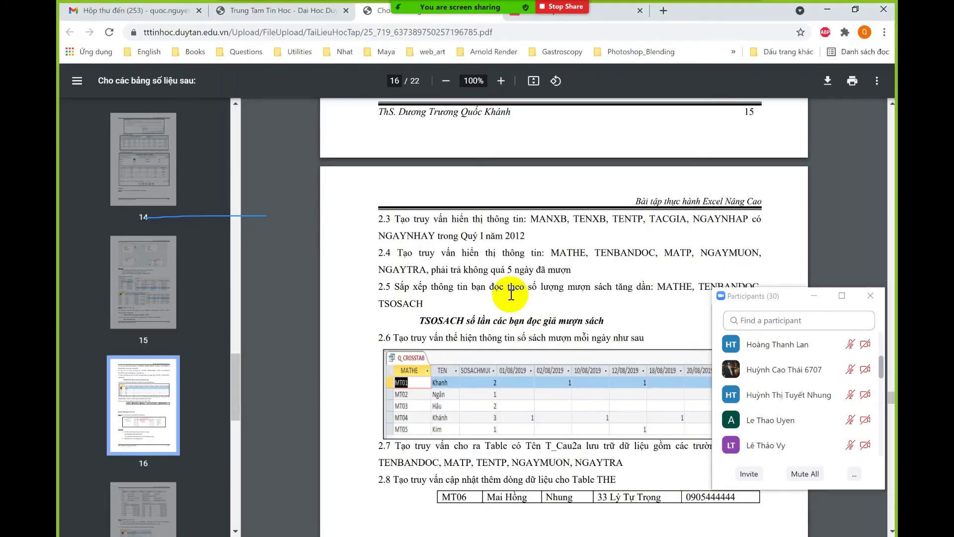
# - Scroll the PDF to exercise 2.4 on loans returned within 5 days, then go back to Access
pyautogui.scroll(-1, 511, 294)
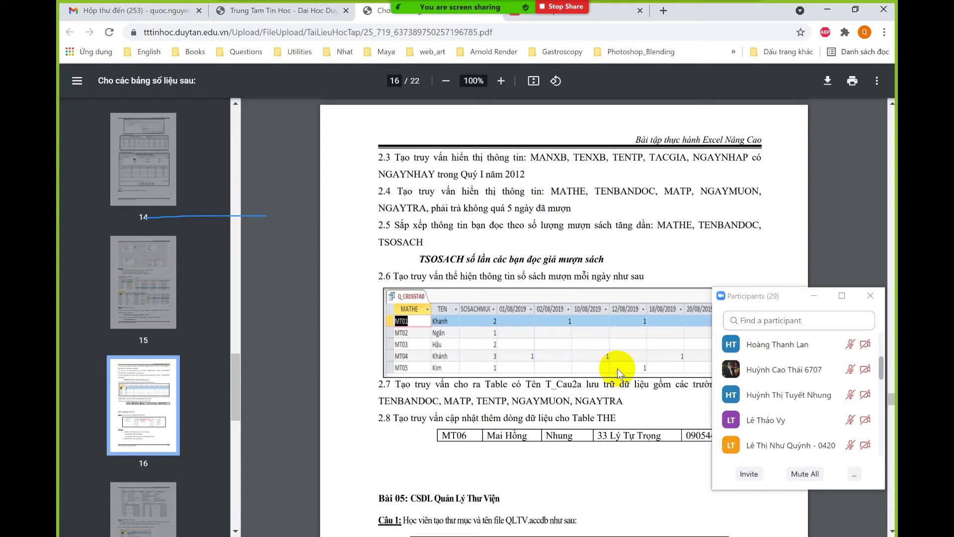
pyautogui.hotkey('alt', 'Tab')
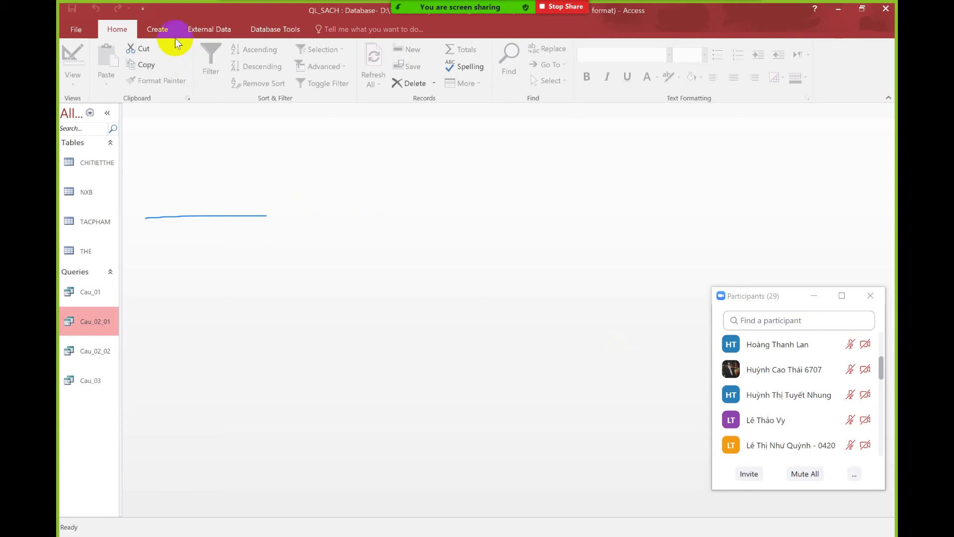
# - Start a new Design-view query with all four tables, admitting a waiting Zoom participant
pyautogui.click(161, 29)
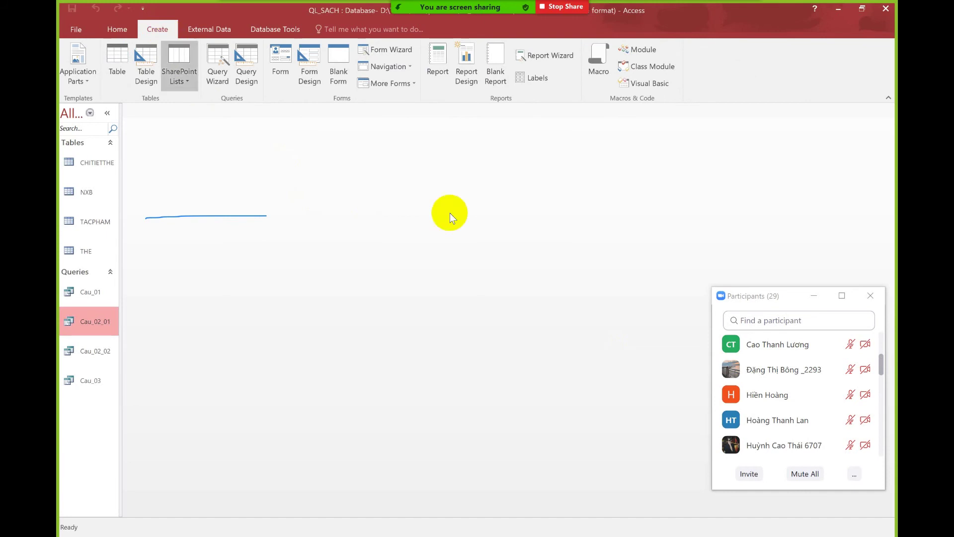
pyautogui.scroll(5, 818, 368)
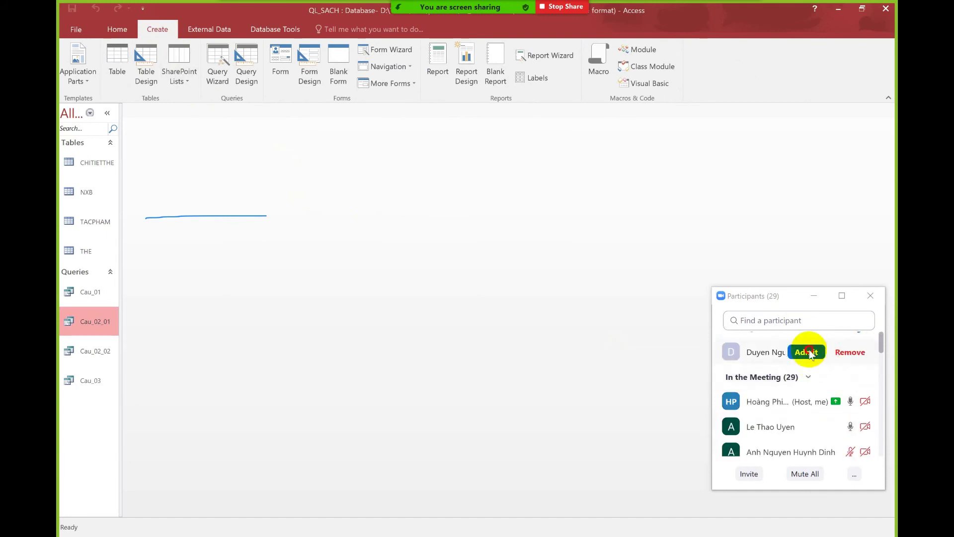
pyautogui.click(810, 351)
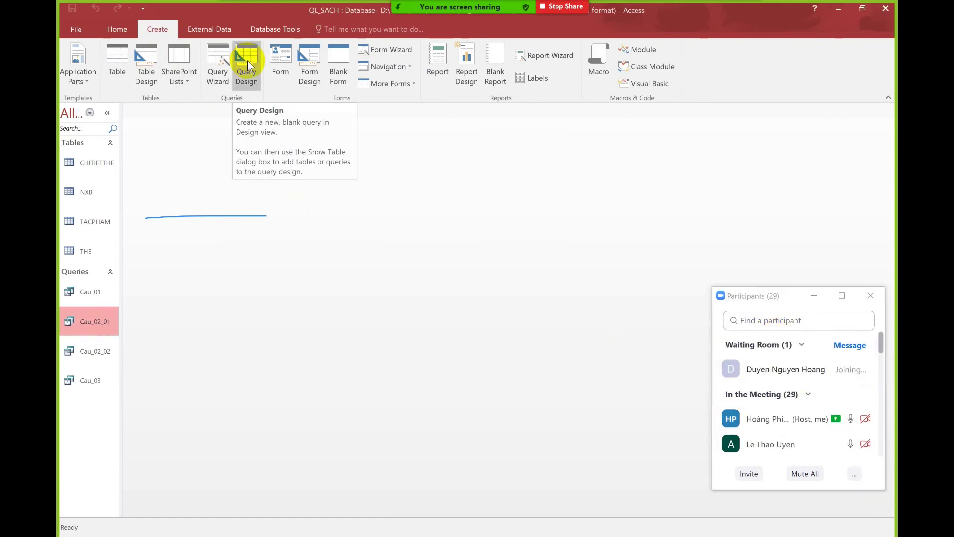
pyautogui.click(249, 77)
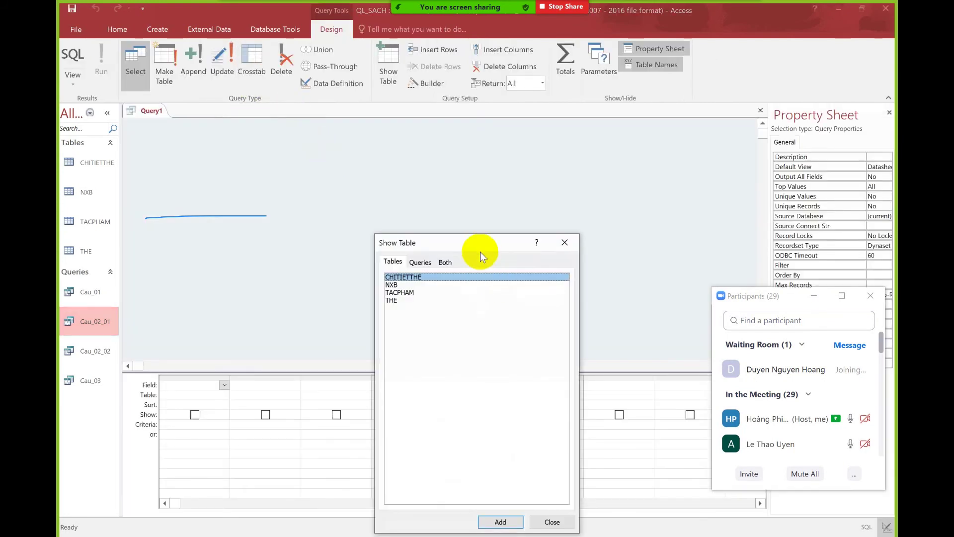
pyautogui.moveTo(486, 242); pyautogui.dragTo(499, 180)
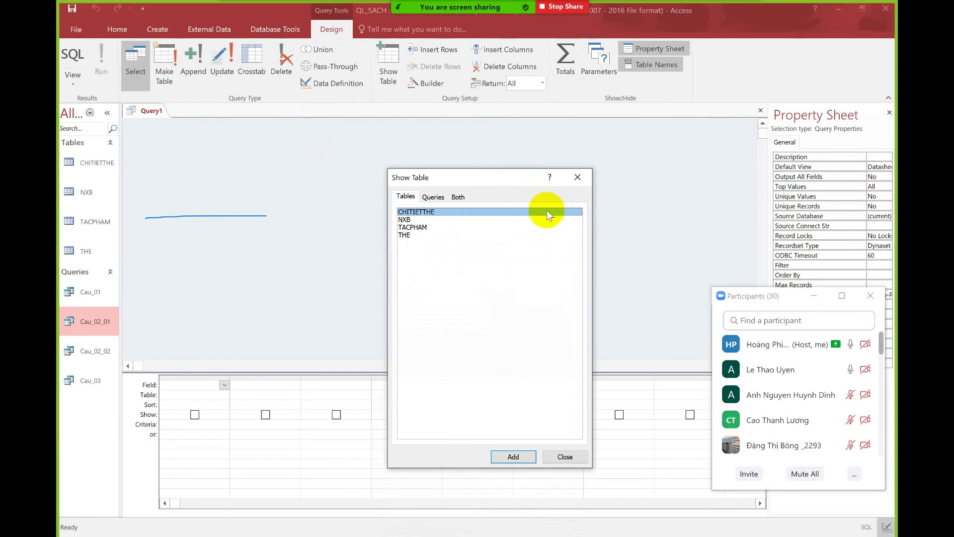
pyautogui.click(453, 263)
pyautogui.moveTo(453, 262); pyautogui.dragTo(407, 216)
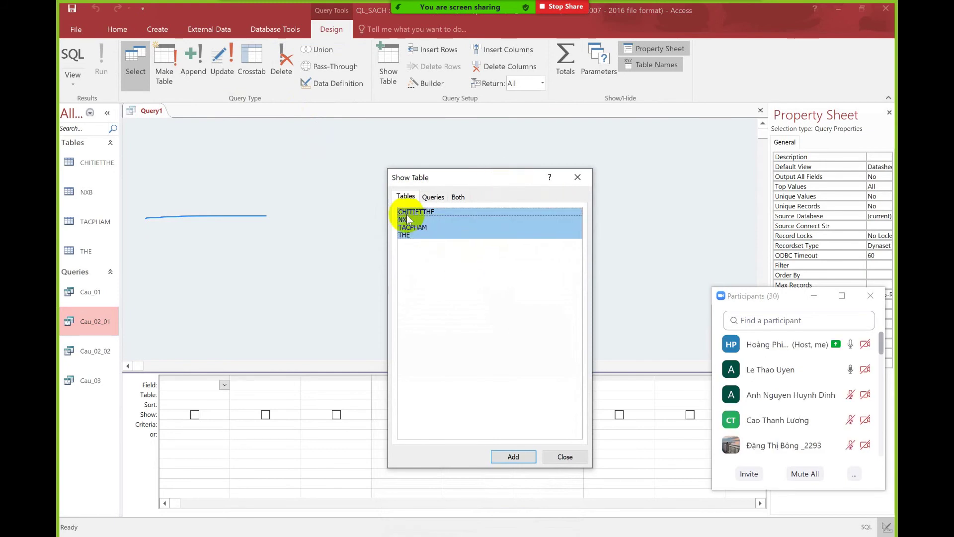
pyautogui.click(525, 457)
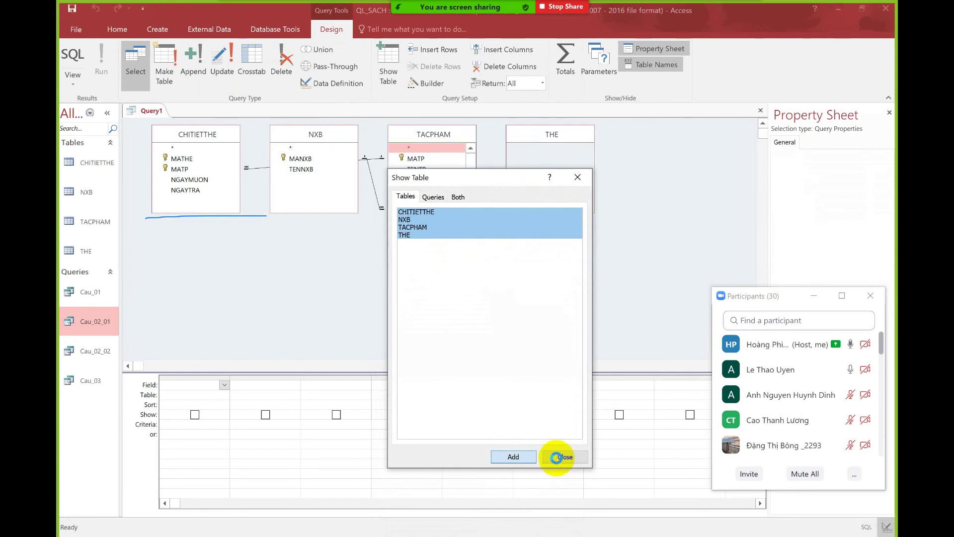
pyautogui.click(557, 457)
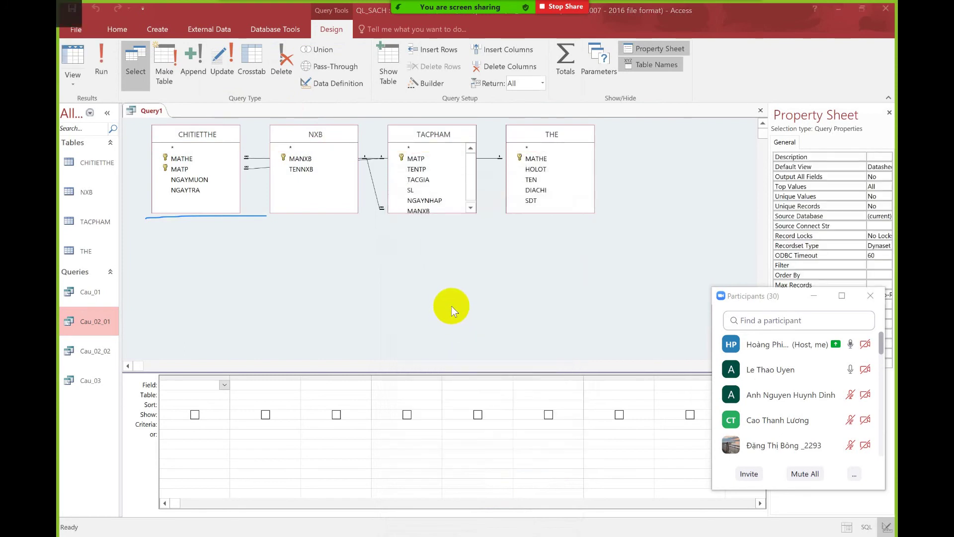
# - Add MATHE from the THE table to the query grid
pyautogui.hotkey('alt', 'Tab')
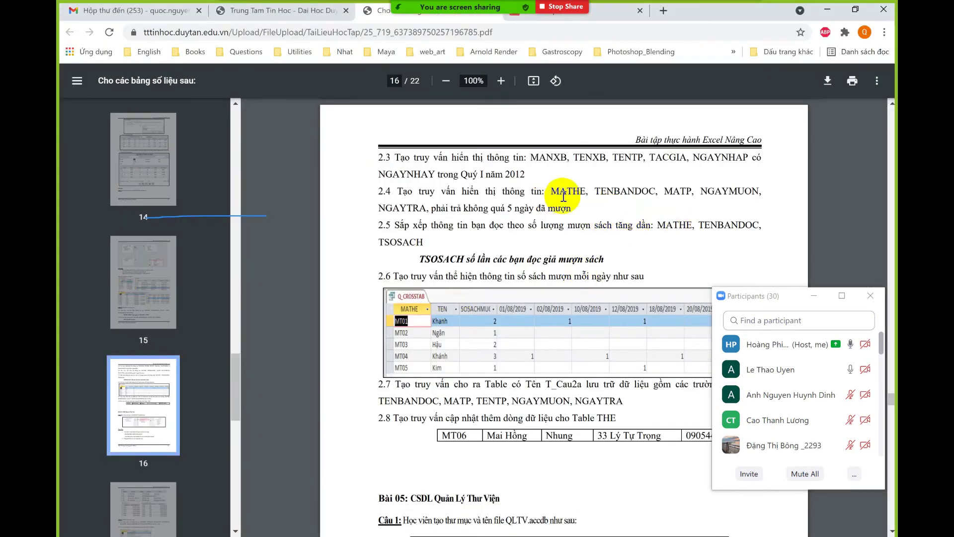
pyautogui.hotkey('alt', 'Tab')
pyautogui.click(533, 159)
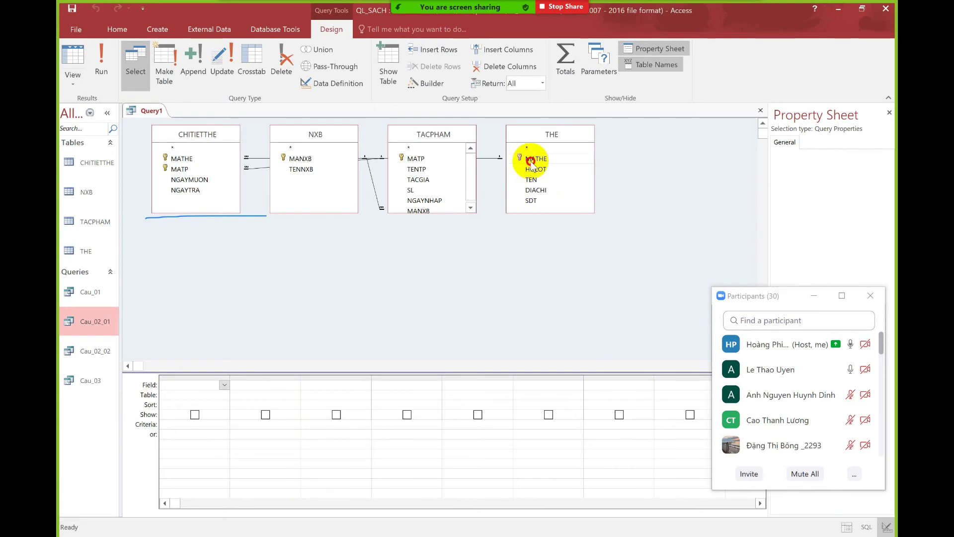
pyautogui.doubleClick(532, 163)
pyautogui.hotkey('alt', 'Tab')
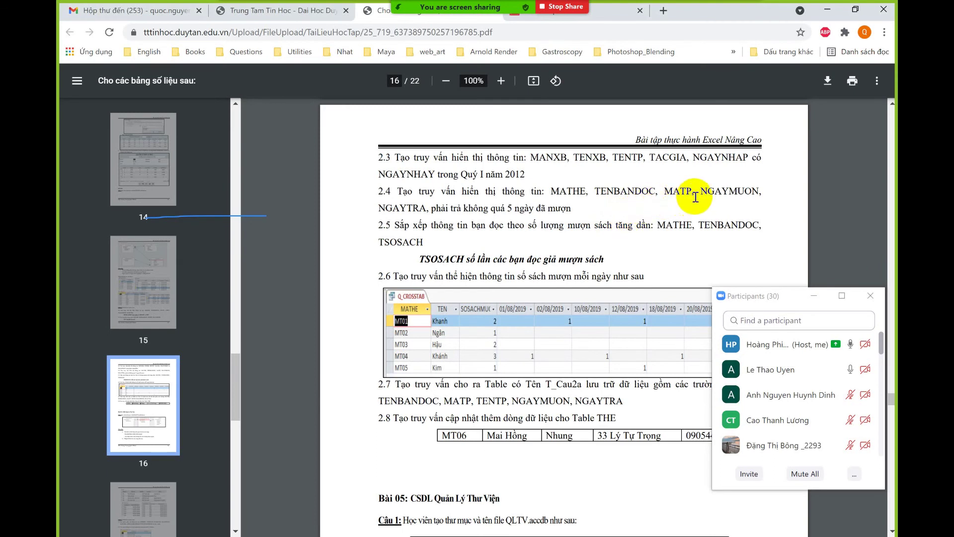
pyautogui.hotkey('alt', 'Tab')
pyautogui.click(355, 174)
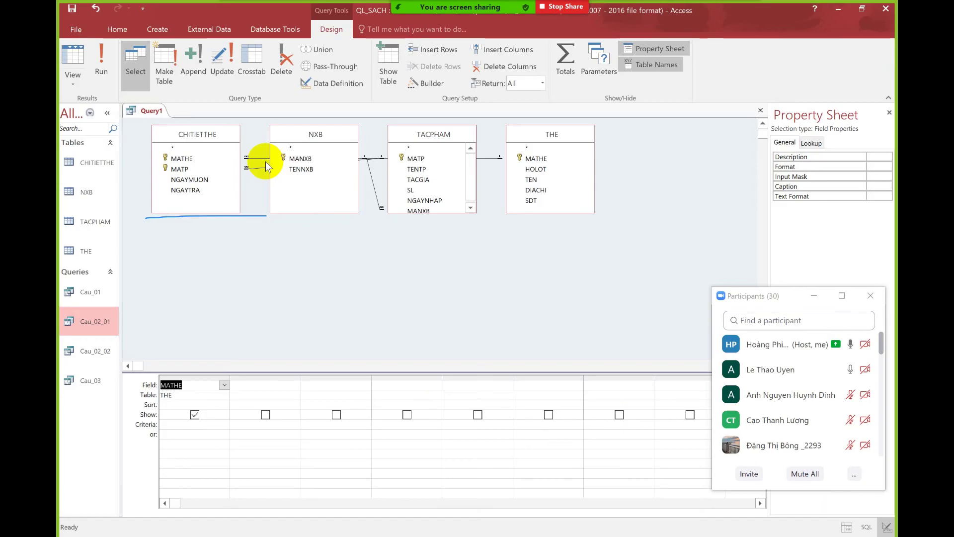
# - Recheck item 2.4 in the PDF, then close the Query1 design
pyautogui.rightClick(149, 116)
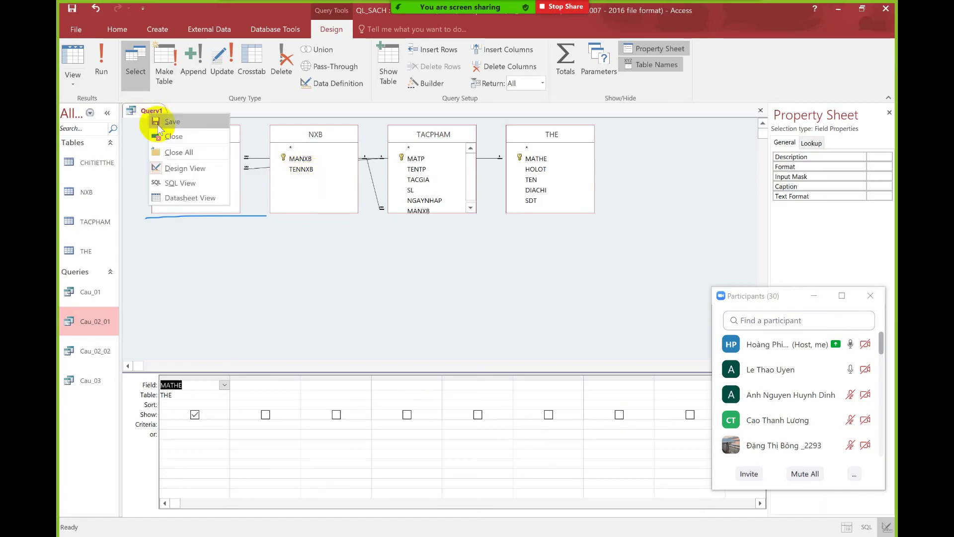
pyautogui.hotkey('alt', 'Tab')
pyautogui.scroll(5, 557, 232)
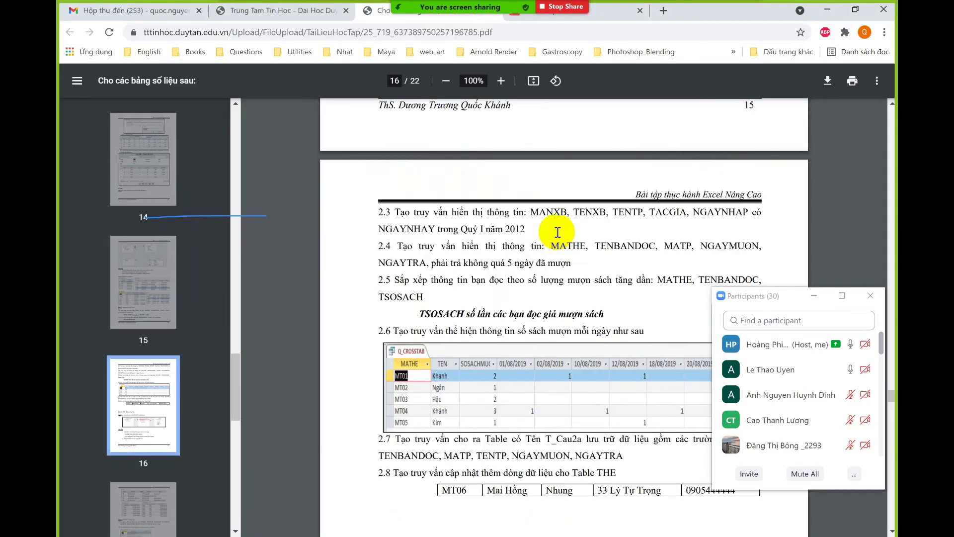
pyautogui.scroll(-3, 530, 224)
pyautogui.scroll(-1, 545, 234)
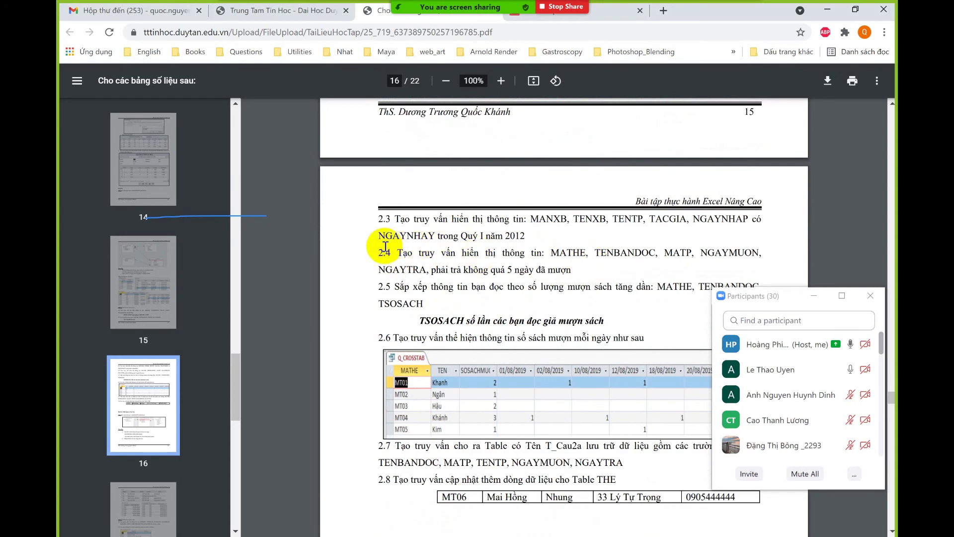
pyautogui.hotkey('alt', 'Tab')
pyautogui.rightClick(147, 114)
pyautogui.click(168, 135)
# - Discard the unsaved Query1 and start a new design query using the Cau_01 query as its source
pyautogui.click(479, 305)
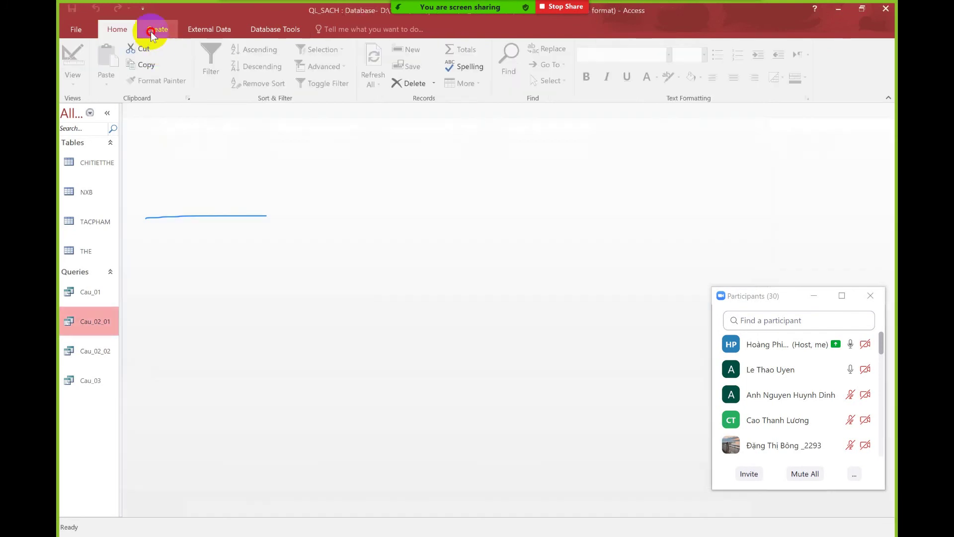
pyautogui.click(158, 29)
pyautogui.click(245, 66)
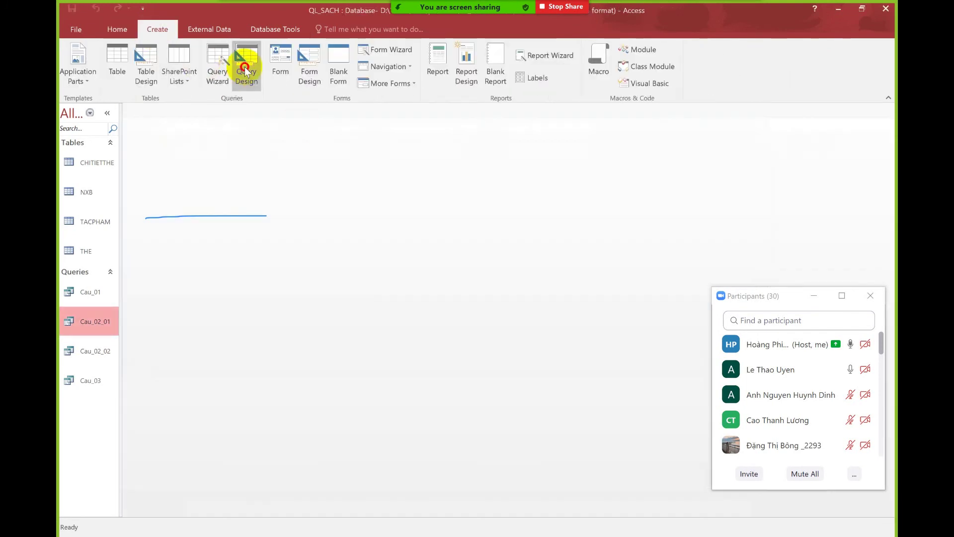
pyautogui.click(421, 263)
pyautogui.moveTo(471, 244); pyautogui.dragTo(446, 164)
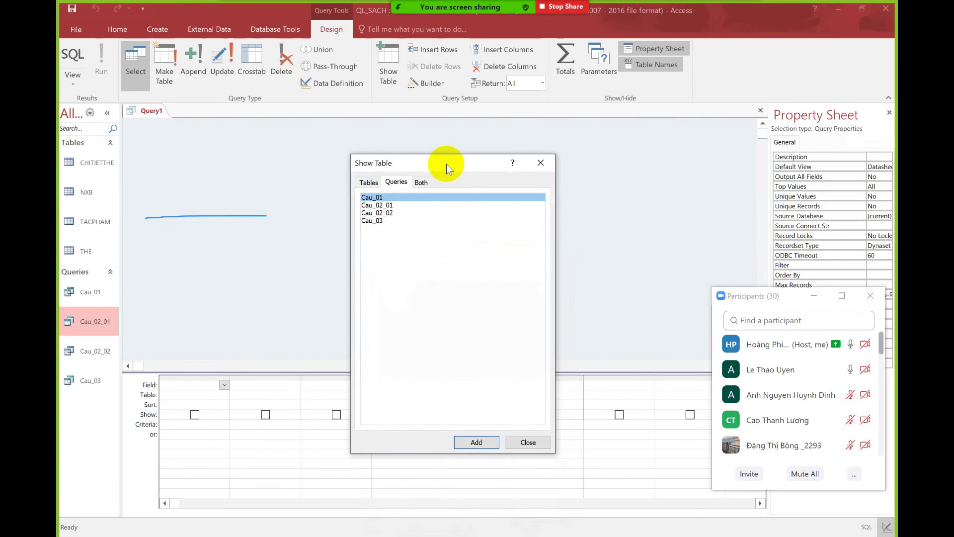
pyautogui.click(479, 442)
pyautogui.click(528, 442)
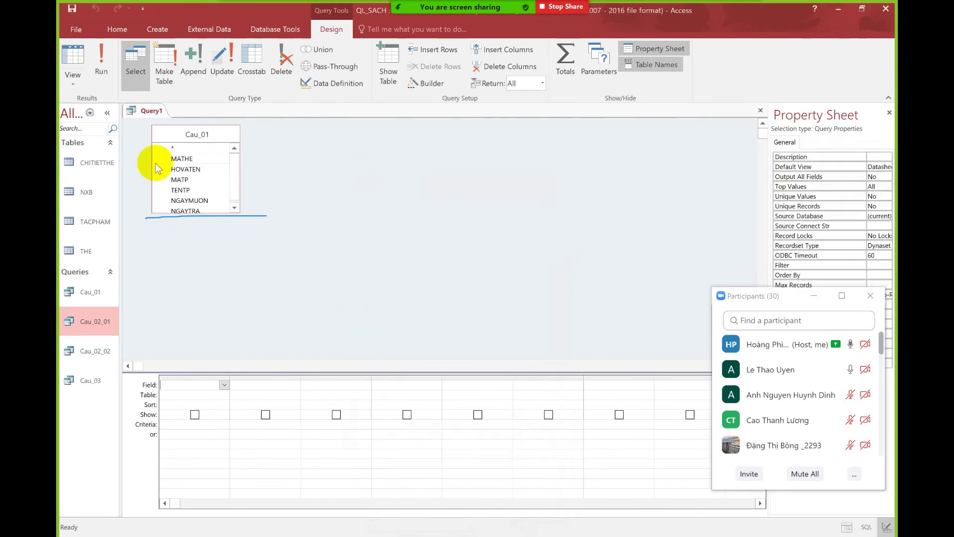
pyautogui.moveTo(194, 134); pyautogui.dragTo(342, 146)
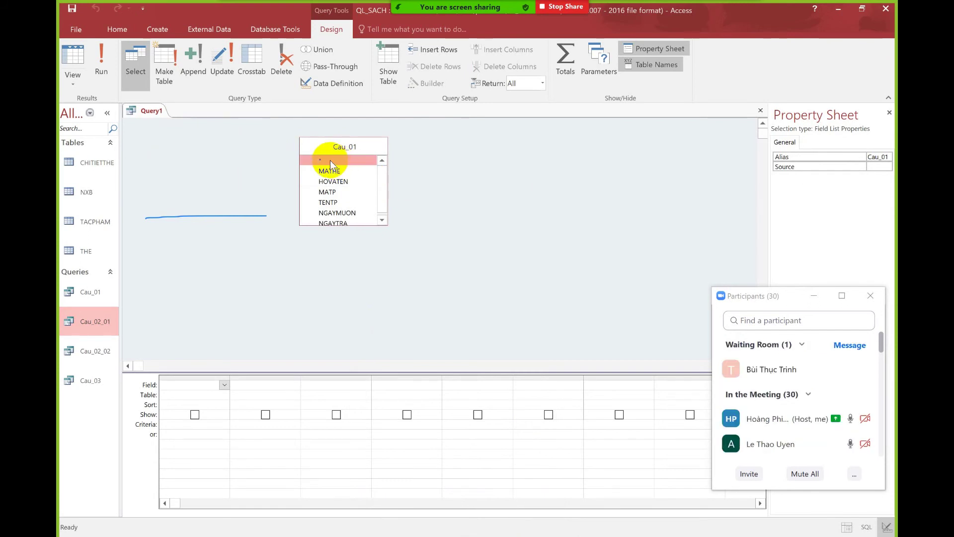
# - Admit a waiting meeting participant, then add NGAYMUON and NGAYTRA from Cau_01 to the grid
pyautogui.click(806, 369)
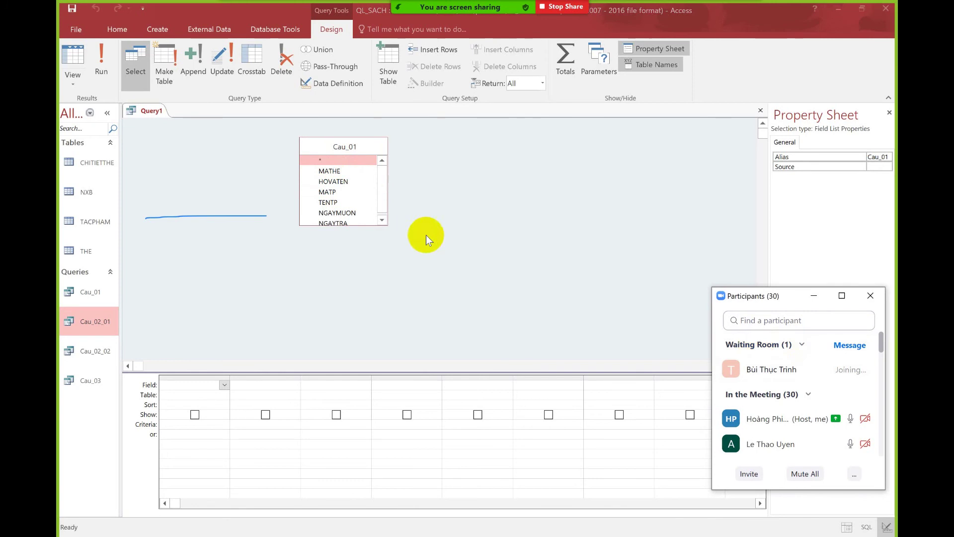
pyautogui.click(357, 213)
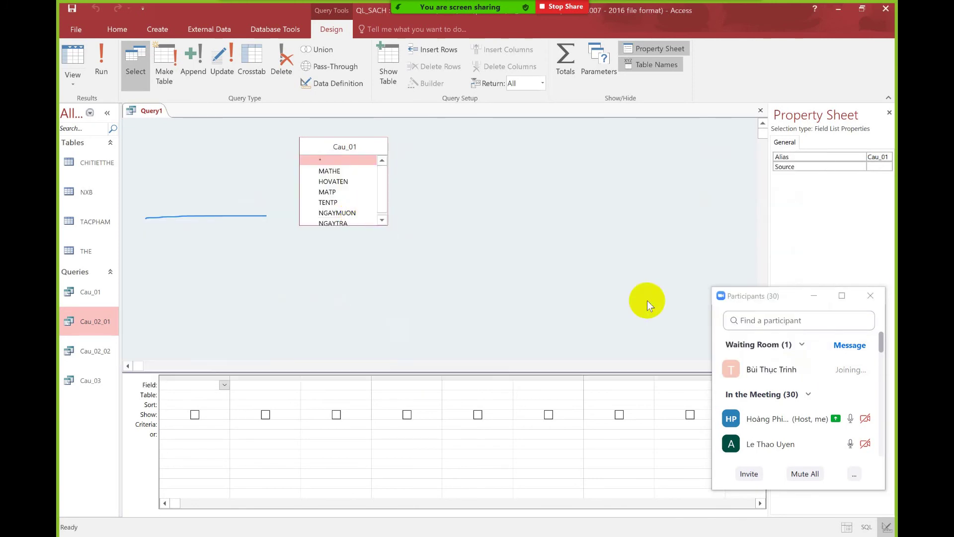
pyautogui.doubleClick(345, 214)
pyautogui.hotkey('alt', 'Tab')
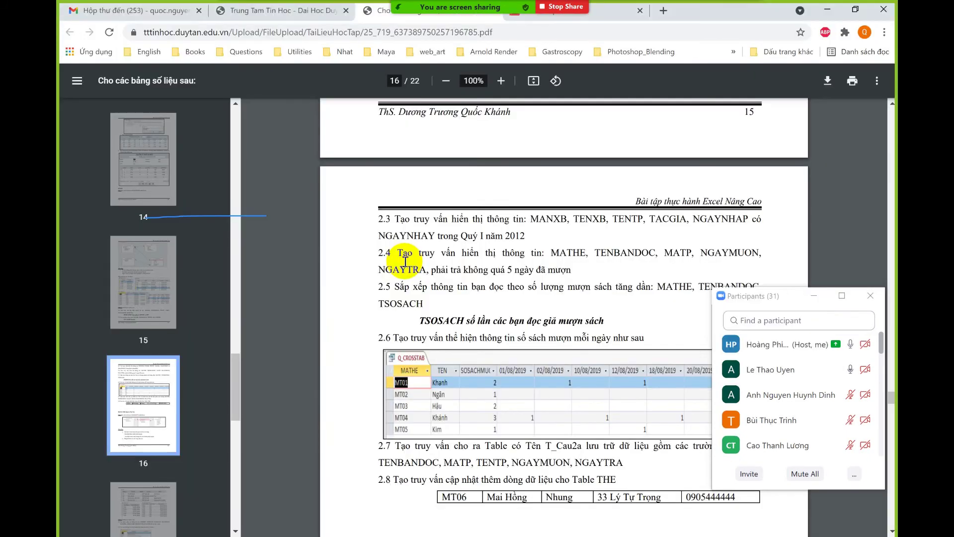
pyautogui.hotkey('alt', 'Tab')
pyautogui.click(337, 219)
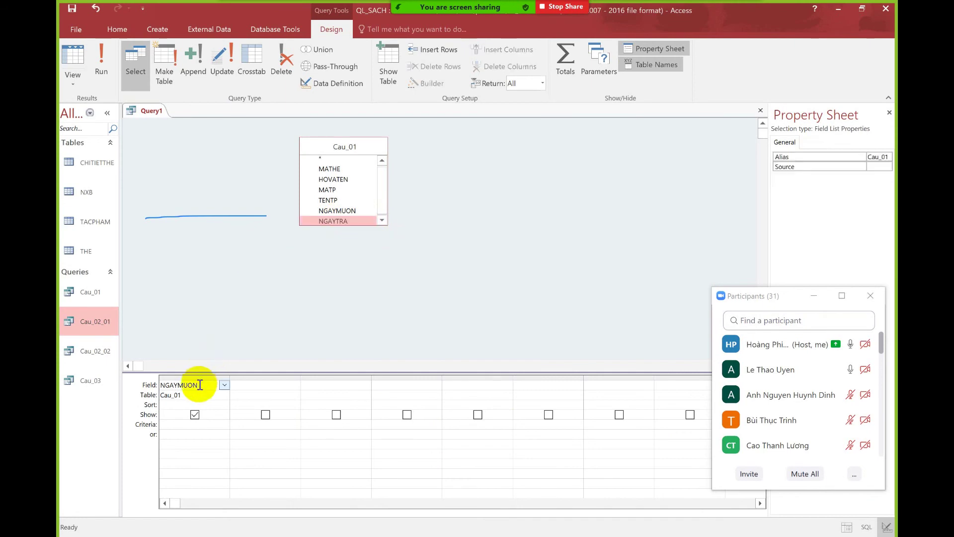
pyautogui.doubleClick(342, 219)
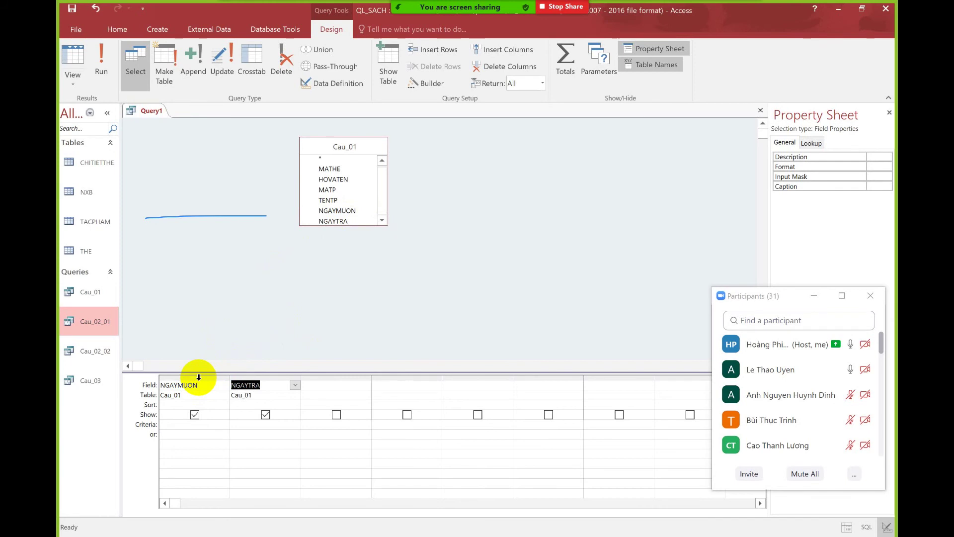
# - Admit another participant and delete the NGAYMUON column so only NGAYTRA remains
pyautogui.click(801, 369)
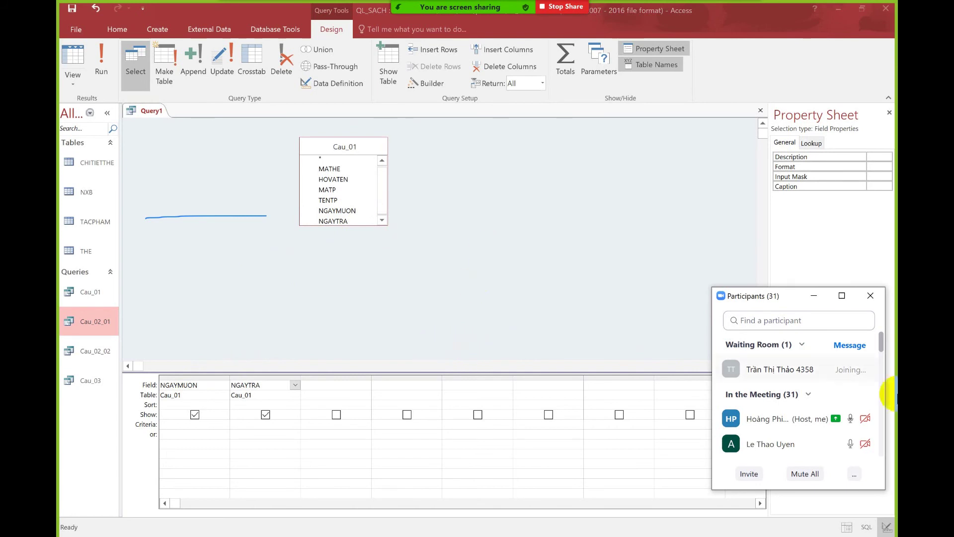
pyautogui.moveTo(749, 388)
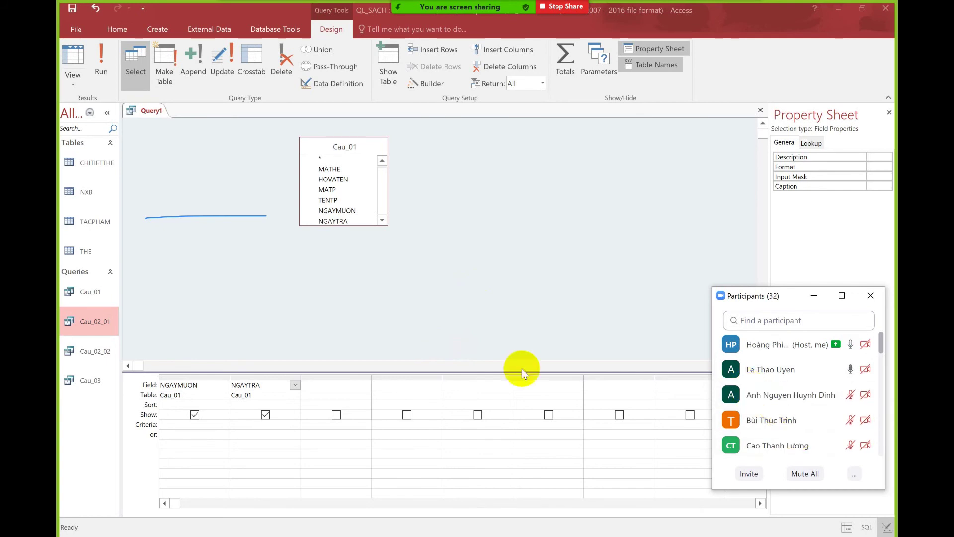
pyautogui.click(195, 377)
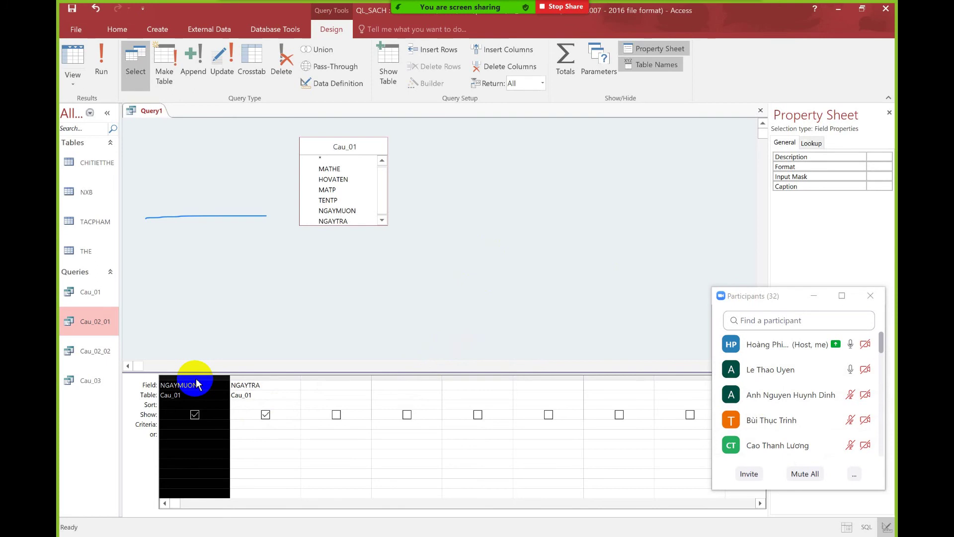
pyautogui.press('Delete')
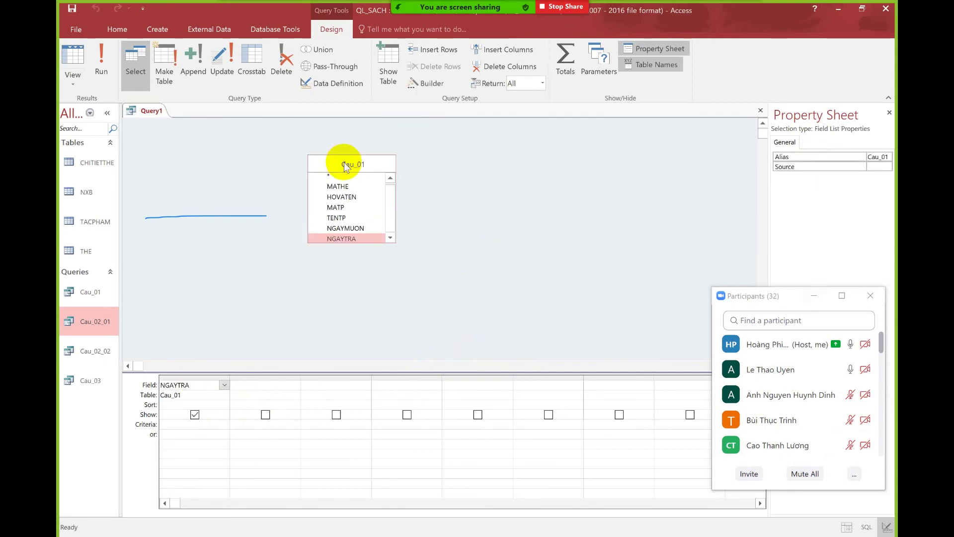
# - Reread exercise item 2.4, then add all Cau_01 fields (Cau_01.*) as a second grid column
pyautogui.hotkey('alt', 'Tab')
pyautogui.moveTo(550, 252); pyautogui.dragTo(423, 271)
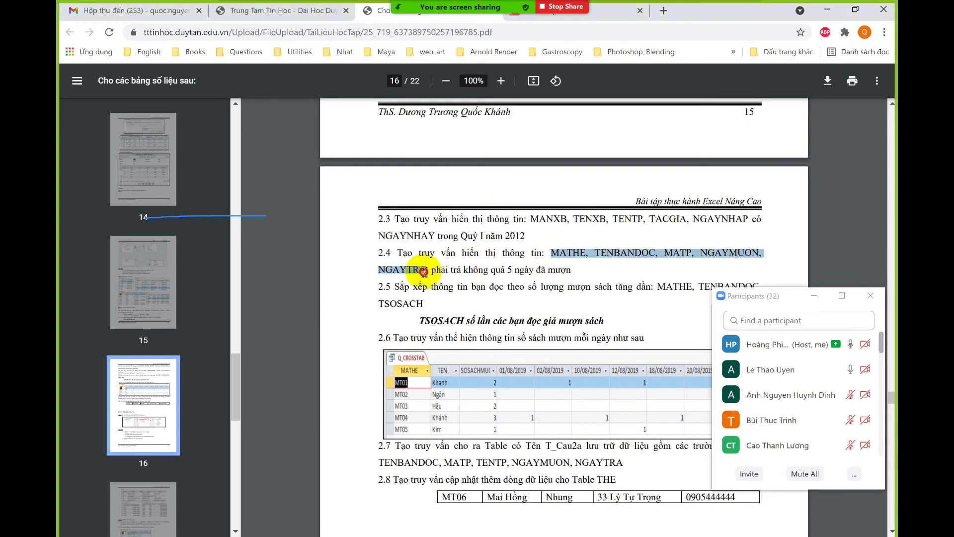
pyautogui.click(548, 271)
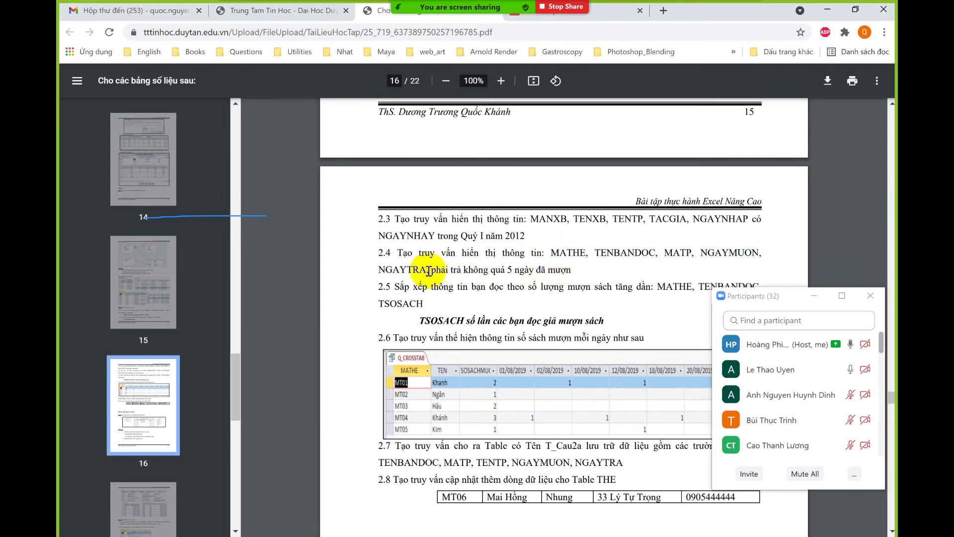
pyautogui.hotkey('alt', 'Tab')
pyautogui.click(354, 169)
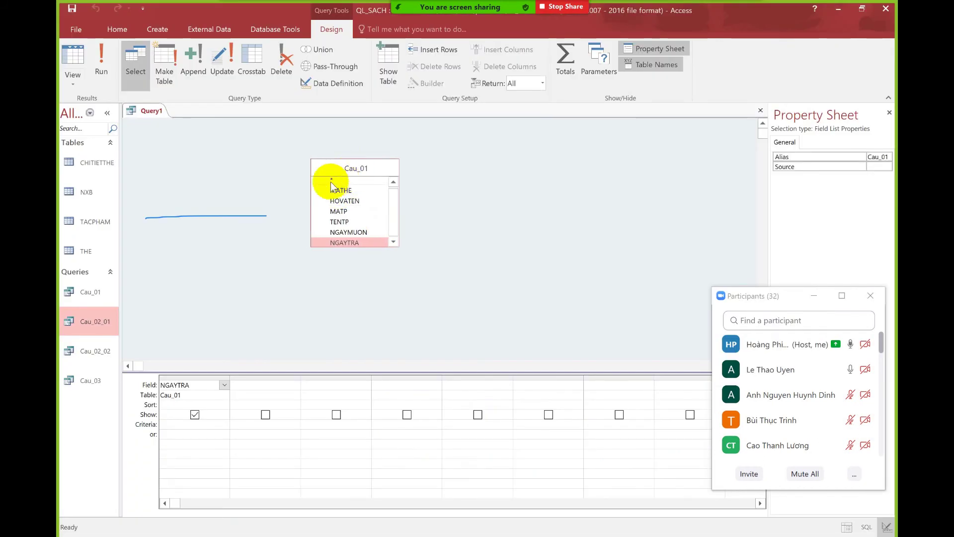
pyautogui.click(806, 363)
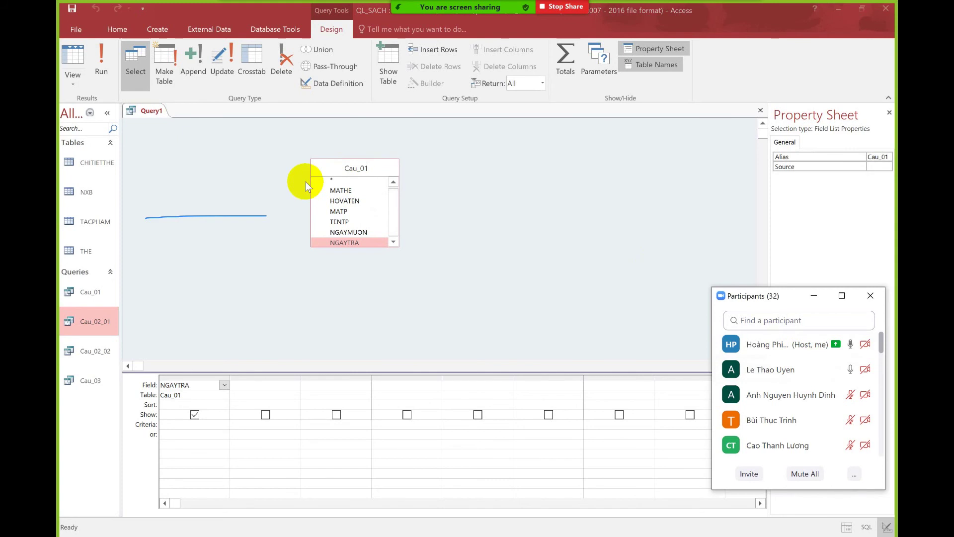
pyautogui.click(337, 183)
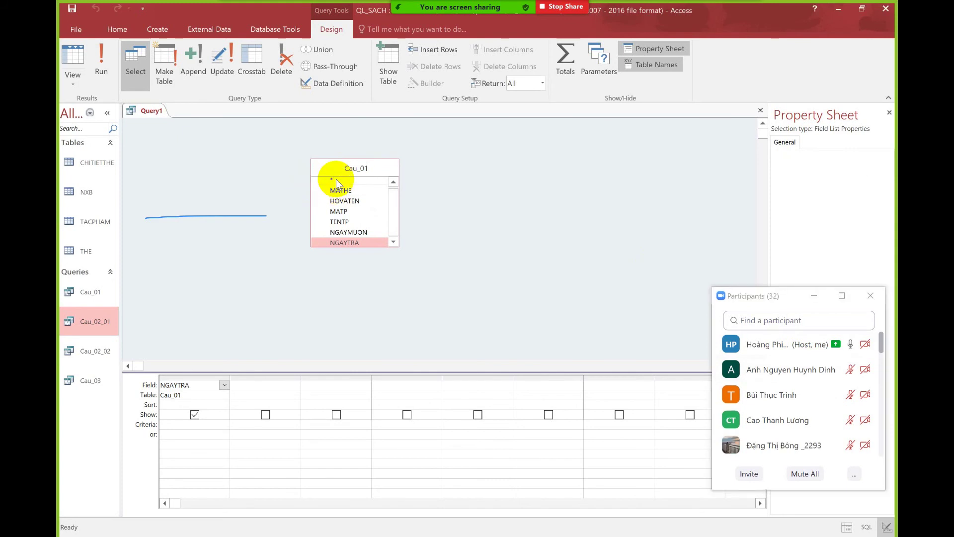
pyautogui.doubleClick(337, 180)
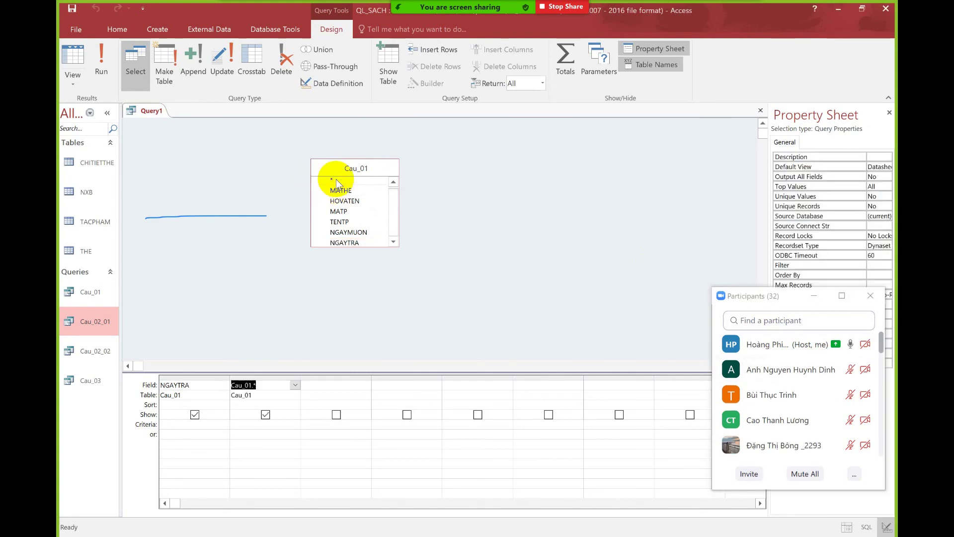
# - Inspect the field and table entries of the NGAYTRA and Cau_01.* columns in the grid
pyautogui.click(254, 385)
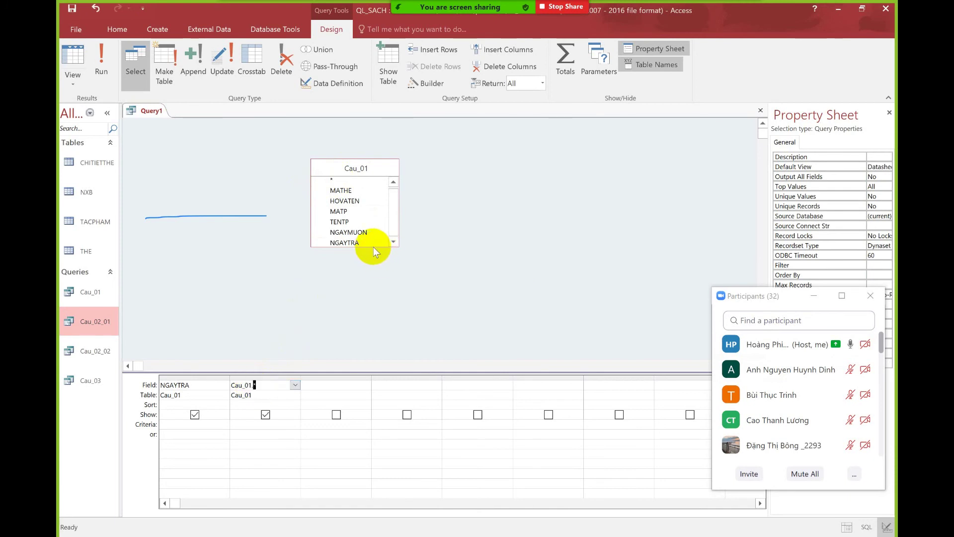
pyautogui.moveTo(372, 247); pyautogui.dragTo(365, 296)
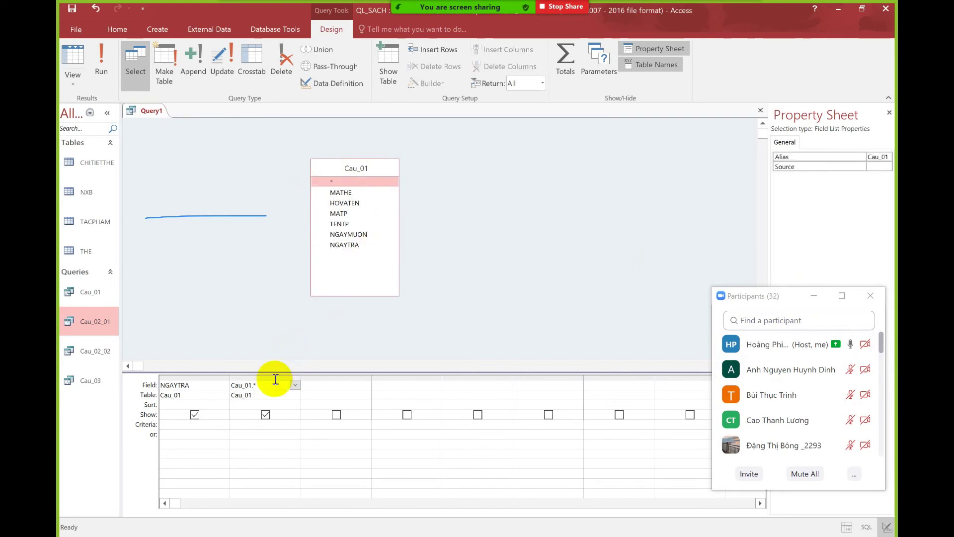
pyautogui.click(251, 384)
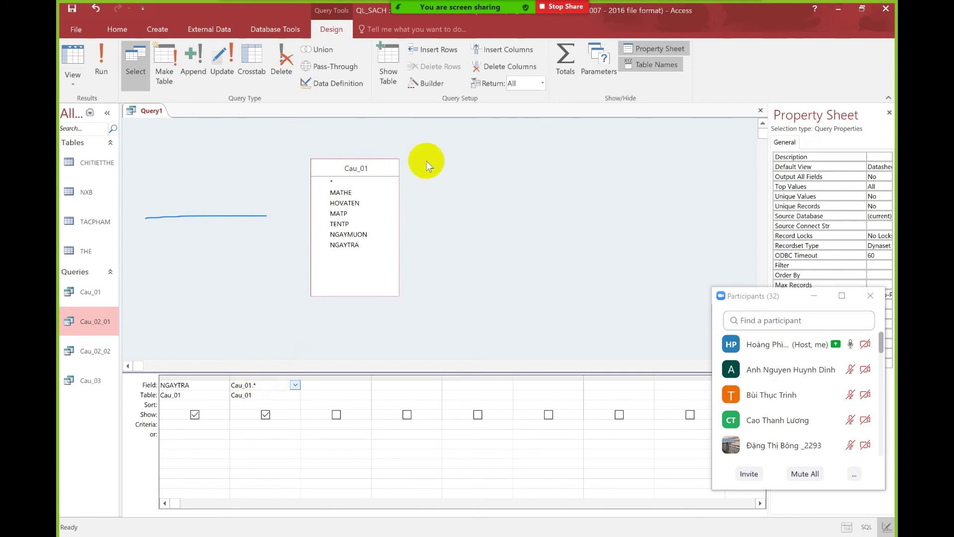
pyautogui.moveTo(353, 171); pyautogui.dragTo(347, 171)
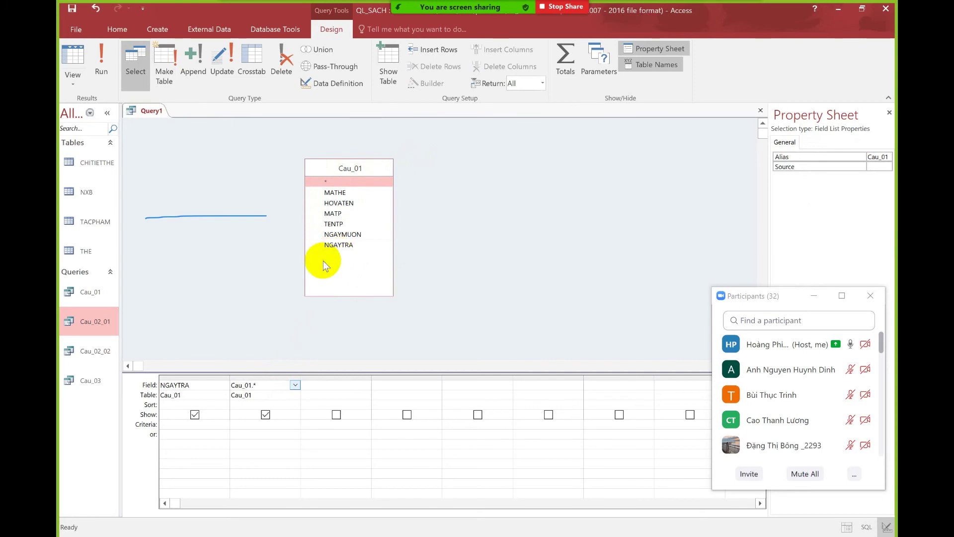
pyautogui.click(197, 386)
pyautogui.click(196, 392)
pyautogui.click(196, 386)
pyautogui.click(196, 395)
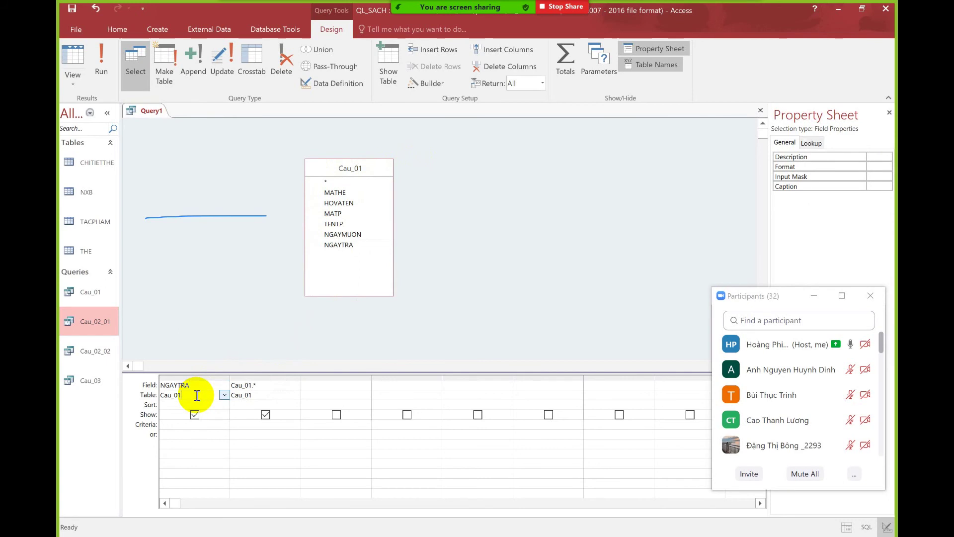
pyautogui.click(195, 387)
pyautogui.click(196, 397)
pyautogui.click(254, 385)
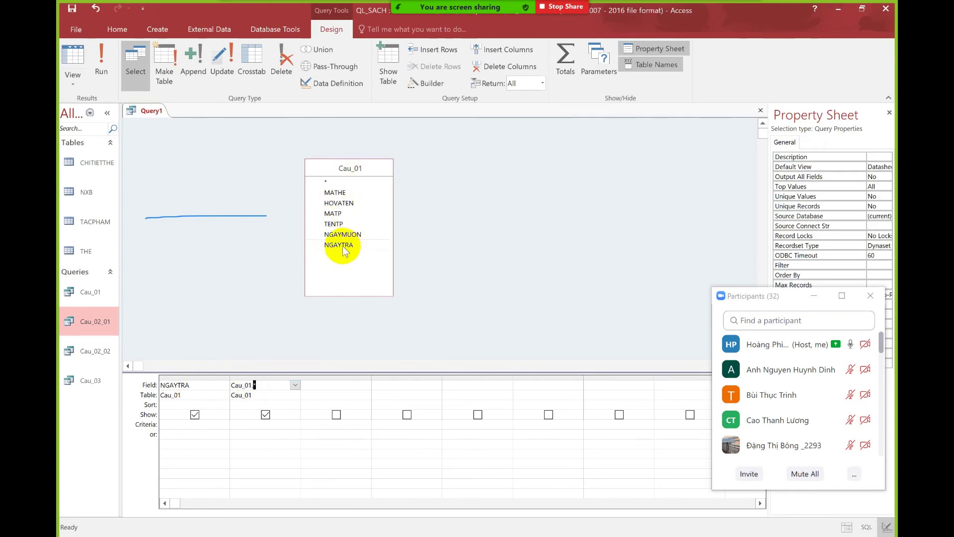
pyautogui.click(199, 395)
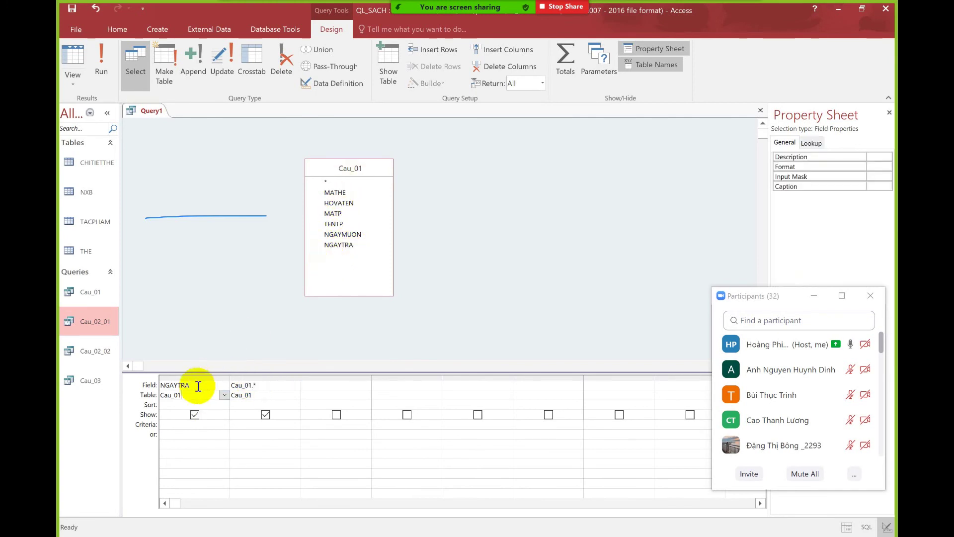
# - Hide NGAYTRA from the output and place the caret in its Criteria cell, checking the exercise sheet
pyautogui.click(195, 415)
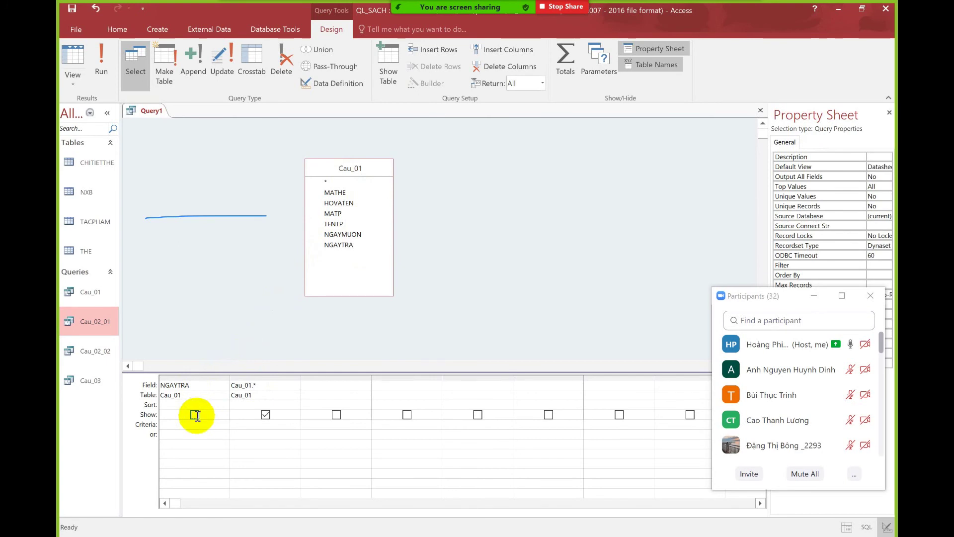
pyautogui.click(192, 424)
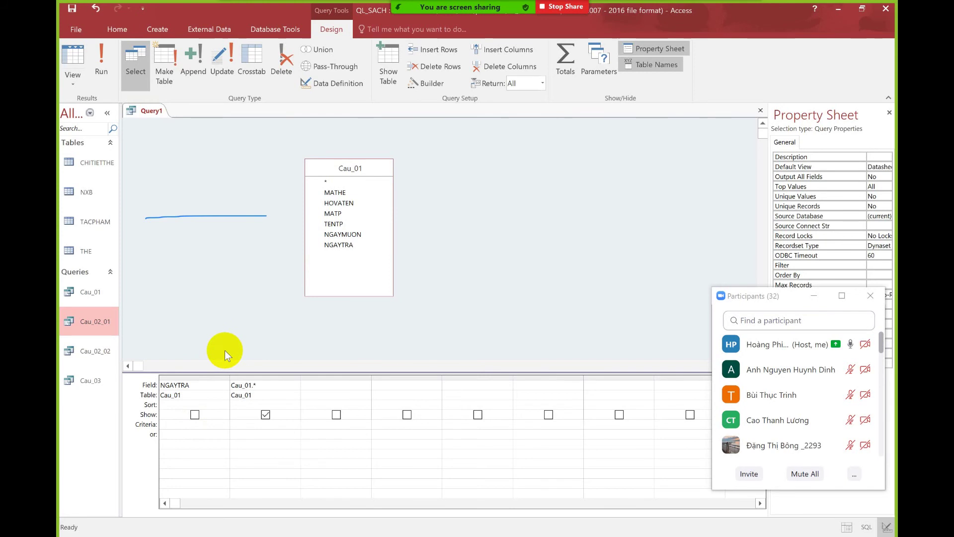
pyautogui.hotkey('alt', 'Tab')
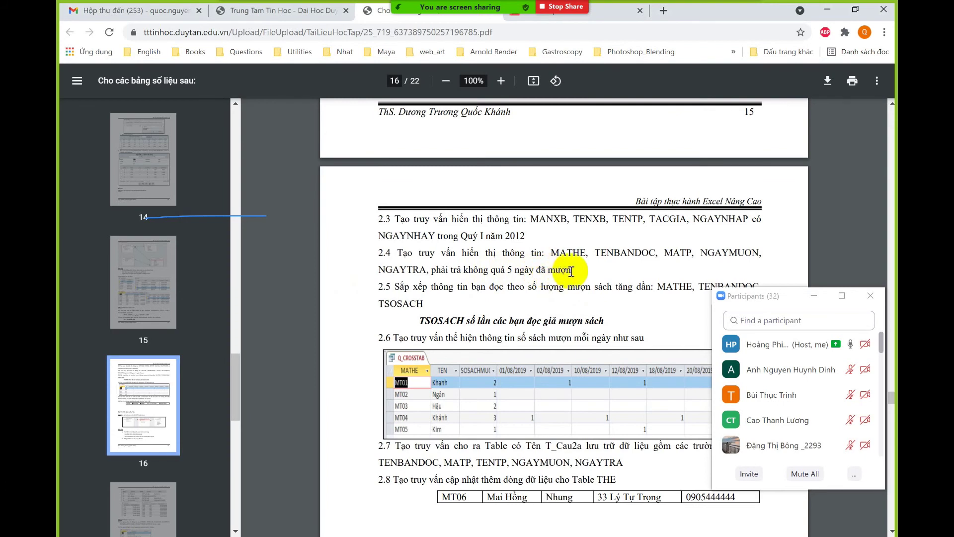
pyautogui.hotkey('alt', 'Tab')
pyautogui.hotkey('alt', 'Tab')
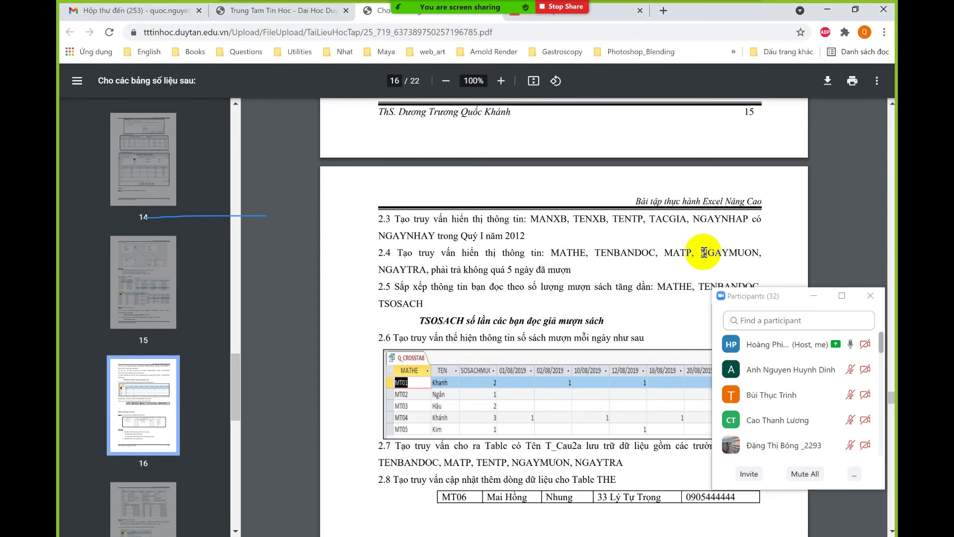
pyautogui.hotkey('alt', 'Tab')
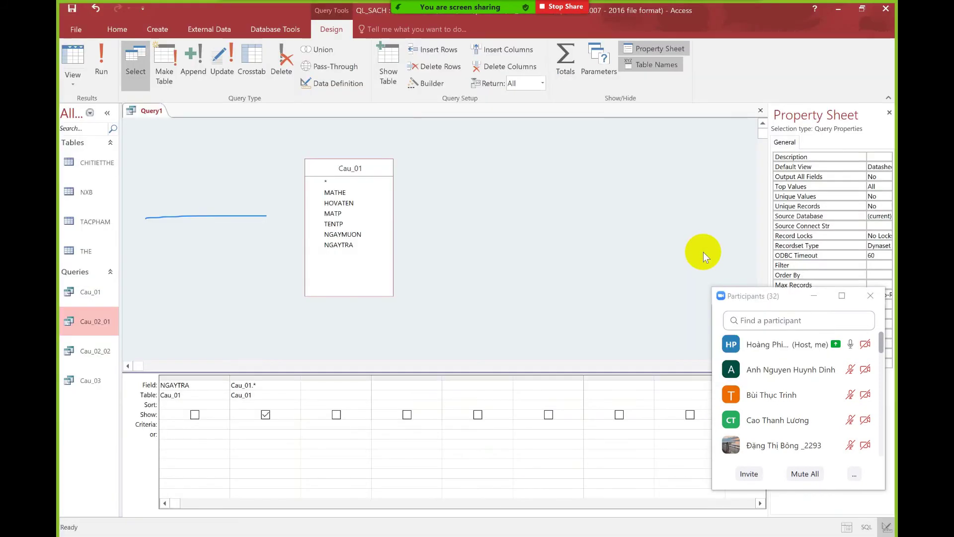
# - Begin NGAYTRA's criterion as (ngaytra-ngaymuon)<= and recheck the exercise requirement
pyautogui.click(166, 423)
pyautogui.write('(ngay')
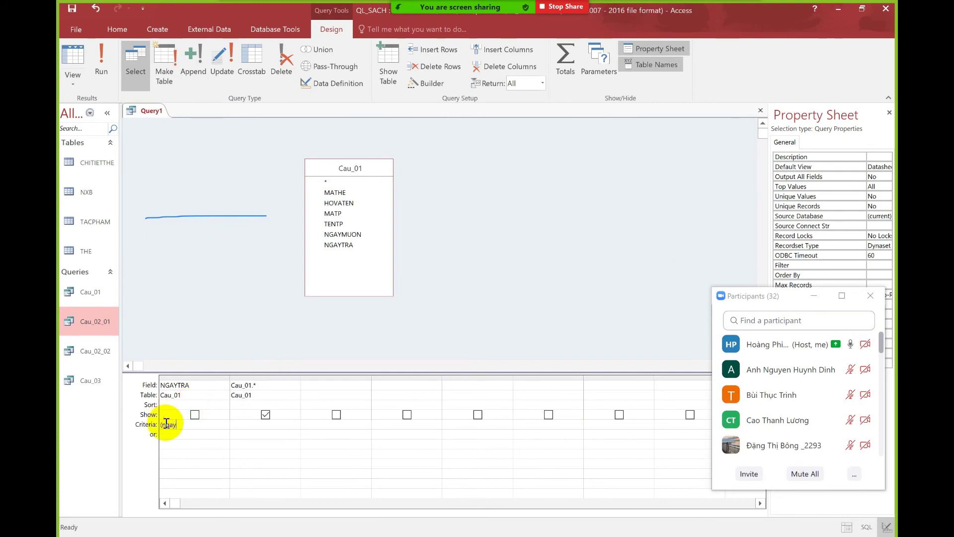
pyautogui.write('tra-ngaymuon)<=')
pyautogui.hotkey('alt', 'Tab')
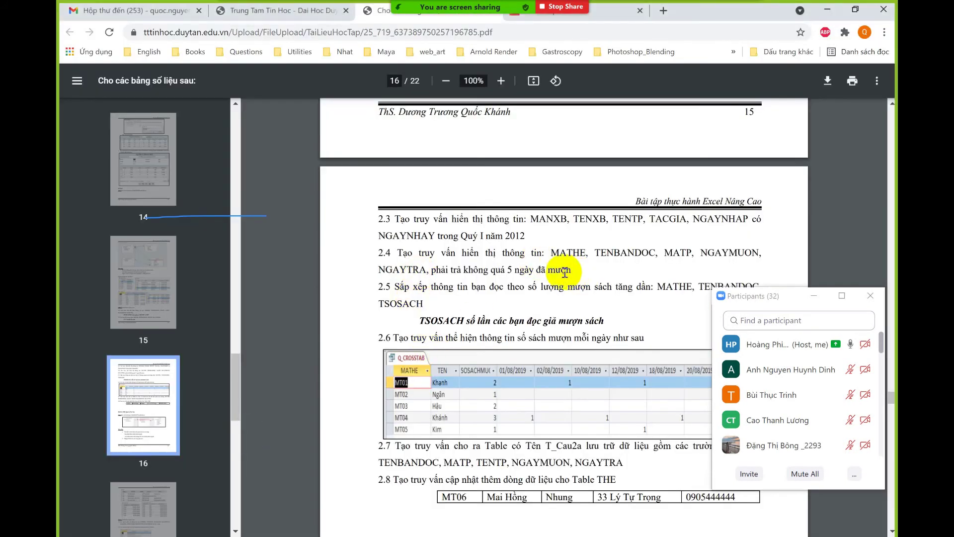
pyautogui.hotkey('alt', 'Tab')
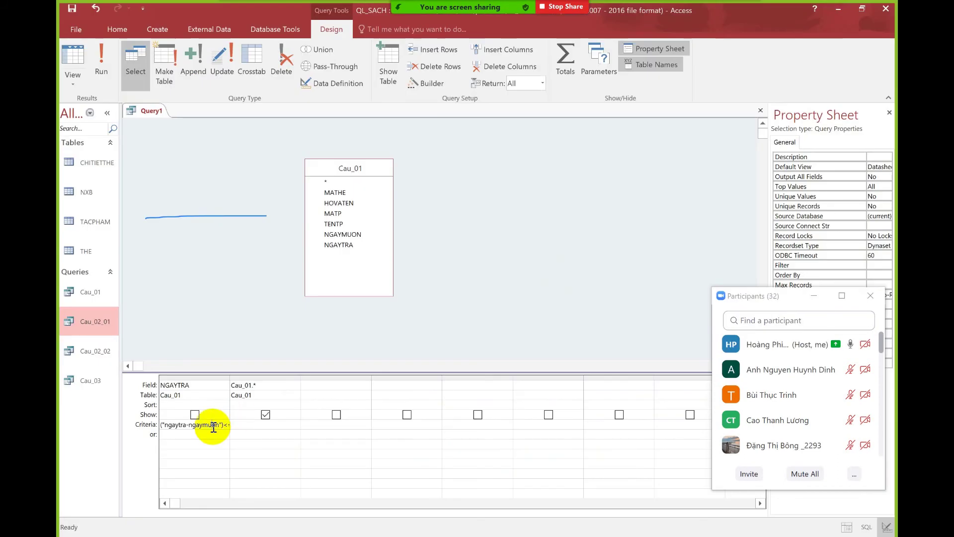
# - In the Zoom box, bracket the field names as [ngaytra]-[ngaymuon] and apply the criterion
pyautogui.rightClick(213, 427)
pyautogui.click(180, 407)
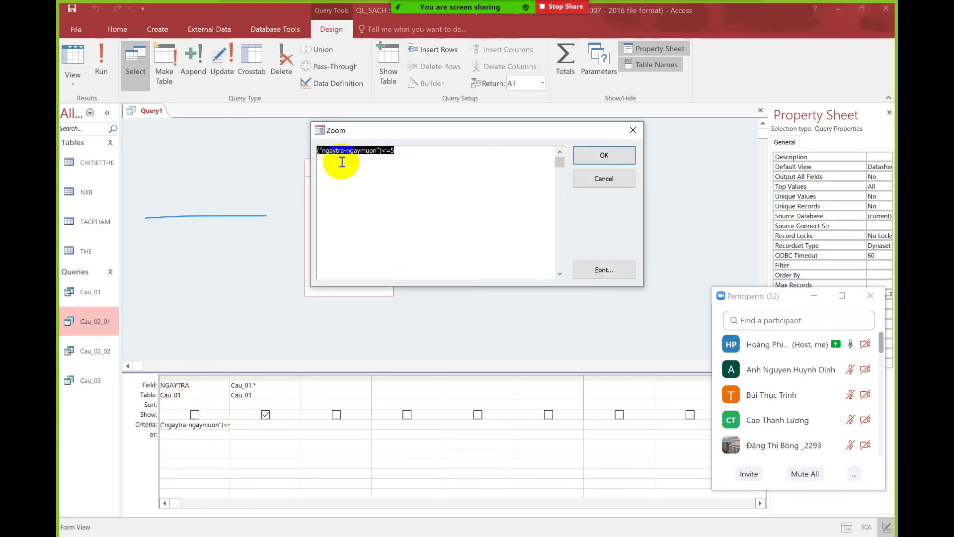
pyautogui.click(321, 151)
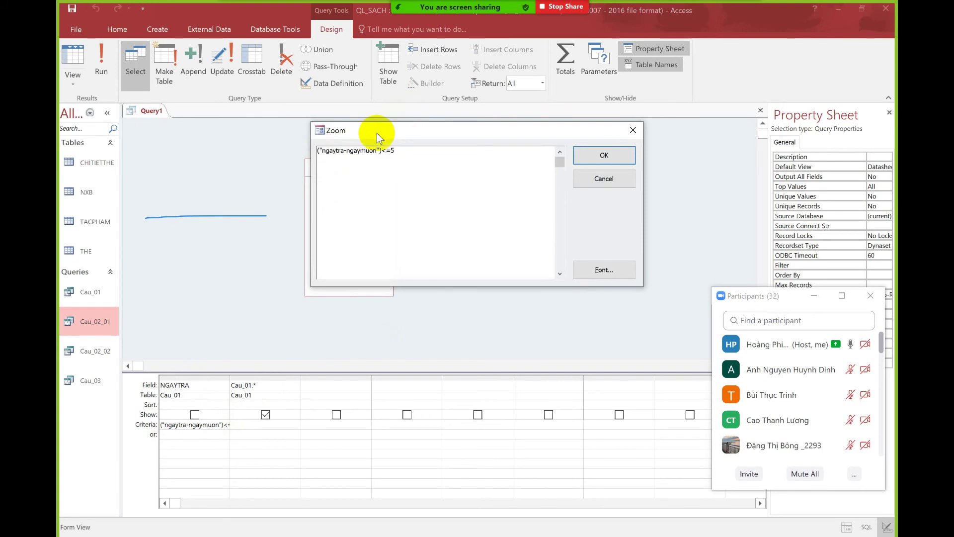
pyautogui.press('BackSpace')
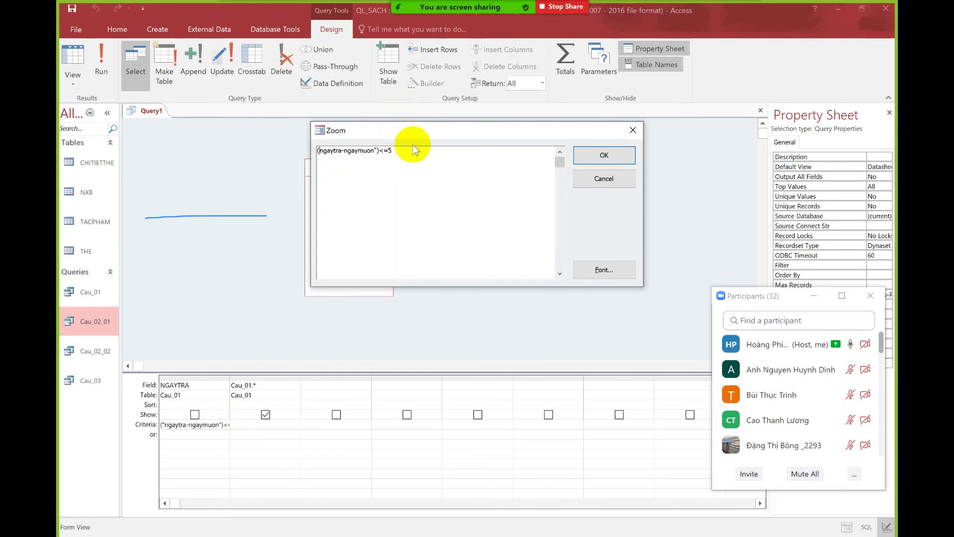
pyautogui.write('[')
pyautogui.press('Right')
pyautogui.press('Right')
pyautogui.press('Right')
pyautogui.press('Right')
pyautogui.press('Right')
pyautogui.press('Right')
pyautogui.press('Right')
pyautogui.write(']-')
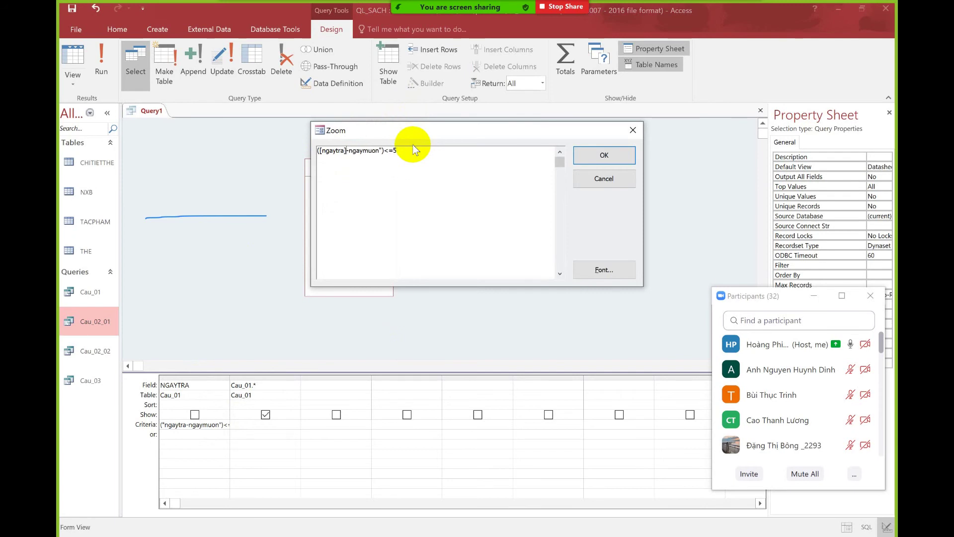
pyautogui.write('[')
pyautogui.press('Return')
# - Correct the ngaymuon part in the cell so the criterion reads ([ngaytra]-[ngaymuon])<=5
pyautogui.click(190, 424)
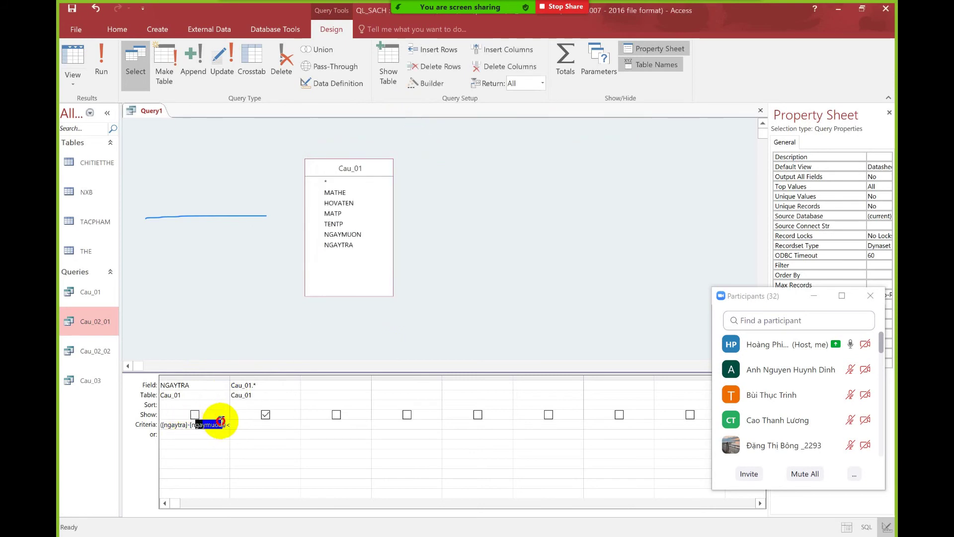
pyautogui.moveTo(203, 425); pyautogui.dragTo(229, 433)
pyautogui.click(180, 427)
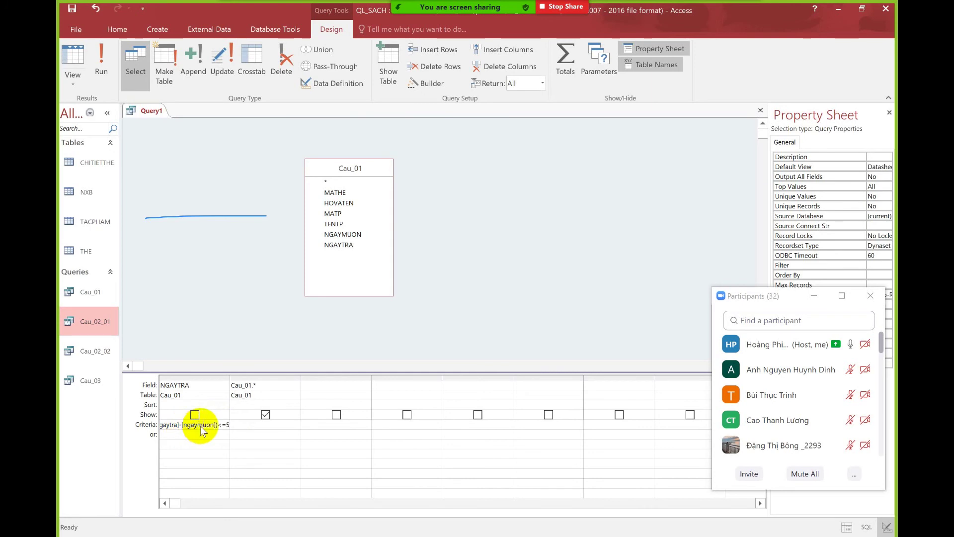
pyautogui.click(204, 426)
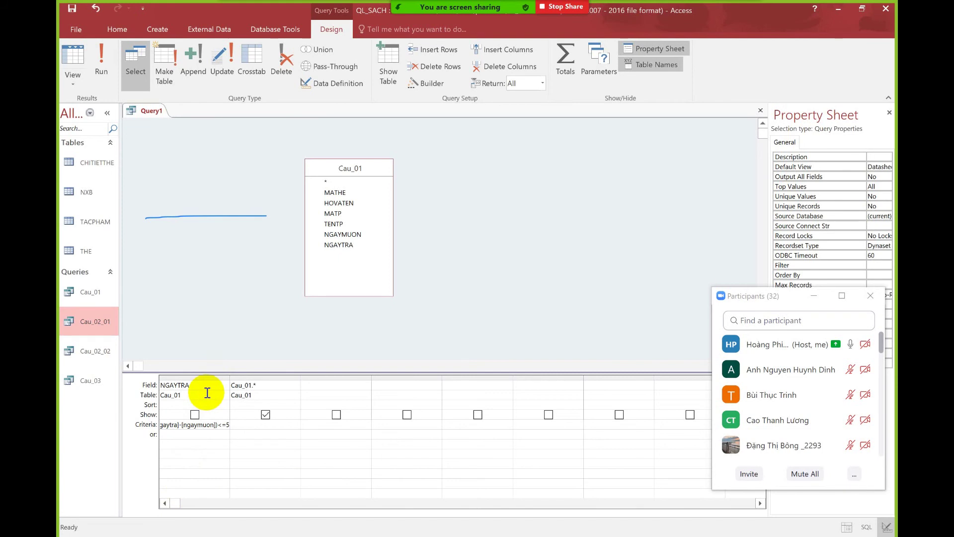
pyautogui.hotkey('alt', 'Tab')
pyautogui.hotkey('alt', 'Tab')
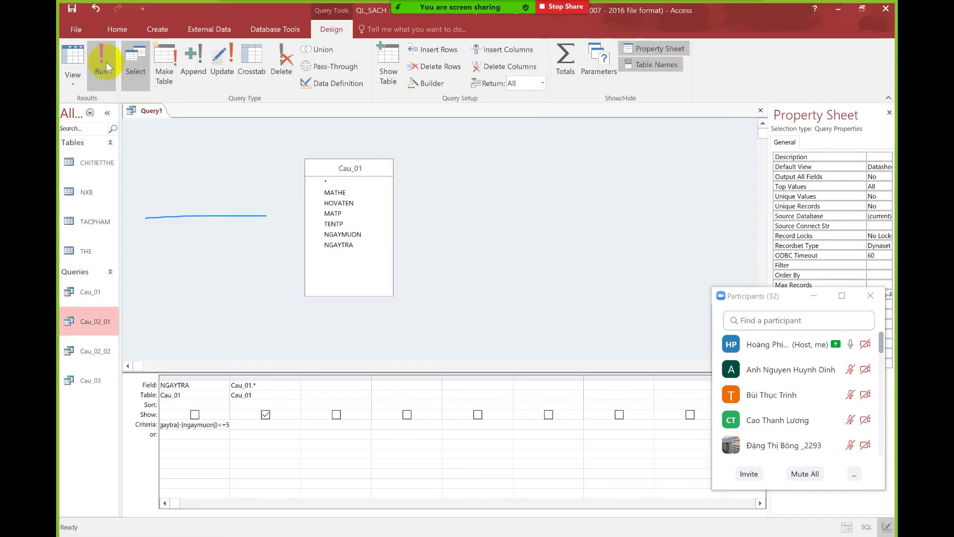
# - Run the query and compare the borrow and return dates of the fourth record
pyautogui.click(102, 62)
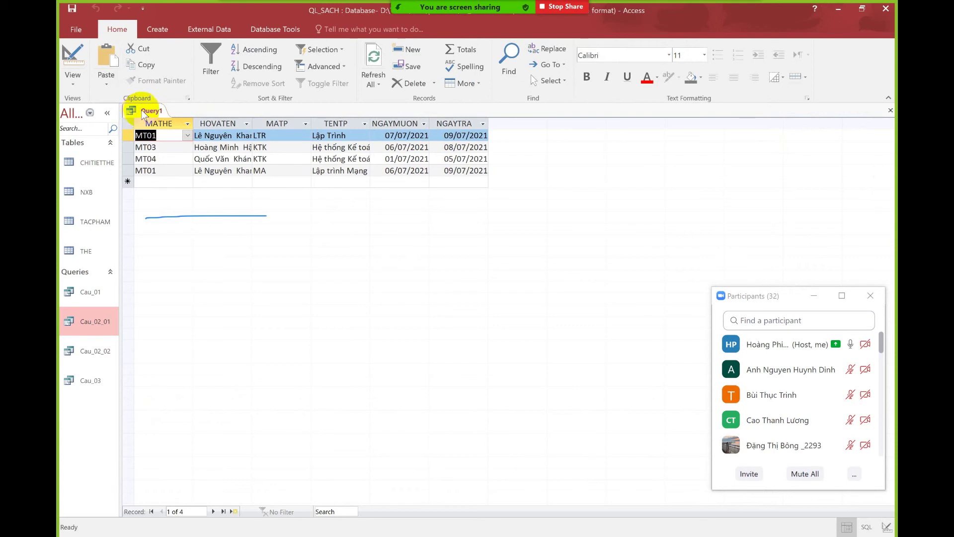
pyautogui.rightClick(142, 111)
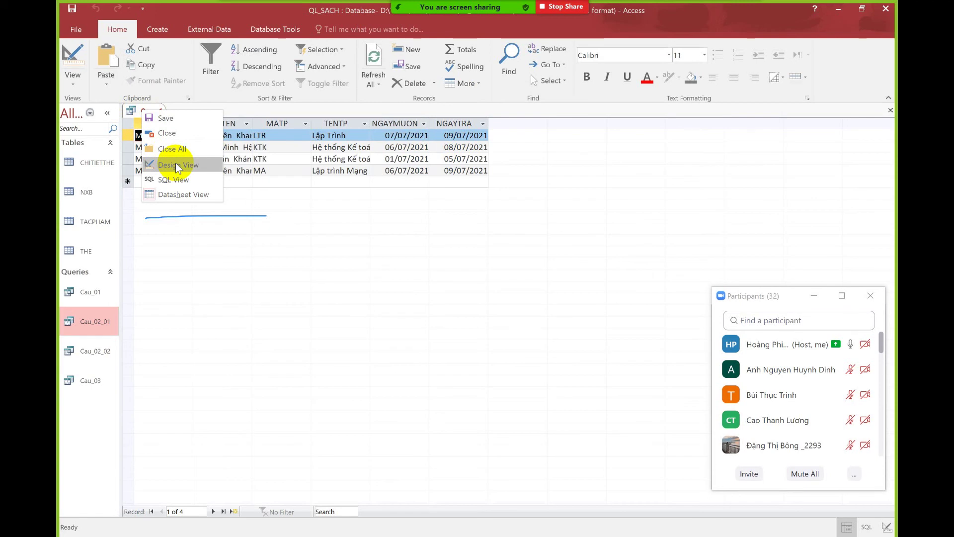
pyautogui.click(422, 172)
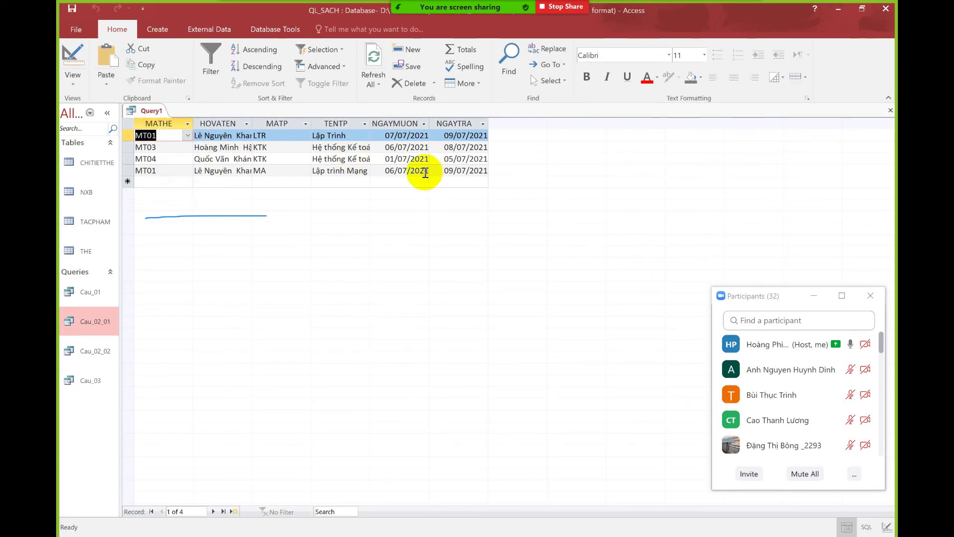
pyautogui.click(420, 170)
pyautogui.click(455, 171)
pyautogui.click(416, 171)
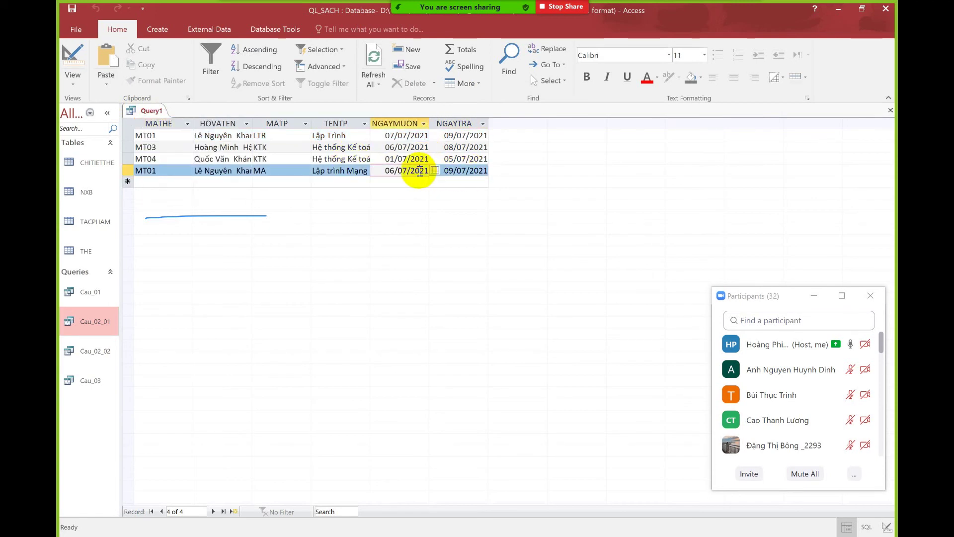
pyautogui.click(438, 171)
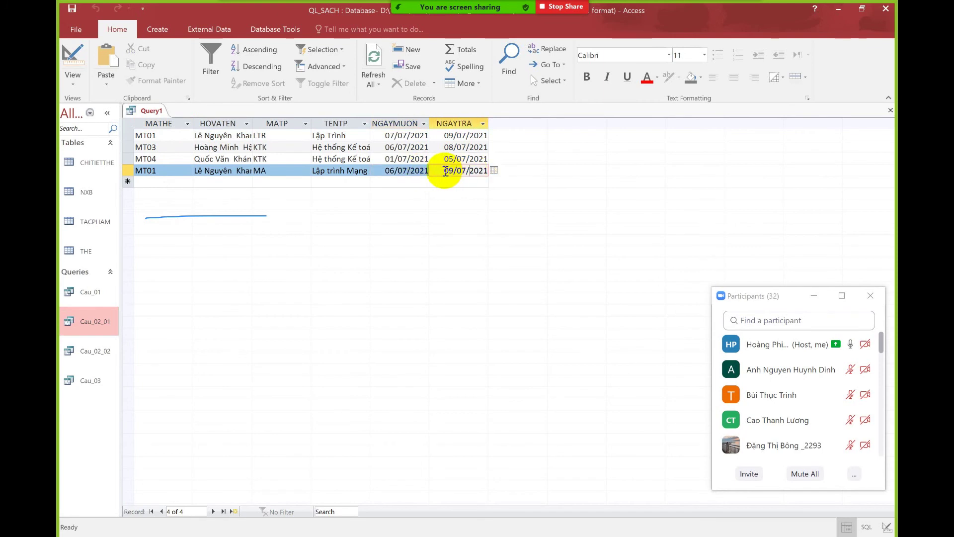
pyautogui.click(405, 170)
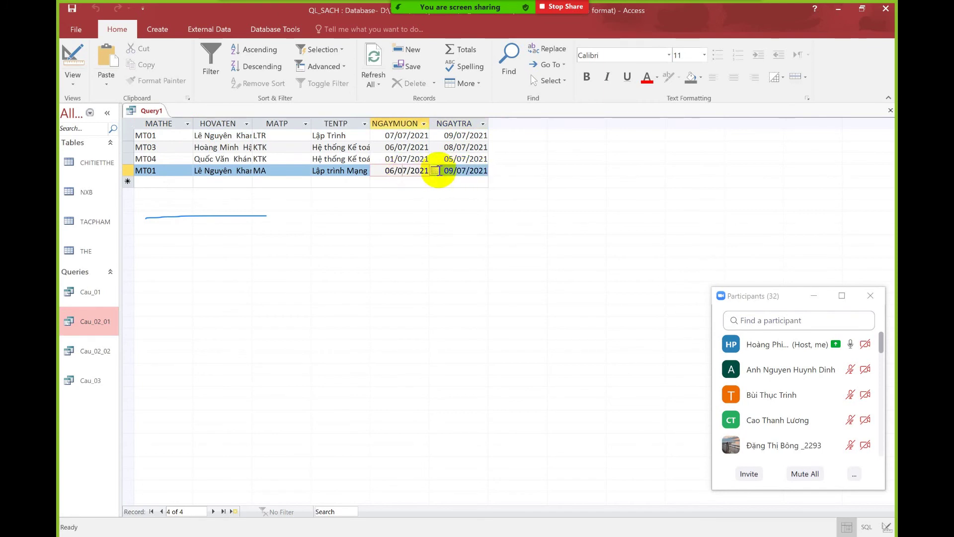
pyautogui.click(393, 170)
pyautogui.click(437, 171)
pyautogui.click(401, 170)
pyautogui.click(458, 171)
pyautogui.click(386, 171)
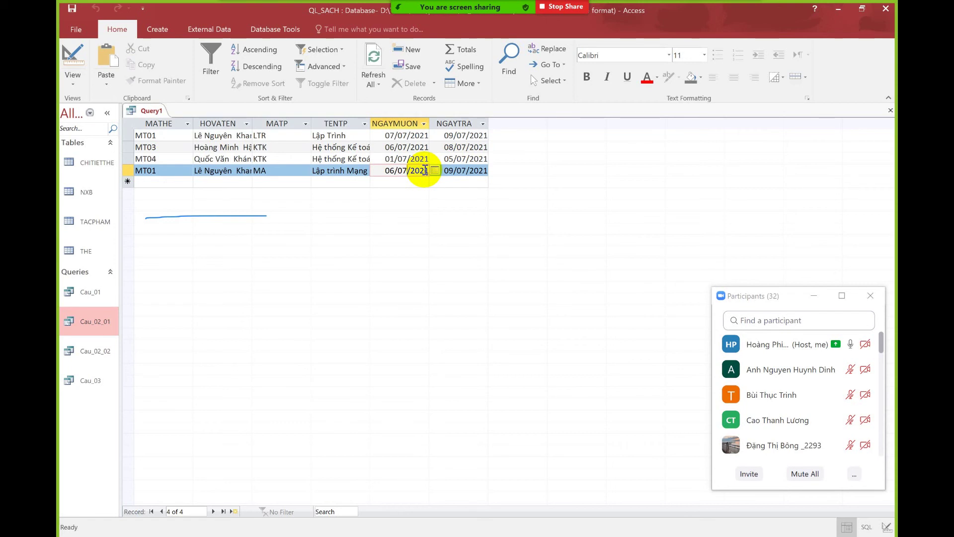
# - Check MT04's and the earlier records' borrow and return dates fall within 5 days
pyautogui.click(458, 159)
pyautogui.click(416, 159)
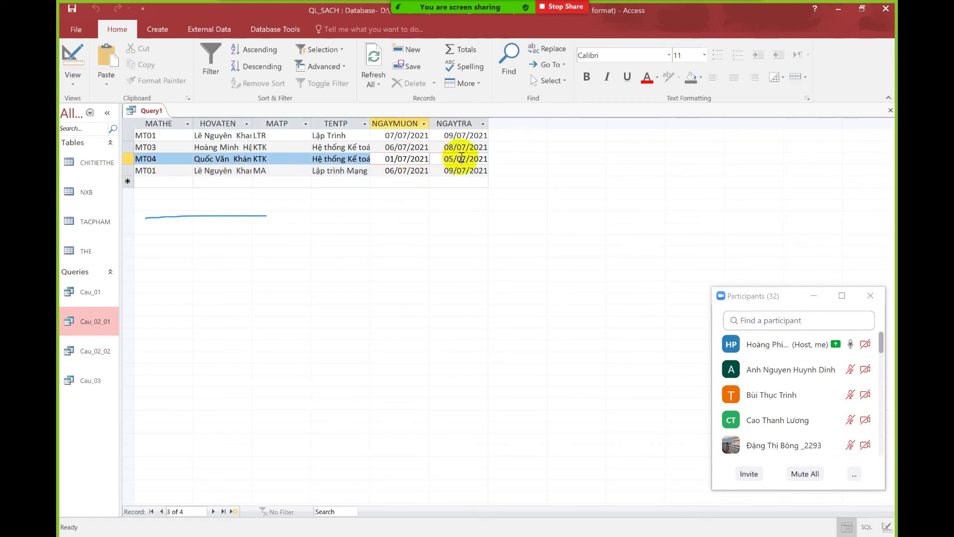
pyautogui.press('Tab')
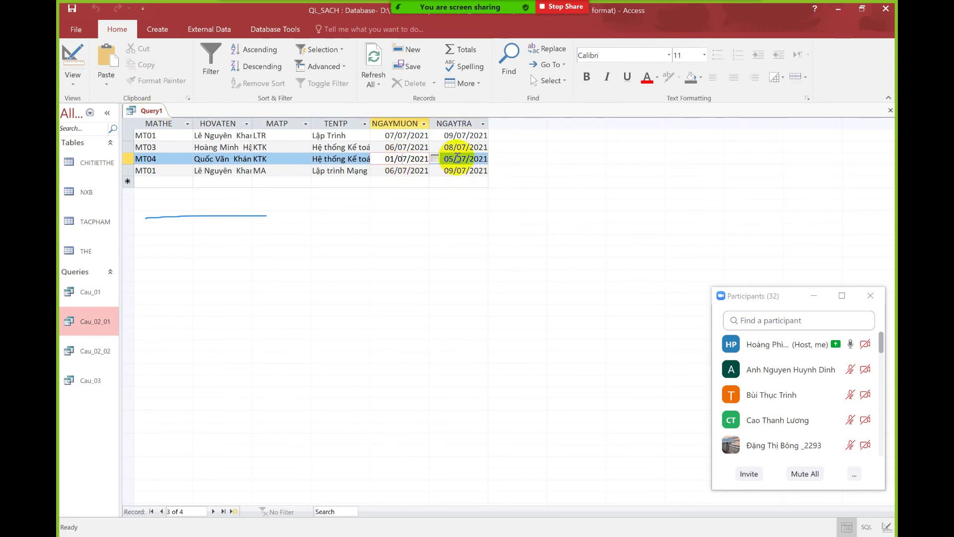
pyautogui.click(405, 147)
pyautogui.click(454, 135)
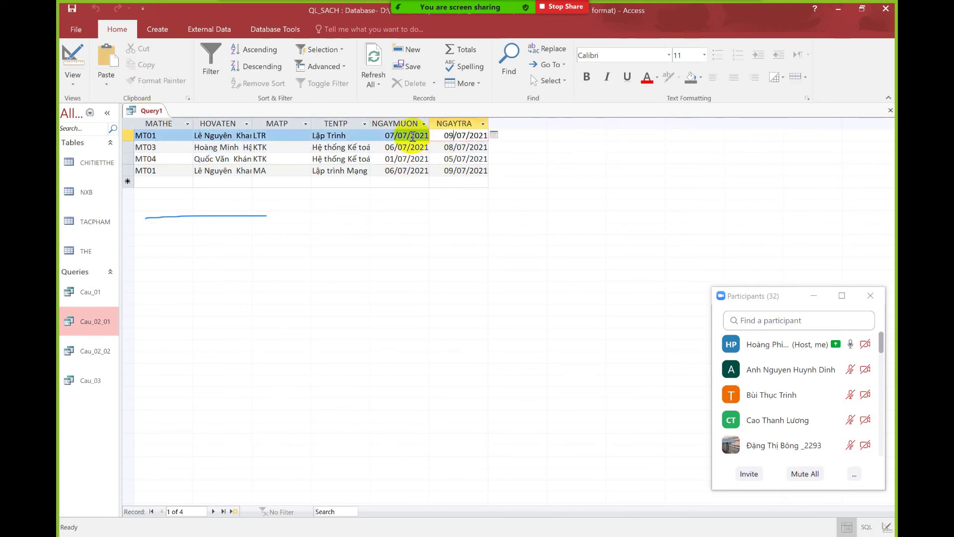
pyautogui.click(411, 146)
pyautogui.click(460, 158)
pyautogui.click(418, 159)
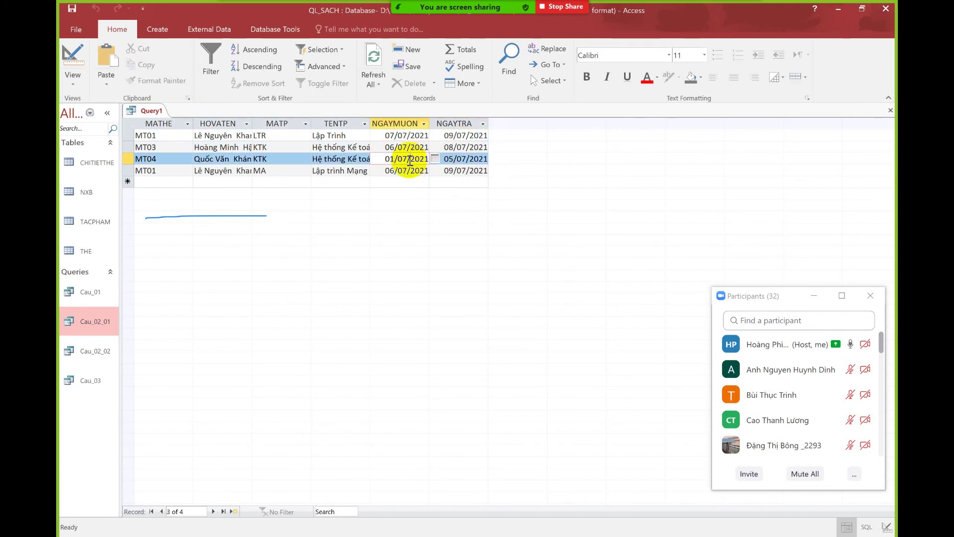
# - Open the CHITIETTHE table and compare its 7 loans, including unreturned MT02 and MT03 LTR, with Query1's four results
pyautogui.doubleClick(93, 163)
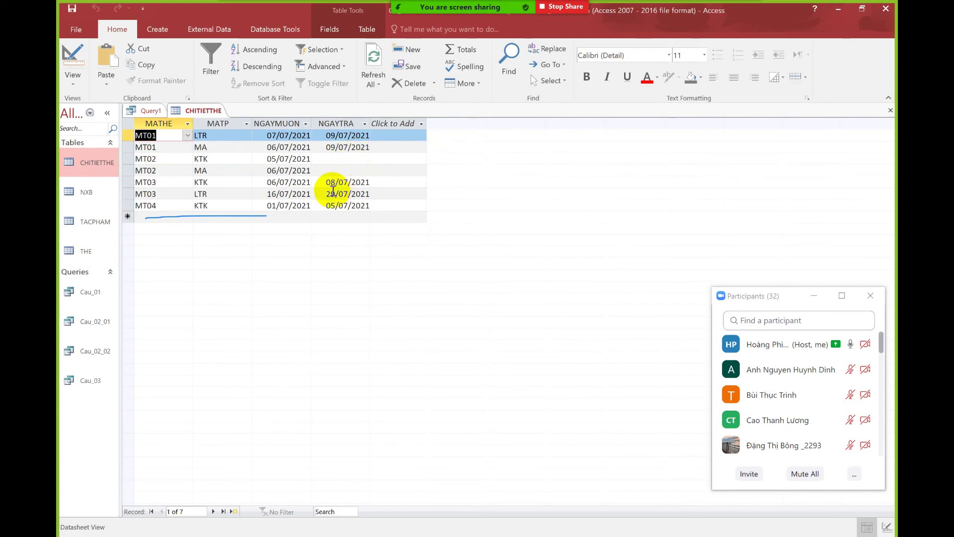
pyautogui.moveTo(325, 194); pyautogui.dragTo(372, 195)
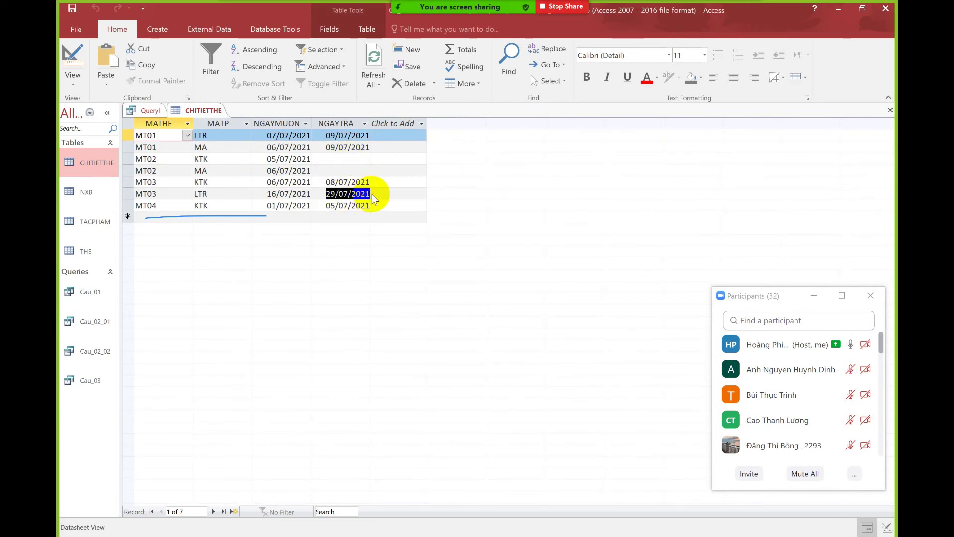
pyautogui.click(351, 160)
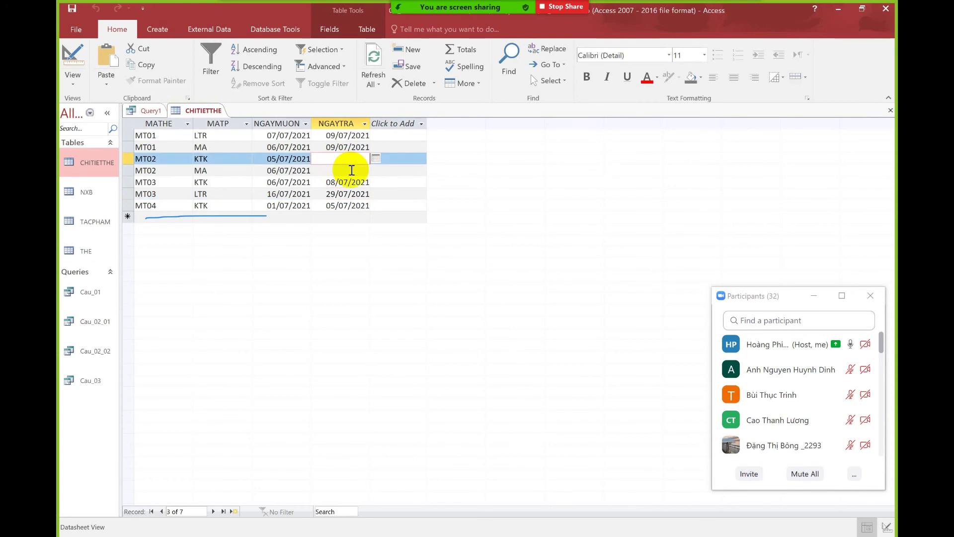
pyautogui.click(348, 170)
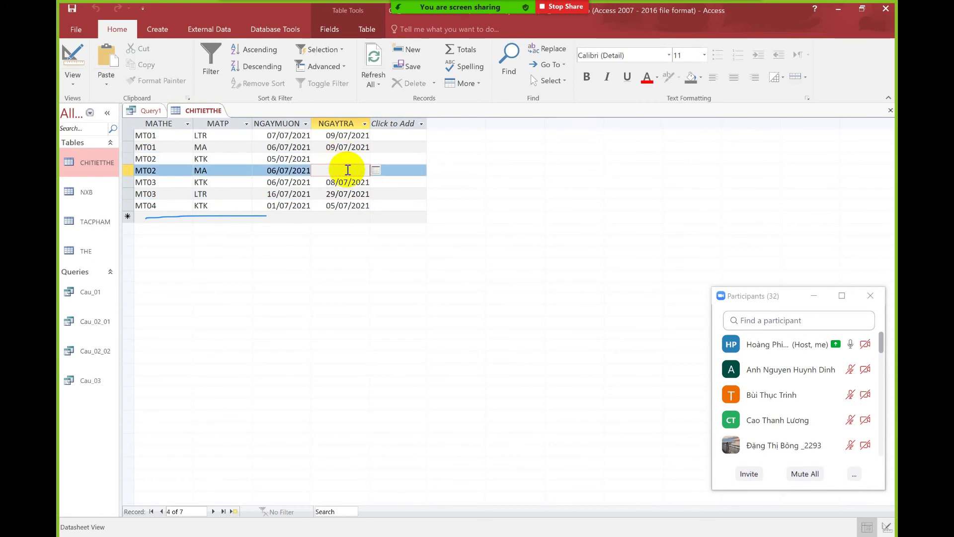
pyautogui.click(149, 110)
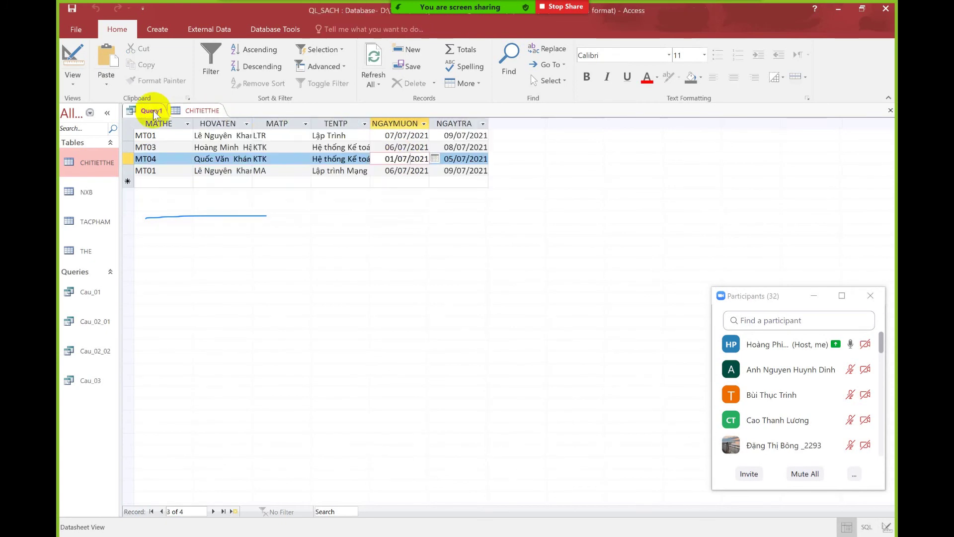
pyautogui.click(194, 111)
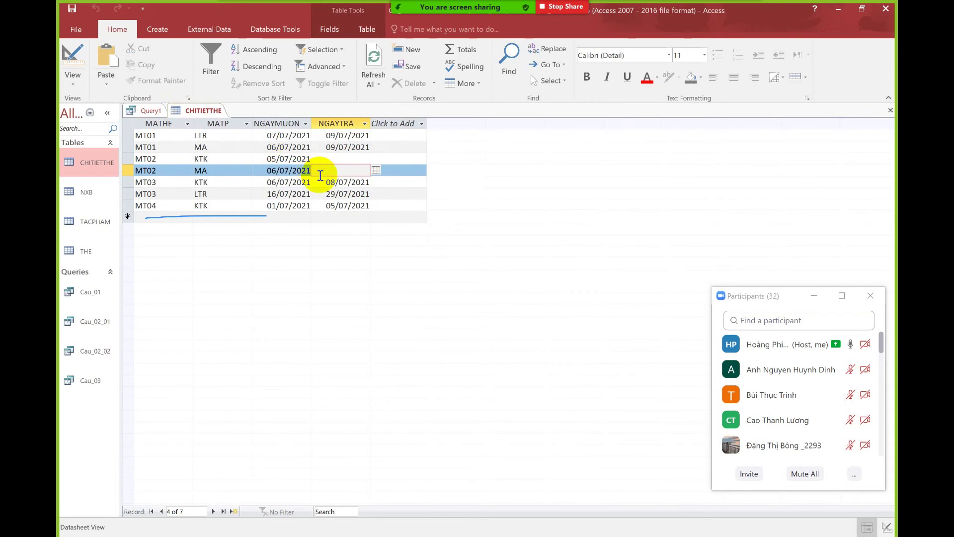
pyautogui.moveTo(262, 195); pyautogui.dragTo(358, 195)
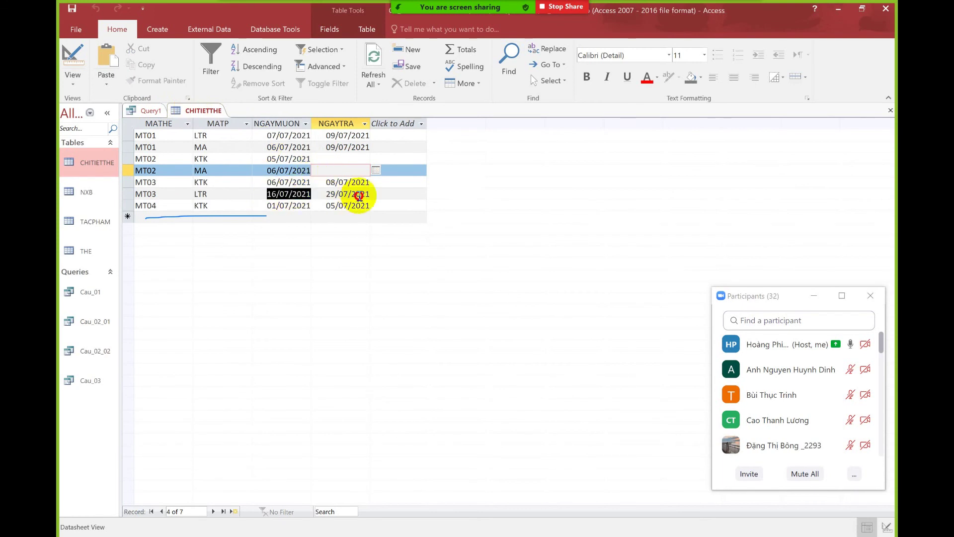
pyautogui.click(125, 194)
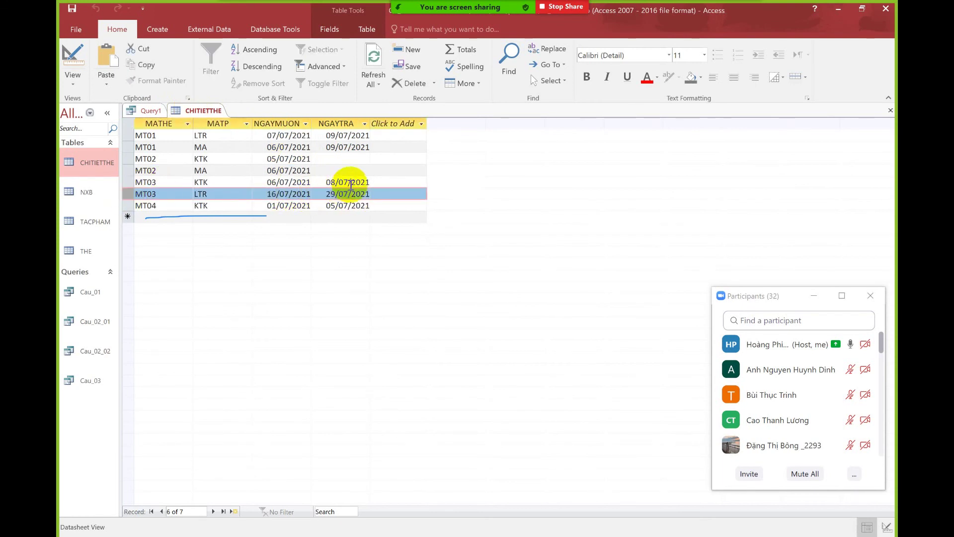
pyautogui.click(144, 112)
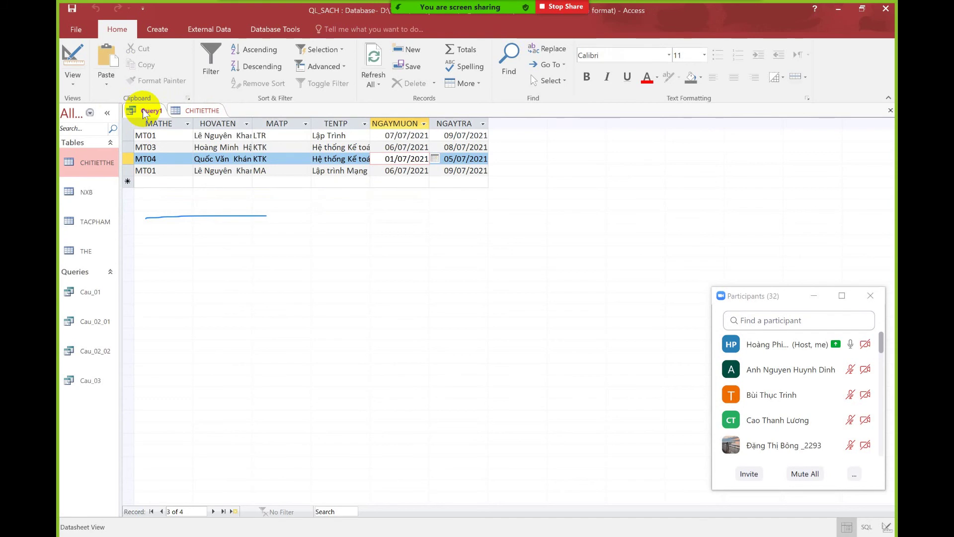
# - Switch Query1 to Design View and reread the ([ngaytra]-[ngaymuon])<=5 criterion in the Zoom box
pyautogui.rightClick(144, 113)
pyautogui.click(160, 160)
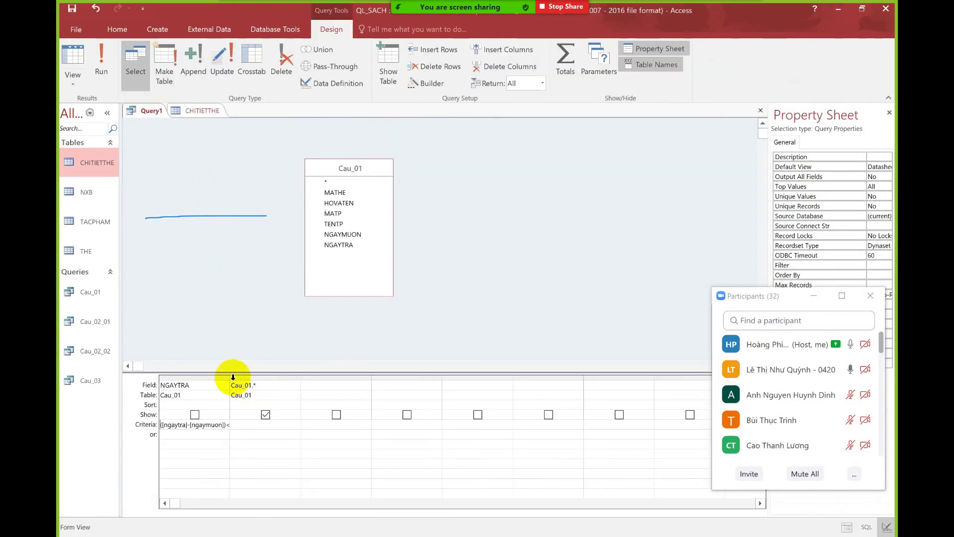
pyautogui.moveTo(229, 377); pyautogui.dragTo(252, 371)
pyautogui.click(228, 412)
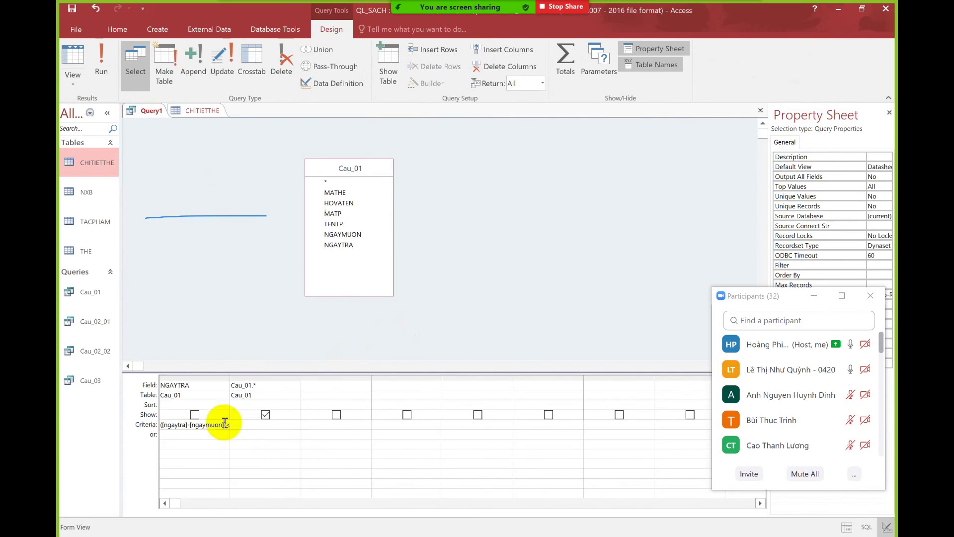
pyautogui.hotkey('shift', 'F2')
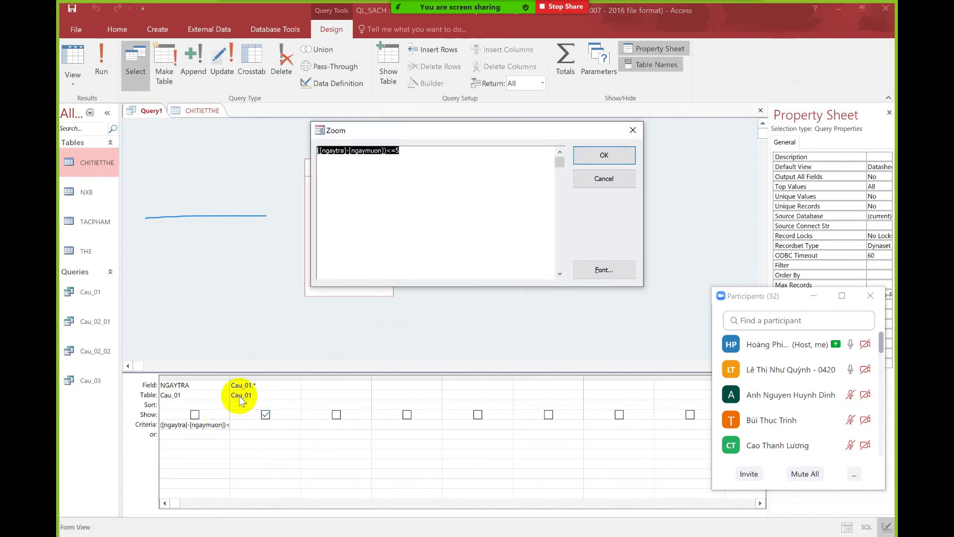
pyautogui.click(380, 204)
pyautogui.moveTo(390, 134); pyautogui.dragTo(470, 196)
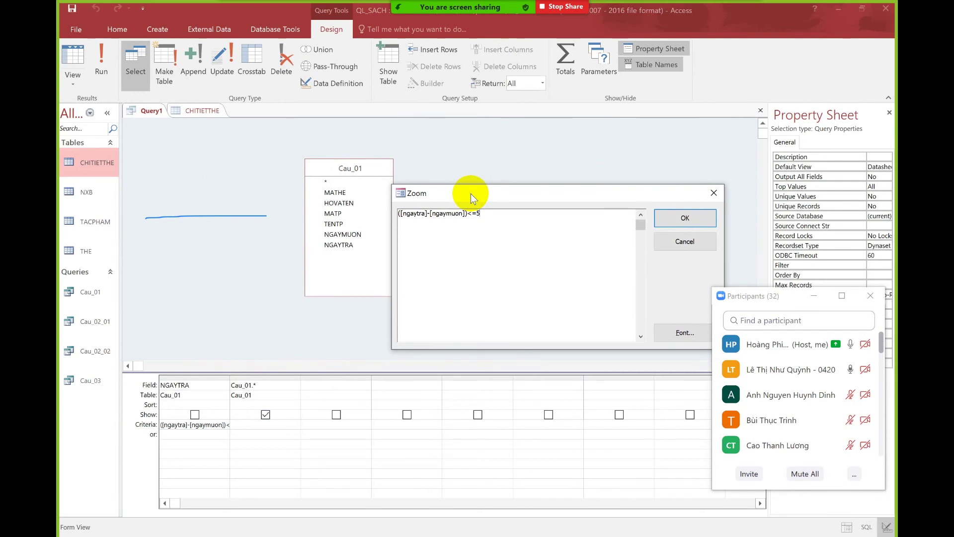
pyautogui.click(699, 220)
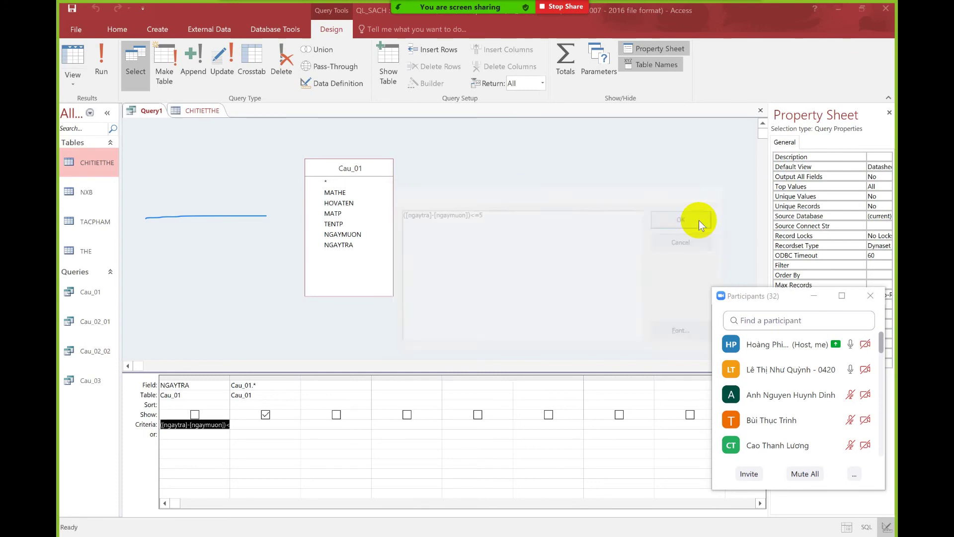
# - Stop sharing, then on the student's query hide NGAYTRA and rearrange the tables in the diagram
pyautogui.click(570, 8)
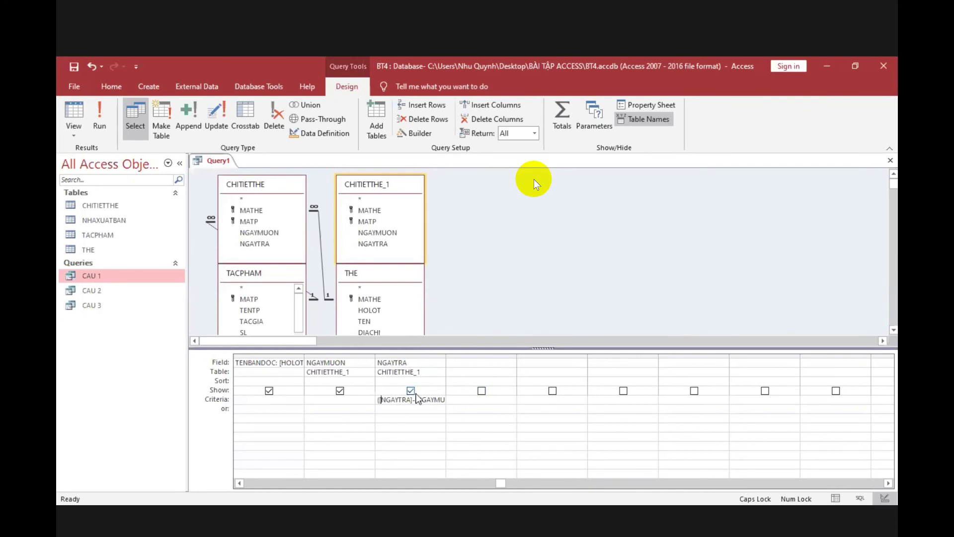
pyautogui.click(411, 391)
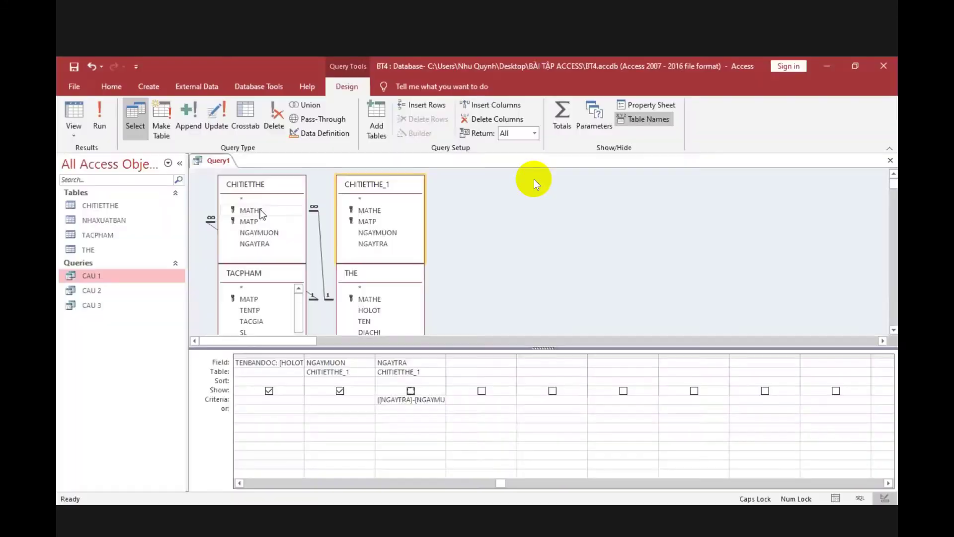
pyautogui.click(251, 210)
pyautogui.moveTo(351, 191); pyautogui.dragTo(385, 188)
pyautogui.click(351, 272)
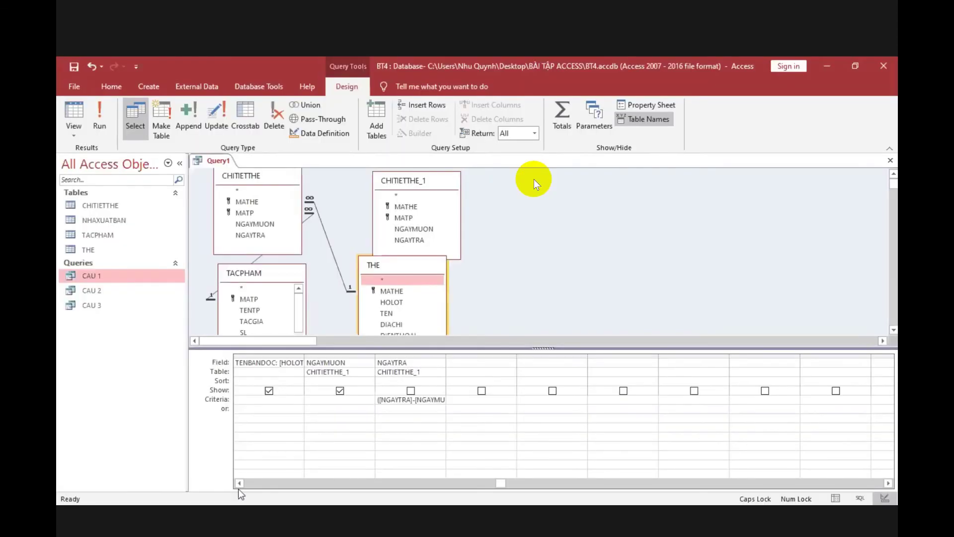
pyautogui.click(239, 483)
pyautogui.click(240, 484)
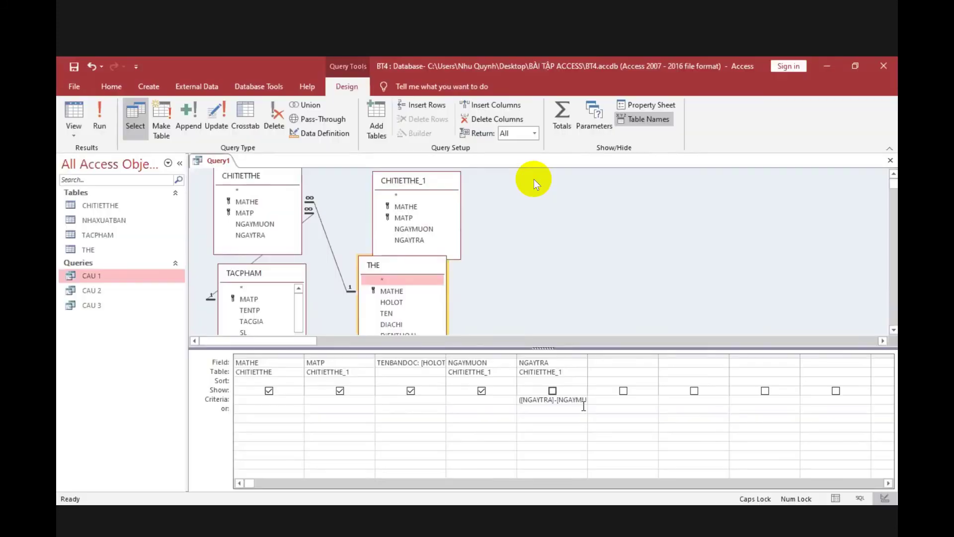
pyautogui.click(534, 179)
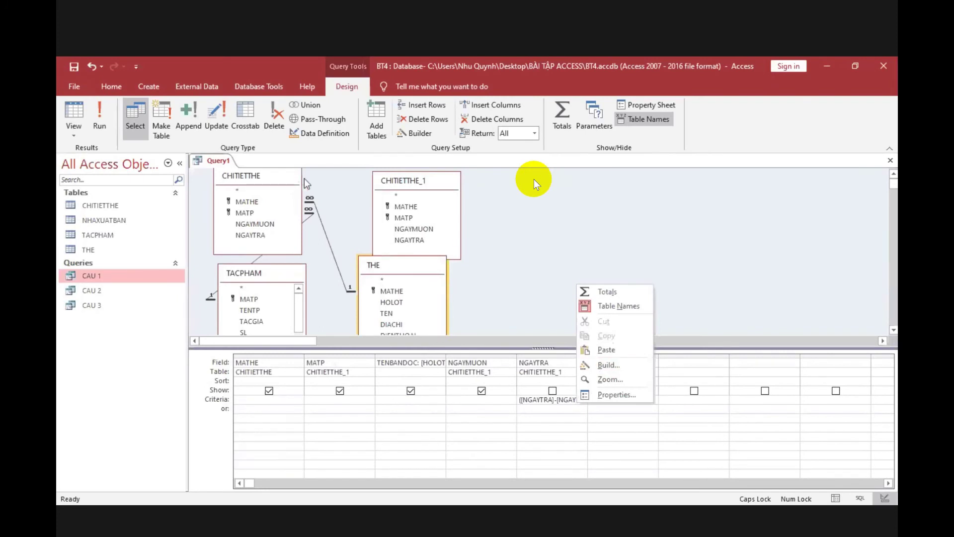
# - Remove CHITIETTHE_1 and add NGAYMUON and NGAYTRA from CHITIETTHE to the student's grid
pyautogui.click(416, 180)
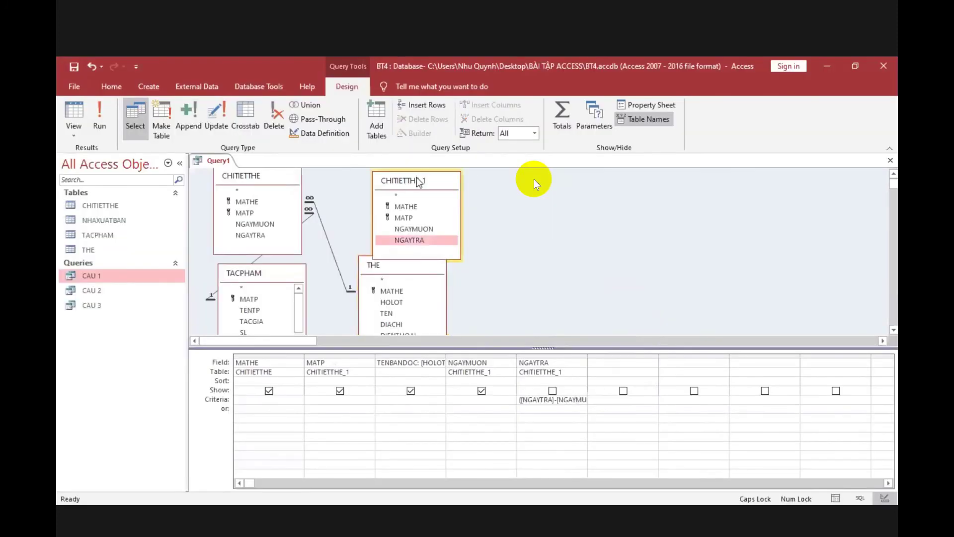
pyautogui.rightClick(416, 179)
pyautogui.click(460, 226)
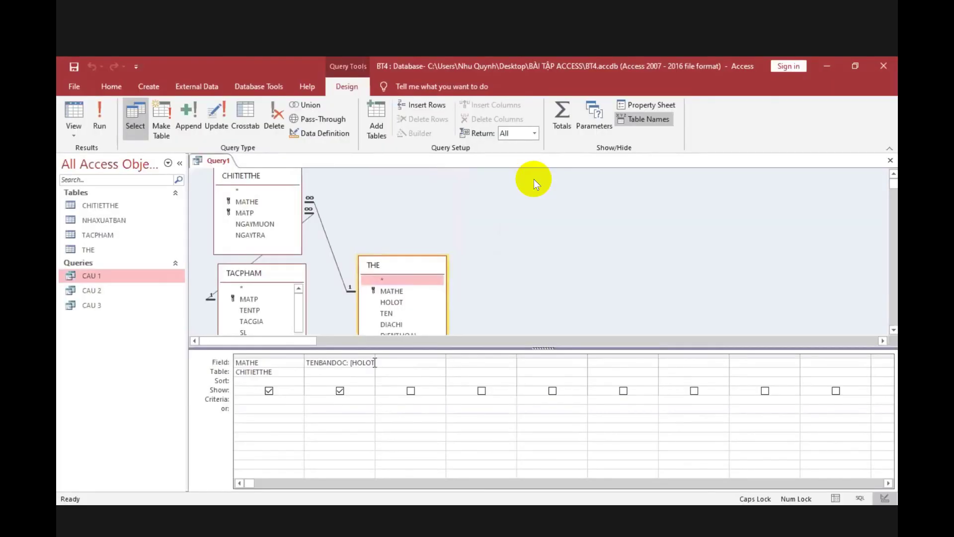
pyautogui.moveTo(272, 178); pyautogui.dragTo(314, 182)
pyautogui.doubleClick(297, 228)
pyautogui.doubleClick(292, 239)
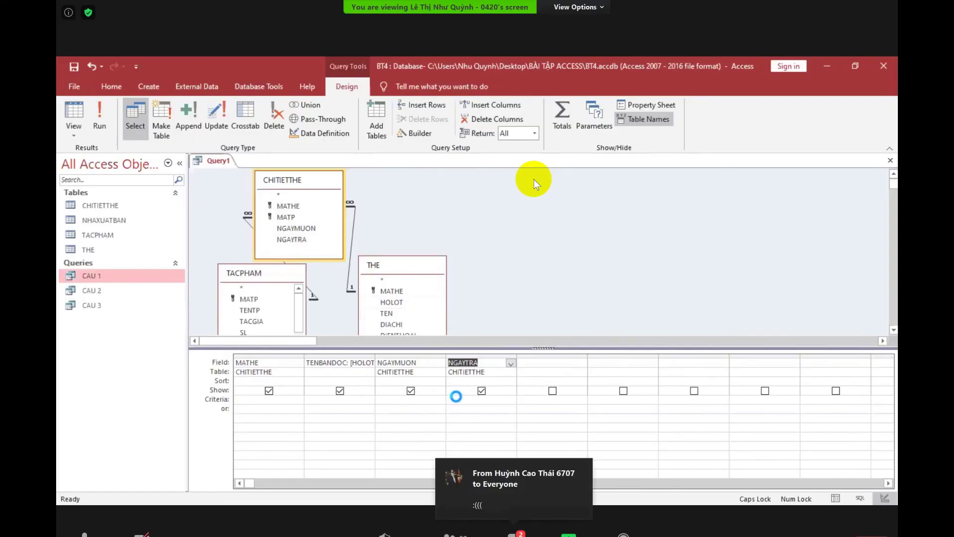
# - Enter the criterion ([NGAYTRA]-[NGAYMUON])<=5 in the student's NGAYTRA Criteria cell
pyautogui.click(457, 398)
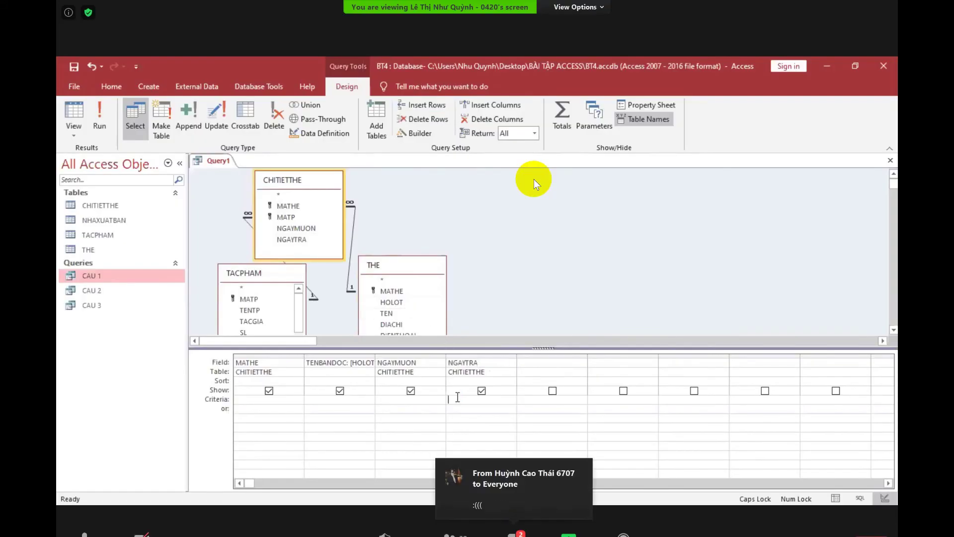
pyautogui.write('[')
pyautogui.write('NGAYMUON')
pyautogui.write(']')
pyautogui.press('BackSpace')
pyautogui.press('BackSpace')
pyautogui.press('BackSpace')
pyautogui.press('BackSpace')
pyautogui.press('BackSpace')
pyautogui.write('TRA]-')
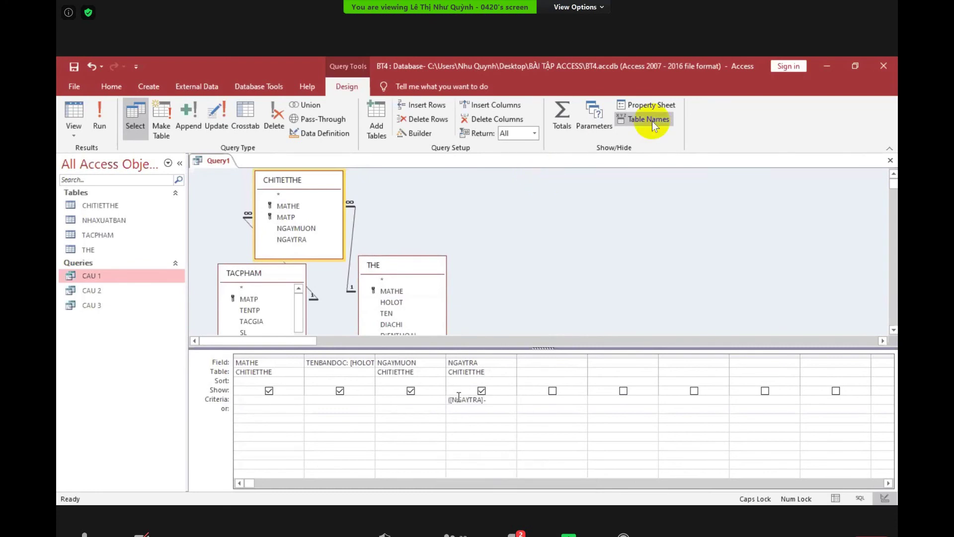
pyautogui.write('[NGAYMUON])<=5')
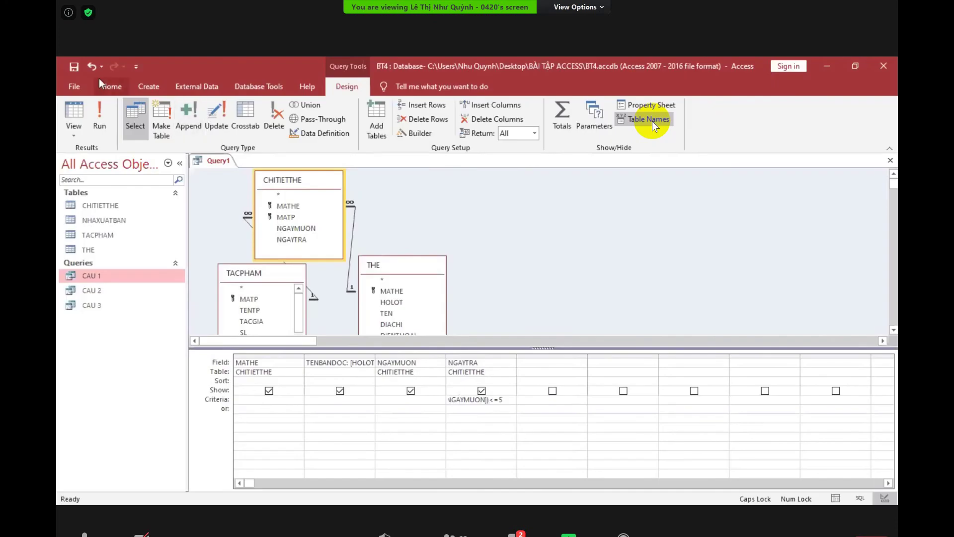
# - Run the student's query, close the Participants panel, and share your whole screen again
pyautogui.click(100, 119)
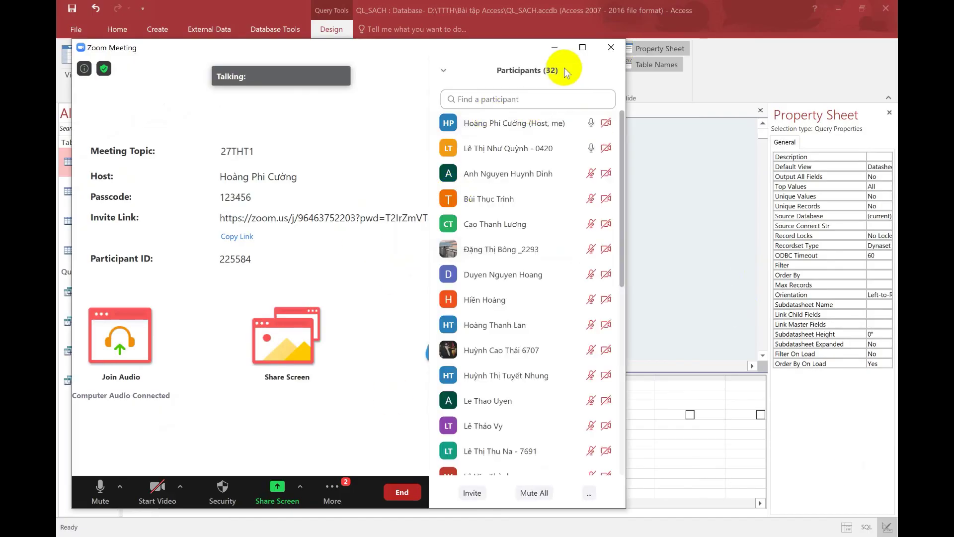
pyautogui.click(582, 48)
pyautogui.click(351, 519)
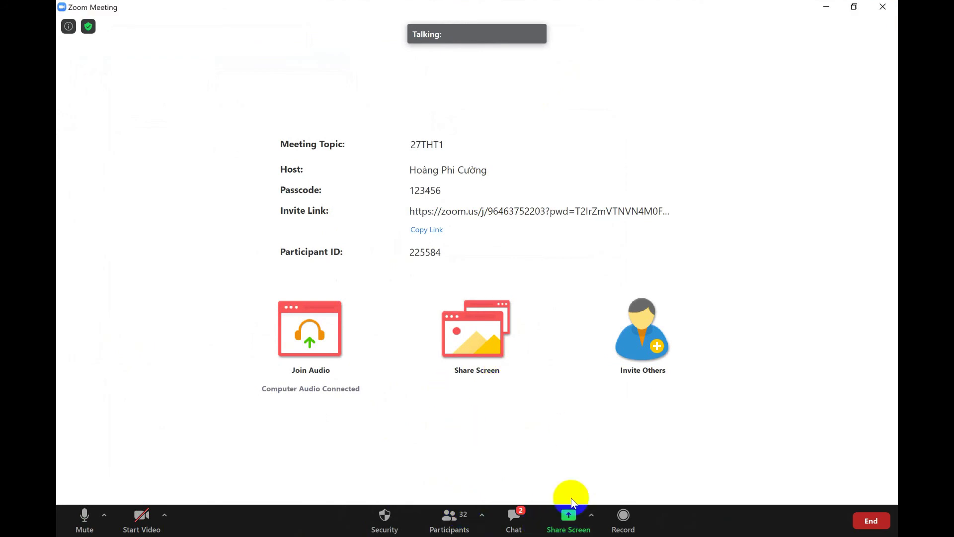
pyautogui.click(569, 526)
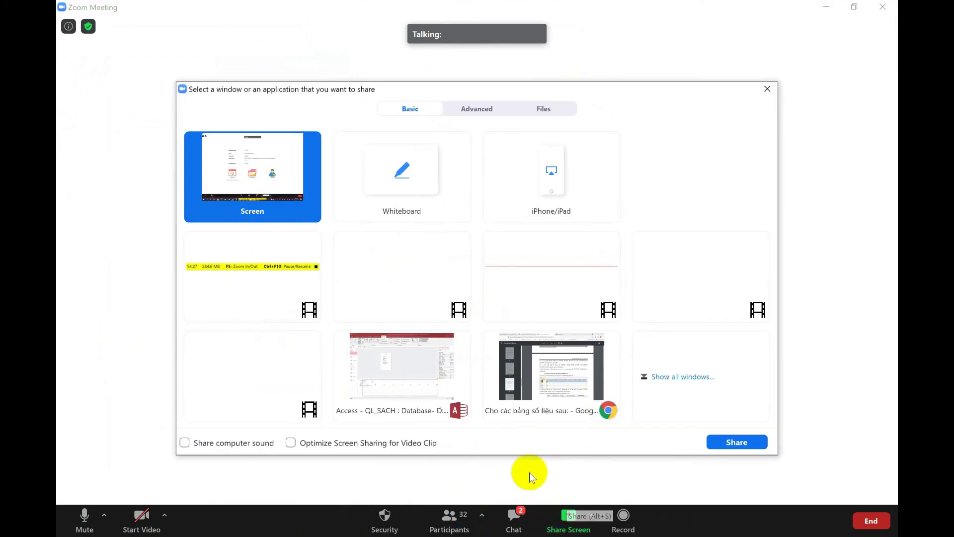
pyautogui.click(729, 441)
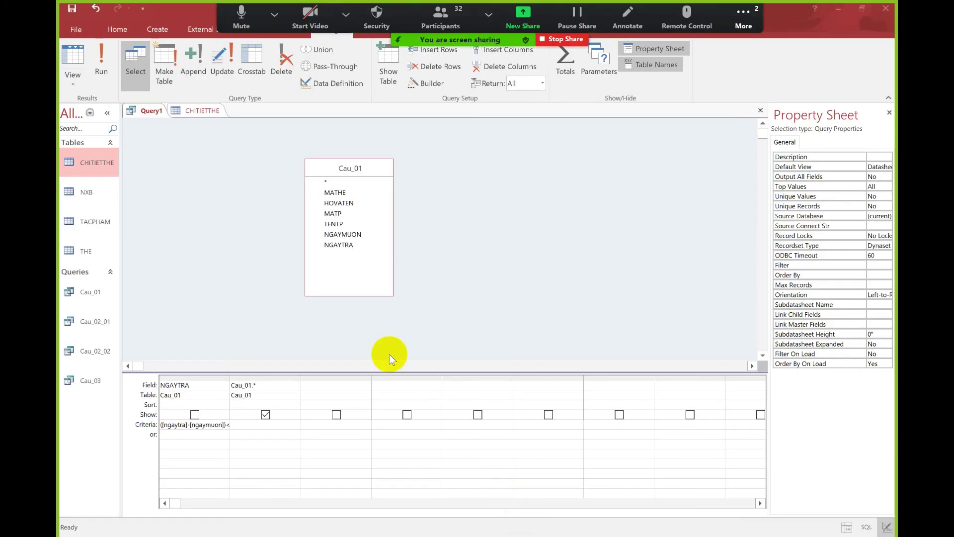
# - Save Query1 under the name Cau_04
pyautogui.rightClick(149, 109)
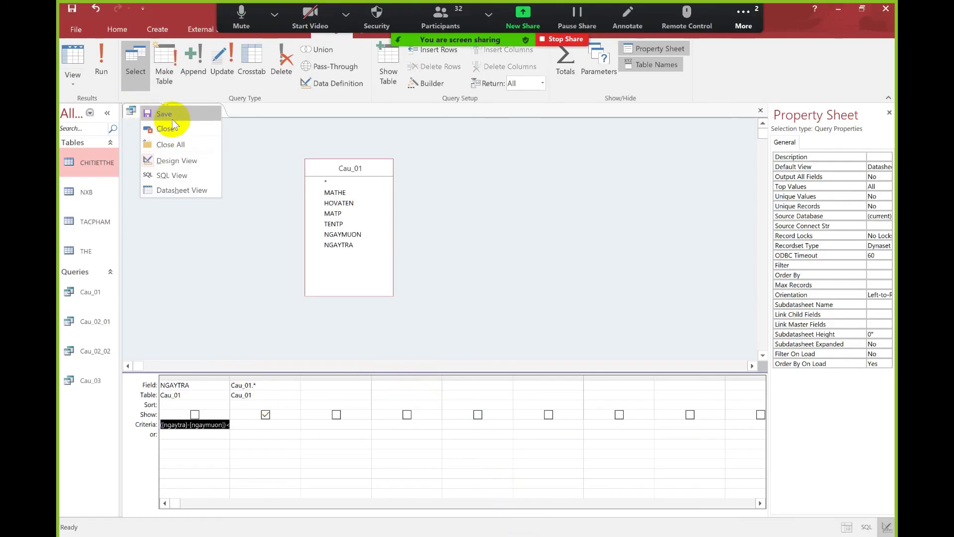
pyautogui.click(172, 119)
pyautogui.write('Ca')
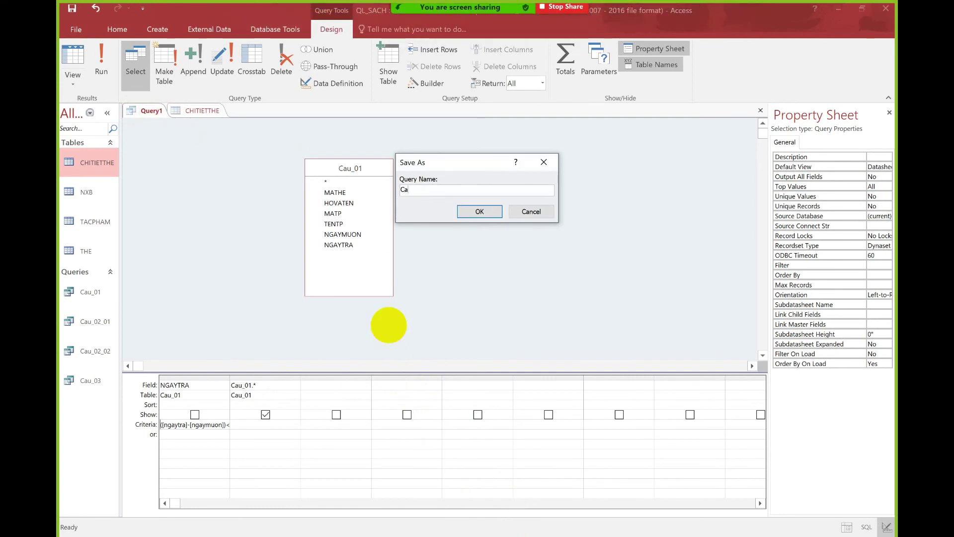
pyautogui.write('u_04')
pyautogui.press('Return')
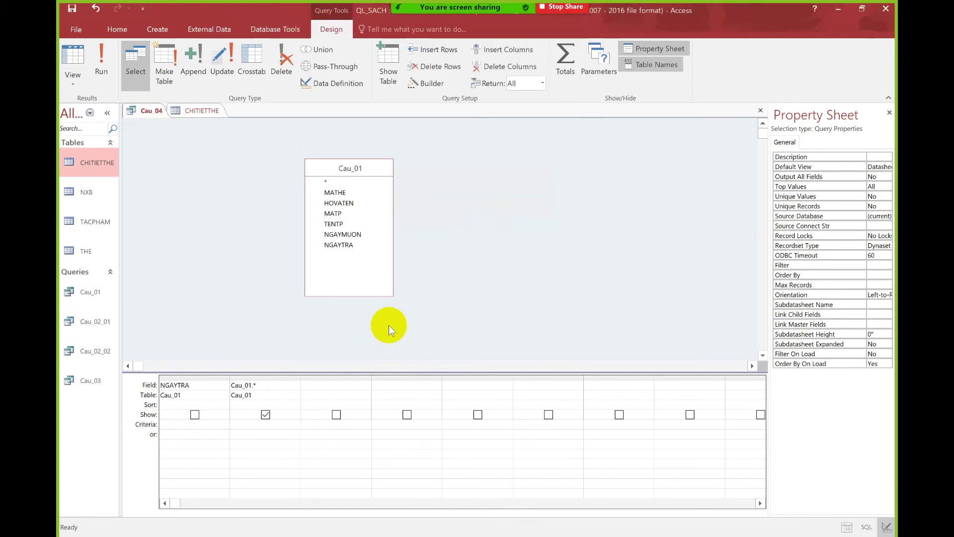
# - Close the Cau_04 query and return to the exercise PDF in Chrome
pyautogui.rightClick(156, 114)
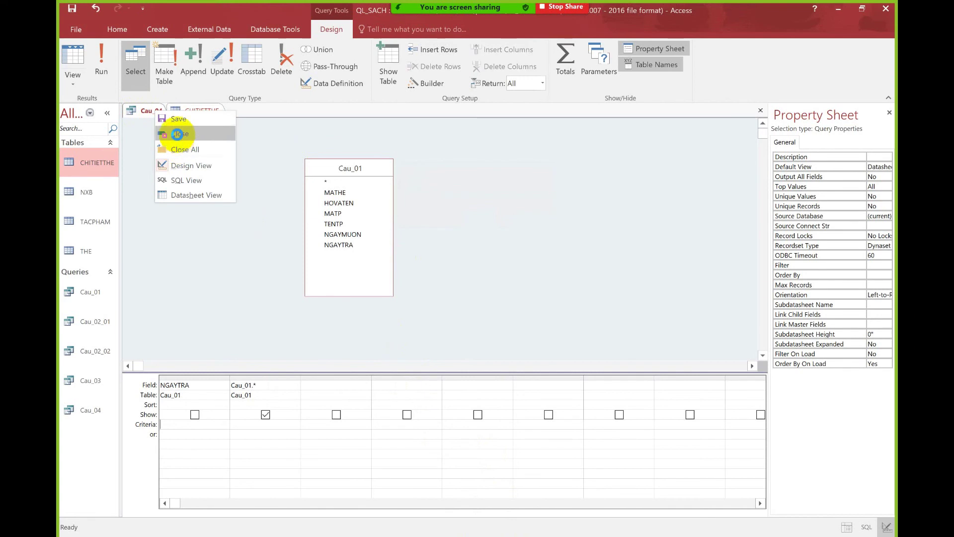
pyautogui.click(180, 132)
pyautogui.hotkey('alt', 'Tab')
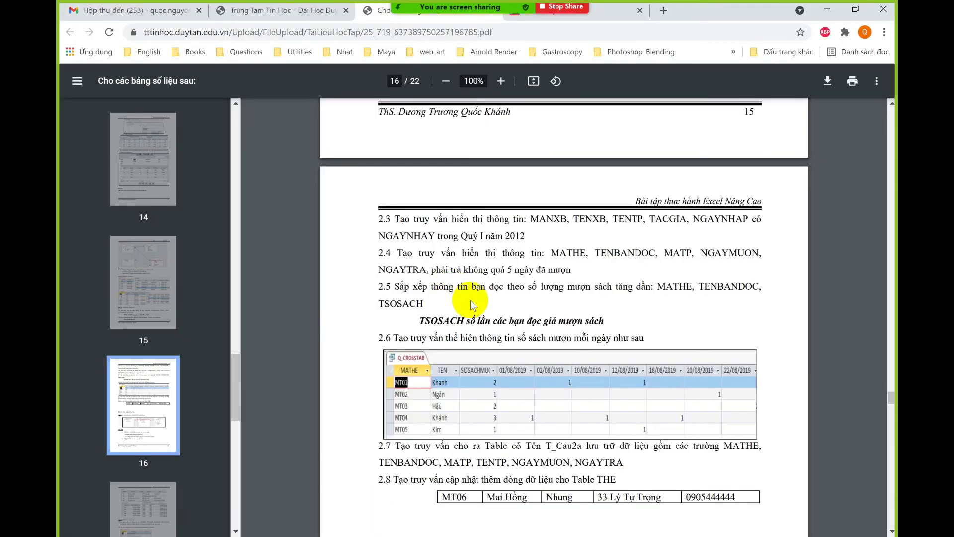
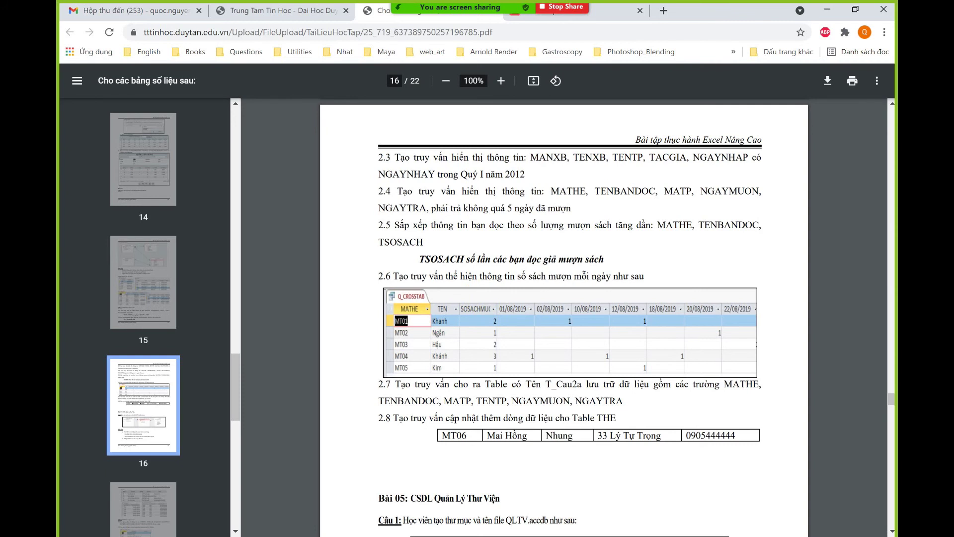
# - Bring the Access database to the front and show Zoom's Participants list
pyautogui.moveTo(312, 536)
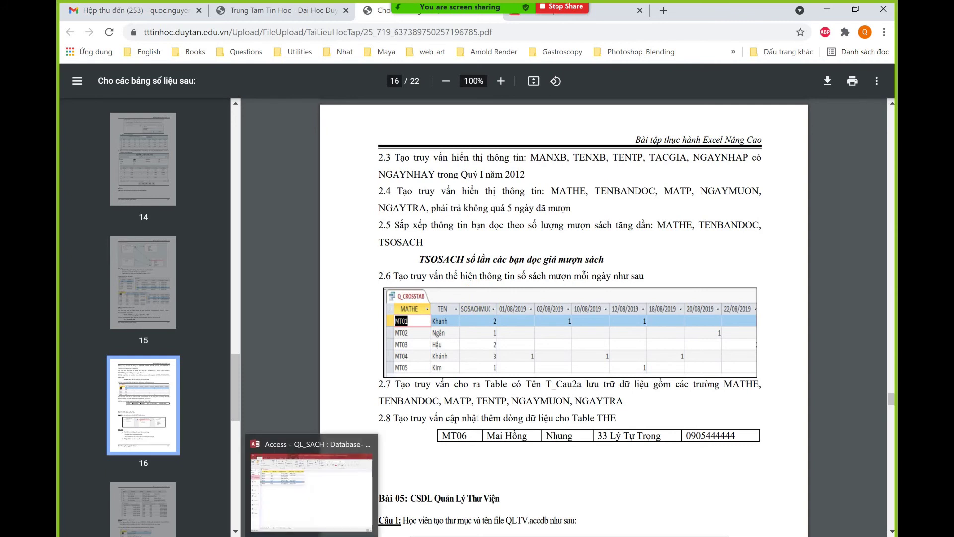
pyautogui.click(312, 487)
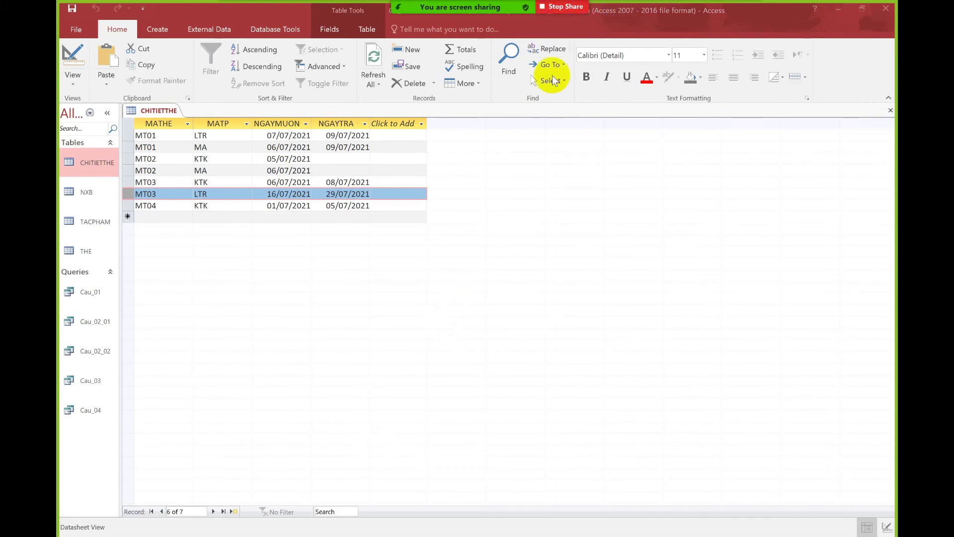
pyautogui.moveTo(557, 14)
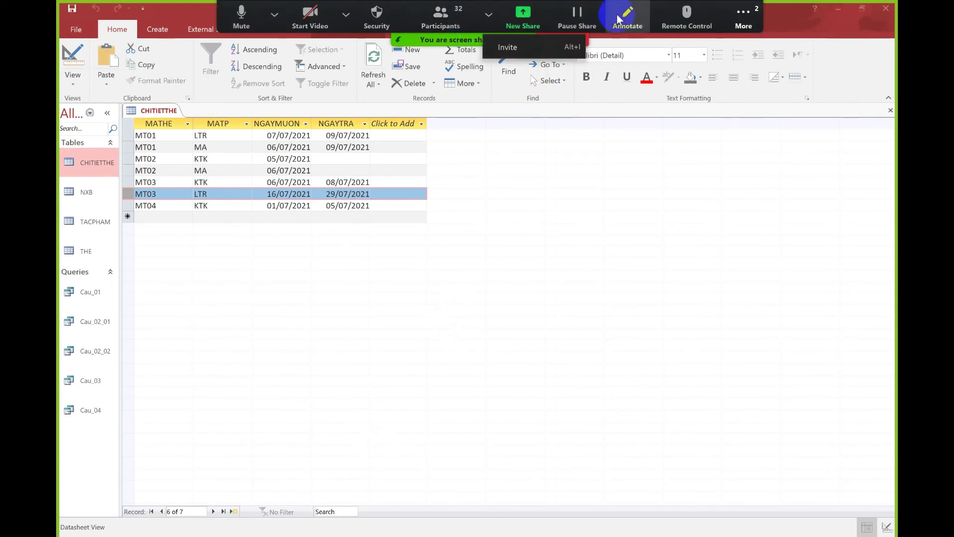
pyautogui.click(727, 19)
pyautogui.click(462, 21)
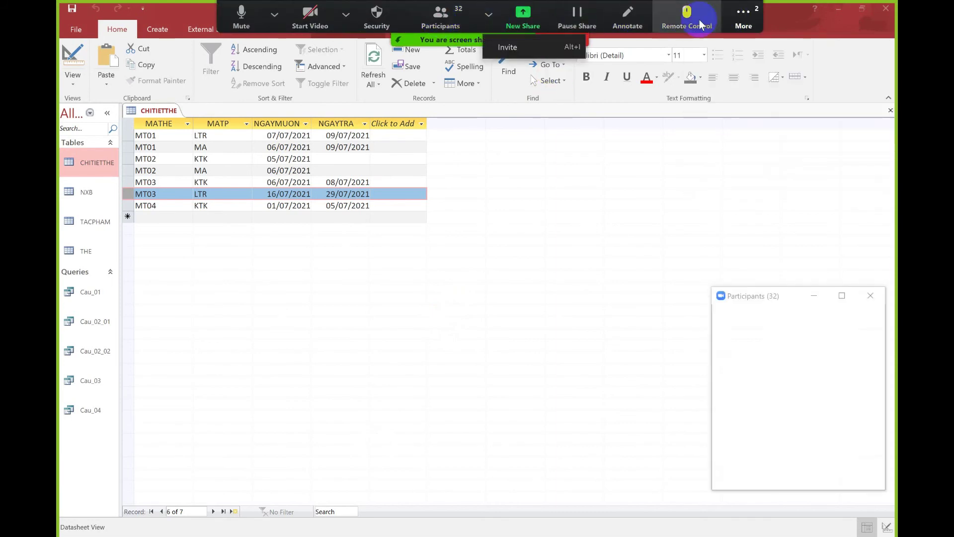
pyautogui.click(744, 19)
pyautogui.click(696, 291)
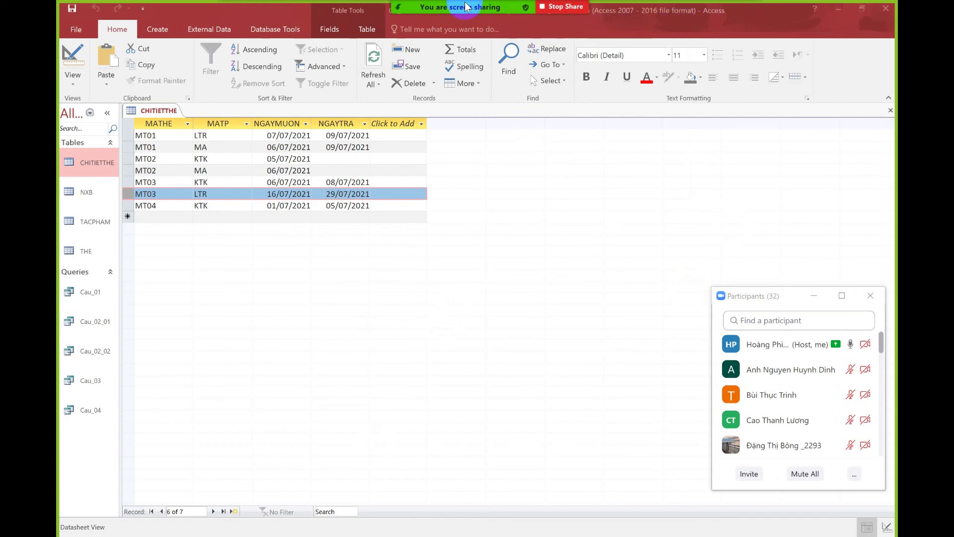
# - Open the Zoom meeting Chat window from the More menu
pyautogui.moveTo(467, 7)
pyautogui.click(743, 15)
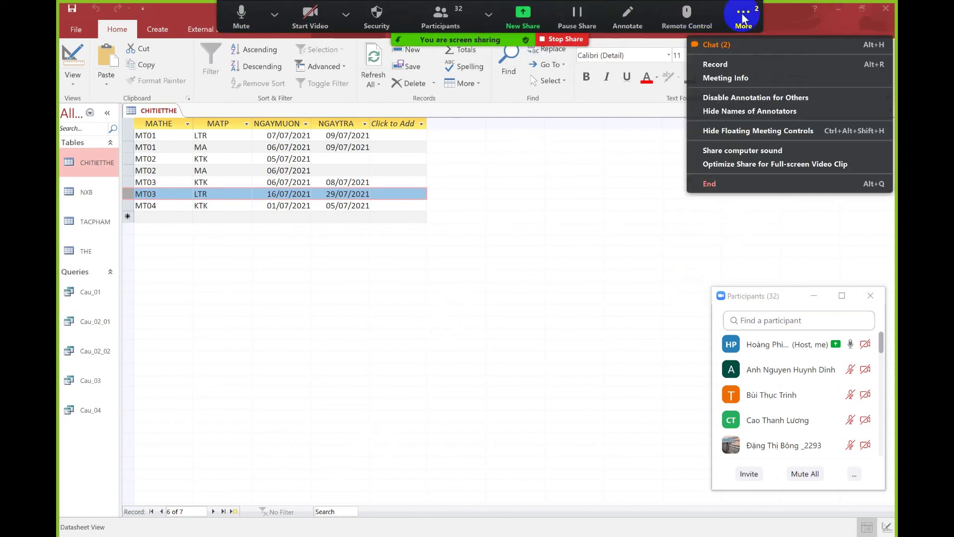
pyautogui.click(732, 46)
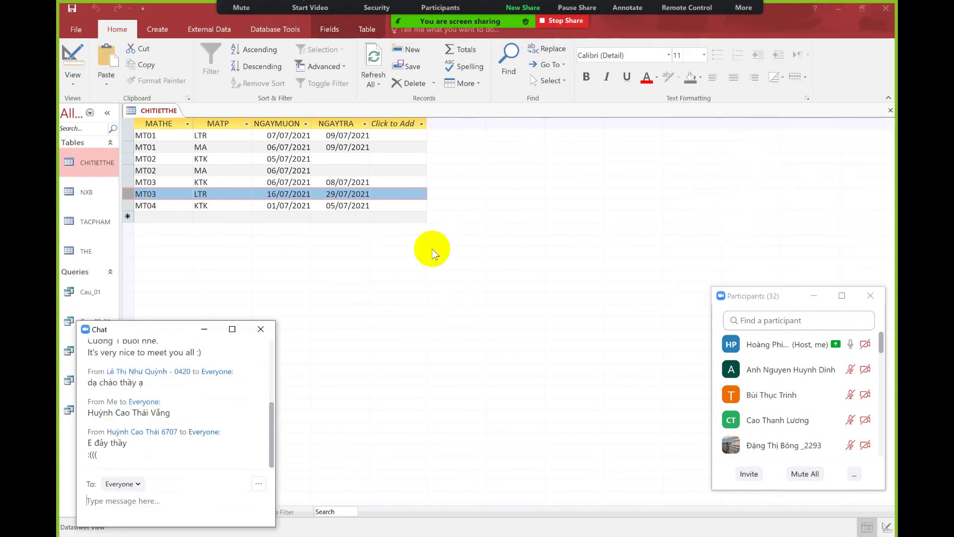
pyautogui.moveTo(505, 7)
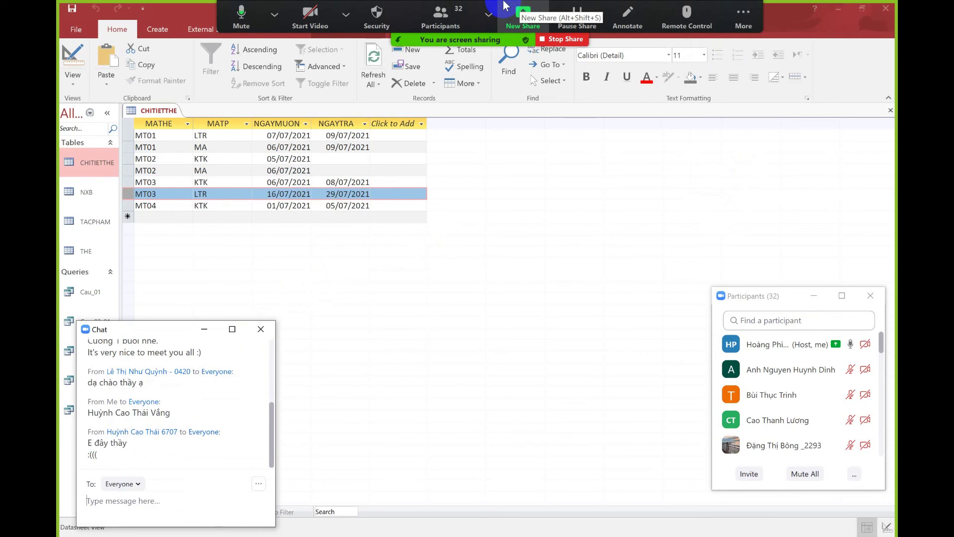
pyautogui.click(141, 508)
pyautogui.write('Anh')
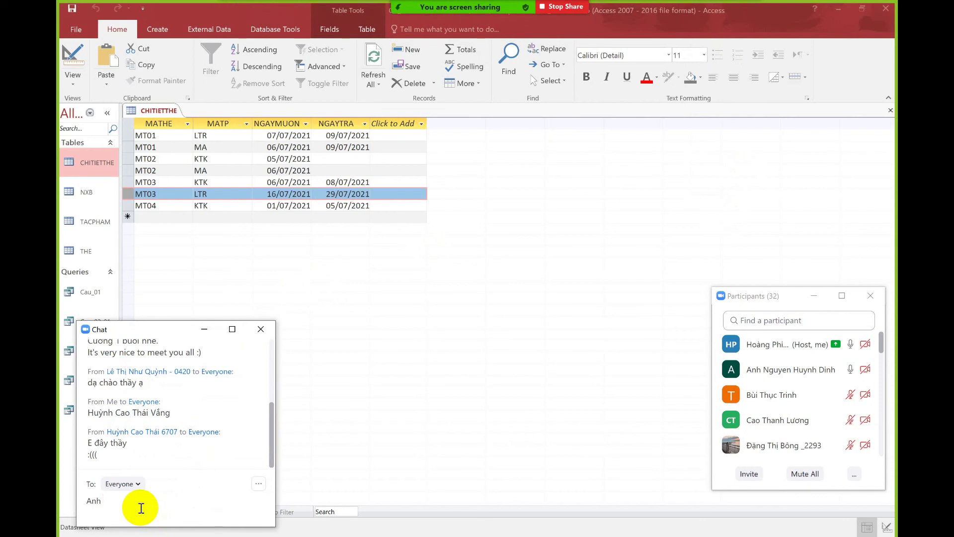
pyautogui.press('BackSpace')
pyautogui.press('BackSpace')
pyautogui.press('BackSpace')
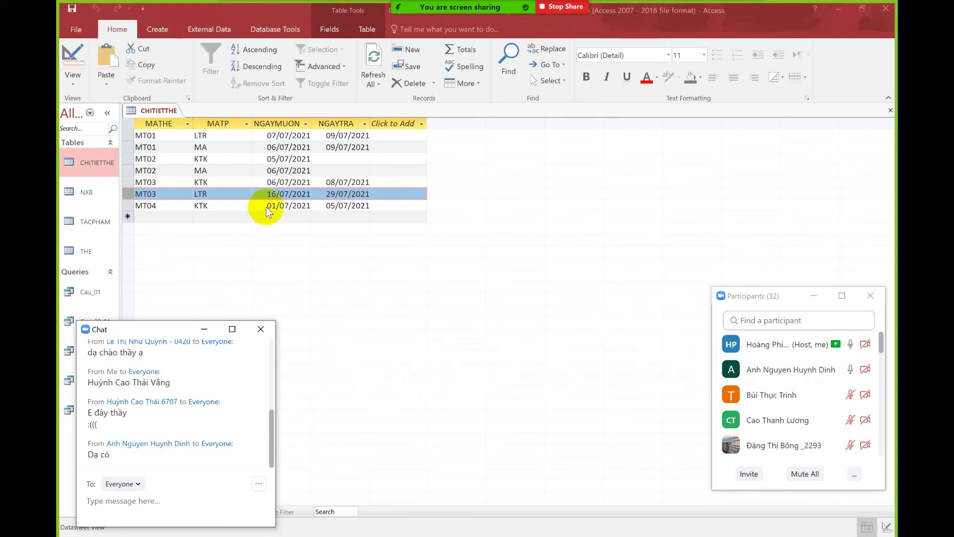
pyautogui.rightClick(159, 112)
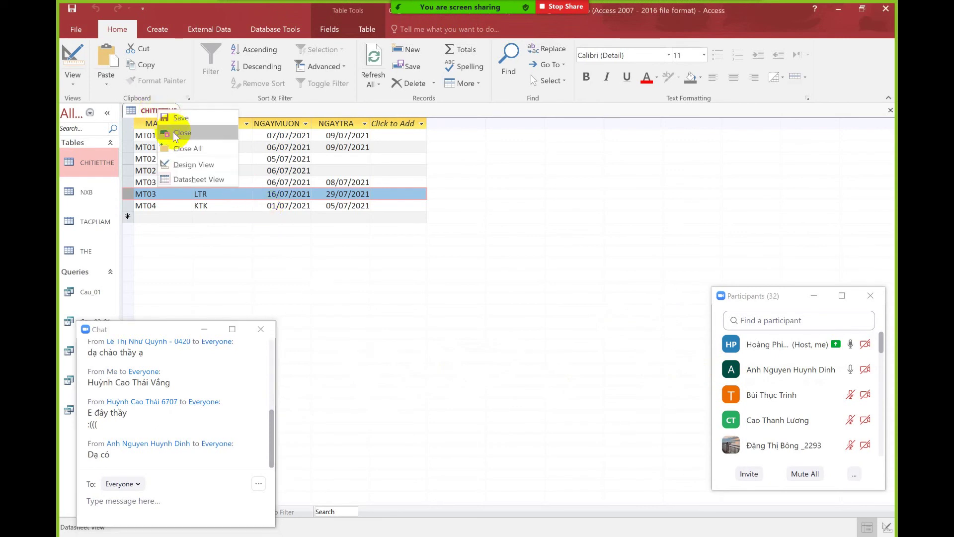
# - Close the CHITIETTHE table and show the Create tab commands in Access
pyautogui.click(180, 133)
pyautogui.click(156, 33)
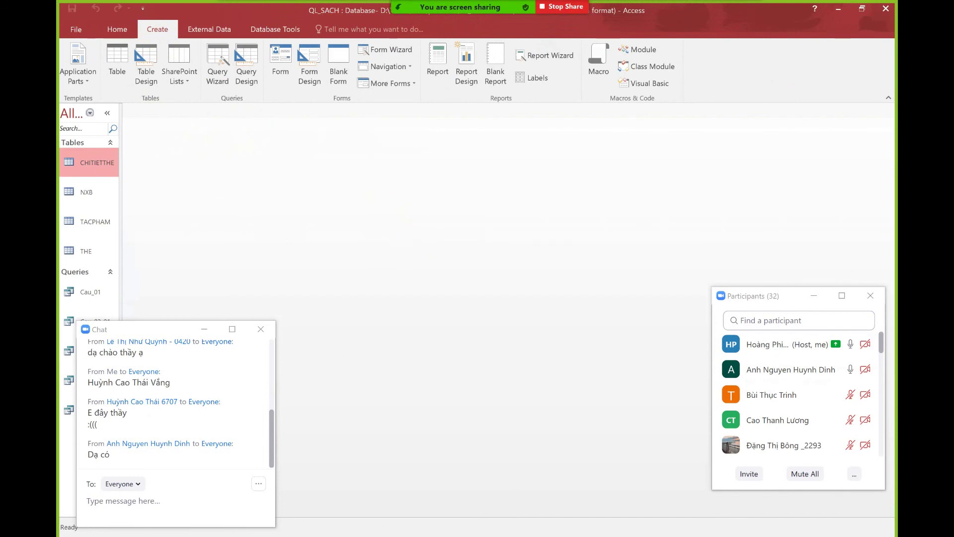
pyautogui.click(372, 536)
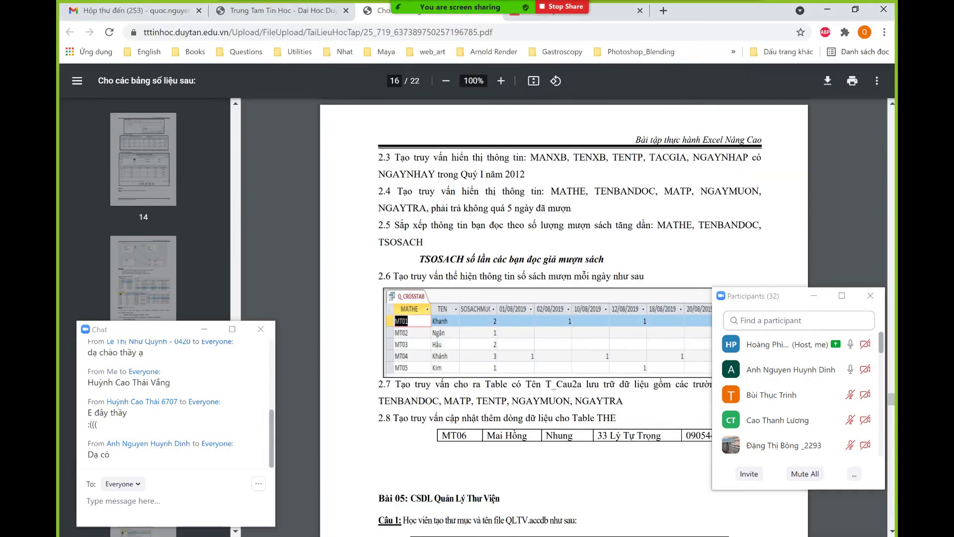
pyautogui.hotkey('alt', 'Tab')
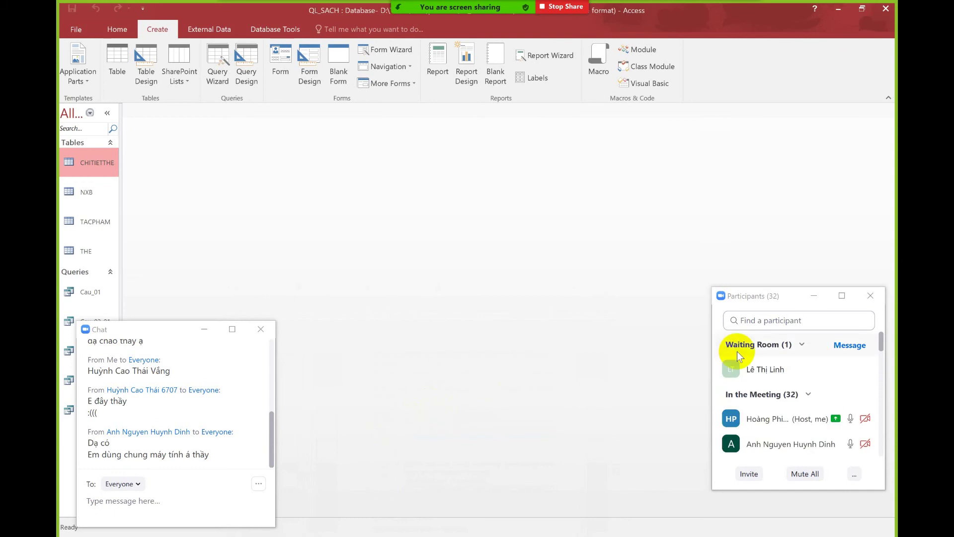
# - Admit the waiting participant into the meeting and mute an attendee
pyautogui.click(803, 369)
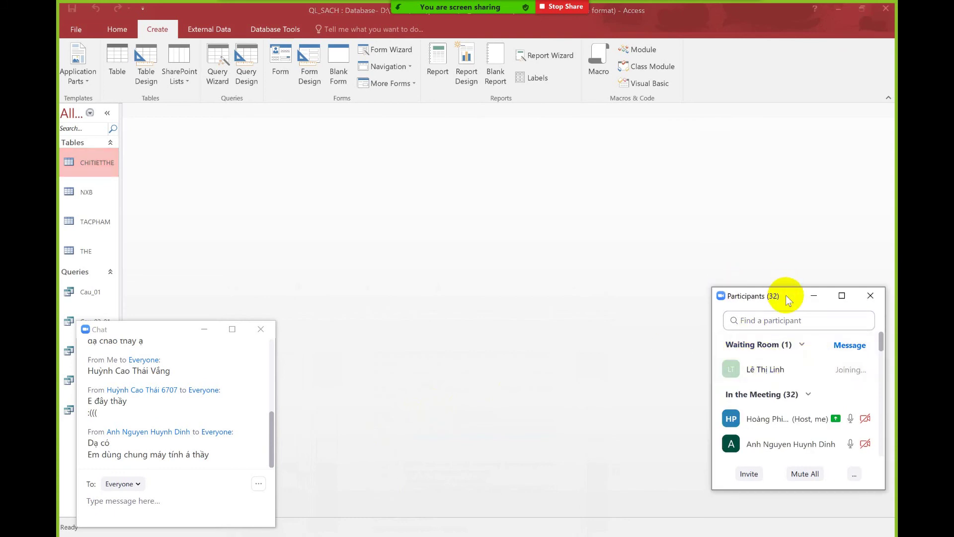
pyautogui.moveTo(835, 423)
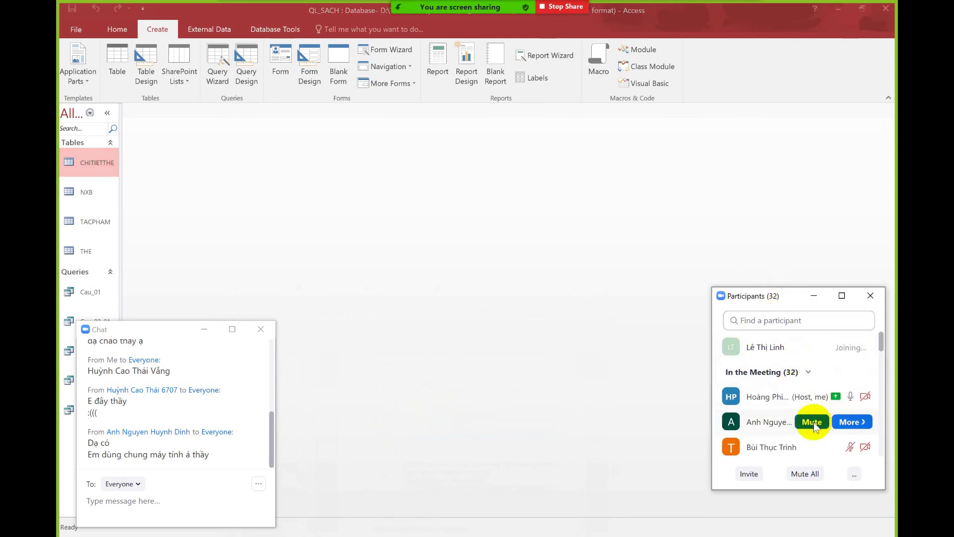
pyautogui.click(813, 399)
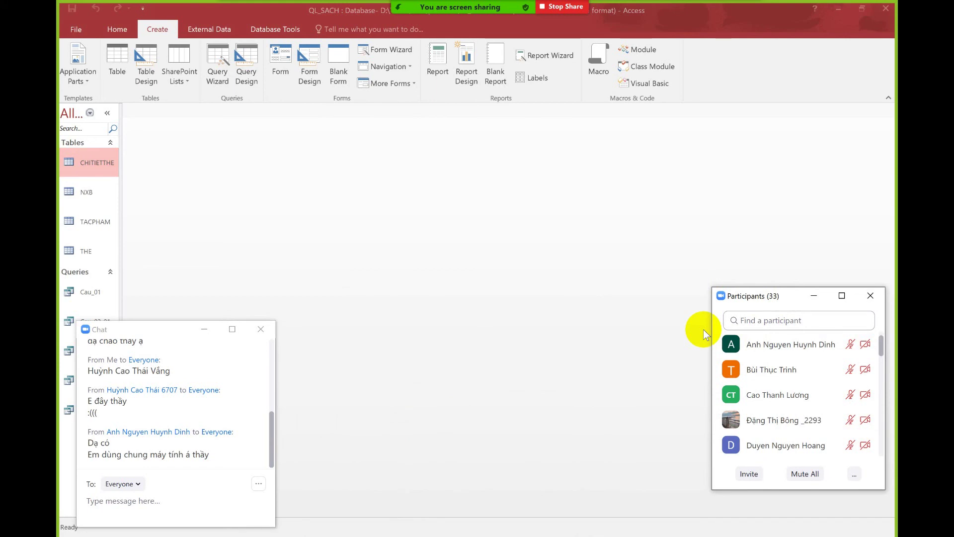
# - Post a Zoom chat message with a student's name followed by 'Vắng' marking them absent
pyautogui.click(157, 499)
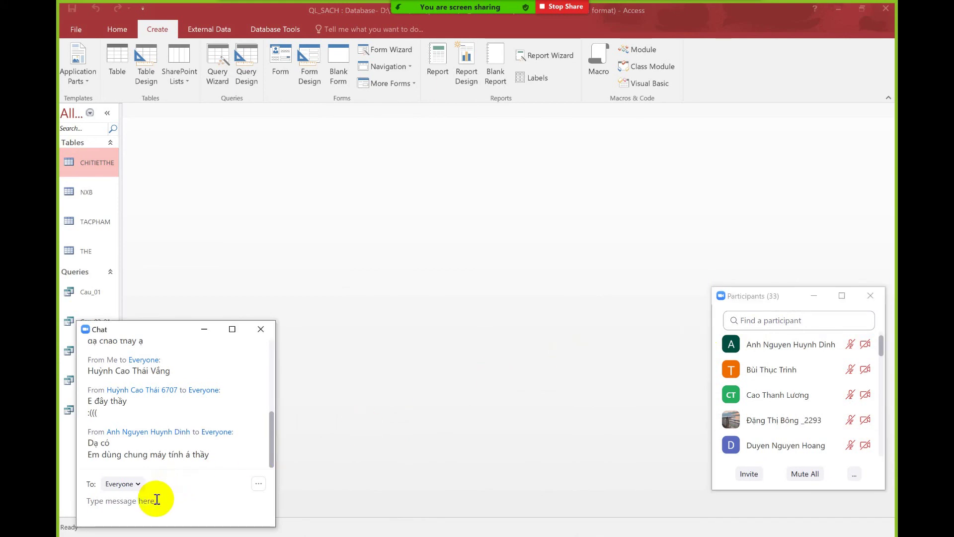
pyautogui.press('Return')
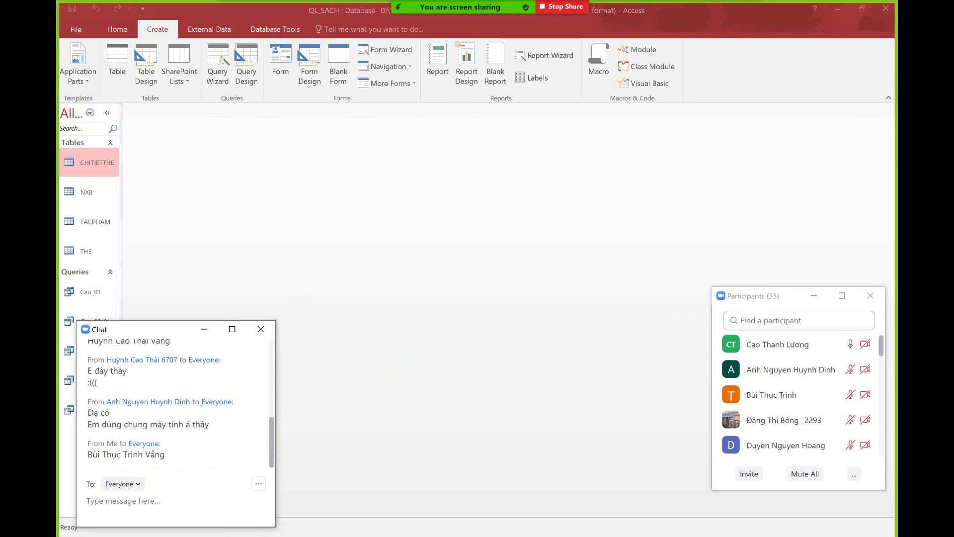
pyautogui.hotkey('alt', 'Tab')
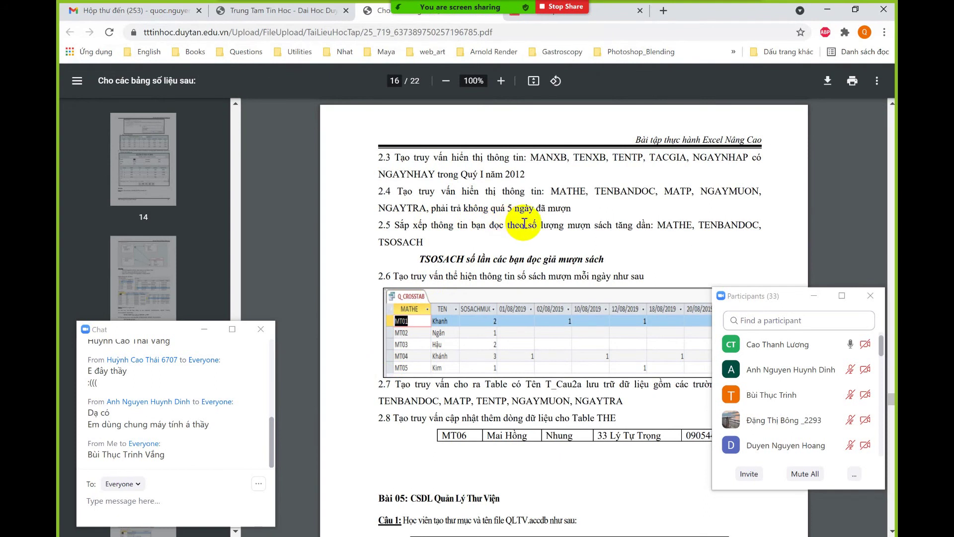
# - Select exercise 2.5's text in the PDF through the TSOSACH line
pyautogui.moveTo(395, 225); pyautogui.dragTo(607, 251)
pyautogui.click(586, 256)
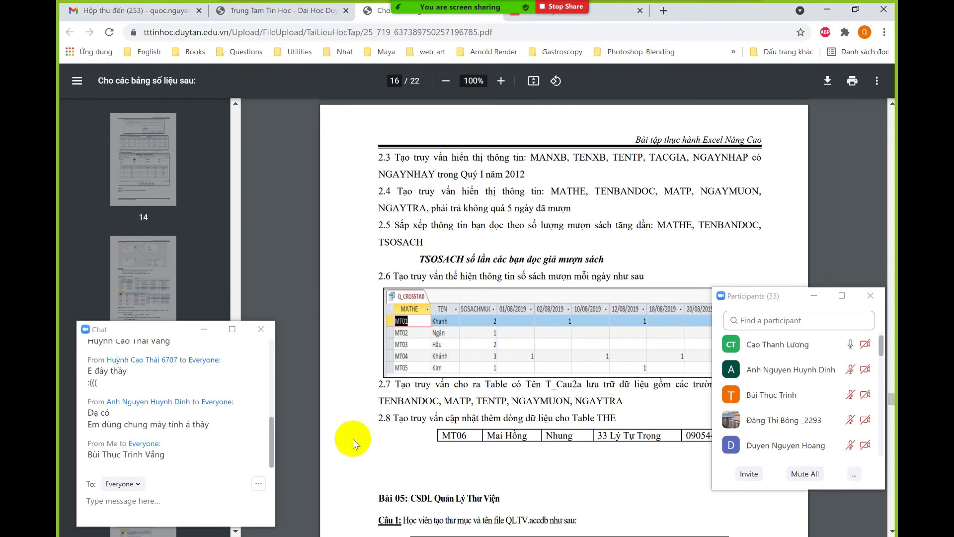
pyautogui.moveTo(312, 536)
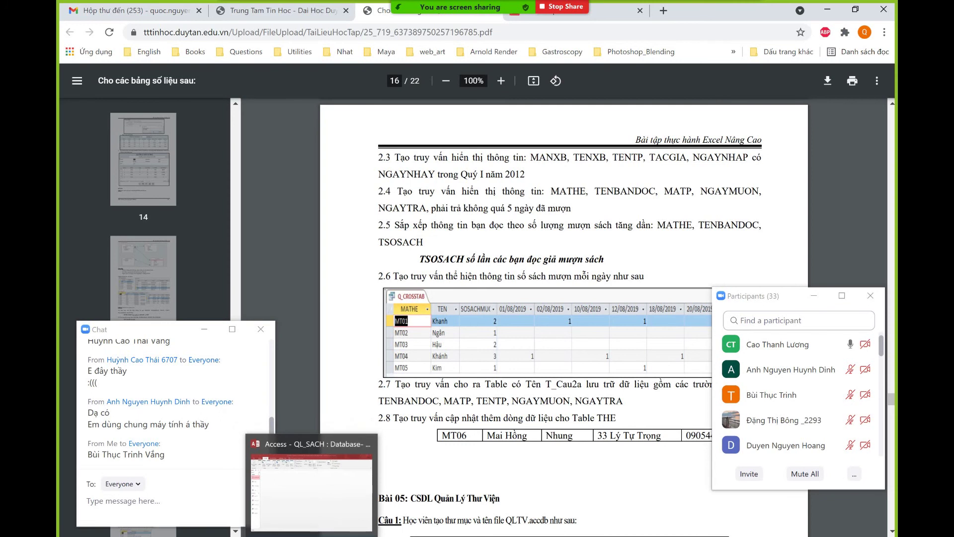
# - Create a design-view query with the CHITIETTHE, NXB, TACPHAM and THE tables
pyautogui.click(311, 485)
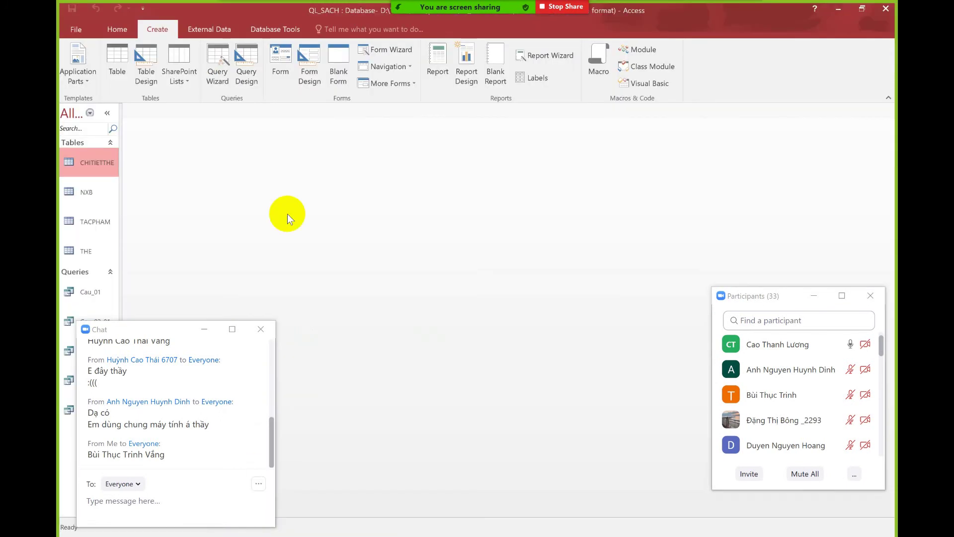
pyautogui.click(249, 70)
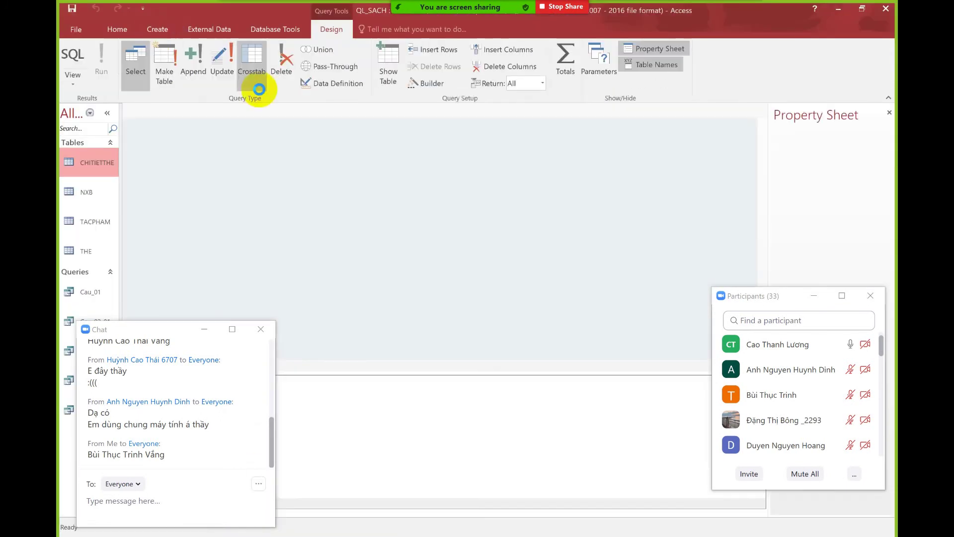
pyautogui.moveTo(400, 284); pyautogui.dragTo(407, 299)
pyautogui.keyDown('ctrl'); pyautogui.click(394, 277); pyautogui.keyUp('ctrl')
pyautogui.click(497, 521)
pyautogui.click(547, 521)
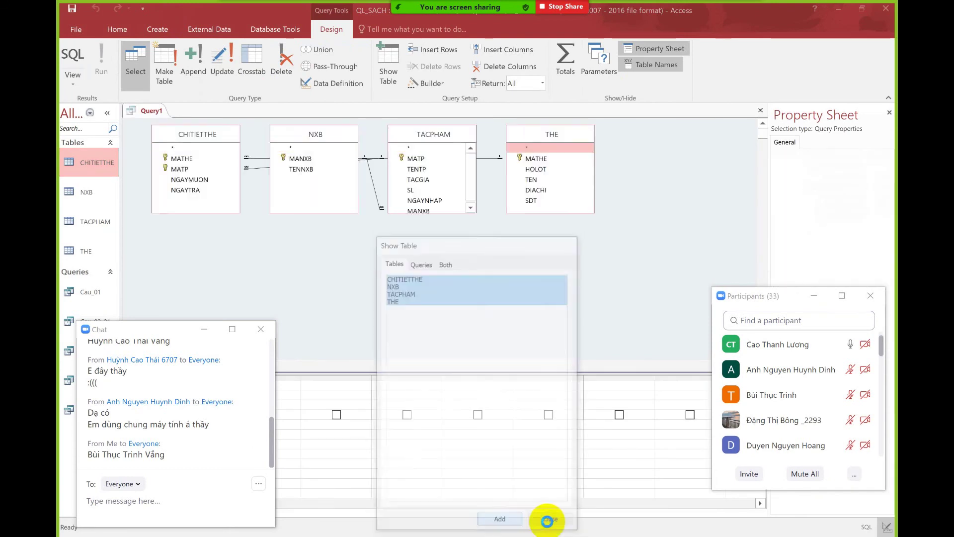
# - Nudge the Zoom chat window left, glance at the slides, and minimize the chat
pyautogui.click(171, 329)
pyautogui.moveTo(171, 328); pyautogui.dragTo(156, 331)
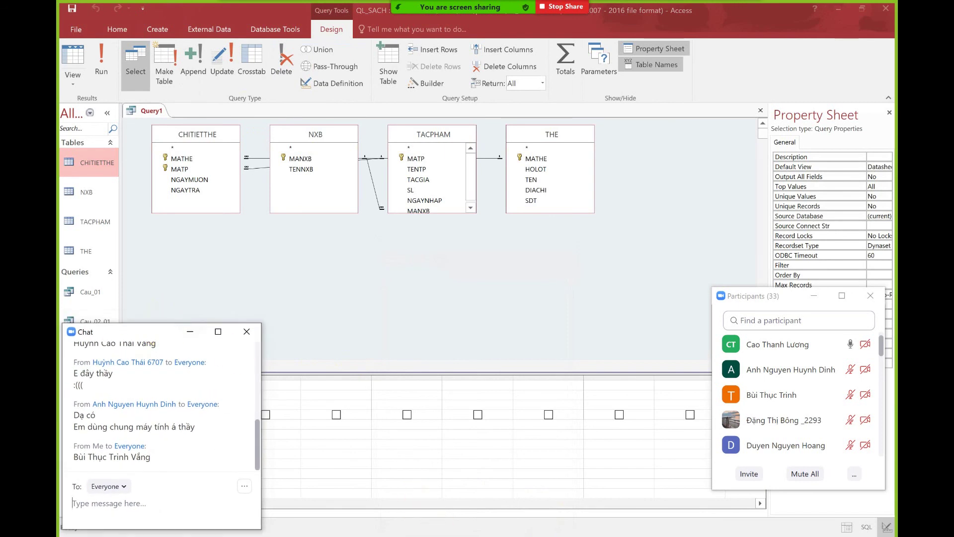
pyautogui.hotkey('alt', 'Tab')
pyautogui.hotkey('alt', 'Tab')
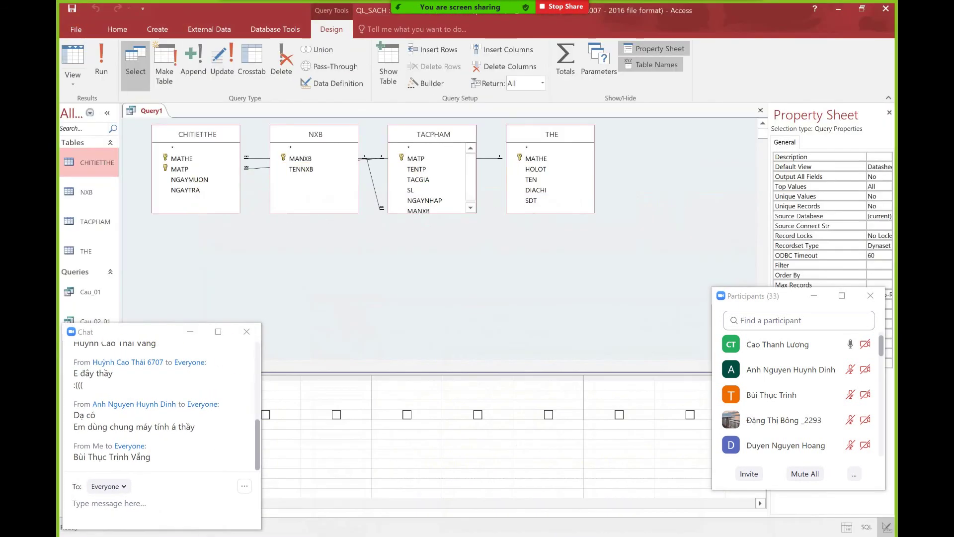
pyautogui.hotkey('alt', 'Tab')
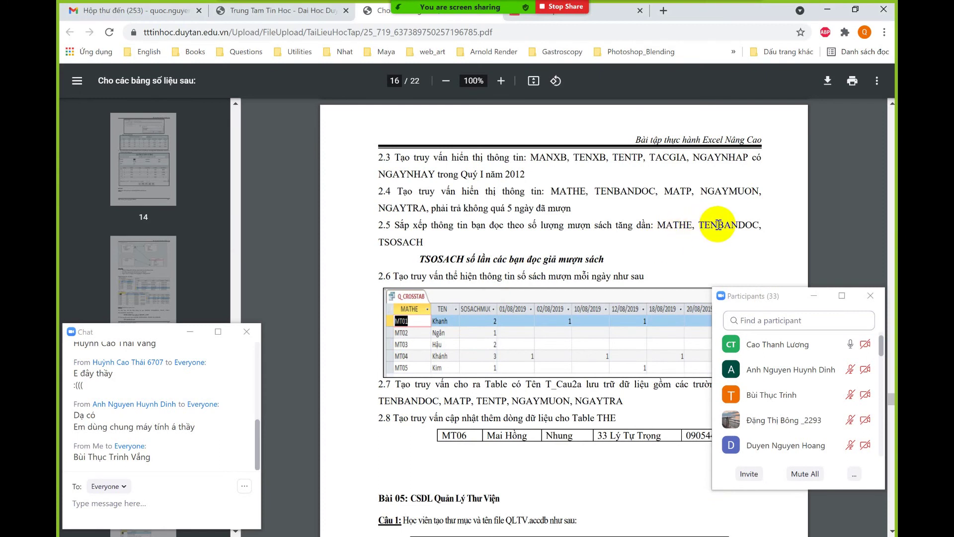
pyautogui.hotkey('alt', 'Tab')
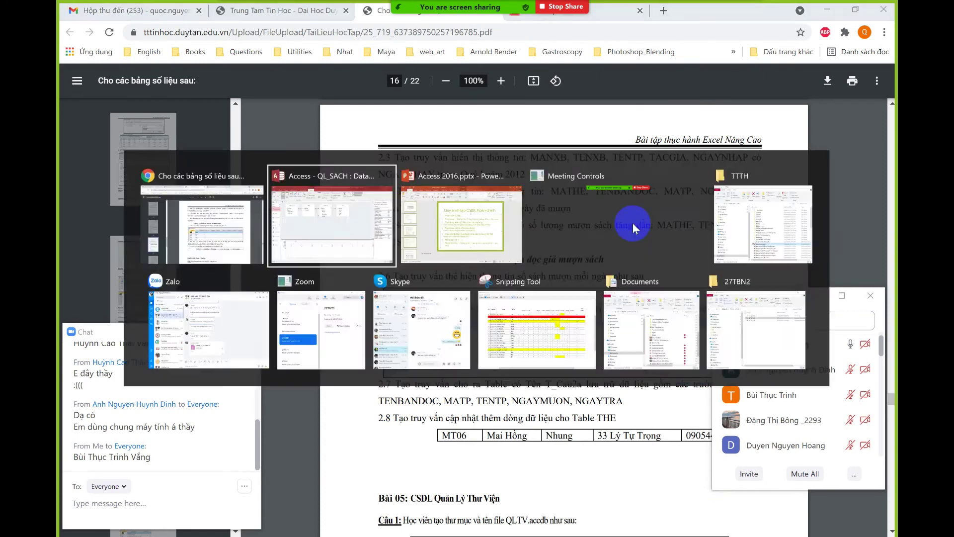
pyautogui.click(188, 332)
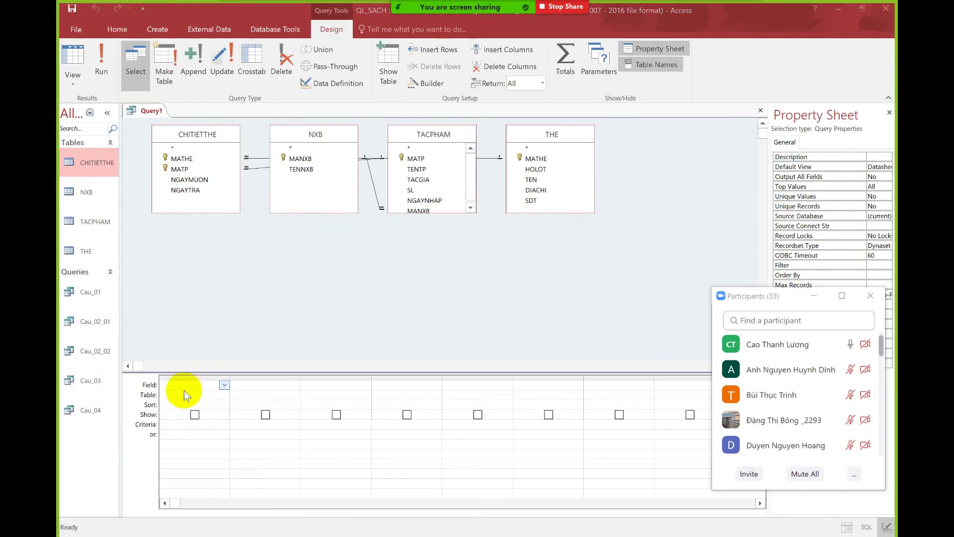
# - Add MATHE, HOLOT and TEN from the THE table to the query grid
pyautogui.click(535, 162)
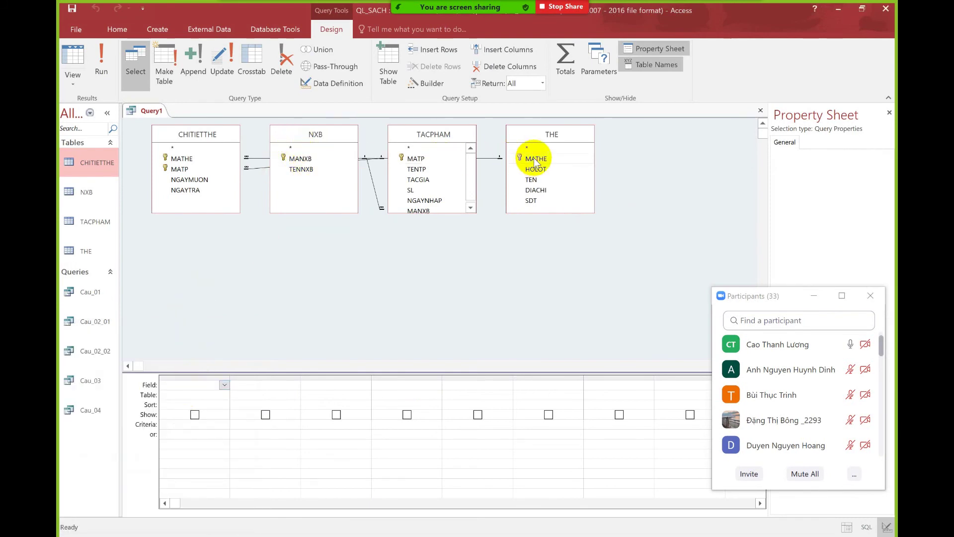
pyautogui.click(561, 162)
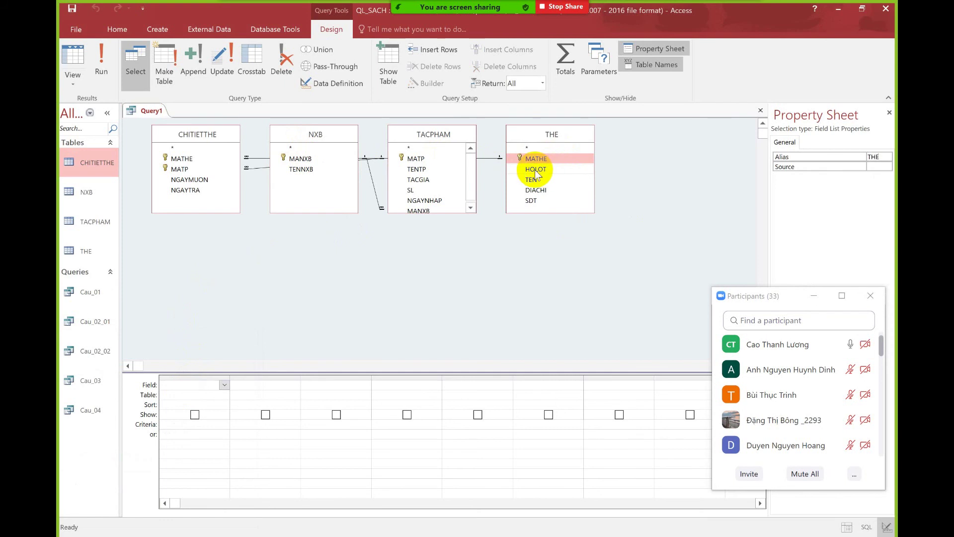
pyautogui.click(537, 162)
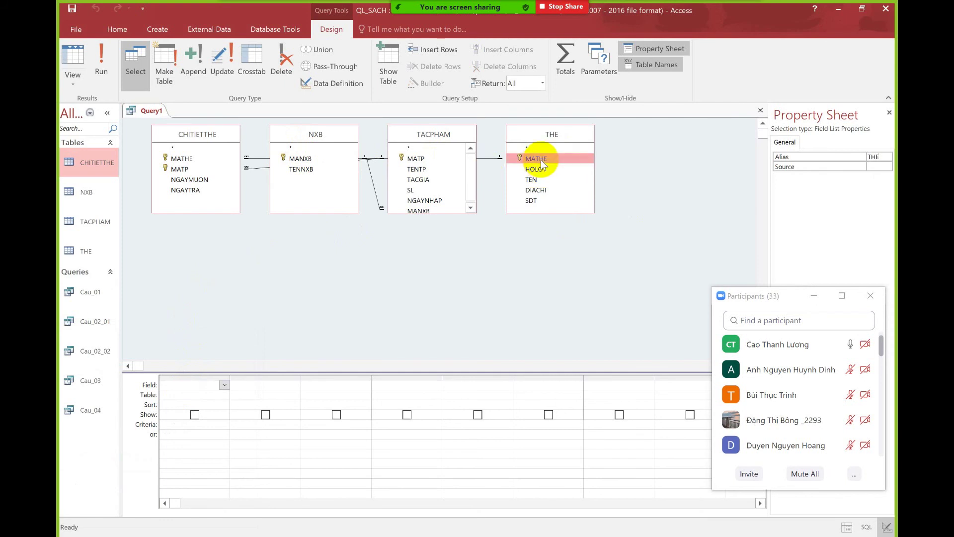
pyautogui.doubleClick(537, 159)
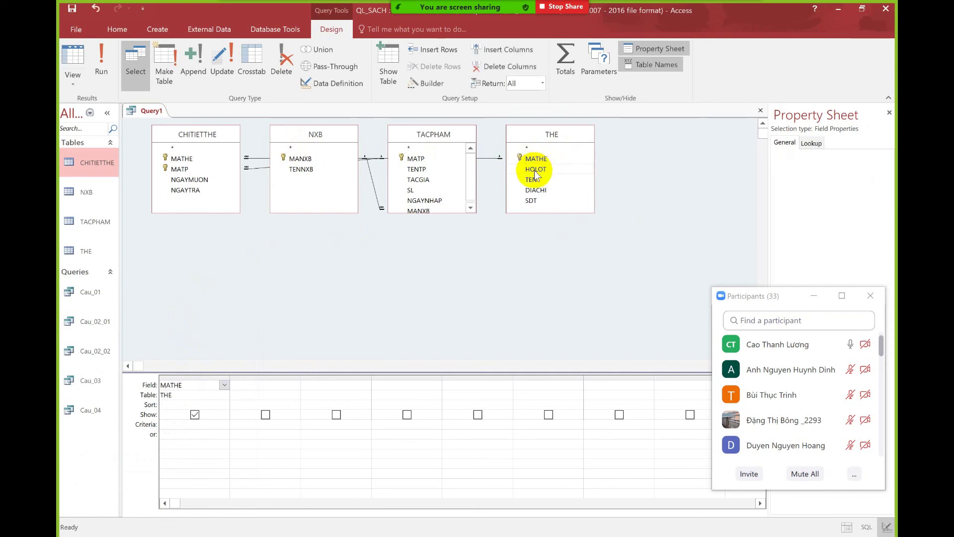
pyautogui.doubleClick(535, 169)
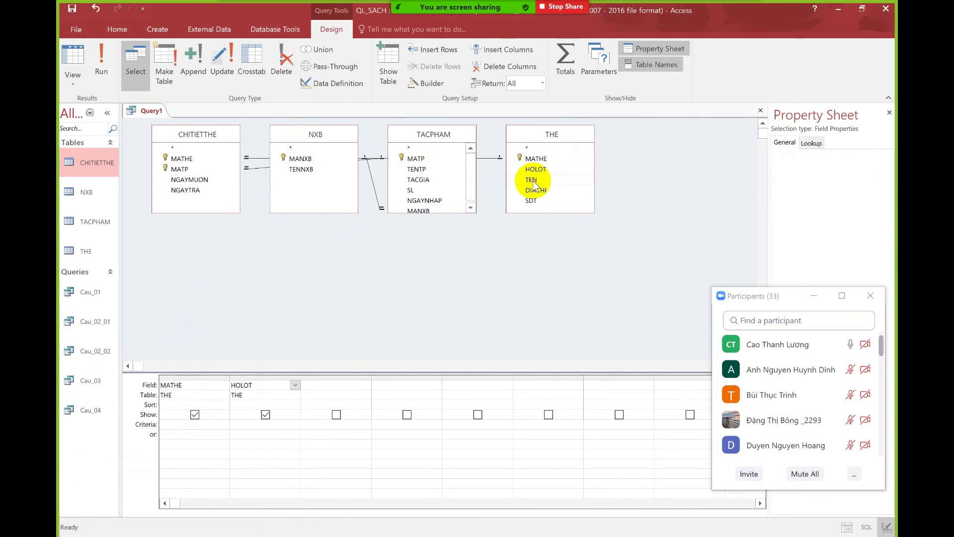
pyautogui.doubleClick(533, 180)
pyautogui.click(419, 385)
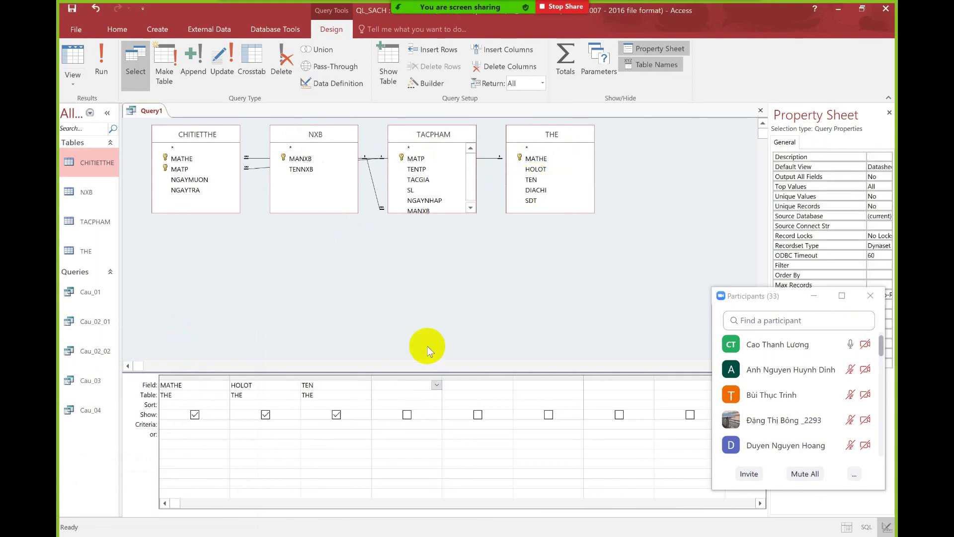
pyautogui.hotkey('alt', 'Tab')
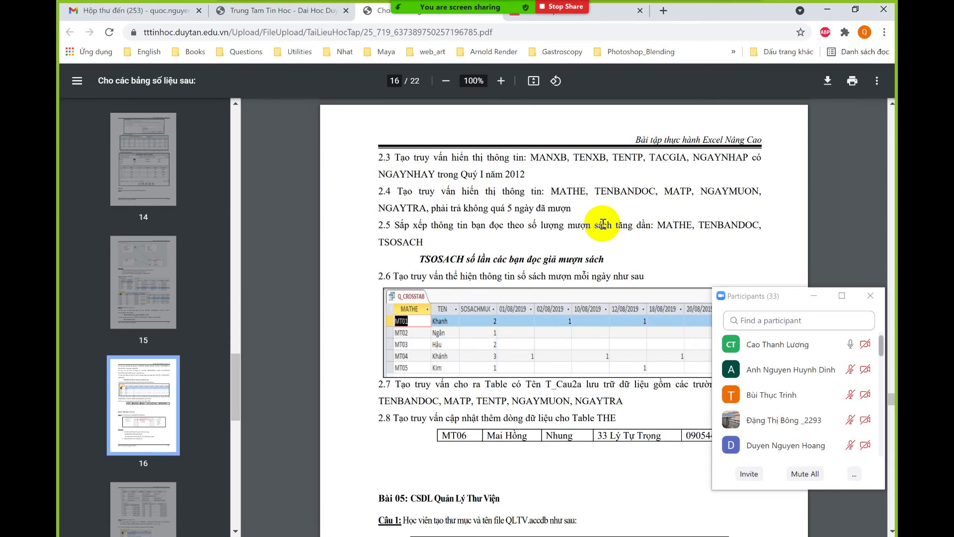
# - Return from the exercise PDF to the Access query design
pyautogui.hotkey('alt', 'Tab')
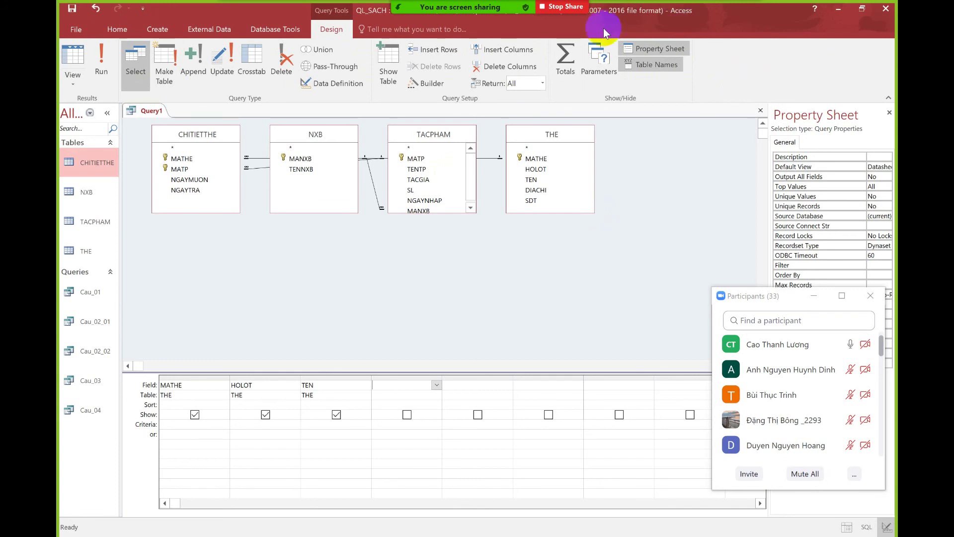
# - Add the Totals row so MATHE, HOLOT and TEN are set to Group By, then check the Zoom chat
pyautogui.click(561, 66)
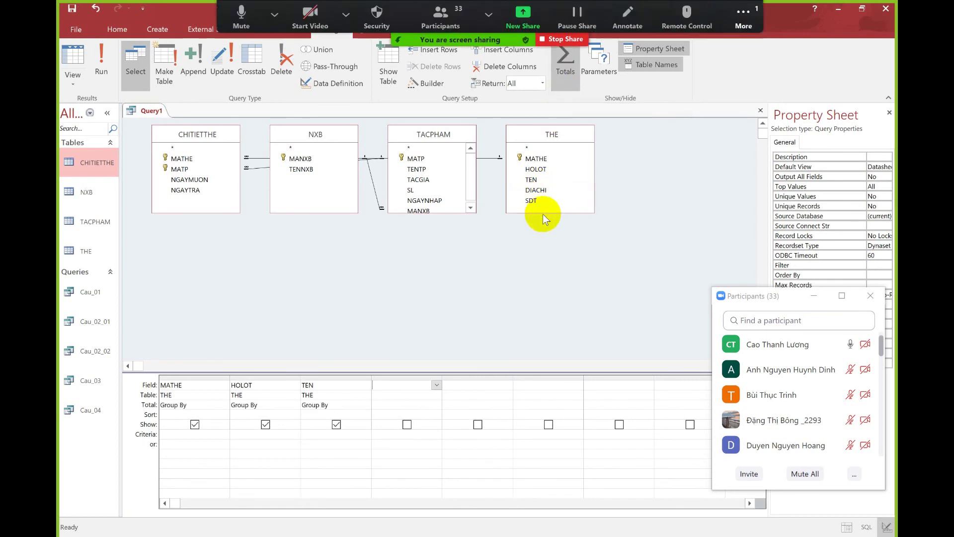
pyautogui.click(743, 19)
pyautogui.click(740, 44)
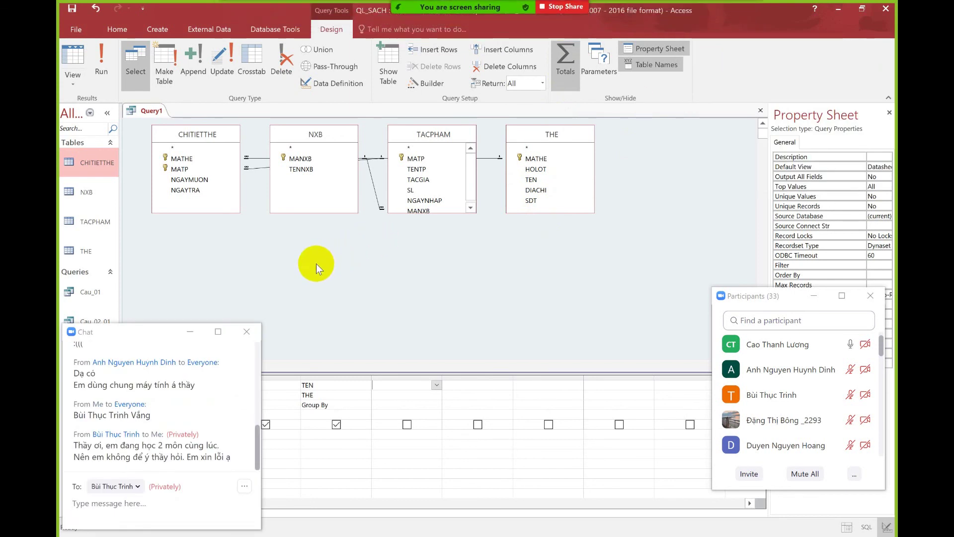
pyautogui.click(192, 332)
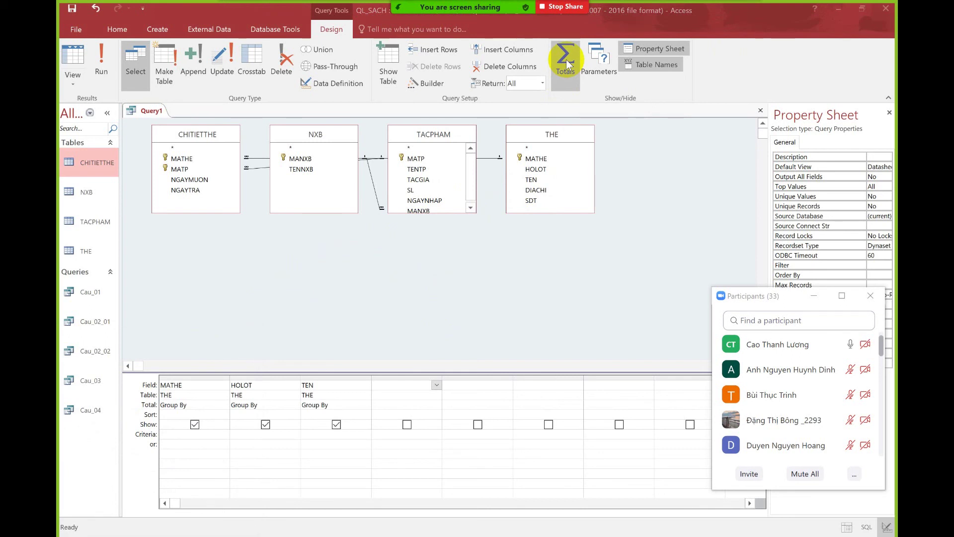
# - Reposition the CHITIETTHE field list and add its NGAYMUON field to the grid
pyautogui.click(569, 55)
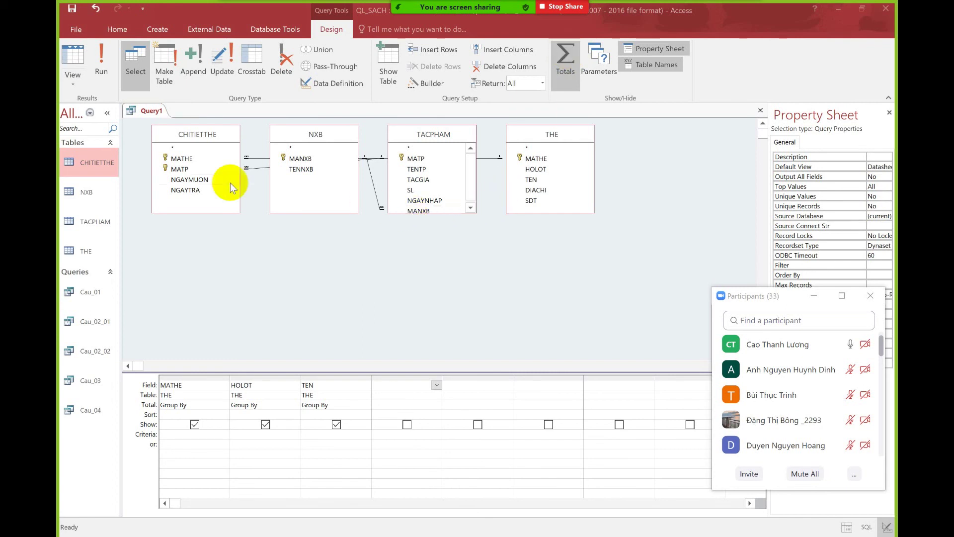
pyautogui.moveTo(199, 134)
pyautogui.mouseDown()
pyautogui.moveTo(206, 130)
pyautogui.moveTo(207, 142)
pyautogui.mouseUp()
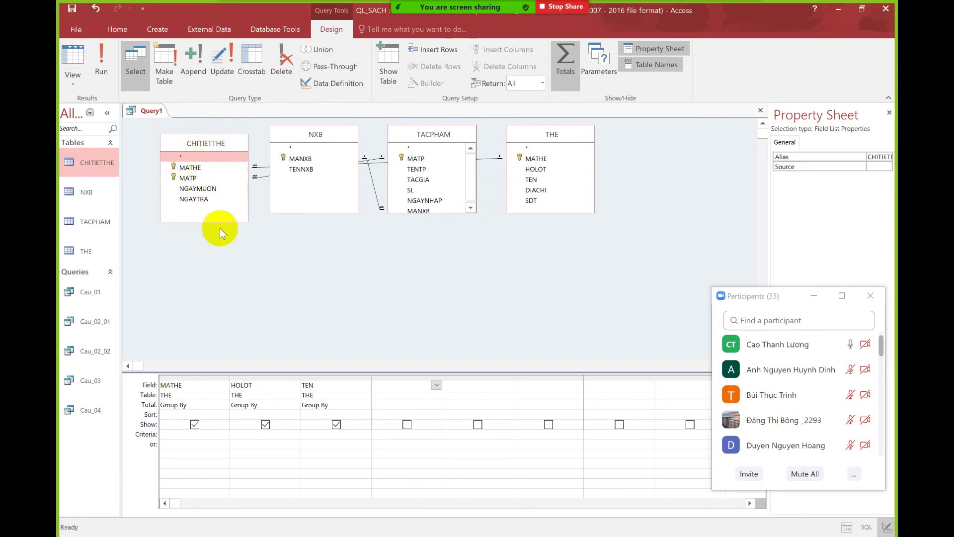
pyautogui.click(212, 143)
pyautogui.moveTo(212, 143); pyautogui.dragTo(215, 155)
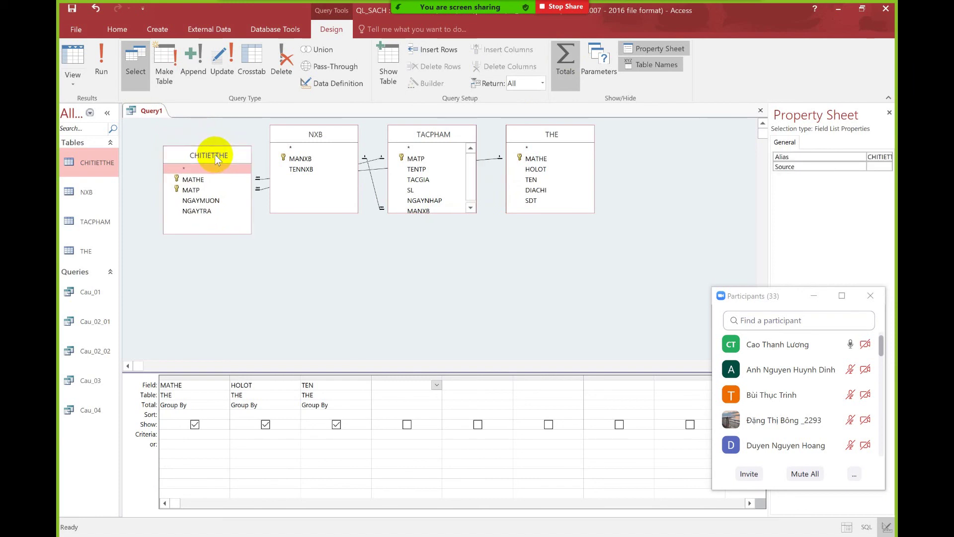
pyautogui.click(204, 206)
pyautogui.doubleClick(203, 206)
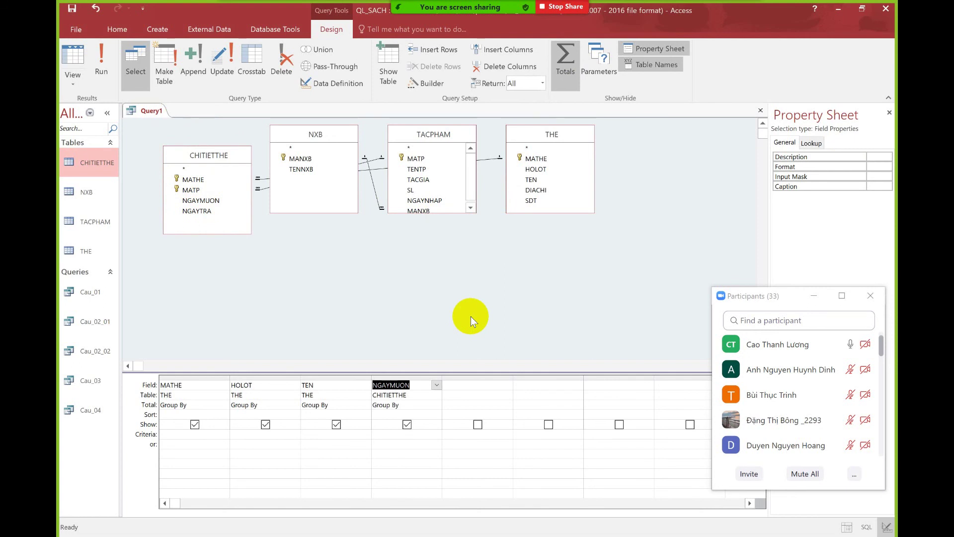
# - Set NGAYMUON's Total cell to Count
pyautogui.click(414, 406)
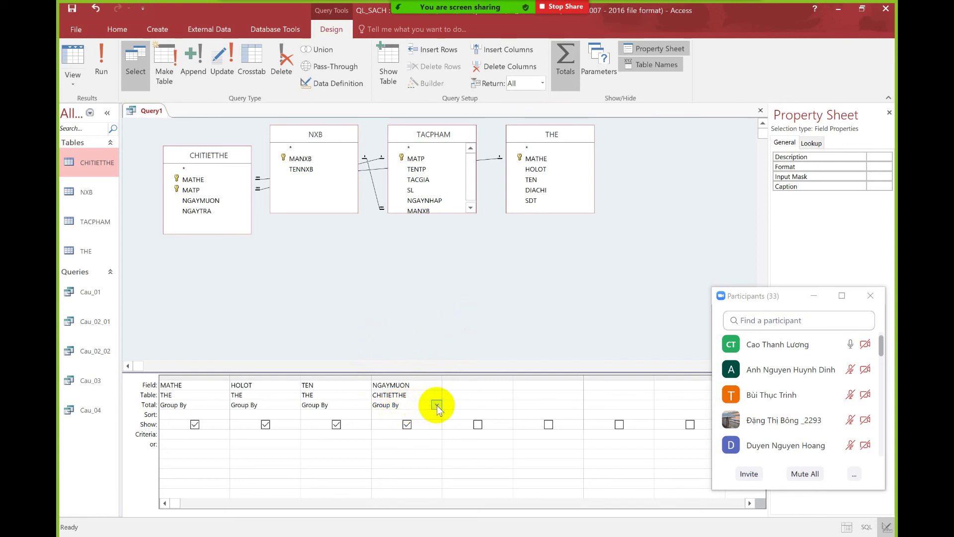
pyautogui.click(437, 404)
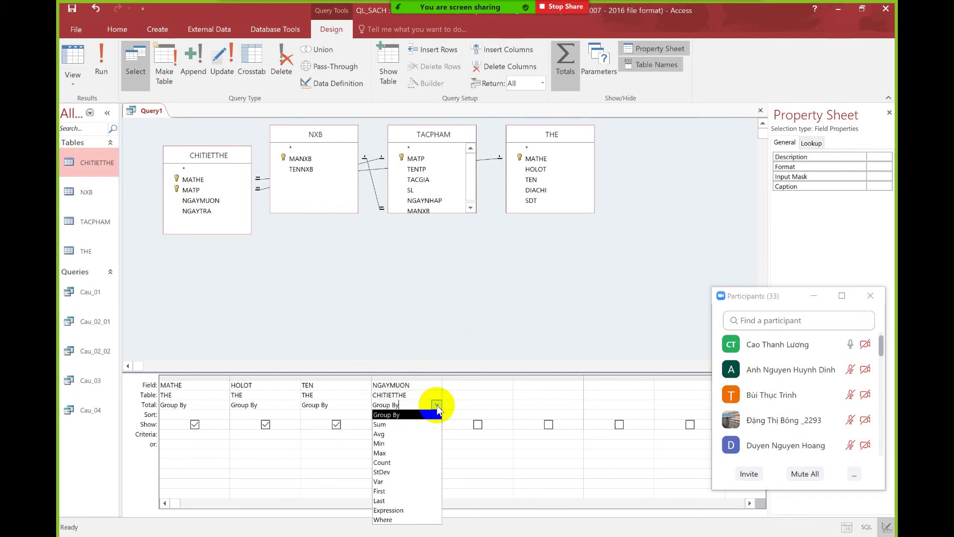
pyautogui.click(389, 462)
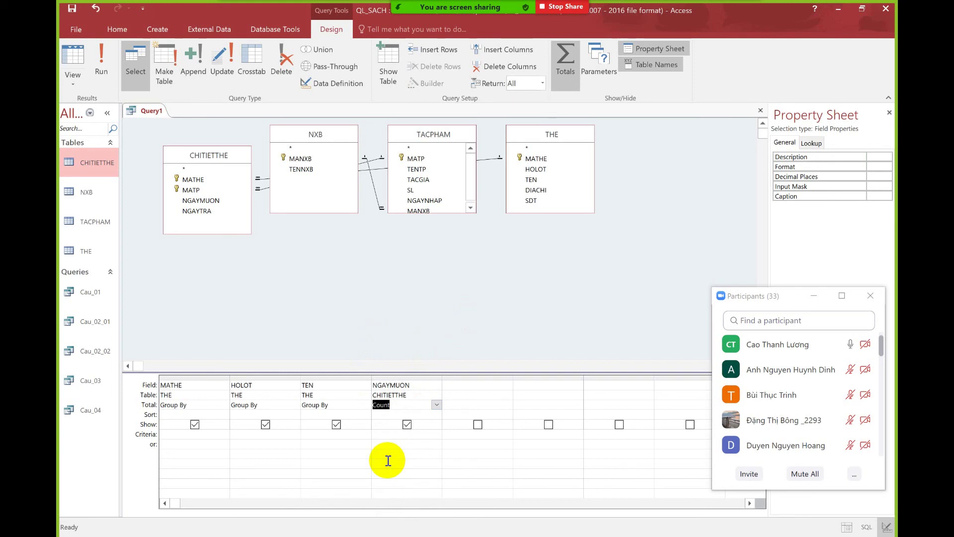
pyautogui.click(189, 383)
pyautogui.click(325, 384)
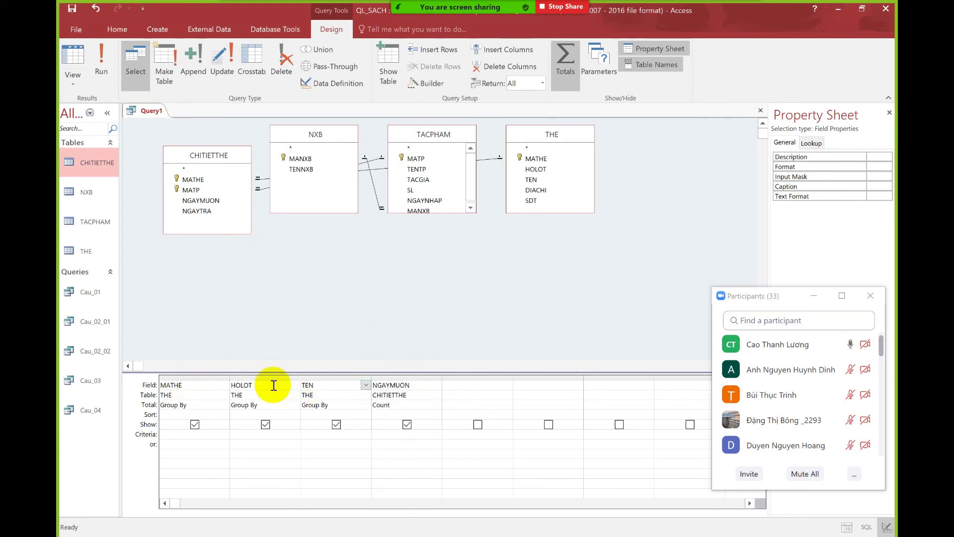
pyautogui.click(414, 385)
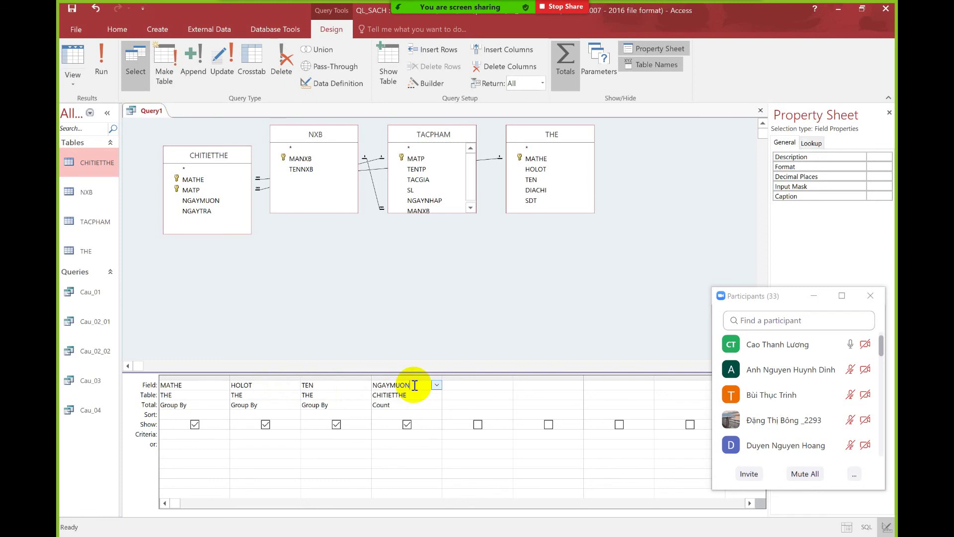
# - Run the query and check borrow counts 2, 2, 2 and 1 for readers MT01–MT04
pyautogui.click(69, 67)
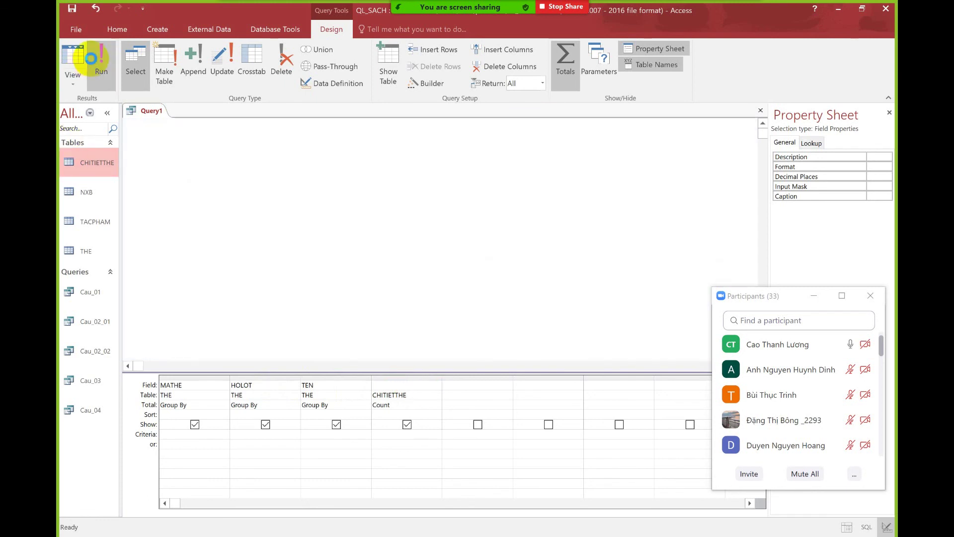
pyautogui.click(350, 136)
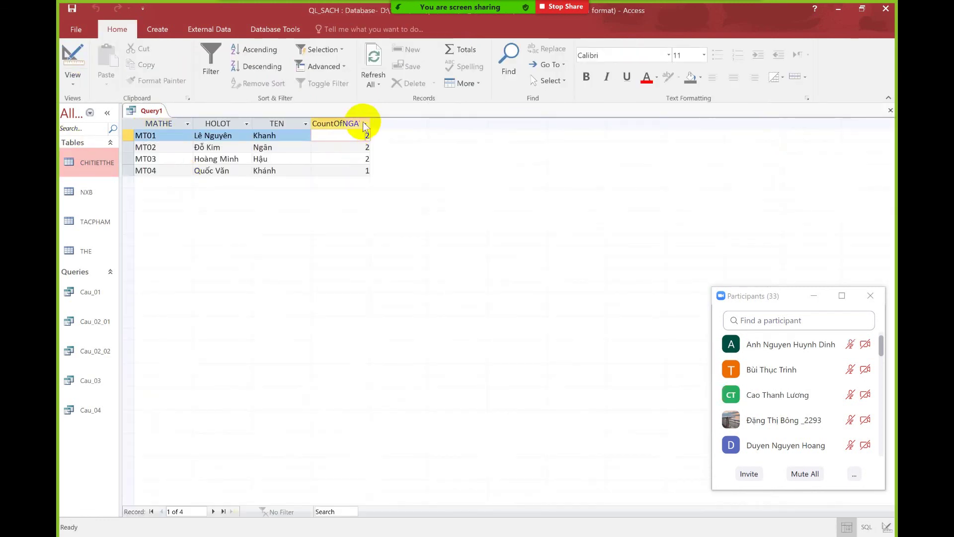
pyautogui.moveTo(370, 123); pyautogui.dragTo(421, 123)
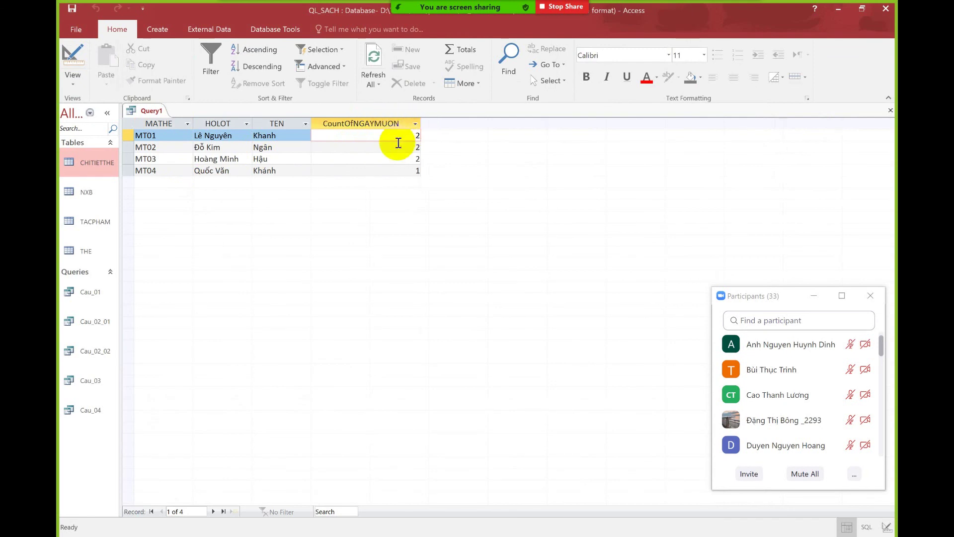
pyautogui.click(164, 138)
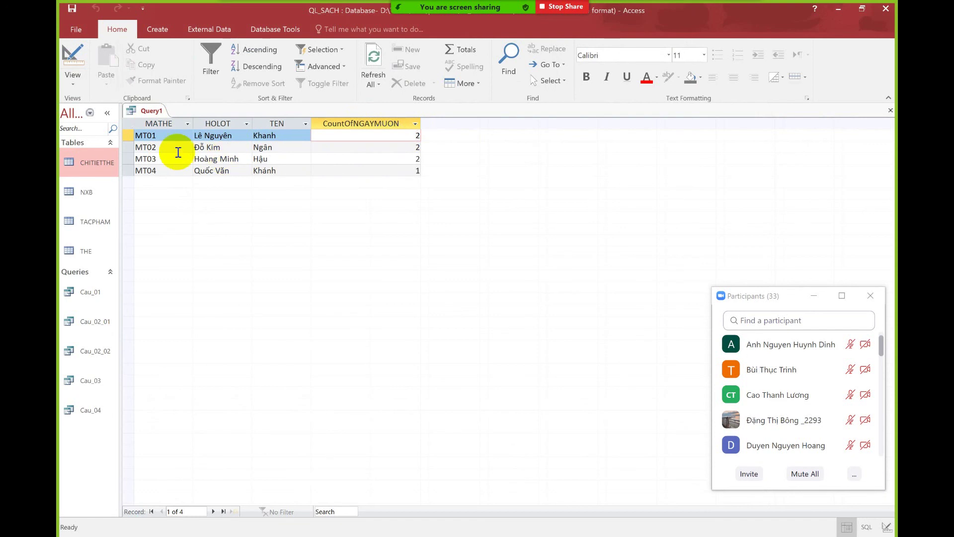
pyautogui.click(160, 148)
pyautogui.click(181, 158)
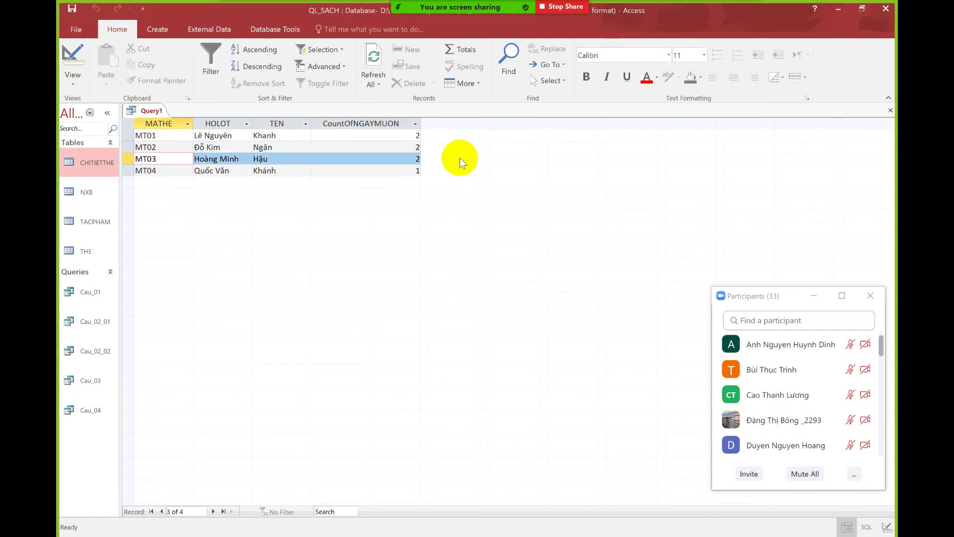
pyautogui.click(392, 158)
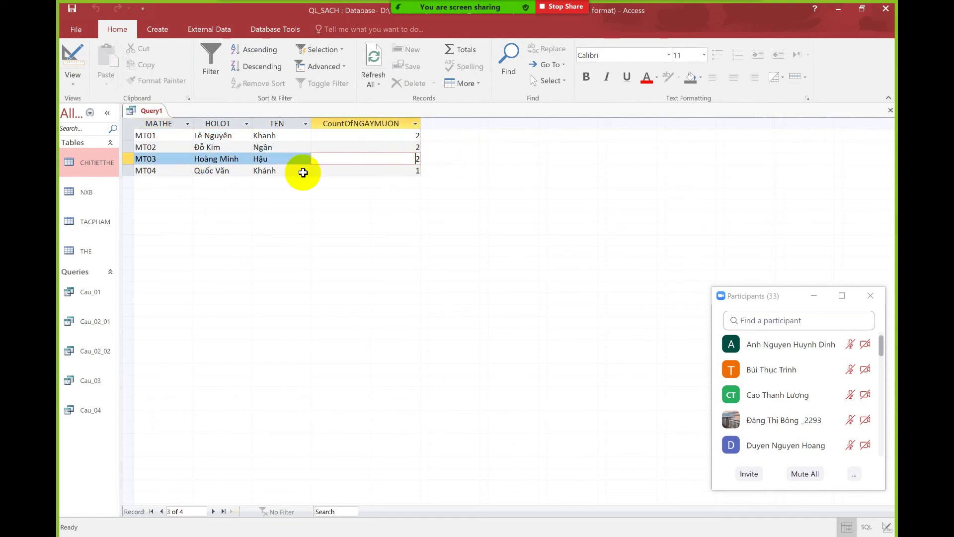
pyautogui.click(173, 171)
pyautogui.click(387, 167)
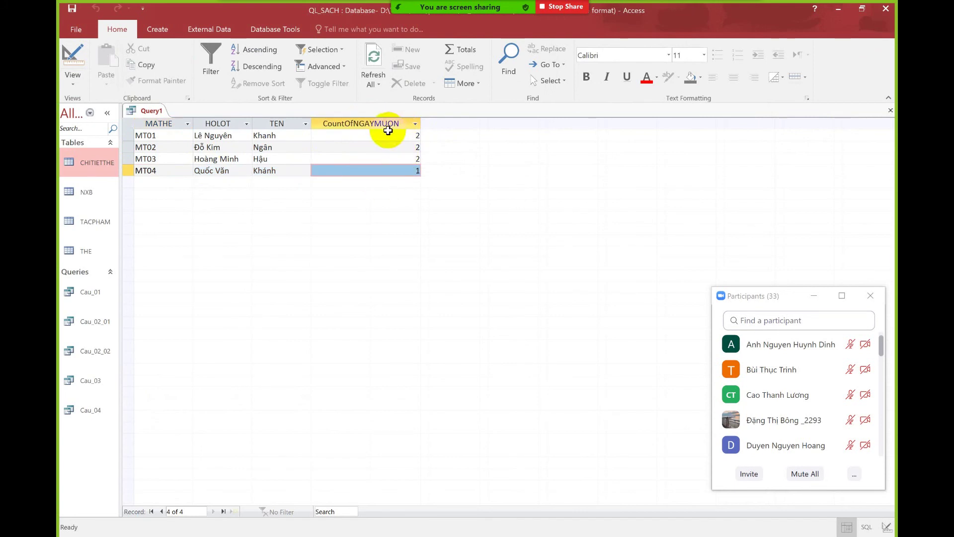
# - Cross-check the MT01–MT04 borrowing records in the CHITIETTHE table
pyautogui.click(101, 170)
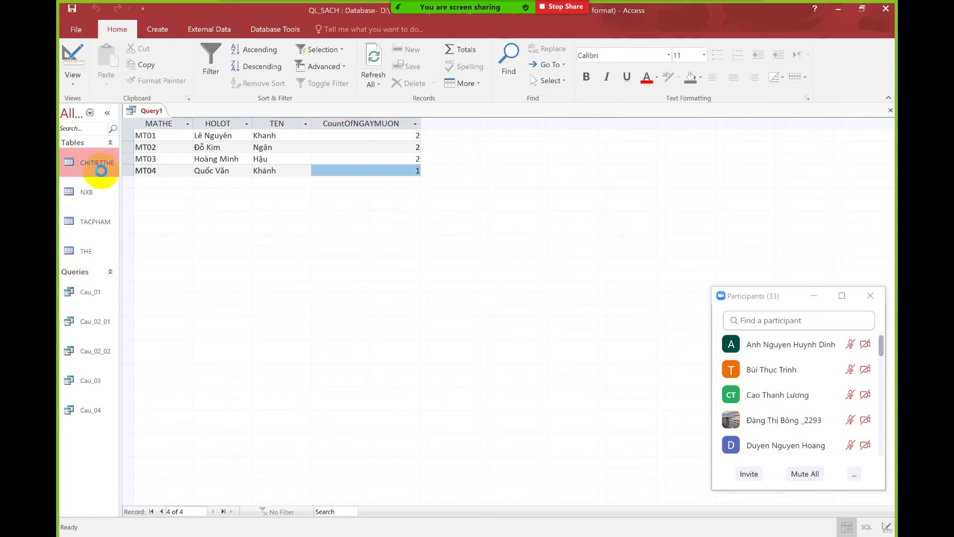
pyautogui.click(164, 147)
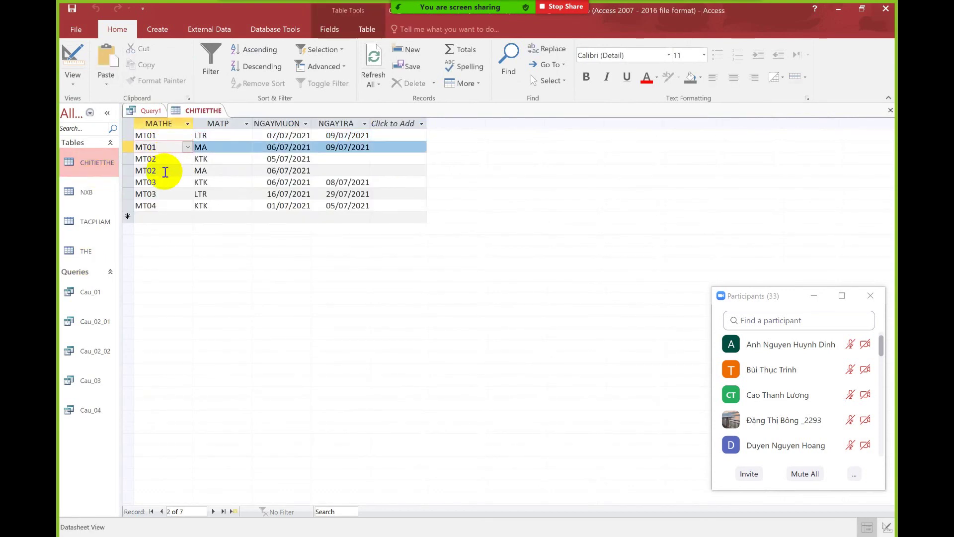
pyautogui.click(165, 171)
pyautogui.click(165, 194)
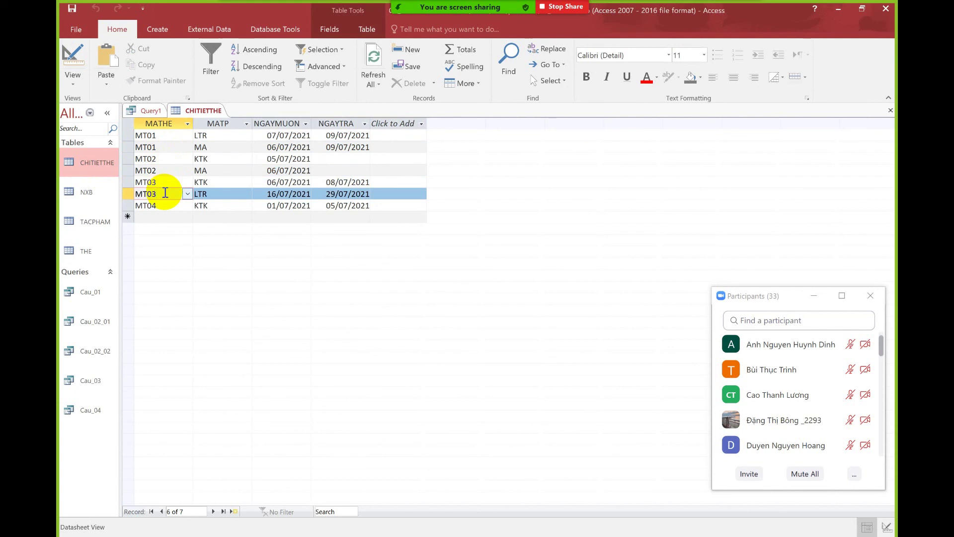
pyautogui.click(163, 205)
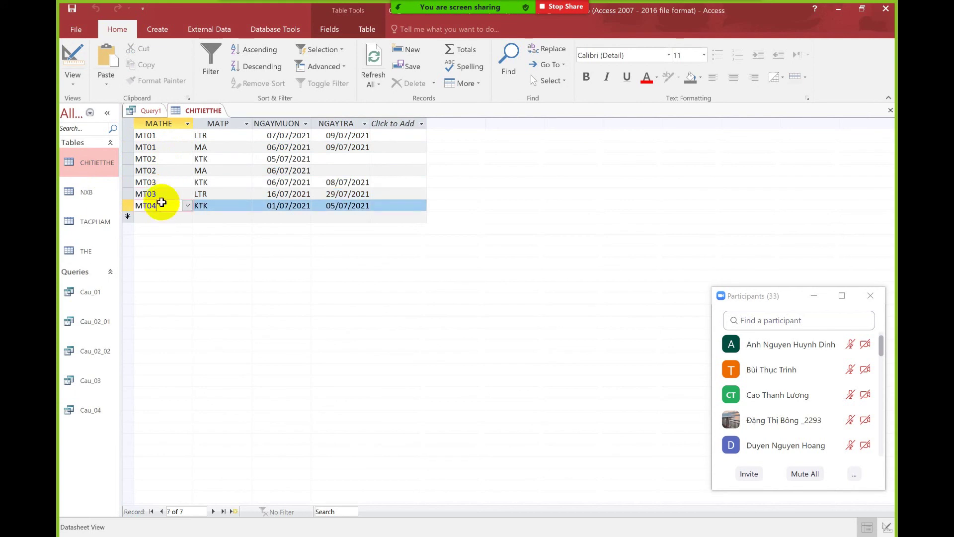
pyautogui.click(147, 111)
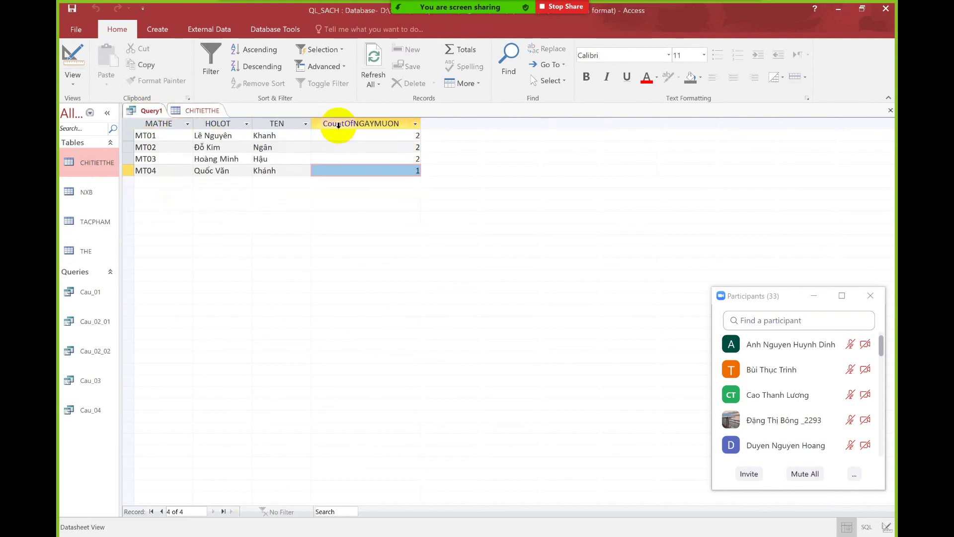
# - Prefix the NGAYMUON count field with 'TSOSACH:' in Query1's design
pyautogui.rightClick(147, 110)
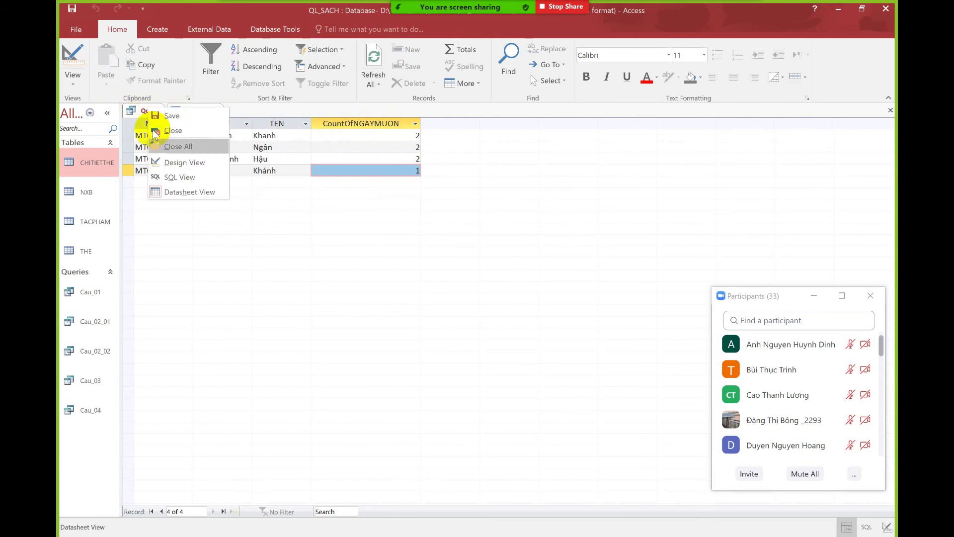
pyautogui.click(185, 161)
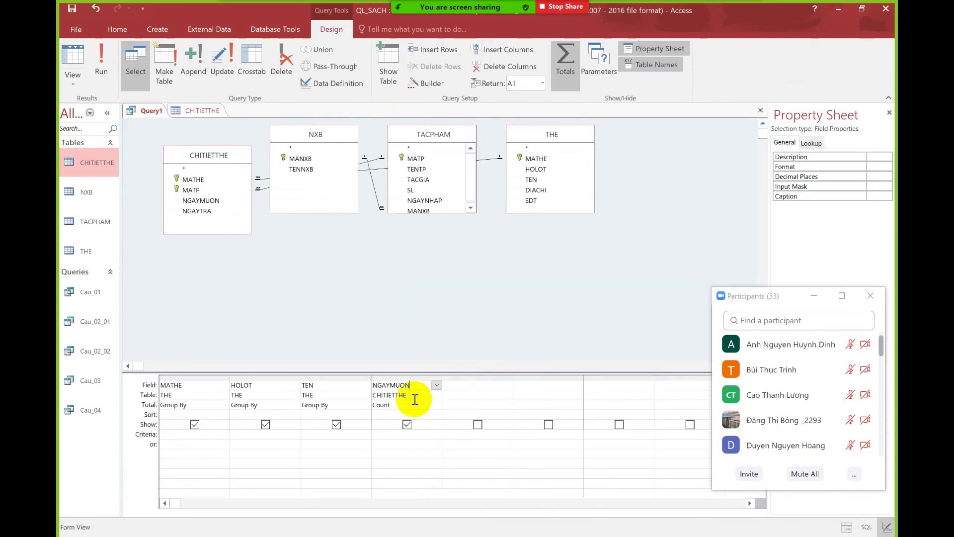
pyautogui.write('TSO')
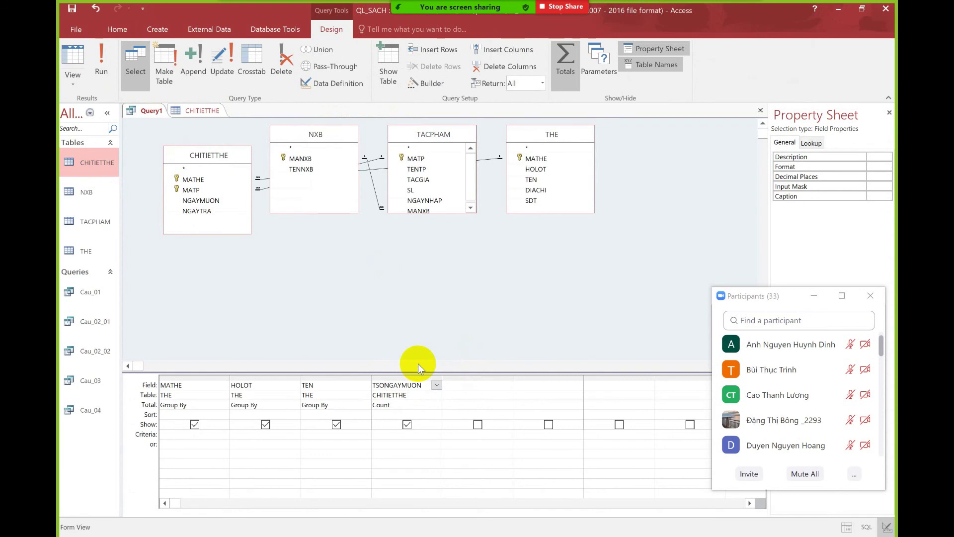
pyautogui.write('SACH:')
pyautogui.press('Tab')
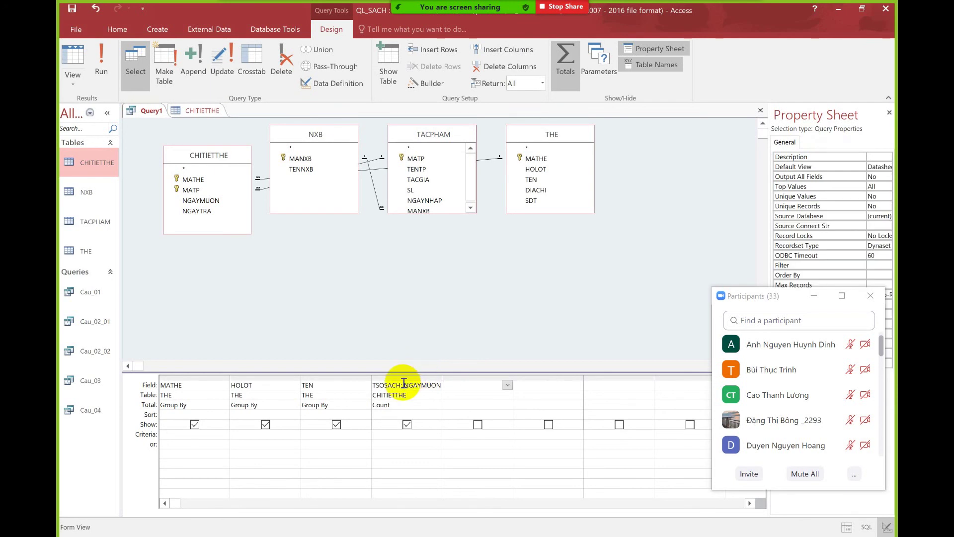
pyautogui.click(402, 385)
# - Run the query to verify the TSOSACH column, resize it, and return to Design View
pyautogui.click(102, 62)
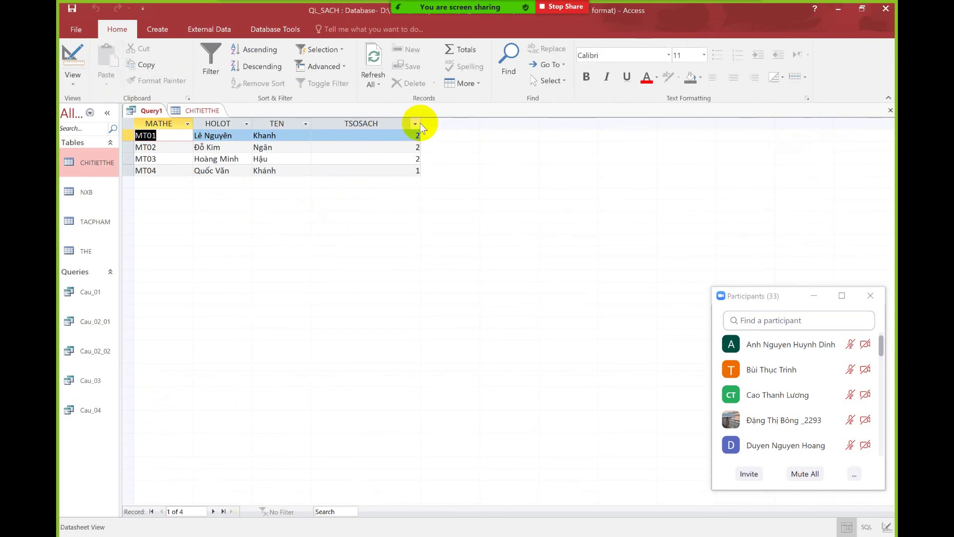
pyautogui.moveTo(420, 124); pyautogui.dragTo(375, 122)
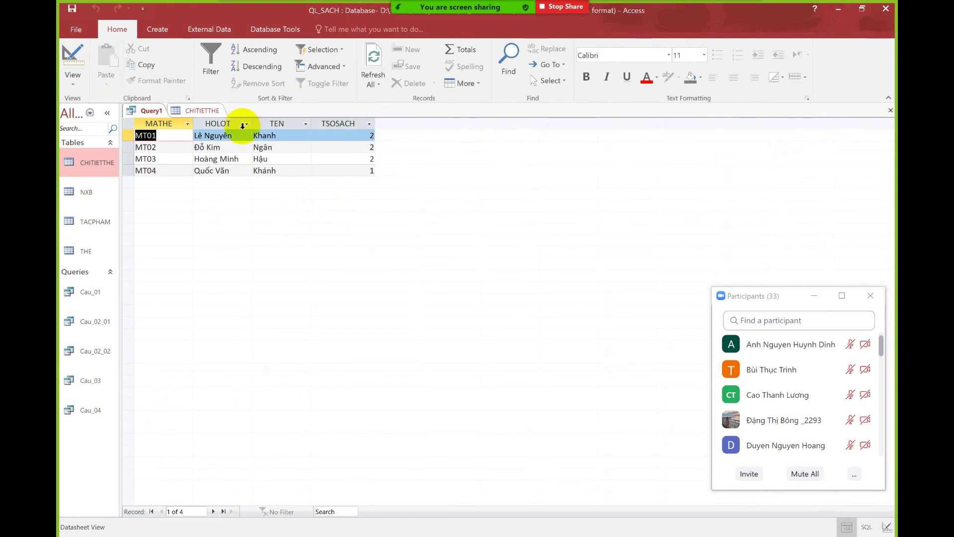
pyautogui.rightClick(149, 111)
pyautogui.click(172, 170)
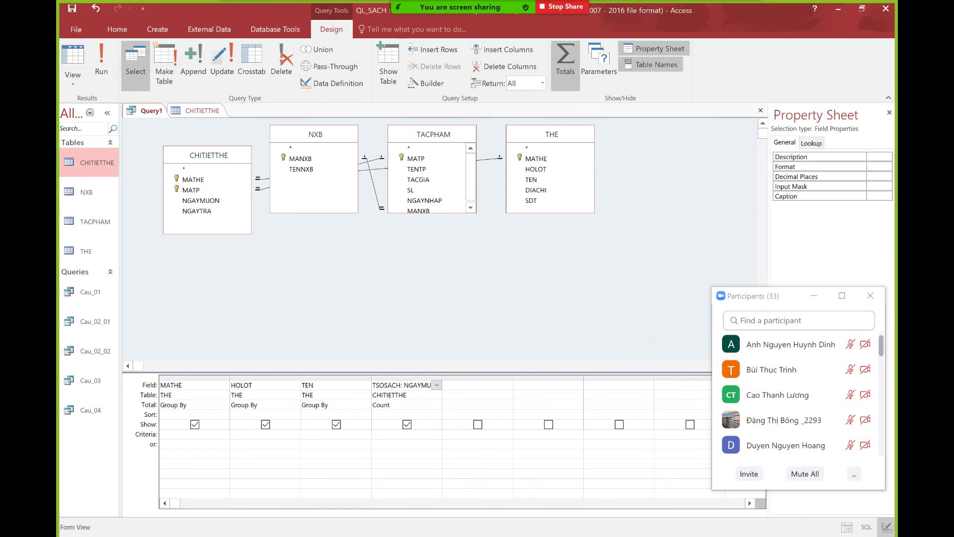
pyautogui.hotkey('alt', 'Tab')
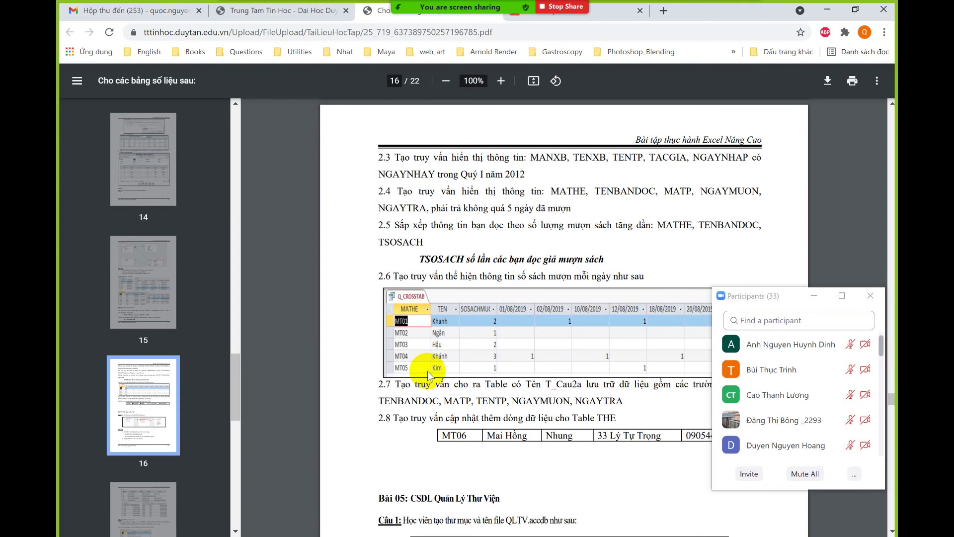
pyautogui.hotkey('alt', 'Tab')
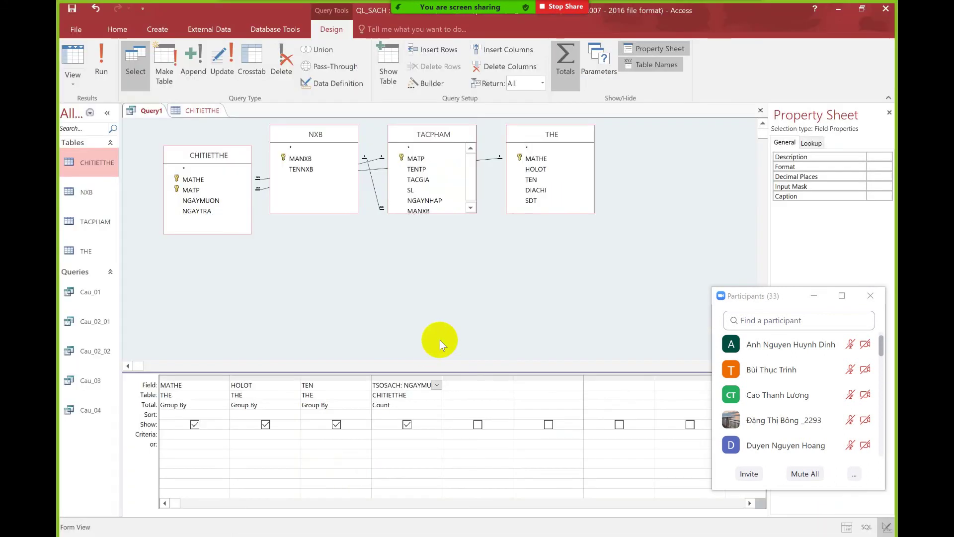
# - Sort the TSOSACH column Ascending and run the query to check the order
pyautogui.click(386, 414)
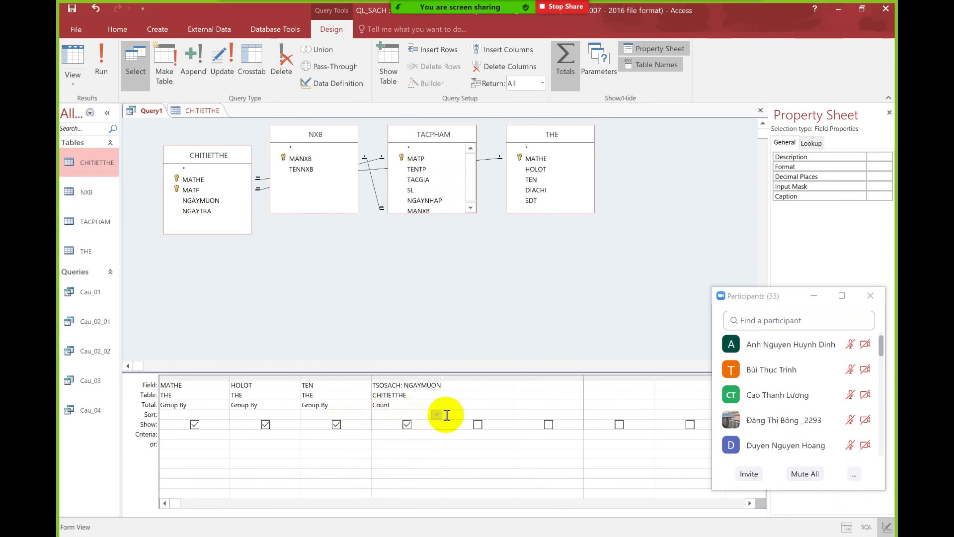
pyautogui.click(436, 415)
pyautogui.click(413, 424)
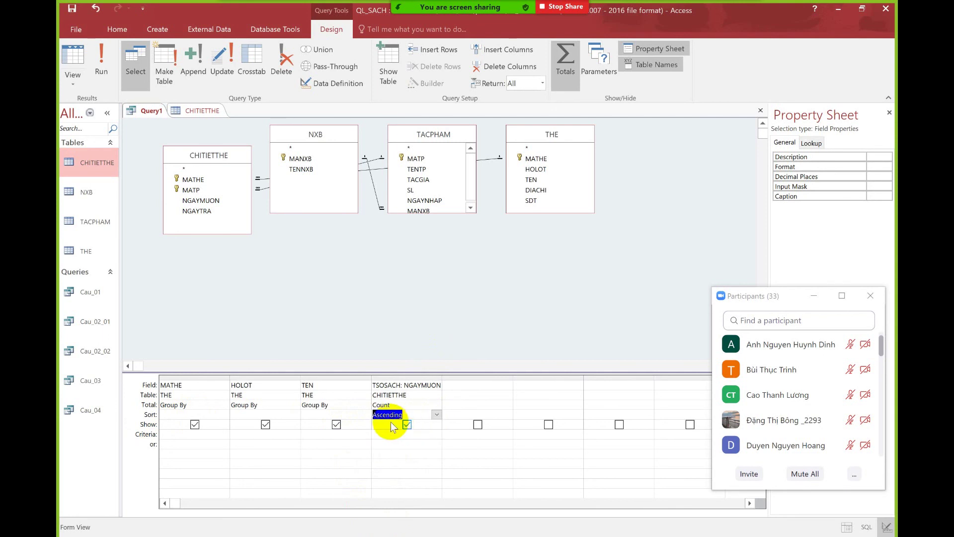
pyautogui.click(102, 64)
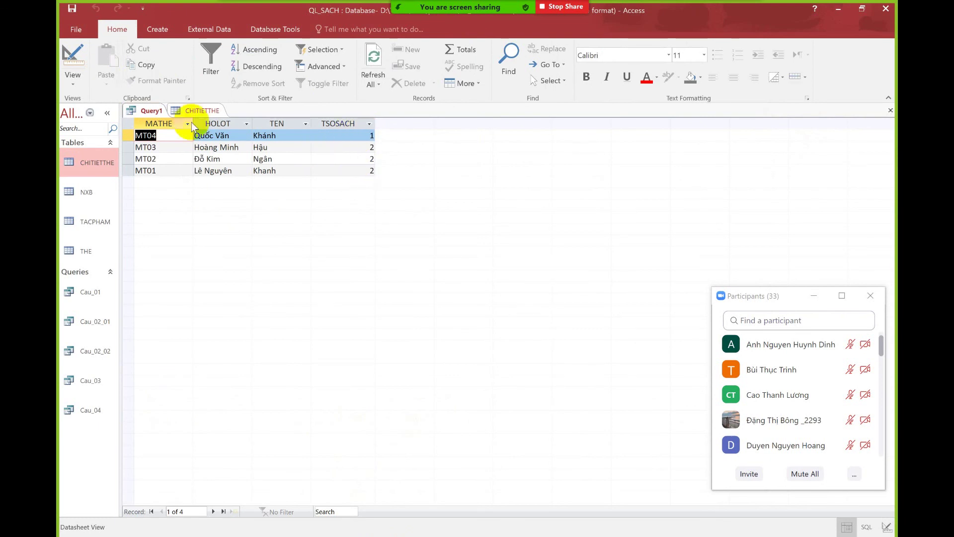
# - Back in Design View, change TSOSACH's sort to Descending
pyautogui.rightClick(144, 110)
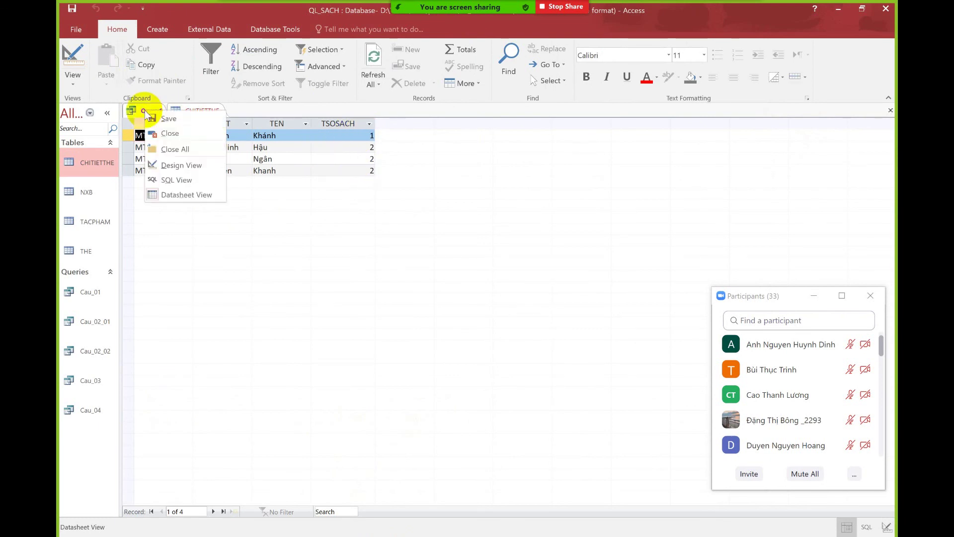
pyautogui.click(172, 164)
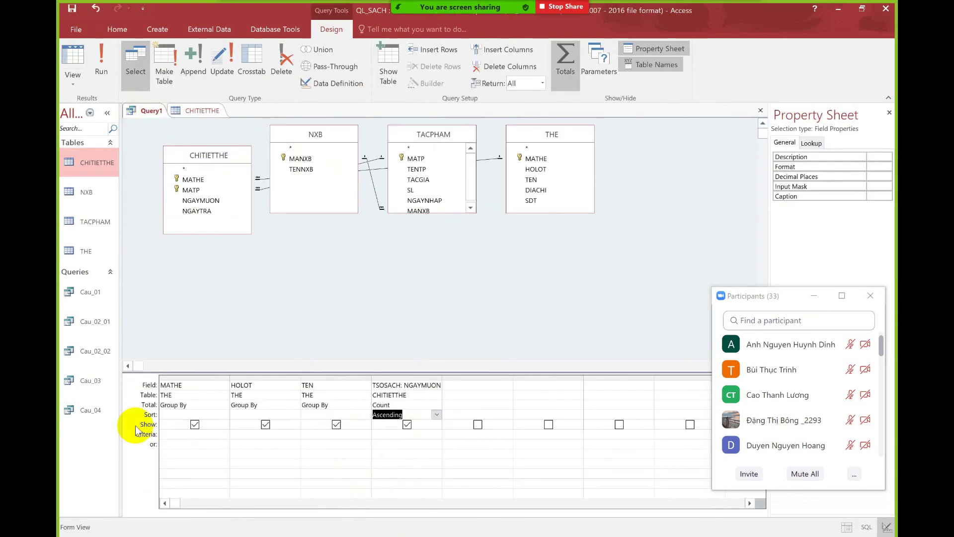
pyautogui.doubleClick(378, 414)
pyautogui.click(437, 414)
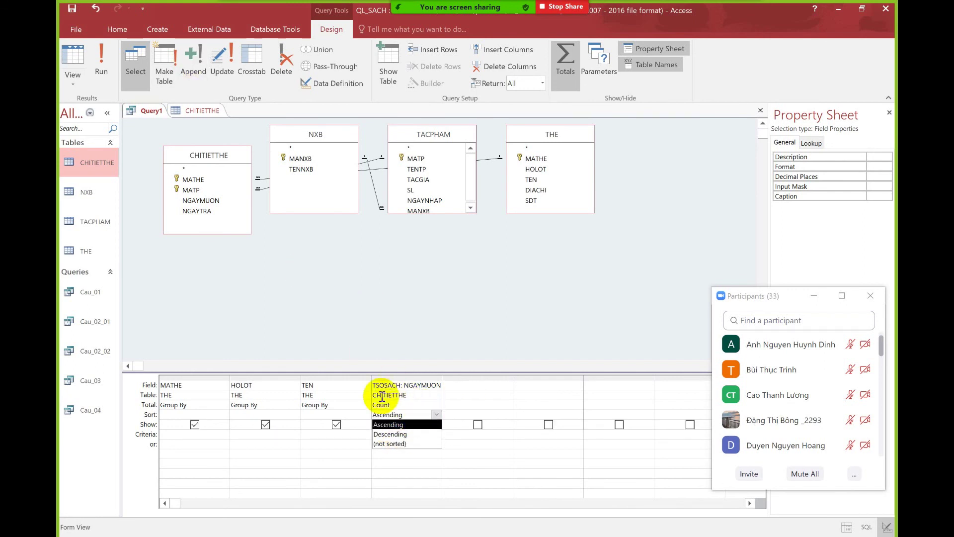
pyautogui.click(392, 434)
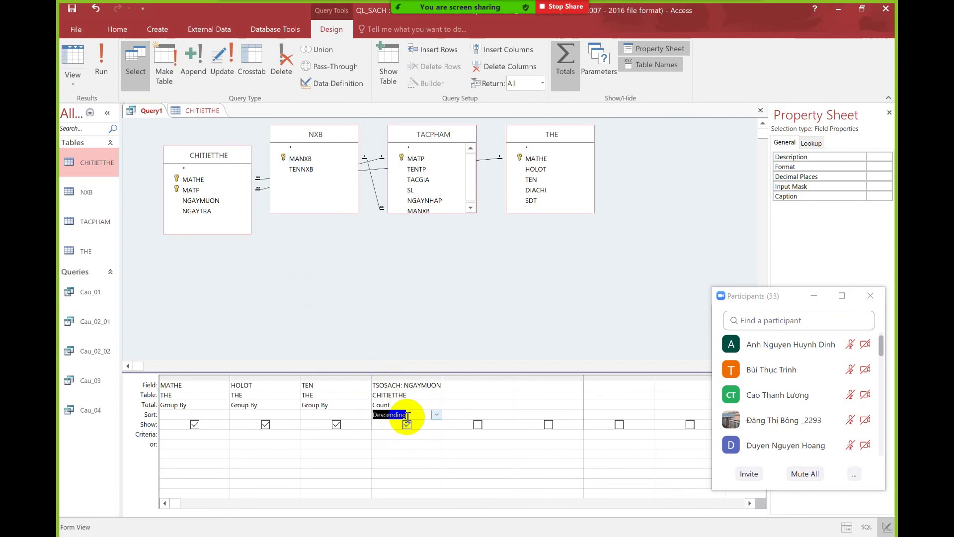
# - Save Query1 as Cau_05 and bring the exercise PDF in Chrome back on screen
pyautogui.rightClick(142, 111)
pyautogui.click(174, 120)
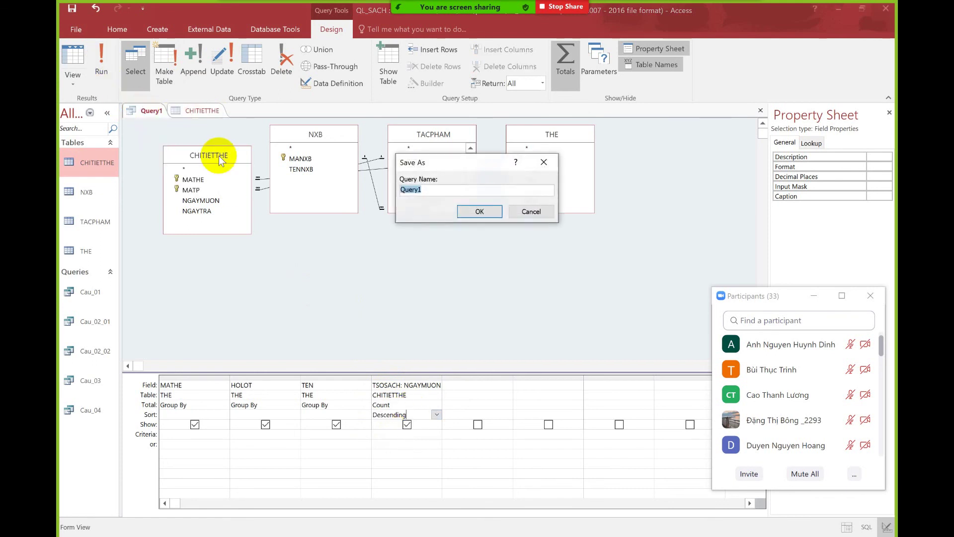
pyautogui.write('Cau_05')
pyautogui.press('Return')
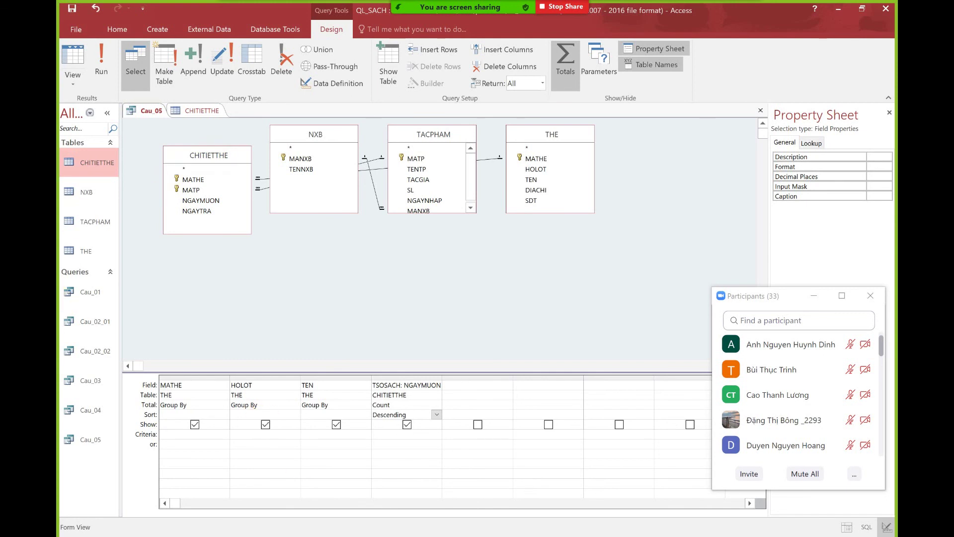
pyautogui.click(363, 437)
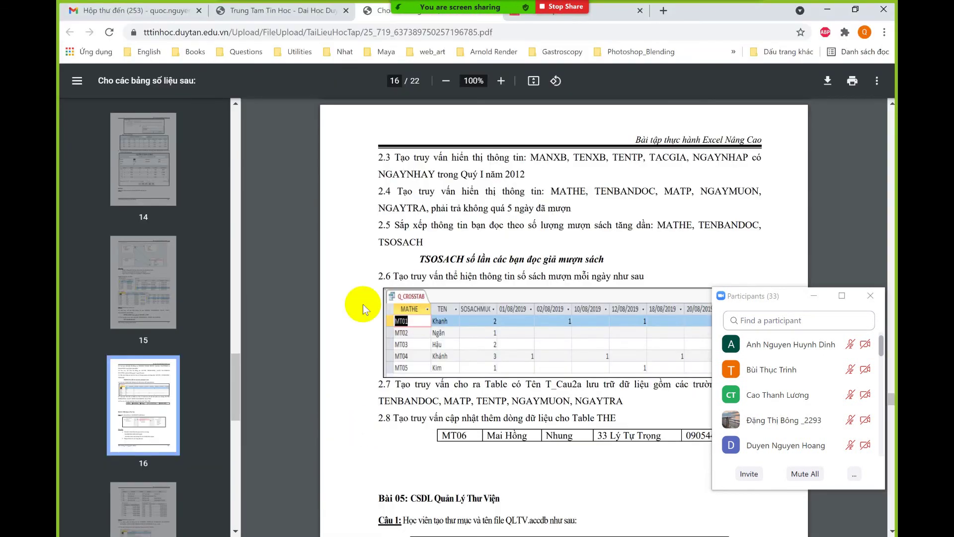
pyautogui.scroll(-1, 362, 304)
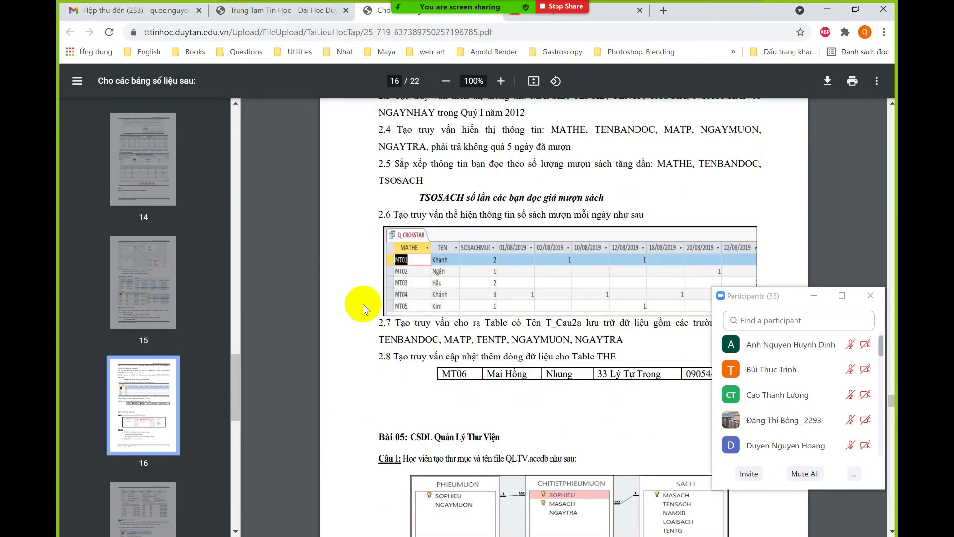
pyautogui.scroll(-1, 363, 304)
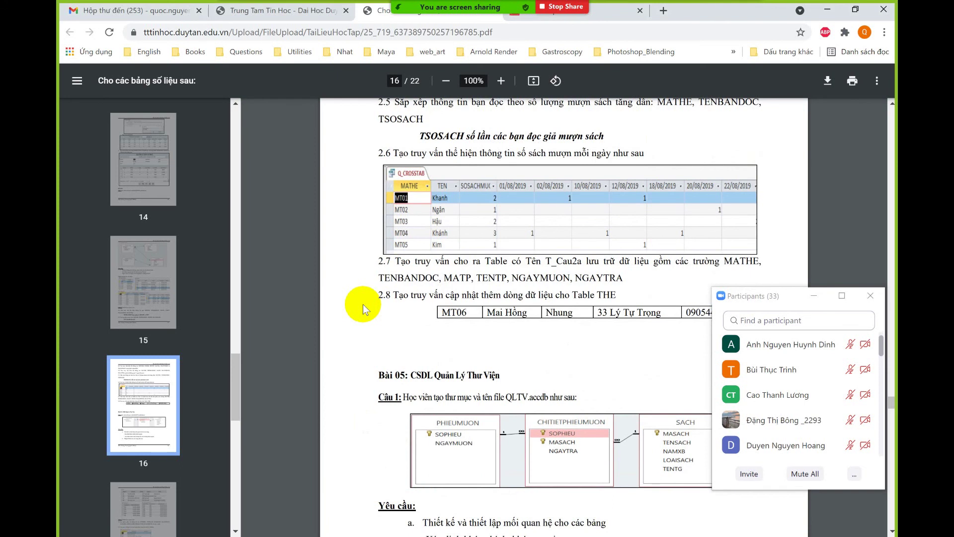
pyautogui.scroll(-1, 363, 304)
pyautogui.scroll(1, 363, 304)
pyautogui.scroll(-1, 378, 281)
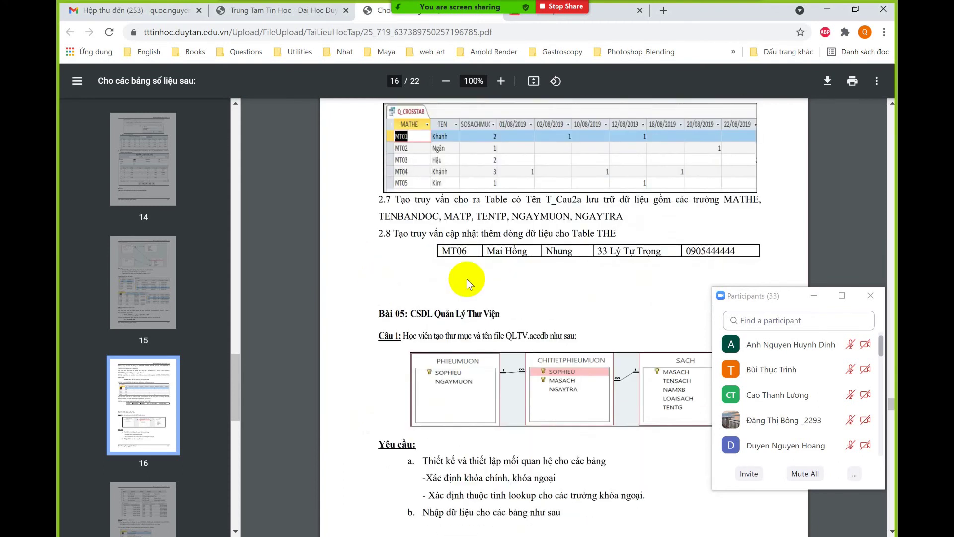
pyautogui.scroll(1, 466, 279)
pyautogui.scroll(1, 467, 282)
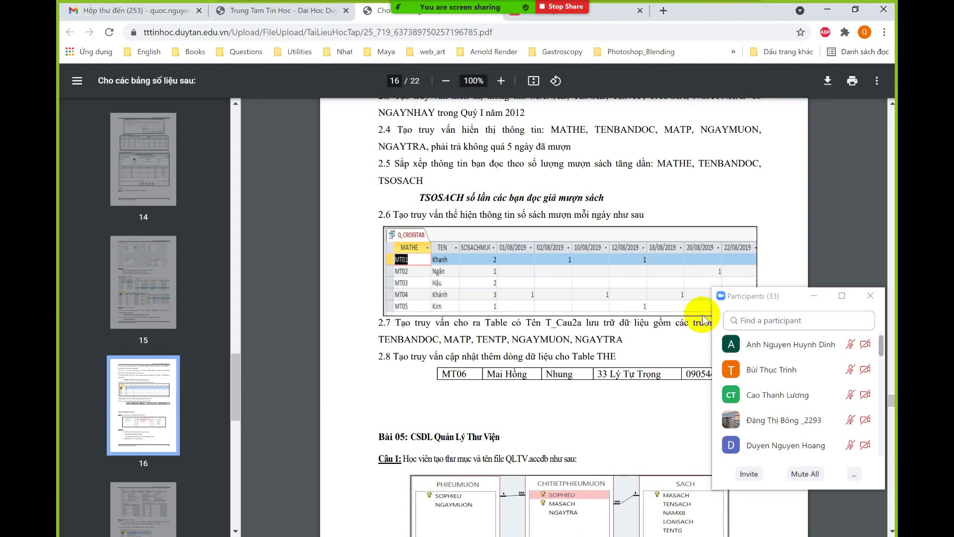
pyautogui.moveTo(771, 298); pyautogui.dragTo(147, 337)
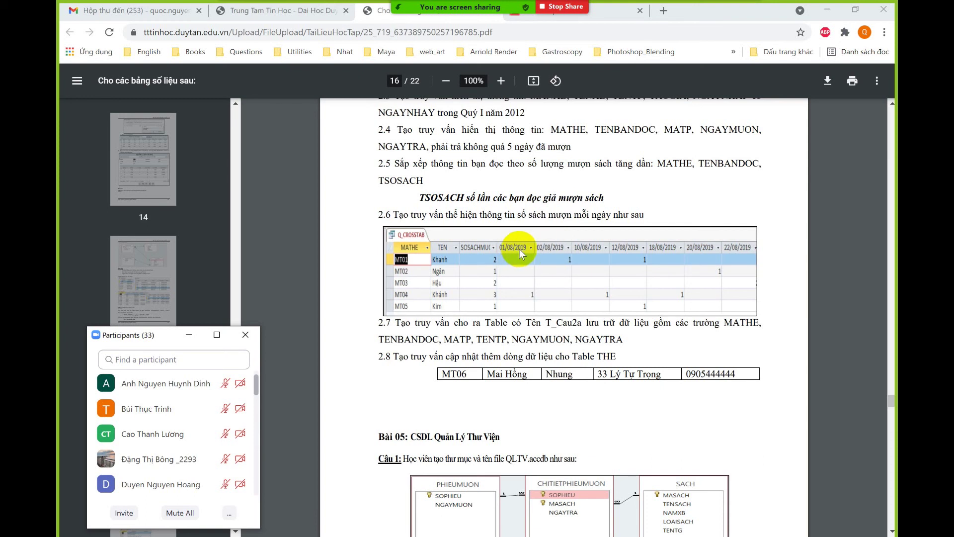
pyautogui.click(506, 215)
pyautogui.moveTo(506, 215); pyautogui.dragTo(640, 215)
pyautogui.click(599, 215)
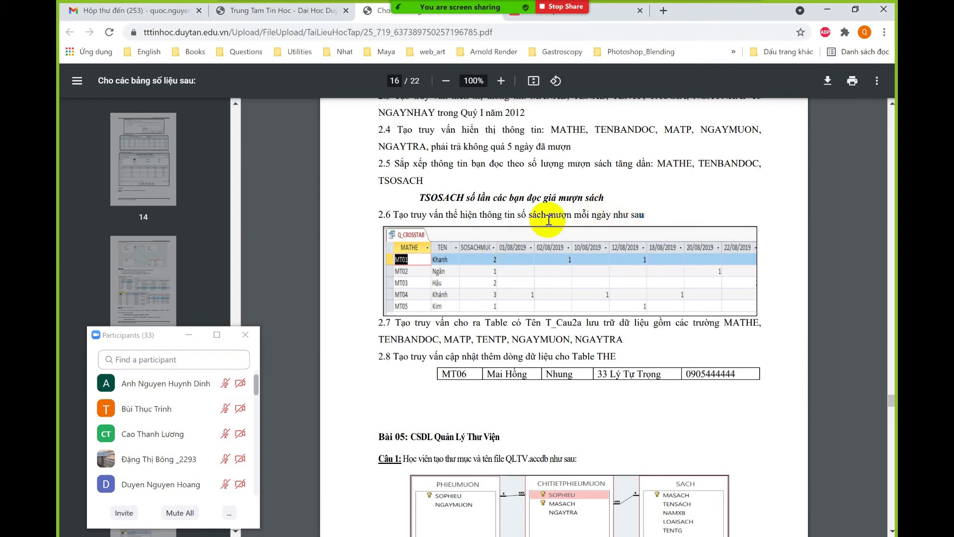
pyautogui.moveTo(521, 214); pyautogui.dragTo(644, 214)
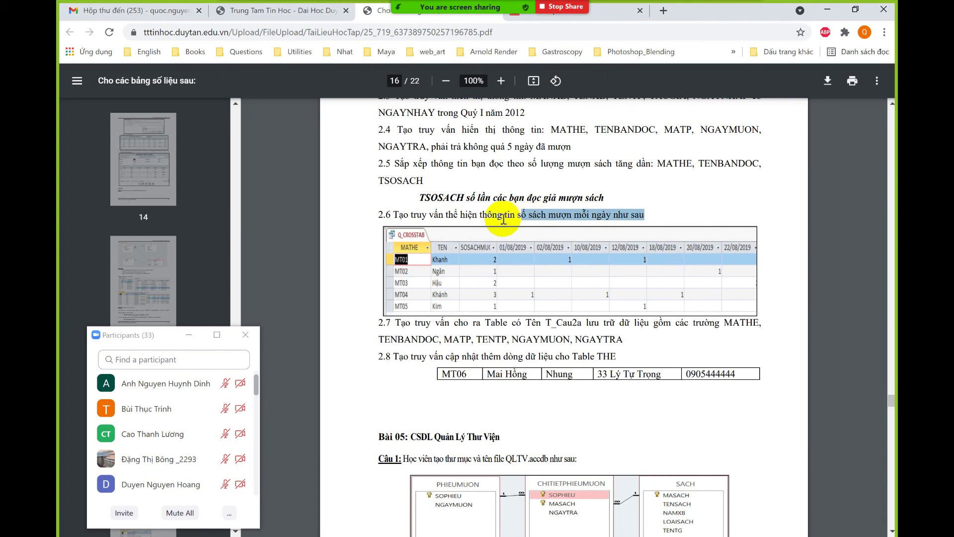
pyautogui.click(648, 222)
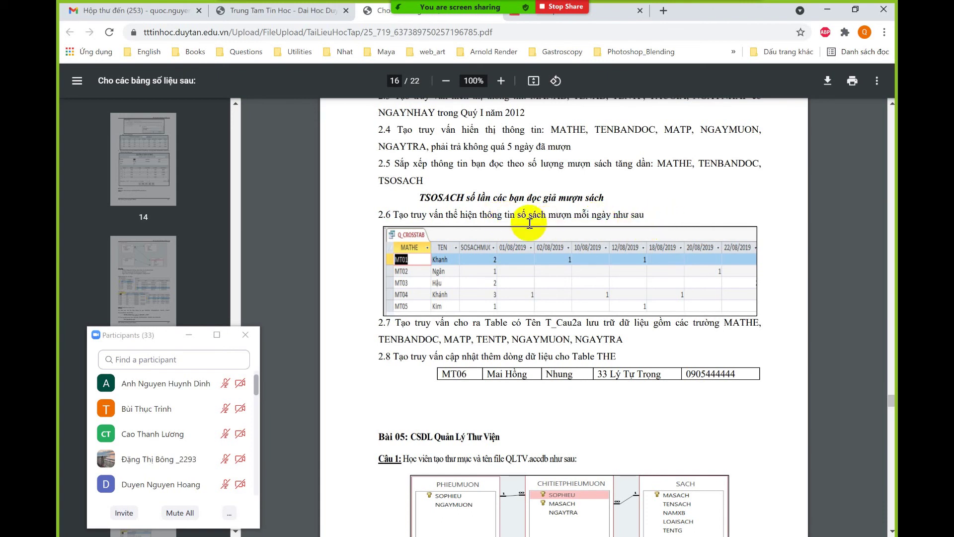
pyautogui.moveTo(481, 215); pyautogui.dragTo(642, 216)
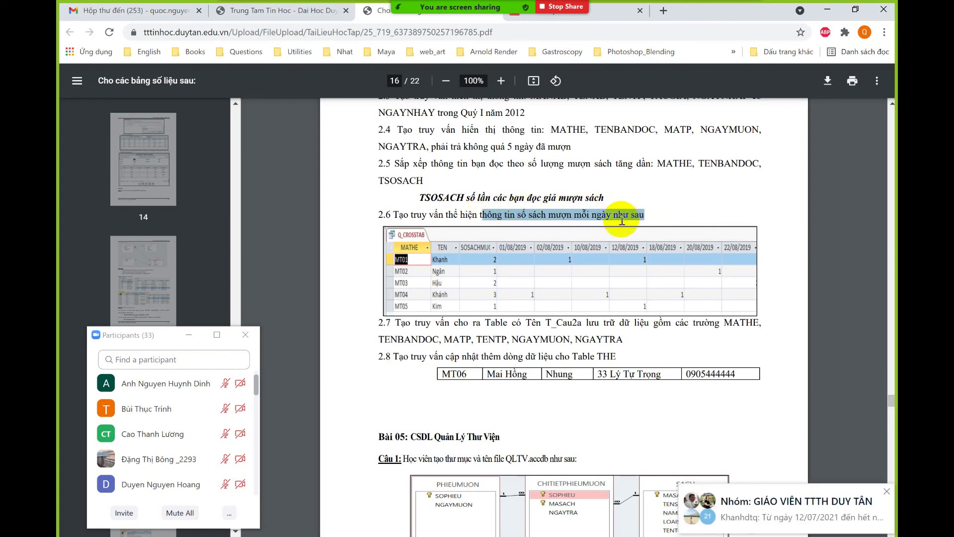
pyautogui.click(619, 217)
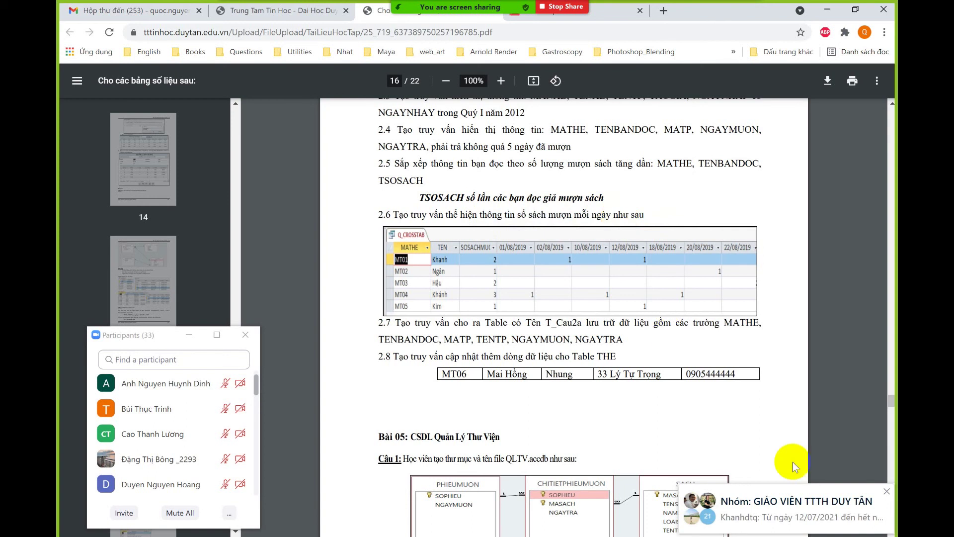
pyautogui.click(887, 491)
pyautogui.click(499, 216)
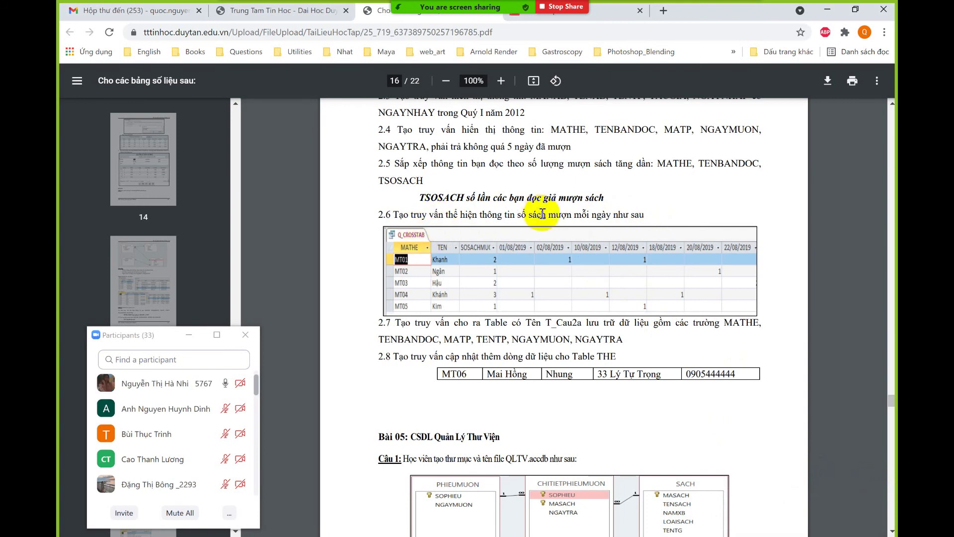
# - Scroll the PDF up to page 15's sample data tables and back down to section 2.6
pyautogui.scroll(5, 549, 219)
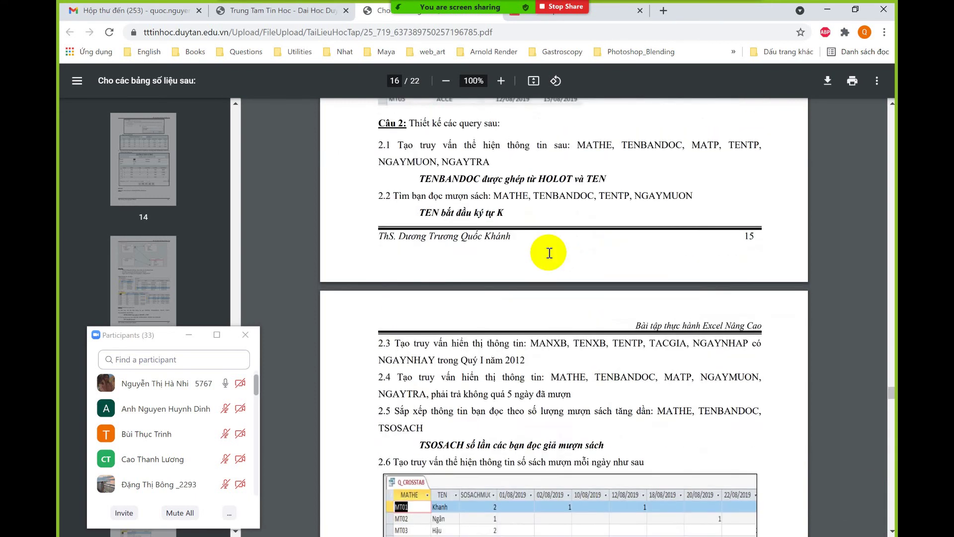
pyautogui.scroll(1, 549, 253)
pyautogui.scroll(-2, 549, 253)
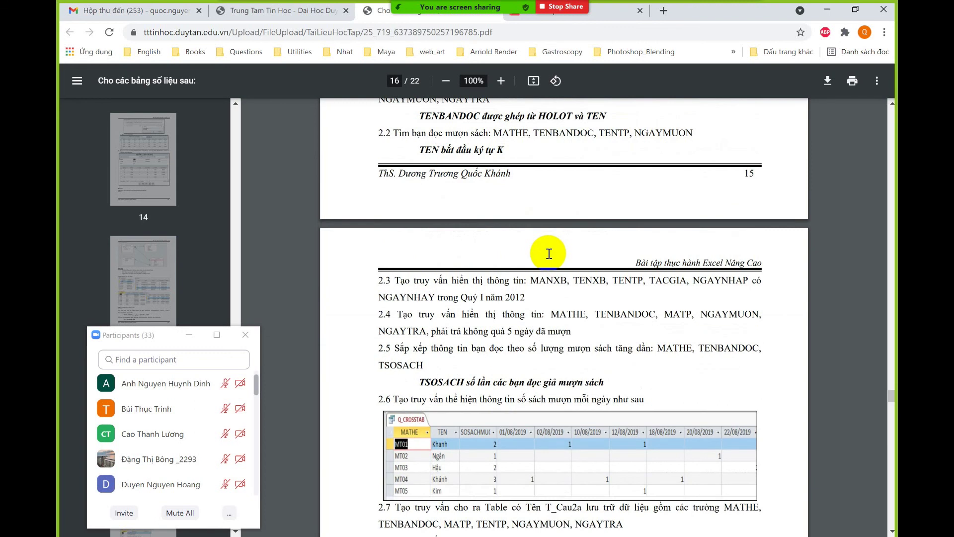
pyautogui.scroll(7, 549, 253)
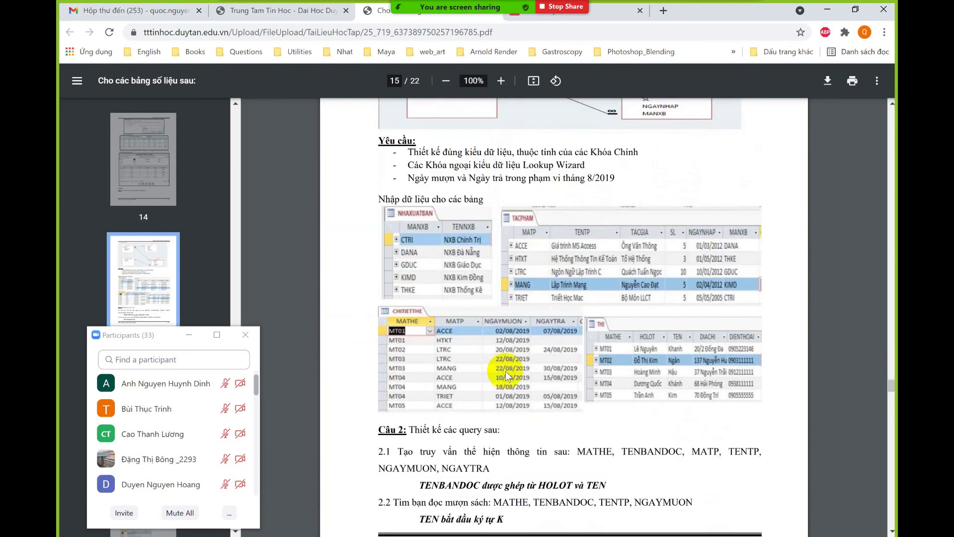
pyautogui.scroll(-4, 506, 366)
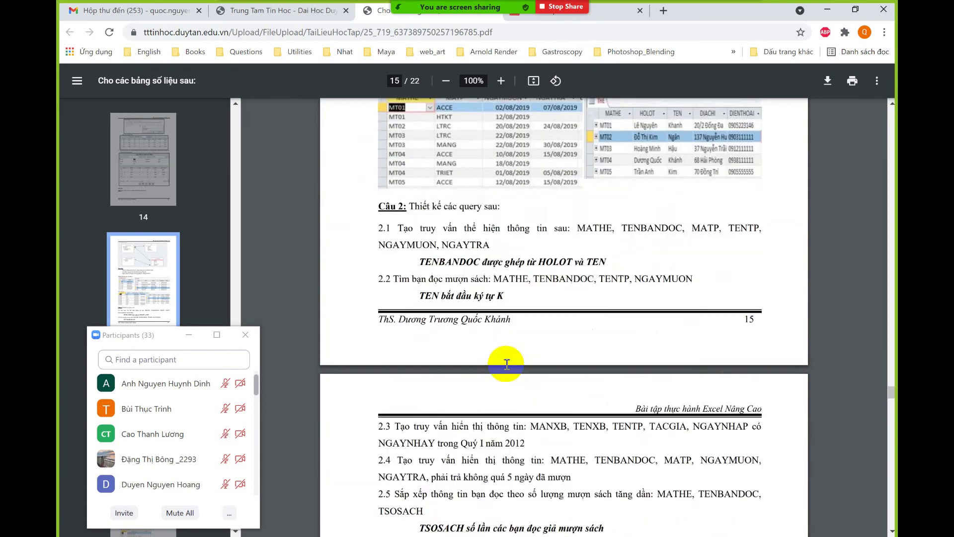
pyautogui.scroll(-3, 506, 364)
pyautogui.scroll(-1, 507, 364)
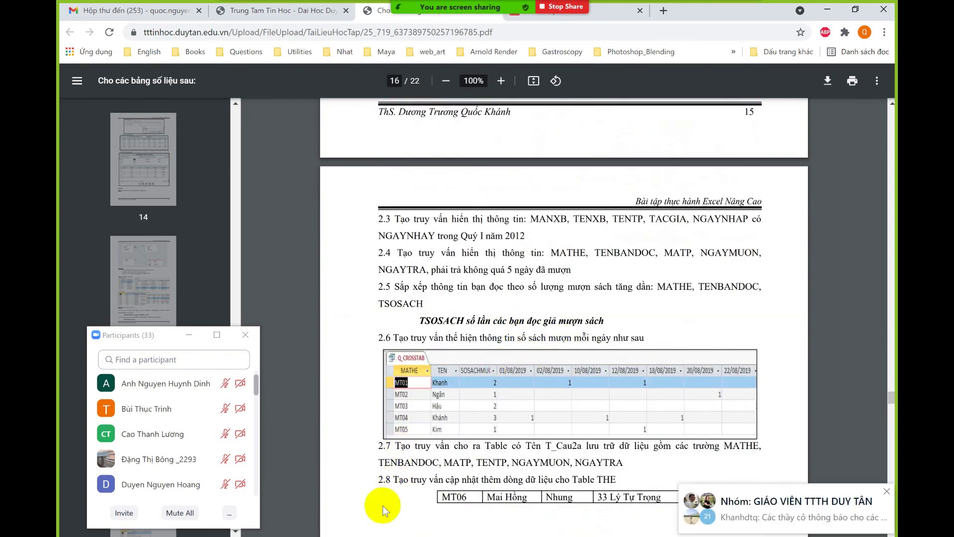
# - In Access, hide the meeting panel and open the NXB and CHITIETTHE tables
pyautogui.moveTo(312, 536)
pyautogui.click(312, 484)
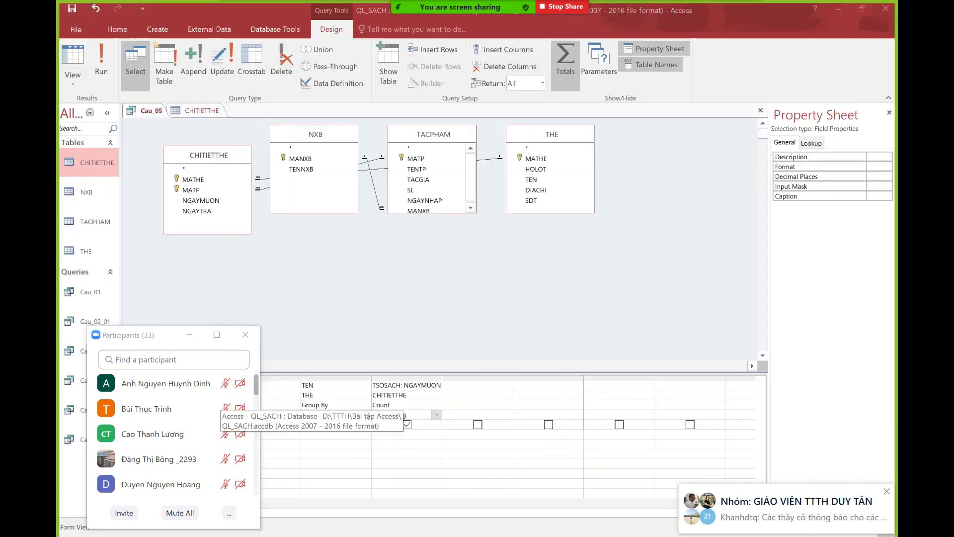
pyautogui.click(189, 334)
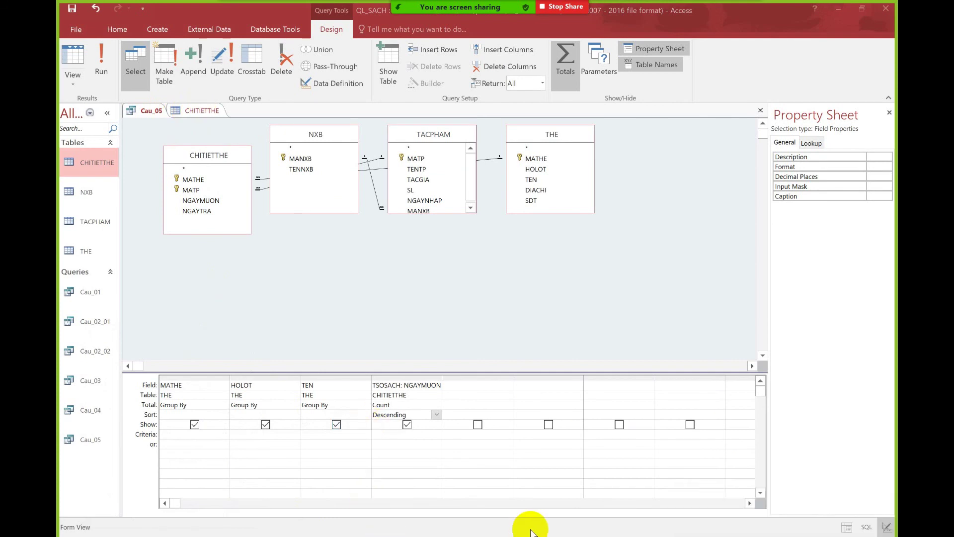
pyautogui.moveTo(462, 536)
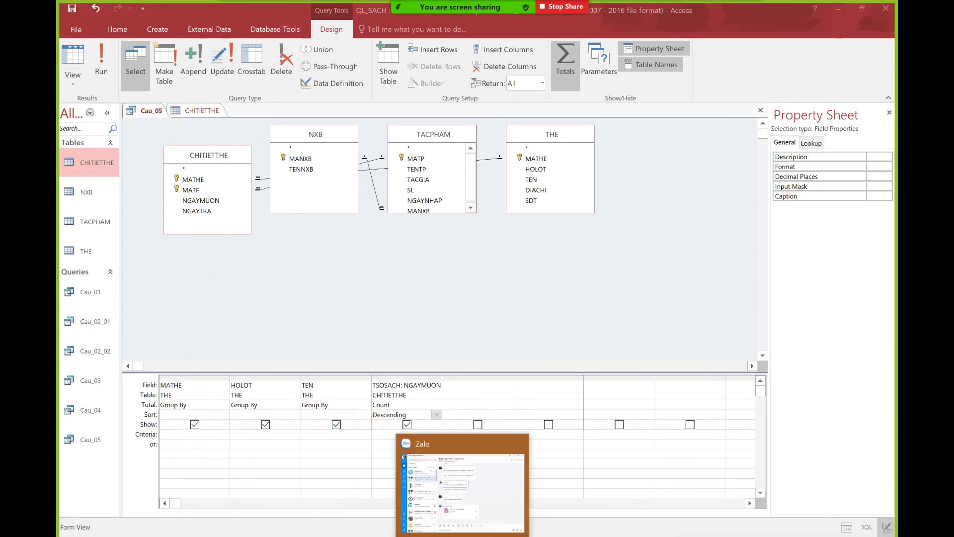
pyautogui.doubleClick(87, 196)
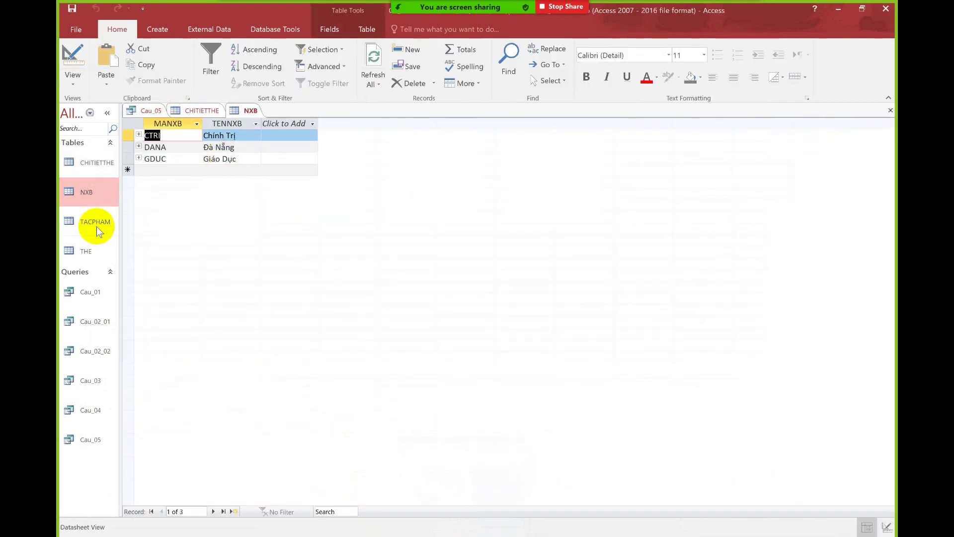
pyautogui.click(97, 164)
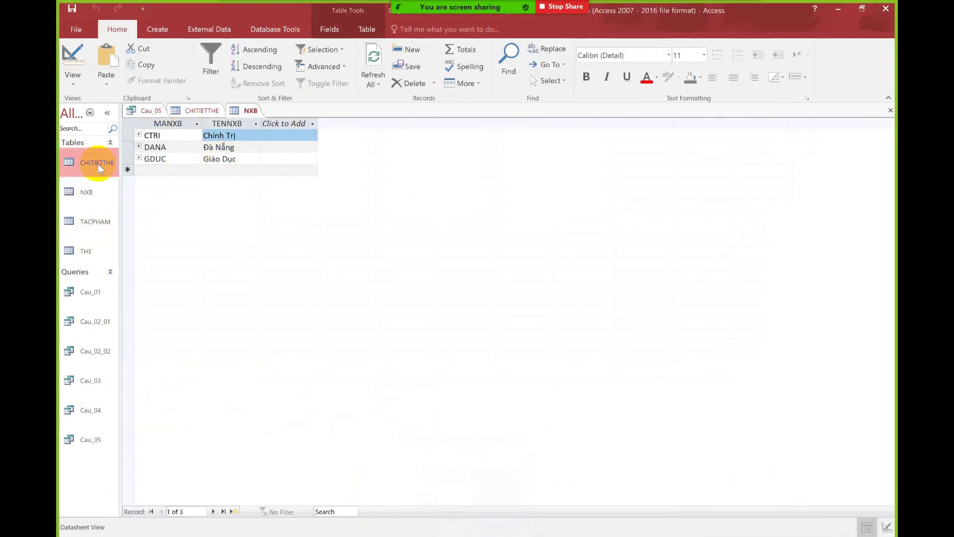
pyautogui.doubleClick(97, 163)
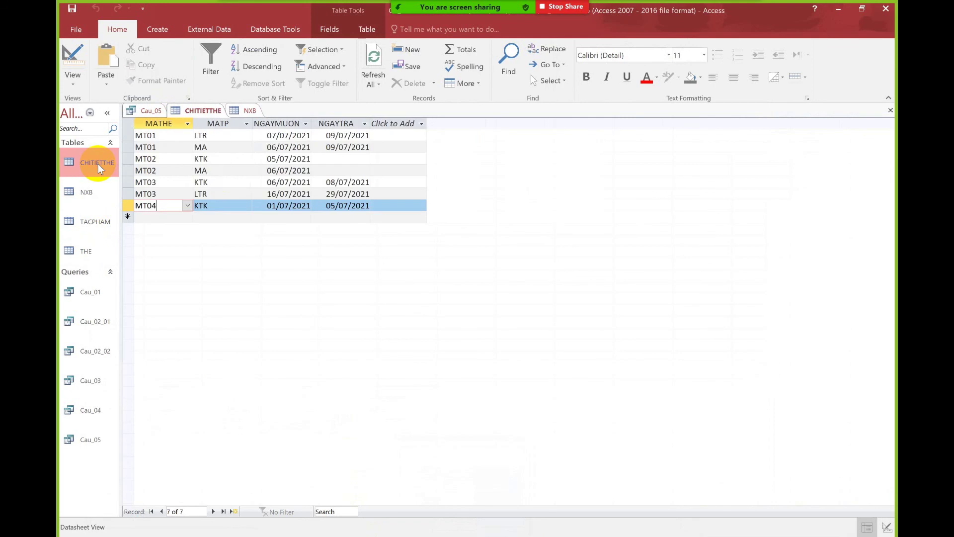
# - Inspect the CHITIETTHE borrowing records and NGAYMUON dates, then make the datasheet rows slightly taller
pyautogui.click(290, 139)
pyautogui.click(284, 207)
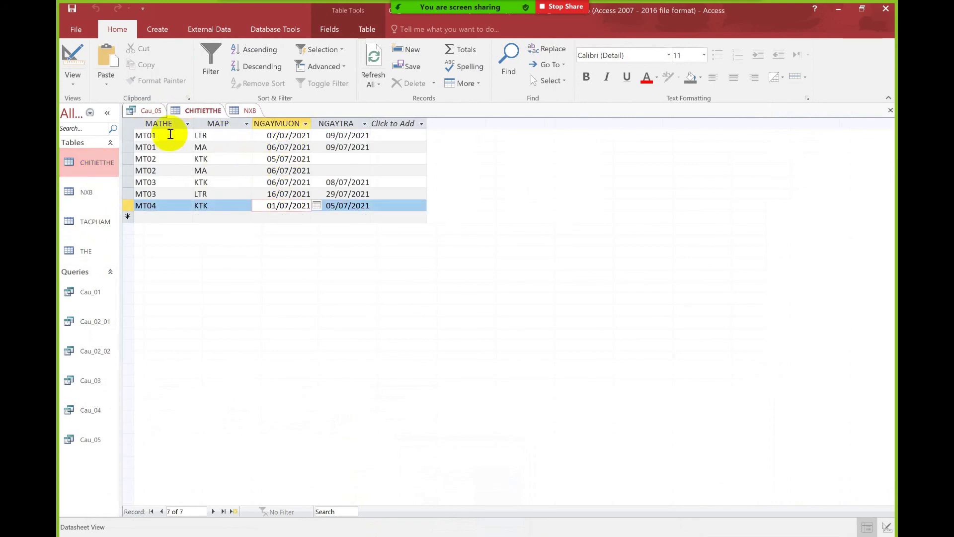
pyautogui.click(186, 135)
pyautogui.click(129, 150)
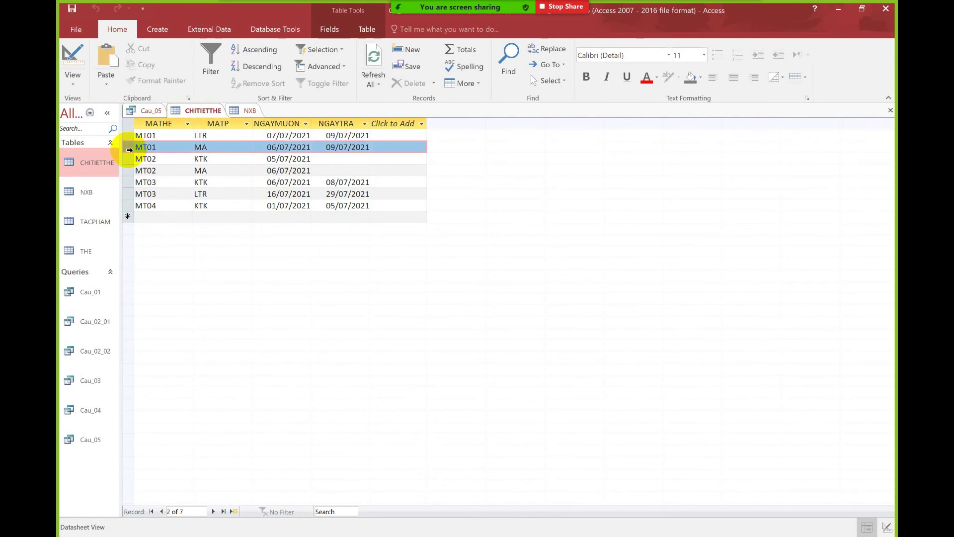
pyautogui.click(128, 136)
pyautogui.click(126, 159)
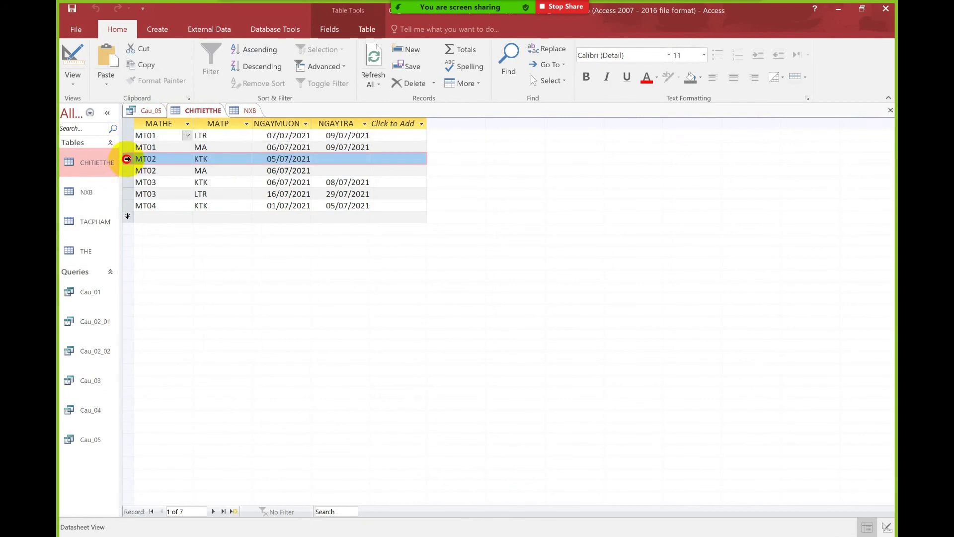
pyautogui.click(127, 194)
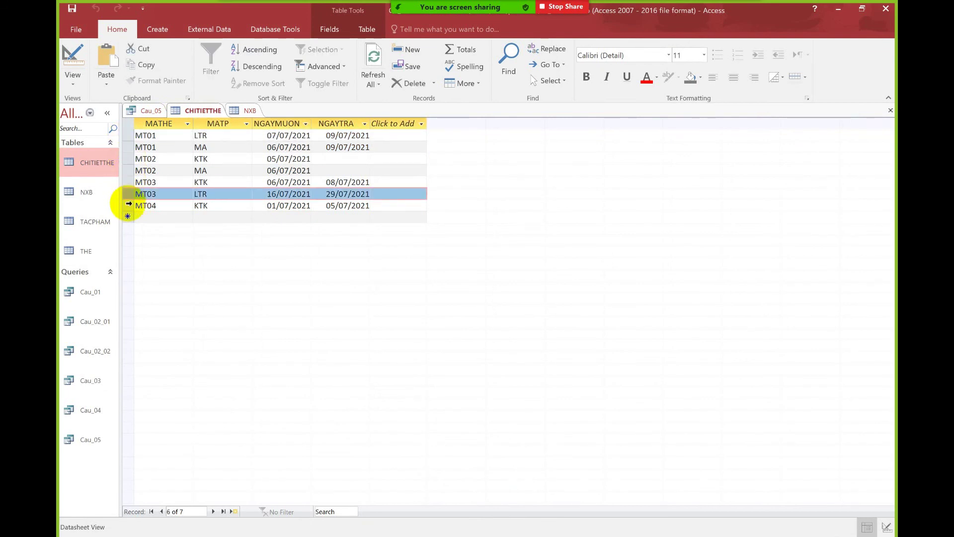
pyautogui.click(128, 139)
pyautogui.moveTo(129, 141); pyautogui.dragTo(128, 154)
# - Compare the open CHITIETTHE and NXB tables against the exercise PDF
pyautogui.rightClick(207, 114)
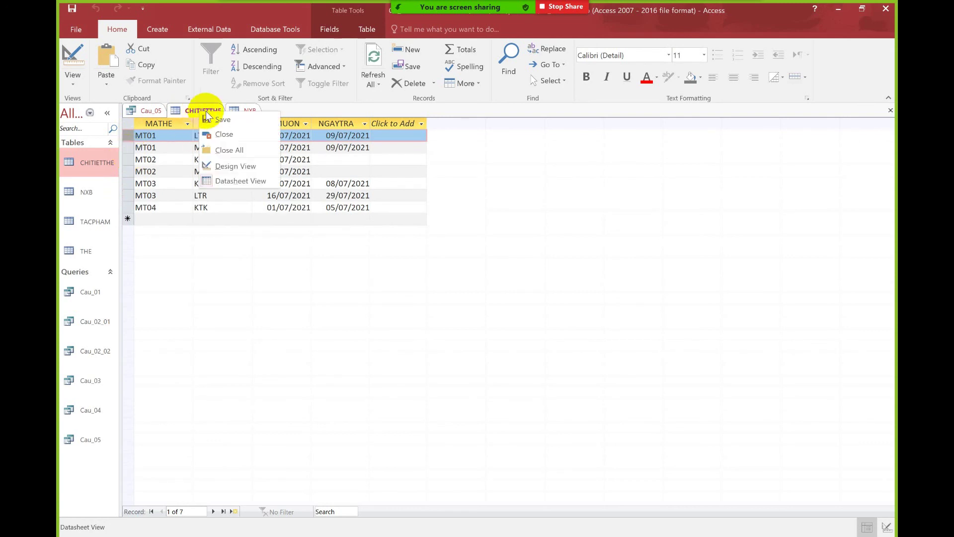
pyautogui.hotkey('alt', 'Tab')
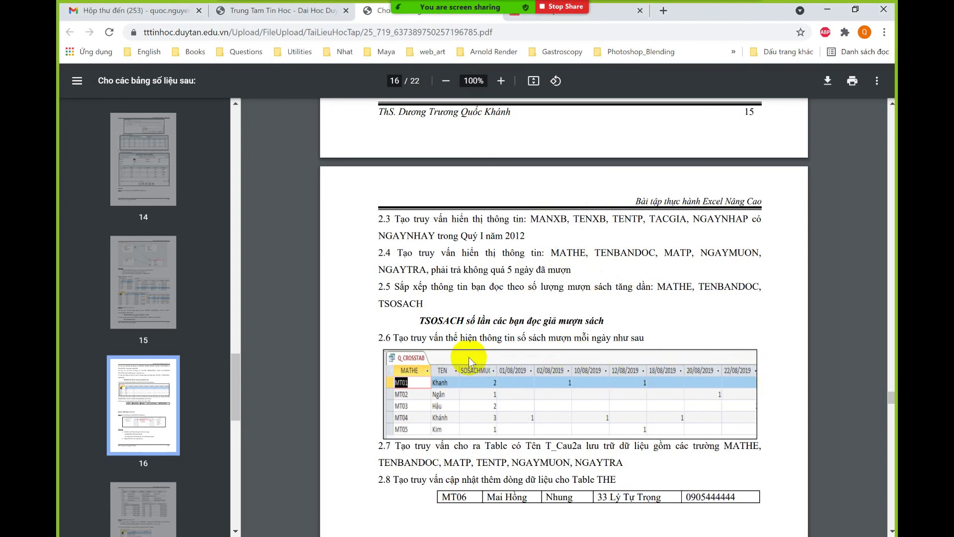
pyautogui.hotkey('alt', 'Tab')
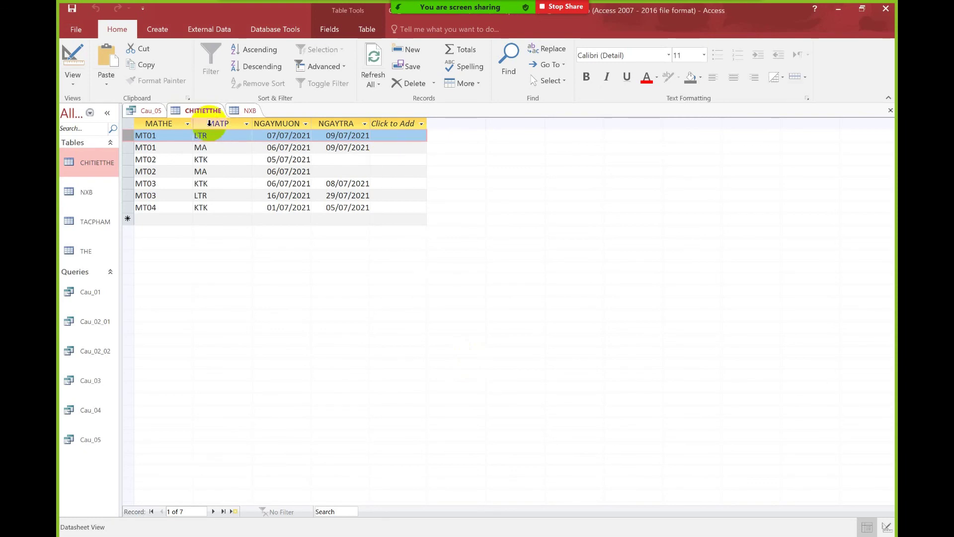
pyautogui.click(243, 113)
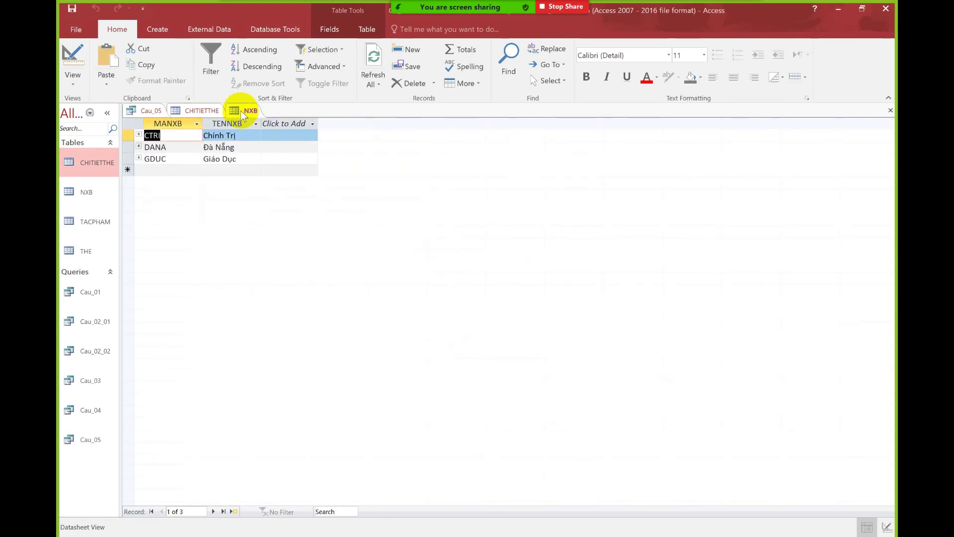
# - Create a new query in Design View from the Create commands
pyautogui.click(158, 30)
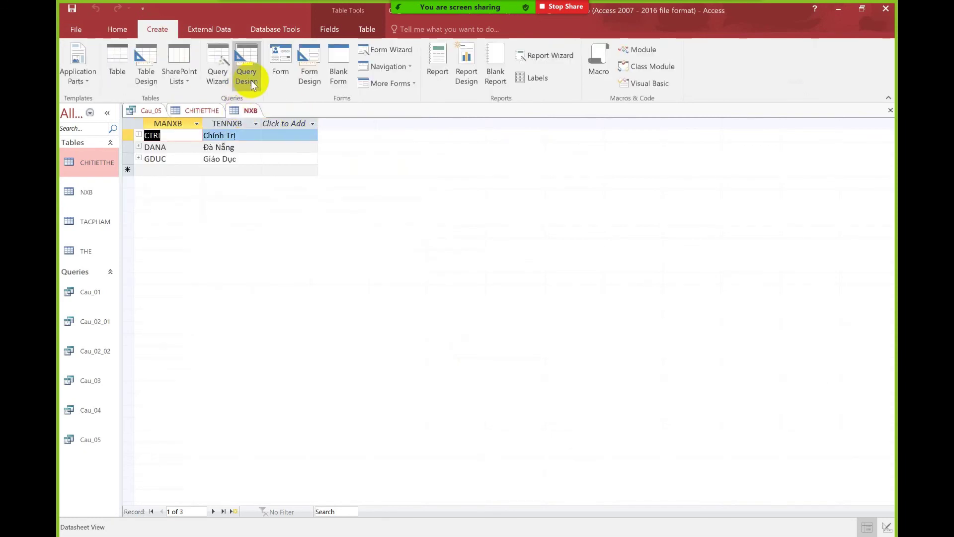
pyautogui.hotkey('alt', 'Tab')
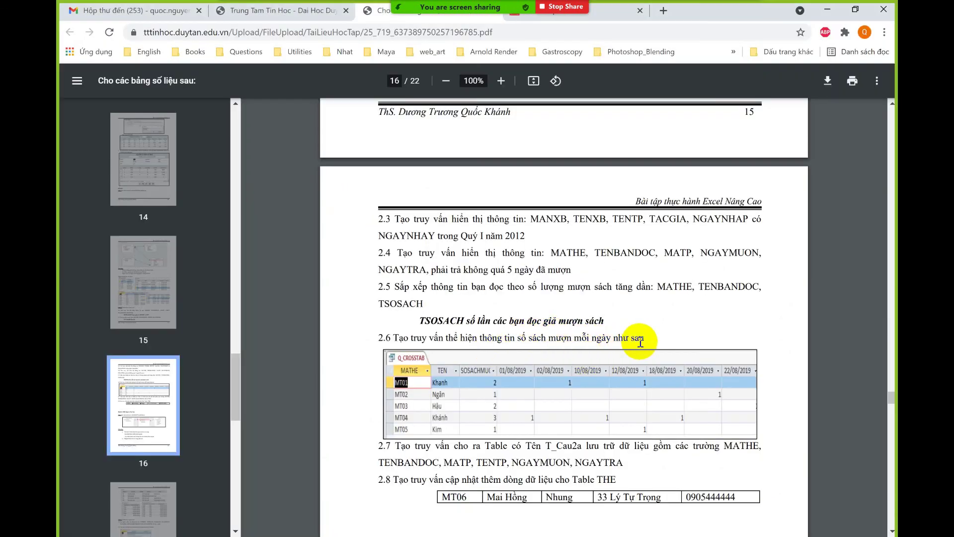
pyautogui.hotkey('alt', 'Tab')
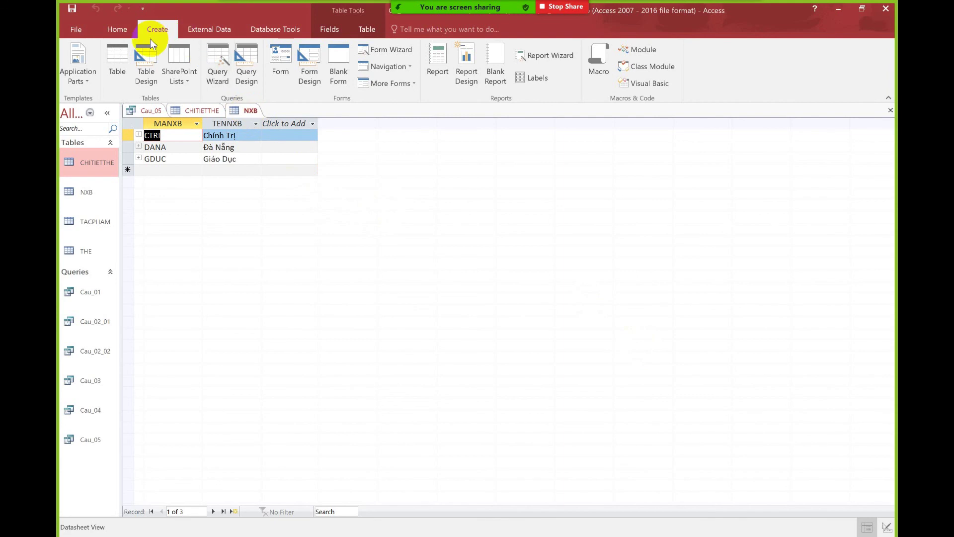
pyautogui.click(247, 62)
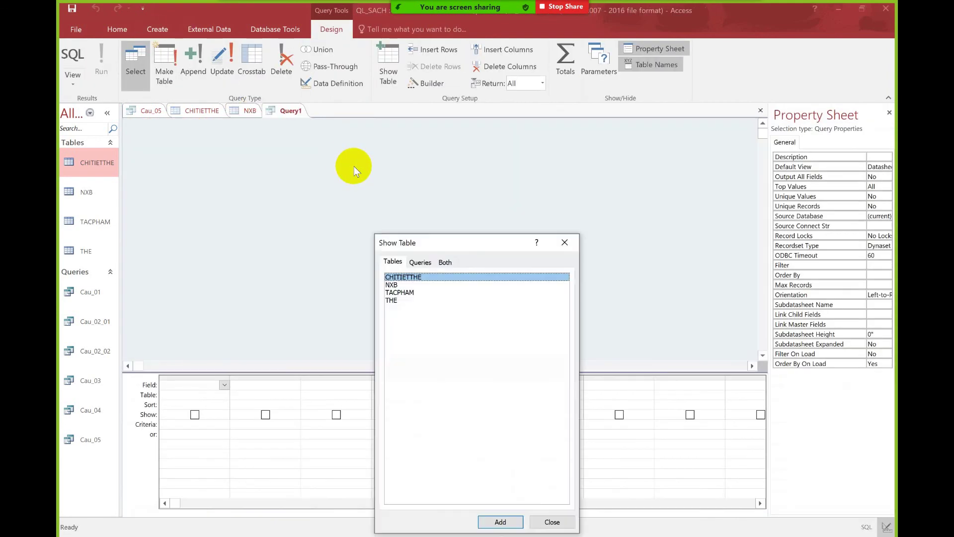
# - Add the CHITIETTHE, NXB, TACPHAM and THE tables from Show Table and close it
pyautogui.moveTo(456, 241); pyautogui.dragTo(383, 169)
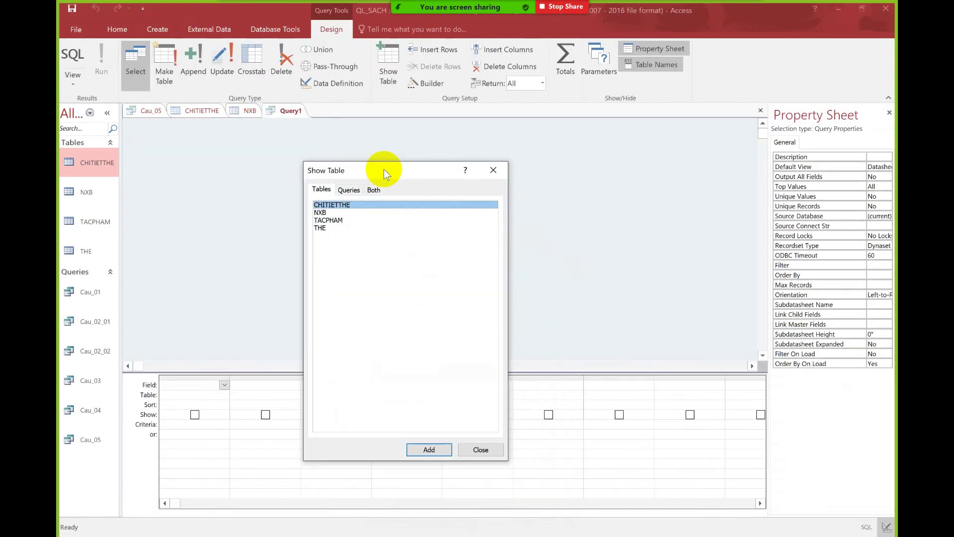
pyautogui.hotkey('alt', 'Tab')
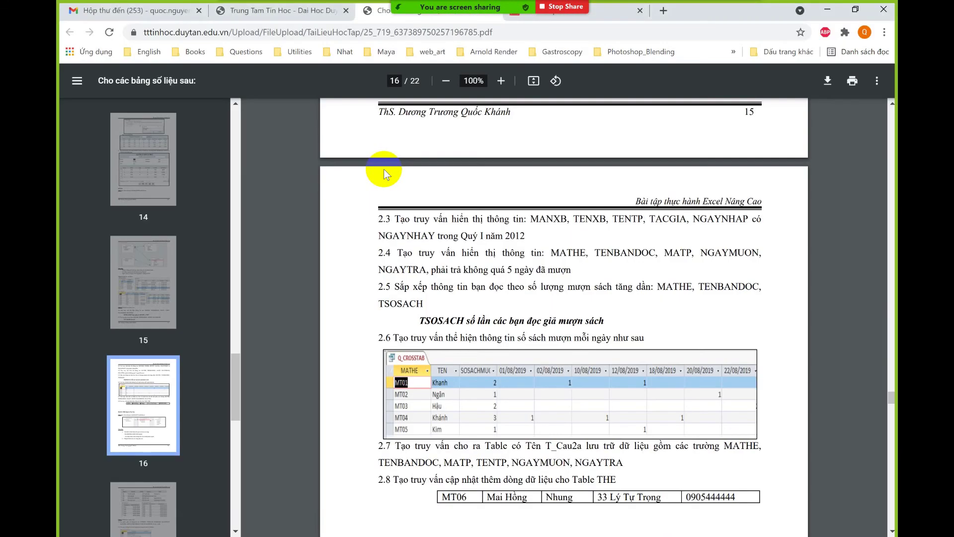
pyautogui.hotkey('alt', 'Tab')
pyautogui.hotkey('alt', 'Tab')
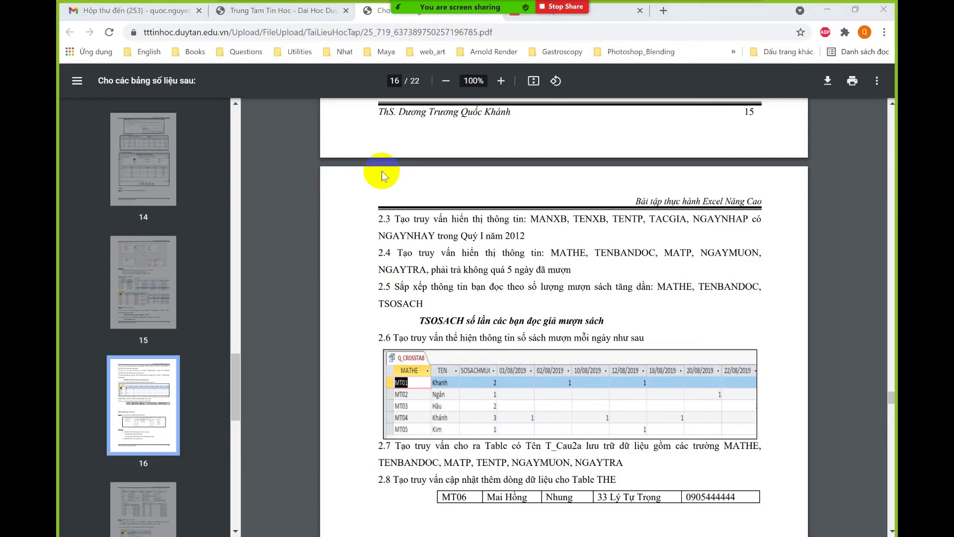
pyautogui.hotkey('alt', 'Tab')
pyautogui.click(348, 227)
pyautogui.keyDown('shift'); pyautogui.click(326, 205); pyautogui.keyUp('shift')
pyautogui.click(422, 453)
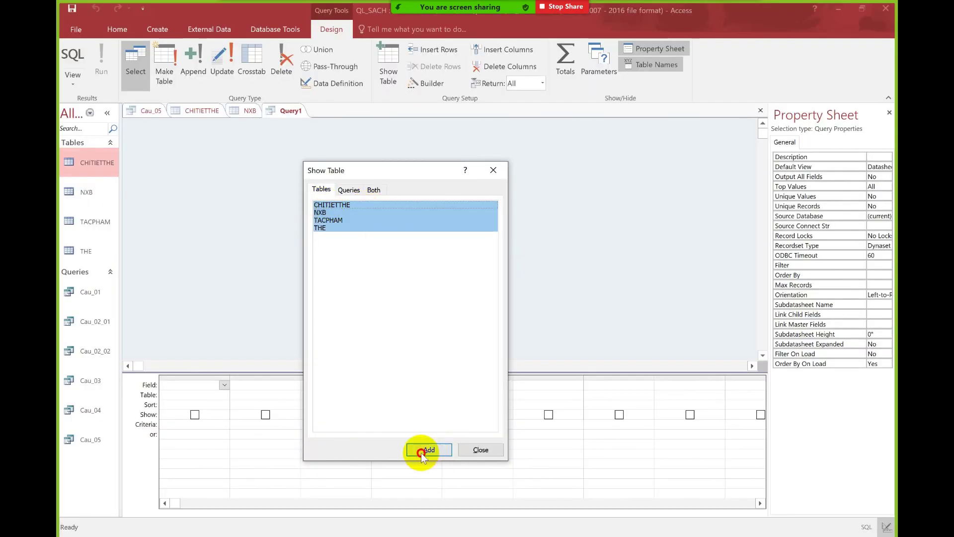
pyautogui.click(479, 452)
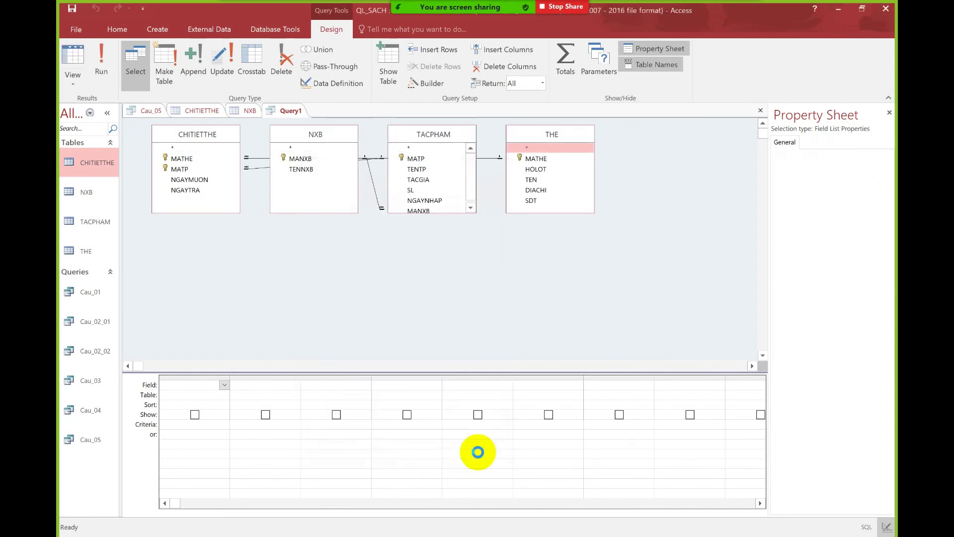
# - Make the query a crosstab and add THE's MATHE and TEN plus CHITIETTHE's NGAYMUON to the grid
pyautogui.click(256, 68)
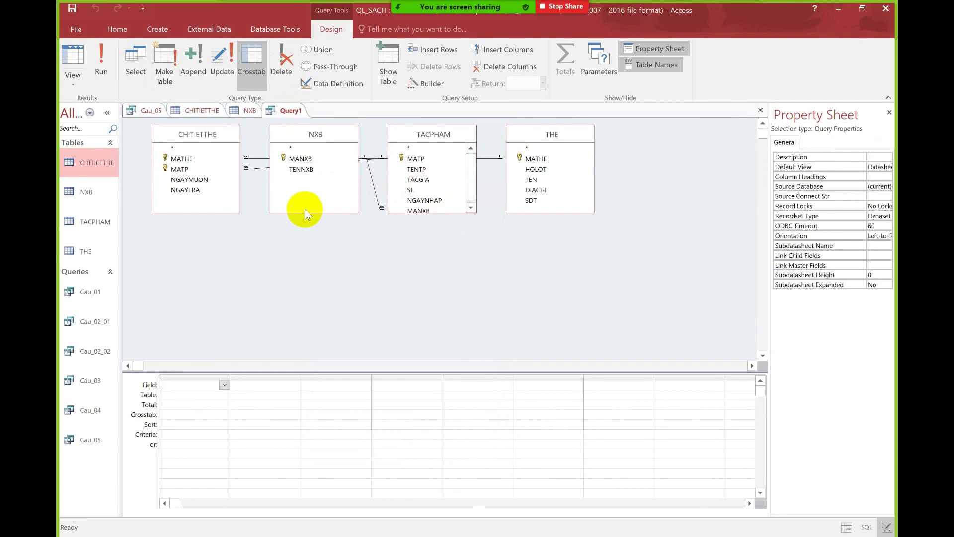
pyautogui.click(533, 160)
pyautogui.doubleClick(534, 181)
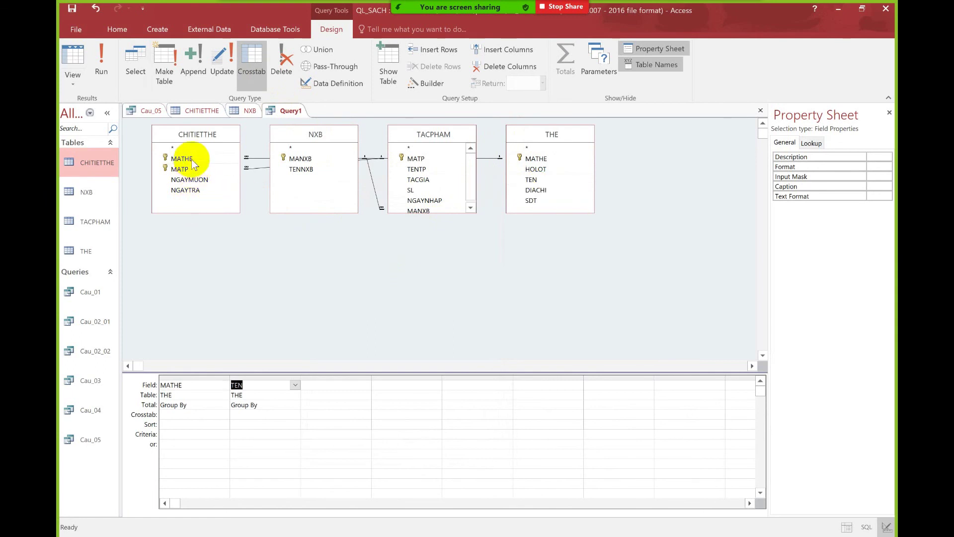
pyautogui.click(193, 179)
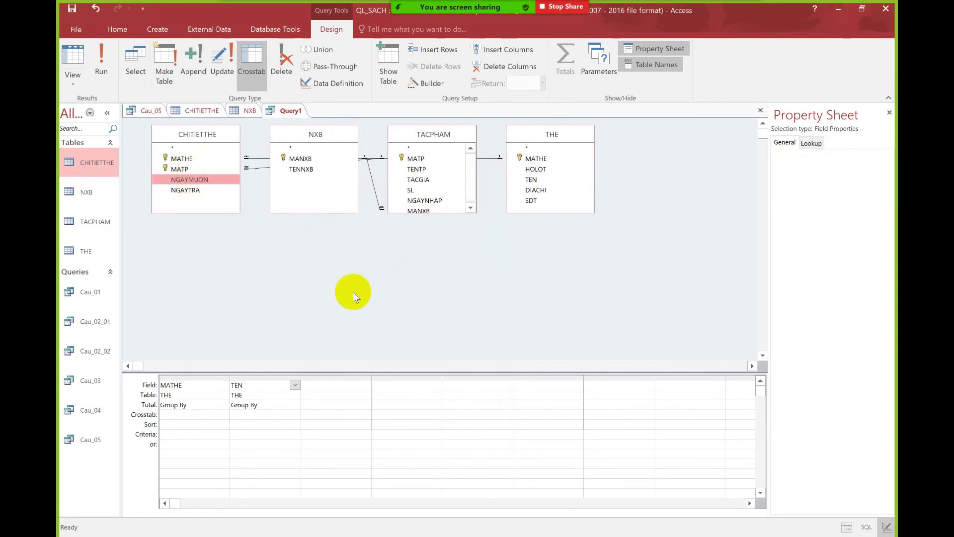
pyautogui.press('Return')
pyautogui.hotkey('alt', 'Tab')
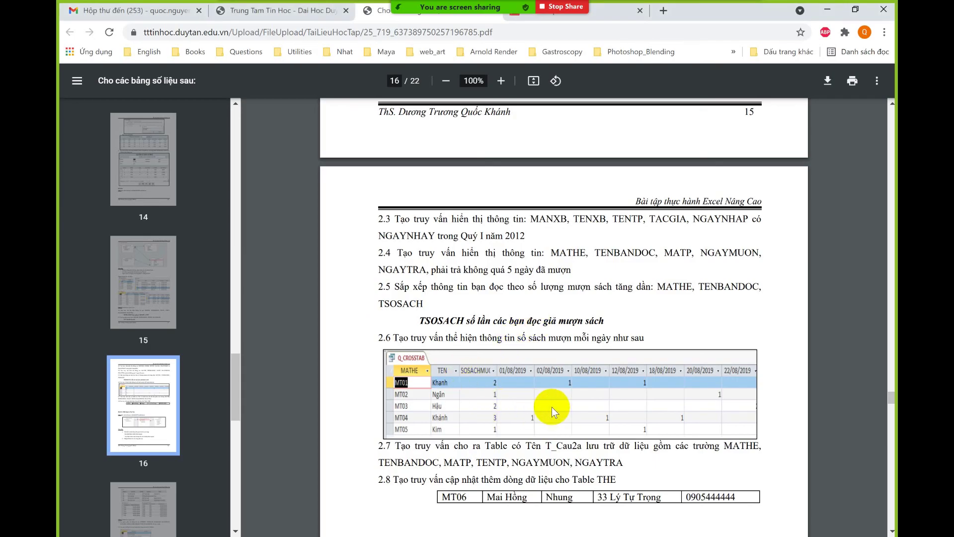
pyautogui.hotkey('alt', 'Tab')
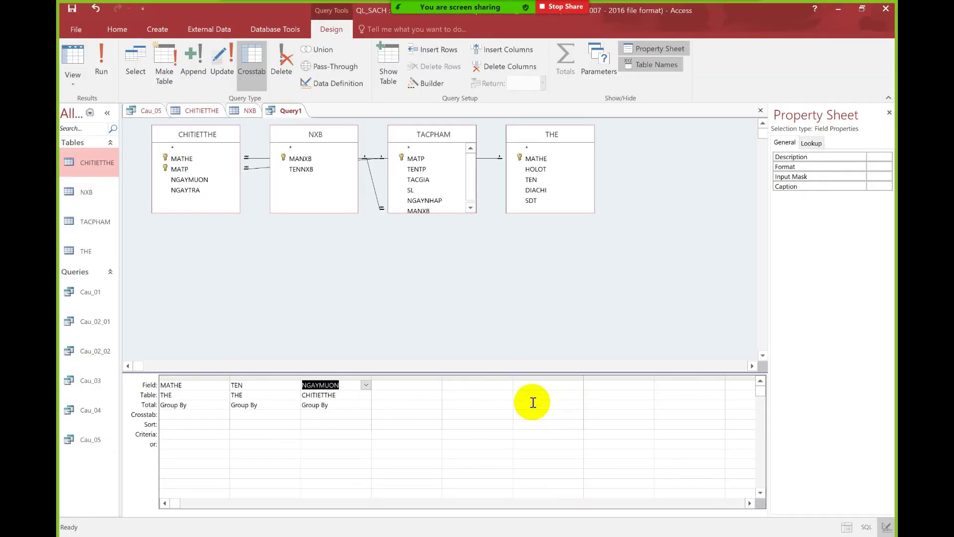
pyautogui.click(407, 380)
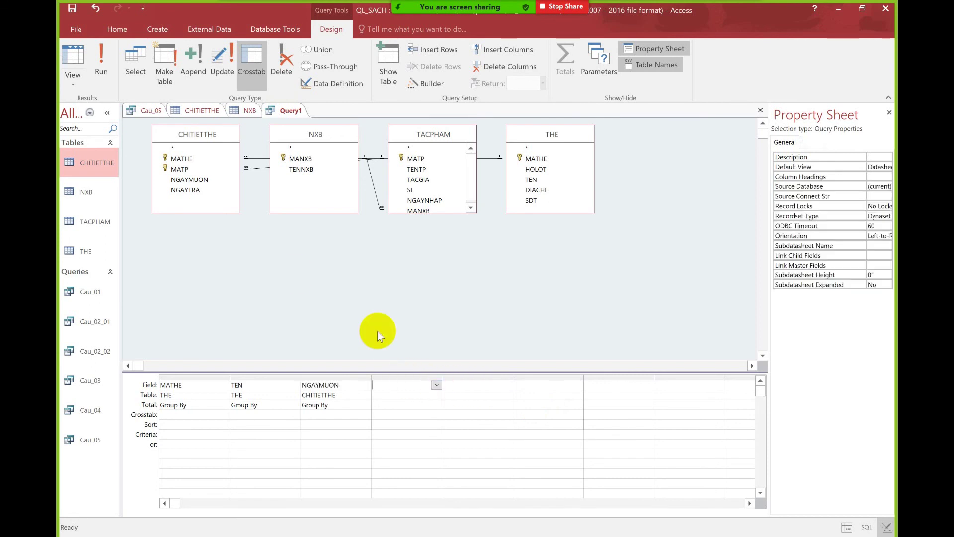
# - Add NGAYMUON as a fourth column and make MATHE and TEN Group By row headings
pyautogui.click(198, 185)
pyautogui.doubleClick(197, 182)
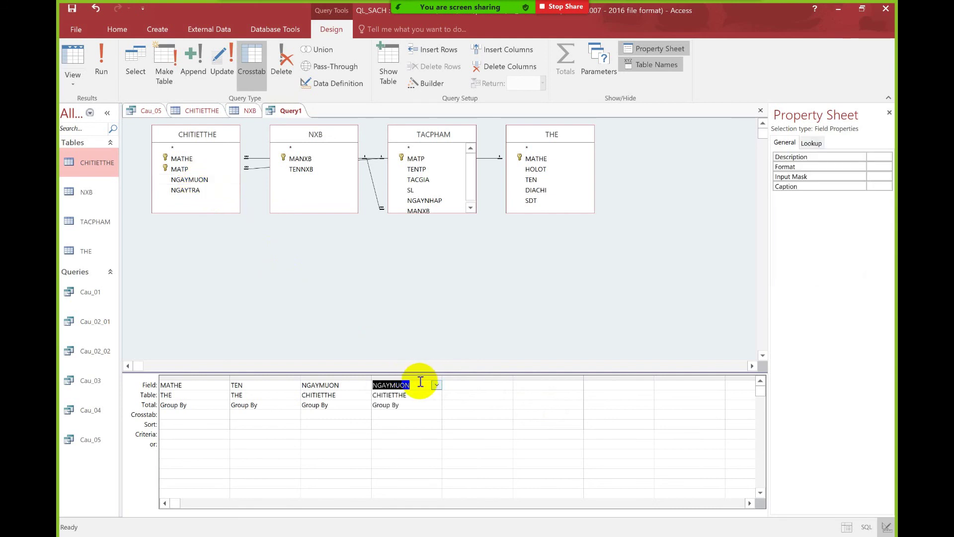
pyautogui.click(193, 406)
pyautogui.click(224, 404)
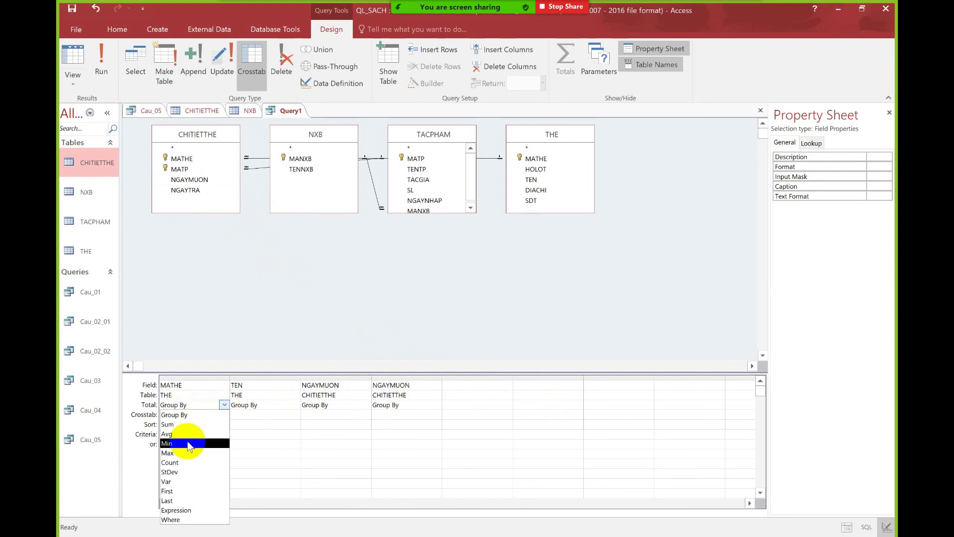
pyautogui.click(254, 421)
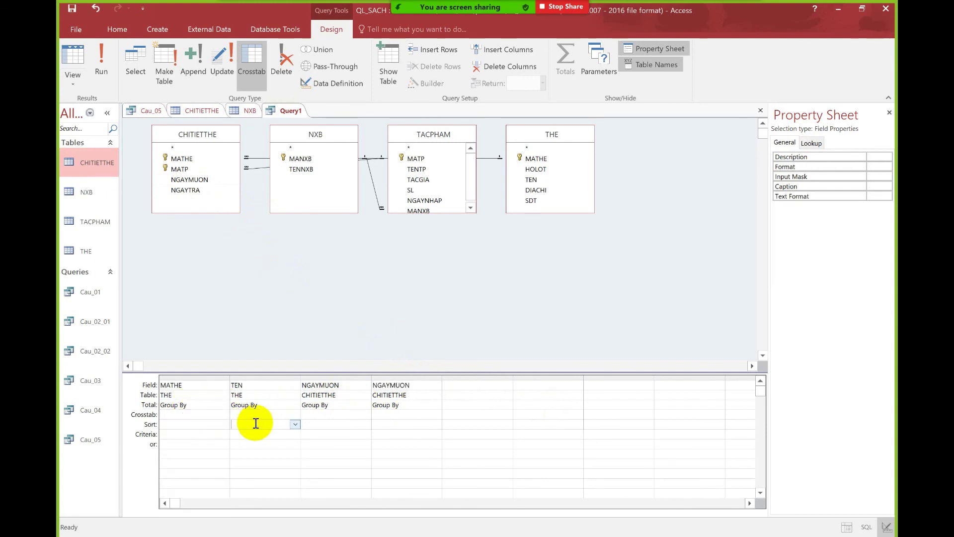
pyautogui.click(206, 417)
pyautogui.click(225, 415)
pyautogui.click(196, 425)
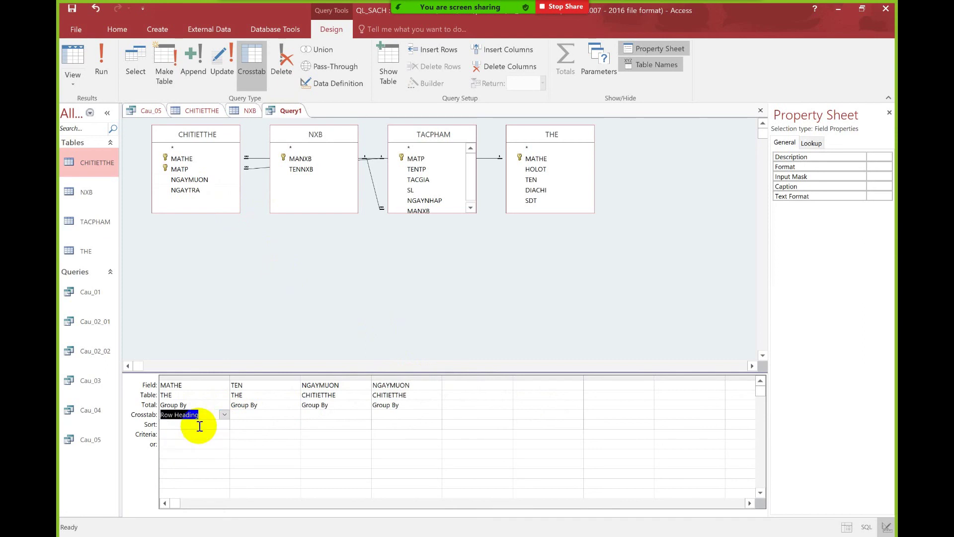
pyautogui.click(266, 415)
pyautogui.click(295, 414)
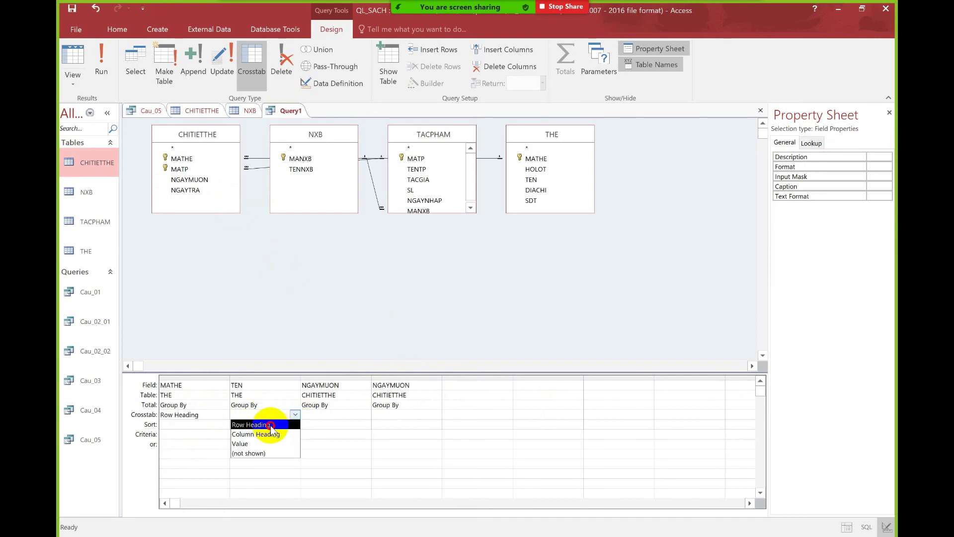
pyautogui.click(251, 425)
# - Make the first NGAYMUON the column heading and the second a Value with Total Count
pyautogui.click(331, 417)
pyautogui.click(366, 414)
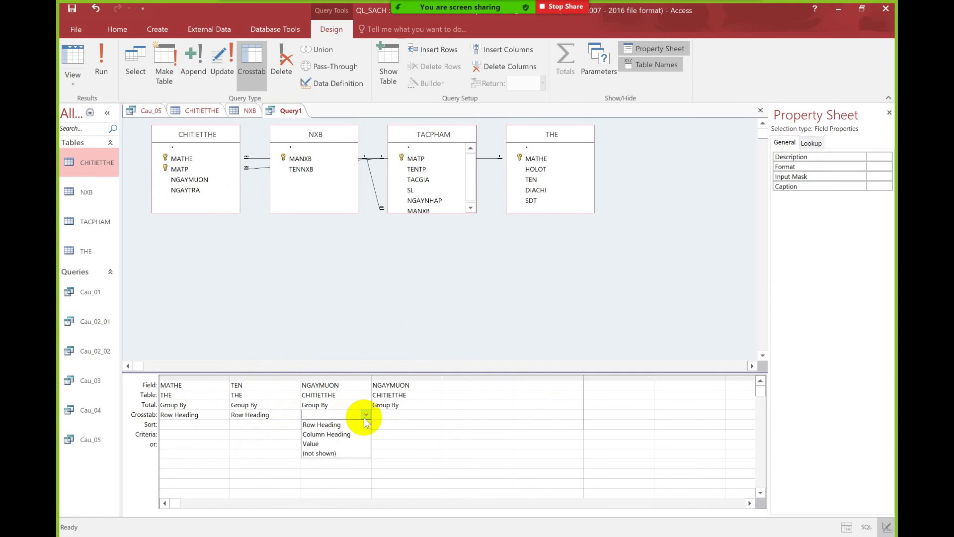
pyautogui.click(326, 434)
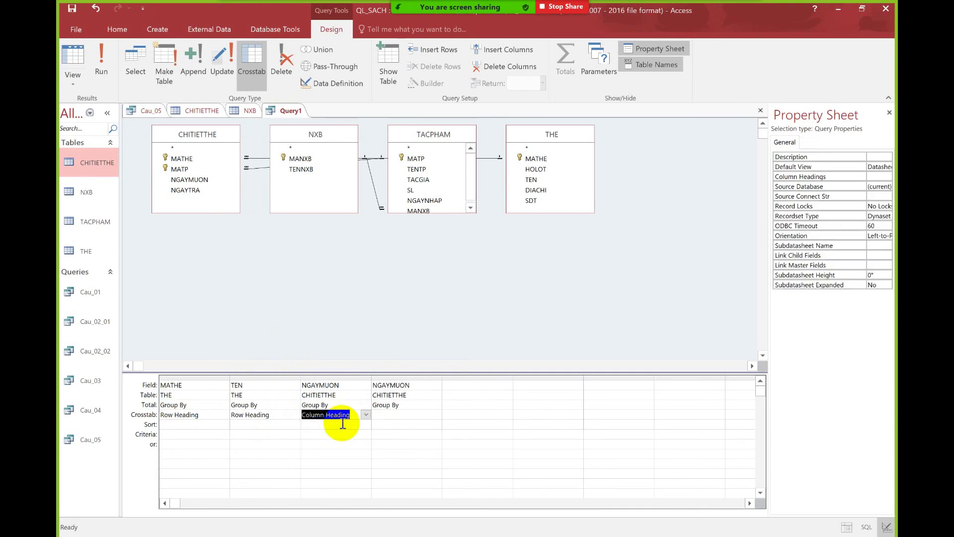
pyautogui.click(402, 415)
pyautogui.click(436, 414)
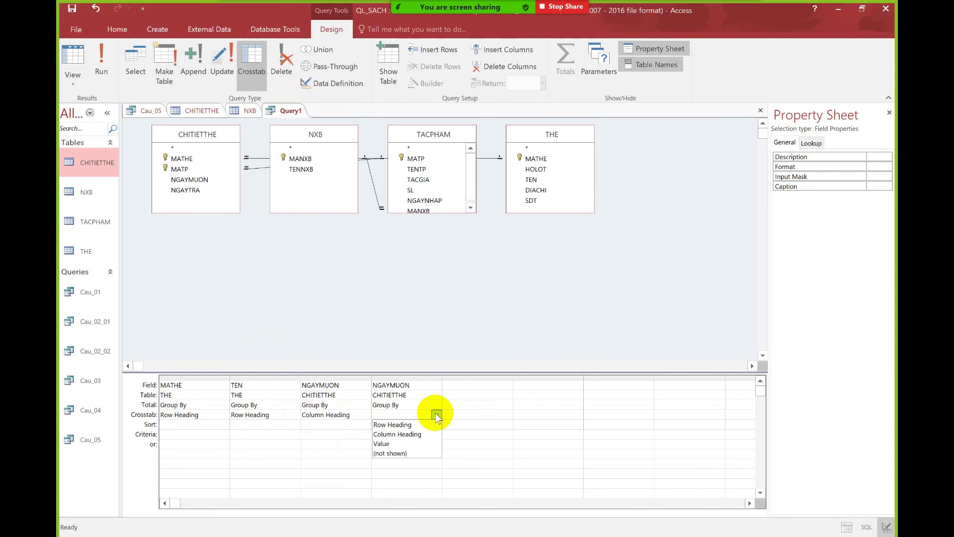
pyautogui.click(394, 444)
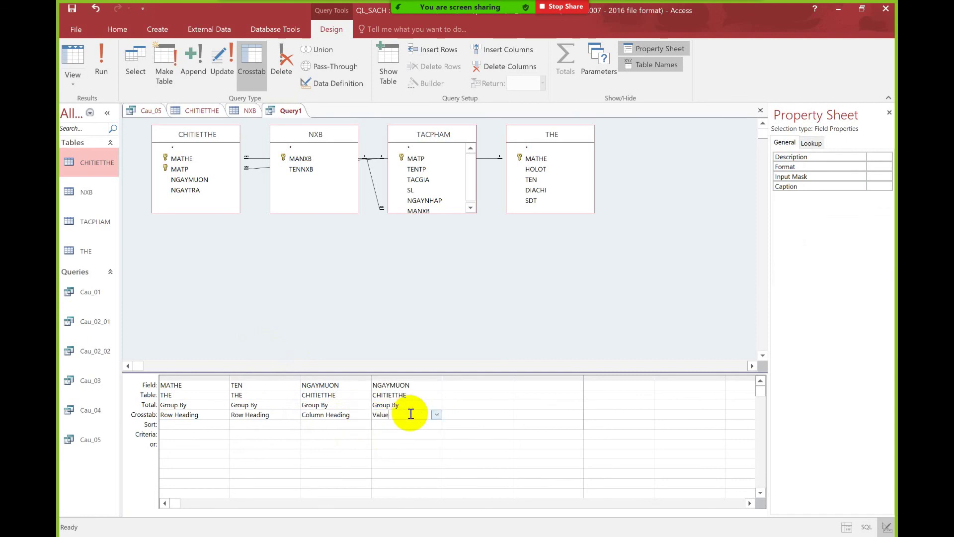
pyautogui.click(430, 404)
pyautogui.click(436, 404)
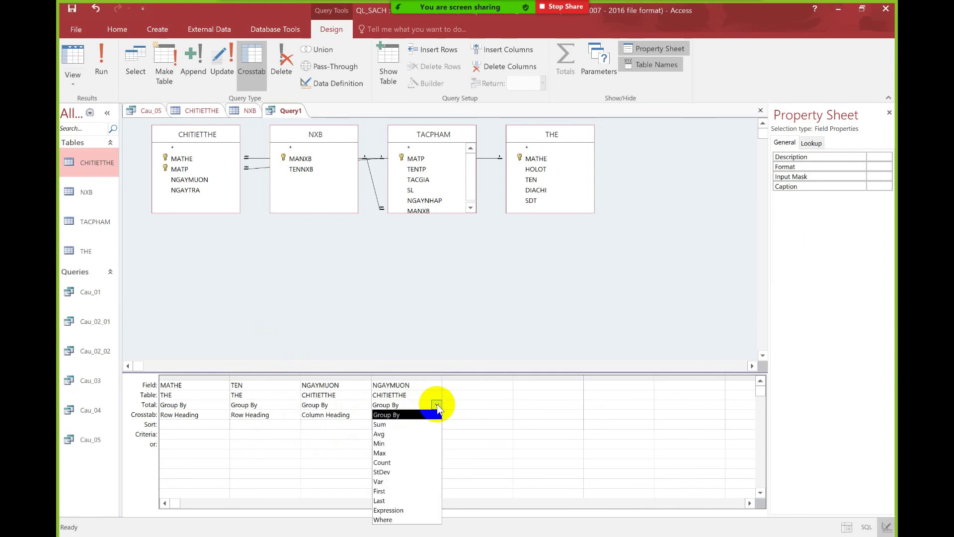
pyautogui.click(386, 462)
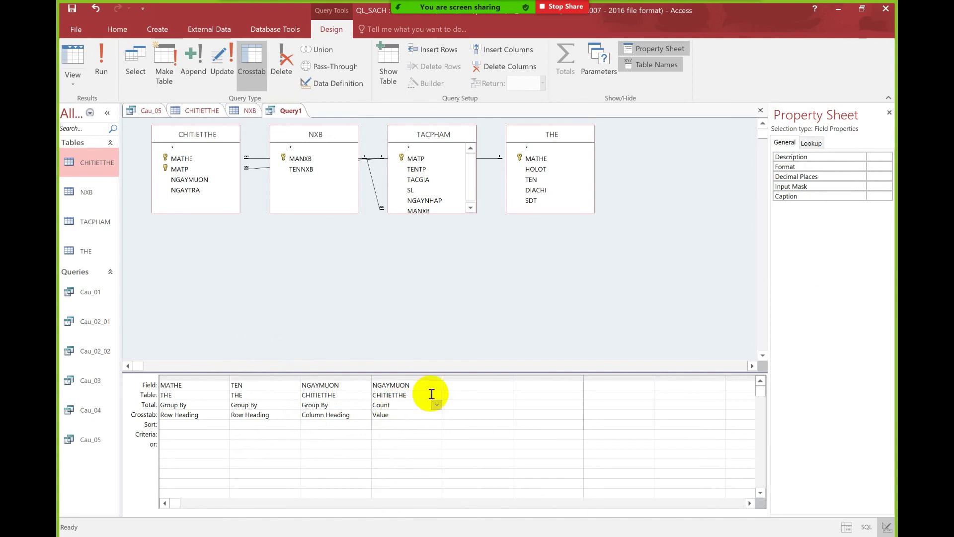
pyautogui.click(470, 384)
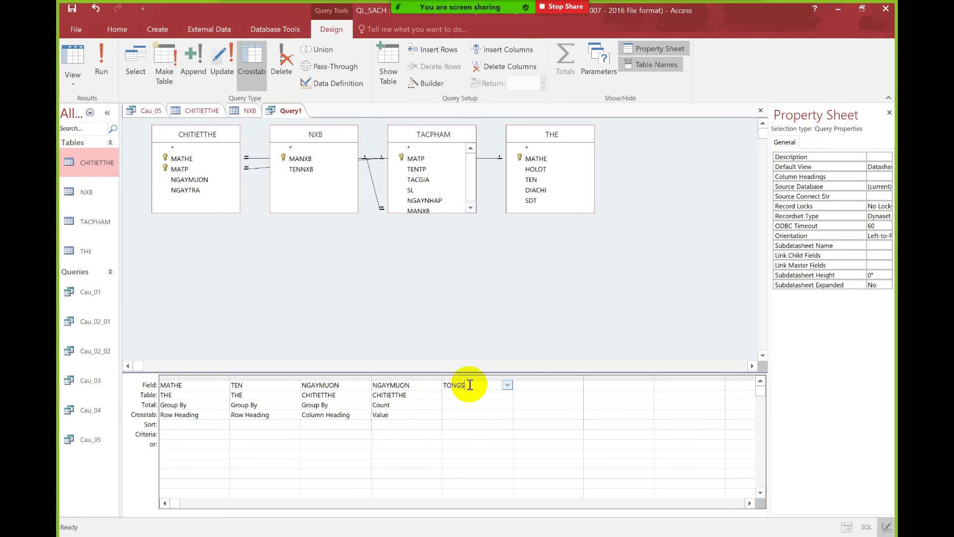
# - Add a fifth field TONGSONGAYMUON: [ngaymuon] with Total Sum and Crosstab Row Heading
pyautogui.write('N:[ngaymuon]')
pyautogui.press('Return')
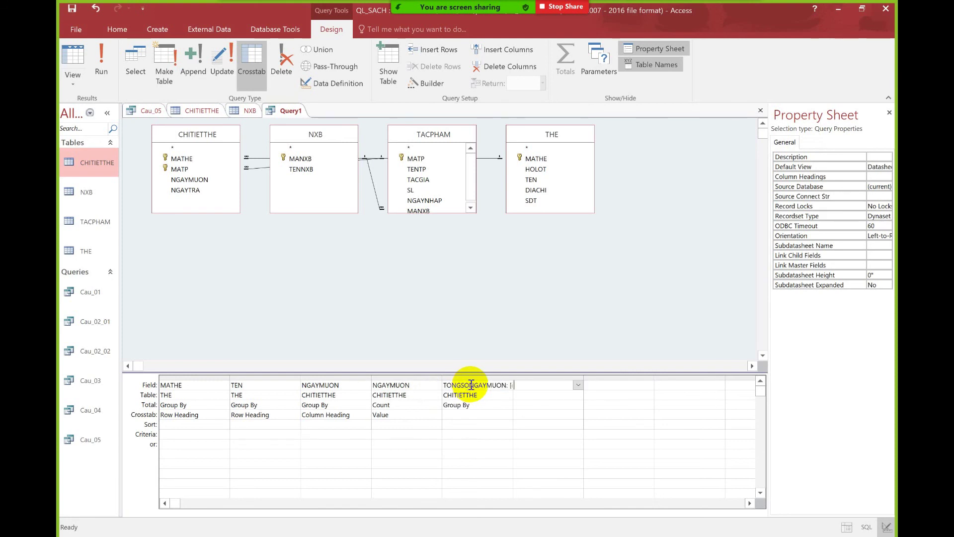
pyautogui.click(489, 405)
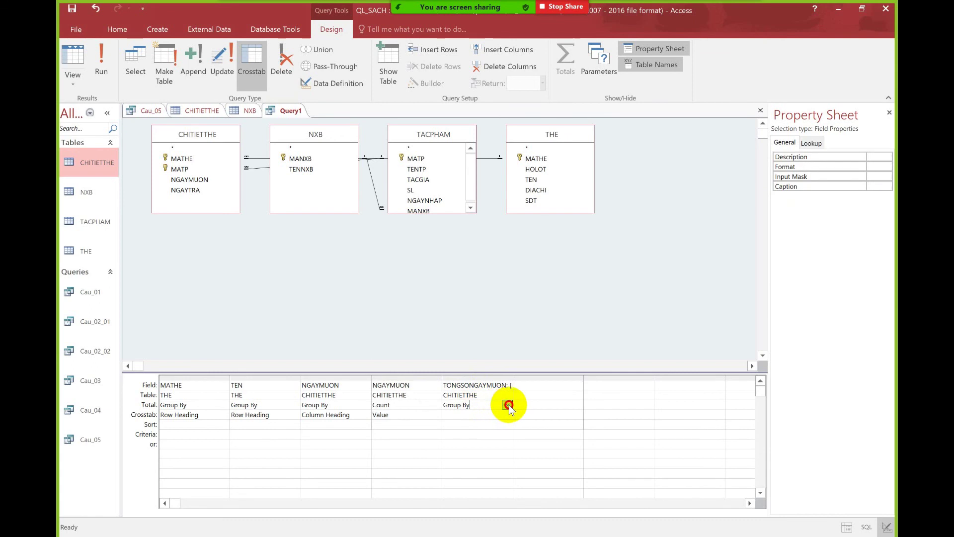
pyautogui.click(508, 405)
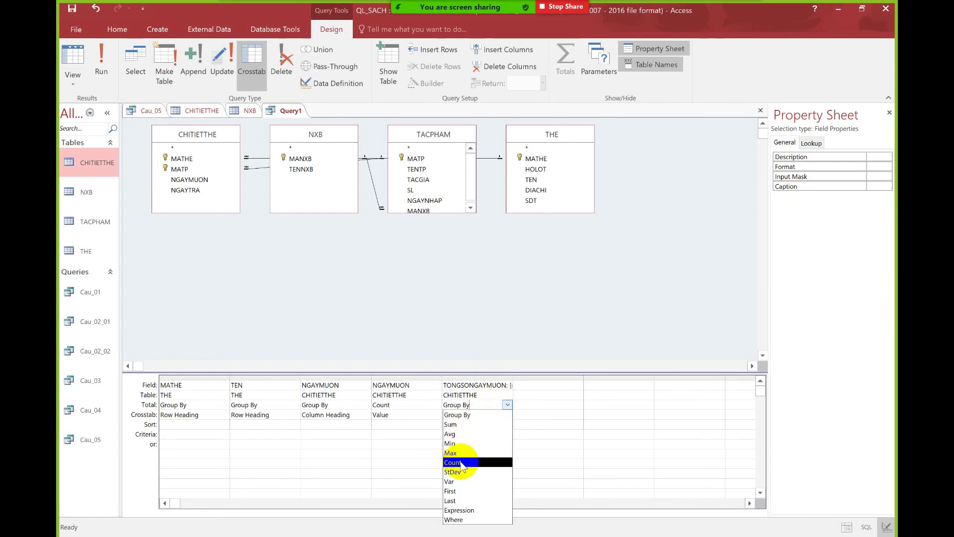
pyautogui.click(460, 463)
pyautogui.click(507, 405)
pyautogui.click(475, 424)
pyautogui.click(480, 413)
pyautogui.click(507, 415)
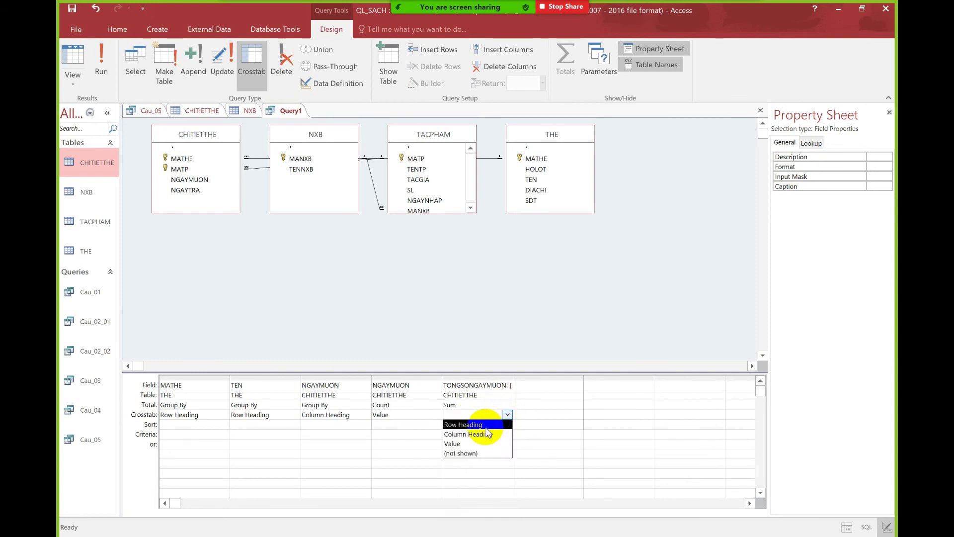
pyautogui.click(467, 425)
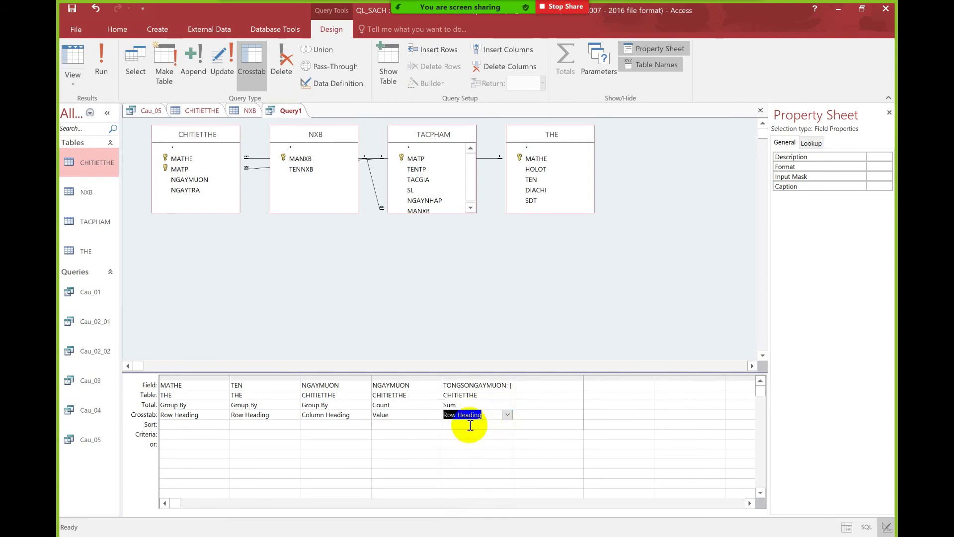
pyautogui.click(463, 404)
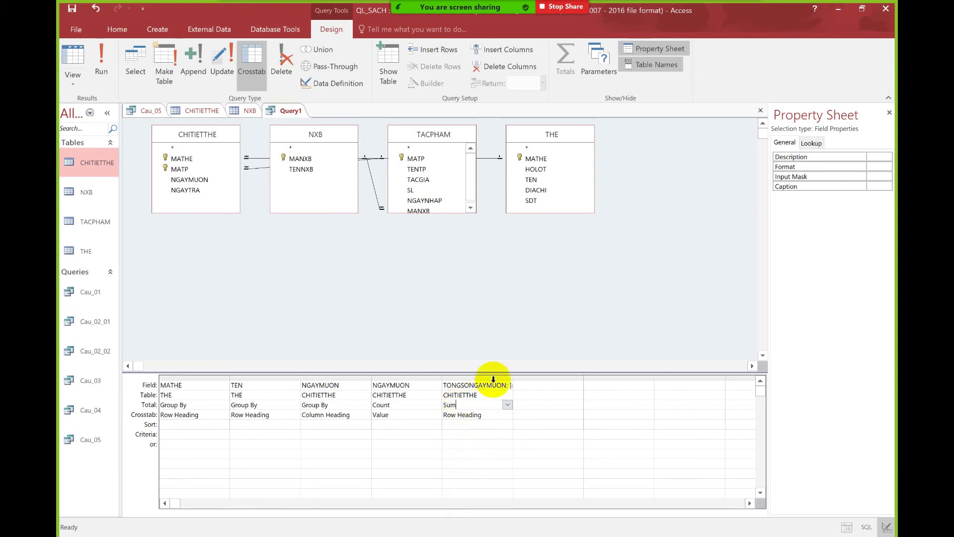
# - Widen the TONGSONGAYMUON column so its full expression shows
pyautogui.moveTo(513, 378); pyautogui.dragTo(554, 380)
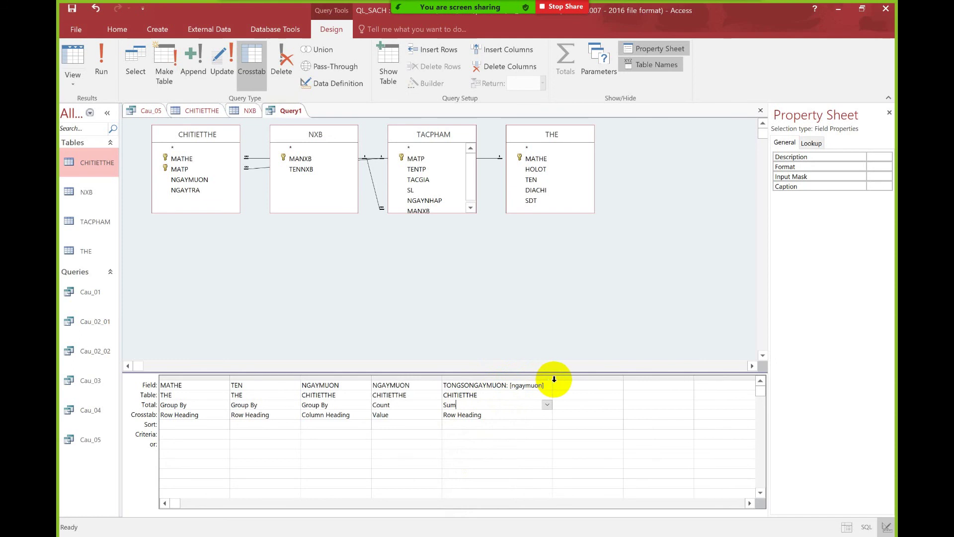
pyautogui.click(554, 379)
pyautogui.click(505, 414)
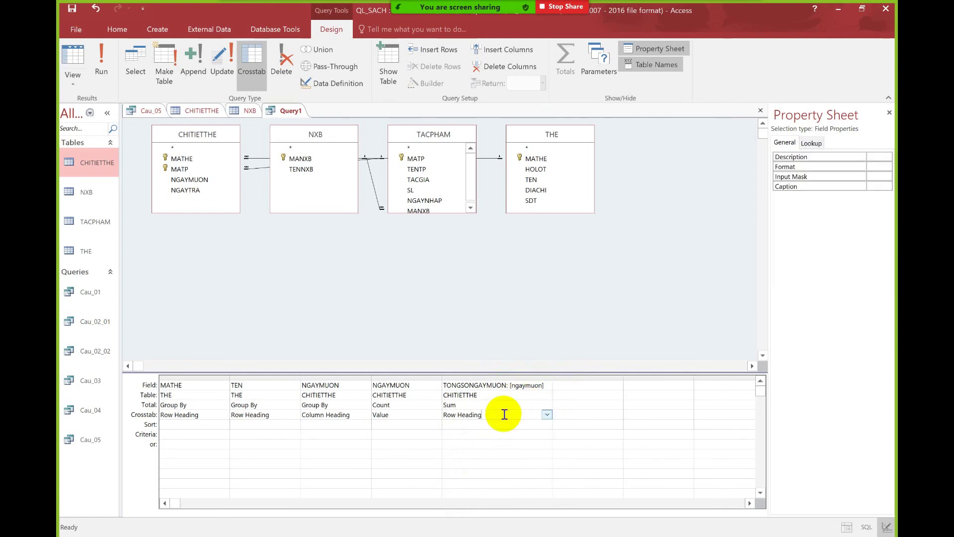
pyautogui.moveTo(553, 378); pyautogui.dragTo(568, 378)
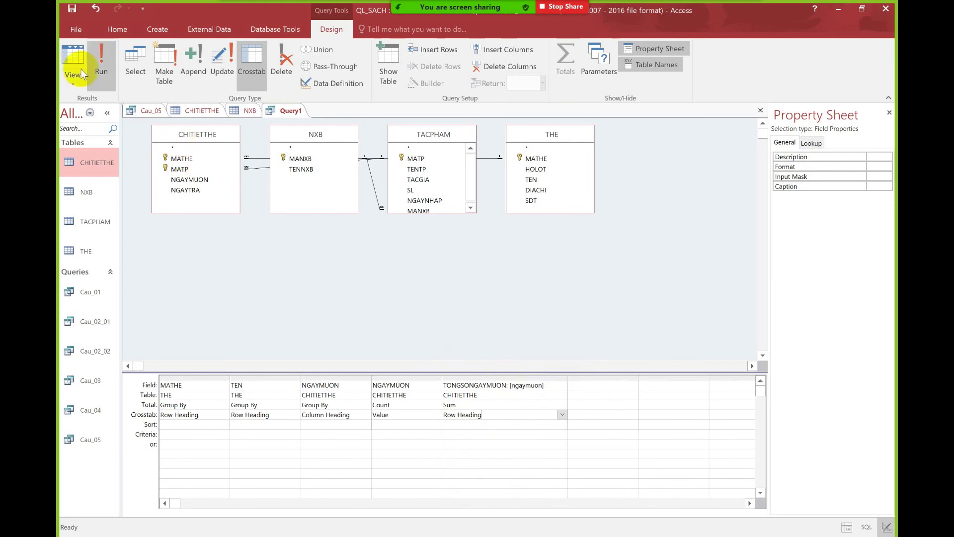
# - Run the crosstab, then switch TONGSONGAYMUON's total from Sum to Count and run again
pyautogui.click(101, 60)
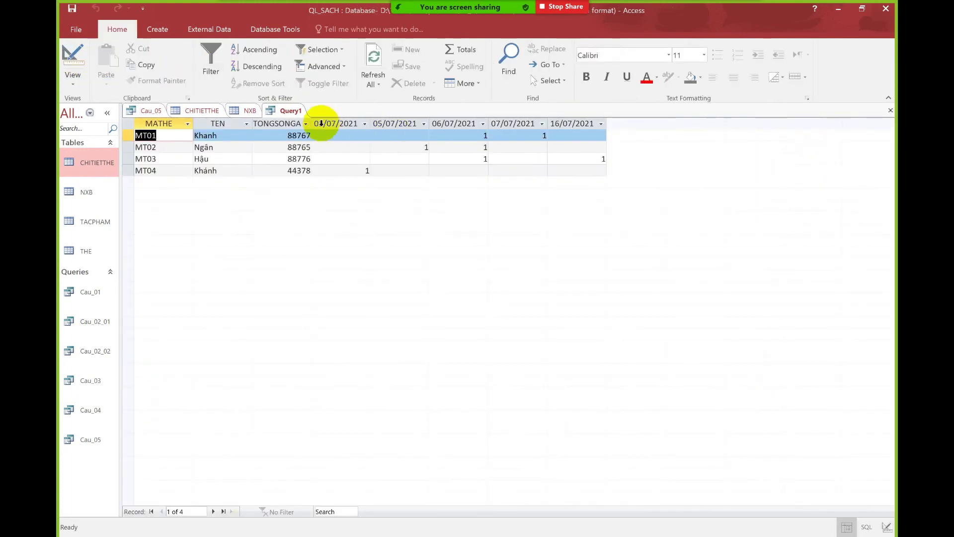
pyautogui.click(71, 62)
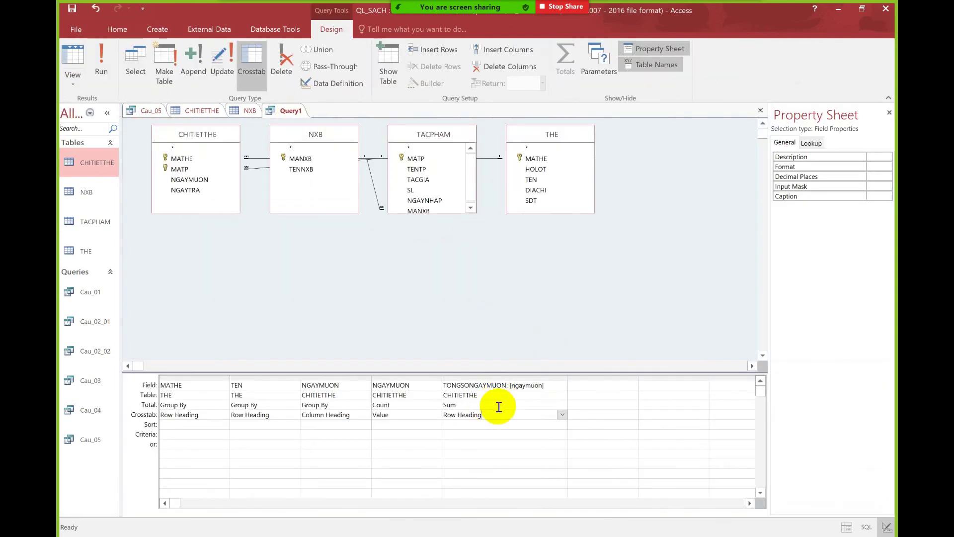
pyautogui.click(562, 404)
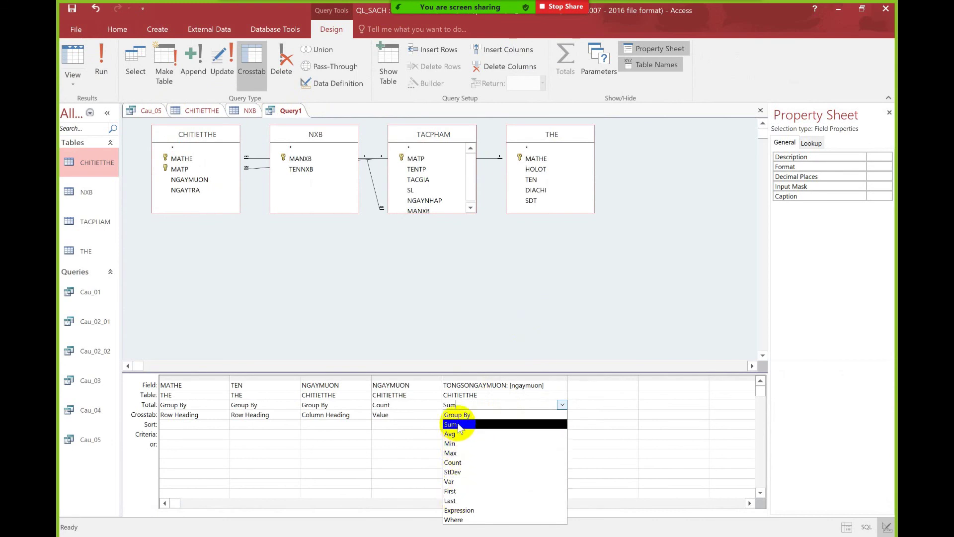
pyautogui.click(458, 481)
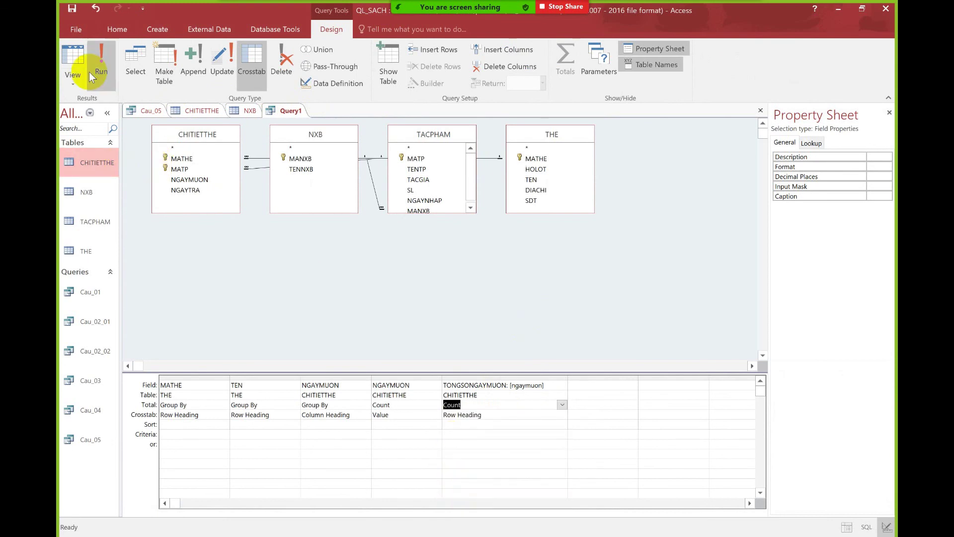
pyautogui.click(101, 64)
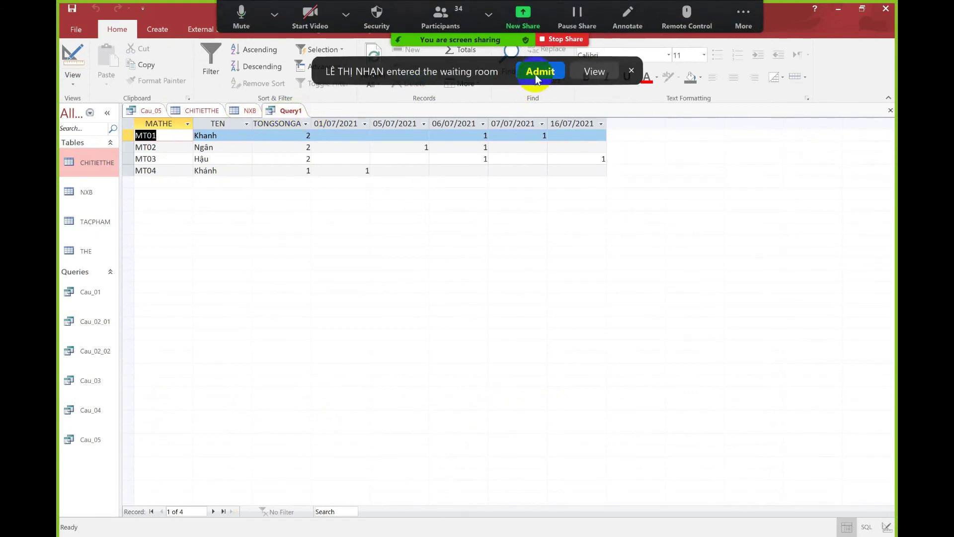
# - Review the per-day borrow counts, widen the TONGSONGAYMUON column, and return to the exercise PDF
pyautogui.click(537, 71)
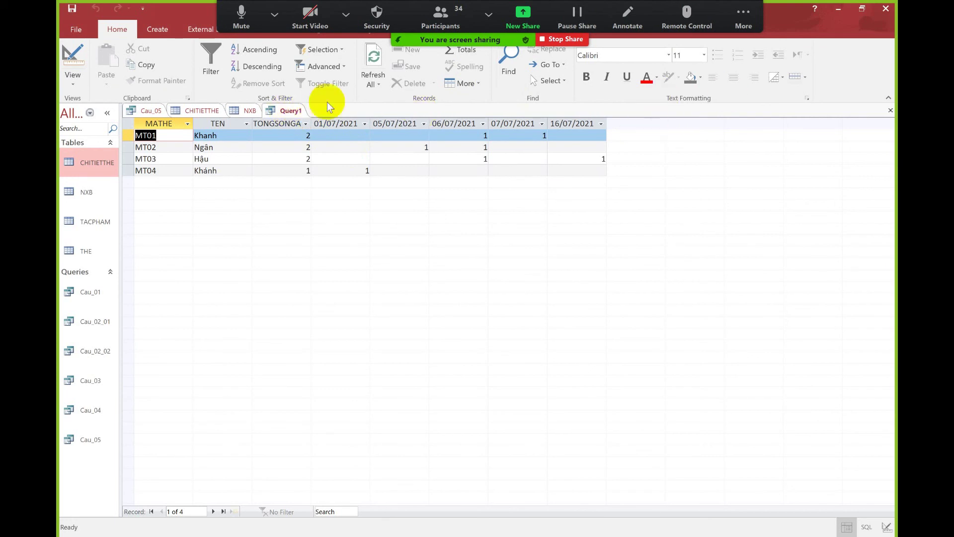
pyautogui.click(341, 136)
pyautogui.click(396, 136)
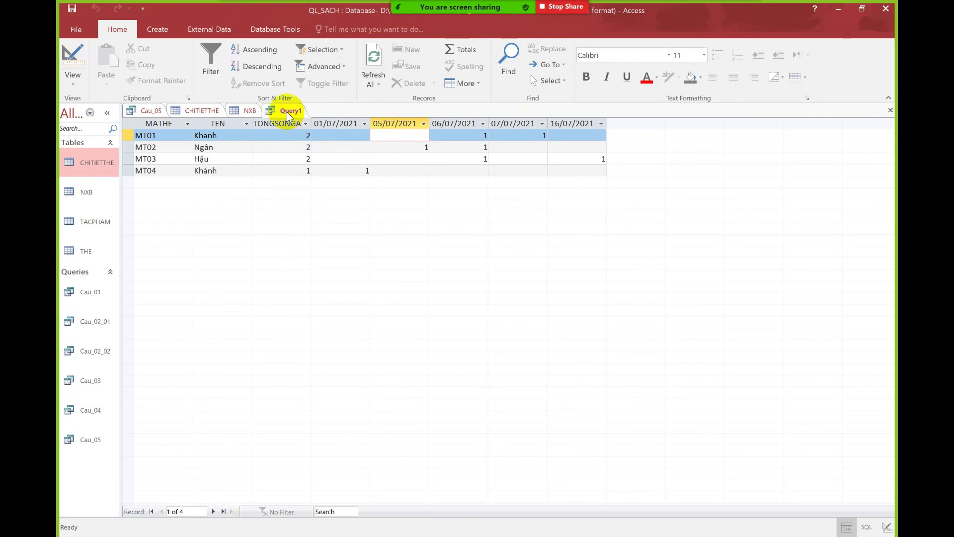
pyautogui.moveTo(312, 122); pyautogui.dragTo(321, 123)
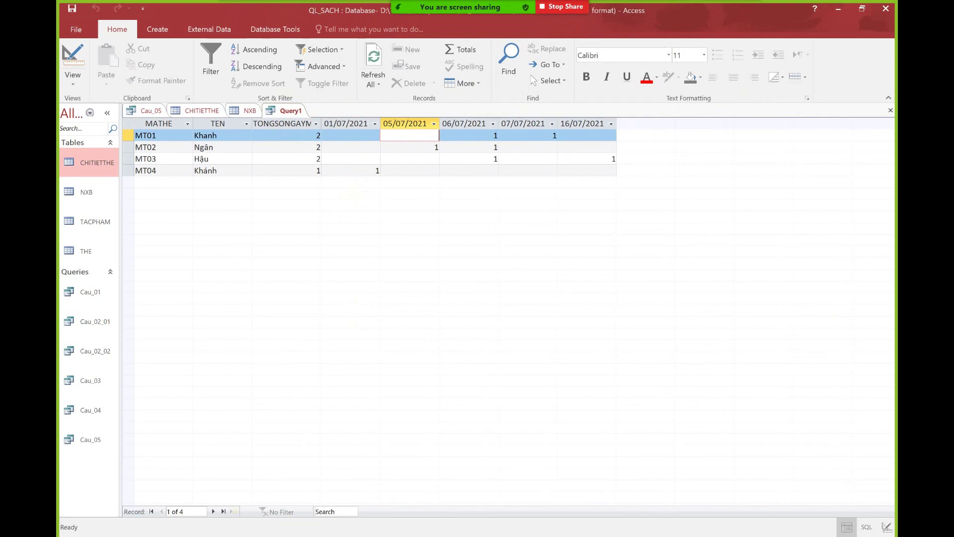
pyautogui.hotkey('alt', 'Tab')
pyautogui.scroll(-1, 563, 361)
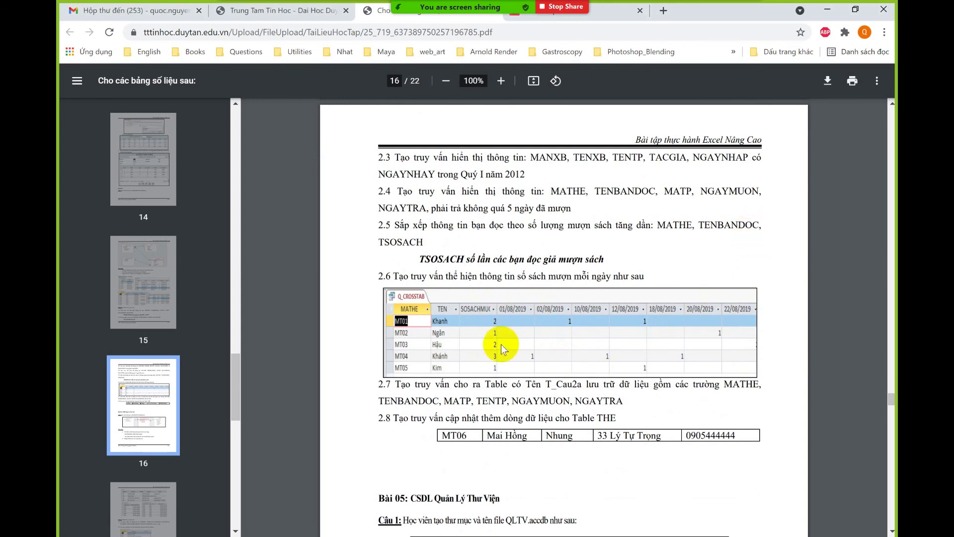
# - Minimize Chrome after viewing exercise 2.6's sample crosstab to return to Access
pyautogui.click(828, 14)
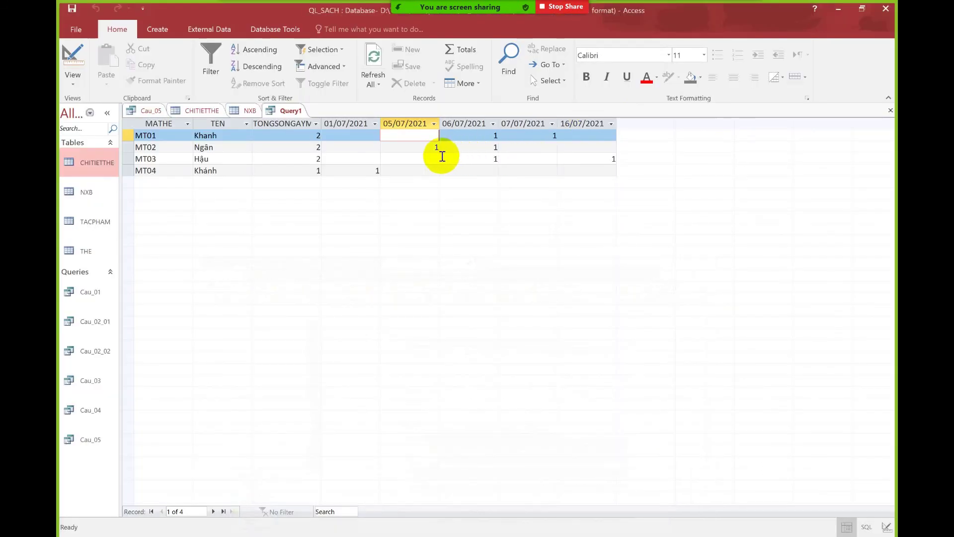
# - Widen the 01/07/2021 and TONGSONGAYMUON columns, then run Cau_05 to compare its results
pyautogui.click(419, 156)
pyautogui.moveTo(381, 121); pyautogui.dragTo(392, 121)
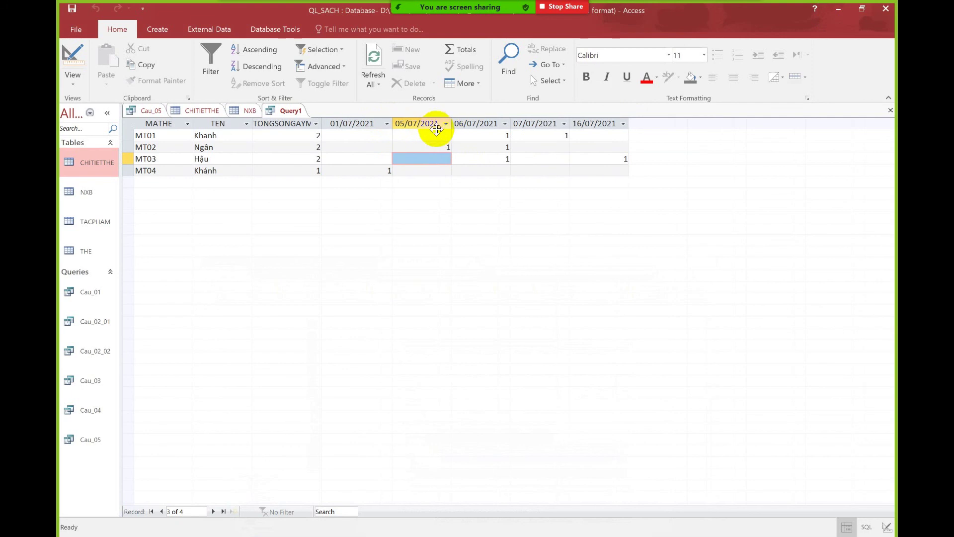
pyautogui.moveTo(321, 124); pyautogui.dragTo(327, 126)
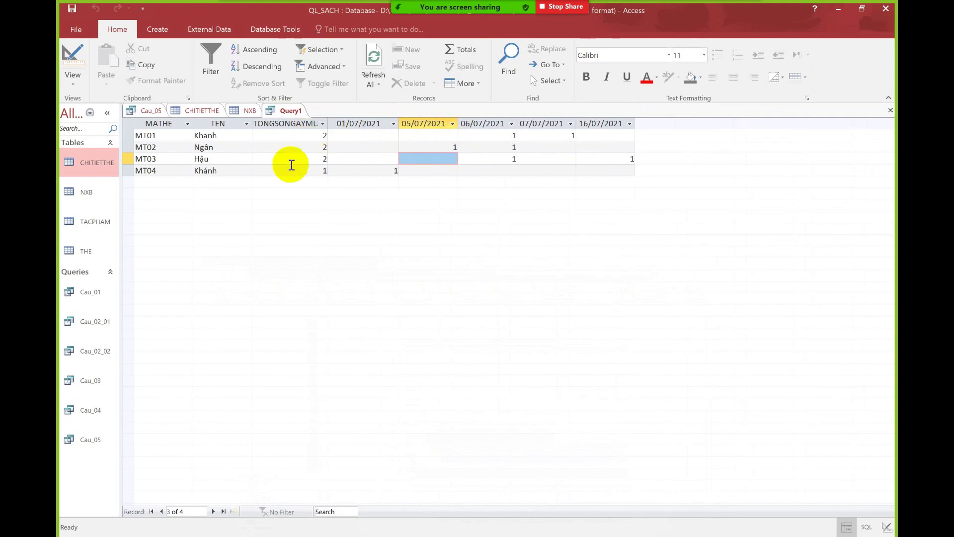
pyautogui.click(153, 112)
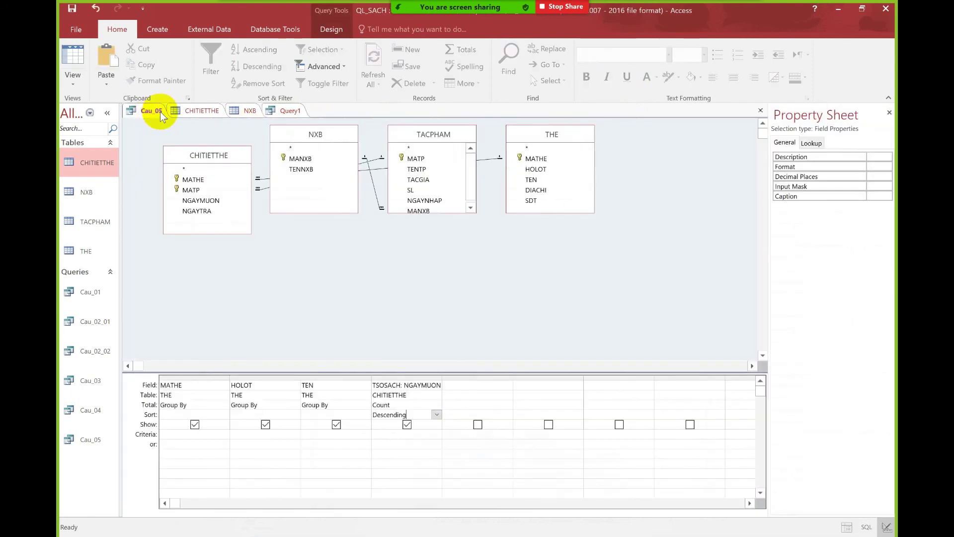
pyautogui.click(331, 31)
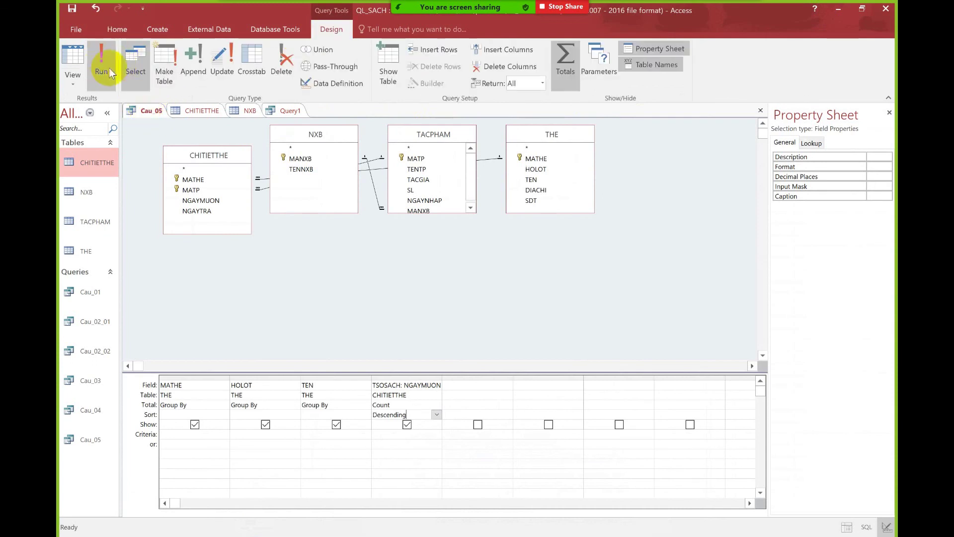
pyautogui.click(153, 93)
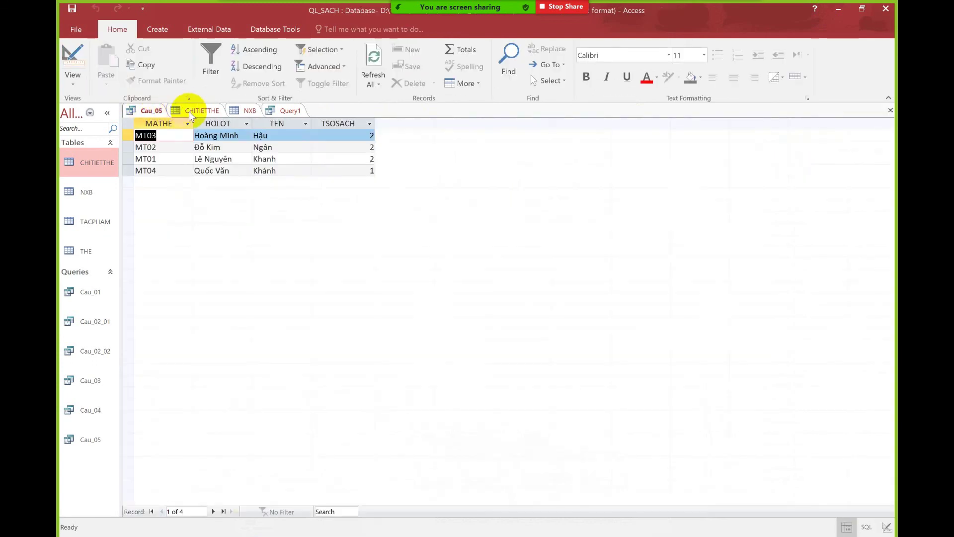
# - Open the meeting chat and switch Query1 back to Design View
pyautogui.click(762, 20)
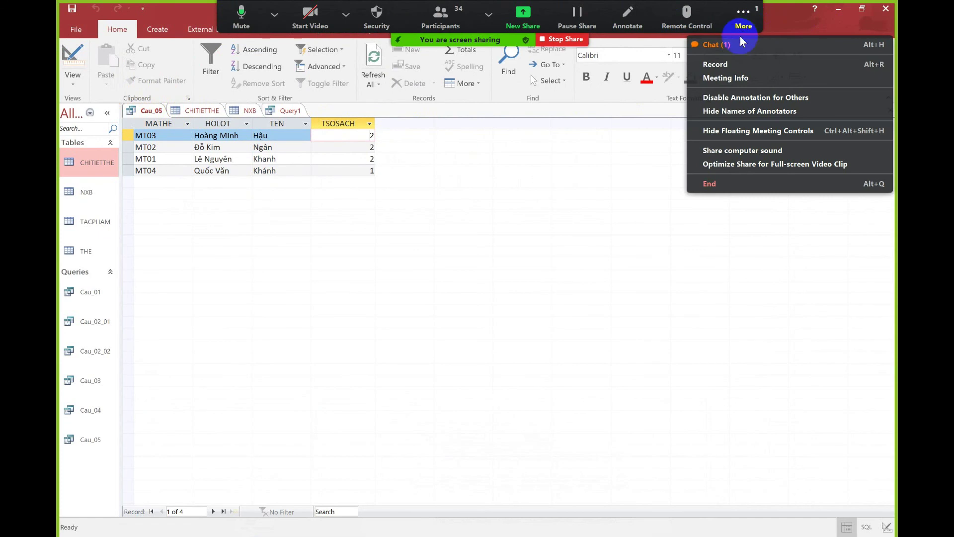
pyautogui.click(737, 43)
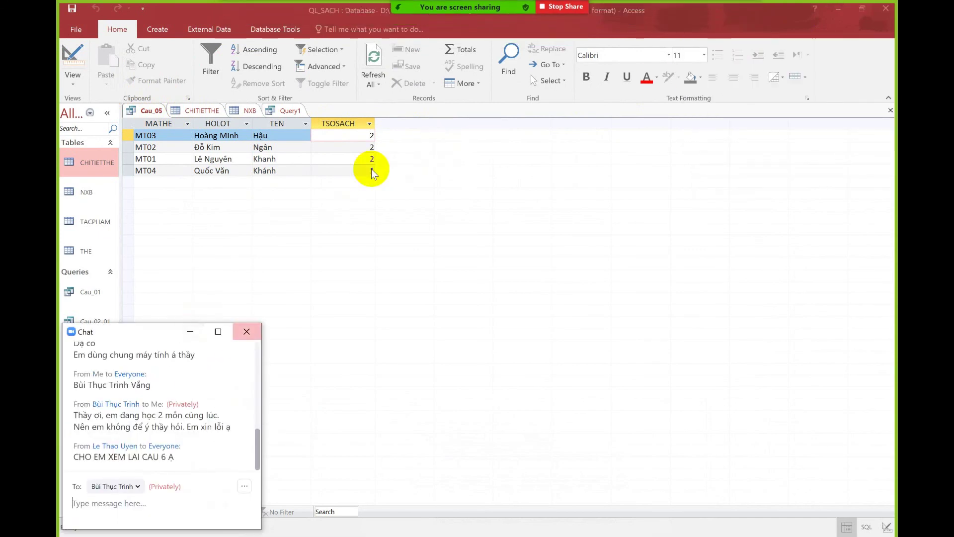
pyautogui.click(305, 109)
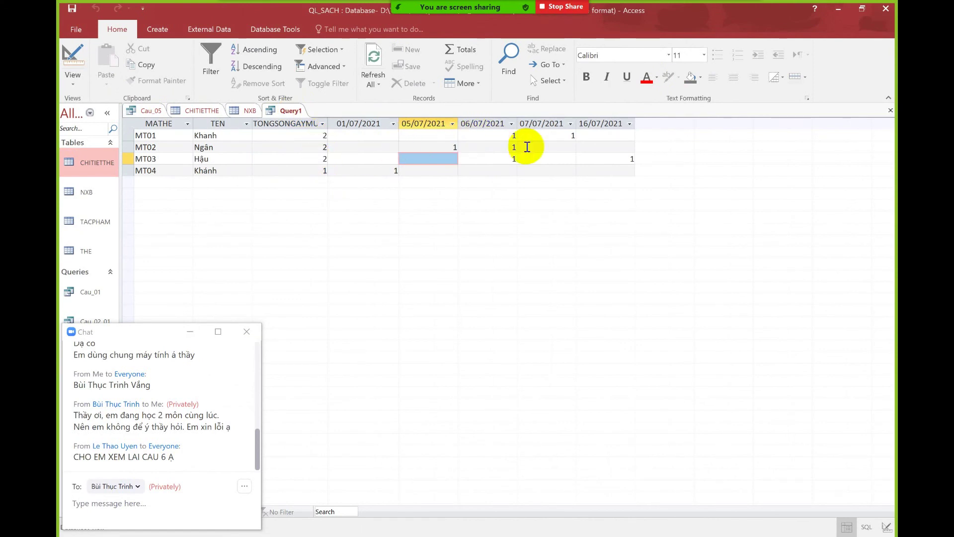
pyautogui.rightClick(286, 111)
pyautogui.click(315, 163)
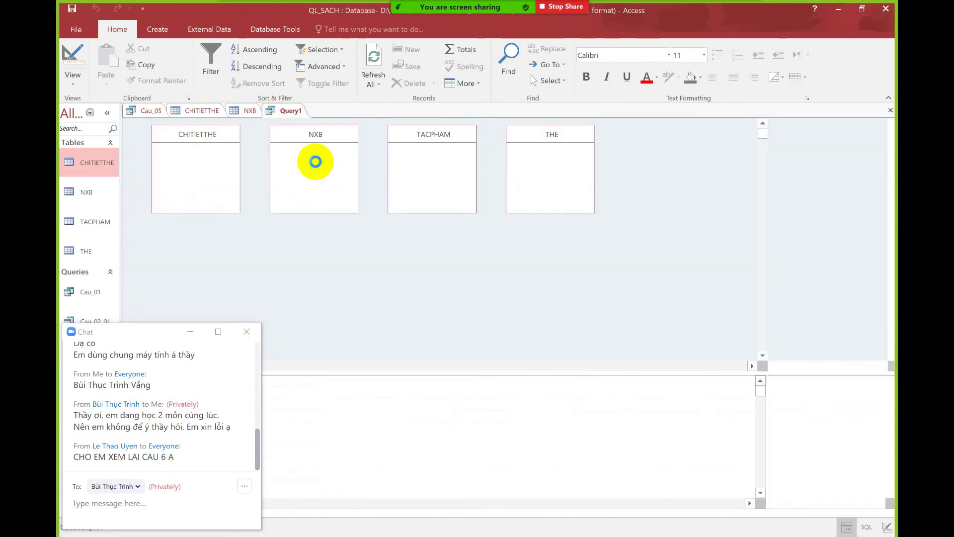
# - Review the crosstab settings of MATHE, TEN, NGAYMUON and TONGSONGAYMUON in the grid
pyautogui.moveTo(161, 335); pyautogui.dragTo(166, 170)
pyautogui.click(187, 386)
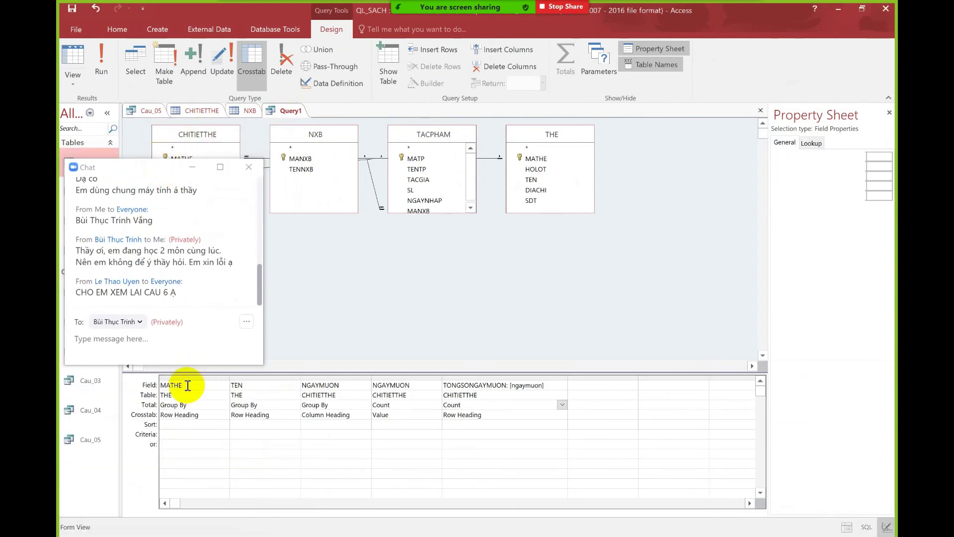
pyautogui.click(250, 388)
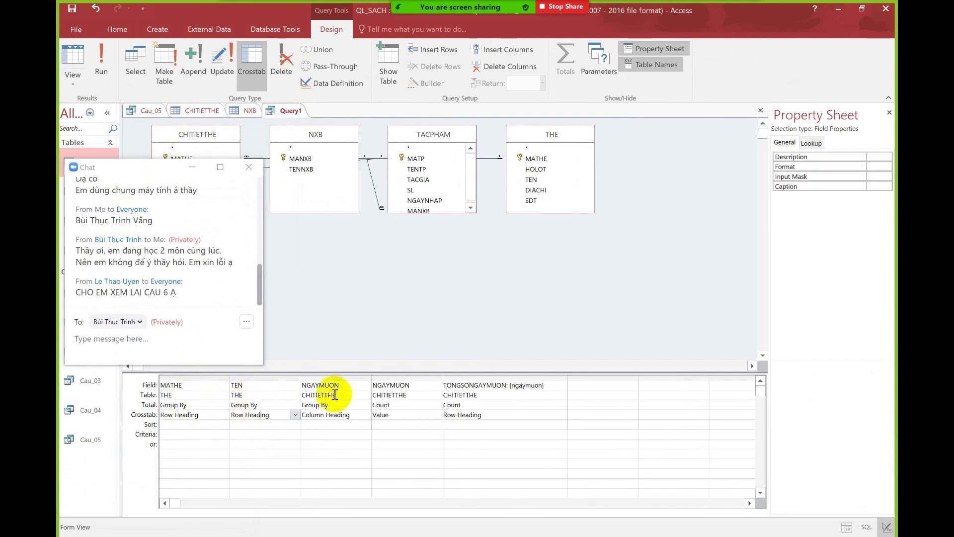
pyautogui.click(342, 379)
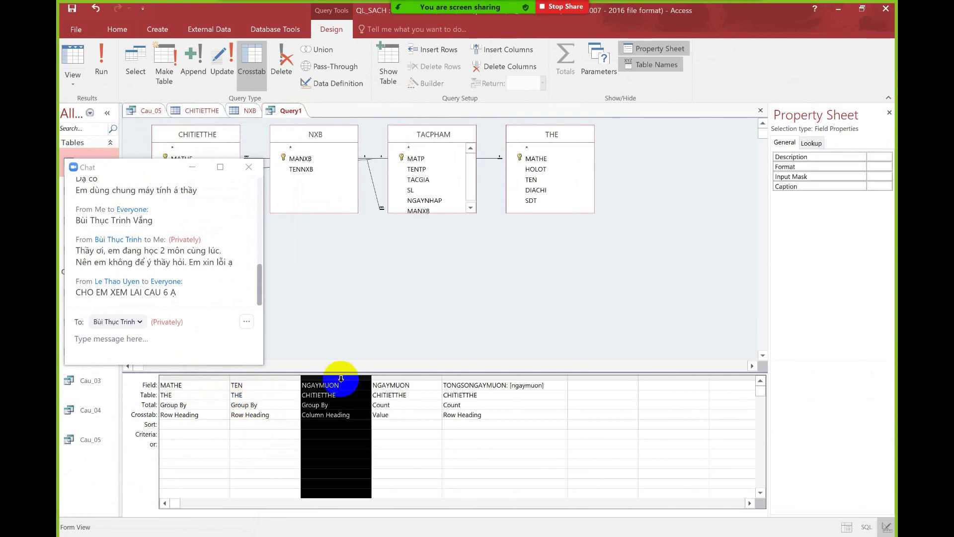
pyautogui.click(347, 415)
pyautogui.click(343, 378)
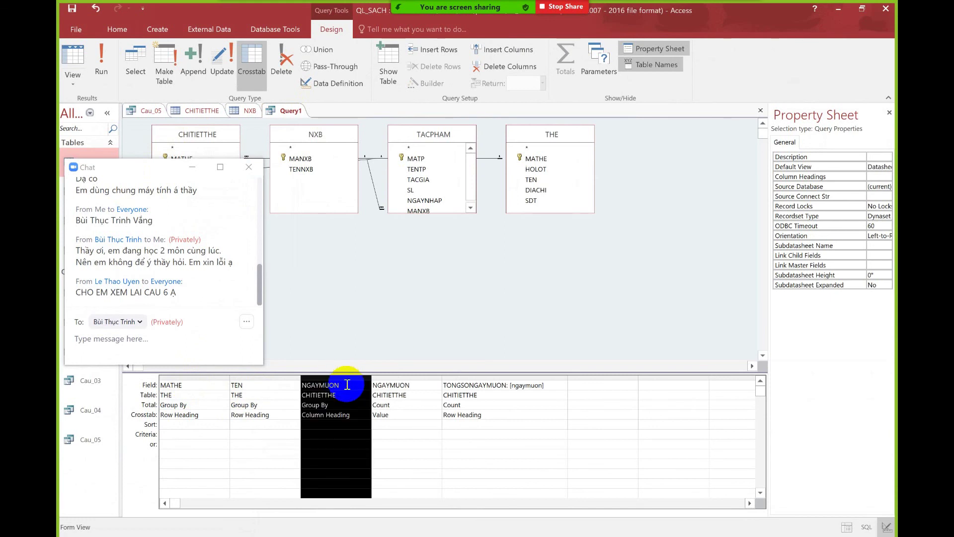
pyautogui.click(346, 415)
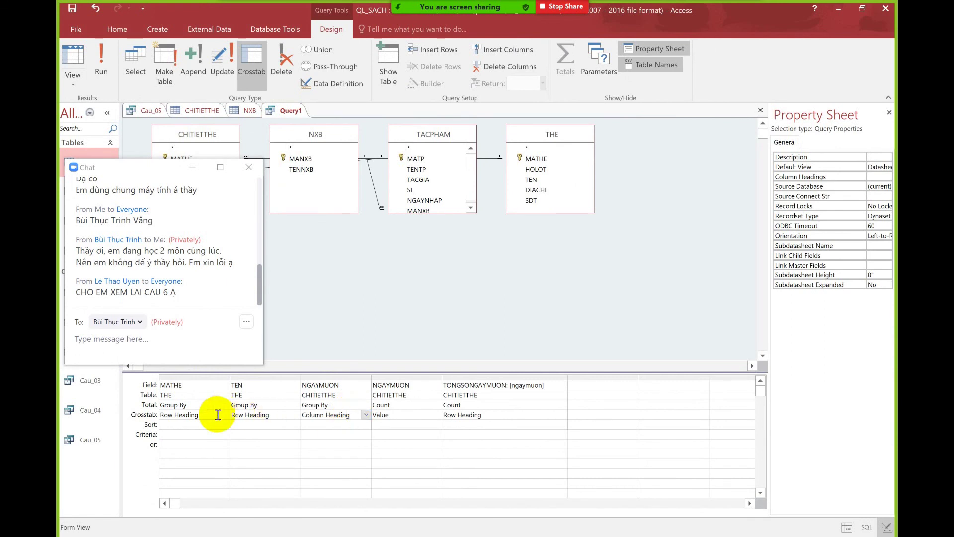
pyautogui.click(254, 416)
pyautogui.click(255, 414)
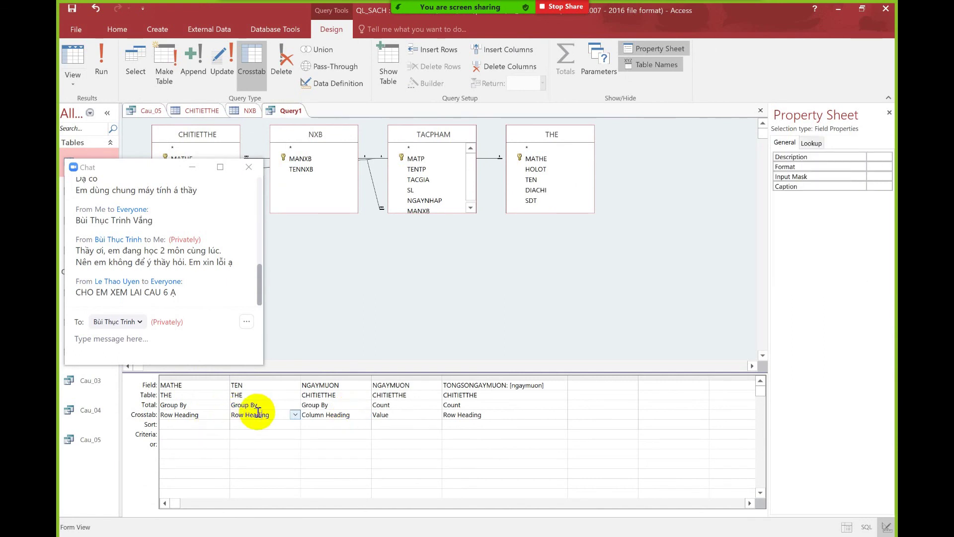
pyautogui.click(497, 416)
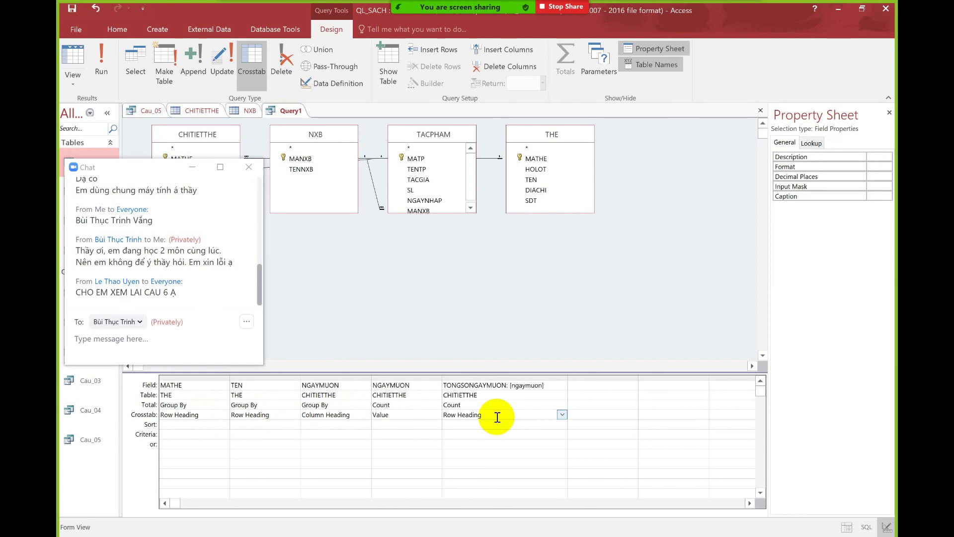
# - Add HOLOT from THE to the grid between MATHE and TEN
pyautogui.click(199, 386)
pyautogui.click(246, 386)
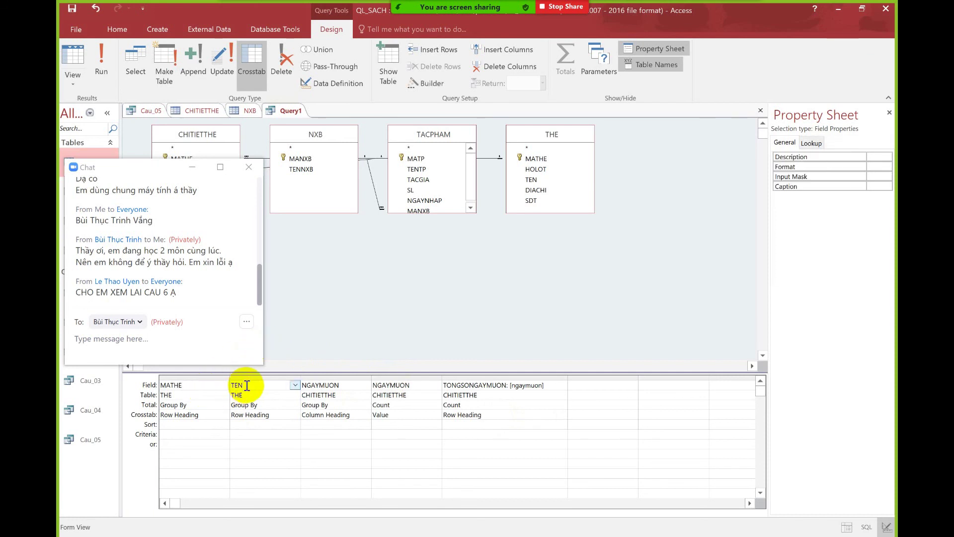
pyautogui.moveTo(537, 169); pyautogui.dragTo(259, 386)
pyautogui.click(598, 378)
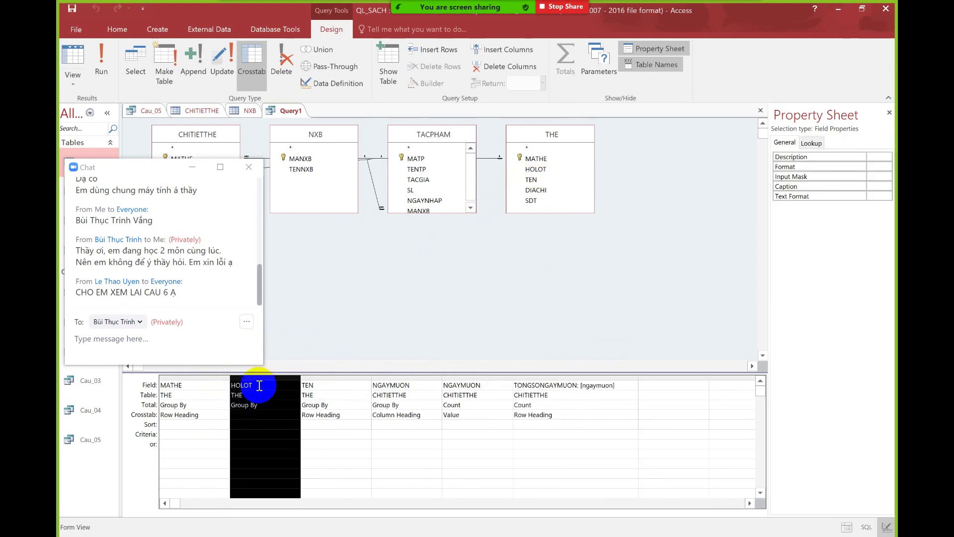
pyautogui.click(255, 414)
pyautogui.click(295, 414)
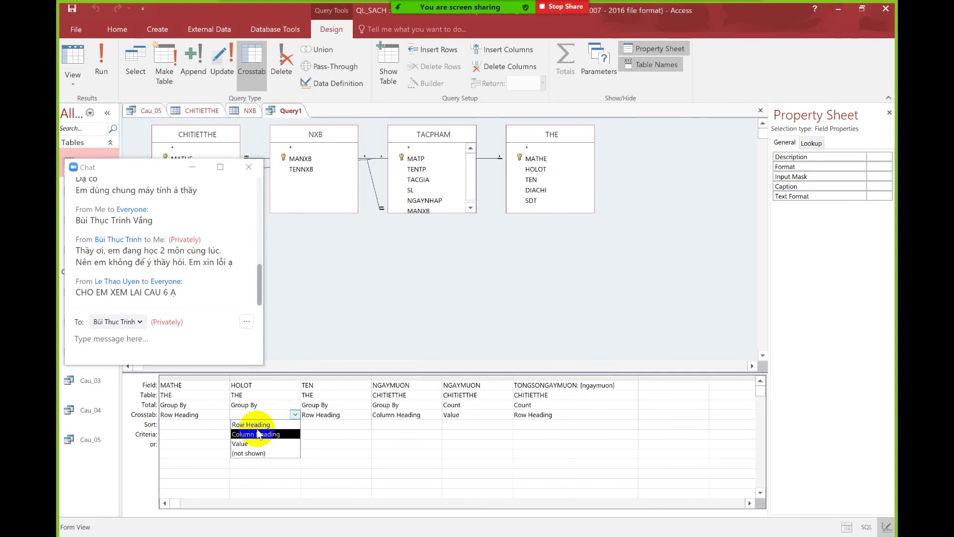
pyautogui.click(251, 424)
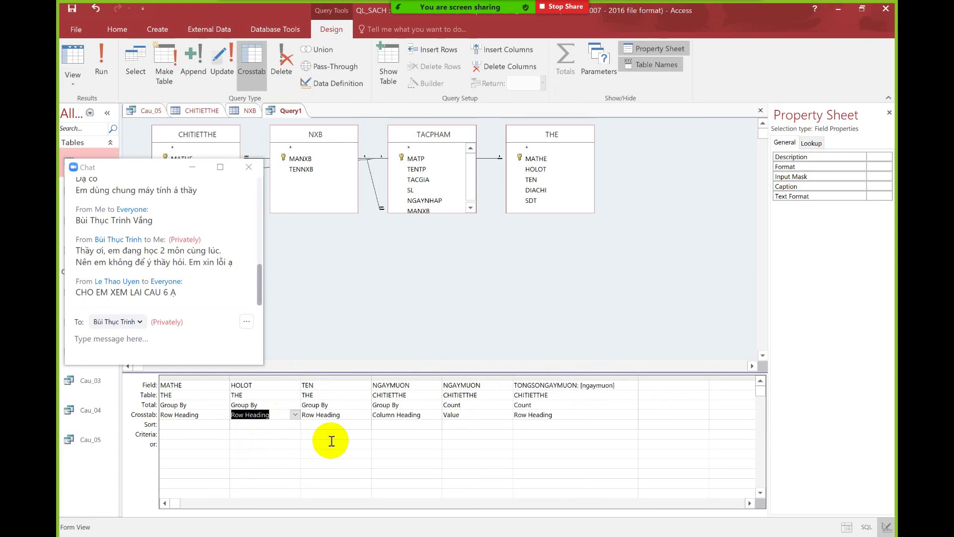
pyautogui.click(555, 73)
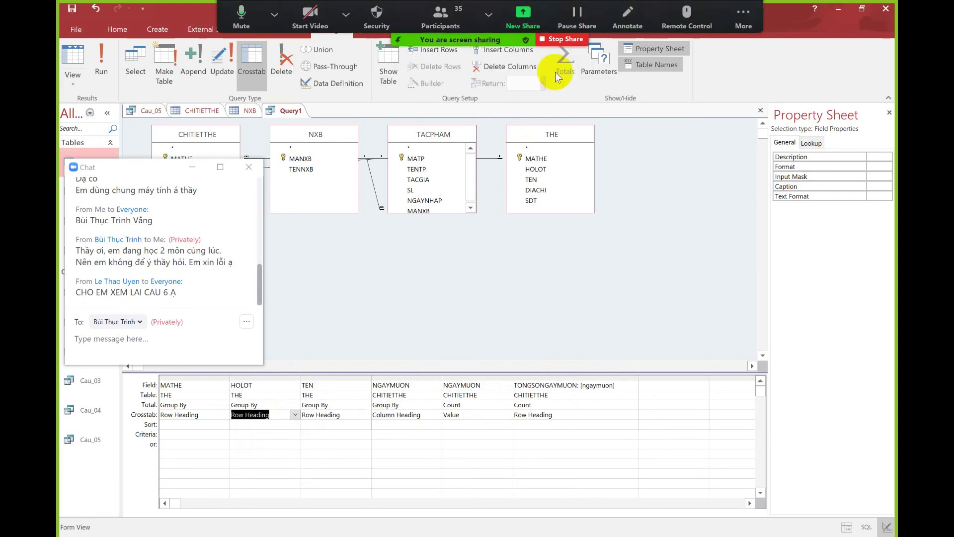
pyautogui.click(417, 414)
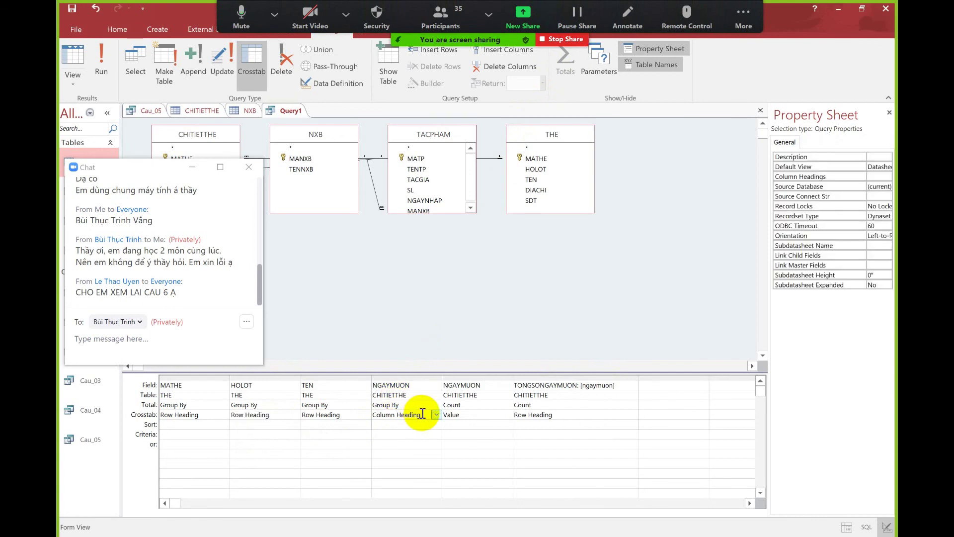
pyautogui.moveTo(422, 413); pyautogui.dragTo(347, 412)
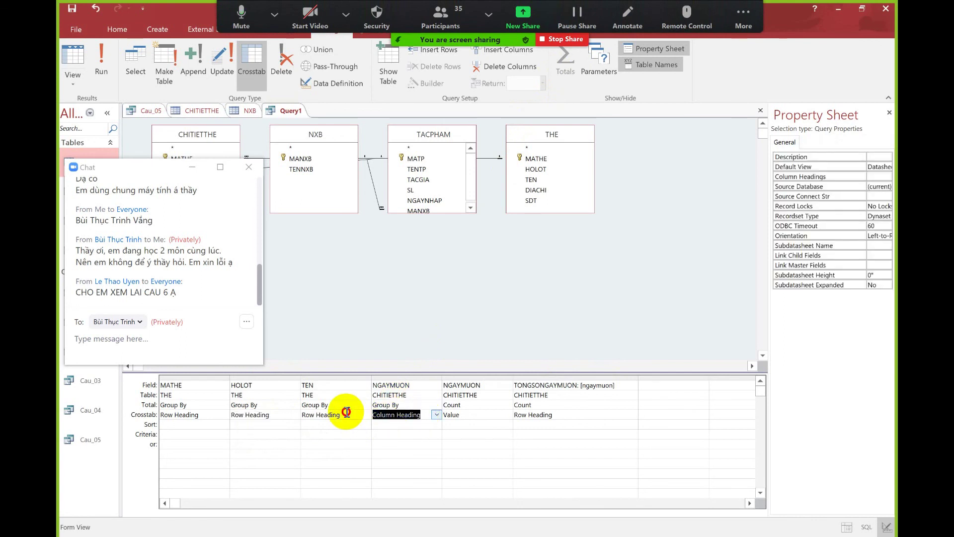
pyautogui.click(471, 414)
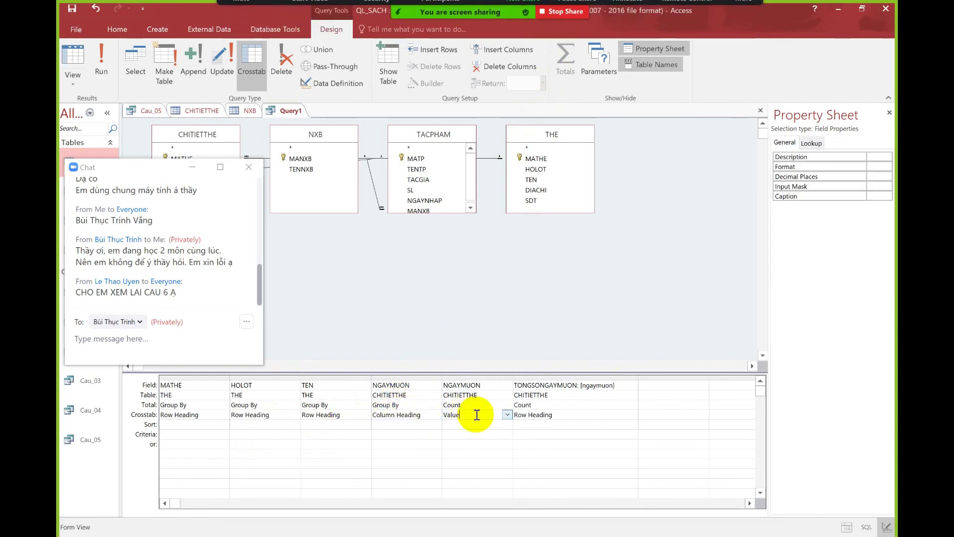
pyautogui.click(479, 378)
pyautogui.click(477, 415)
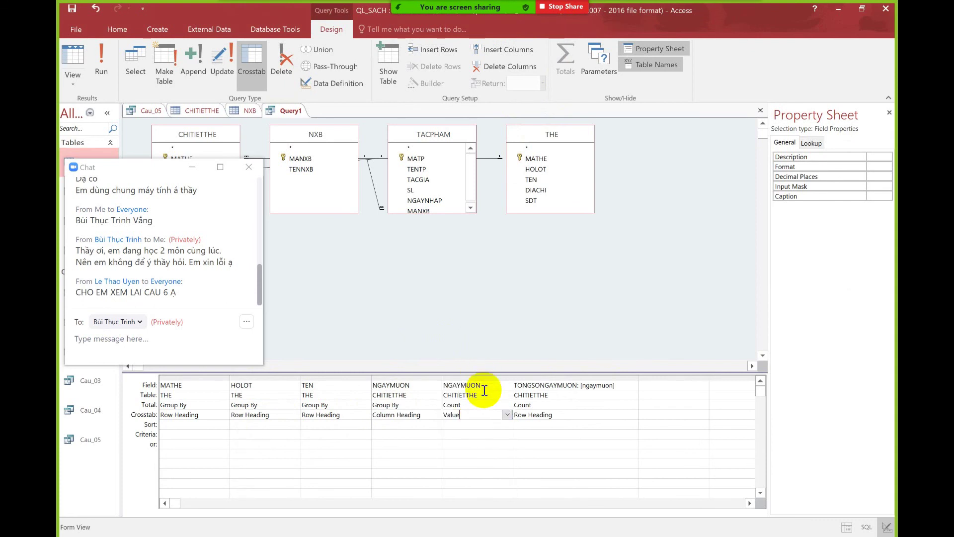
pyautogui.click(484, 379)
pyautogui.click(473, 416)
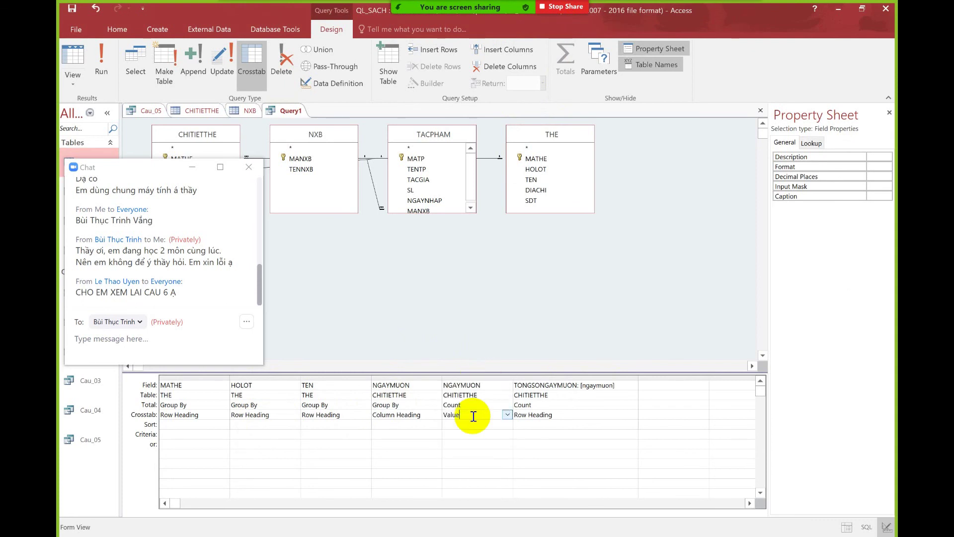
pyautogui.click(487, 379)
pyautogui.click(486, 379)
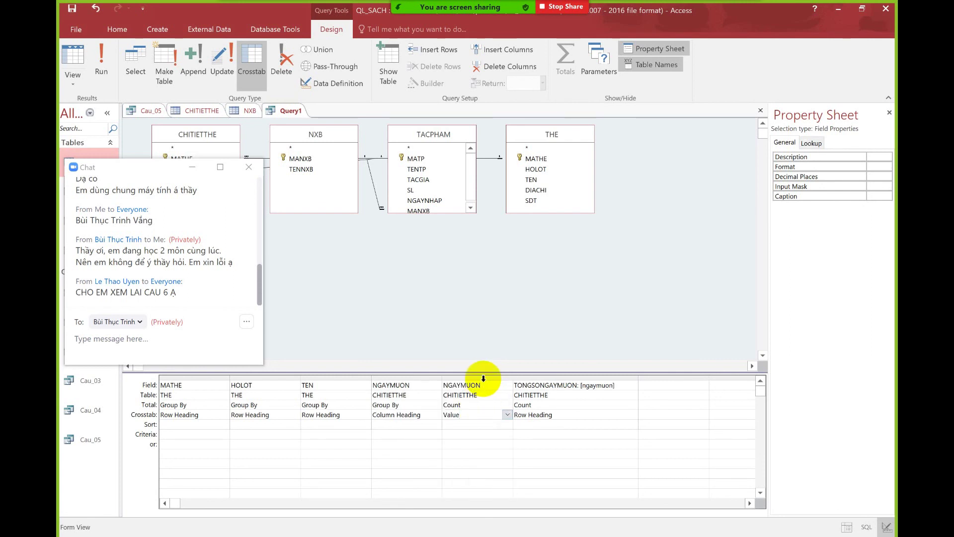
pyautogui.moveTo(132, 169); pyautogui.dragTo(129, 214)
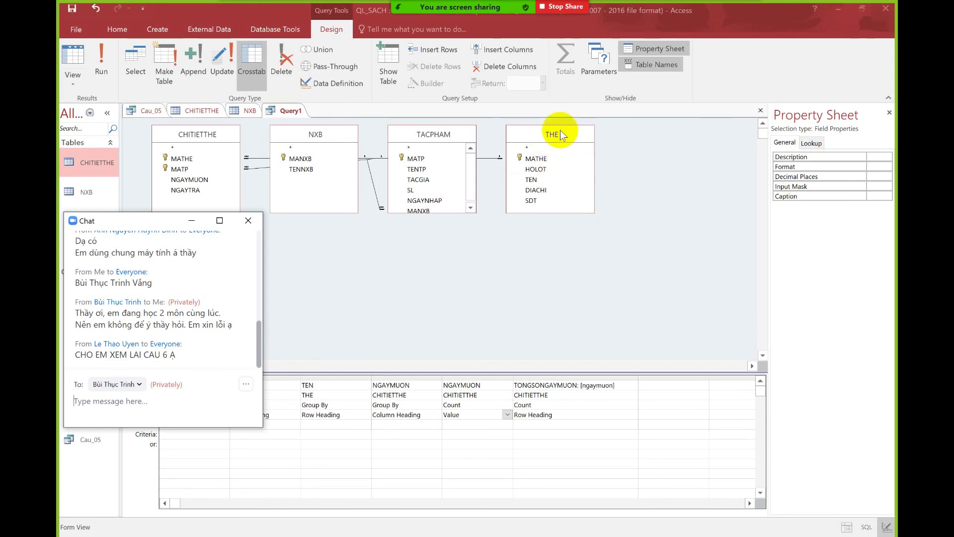
pyautogui.click(190, 157)
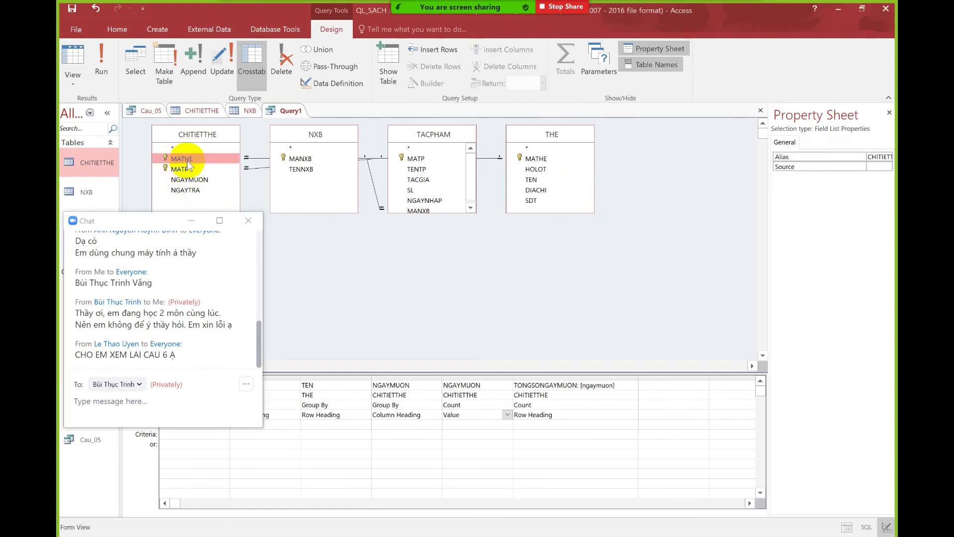
pyautogui.click(547, 157)
pyautogui.click(577, 159)
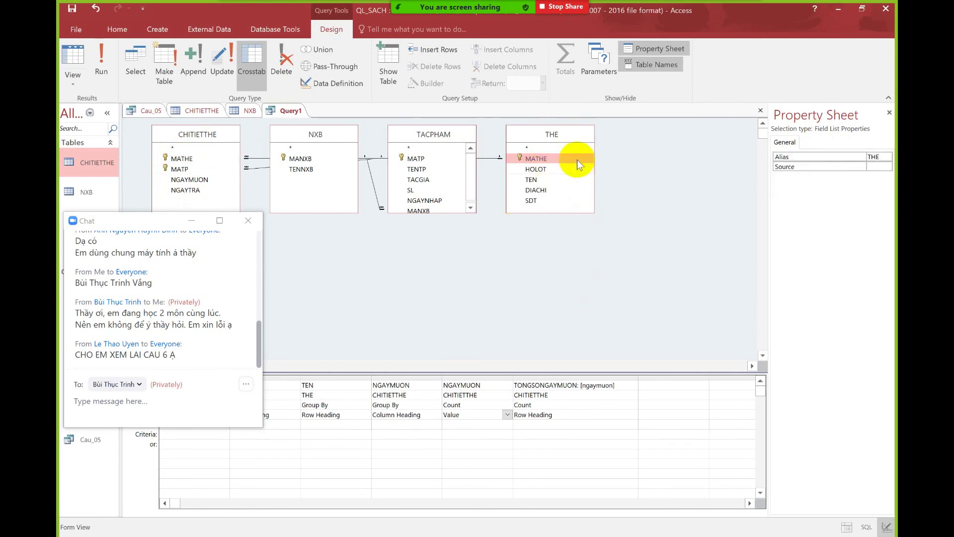
pyautogui.click(477, 414)
pyautogui.click(492, 385)
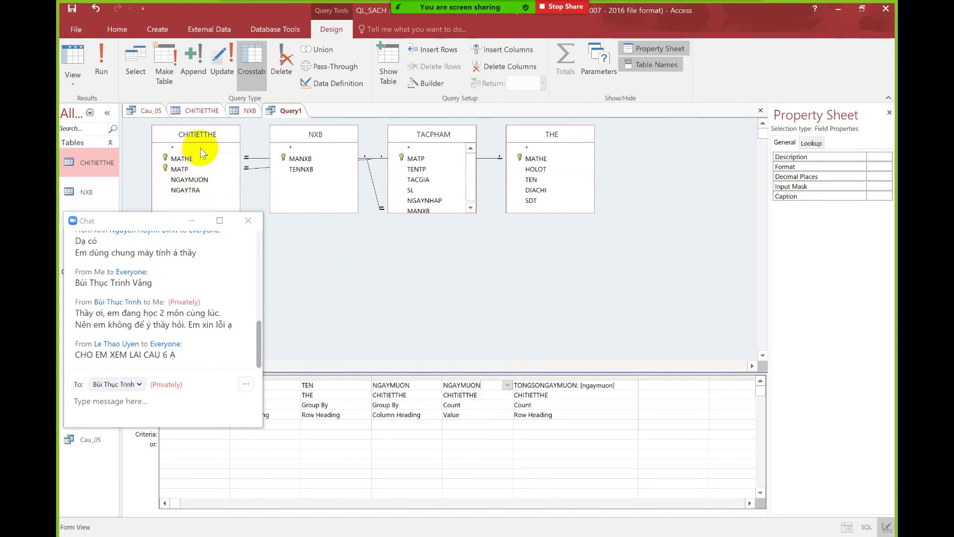
pyautogui.moveTo(171, 222); pyautogui.dragTo(193, 261)
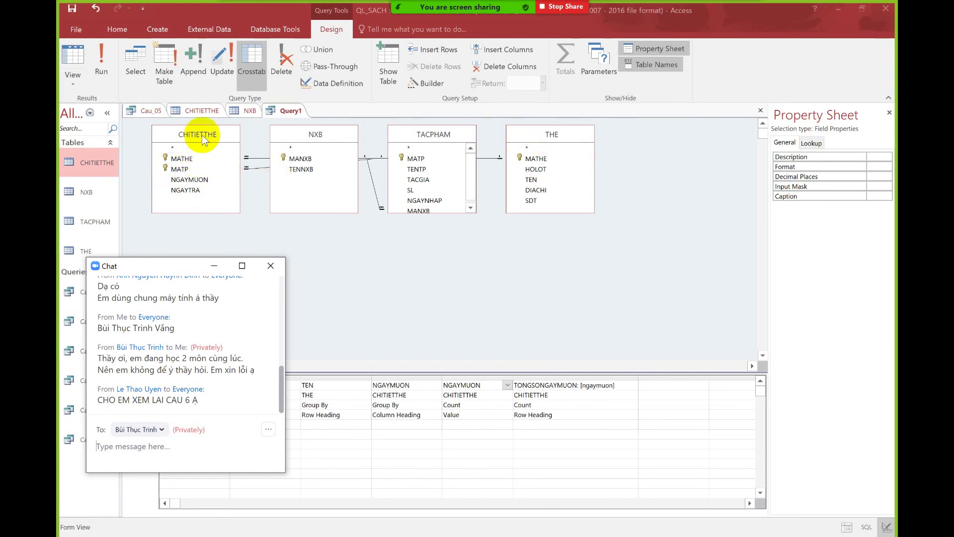
# - Change the counted Value column from NGAYMUON to MATHE from table CHITIETTHE
pyautogui.click(479, 386)
pyautogui.click(507, 387)
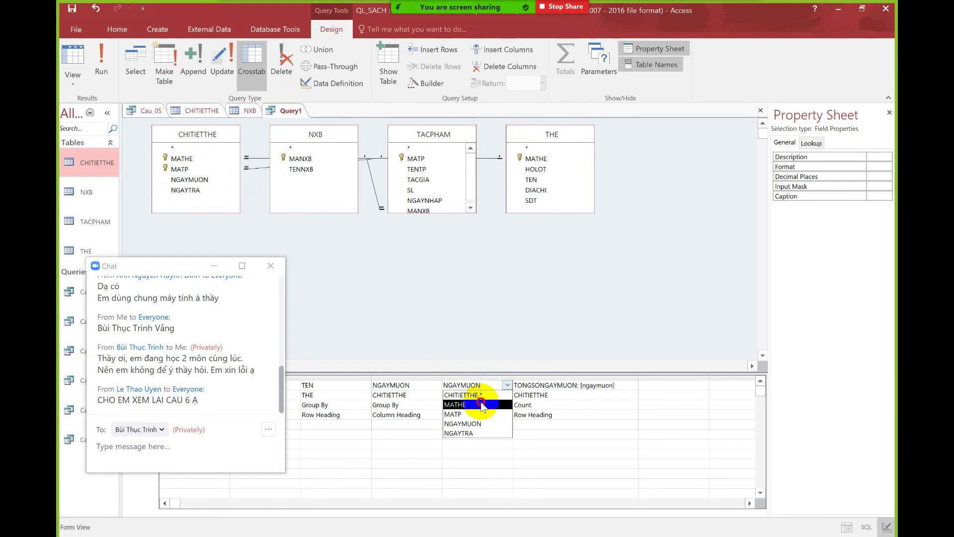
pyautogui.click(470, 396)
pyautogui.click(470, 395)
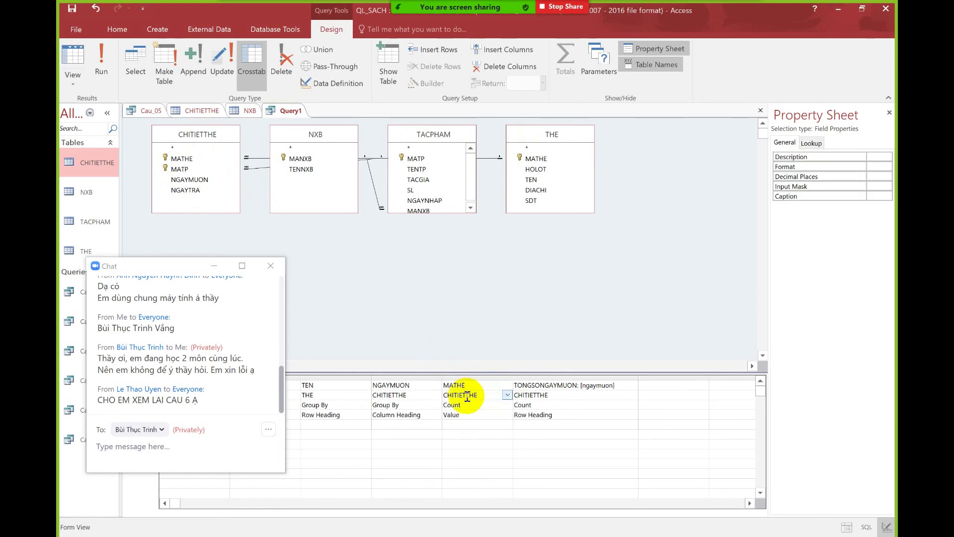
pyautogui.moveTo(468, 397); pyautogui.dragTo(422, 396)
pyautogui.press('BackSpace')
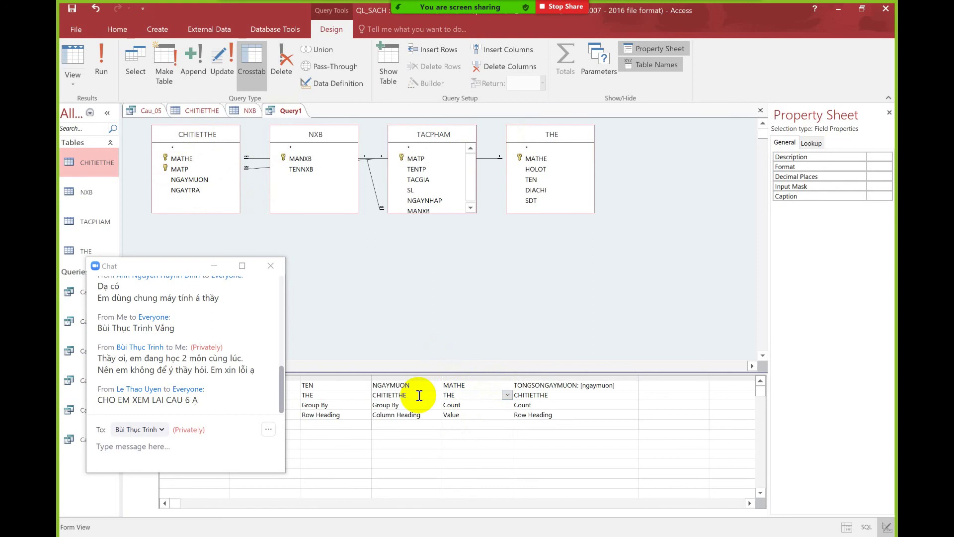
pyautogui.press('Tab')
pyautogui.click(459, 395)
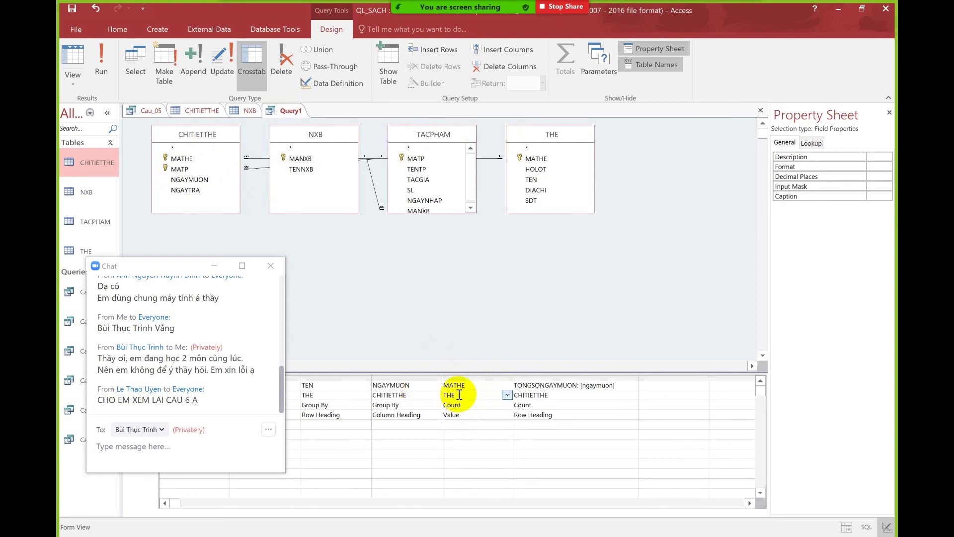
pyautogui.click(506, 395)
pyautogui.click(467, 404)
pyautogui.click(470, 386)
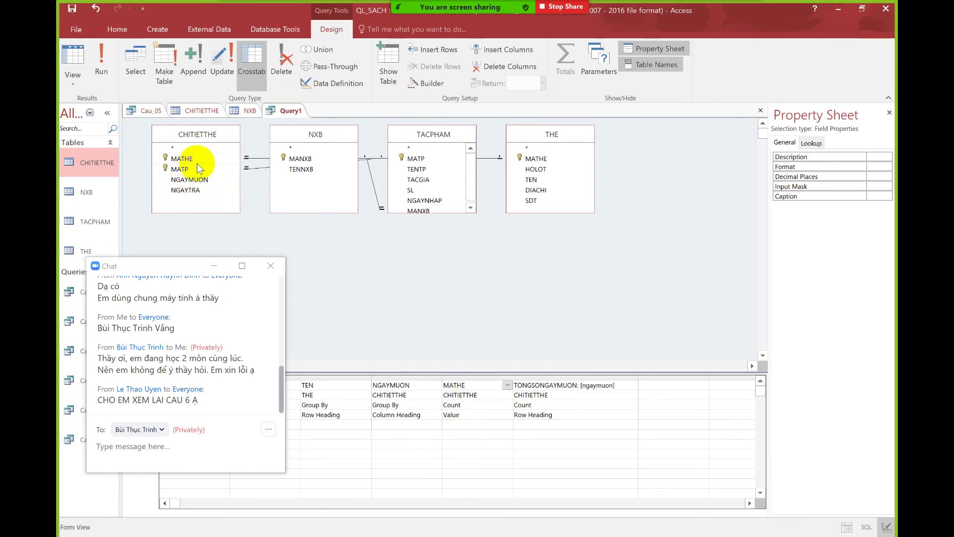
# - Run the crosstab to check the per-date borrow counts, then go back to Design View
pyautogui.click(102, 73)
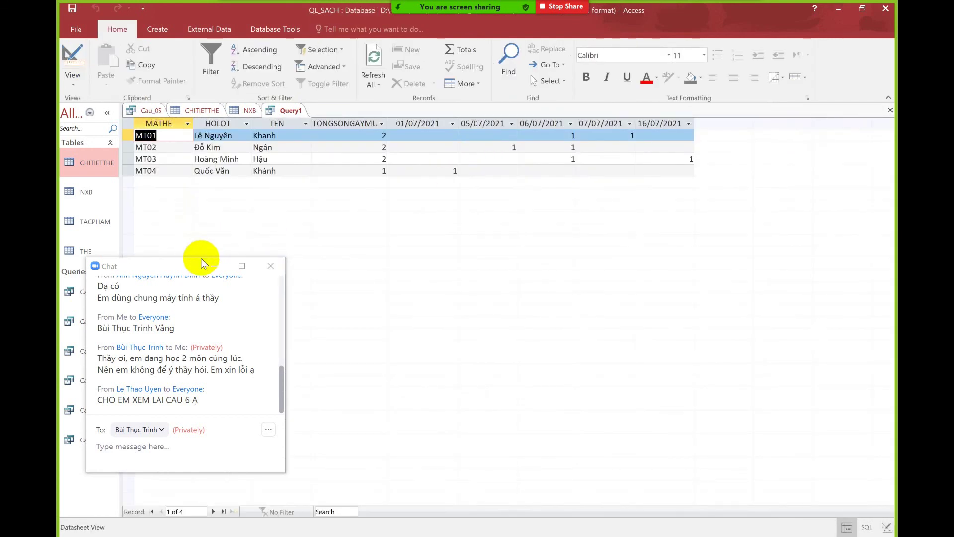
pyautogui.moveTo(185, 263); pyautogui.dragTo(178, 257)
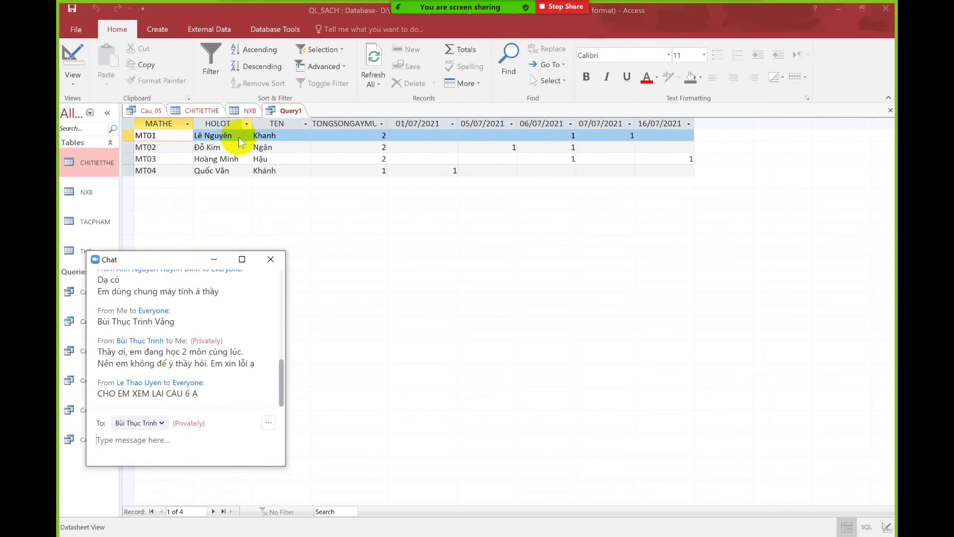
pyautogui.click(72, 55)
pyautogui.moveTo(171, 265); pyautogui.dragTo(742, 202)
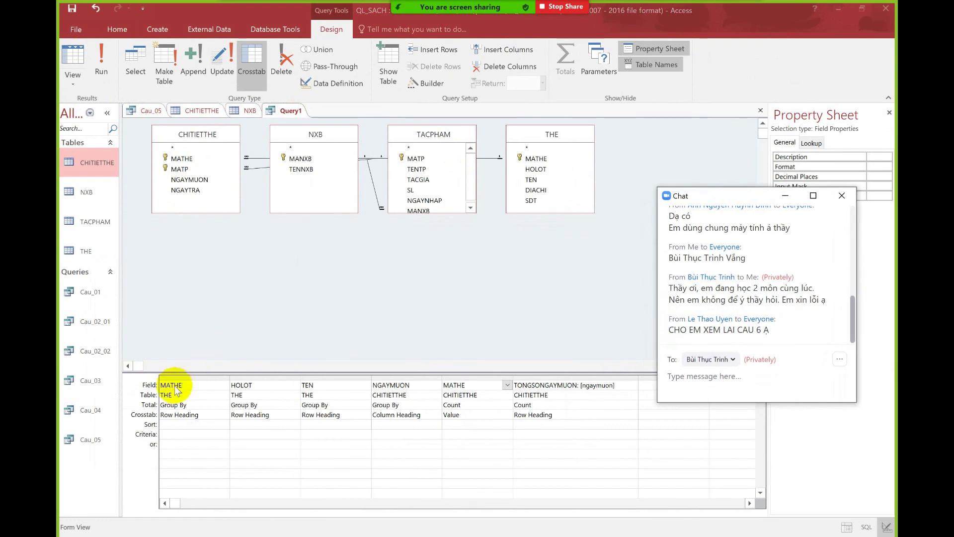
pyautogui.click(203, 395)
pyautogui.click(316, 395)
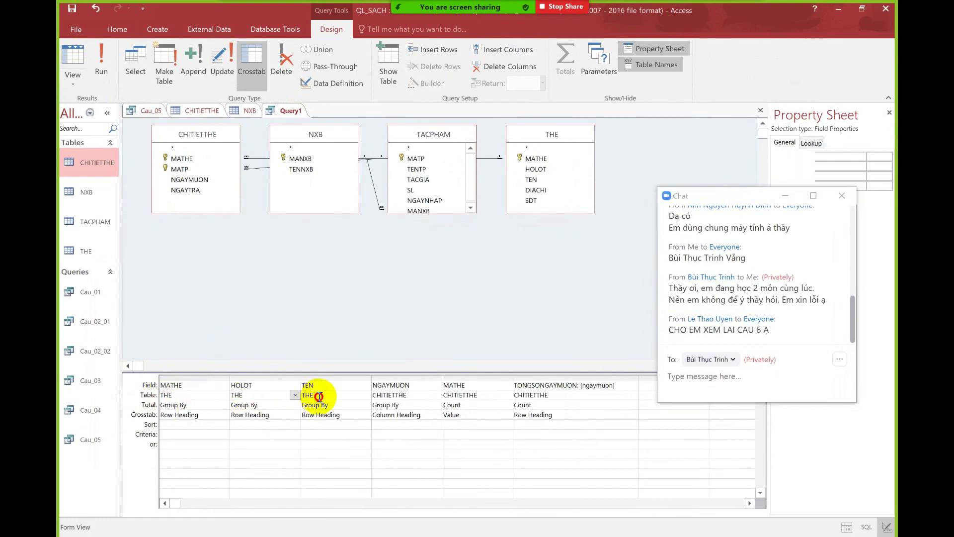
pyautogui.click(430, 395)
pyautogui.click(473, 395)
pyautogui.click(554, 395)
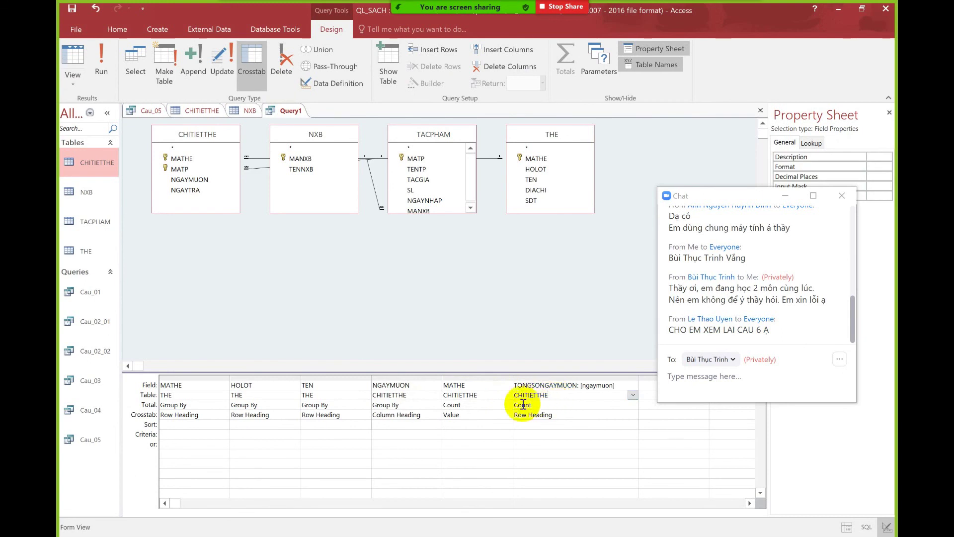
pyautogui.moveTo(444, 396); pyautogui.dragTo(467, 395)
pyautogui.press('BackSpace')
pyautogui.press('Tab')
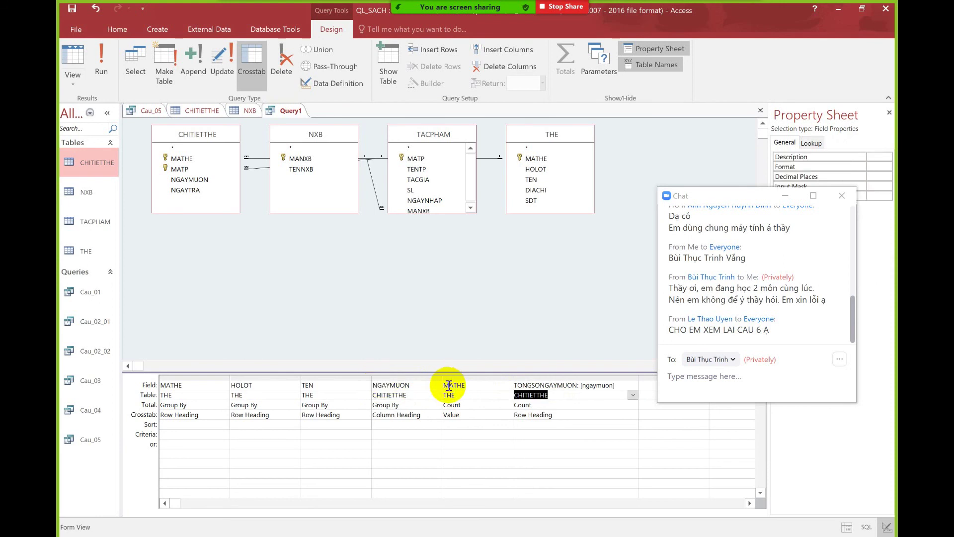
pyautogui.click(474, 394)
pyautogui.hotkey('ctrl', 'z')
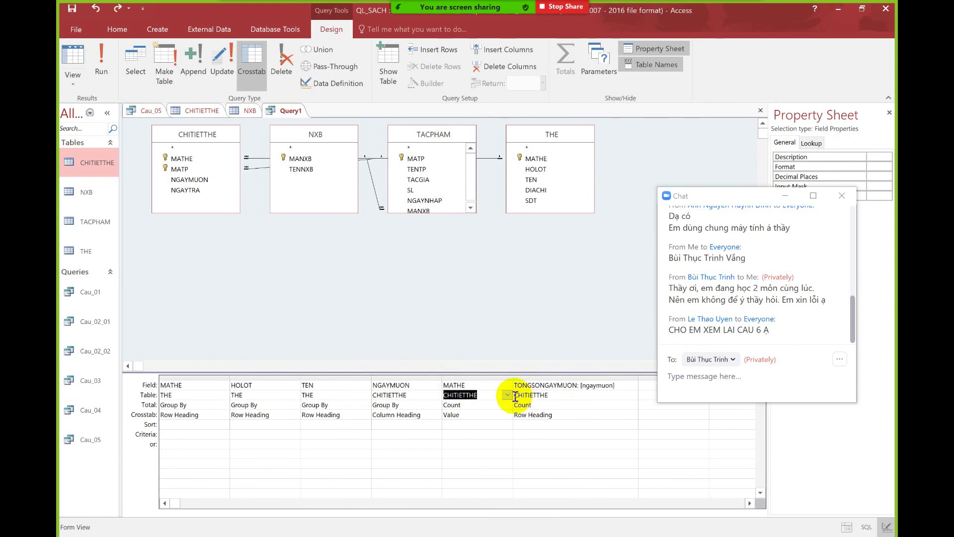
pyautogui.moveTo(694, 199); pyautogui.dragTo(666, 146)
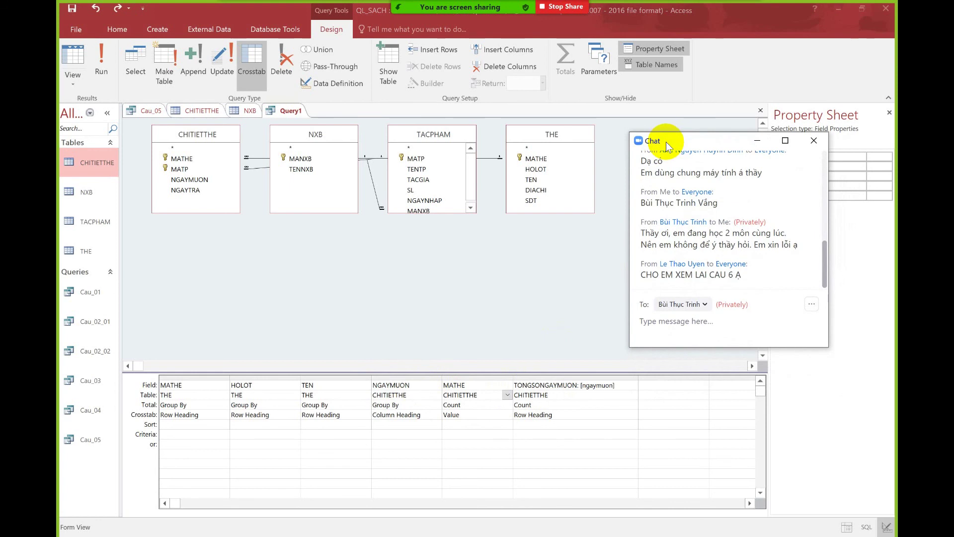
pyautogui.moveTo(666, 142); pyautogui.dragTo(655, 132)
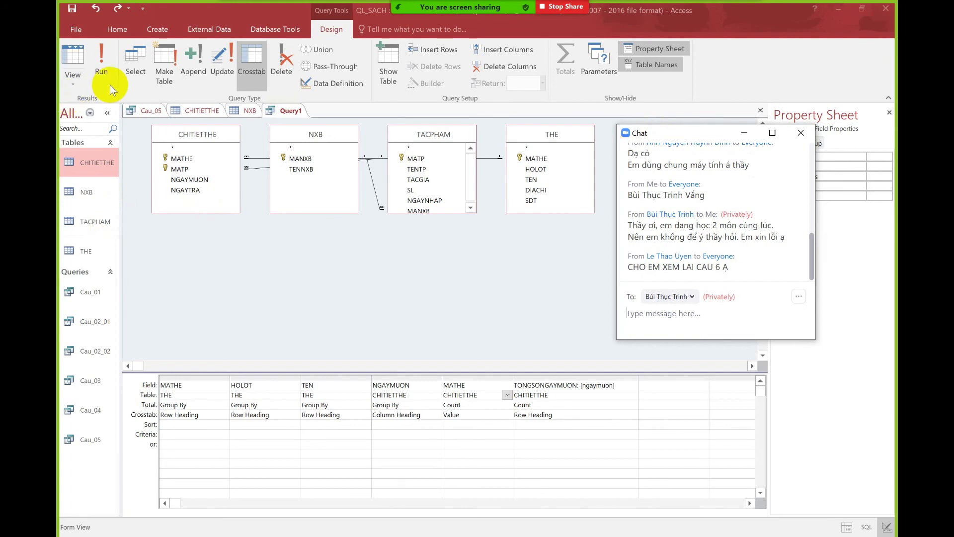
# - Save the open query under the name Cau_06
pyautogui.rightClick(279, 112)
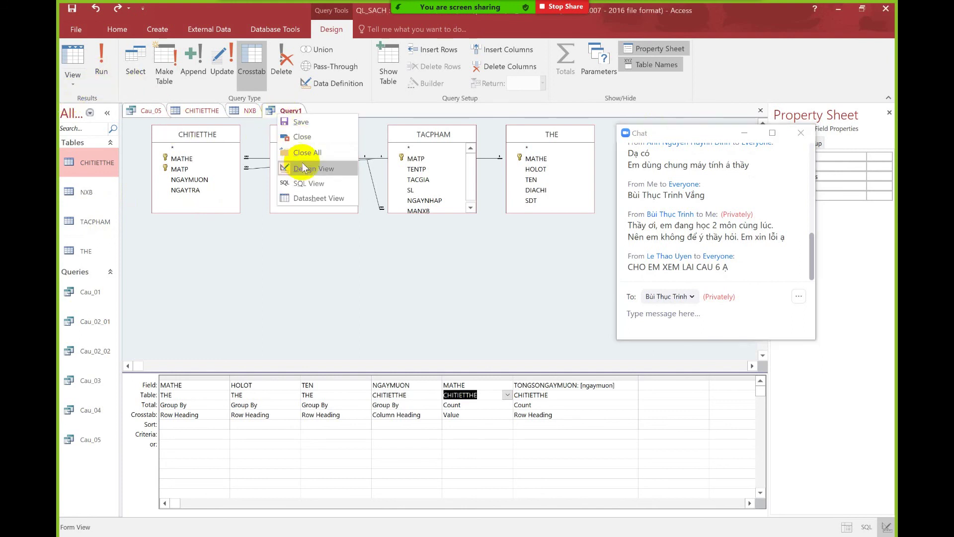
pyautogui.click(301, 121)
pyautogui.write('Cau_06')
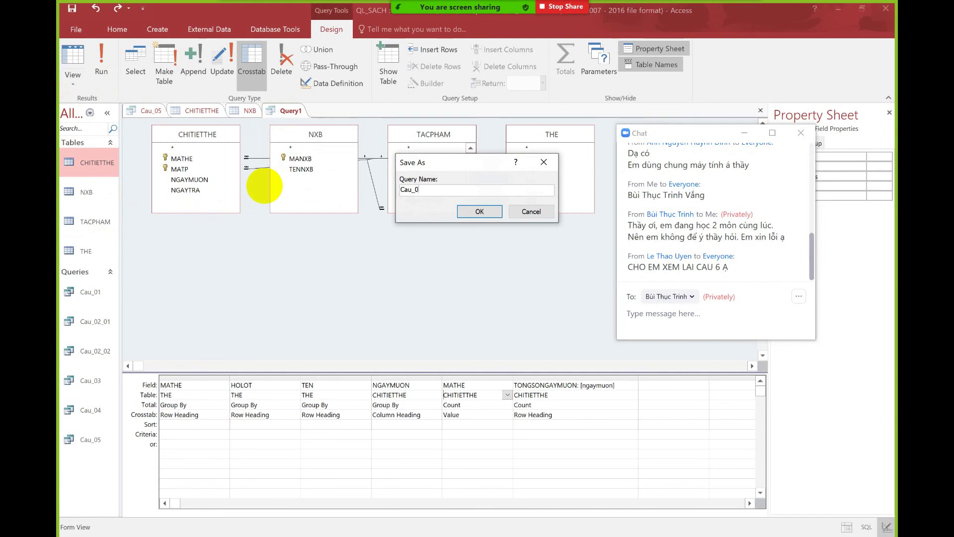
pyautogui.press('Return')
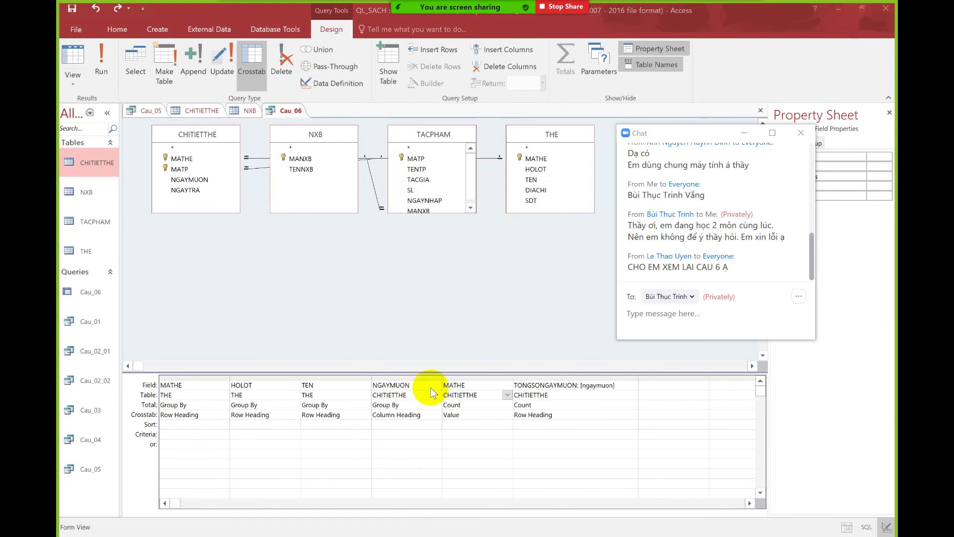
# - Switch to the exercise PDF in Chrome and scroll down to the example crosstab
pyautogui.hotkey('alt', 'Tab')
pyautogui.moveTo(699, 133); pyautogui.dragTo(146, 324)
pyautogui.scroll(-3, 451, 275)
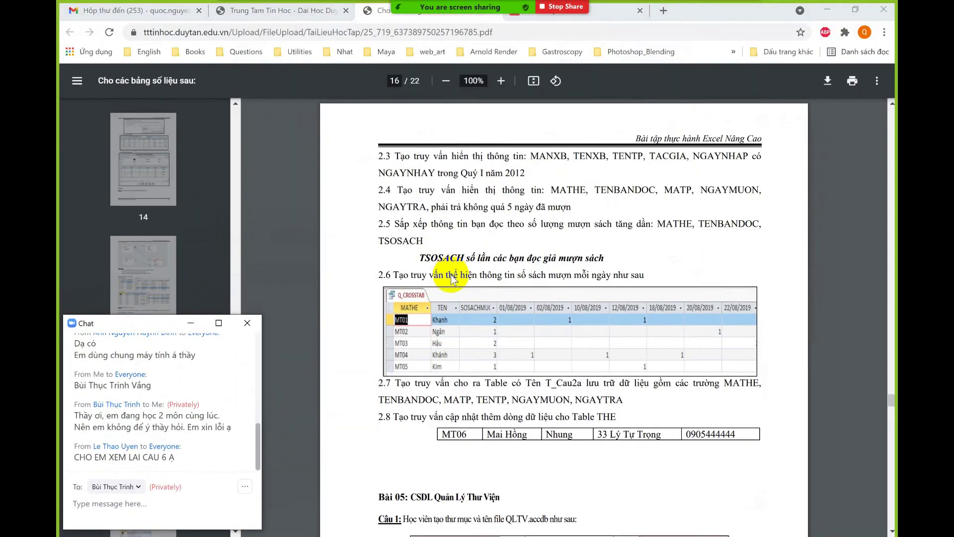